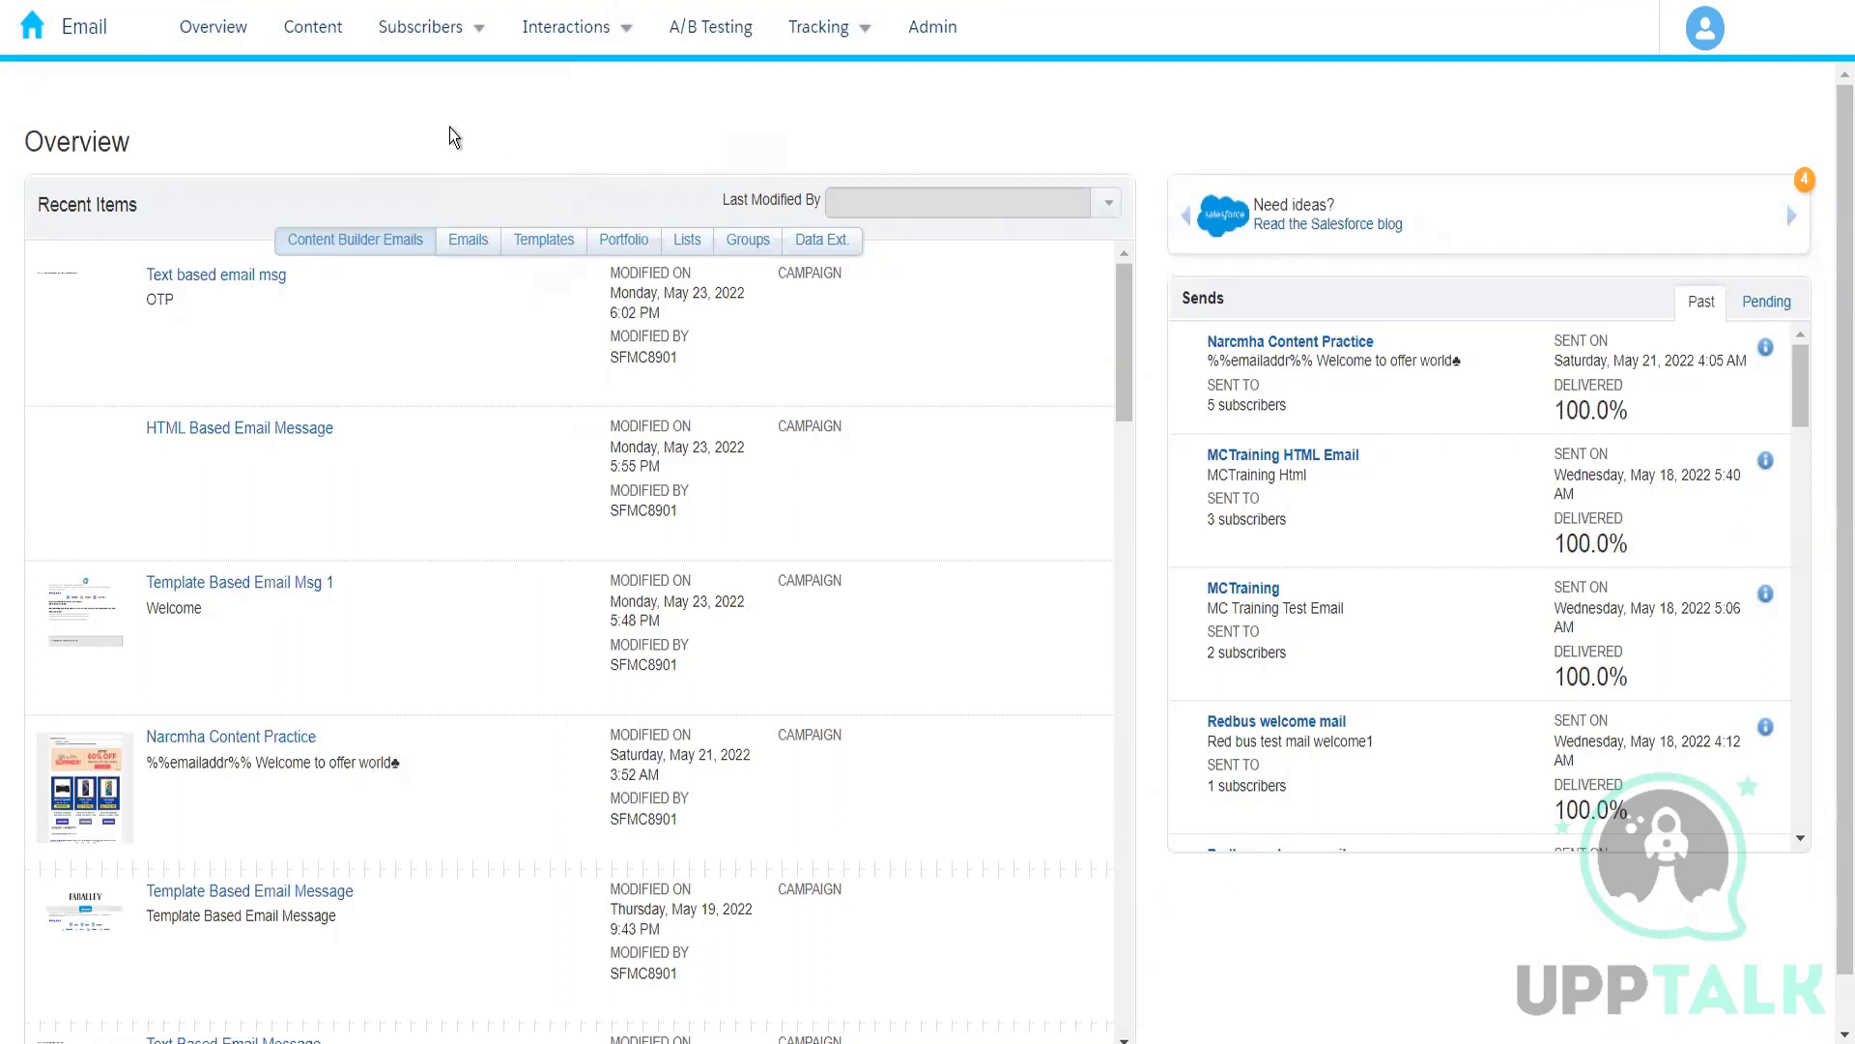
# Step: Open the data extensions list in the subscribers area and locate the root Data Extensions folder
pyautogui.moveTo(450, 43)
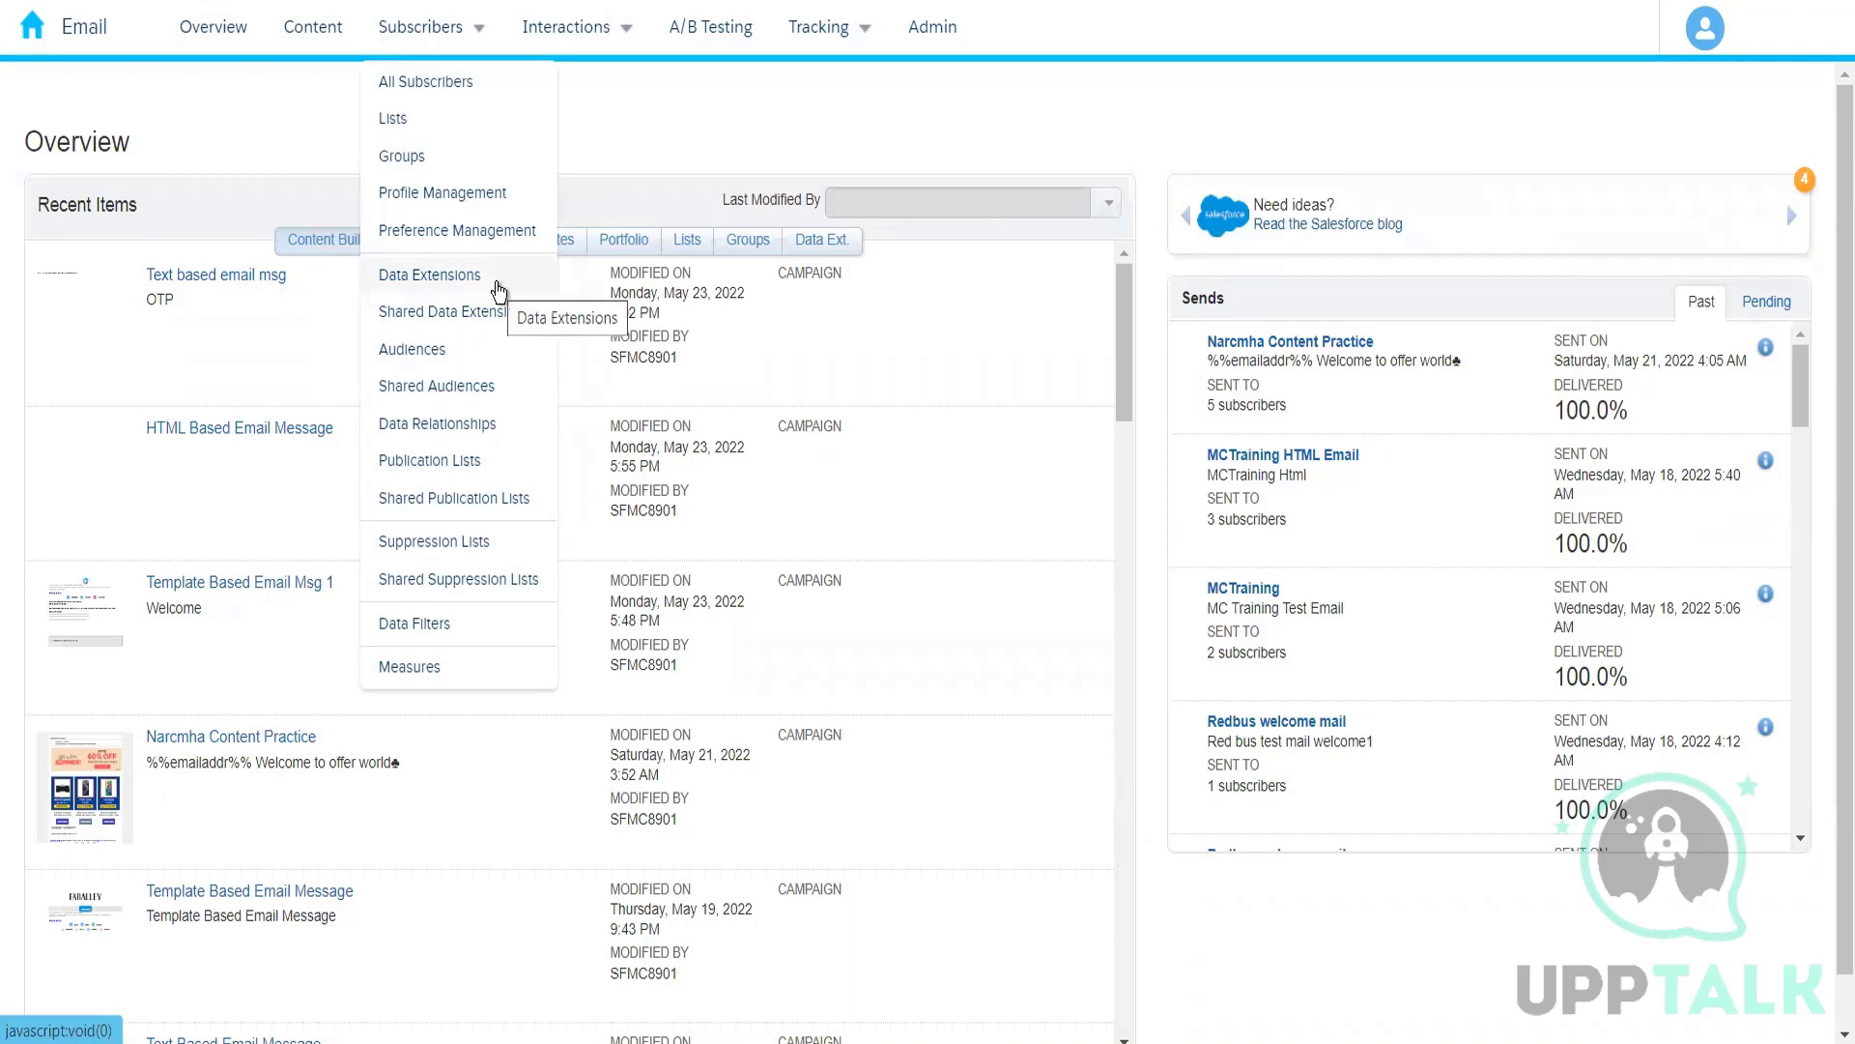
pyautogui.click(429, 276)
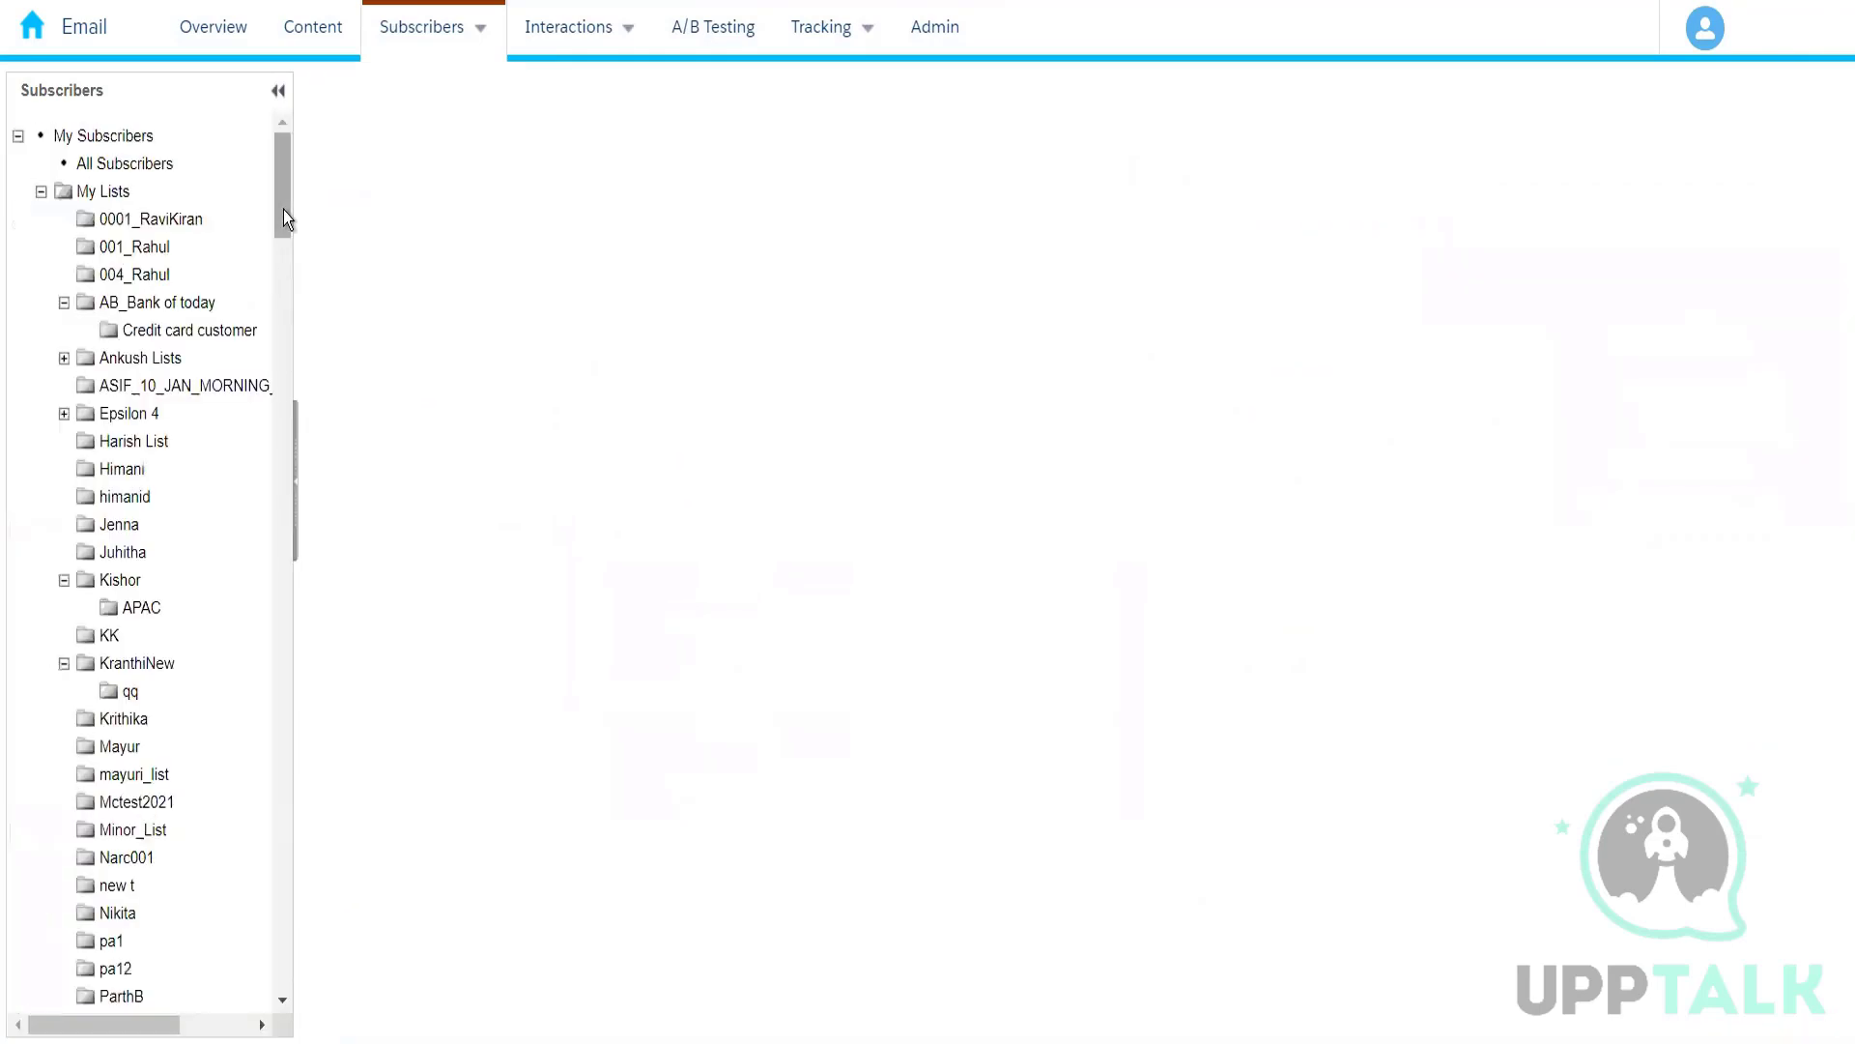
pyautogui.click(284, 273)
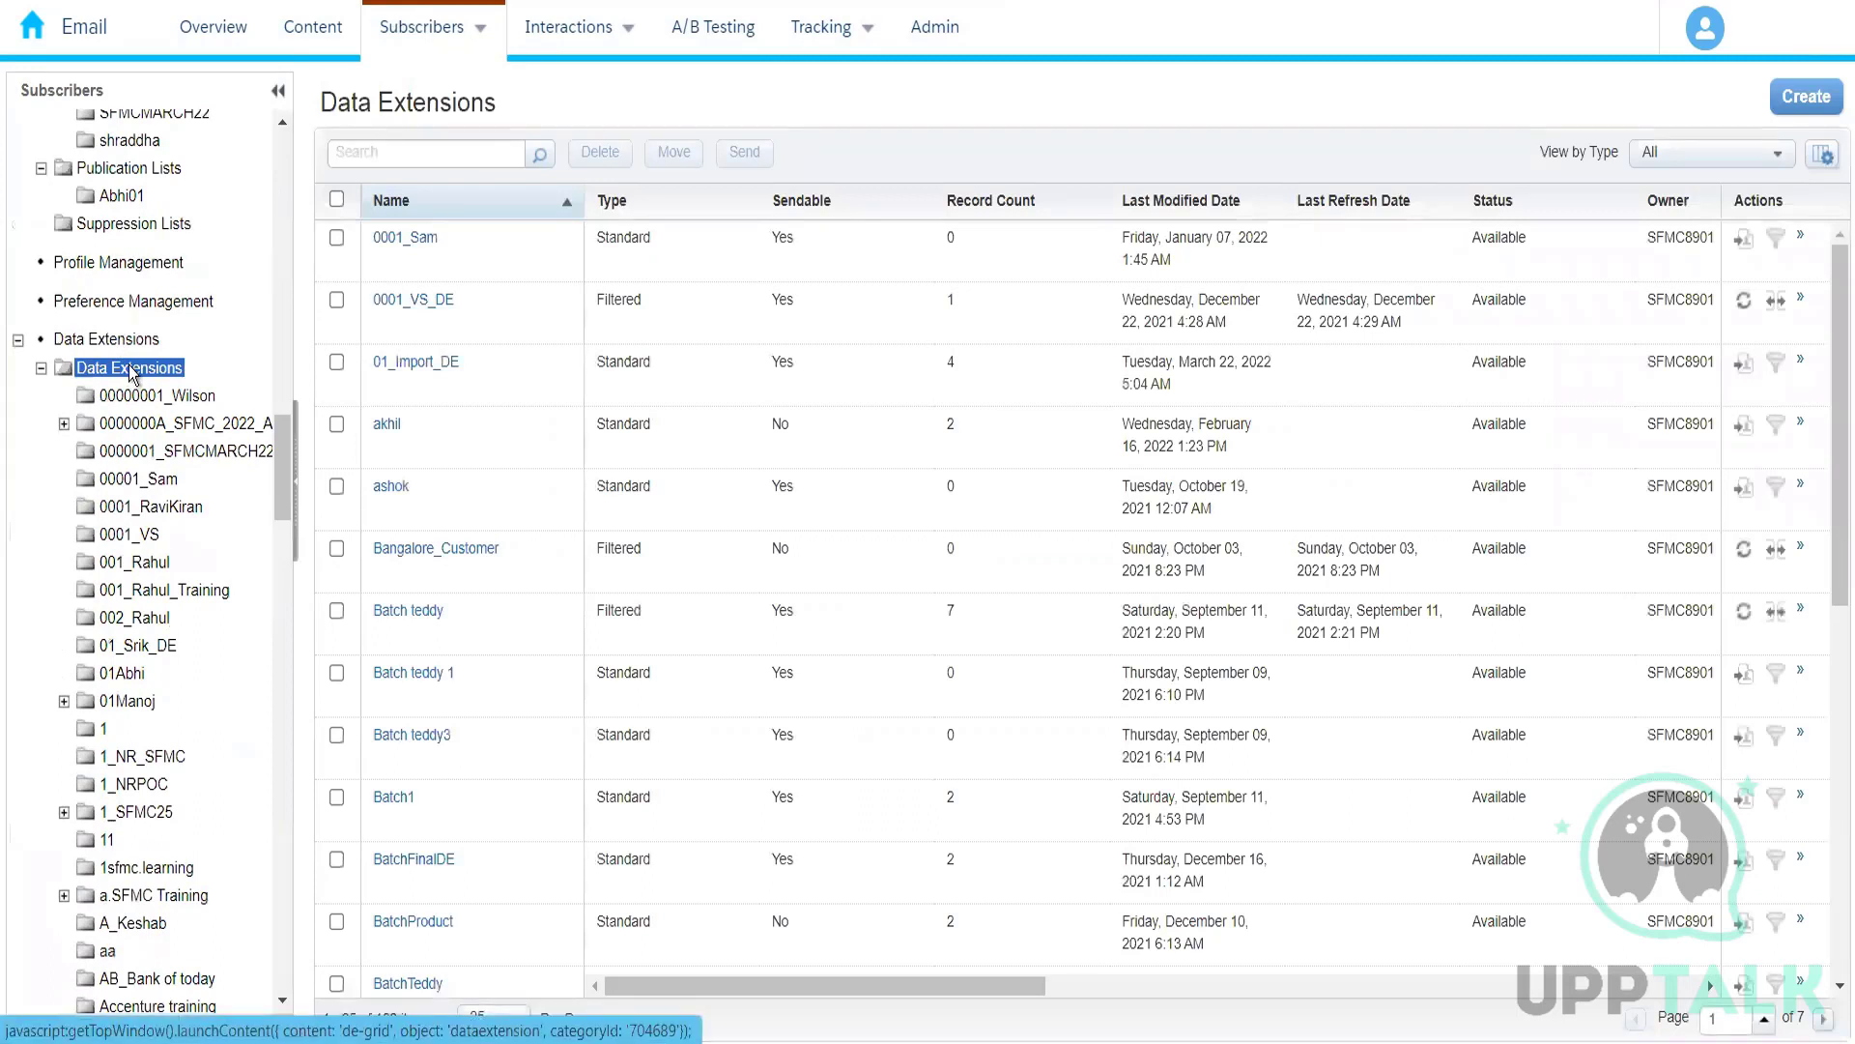
# Step: Create a new folder under Data Extensions, named 004_ followed by the owner's first name
pyautogui.rightClick(129, 368)
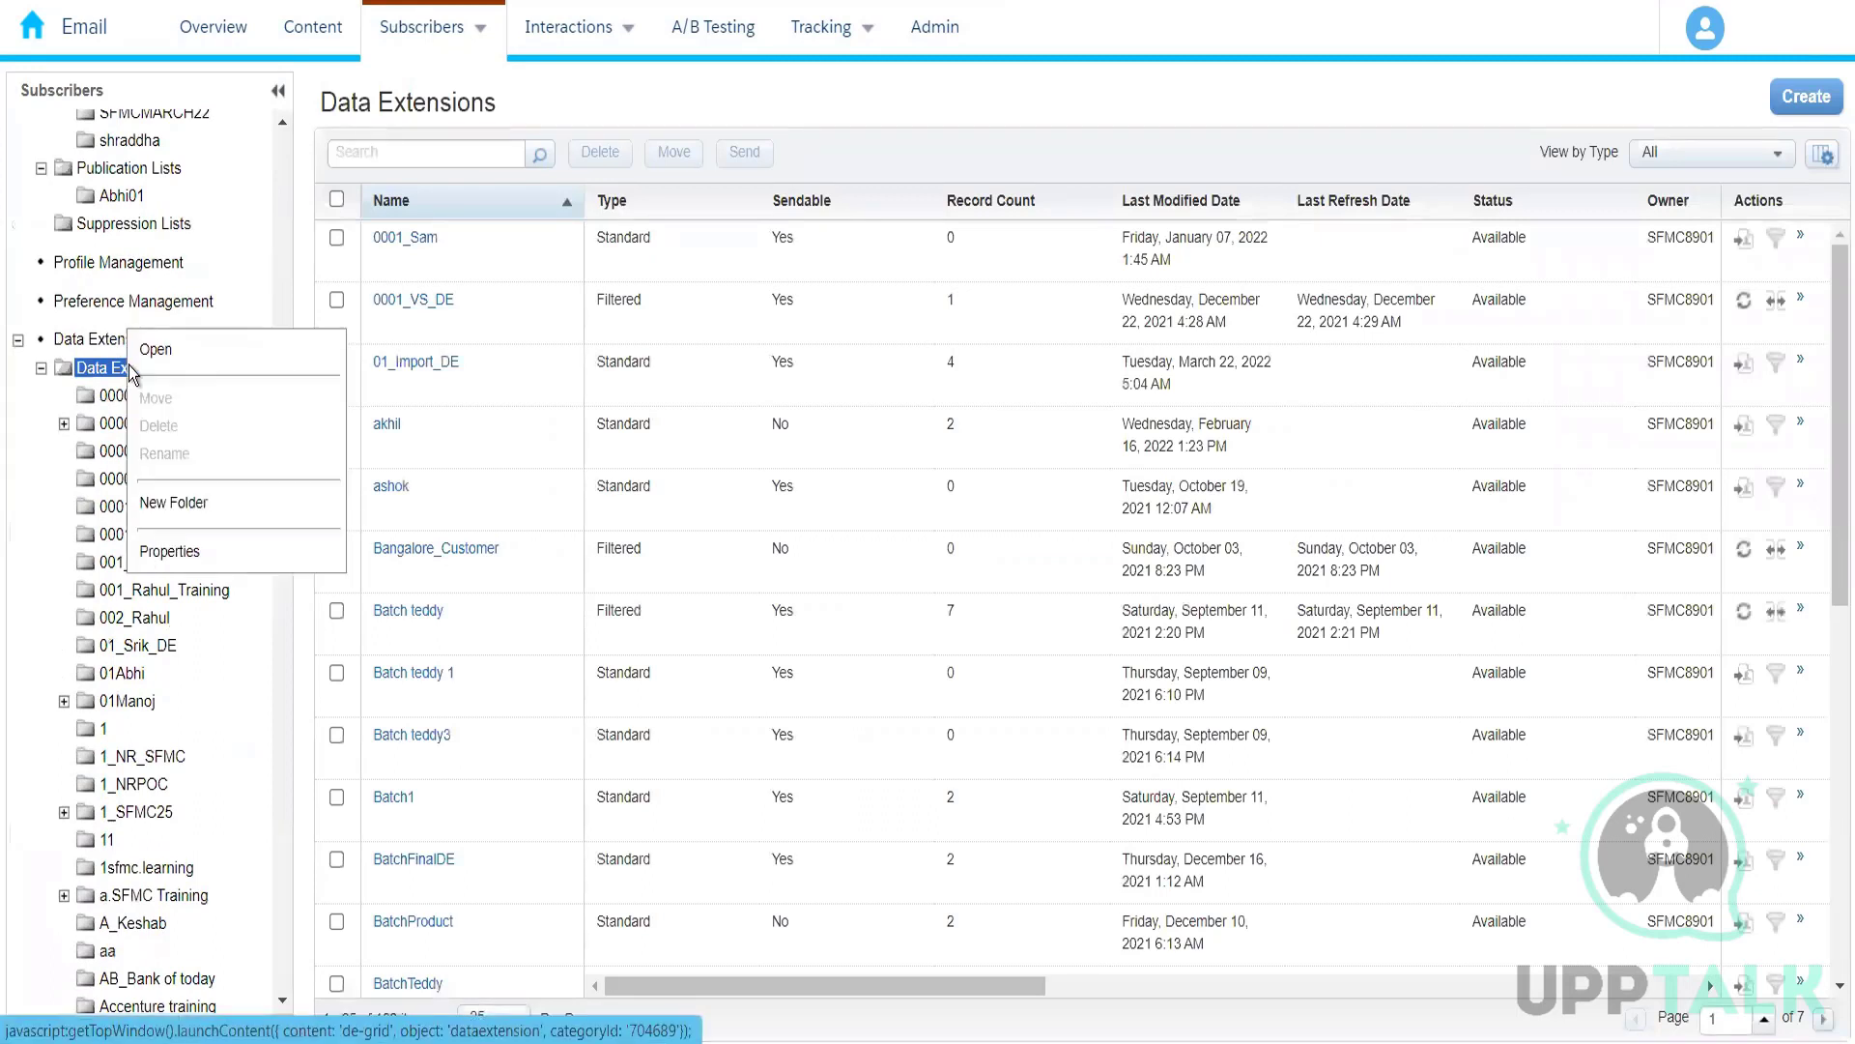
pyautogui.click(182, 501)
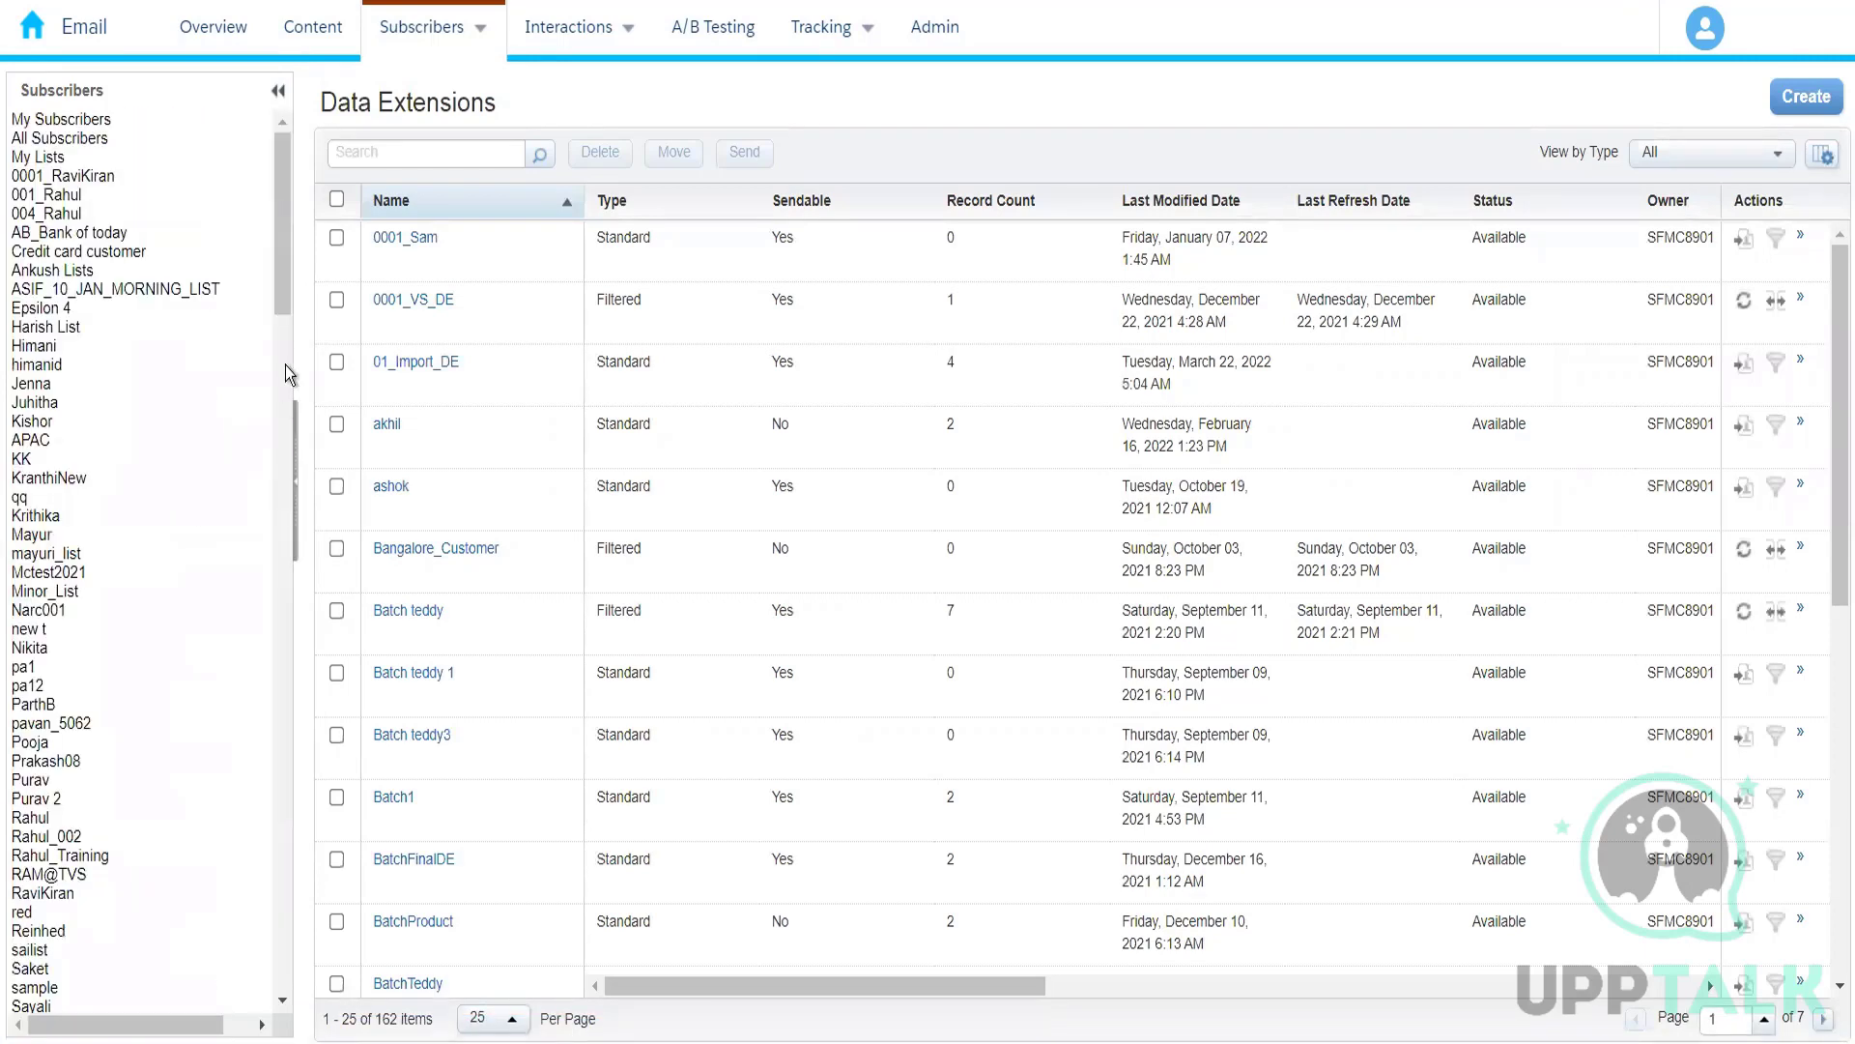
pyautogui.moveTo(283, 487); pyautogui.dragTo(274, 592)
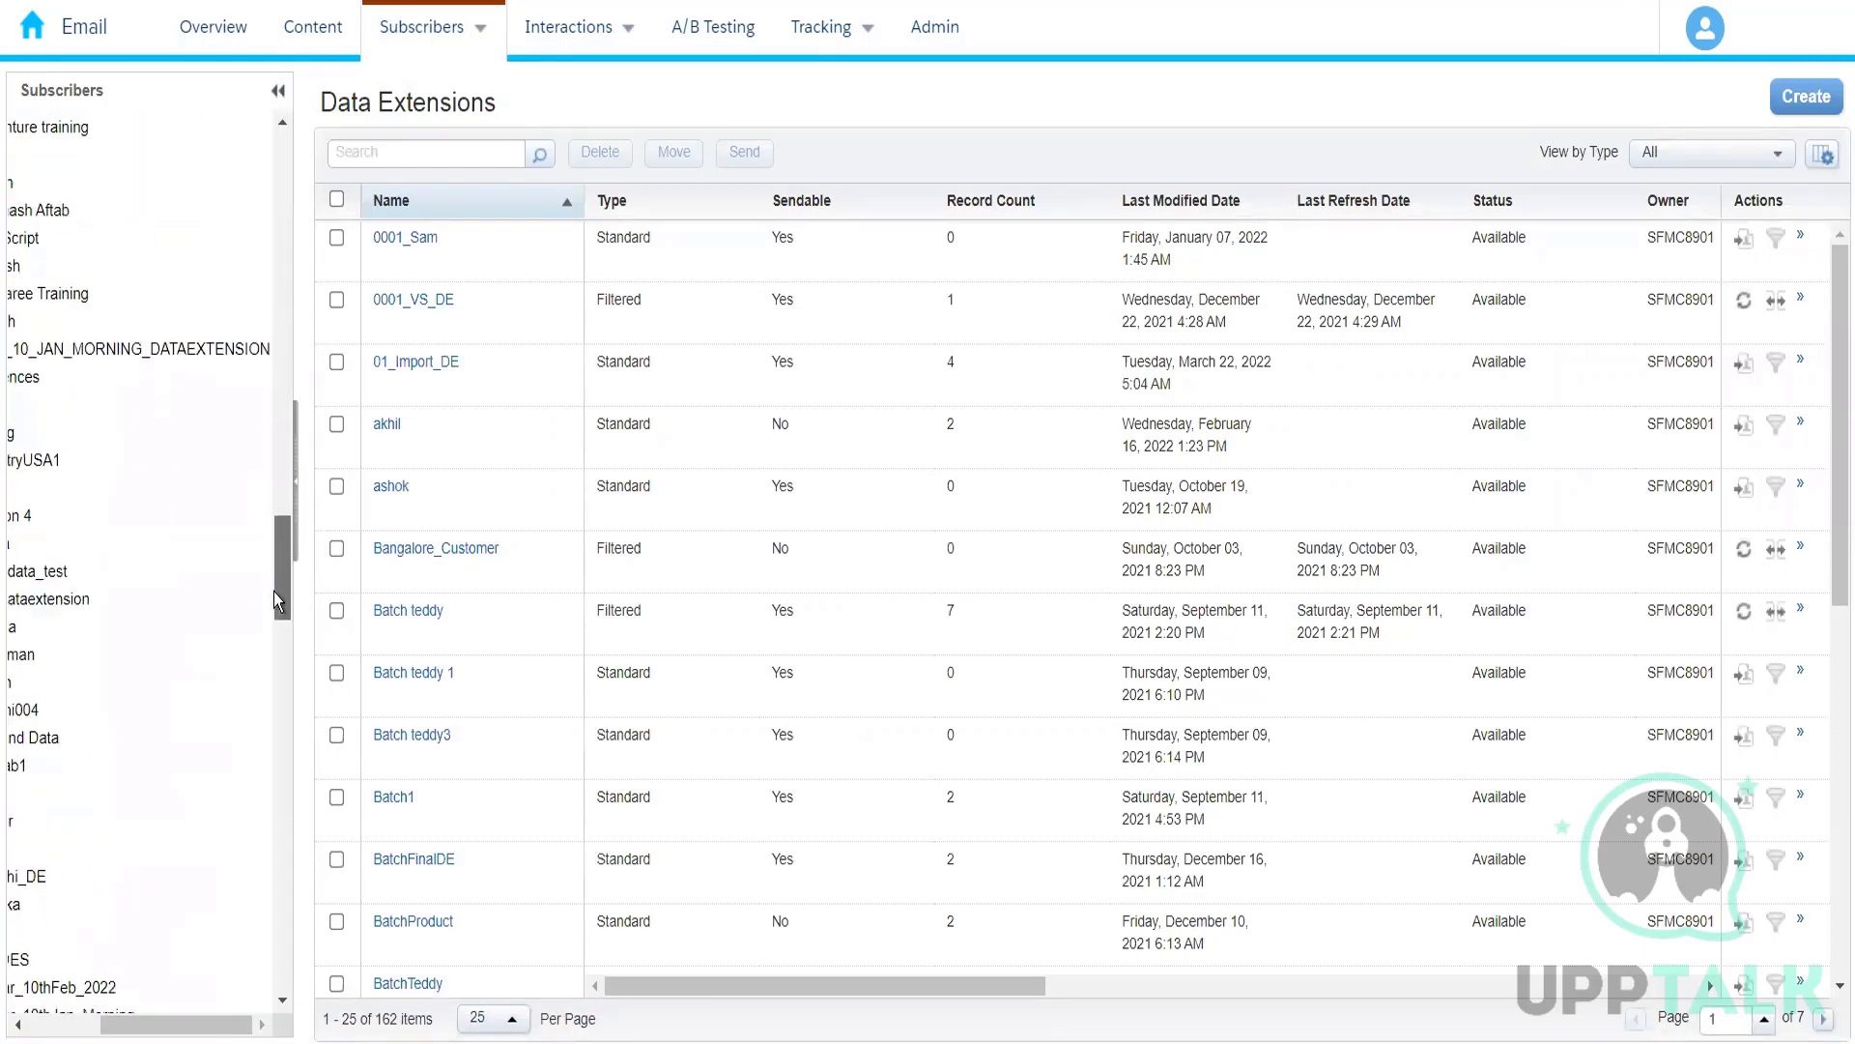
pyautogui.moveTo(203, 1030); pyautogui.dragTo(130, 1028)
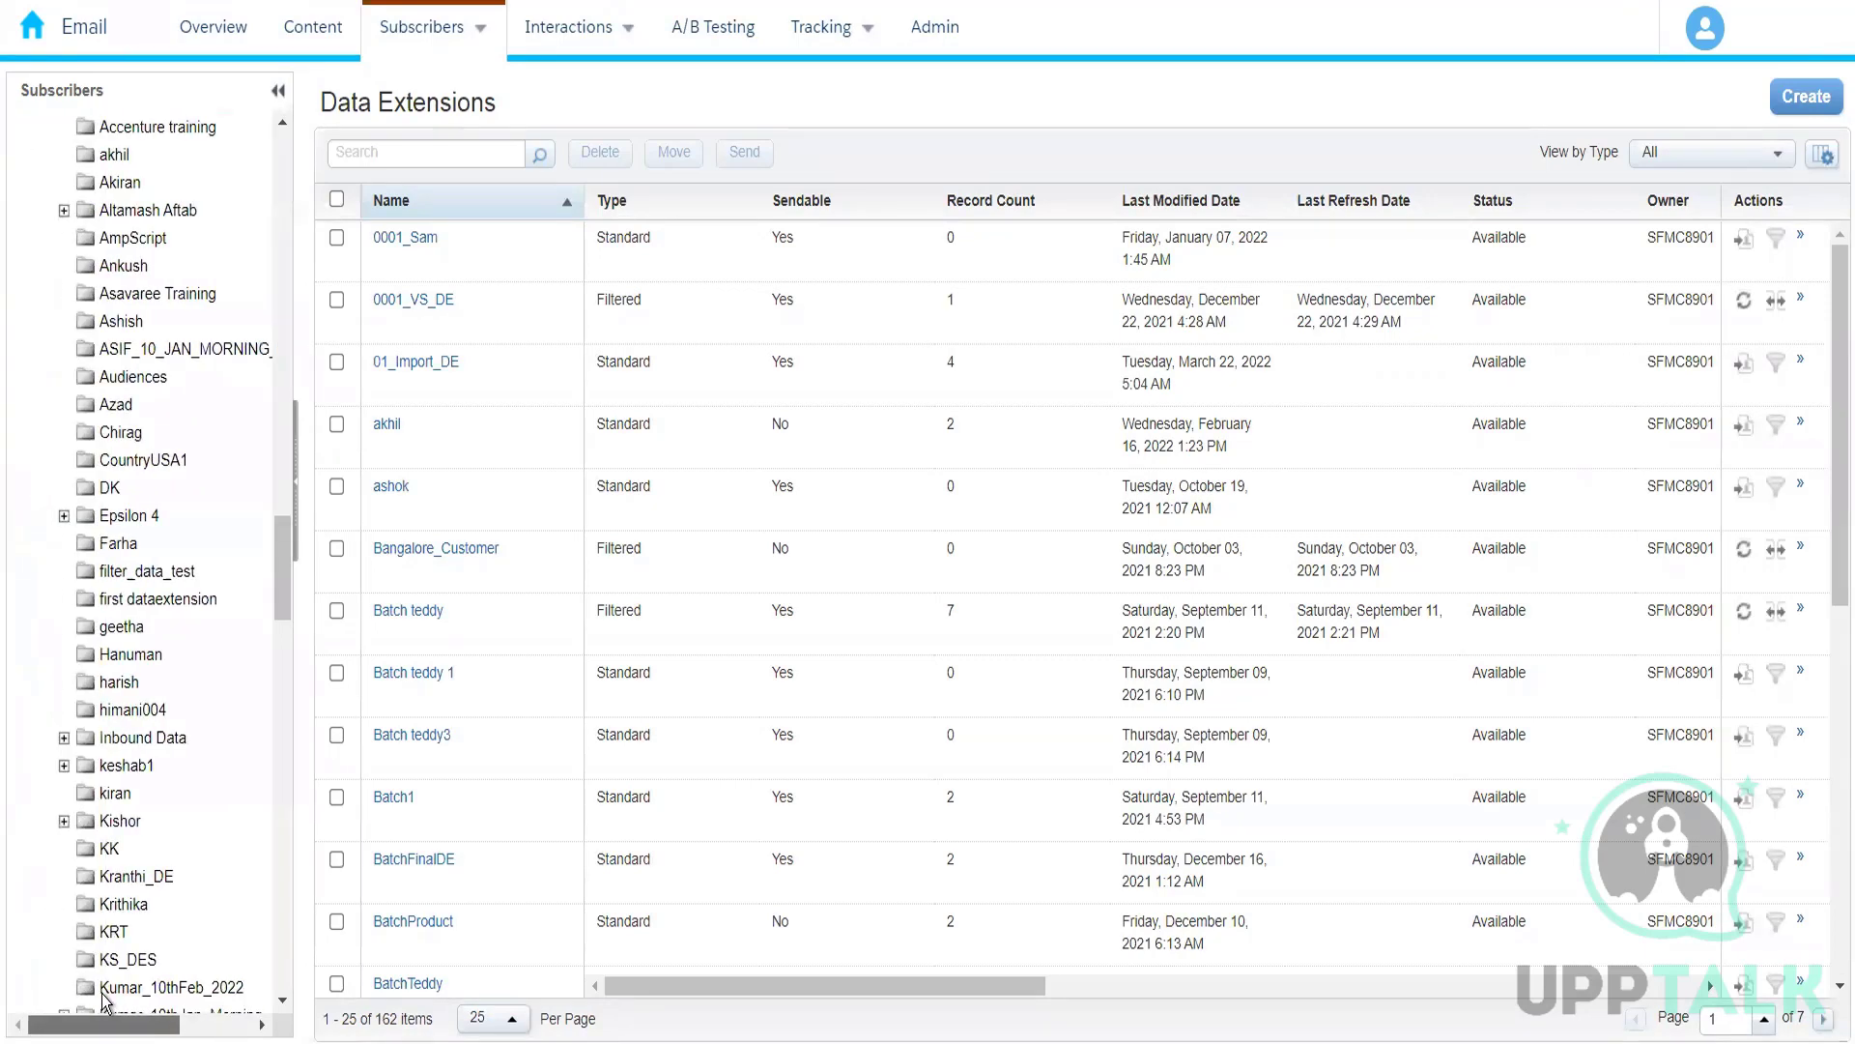
pyautogui.moveTo(280, 618); pyautogui.dragTo(284, 977)
pyautogui.write('004')
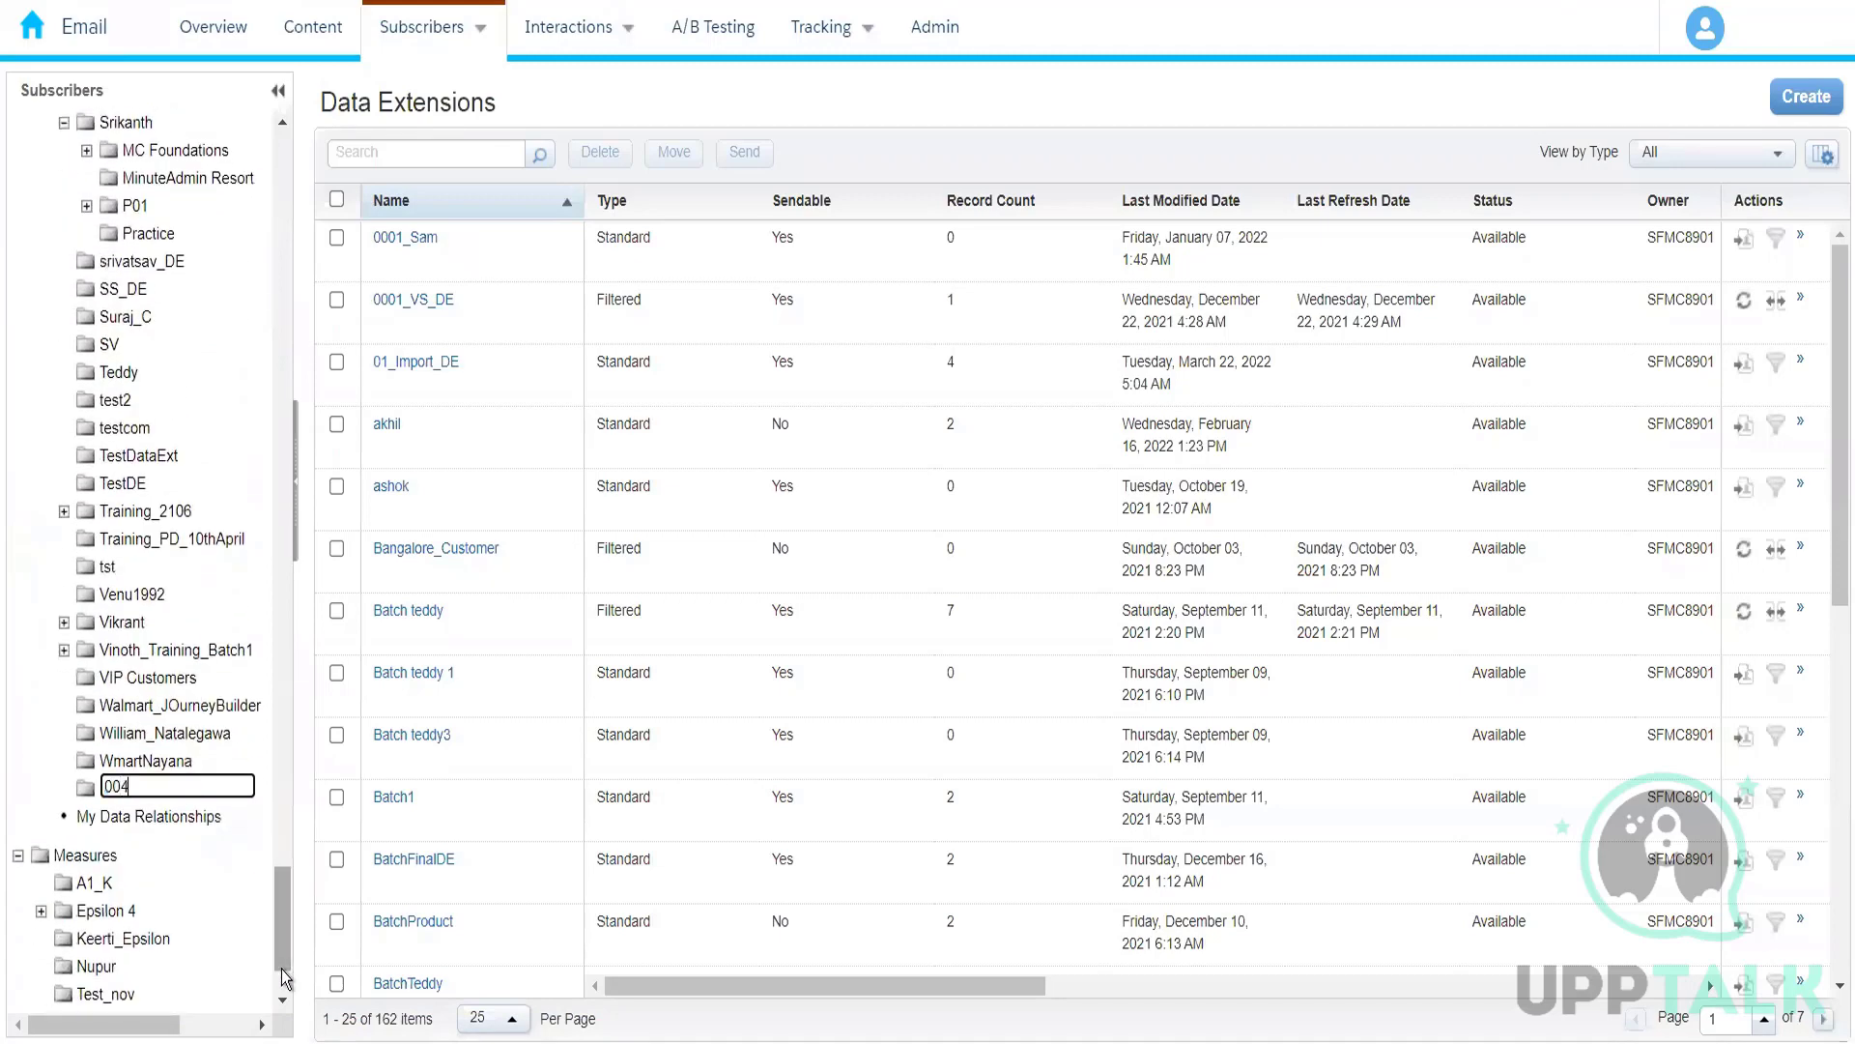
pyautogui.write('_Rahul')
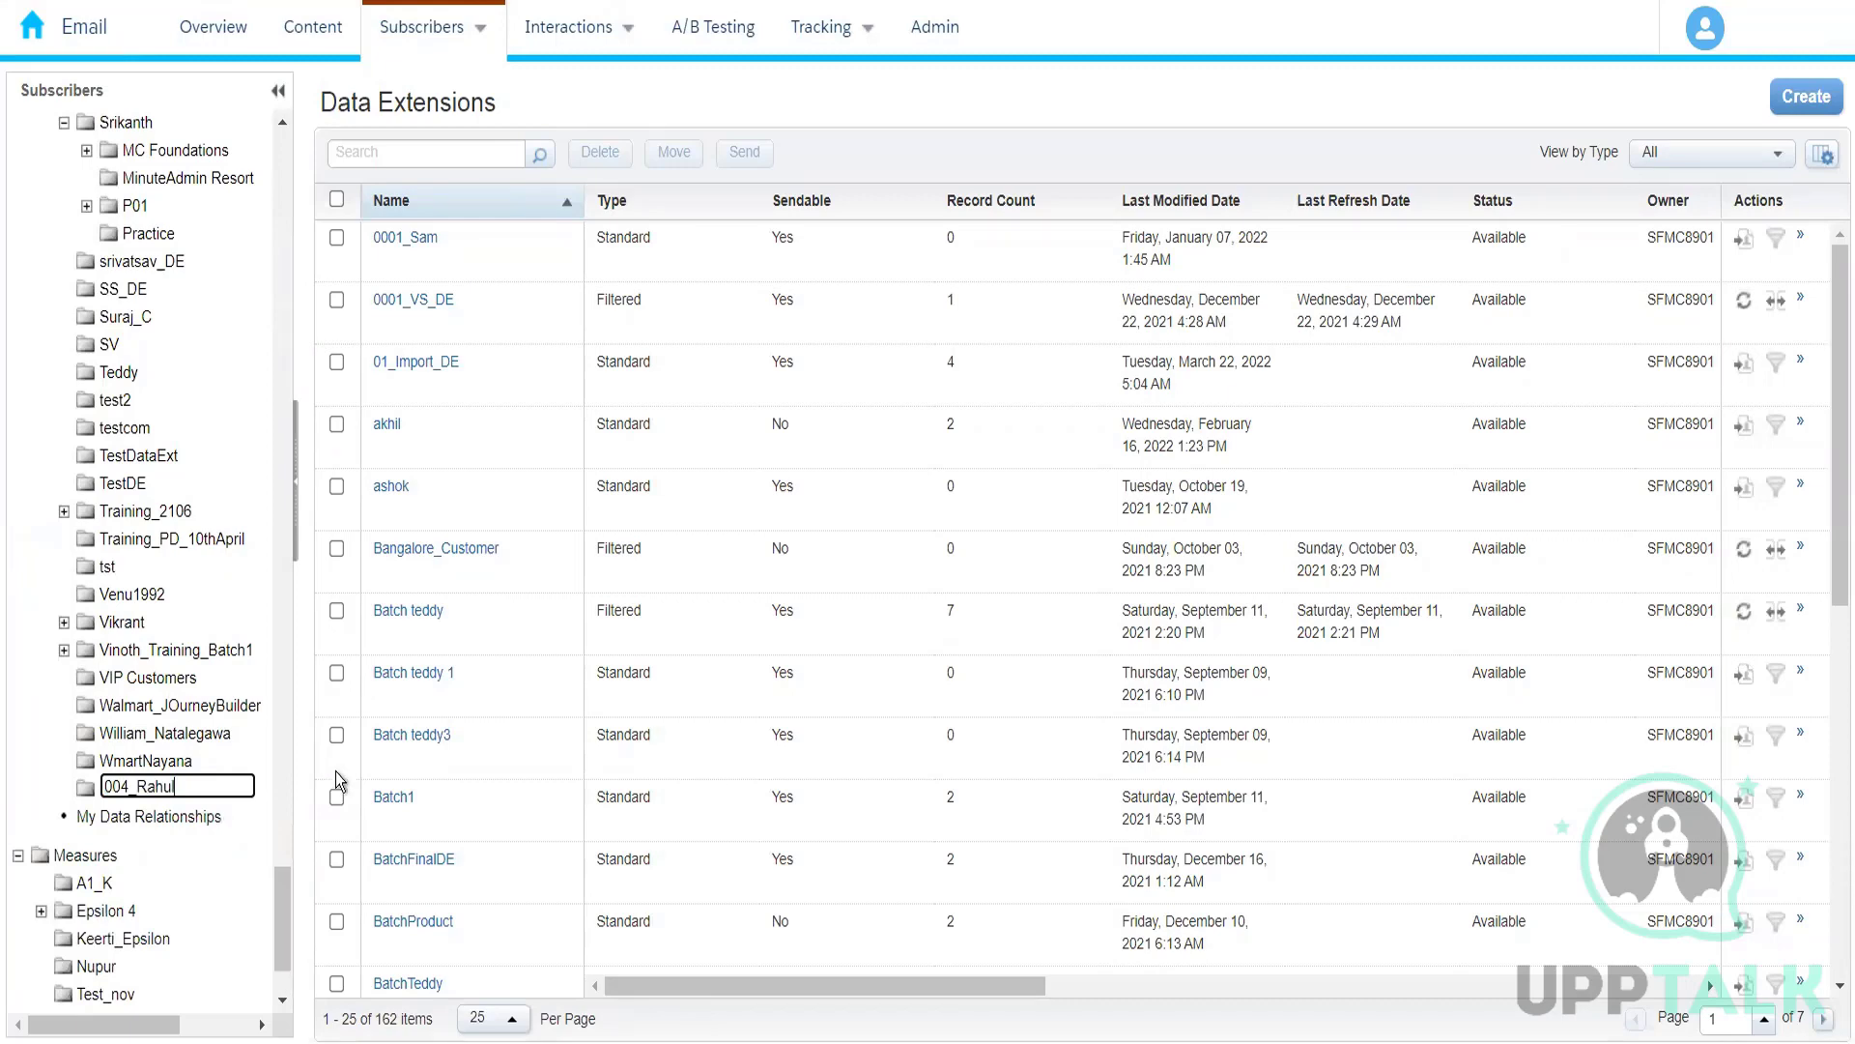
pyautogui.click(286, 914)
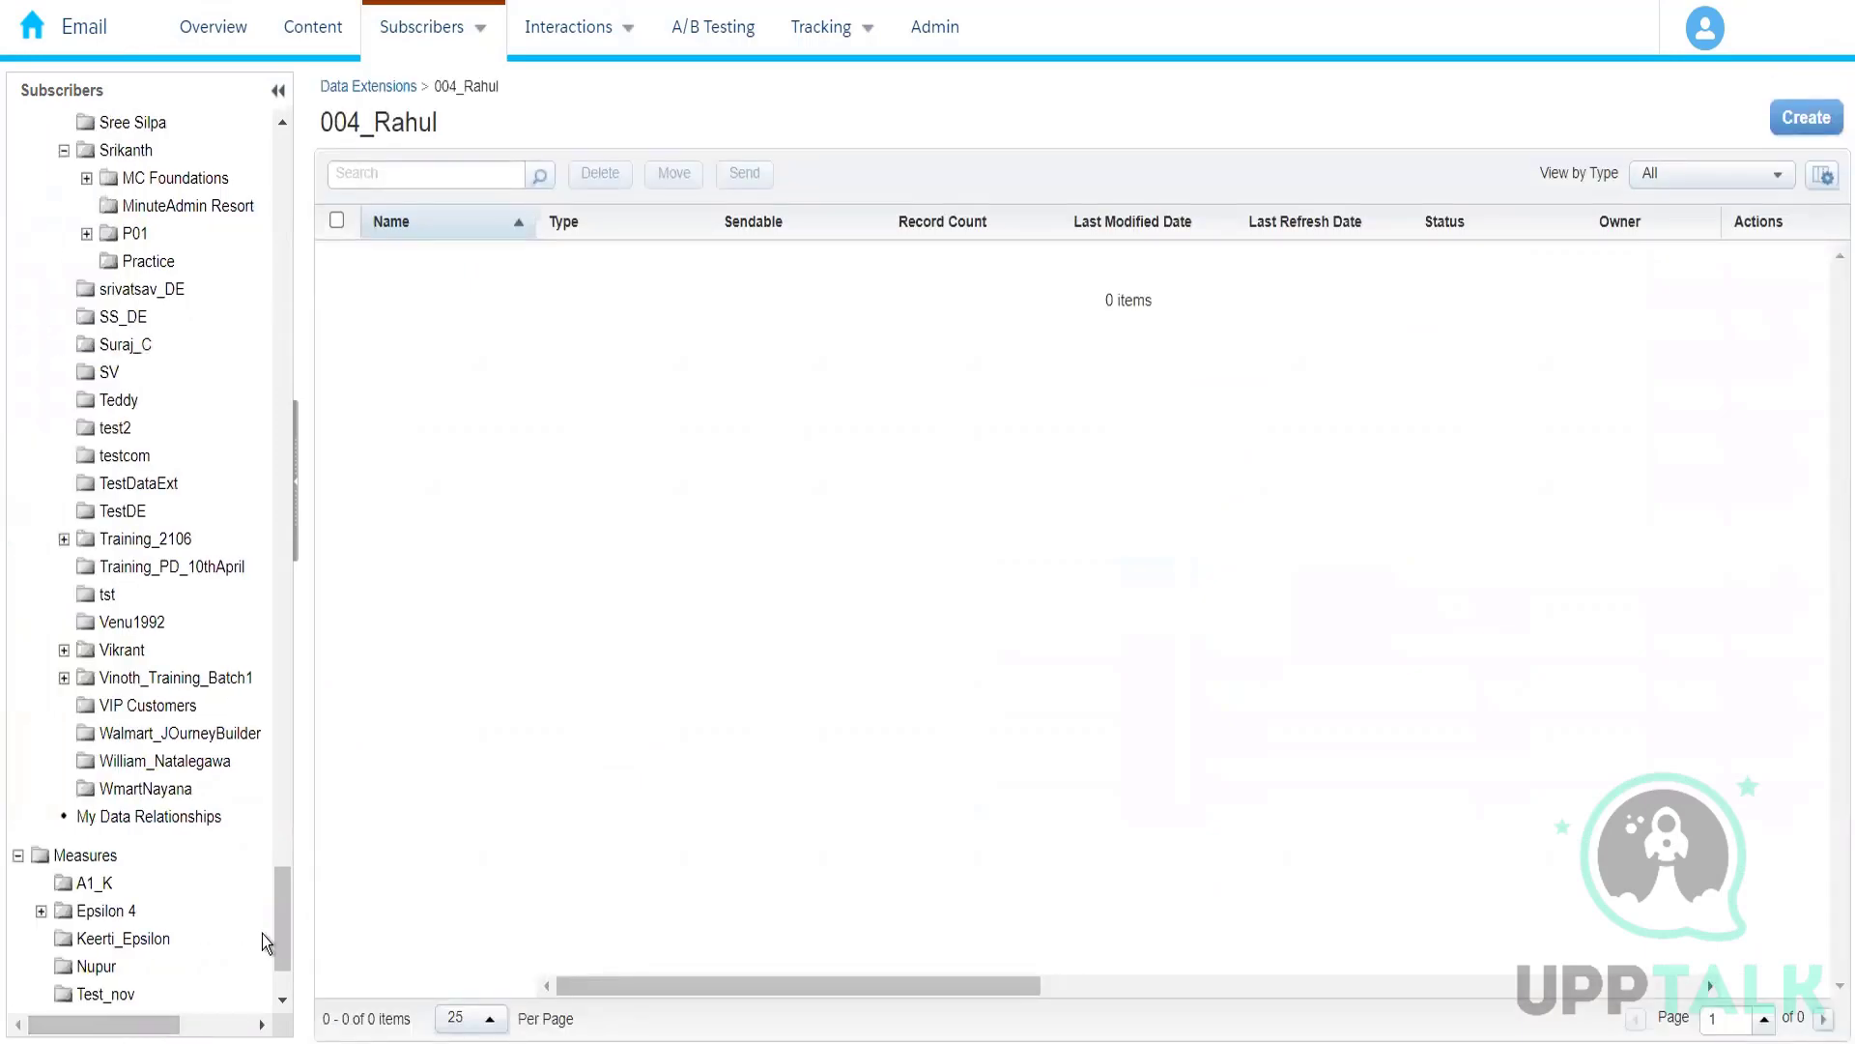
# Step: Start a Standard Data Extension in the new 004_ folder, using Create from New as the creation method
pyautogui.moveTo(277, 942); pyautogui.dragTo(299, 485)
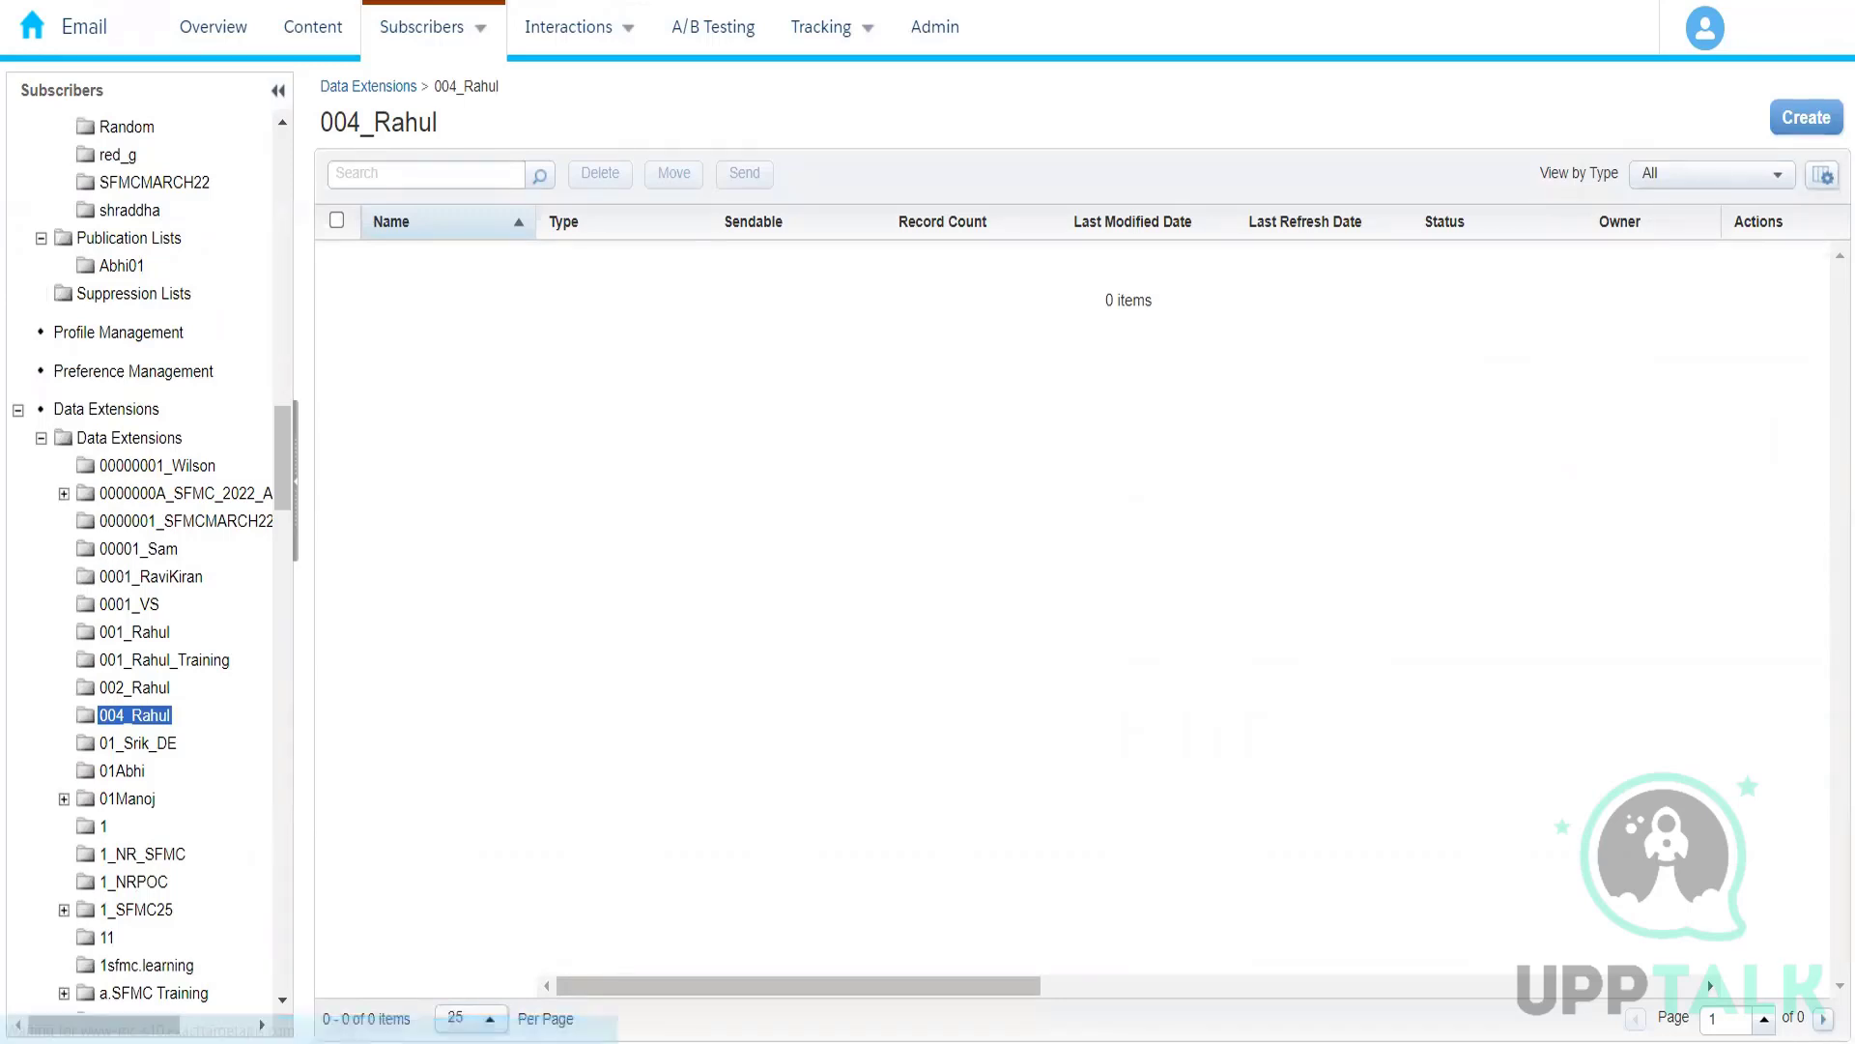
pyautogui.click(1803, 118)
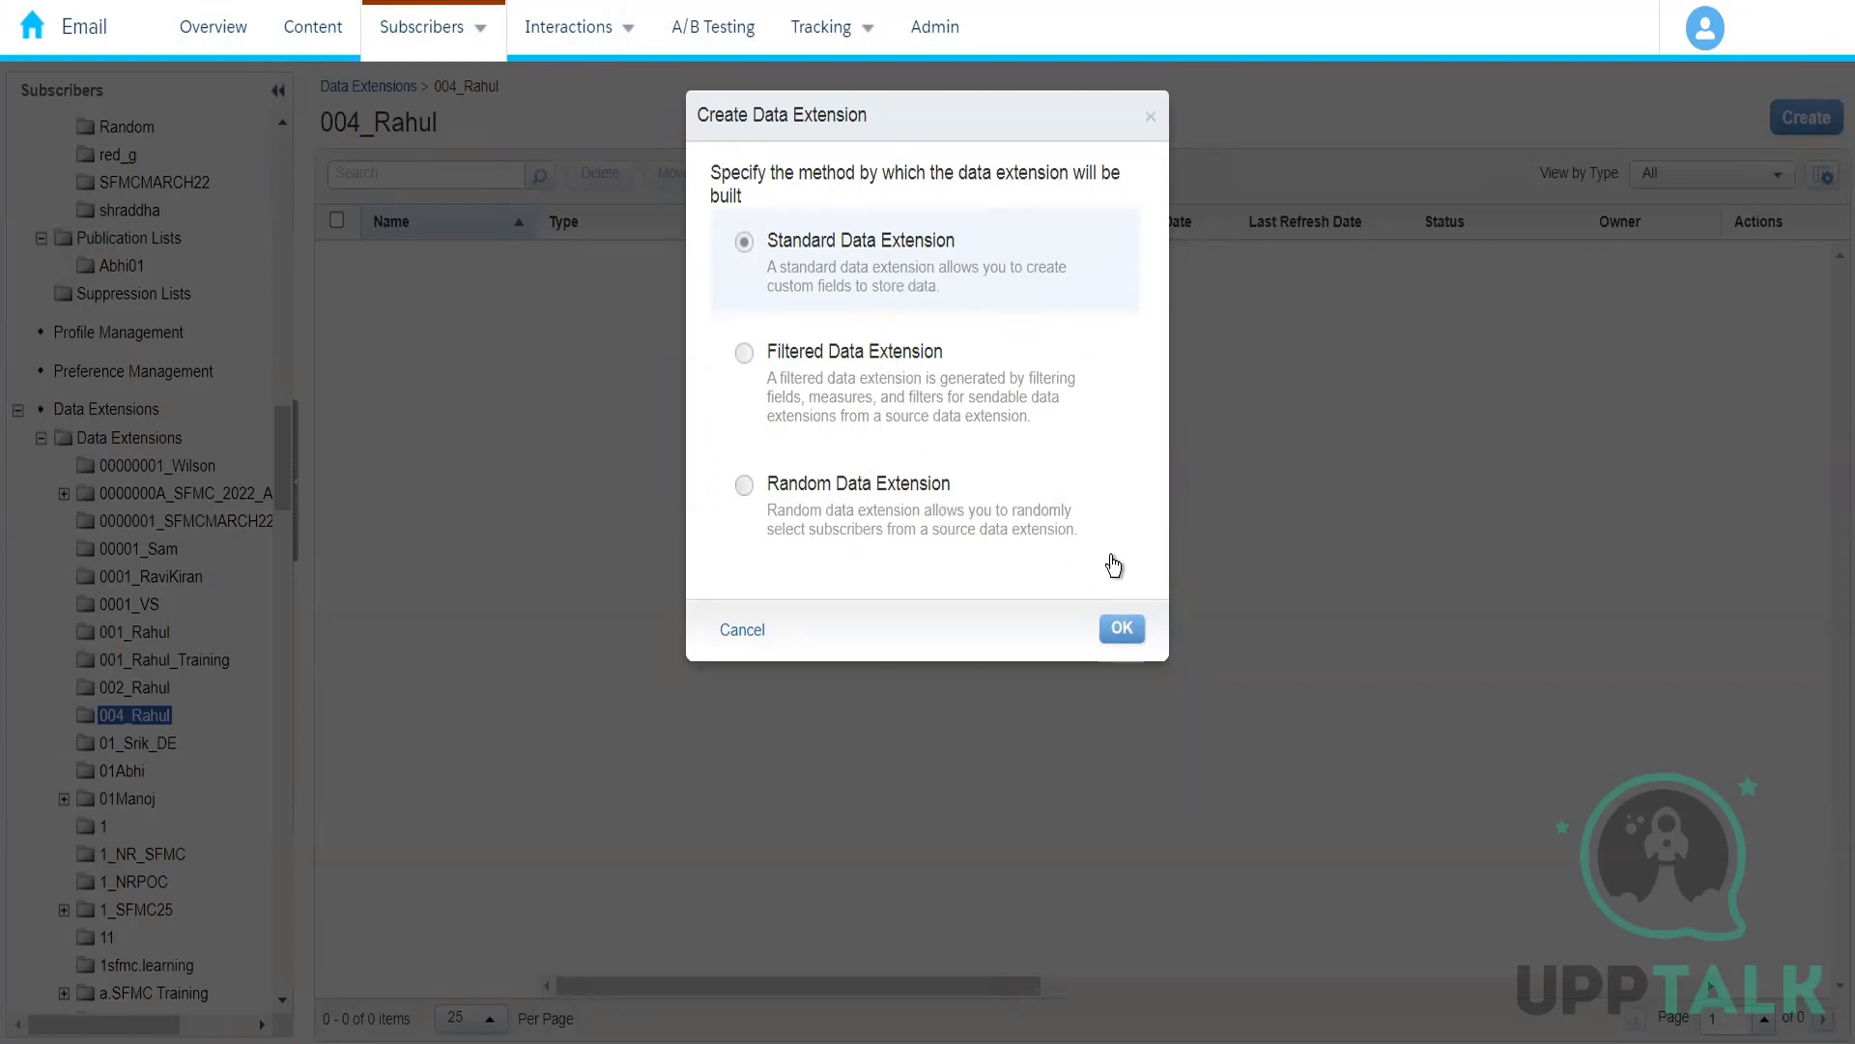
pyautogui.click(1119, 629)
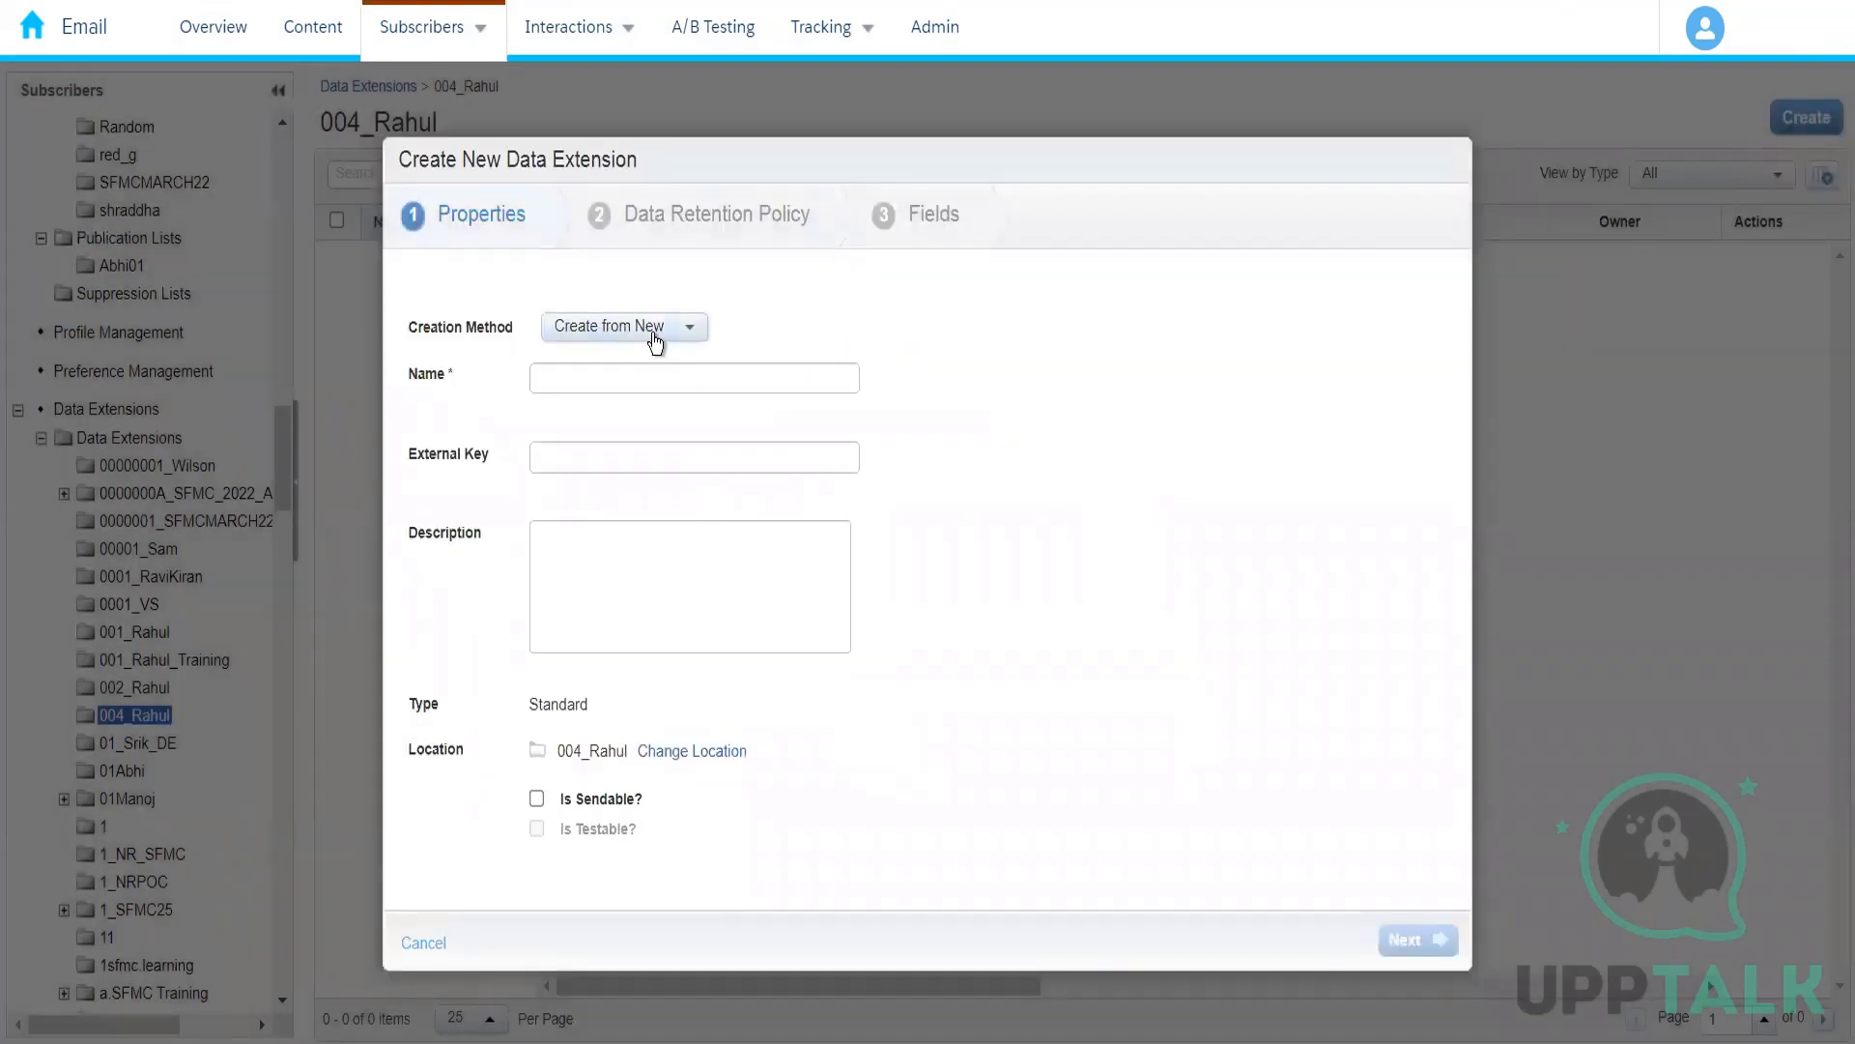
pyautogui.click(654, 337)
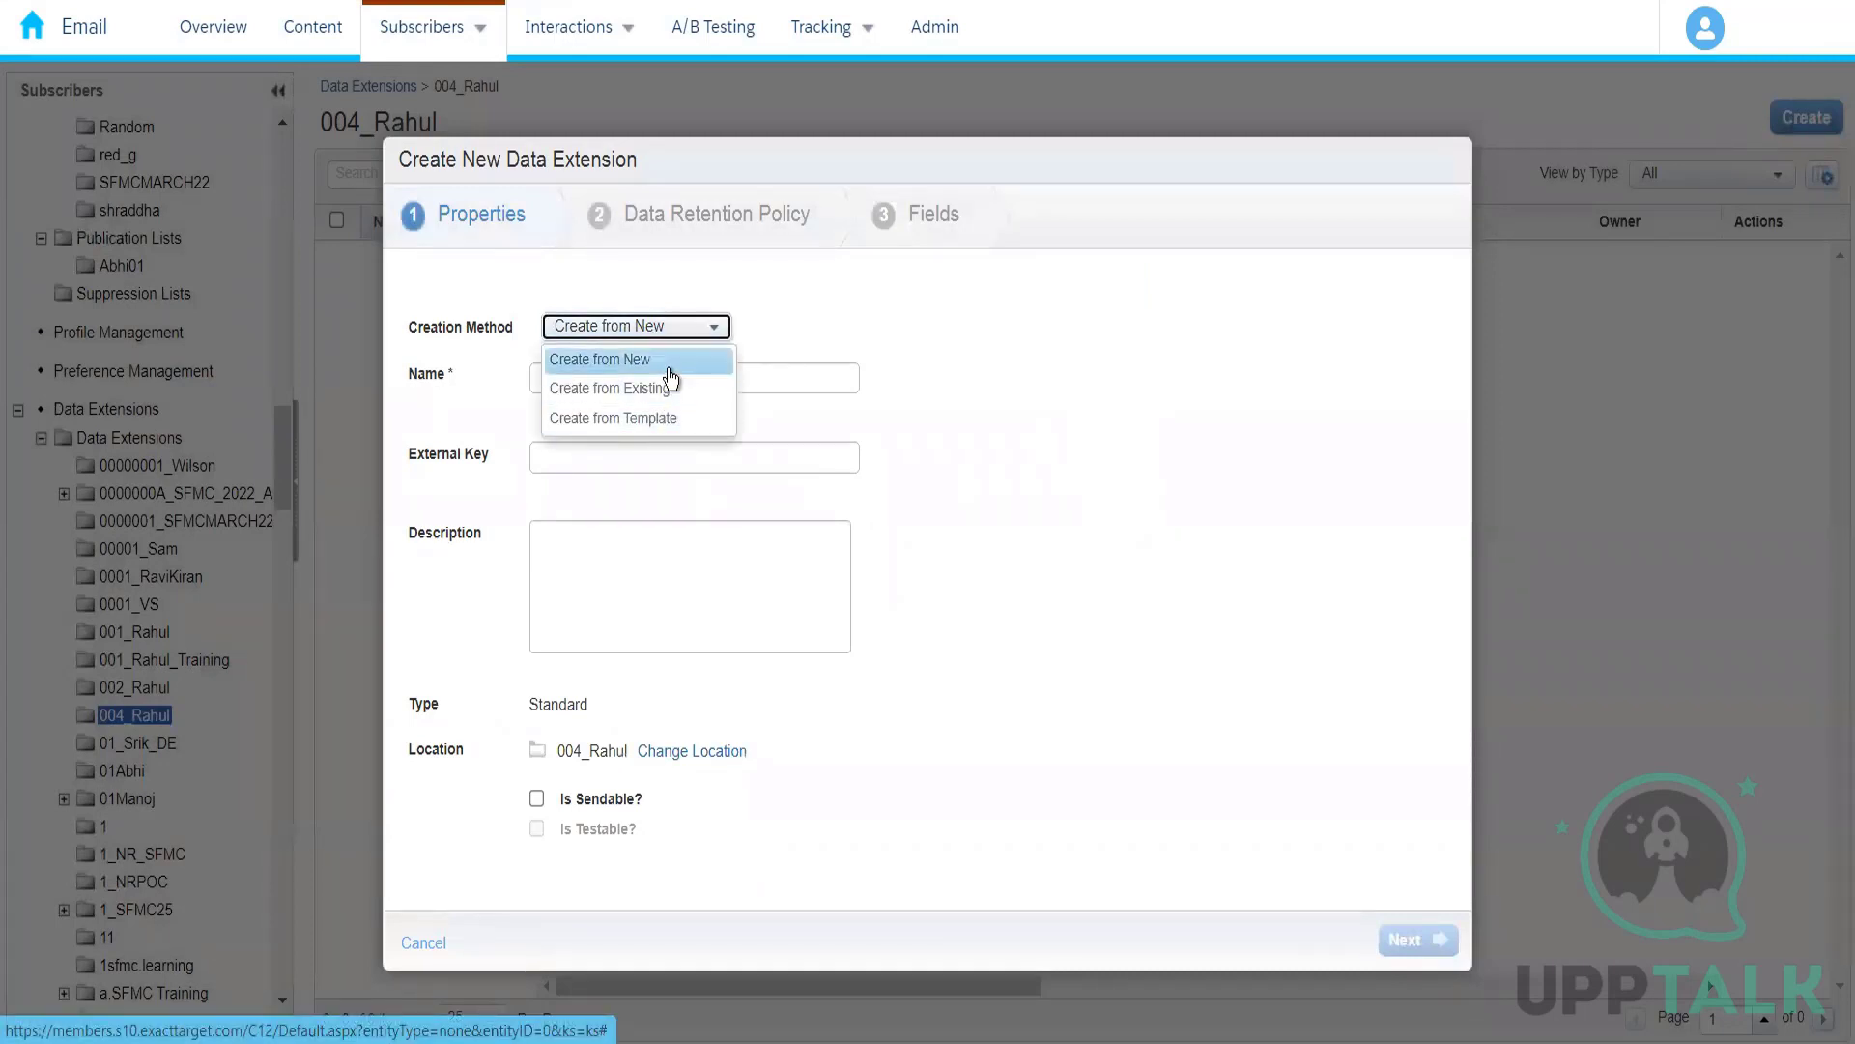
pyautogui.click(688, 357)
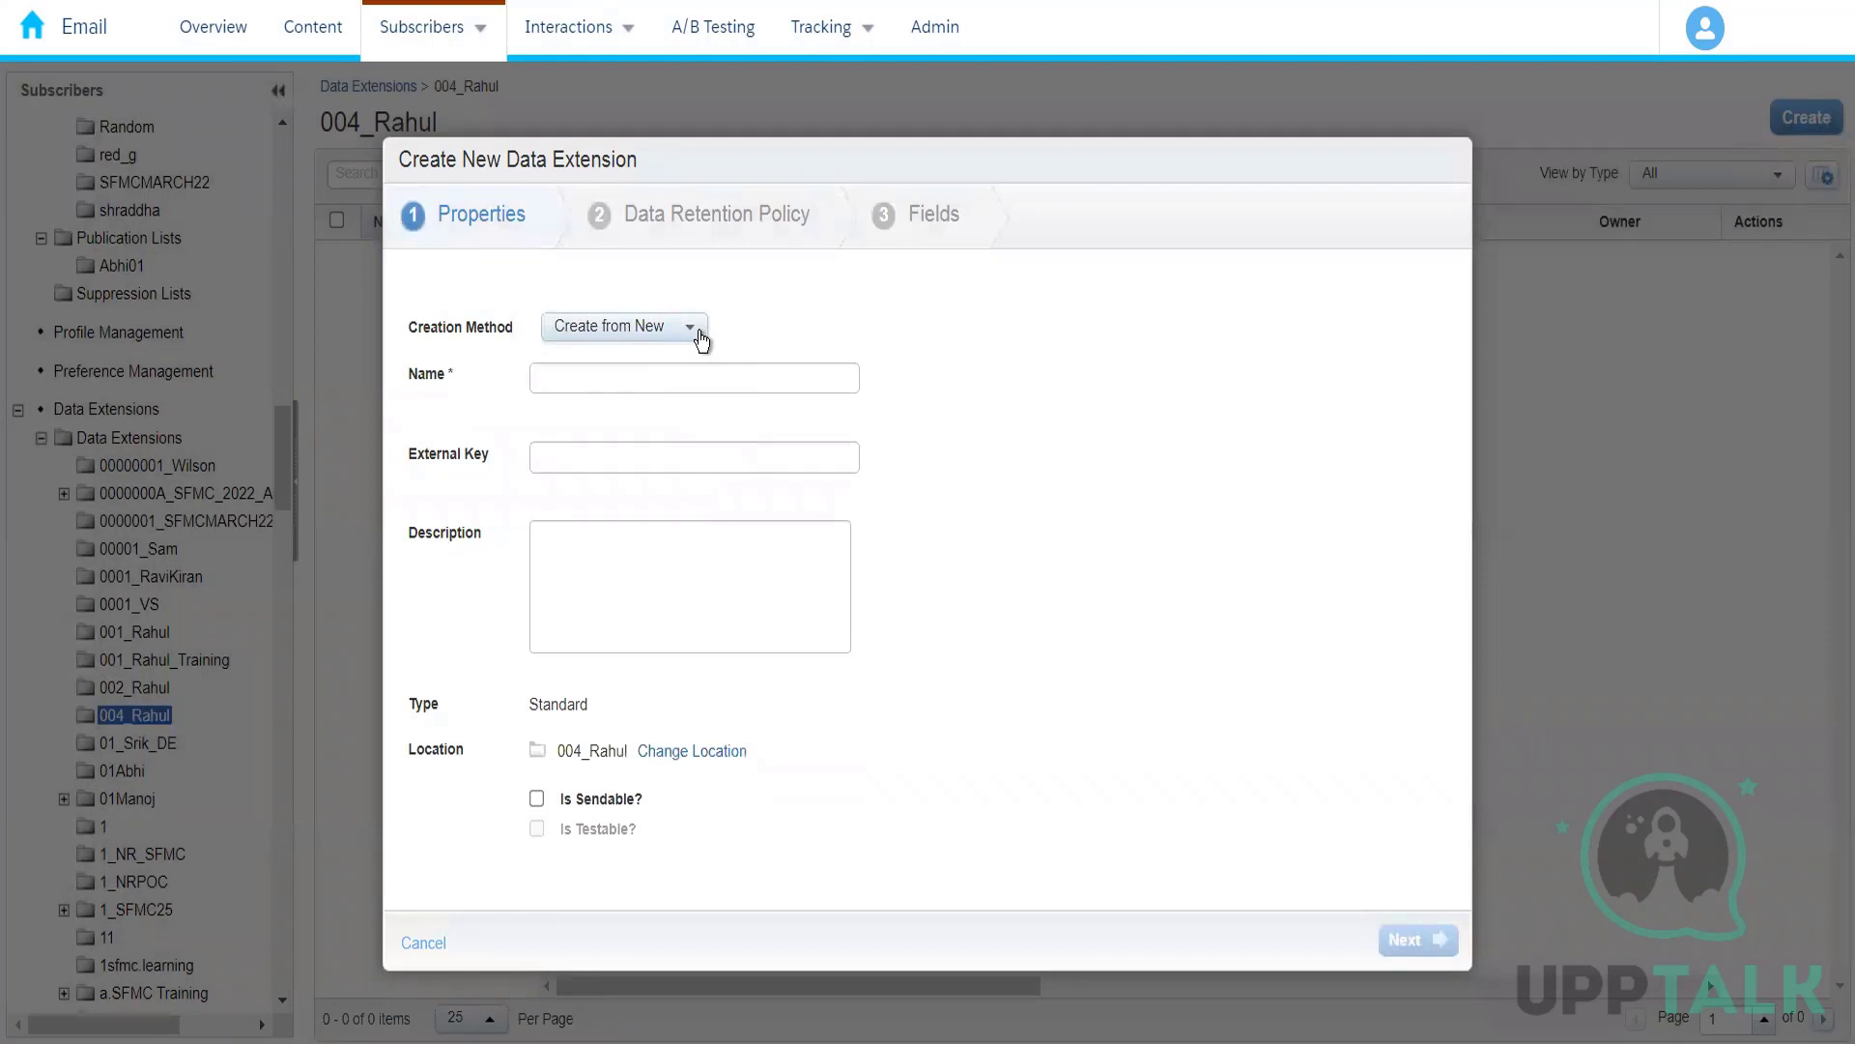
pyautogui.click(638, 334)
pyautogui.click(814, 294)
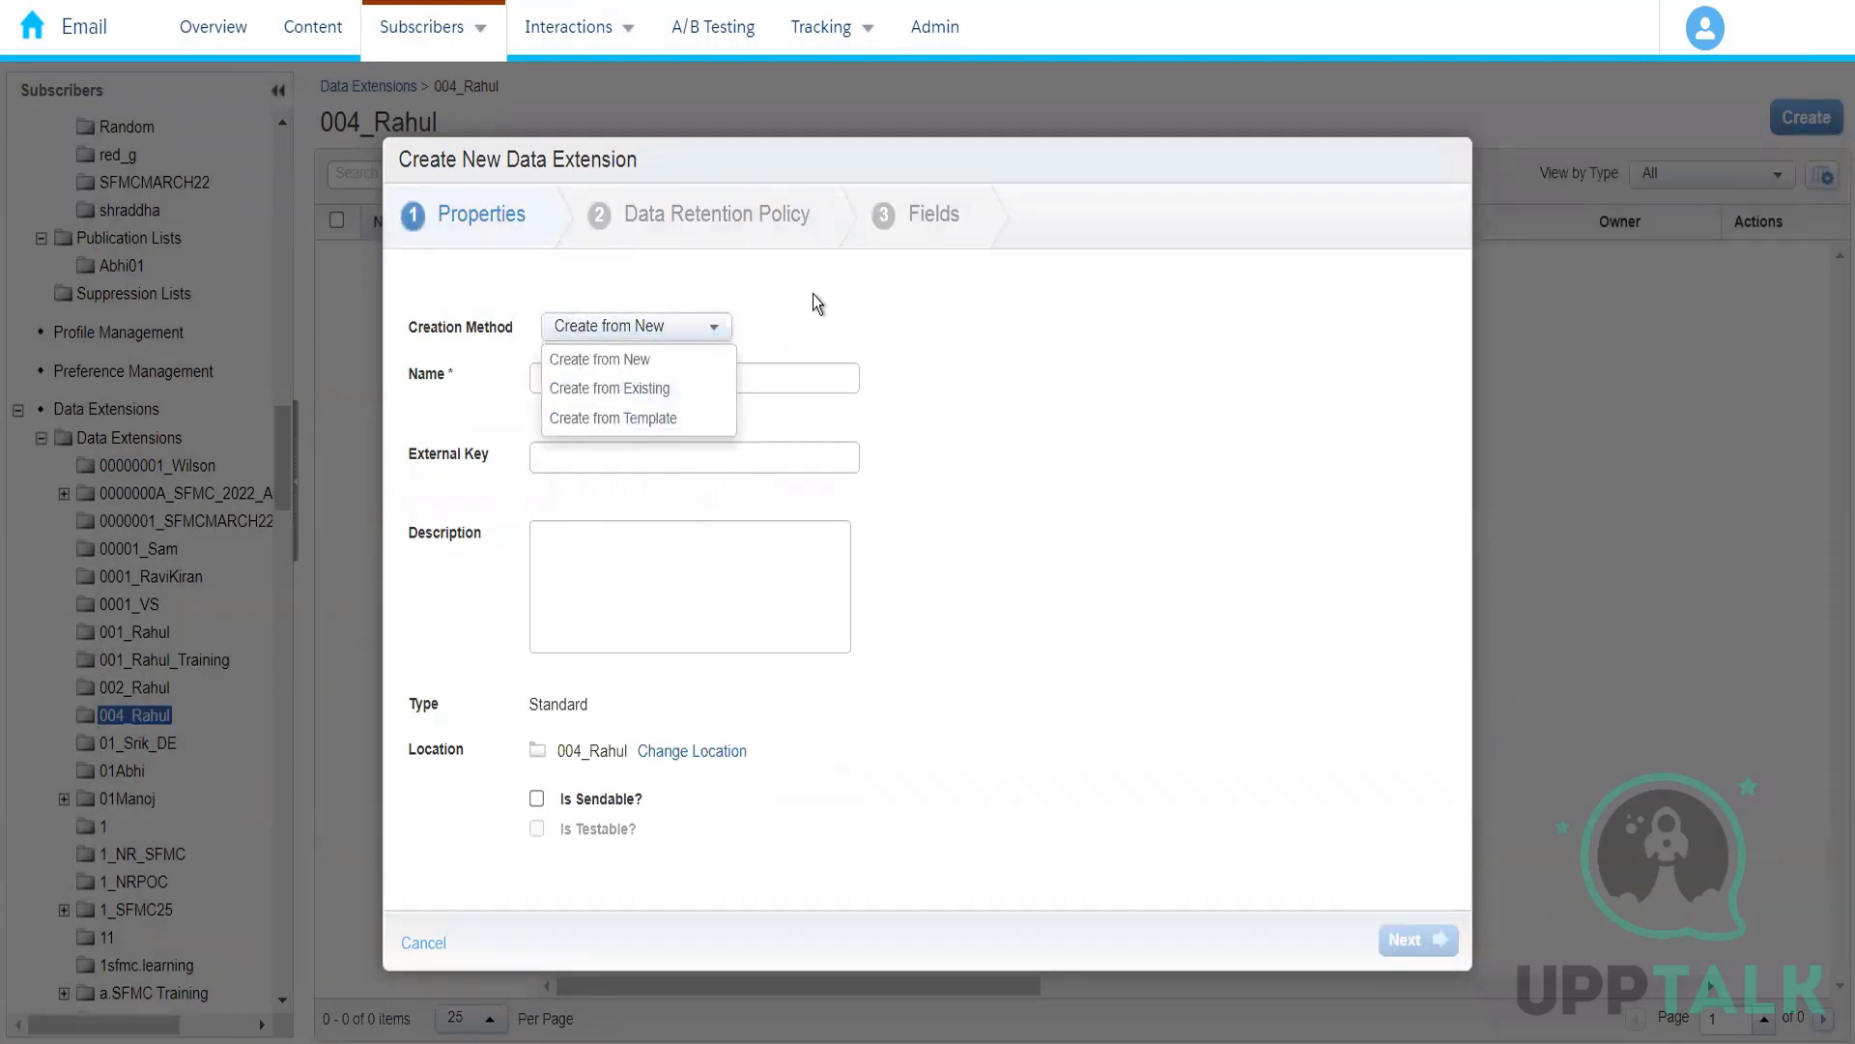
# Step: Name the data extension Amazon_Customers
pyautogui.click(609, 388)
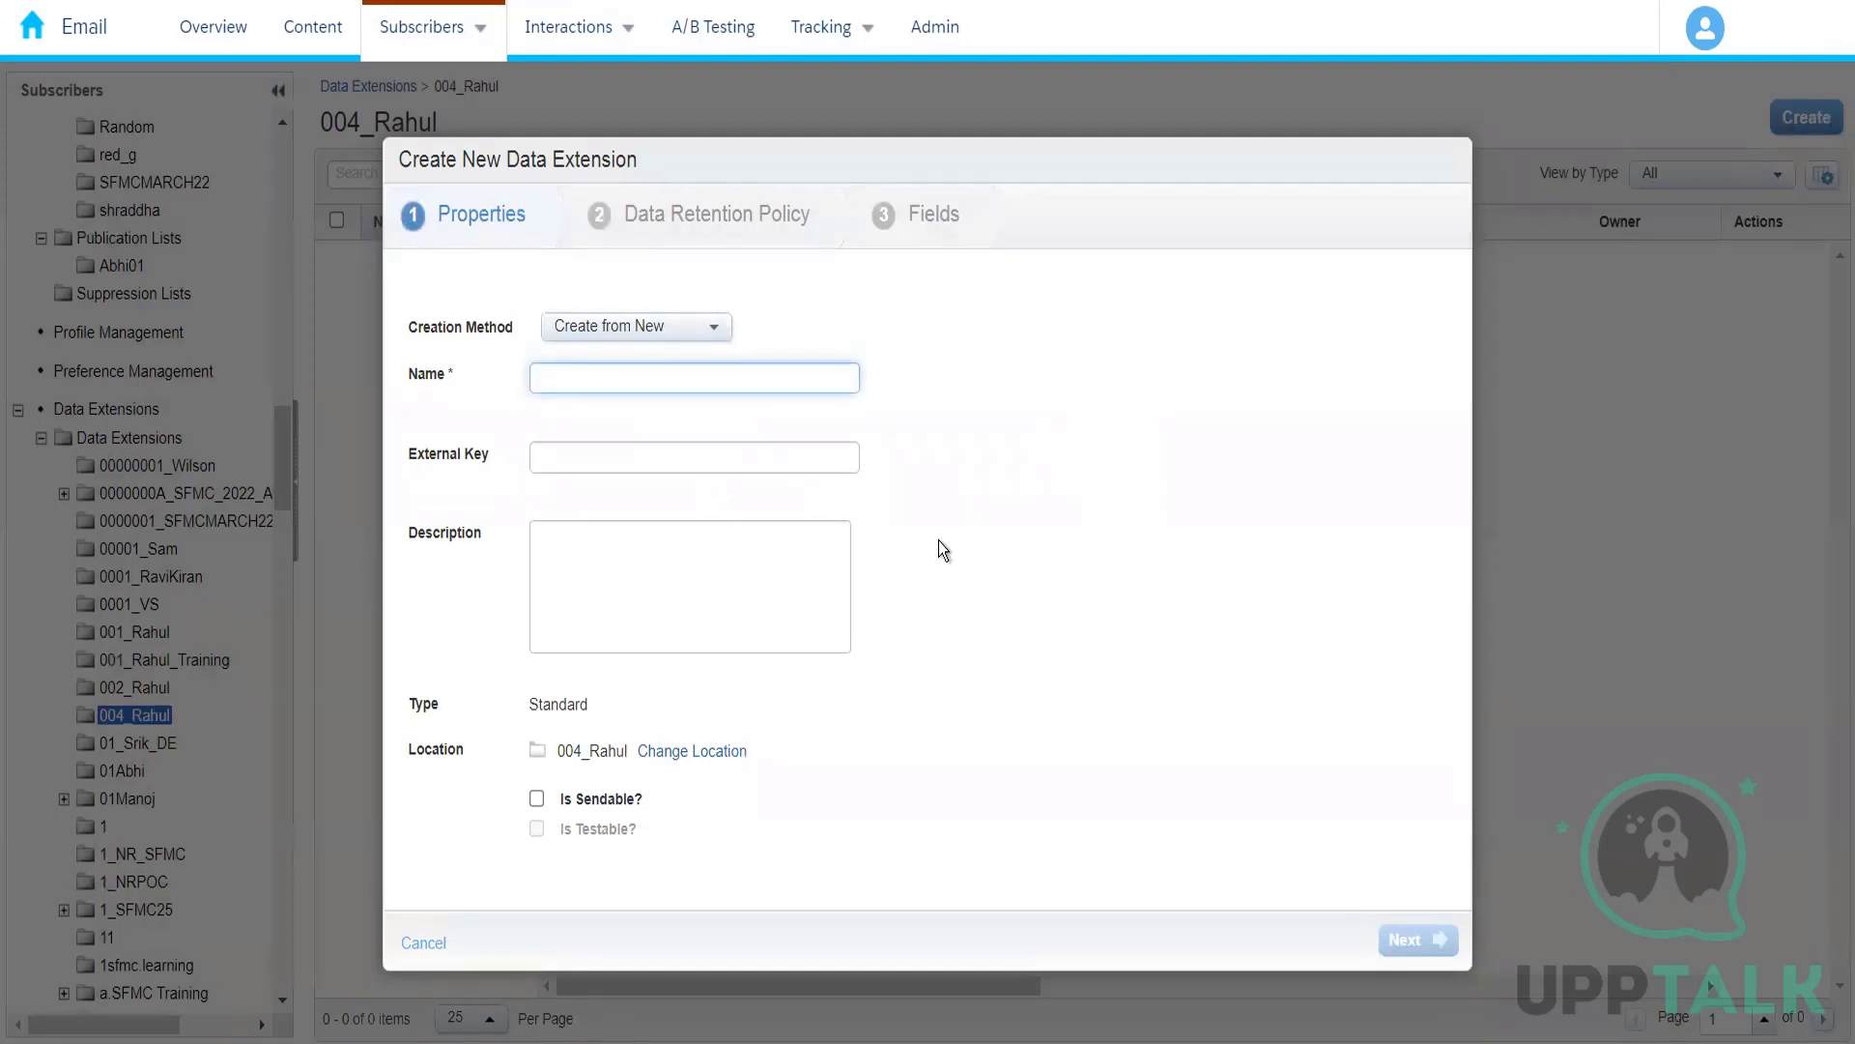
pyautogui.write('Amazon')
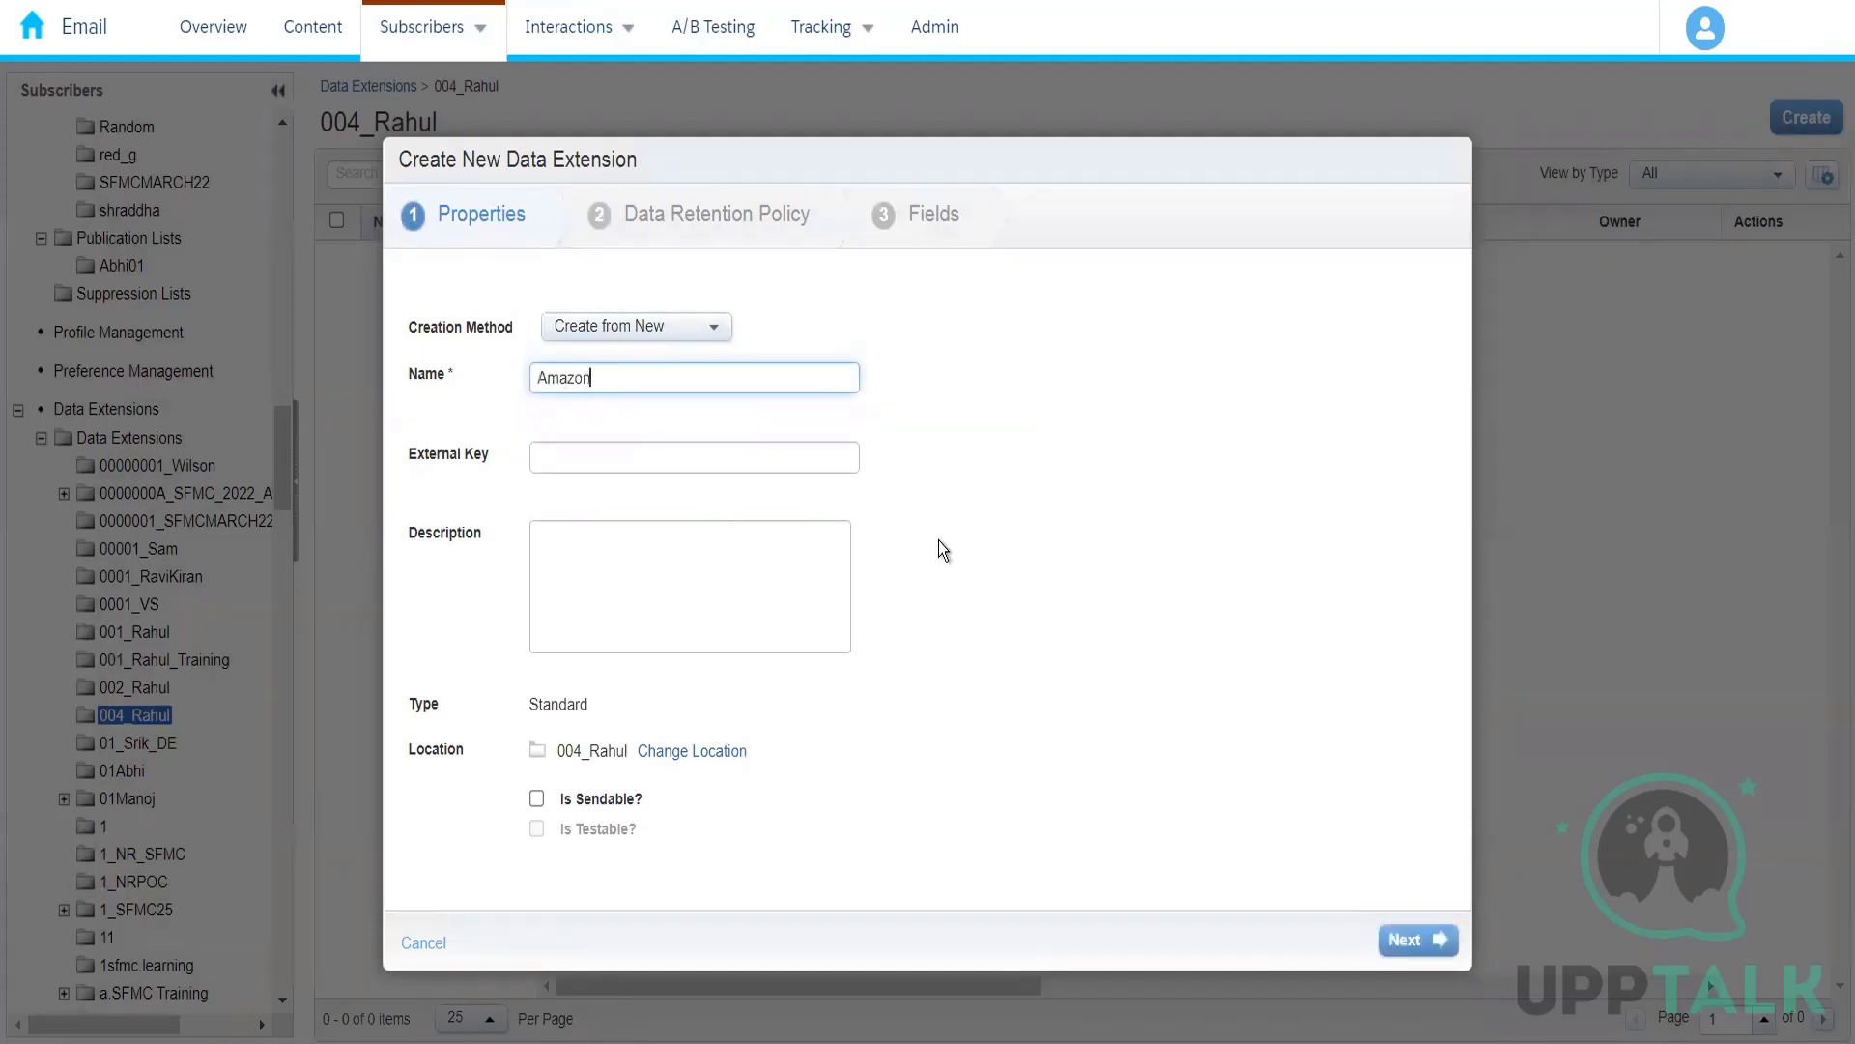
pyautogui.write('_Customers')
pyautogui.click(977, 474)
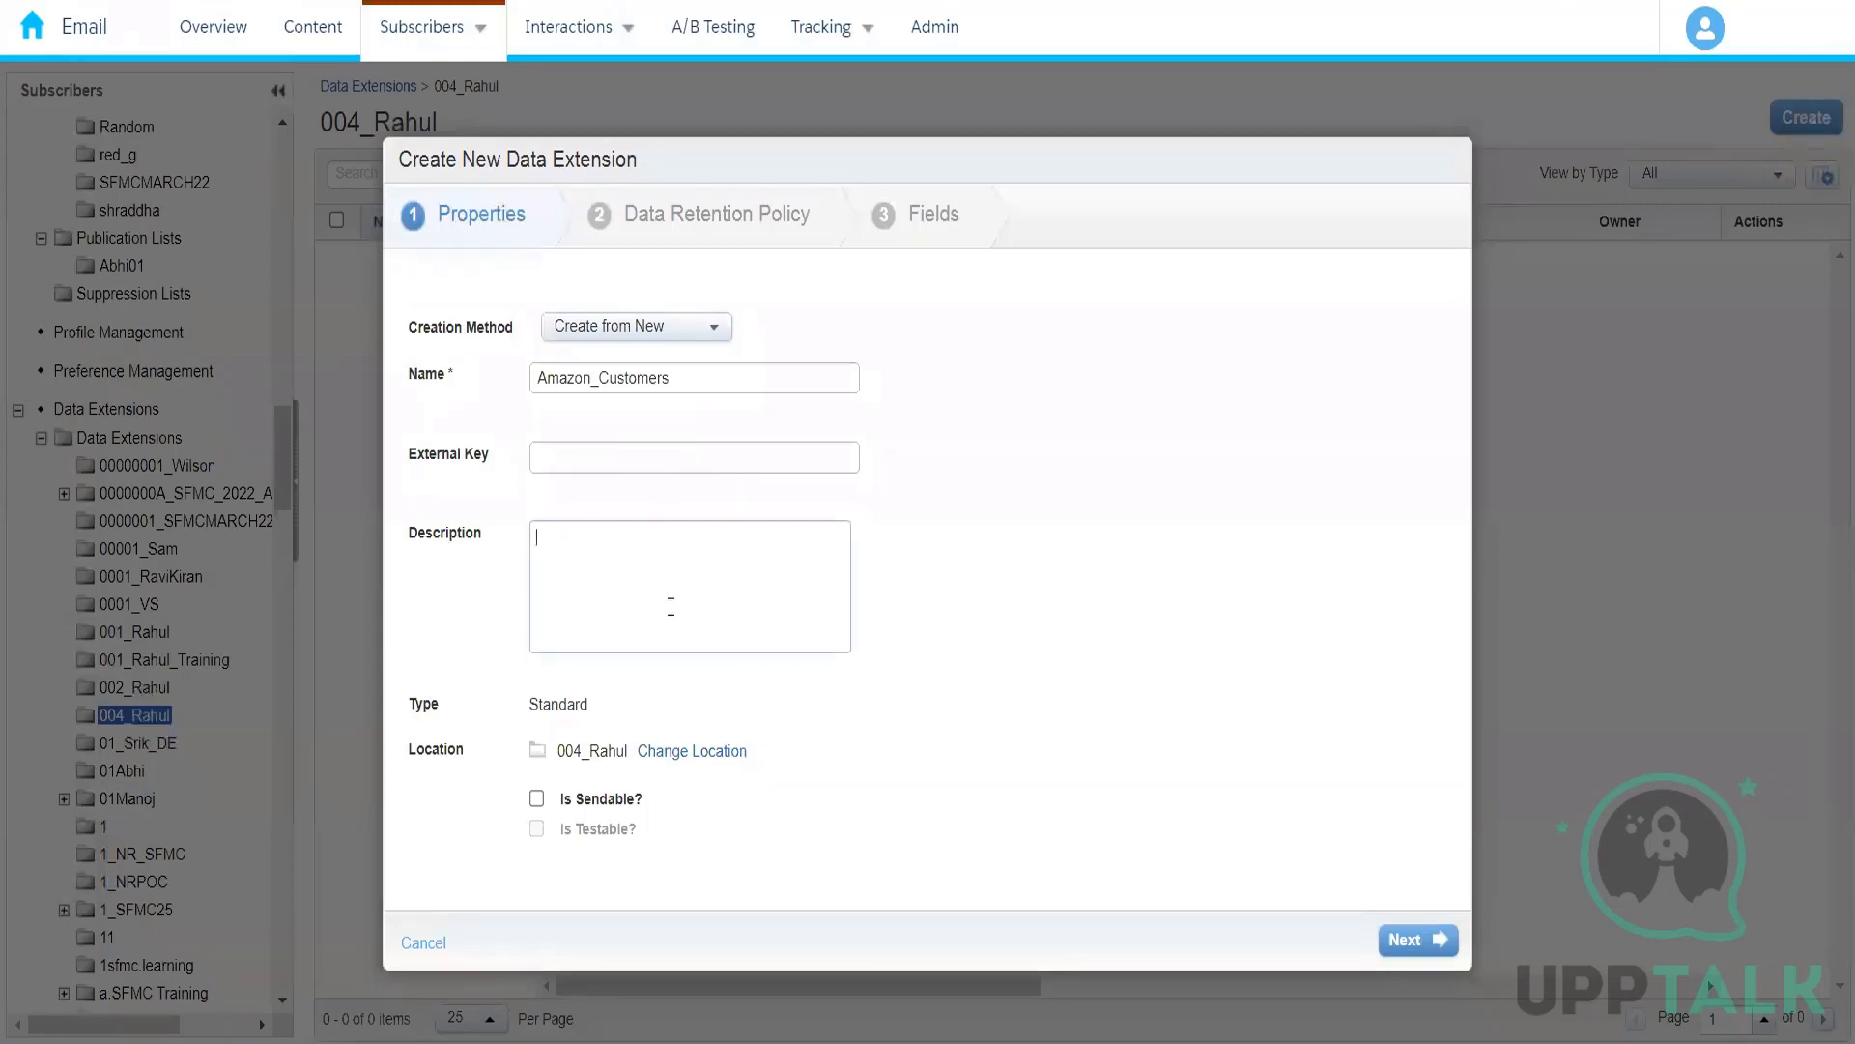
# Step: Describe the data extension as "This data extension stores personal information of customers" and continue to the data retention policy
pyautogui.write('T')
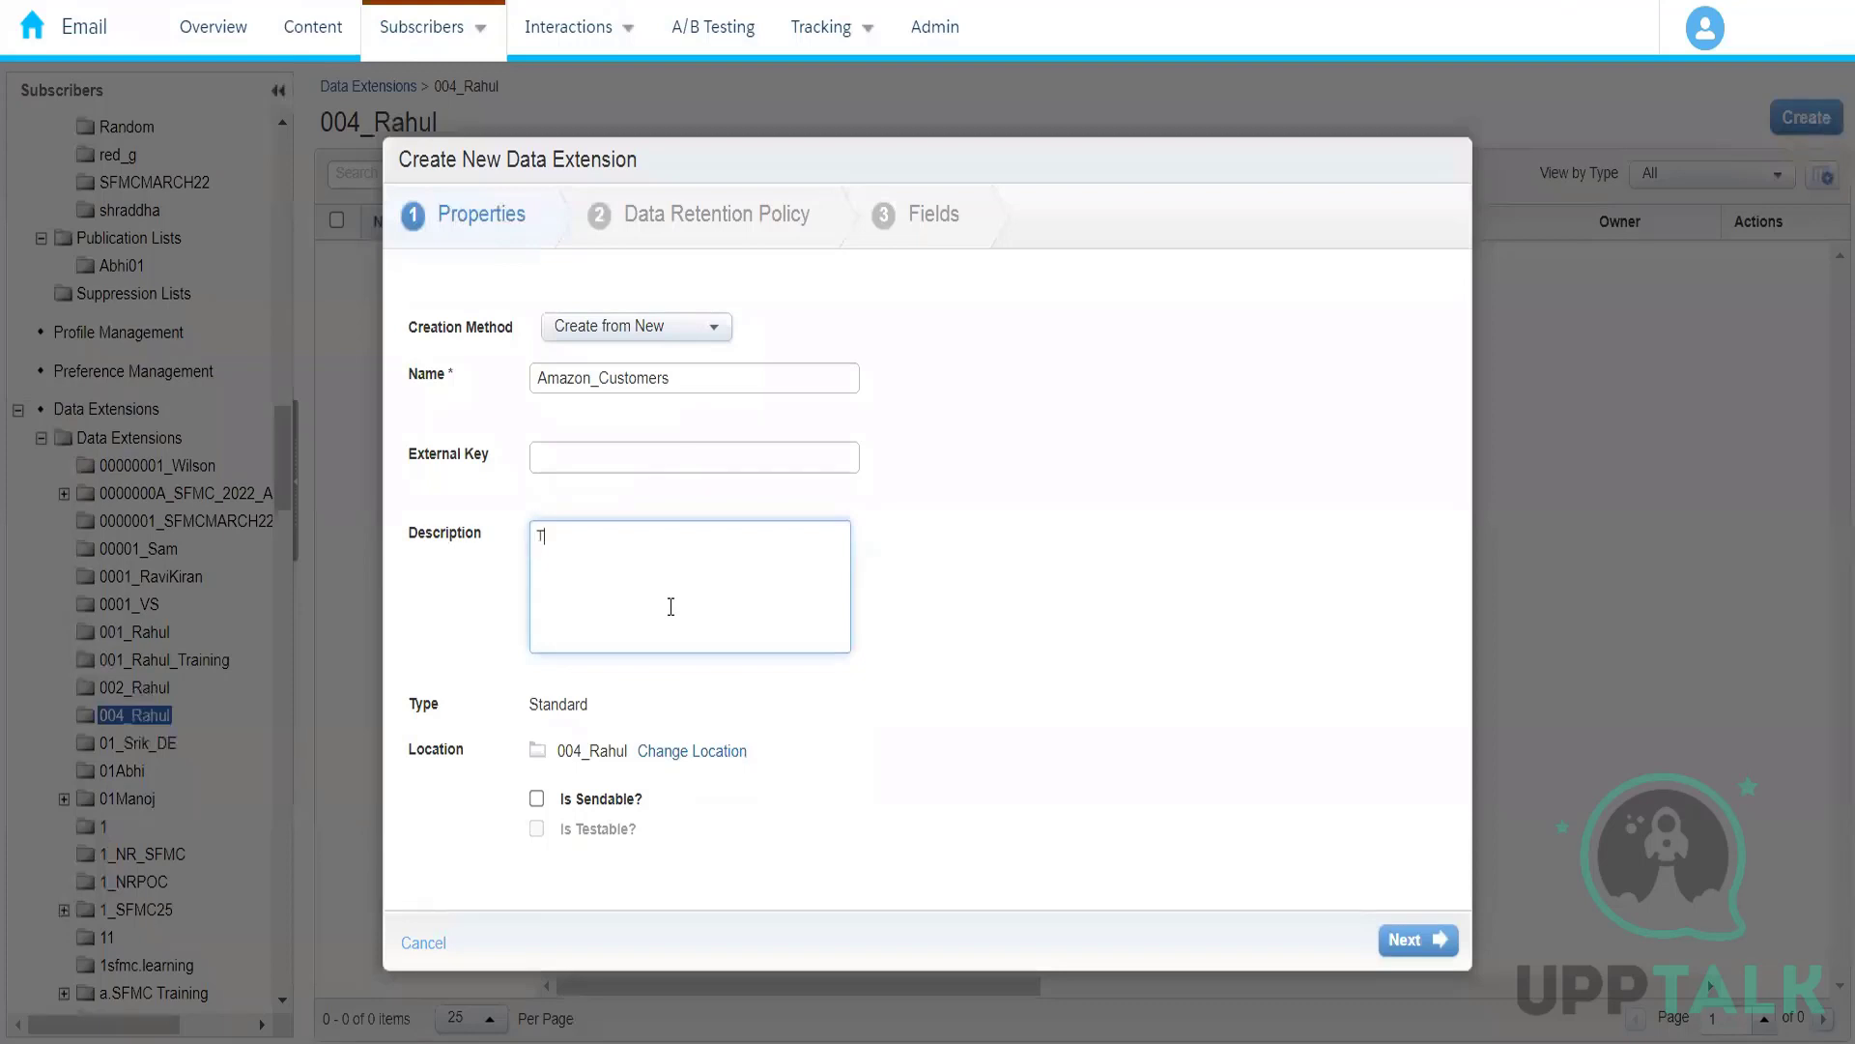
pyautogui.write('his data extension')
pyautogui.write('stores per')
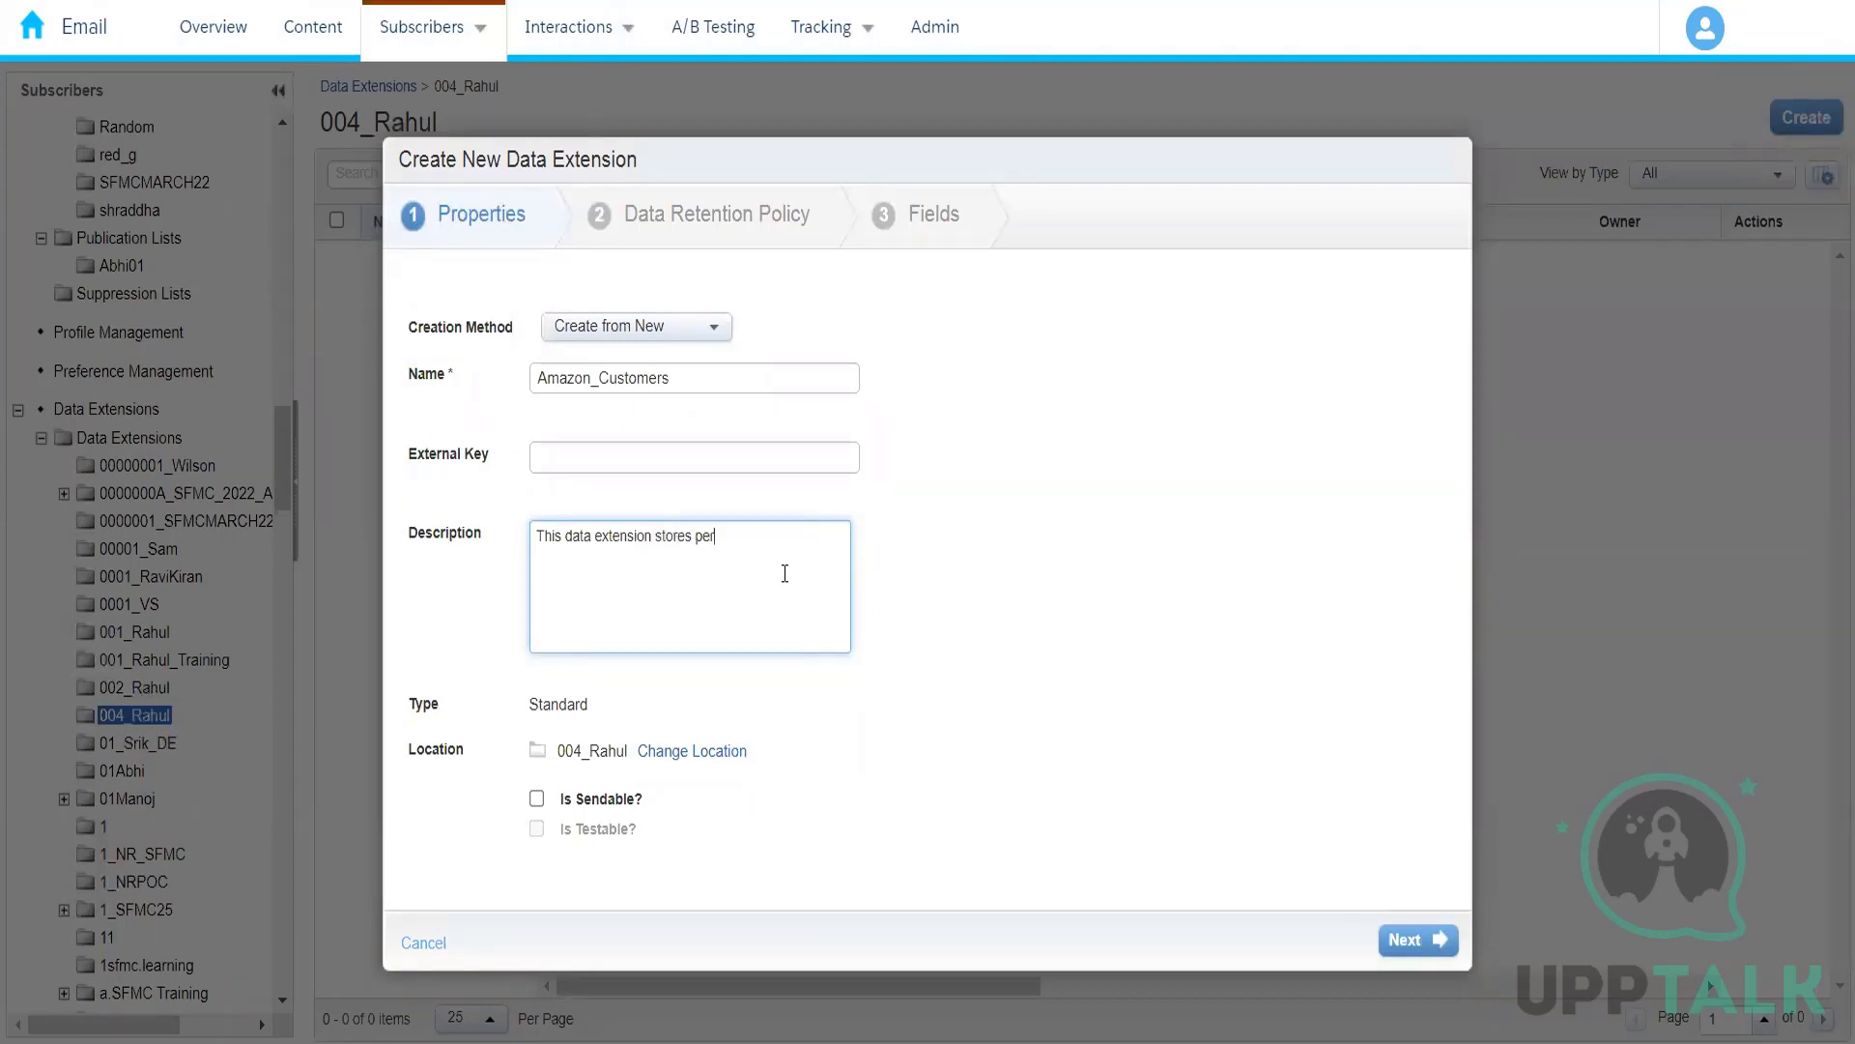
pyautogui.write('sonal ')
pyautogui.write('information')
pyautogui.write('about')
pyautogui.press('BackSpace')
pyautogui.press('BackSpace')
pyautogui.press('BackSpace')
pyautogui.press('BackSpace')
pyautogui.press('BackSpace')
pyautogui.write('of customer')
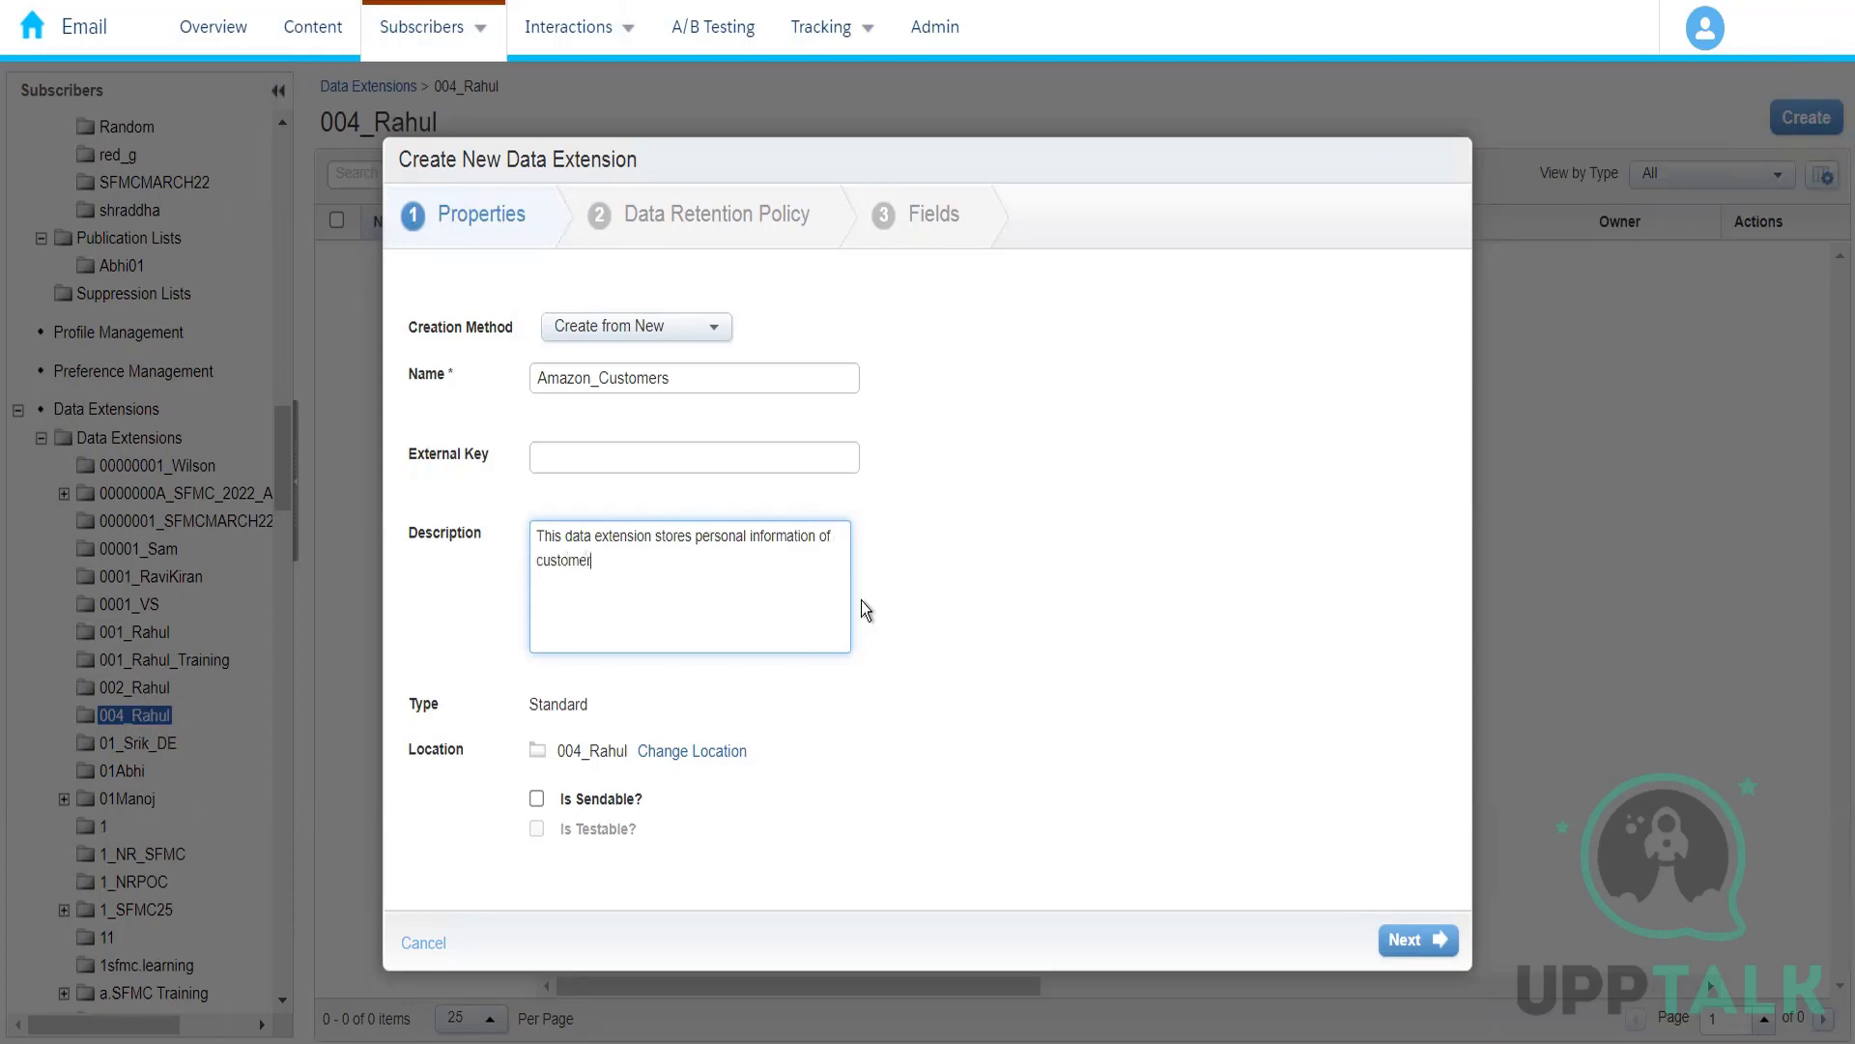
pyautogui.write('s')
pyautogui.click(676, 695)
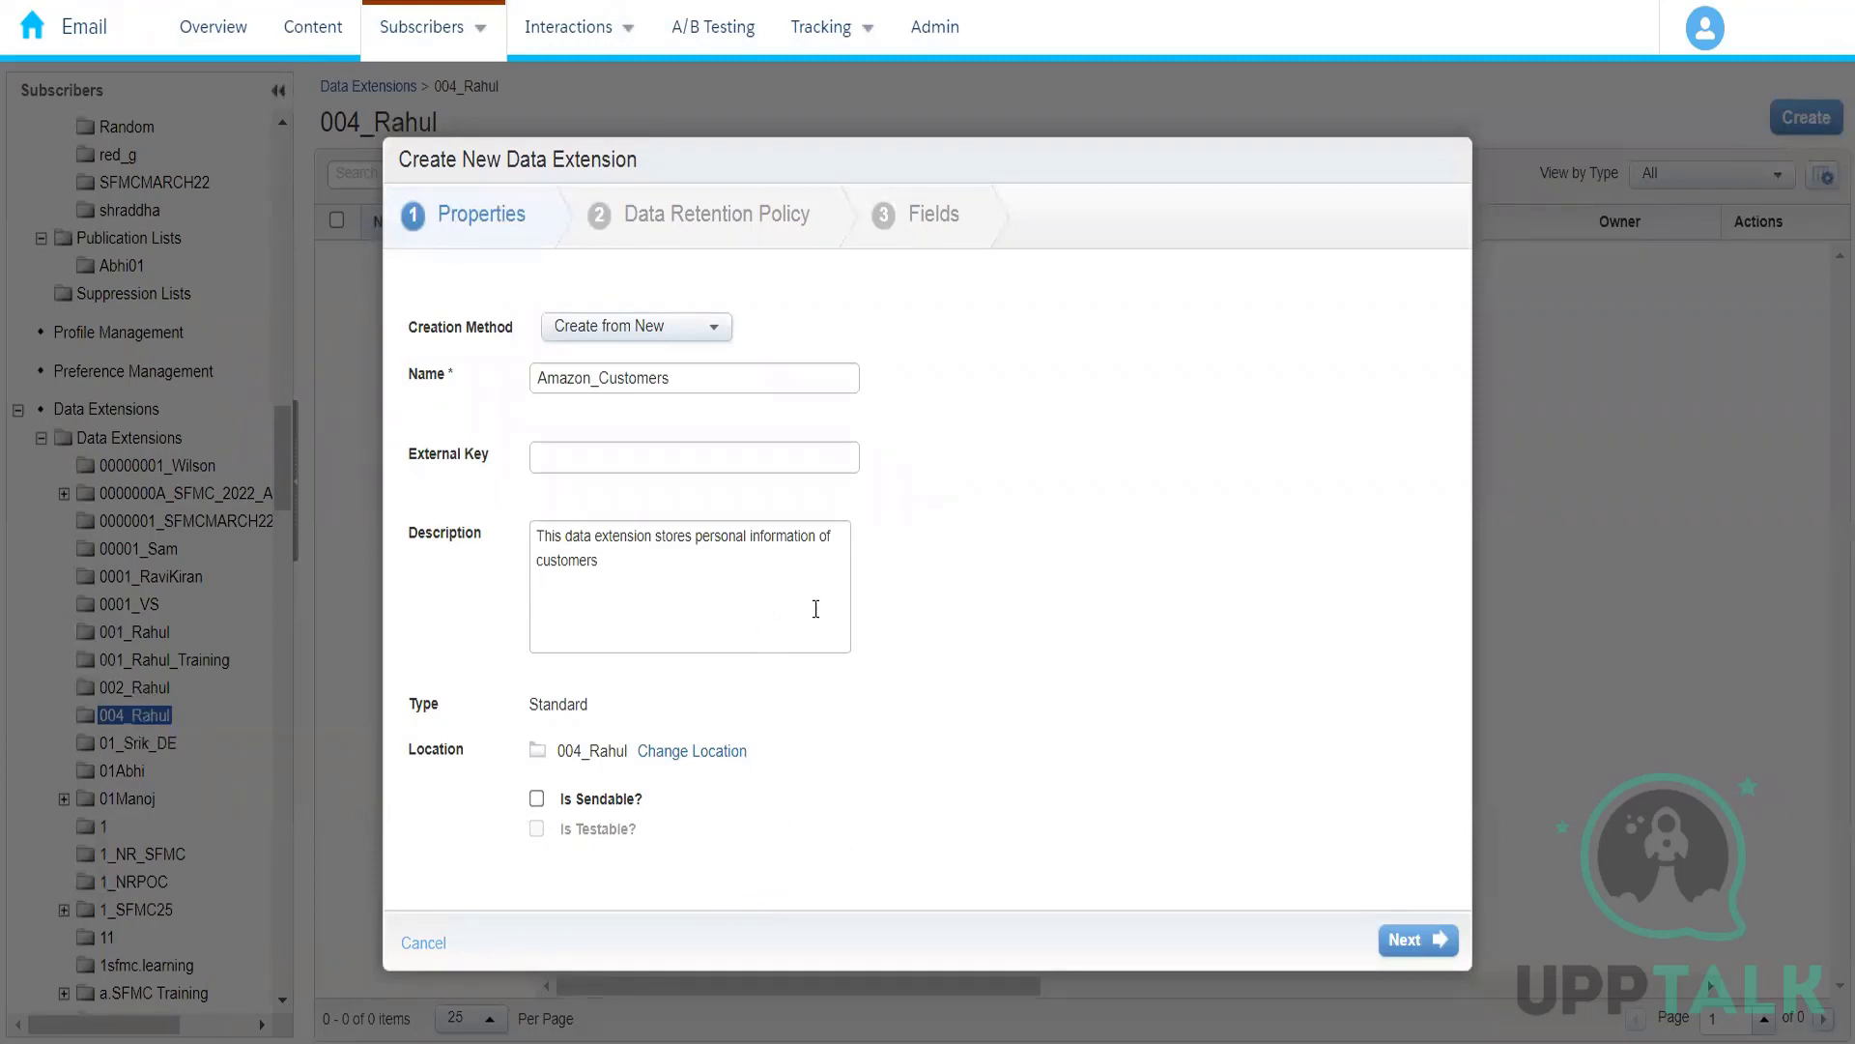
pyautogui.click(1419, 940)
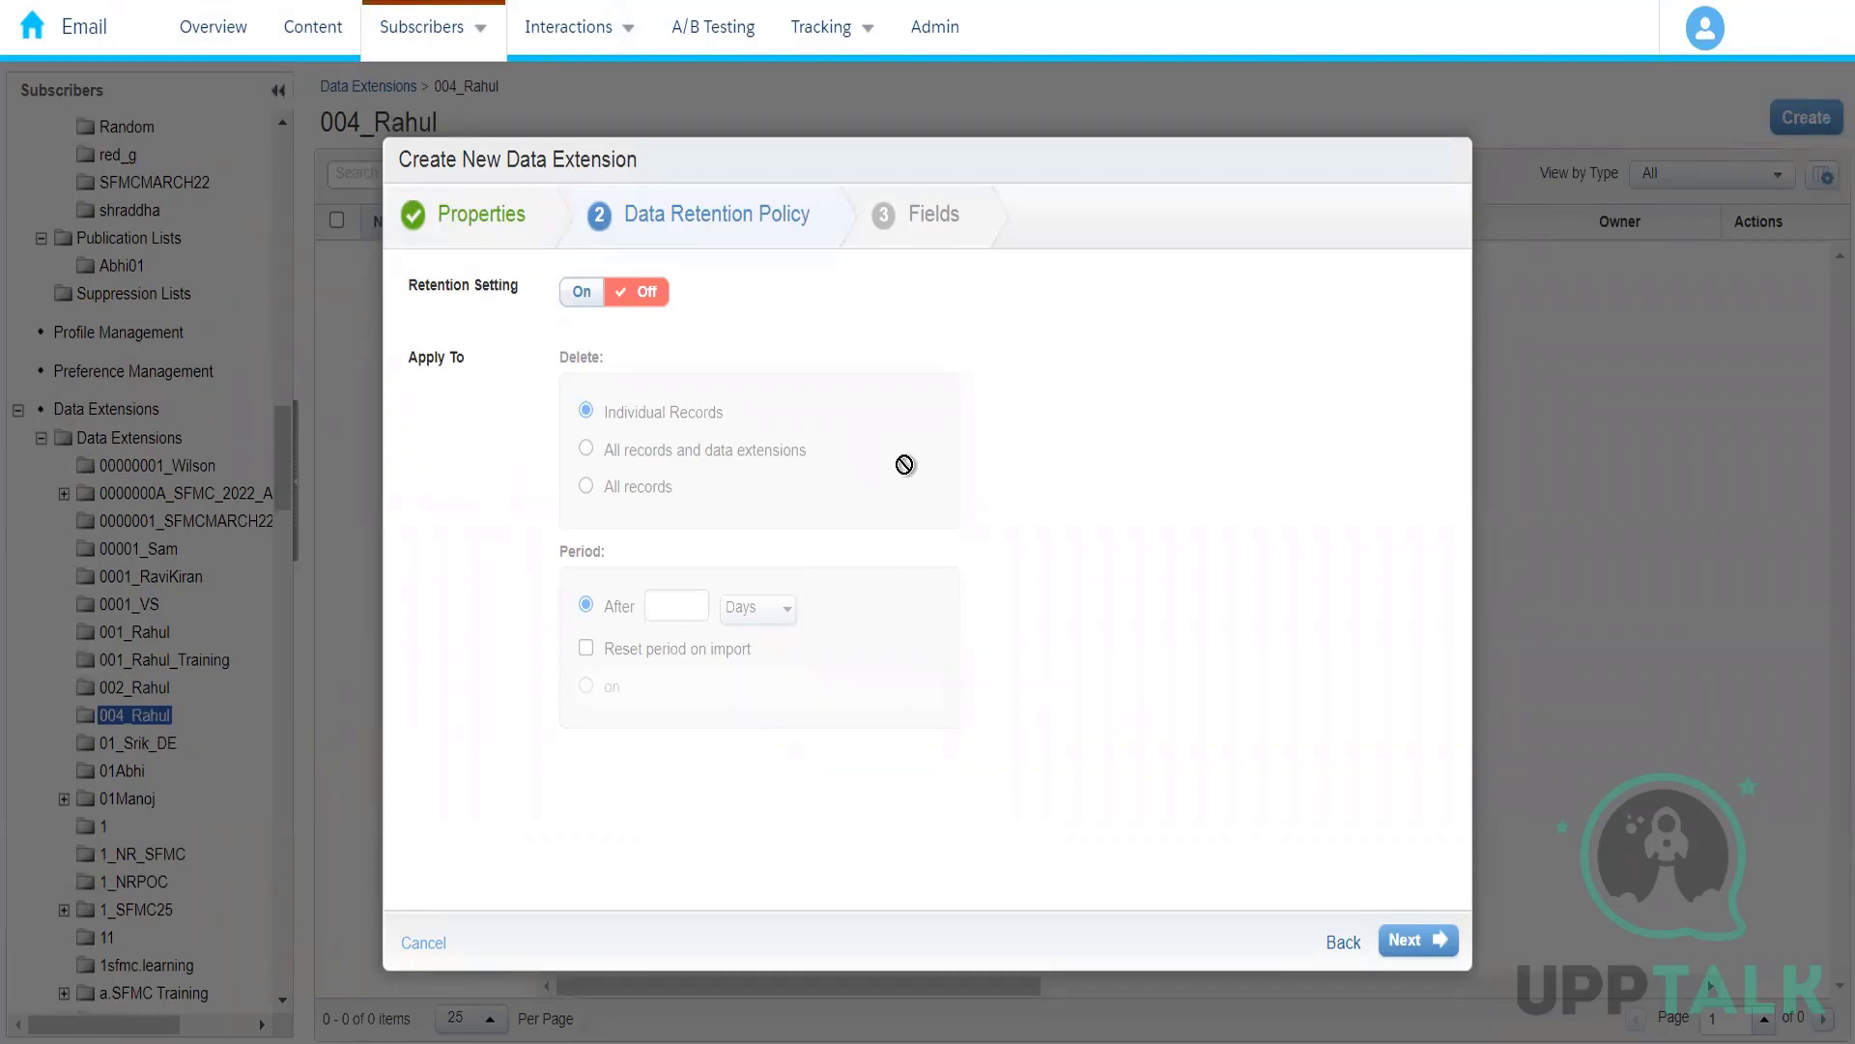
# Step: Turn on the retention setting with a period of 1 day and set deletion to All records
pyautogui.click(583, 293)
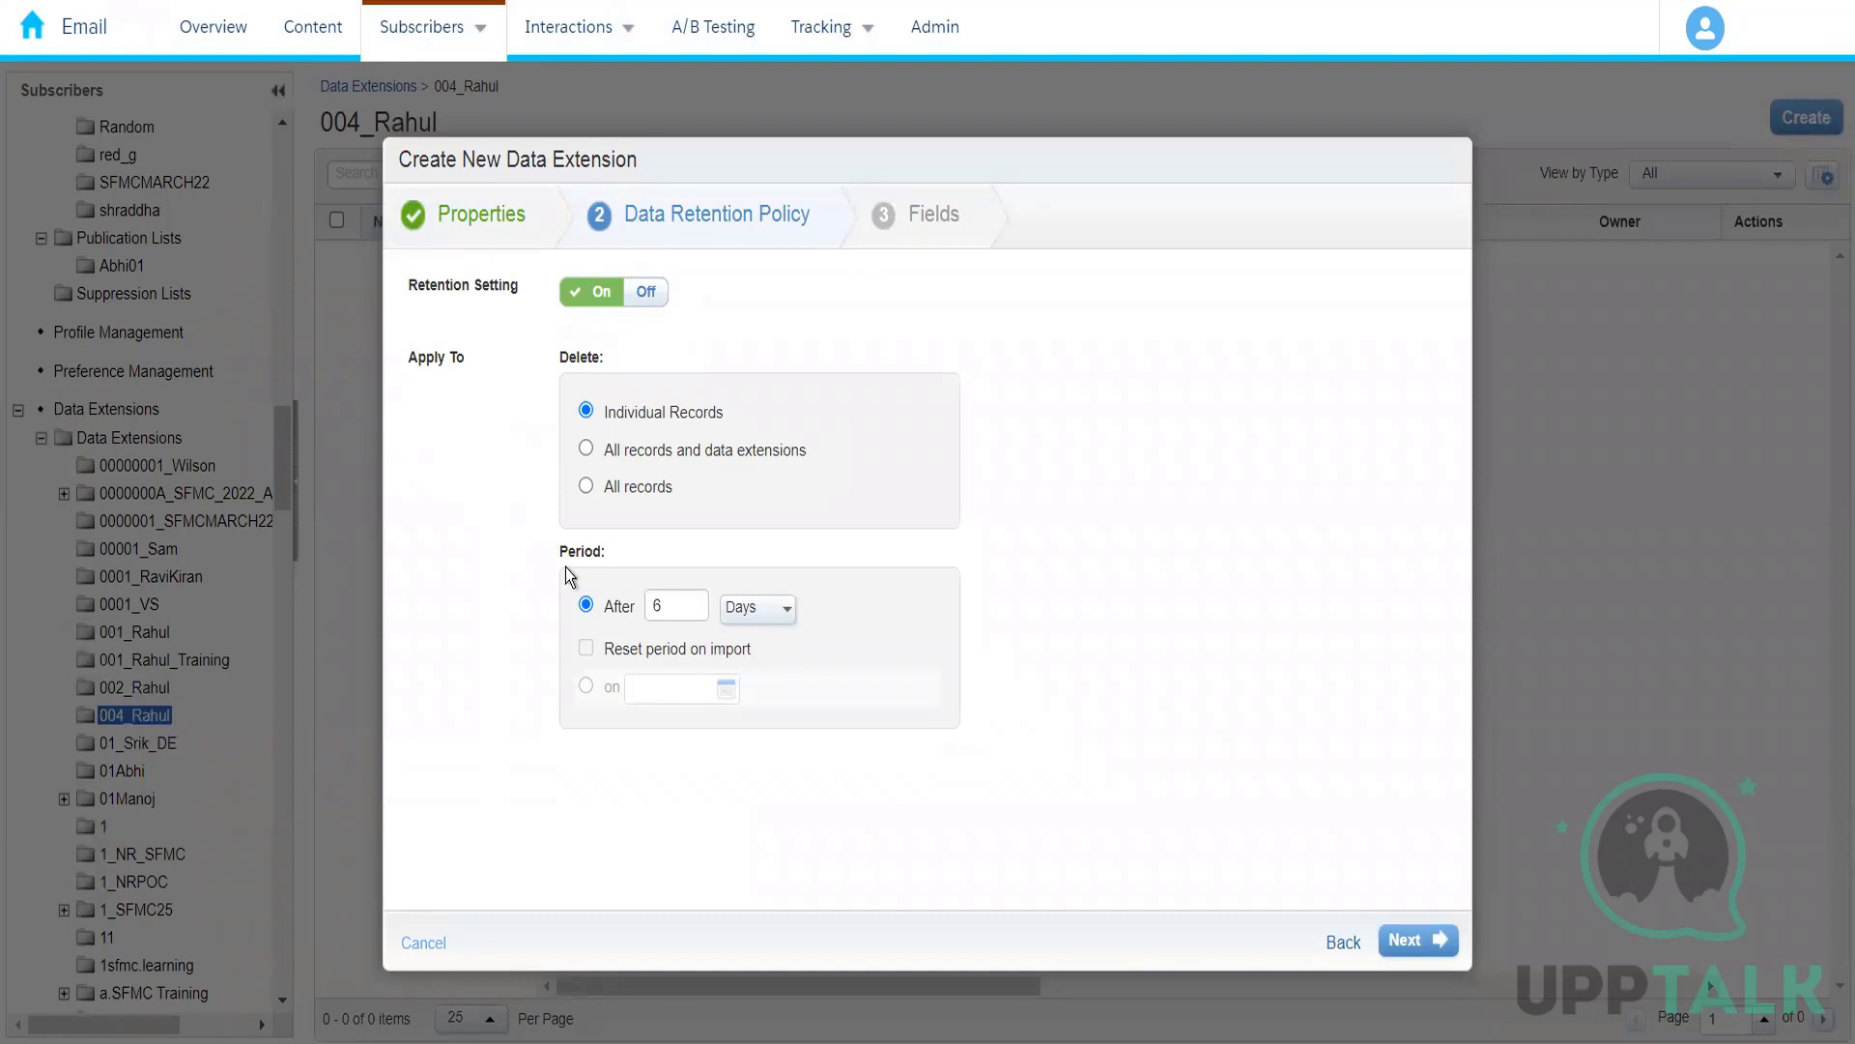
pyautogui.click(789, 624)
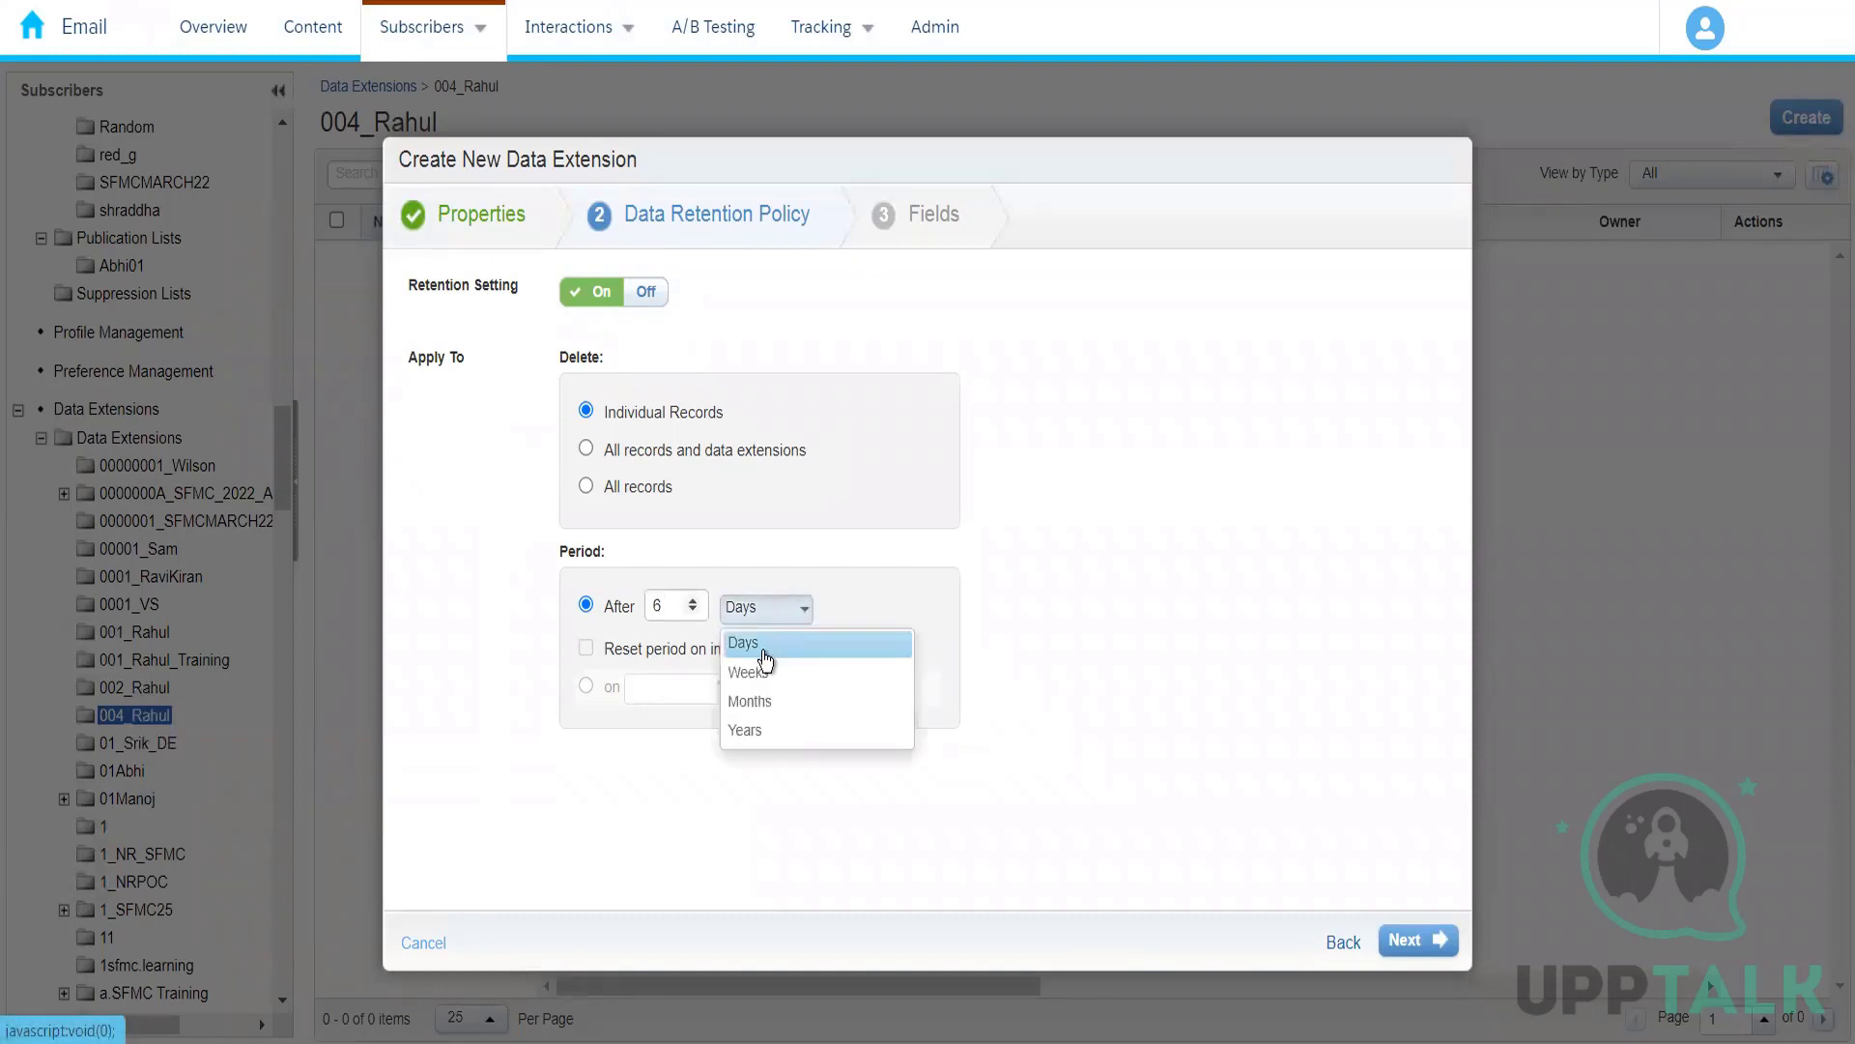
pyautogui.click(680, 616)
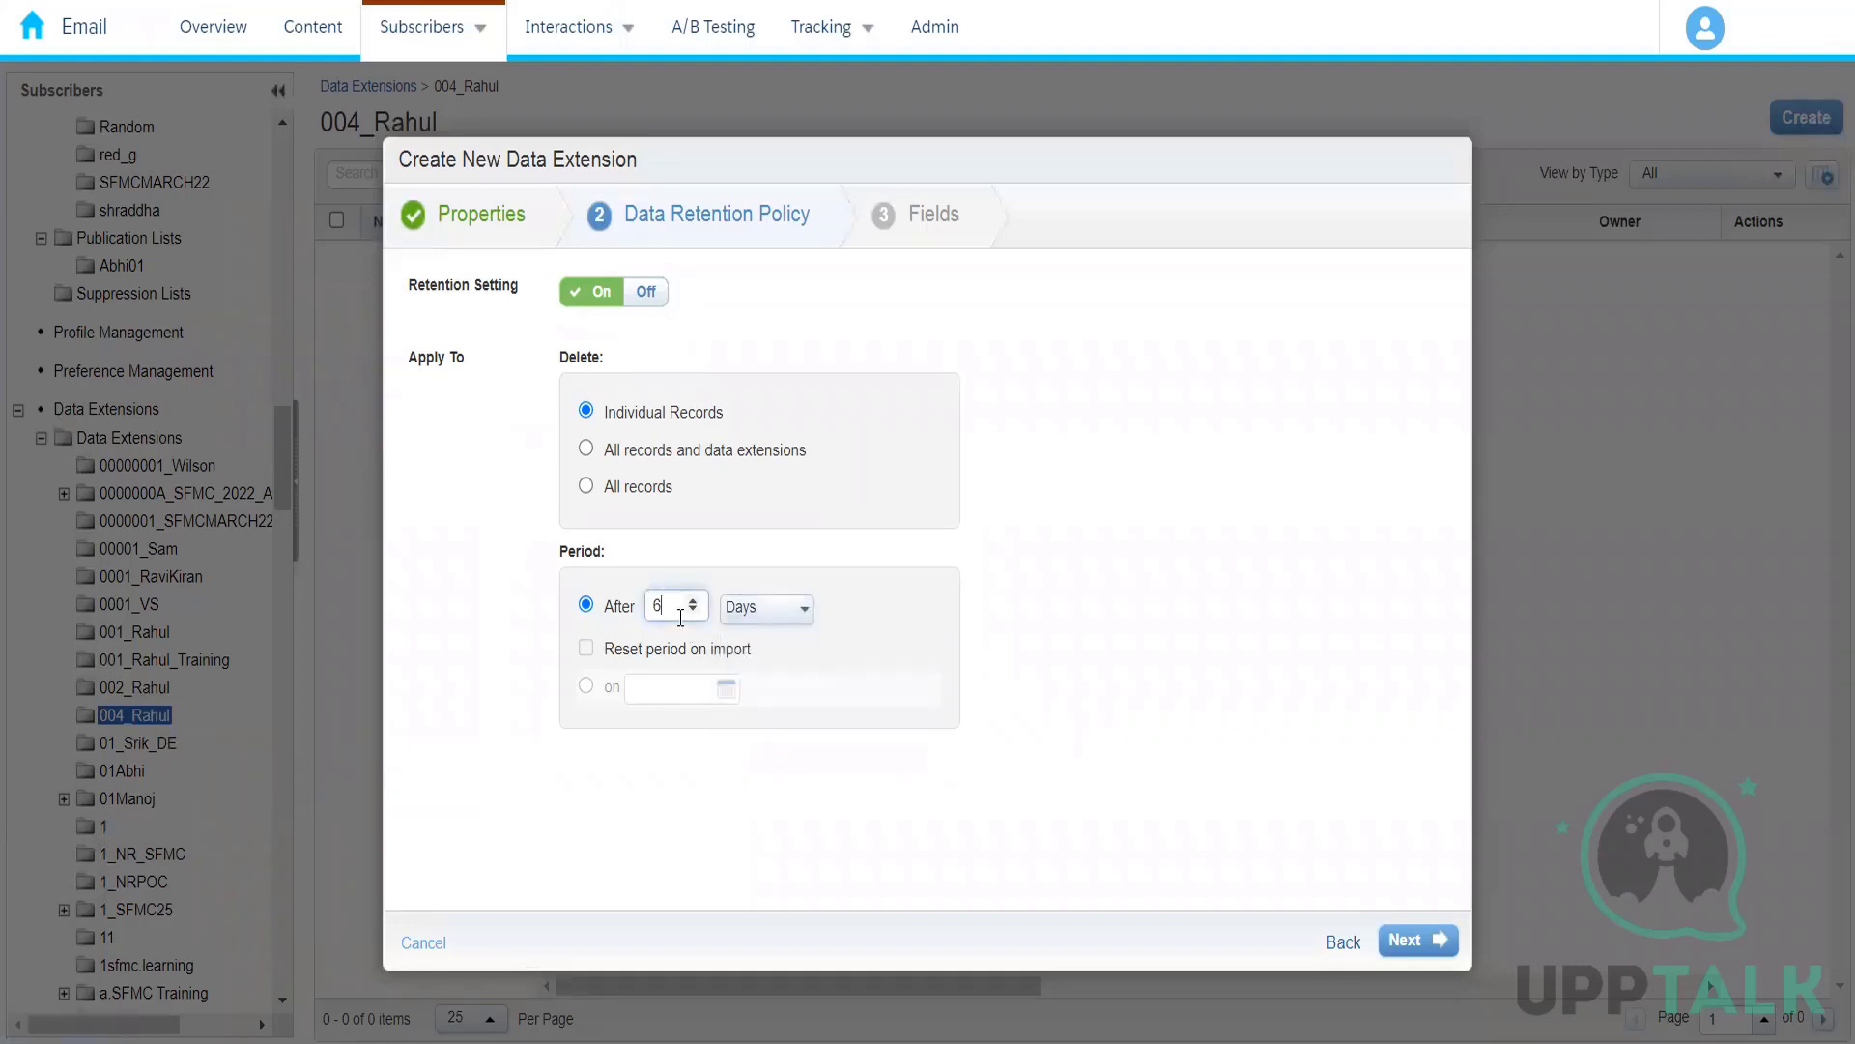
pyautogui.press('BackSpace')
pyautogui.write('1')
pyautogui.click(494, 589)
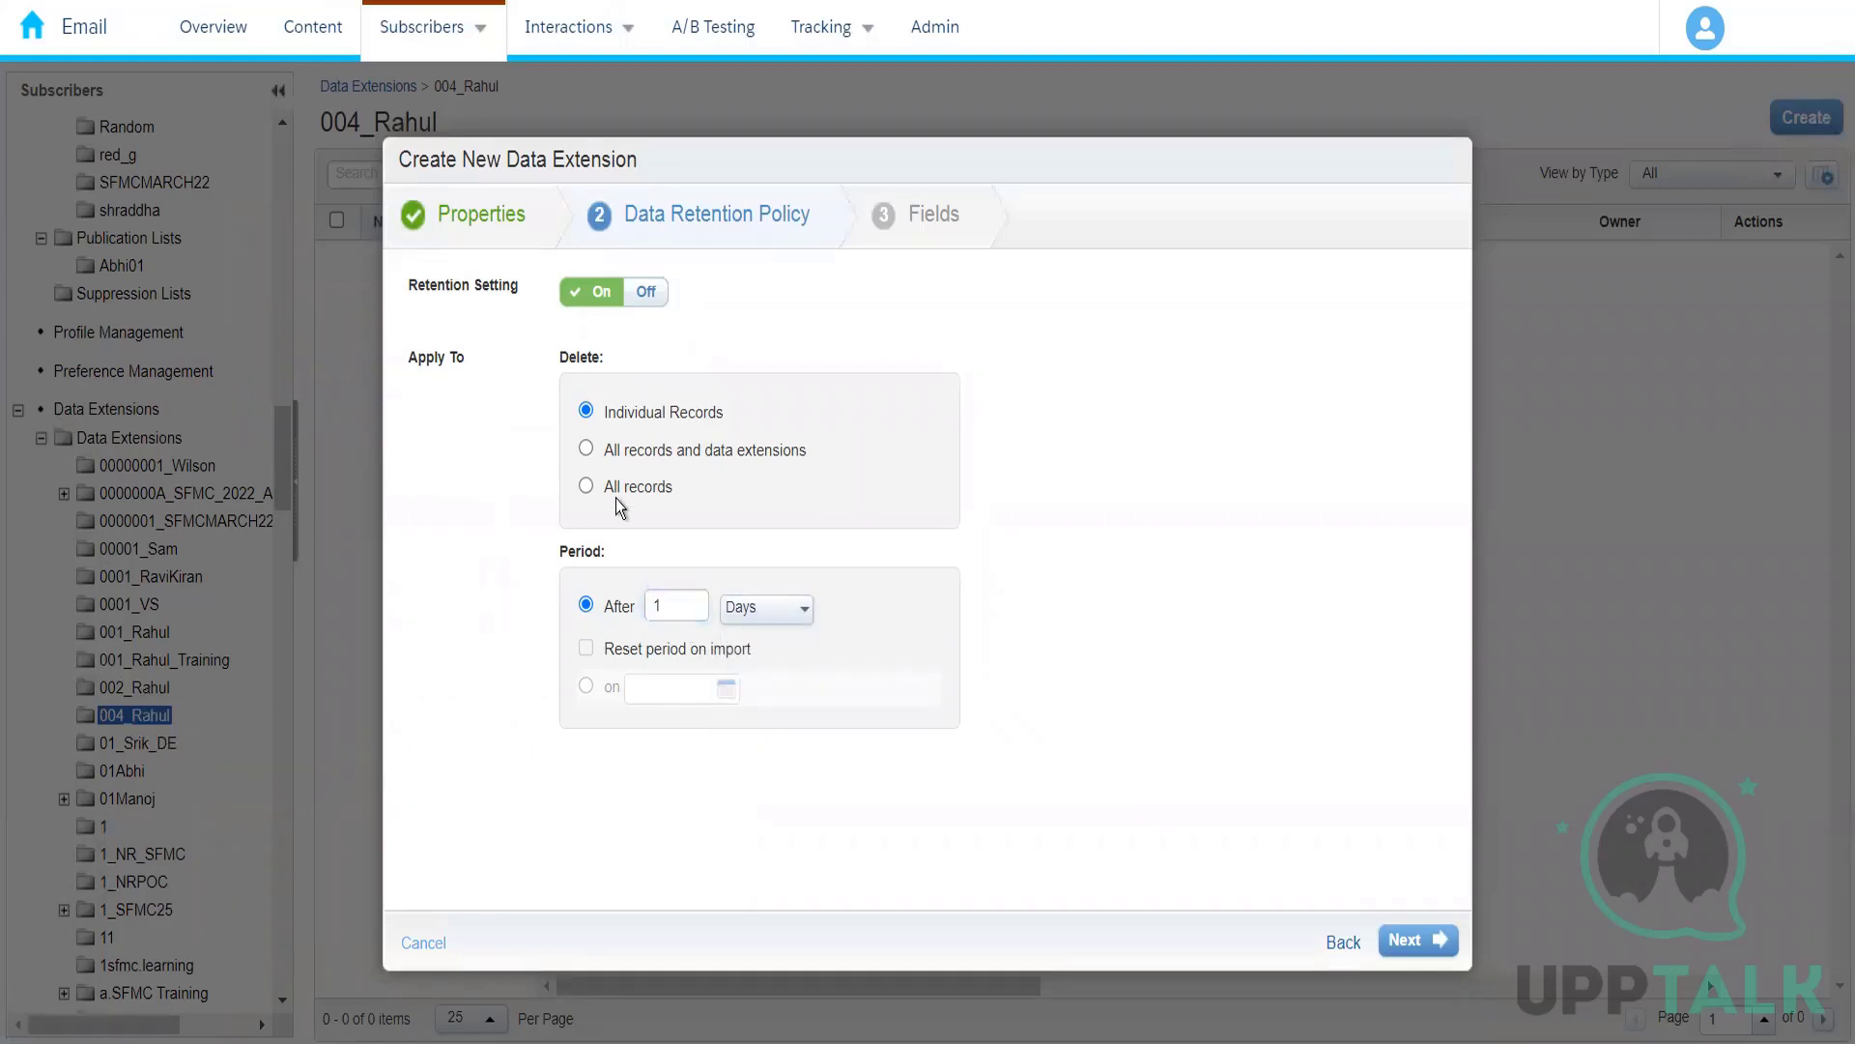
pyautogui.click(656, 452)
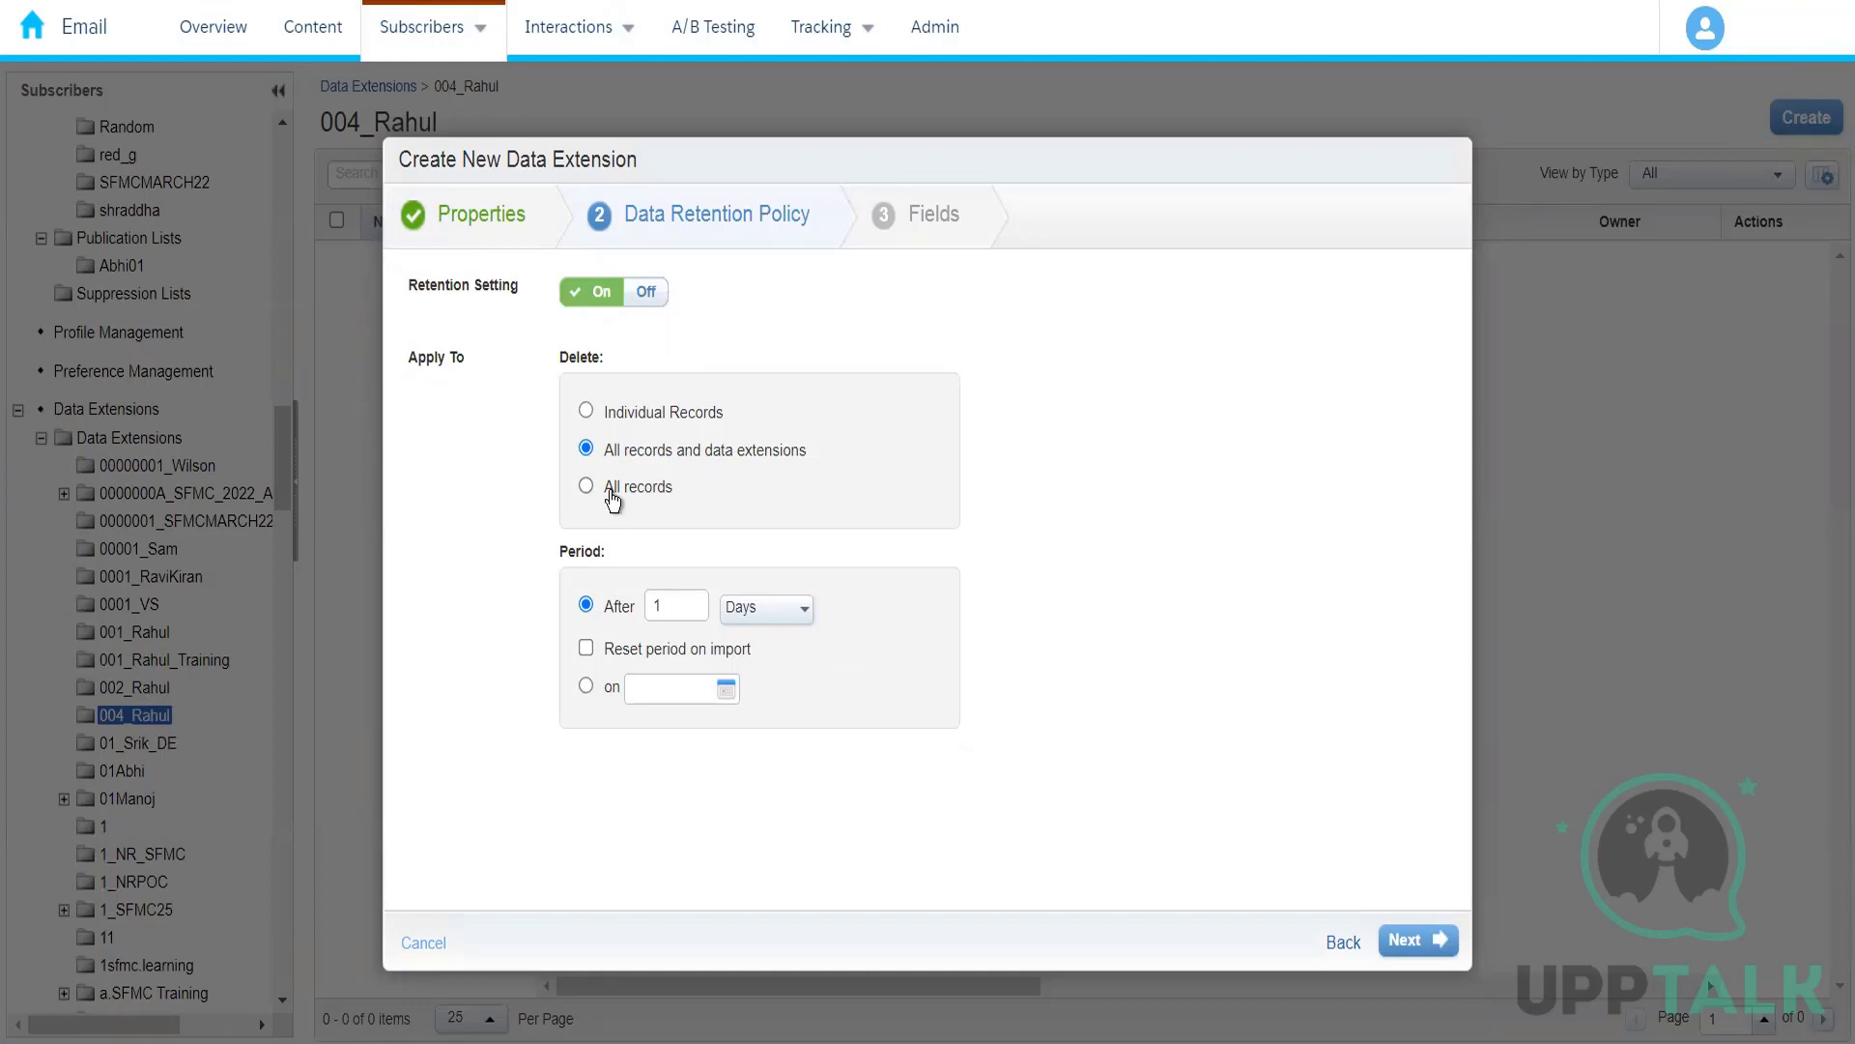
pyautogui.click(612, 492)
# Step: Set the retention period to 3 months and apply the deletion to Individual Records
pyautogui.click(776, 616)
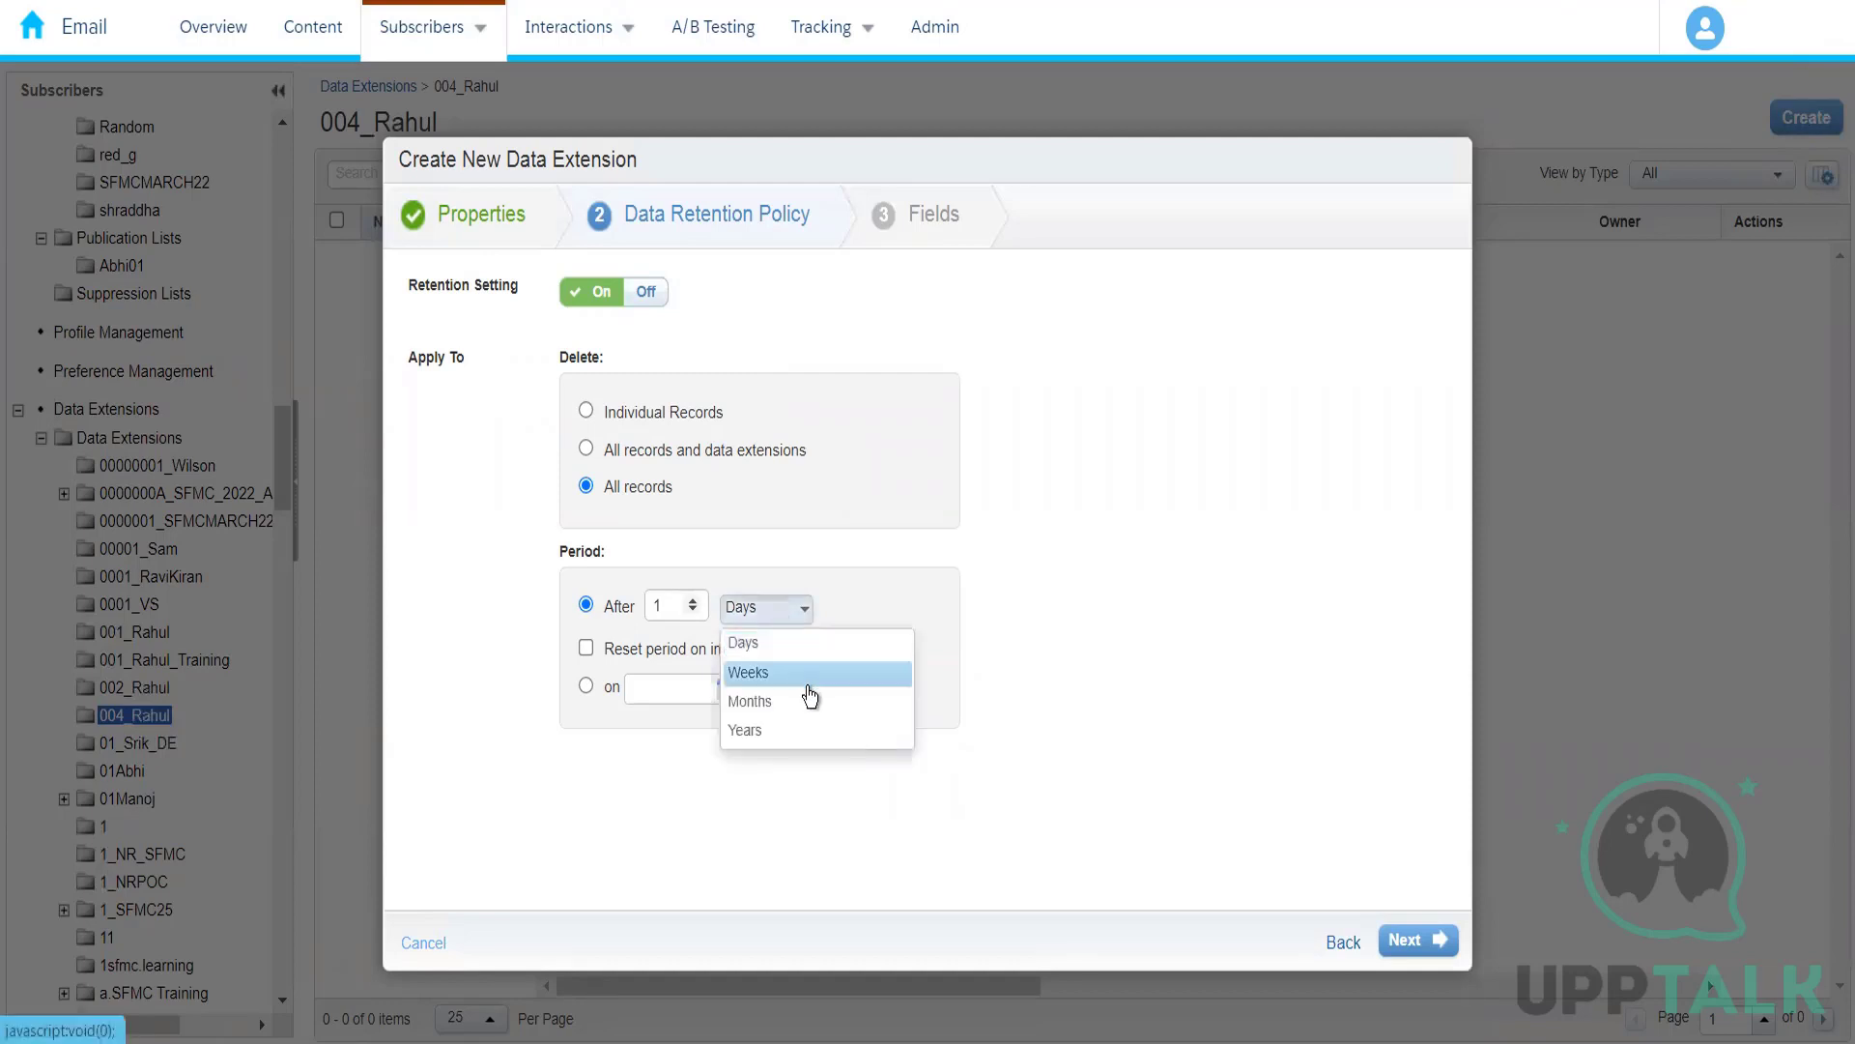
pyautogui.click(752, 700)
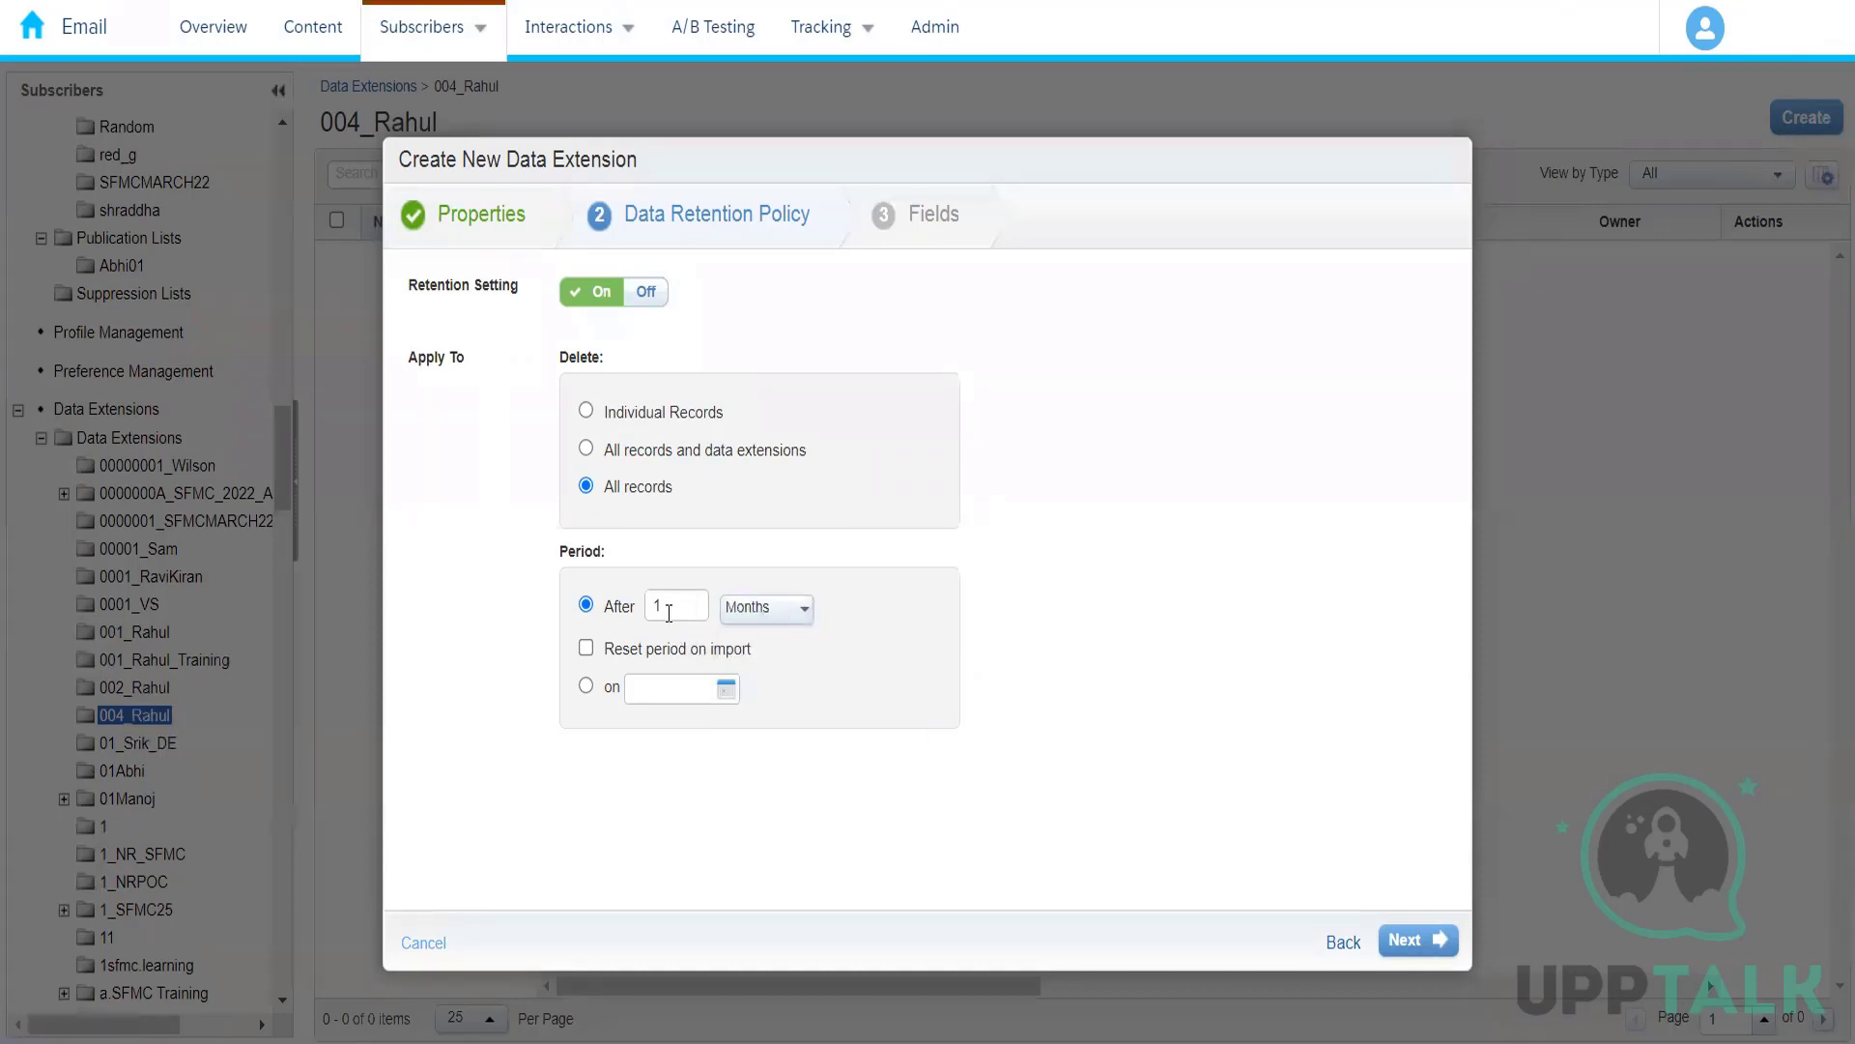
pyautogui.click(668, 611)
pyautogui.press('BackSpace')
pyautogui.write('3')
pyautogui.click(661, 409)
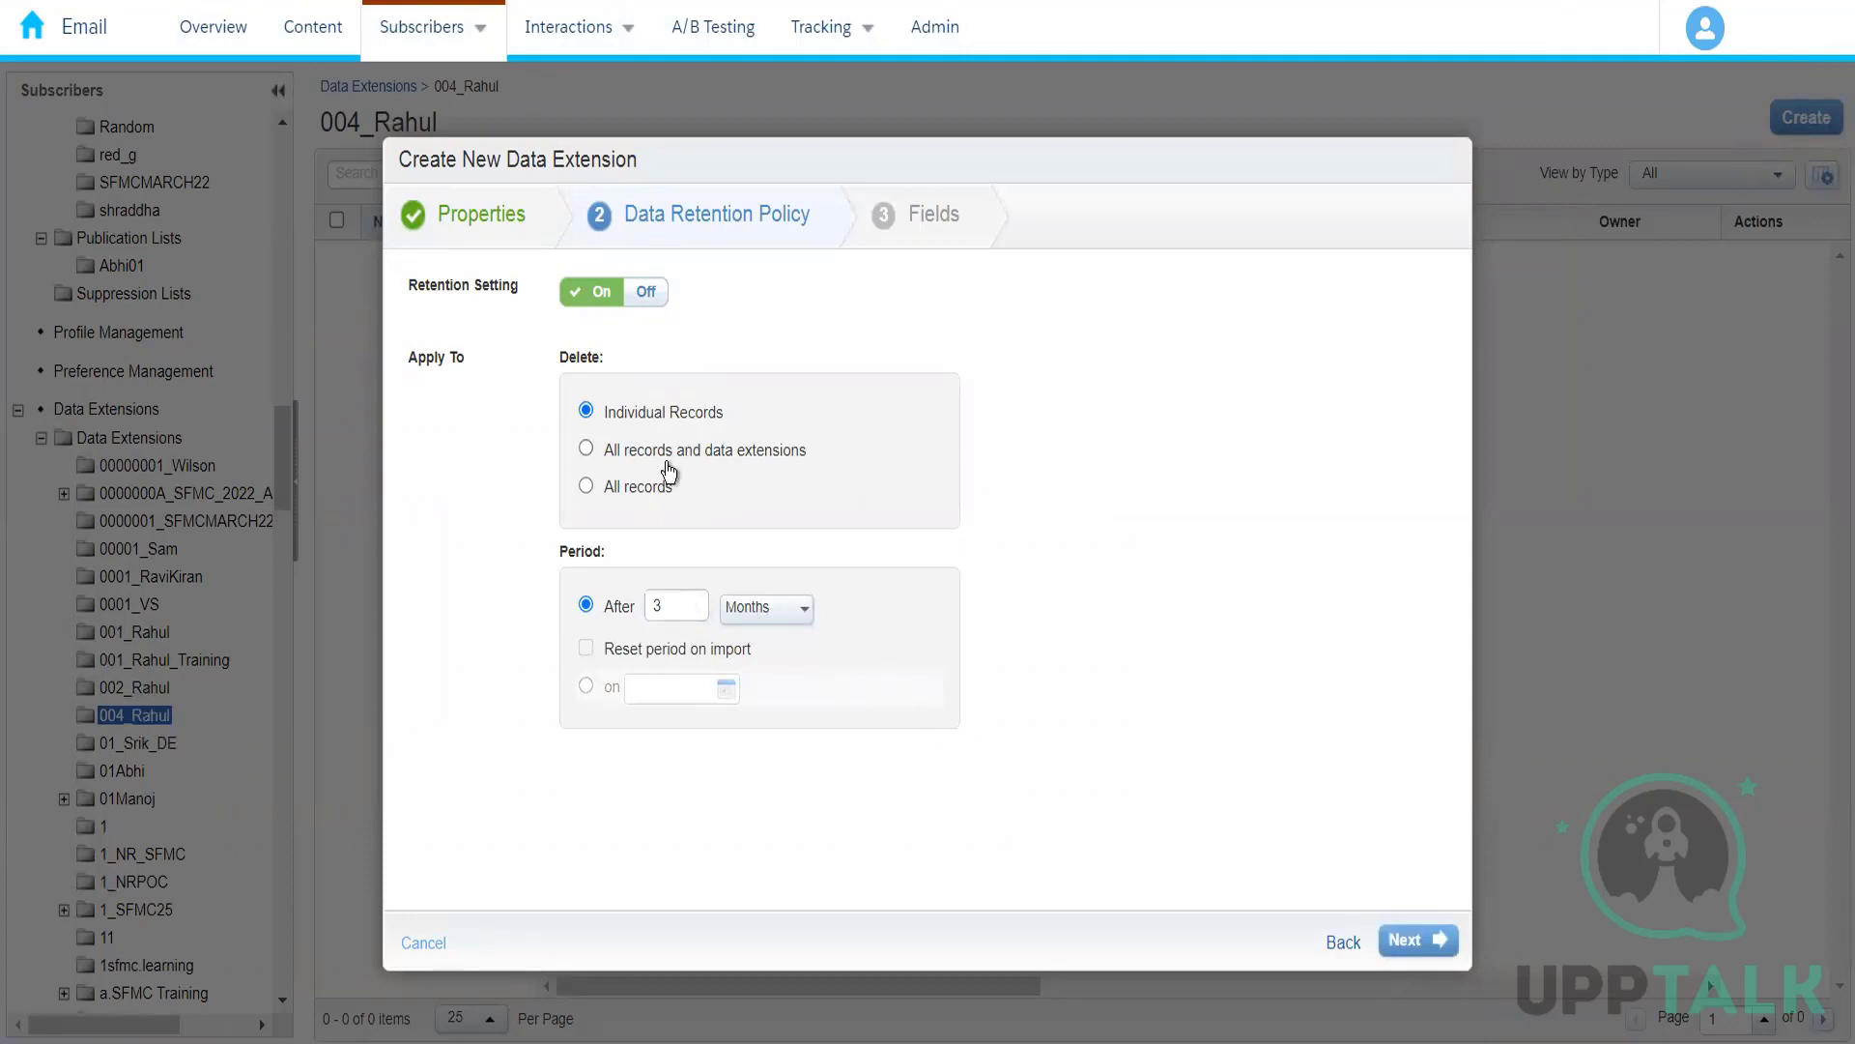
# Step: Turn off the retention setting and continue to the field definitions
pyautogui.click(646, 292)
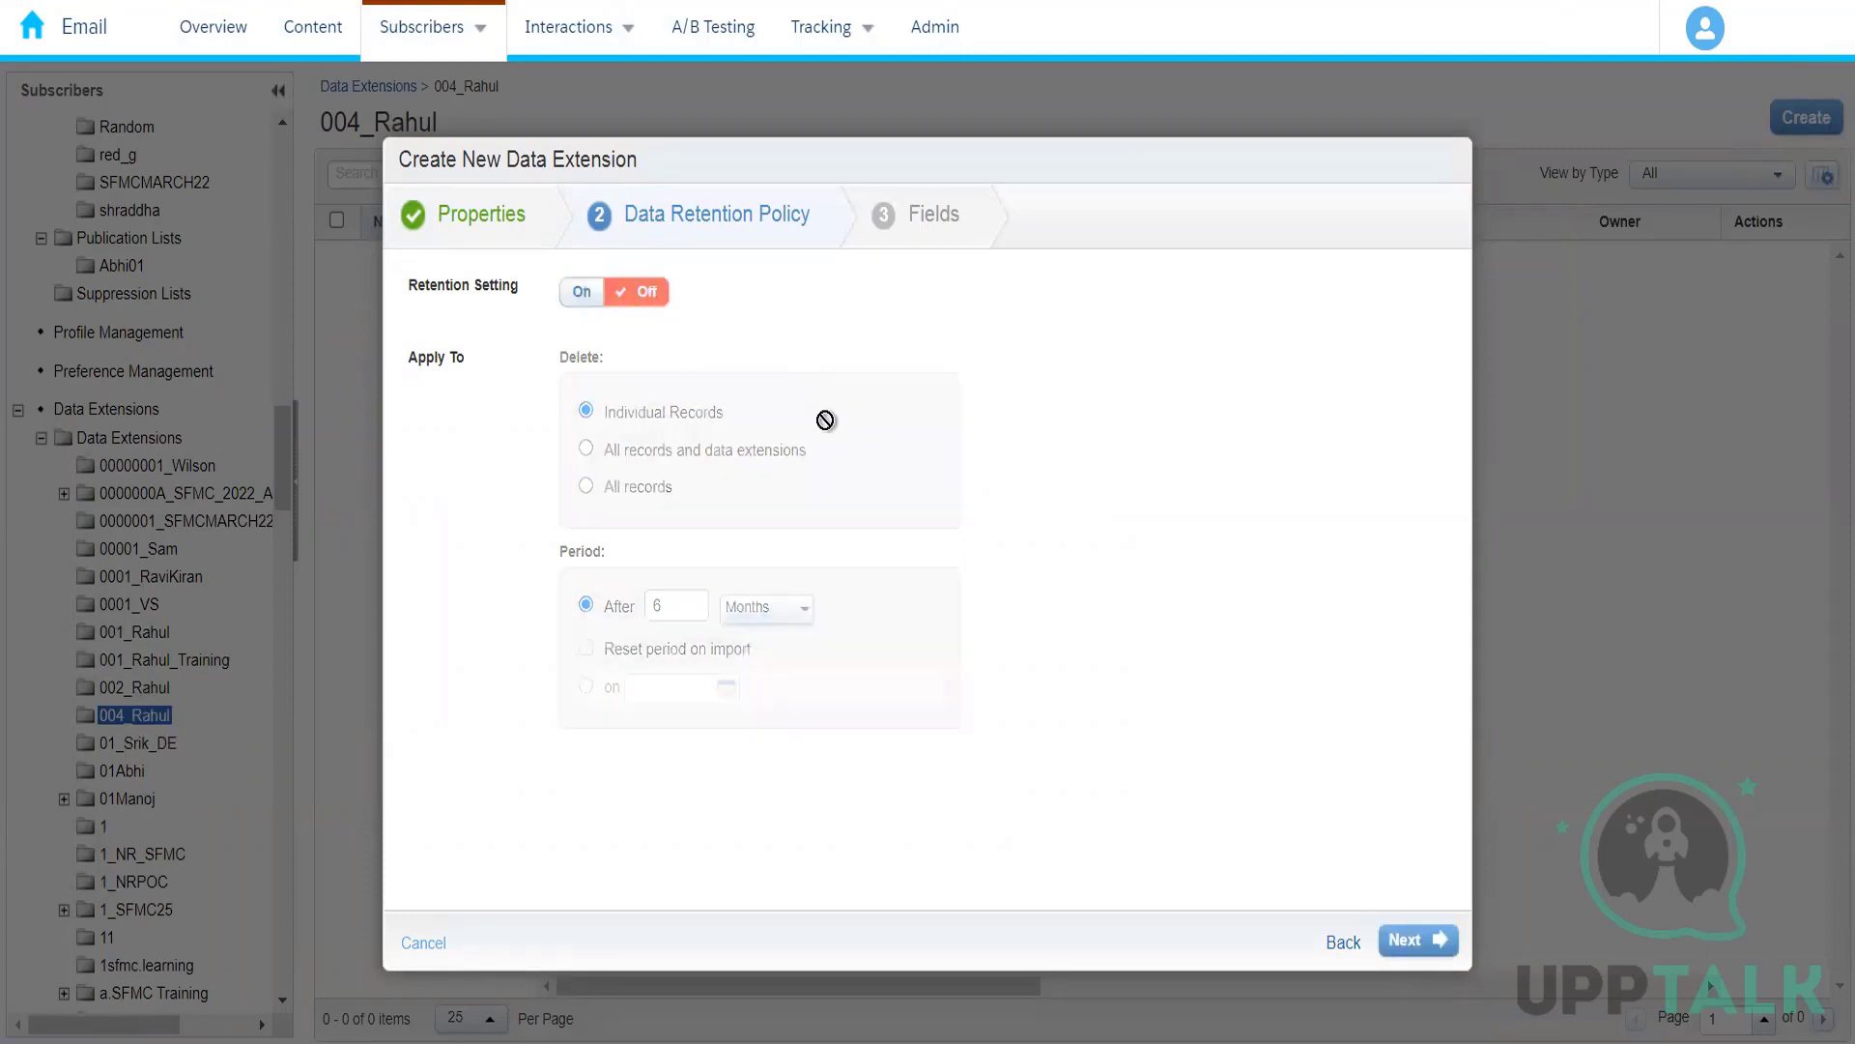
pyautogui.click(1417, 942)
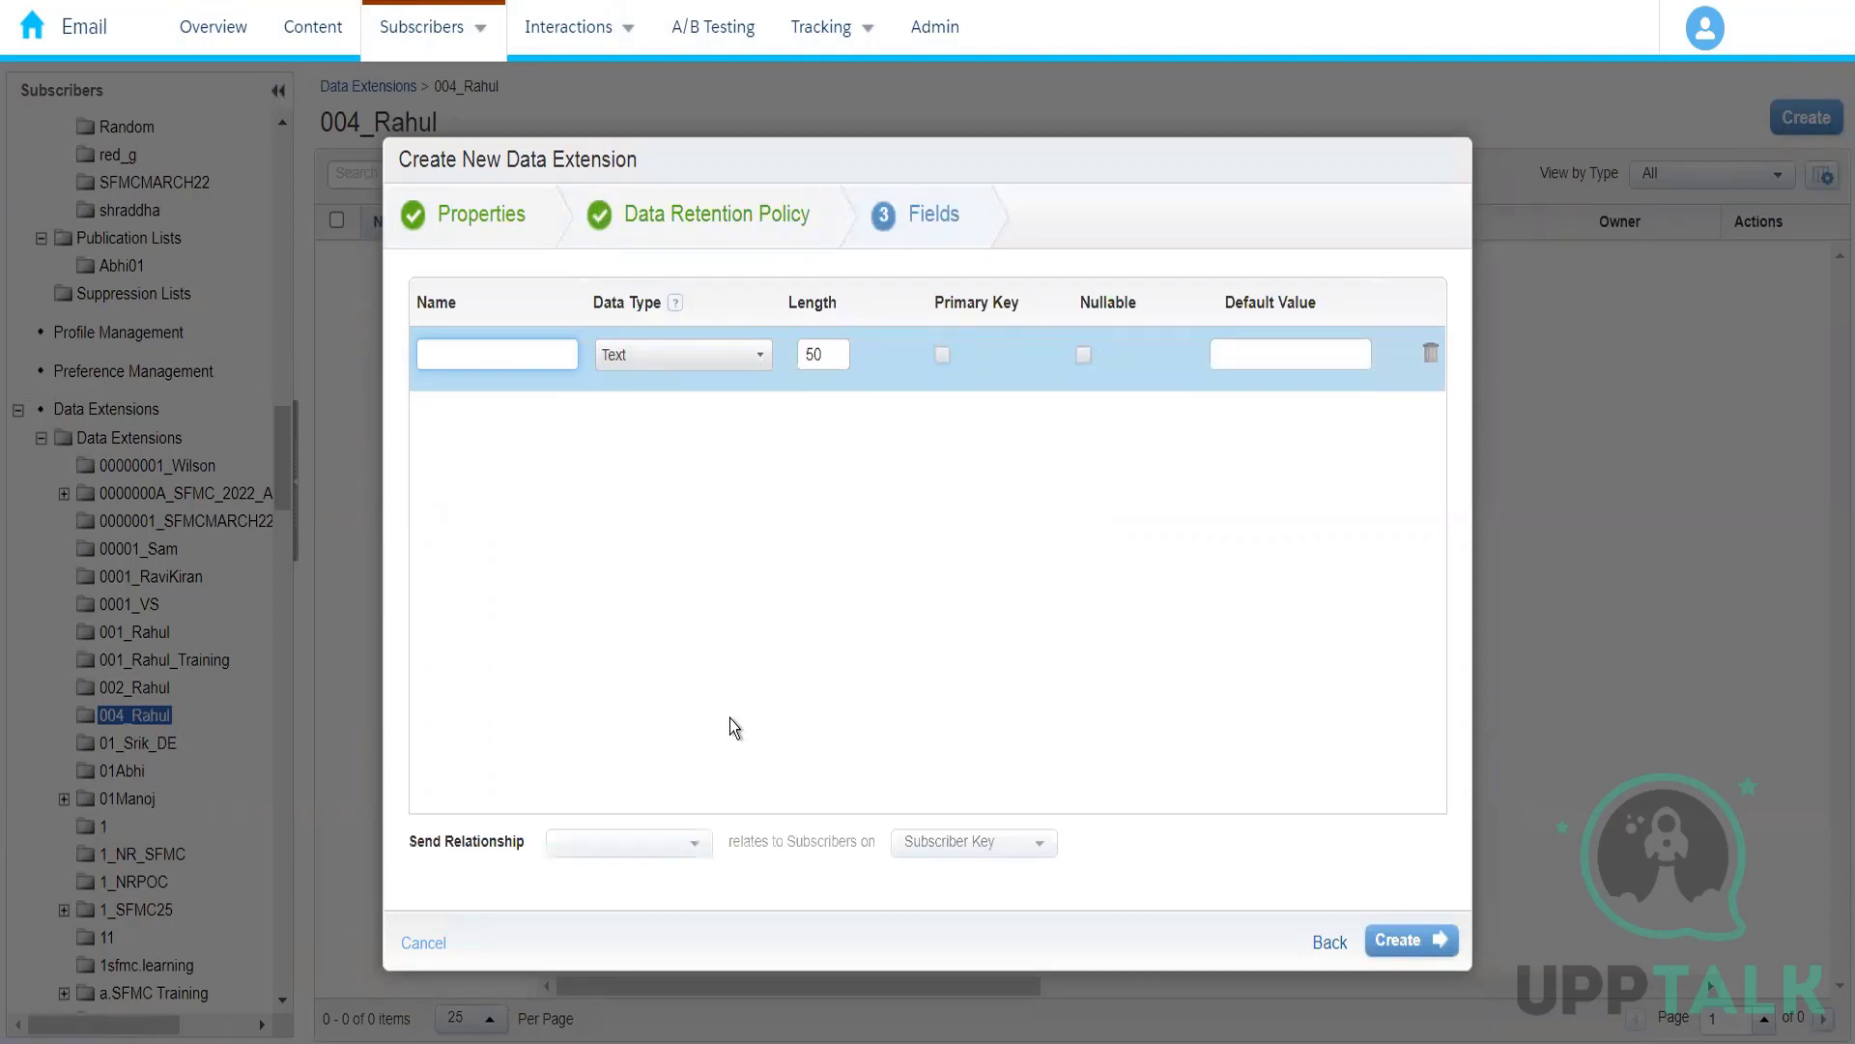
# Step: Name the first two fields of the data extension FirstName and LastName
pyautogui.write('First')
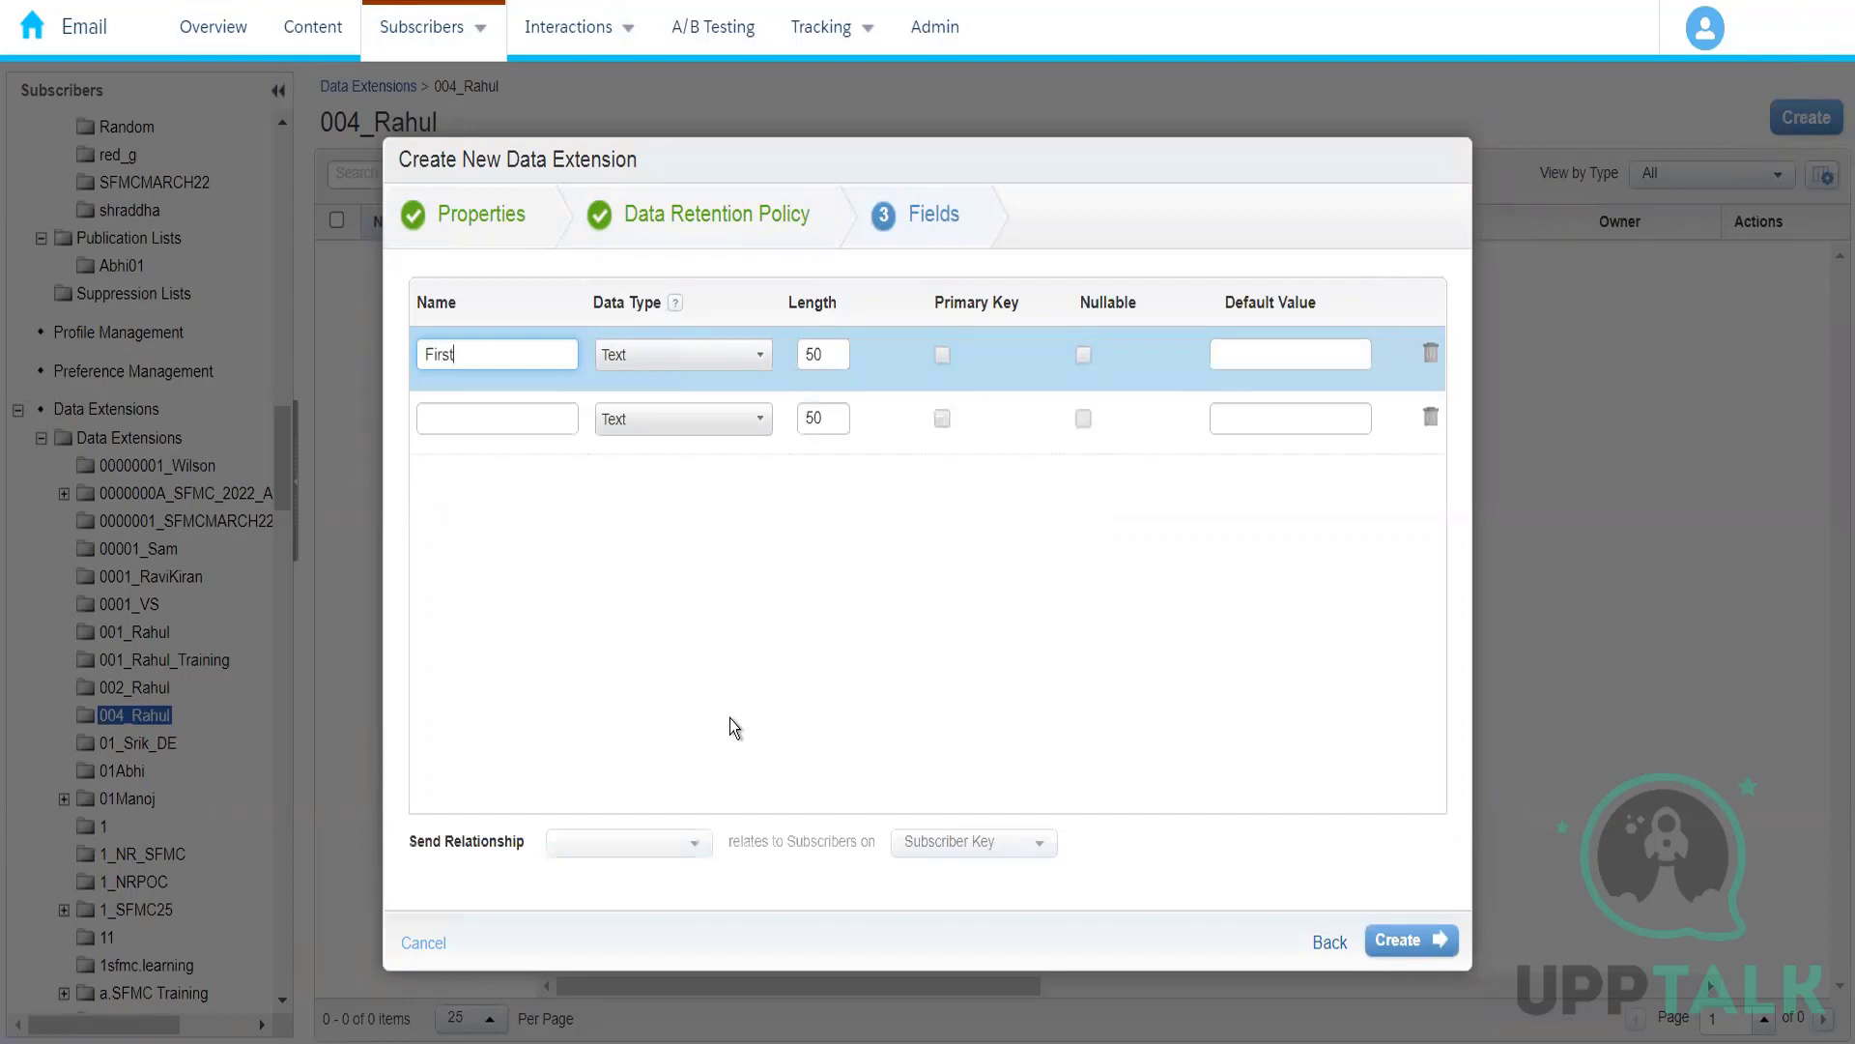
pyautogui.write('Name')
pyautogui.click(514, 422)
pyautogui.write('LastN')
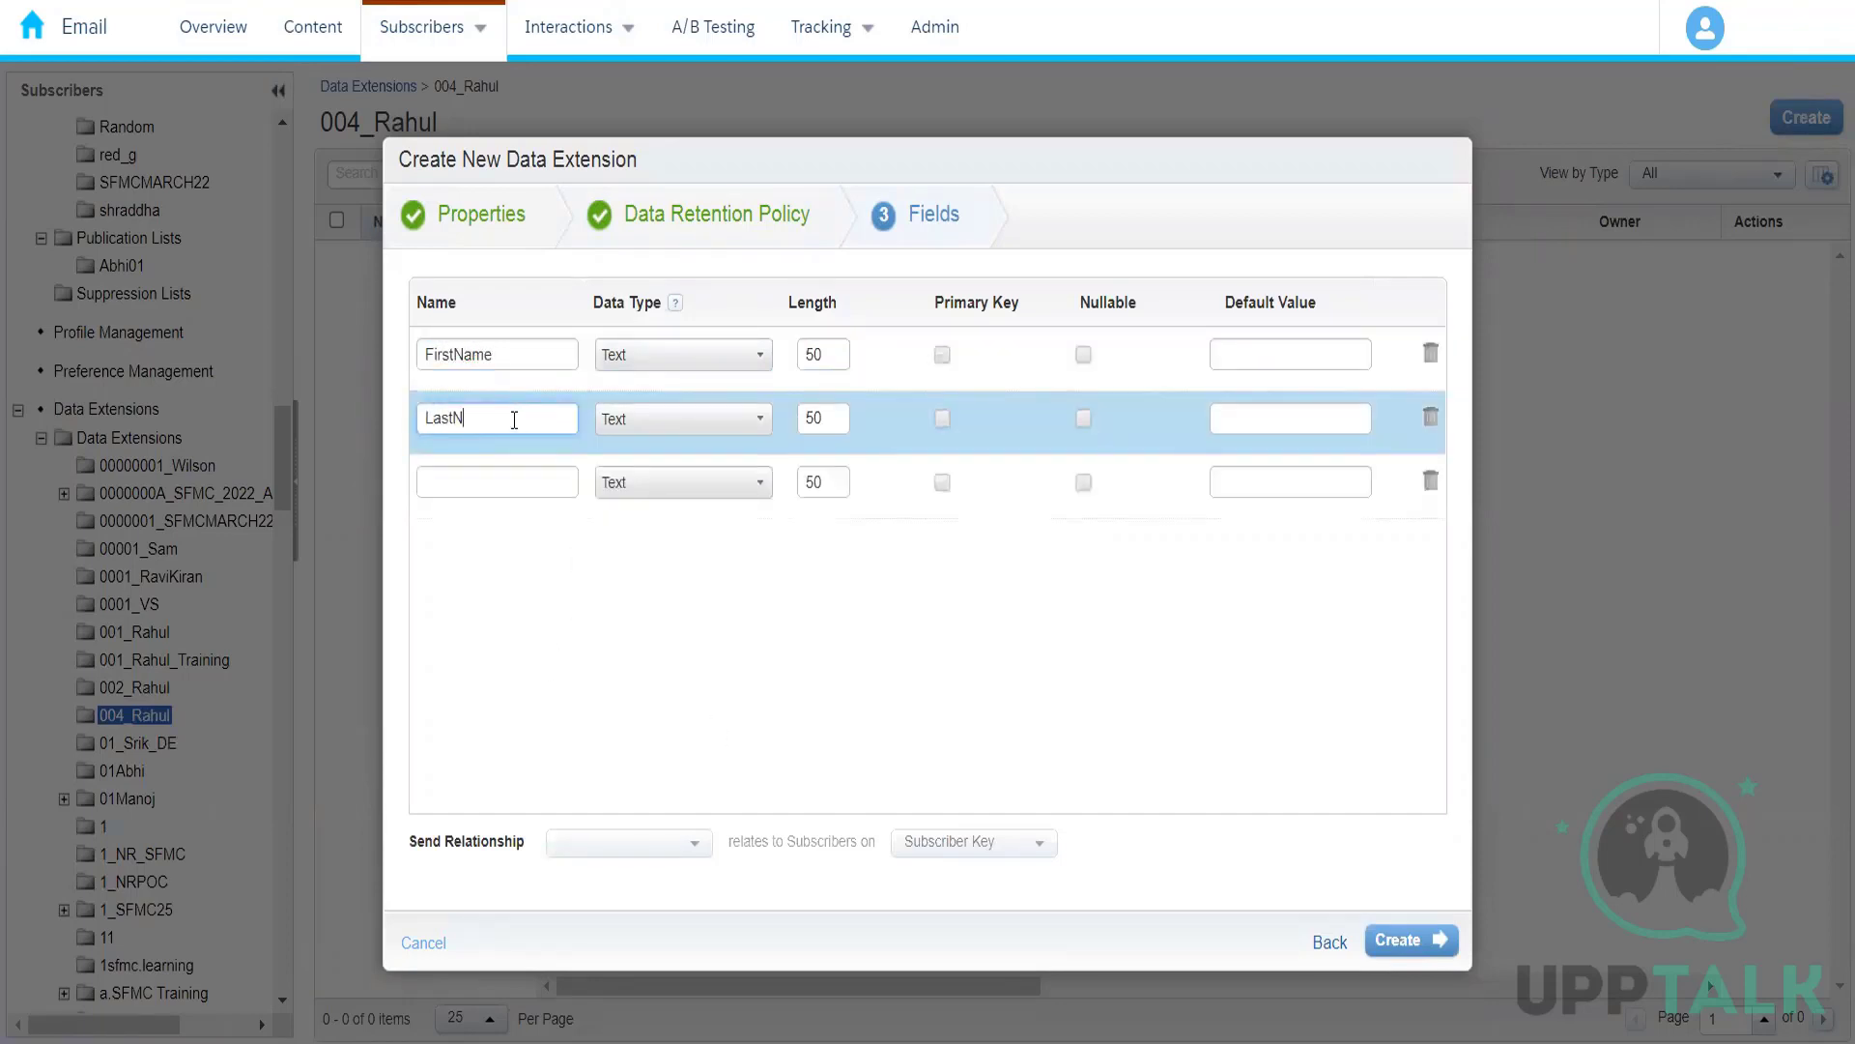
pyautogui.write('ame')
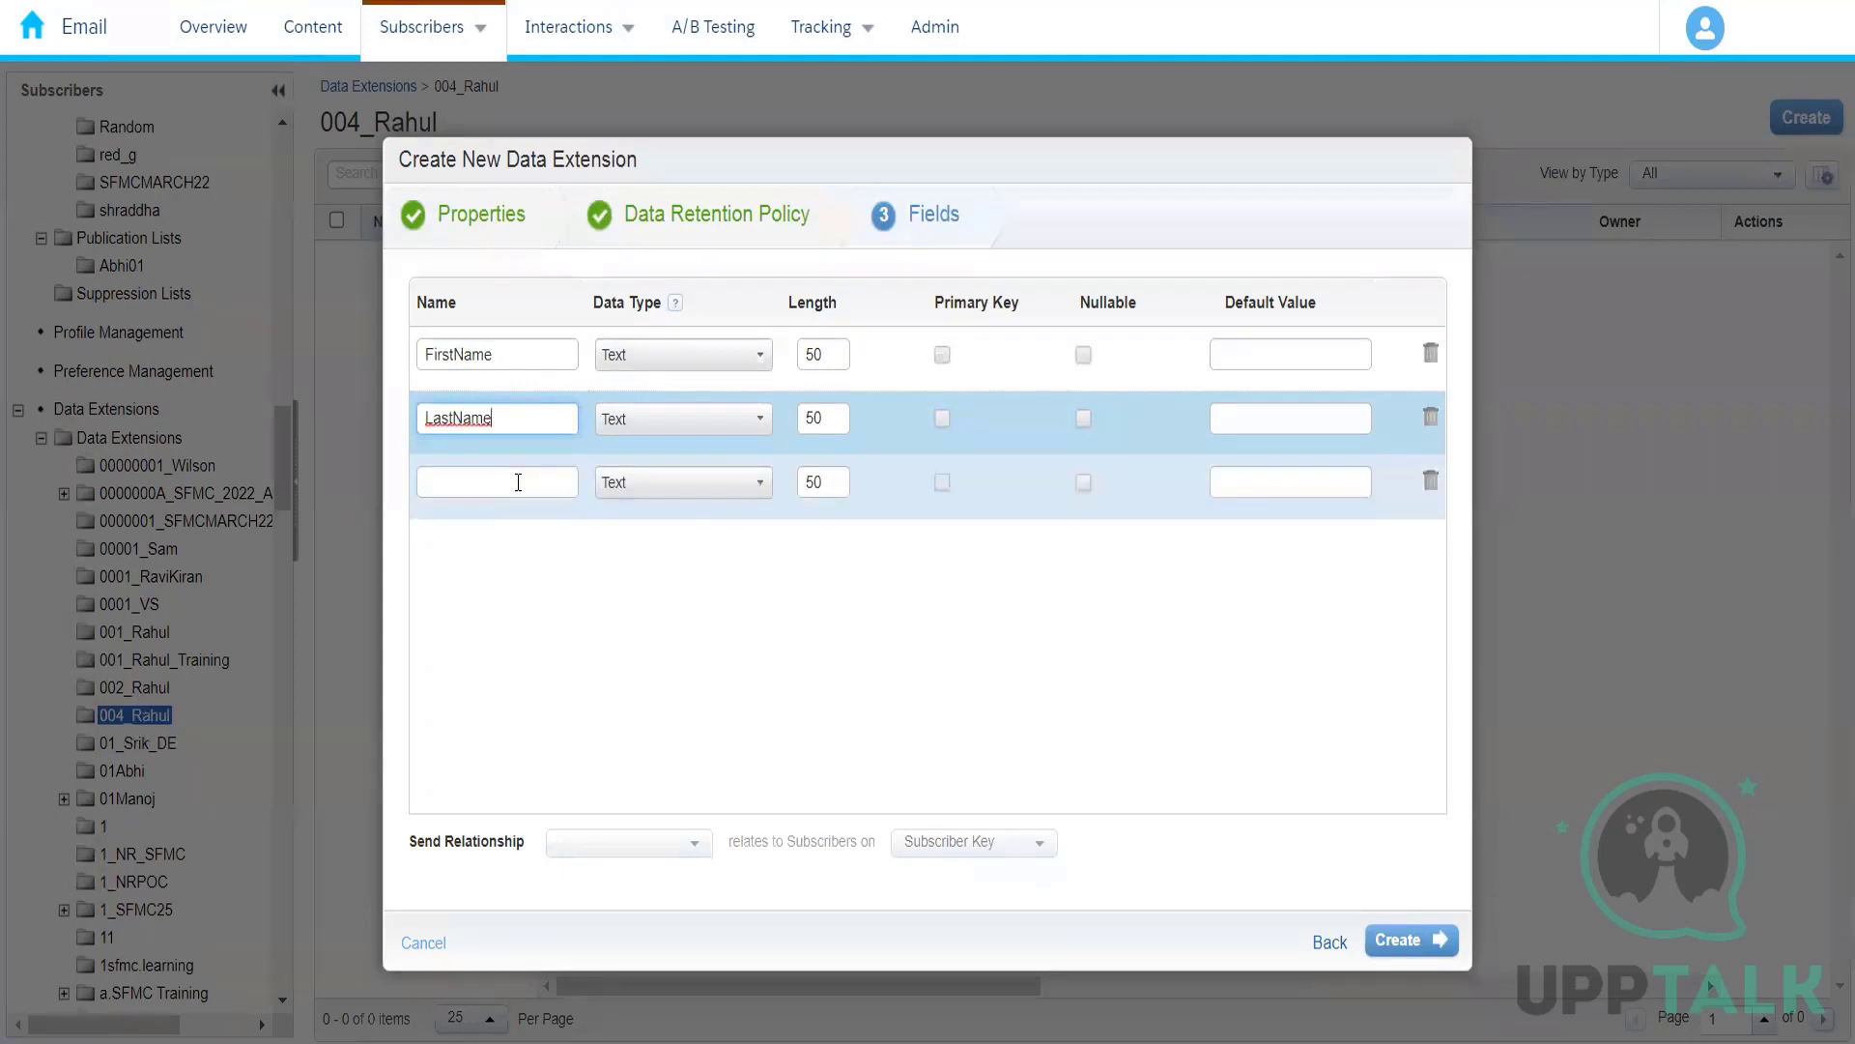
# Step: Add two further fields named EmailAddress and PhoneNumber
pyautogui.click(518, 482)
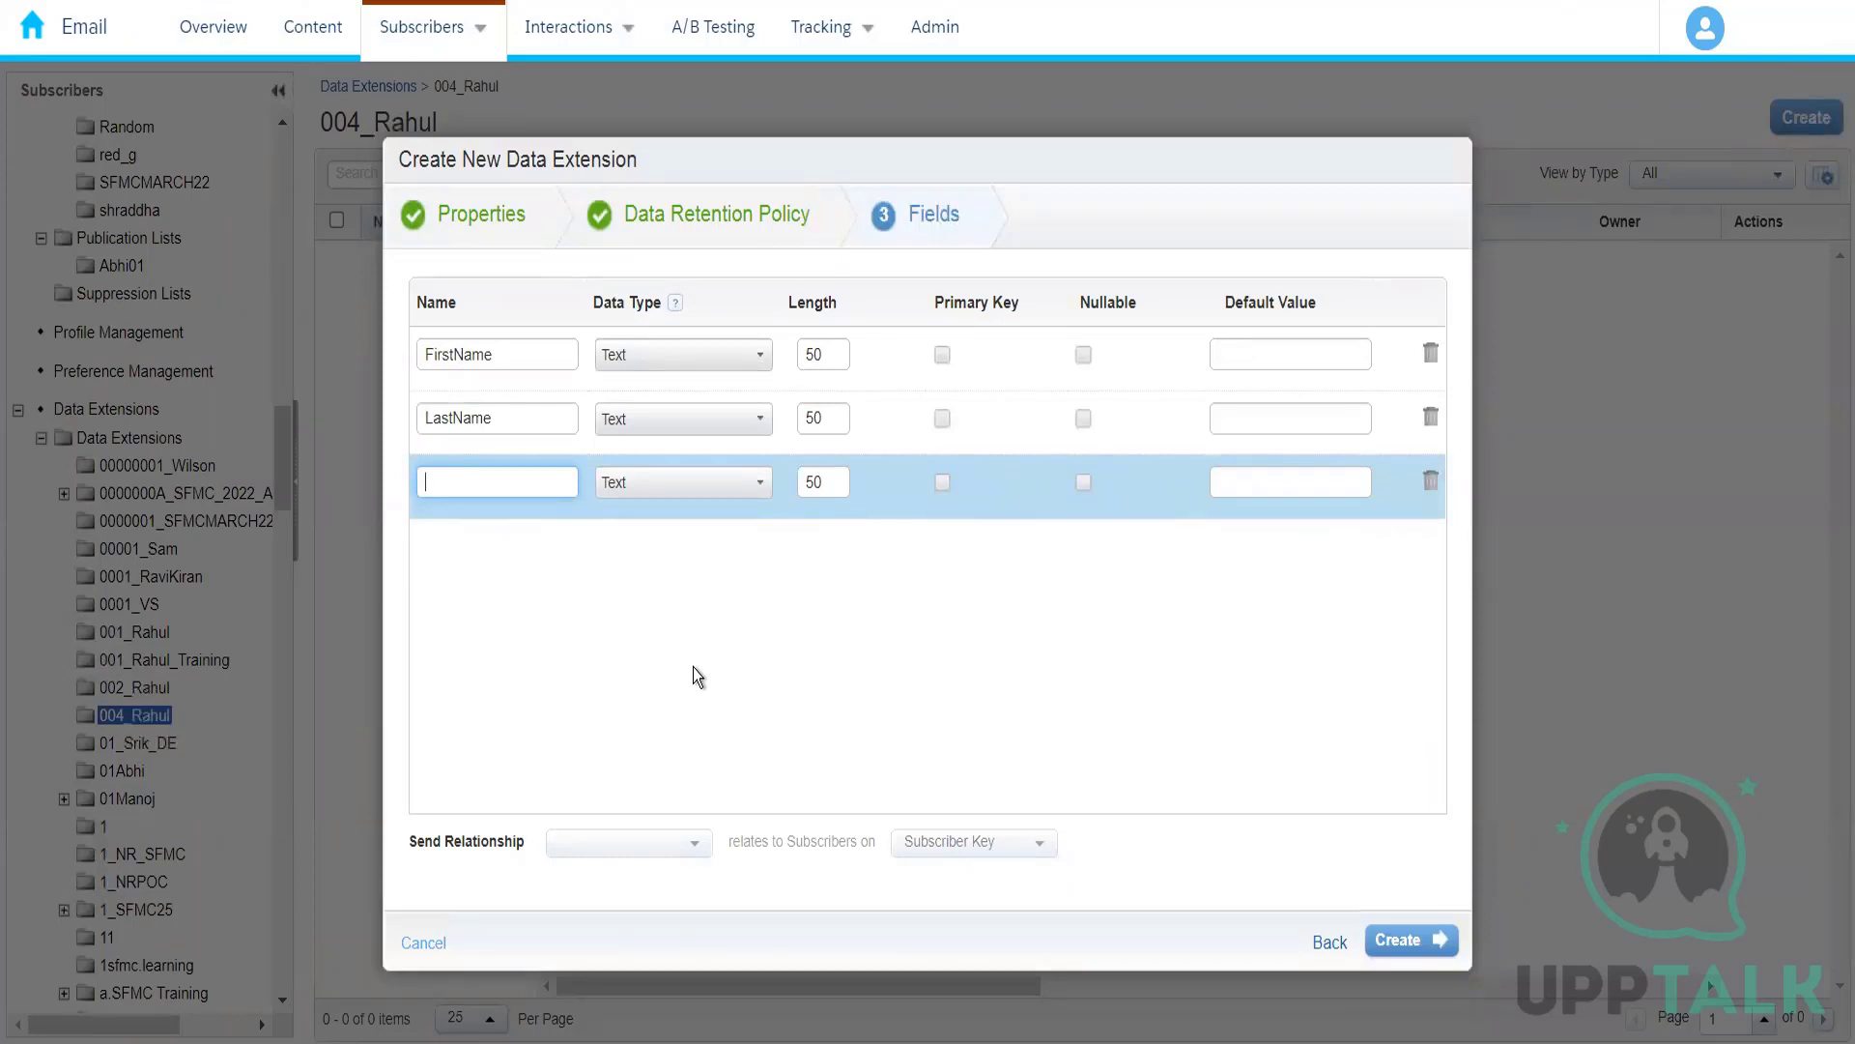
pyautogui.write('E')
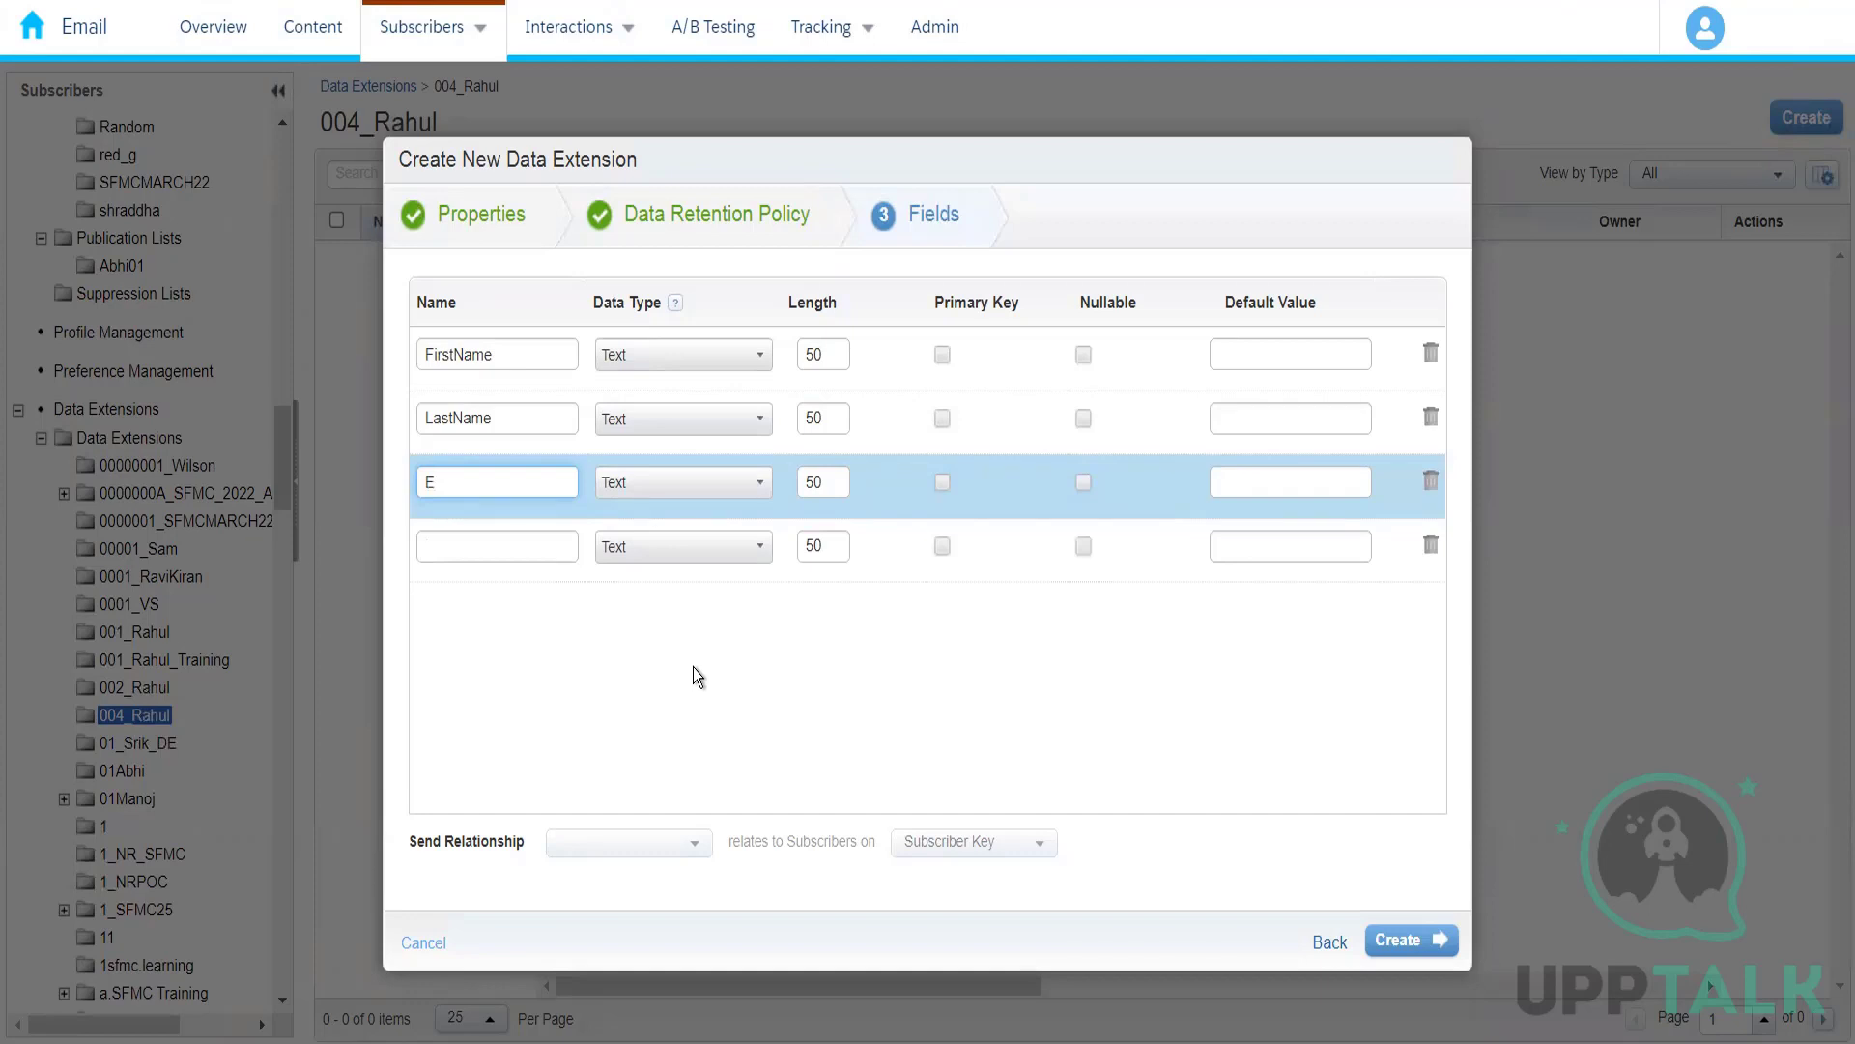
pyautogui.write('mailAddress')
pyautogui.click(491, 543)
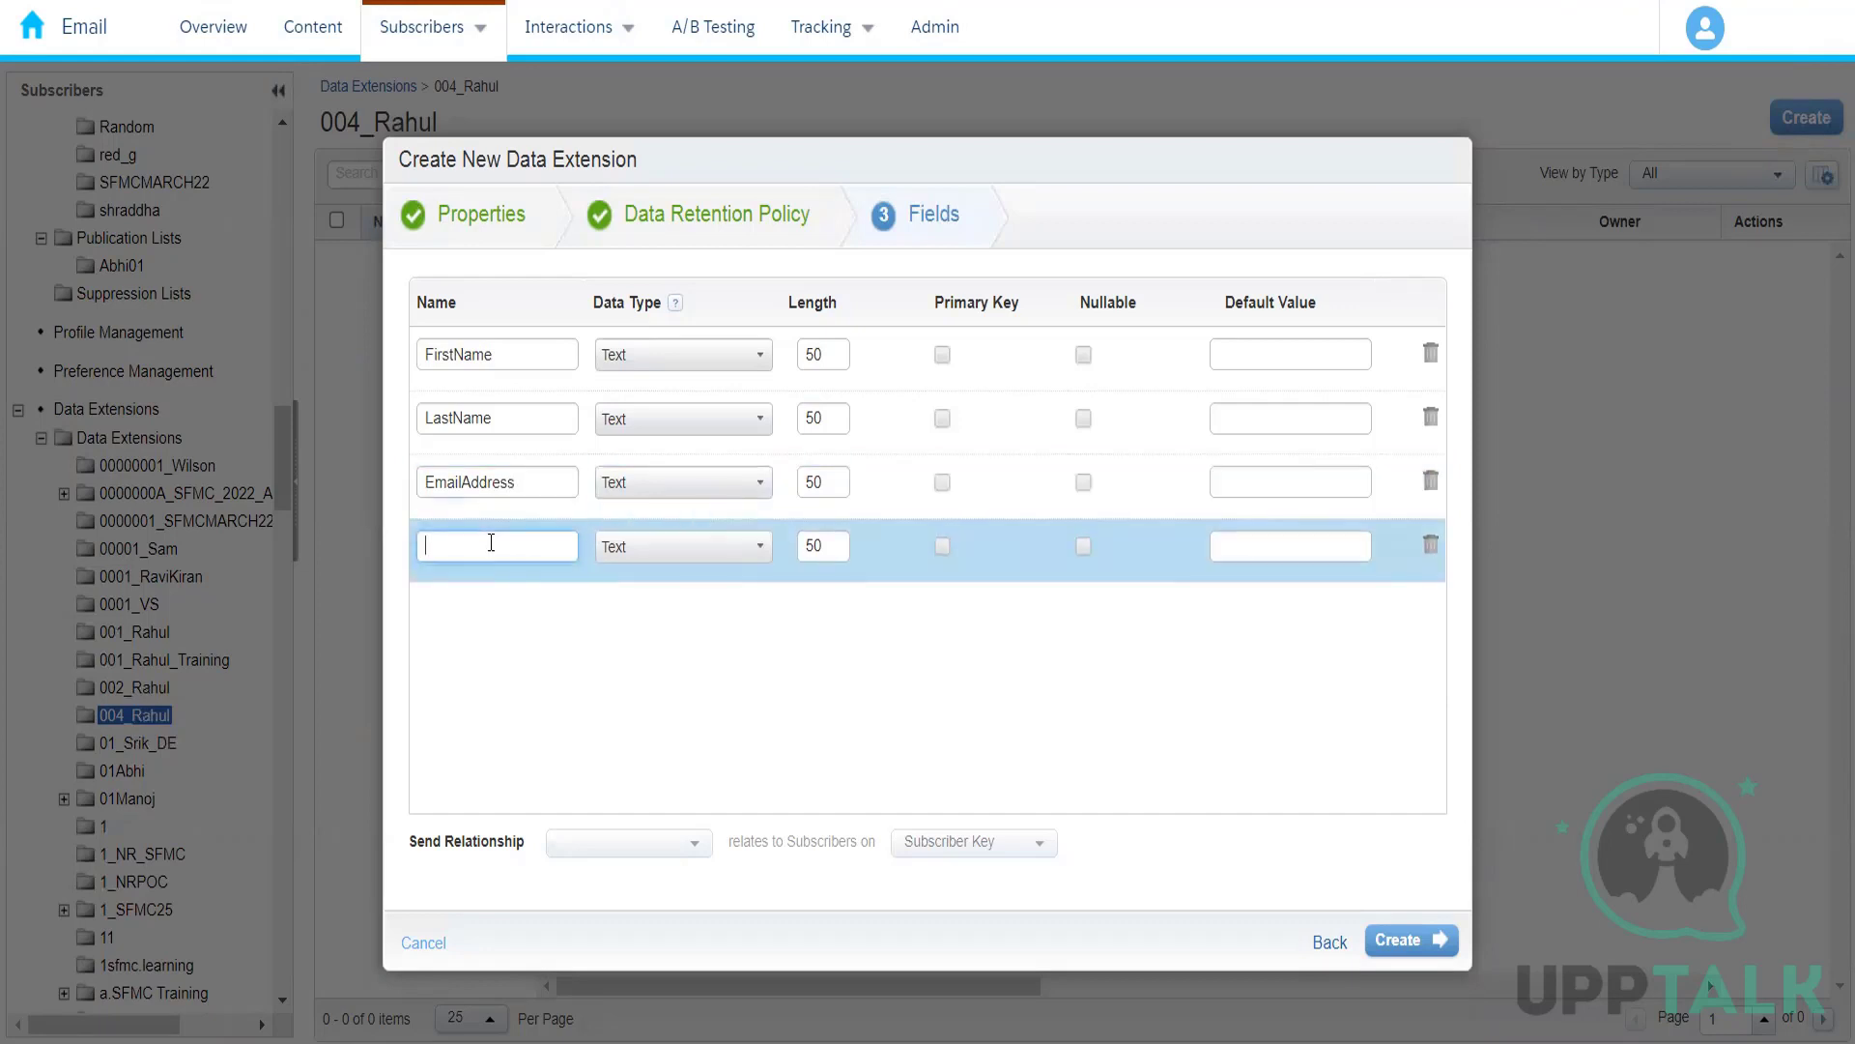
pyautogui.write('PhoneN')
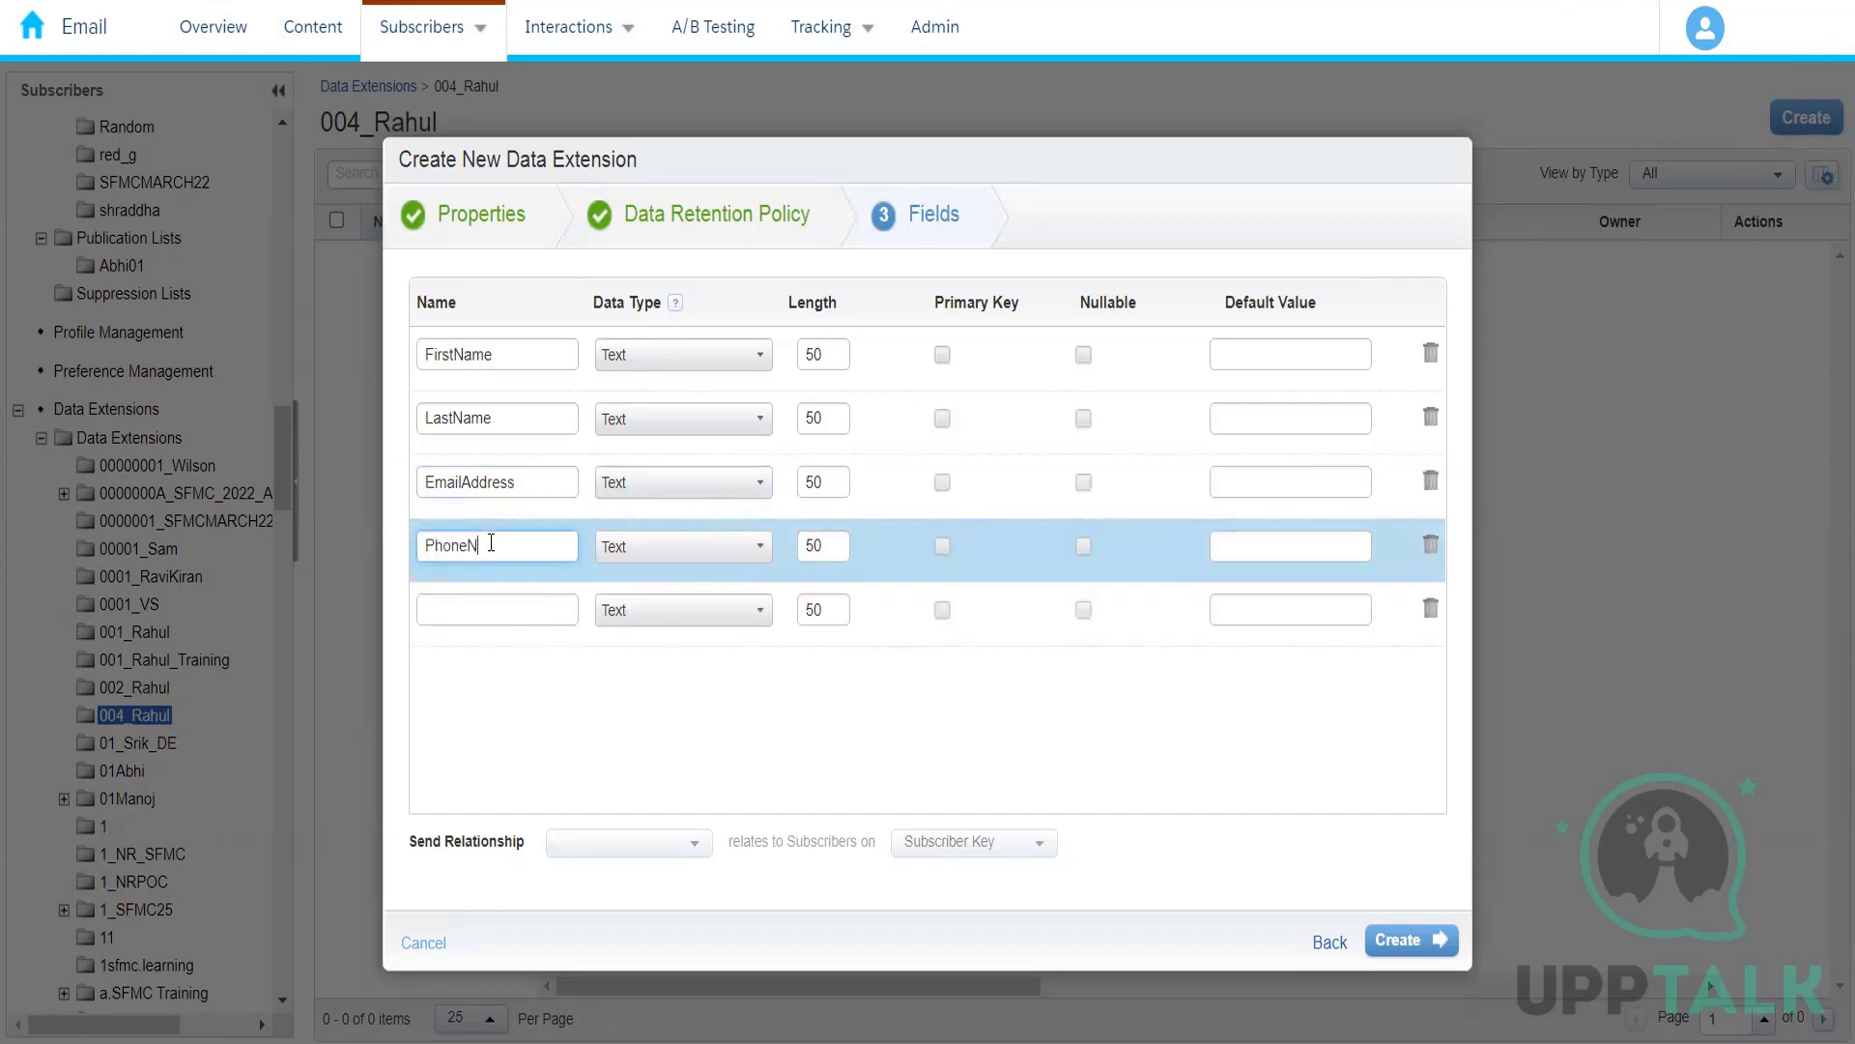
pyautogui.write('umber')
# Step: Add a State field and a City field below PhoneNumber, in that order
pyautogui.click(491, 611)
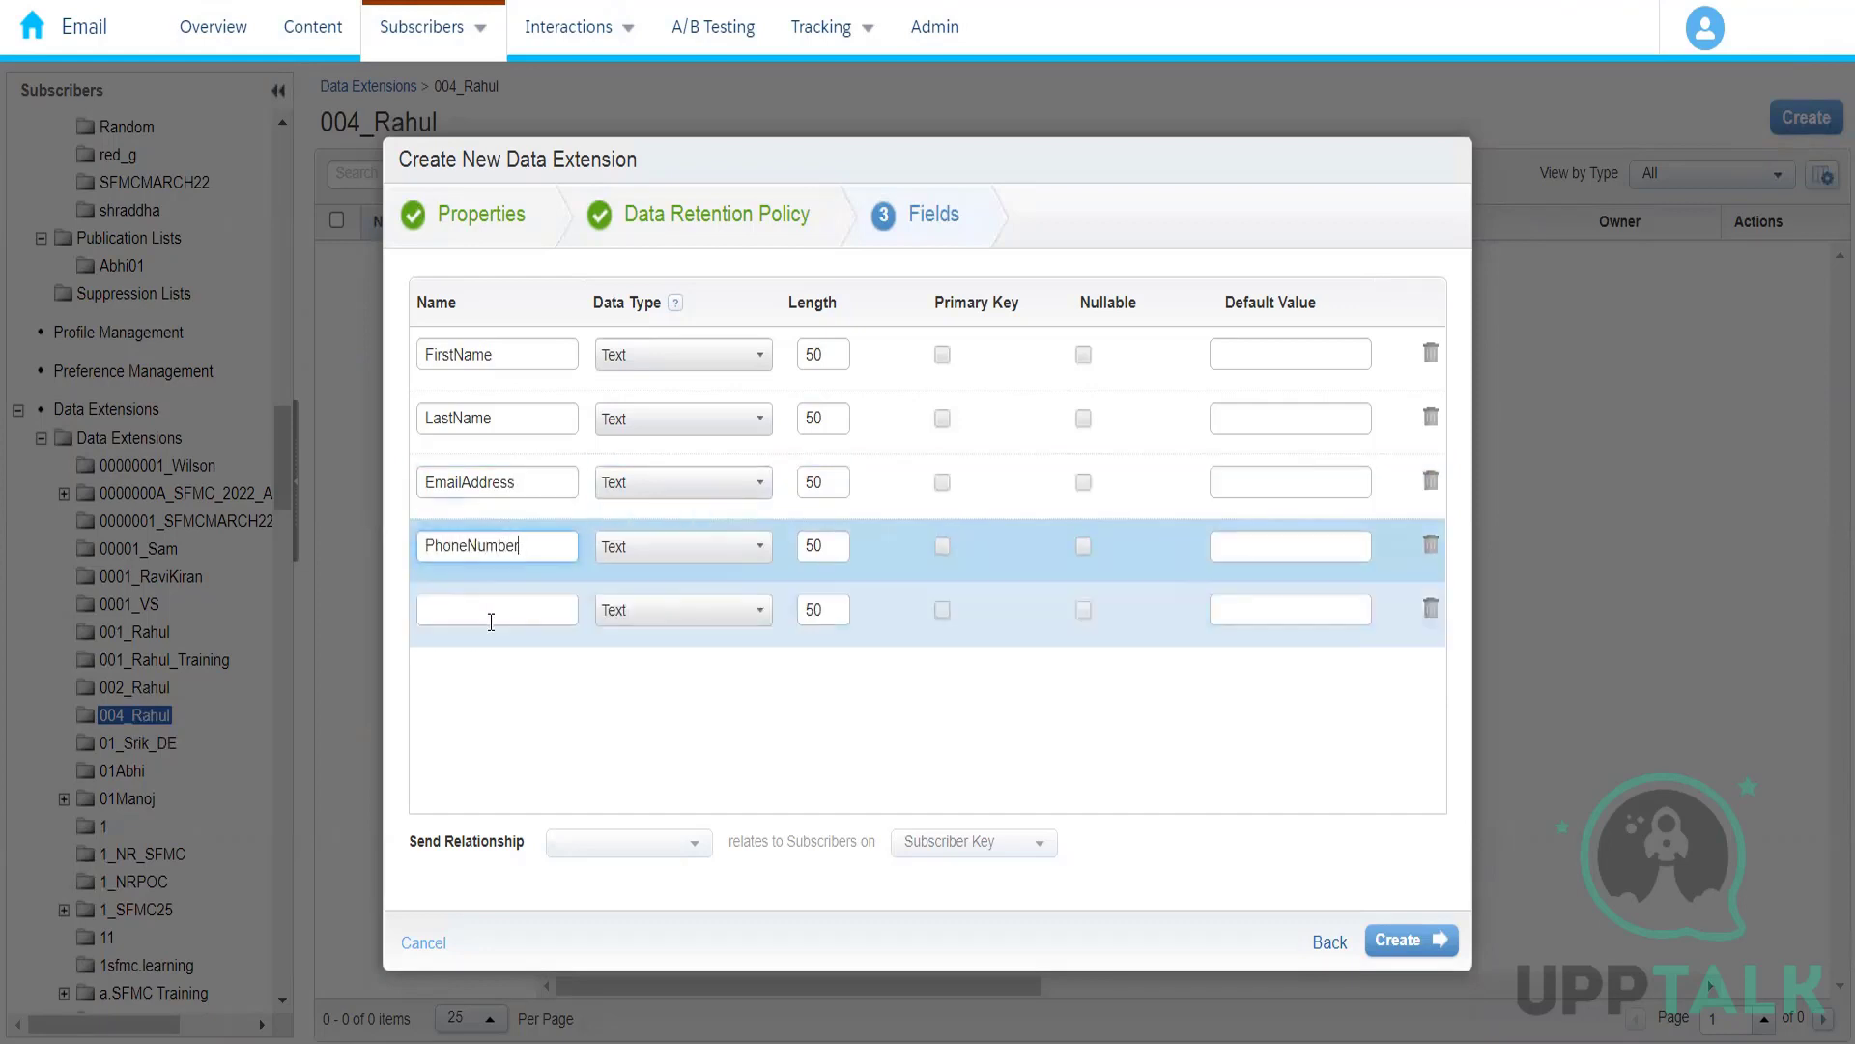
pyautogui.click(491, 614)
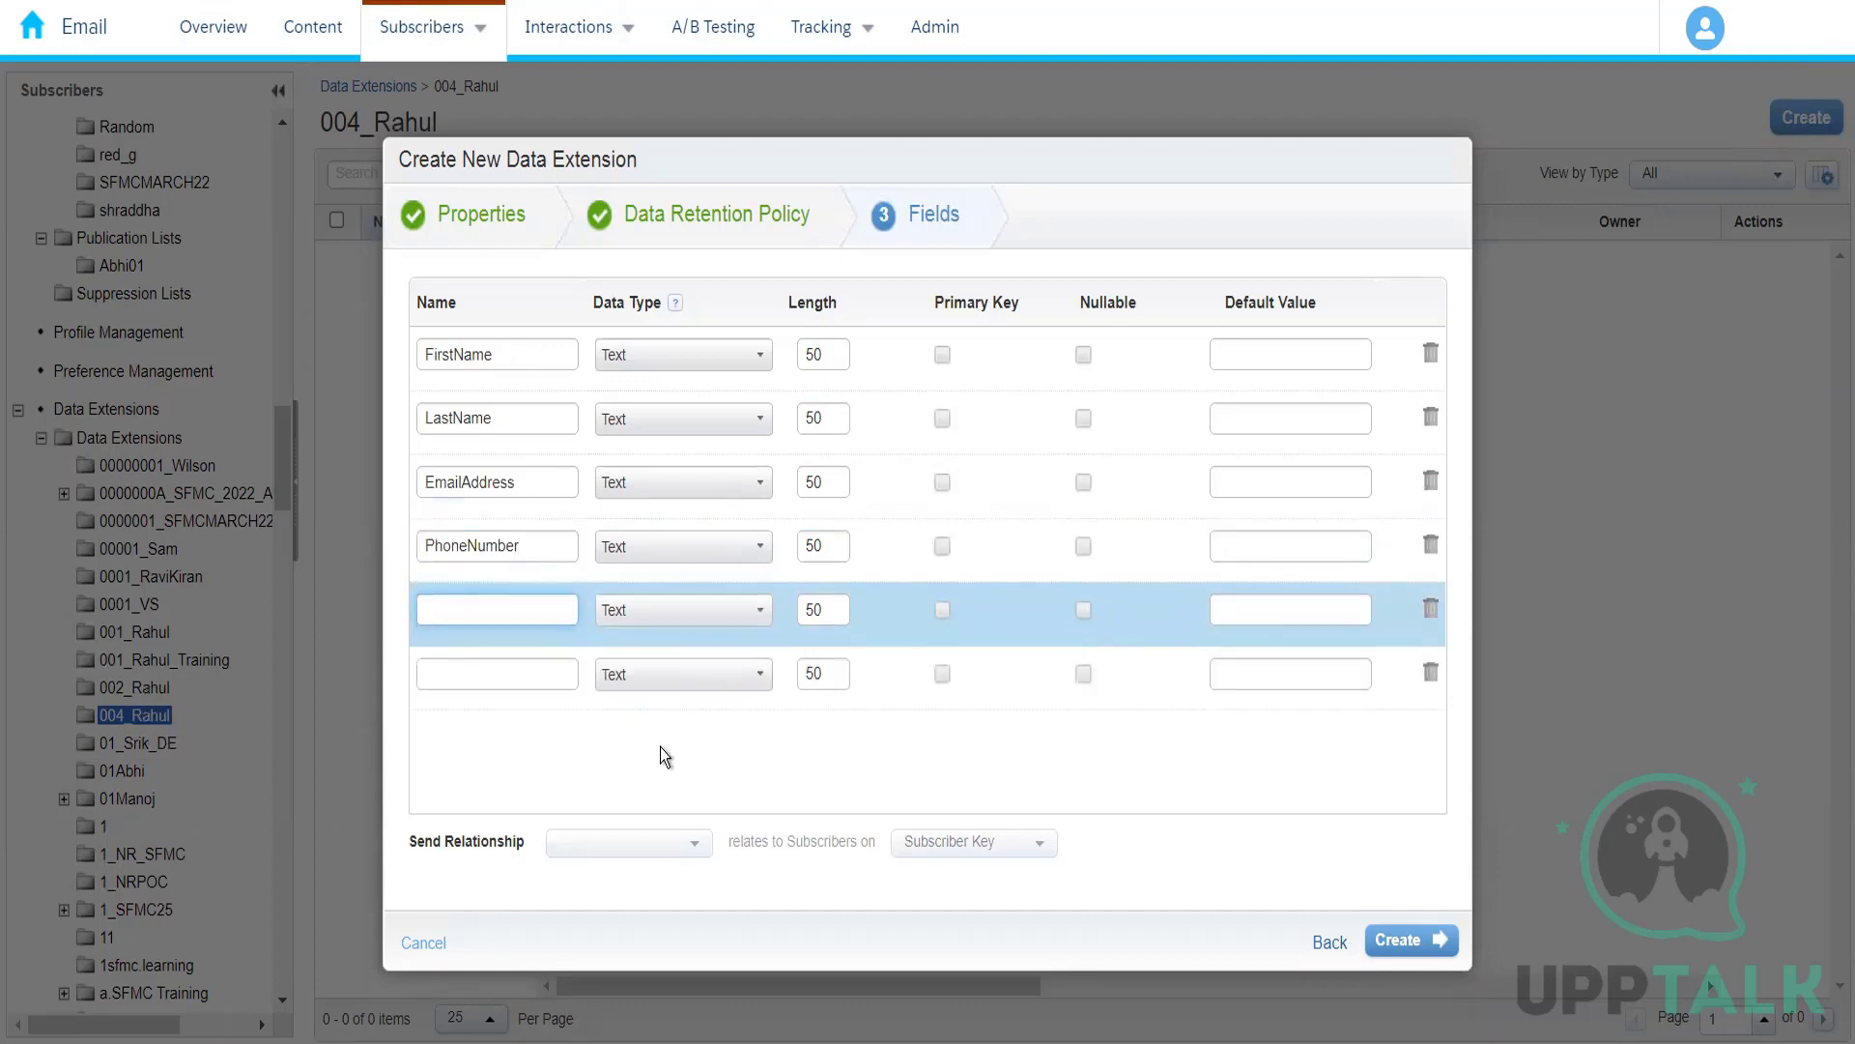
pyautogui.write('City')
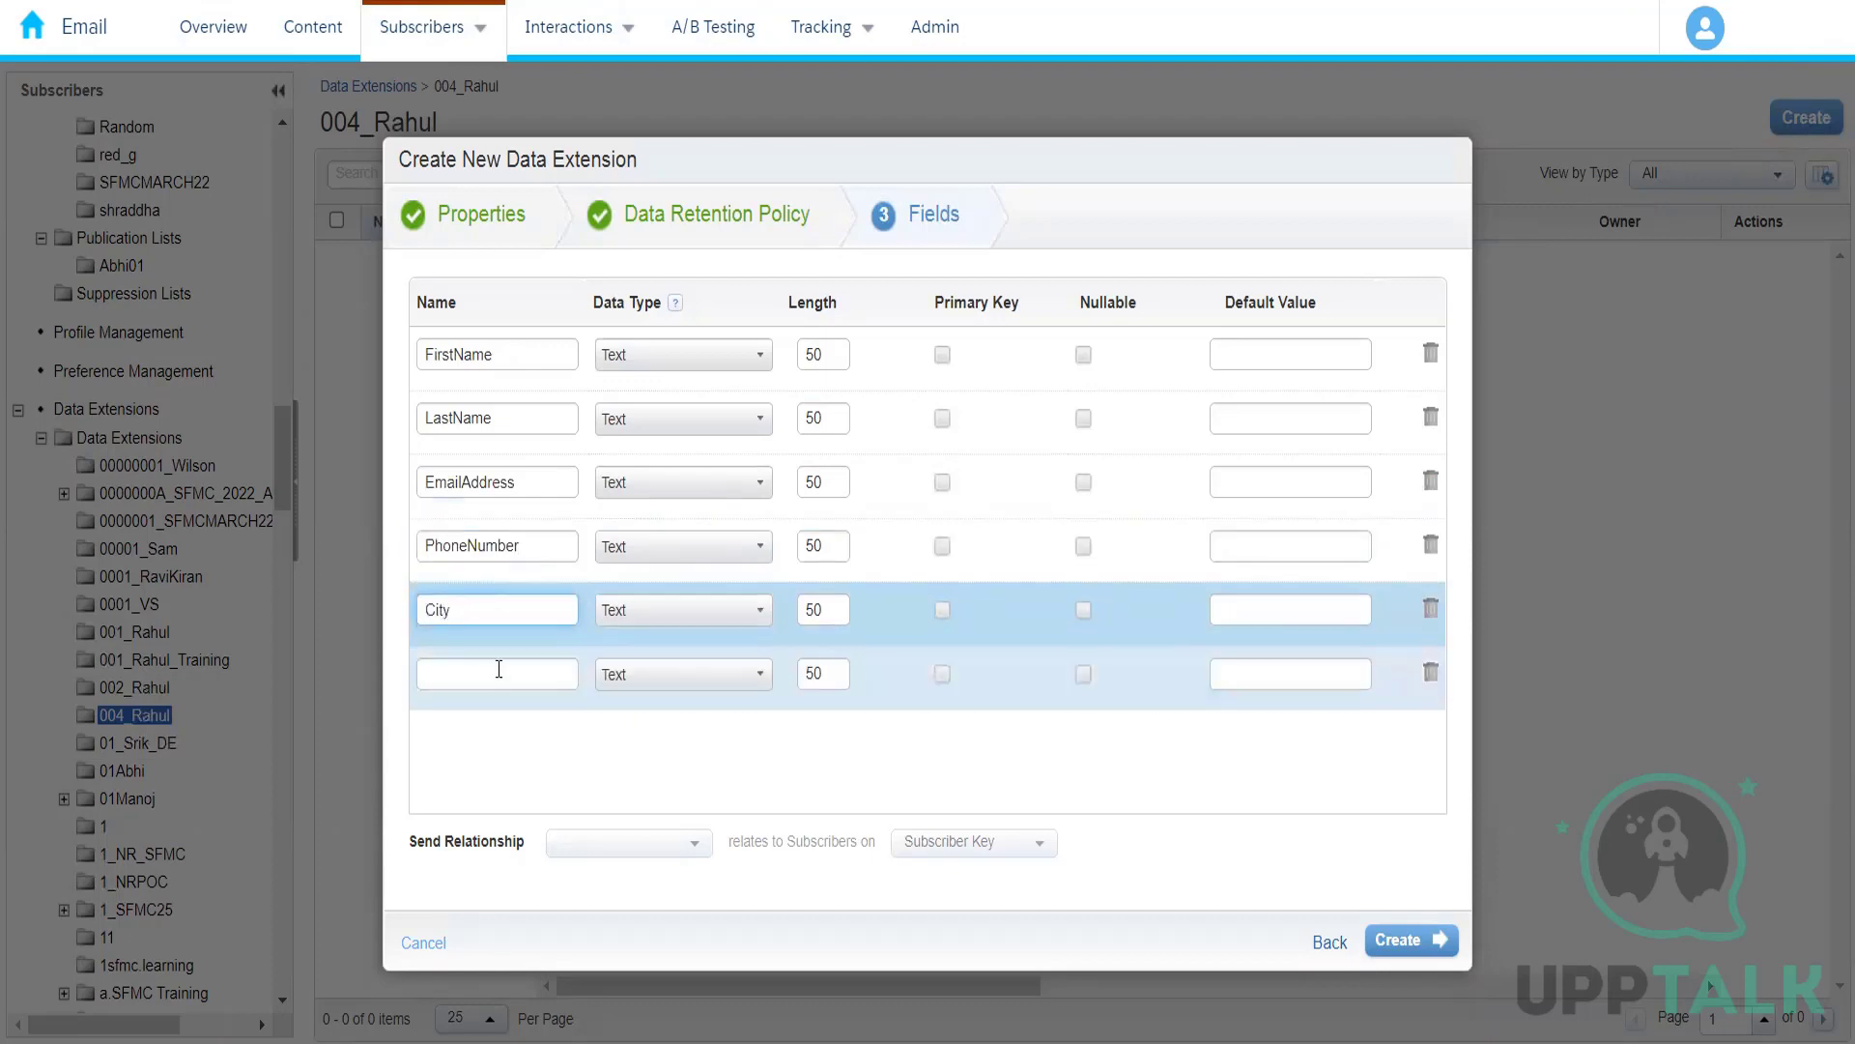
pyautogui.click(499, 670)
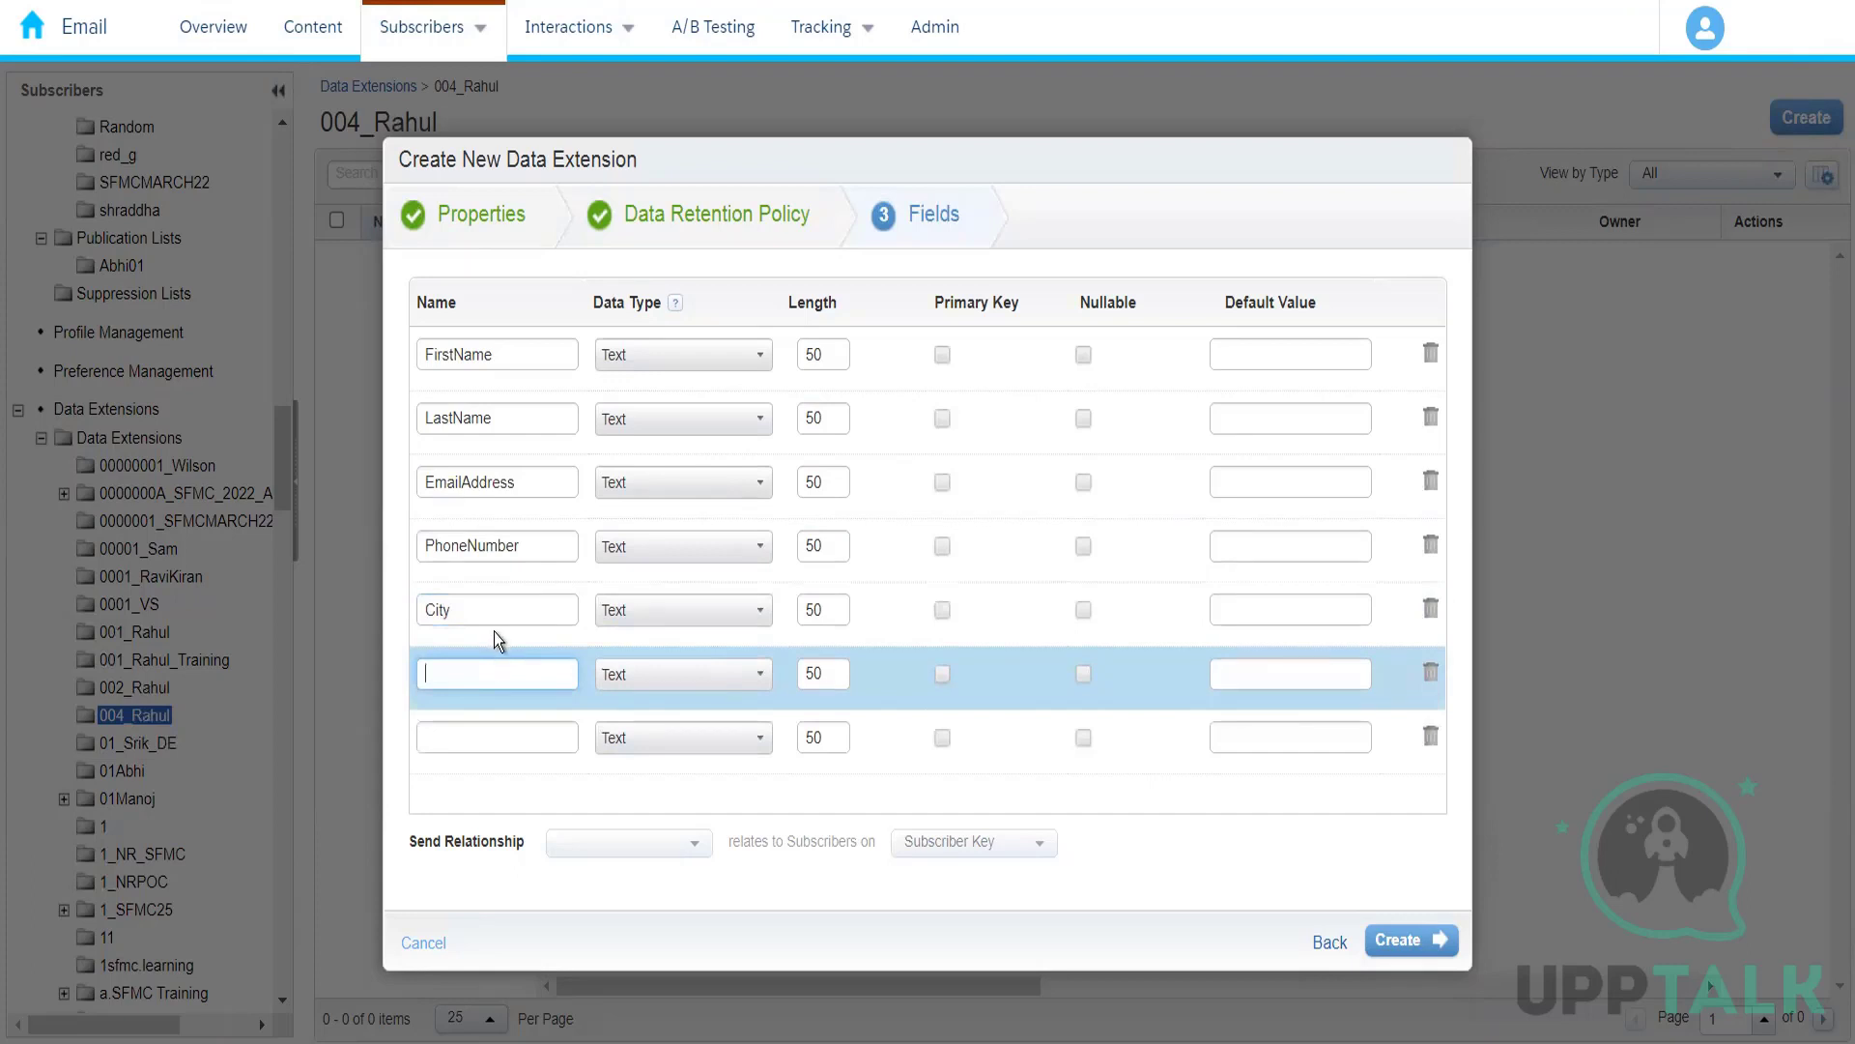
pyautogui.doubleClick(488, 613)
pyautogui.write('Sat')
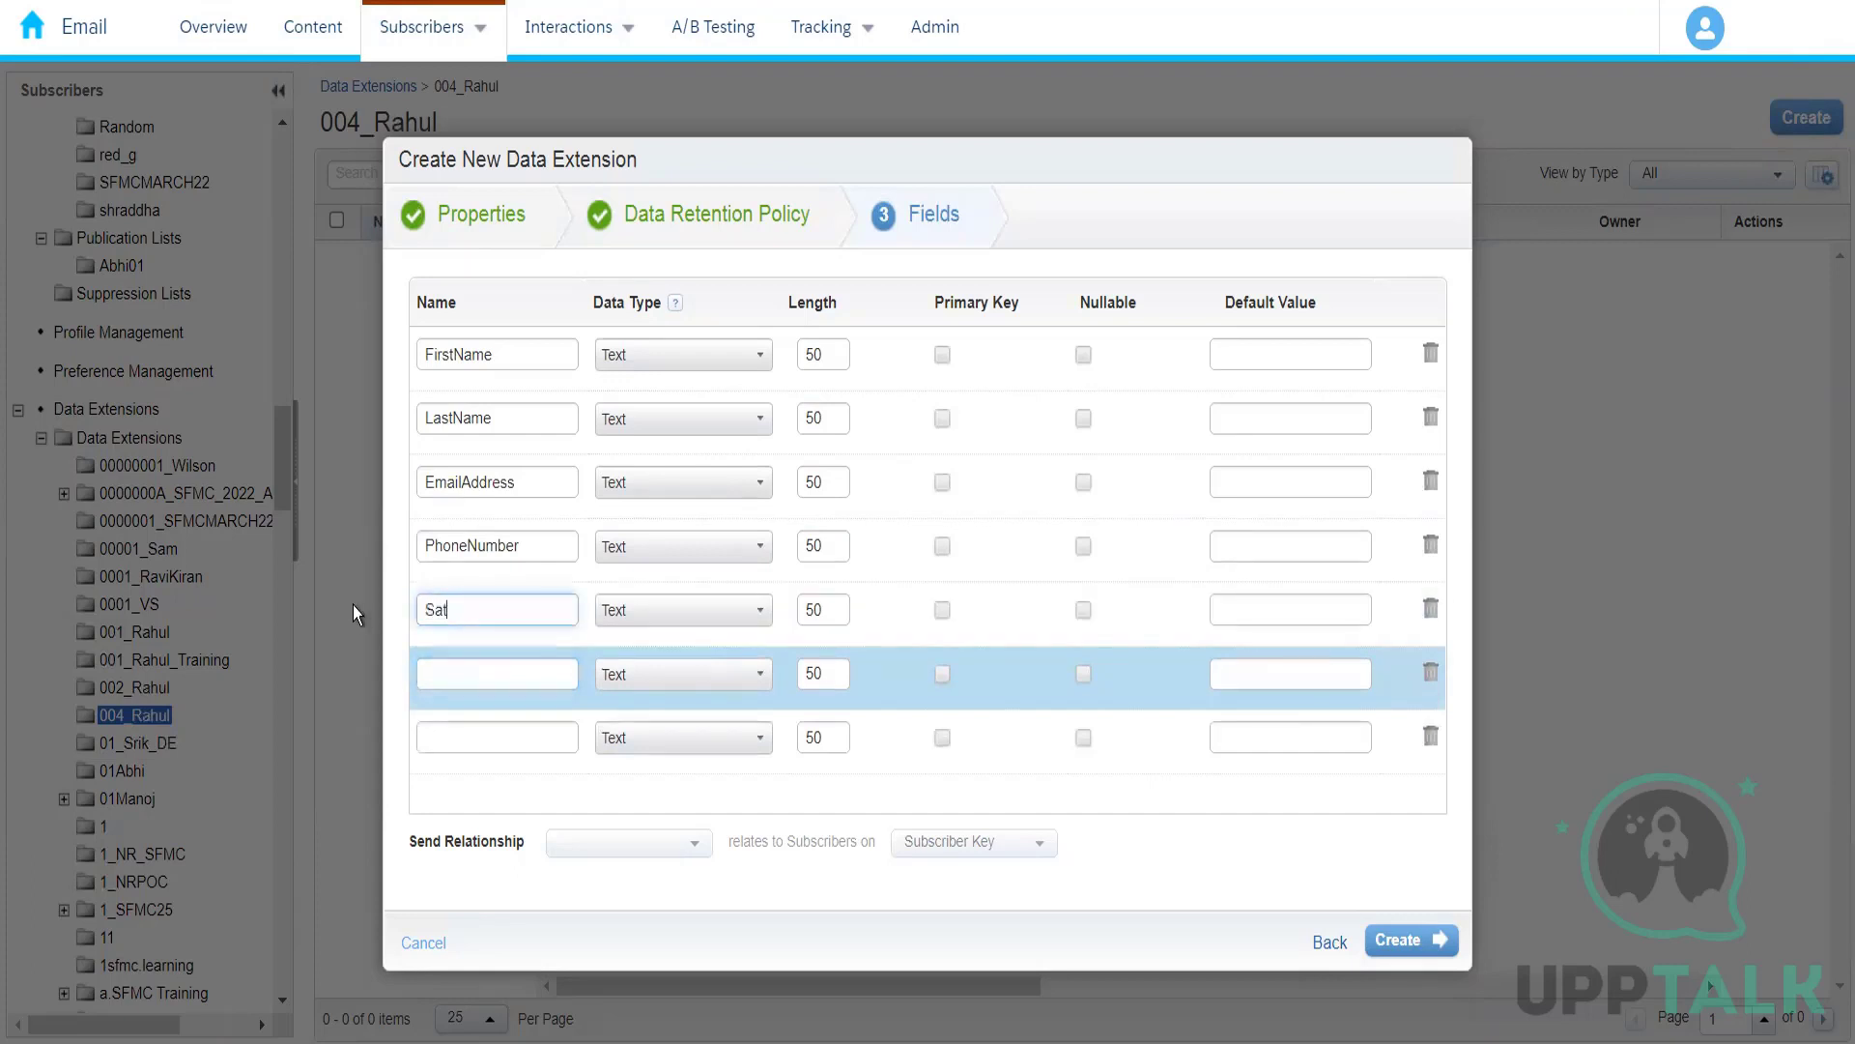
pyautogui.write('t')
pyautogui.press('BackSpace')
pyautogui.press('BackSpace')
pyautogui.write('tate')
pyautogui.click(446, 673)
pyautogui.write('City')
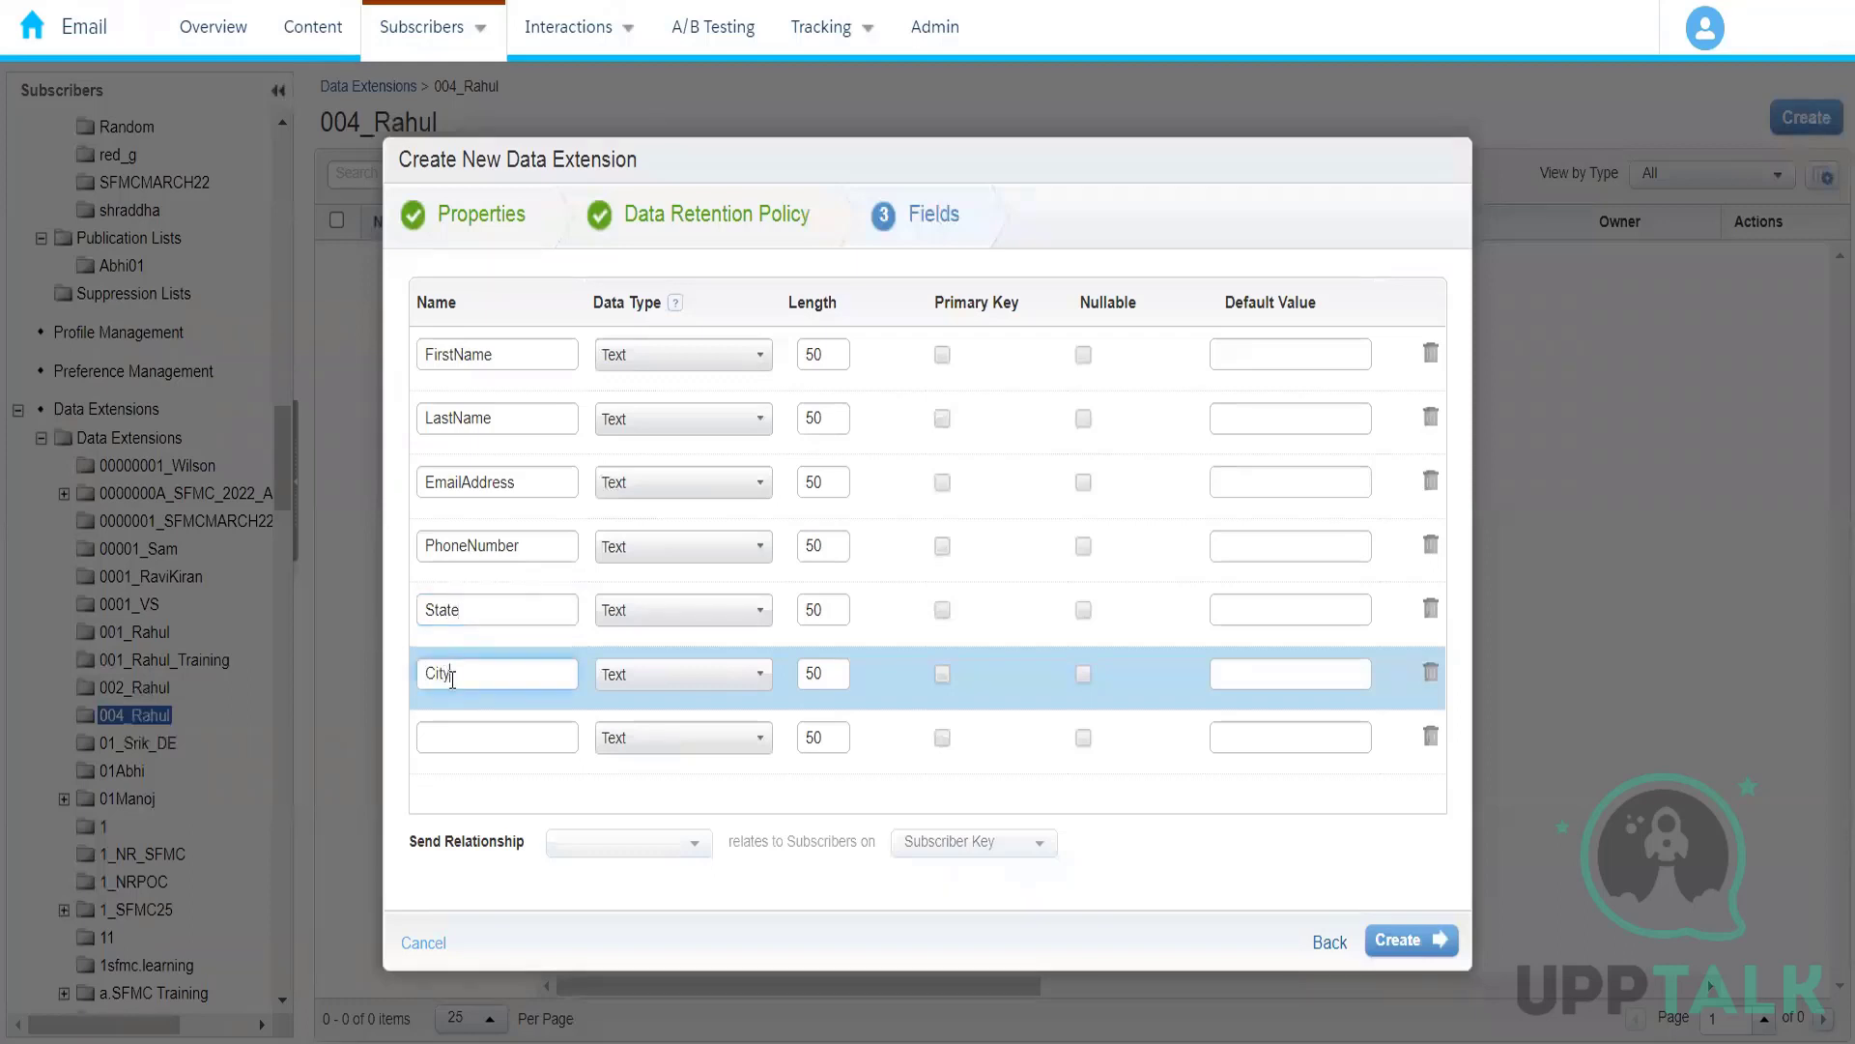
pyautogui.write('Zi')
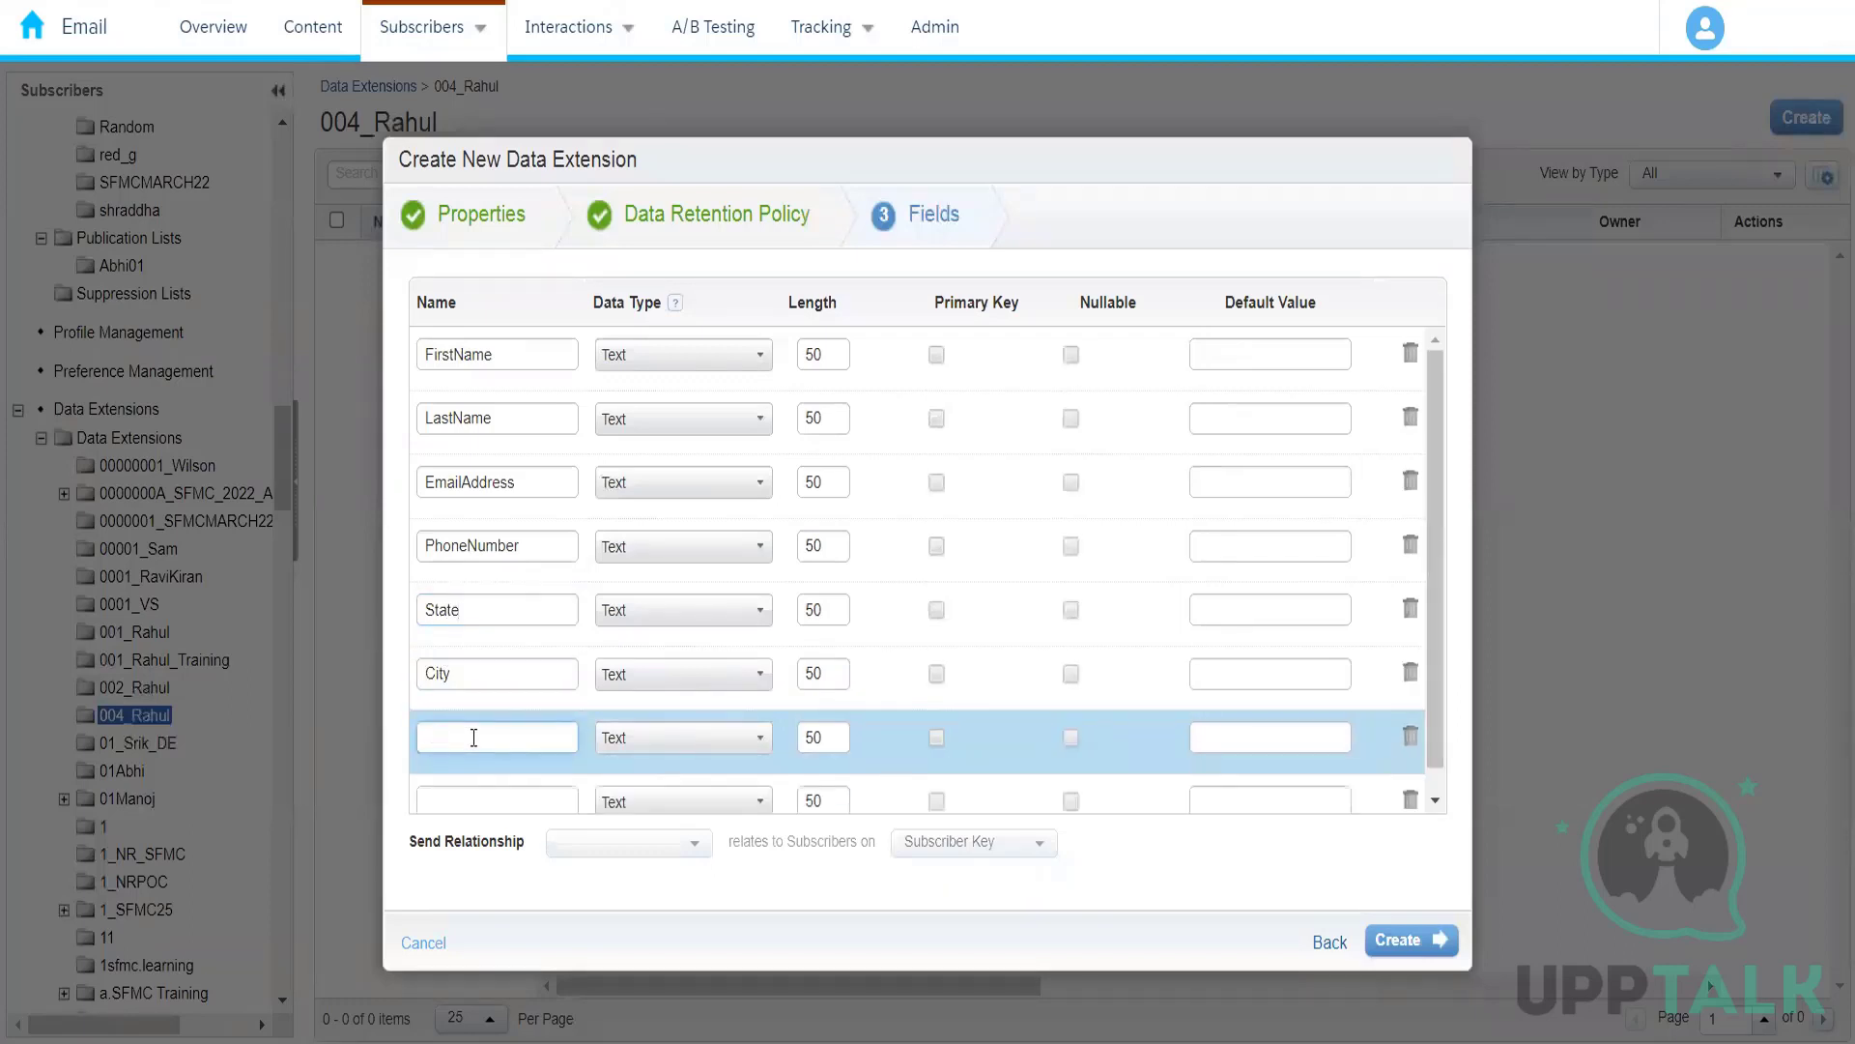
pyautogui.write('pCode')
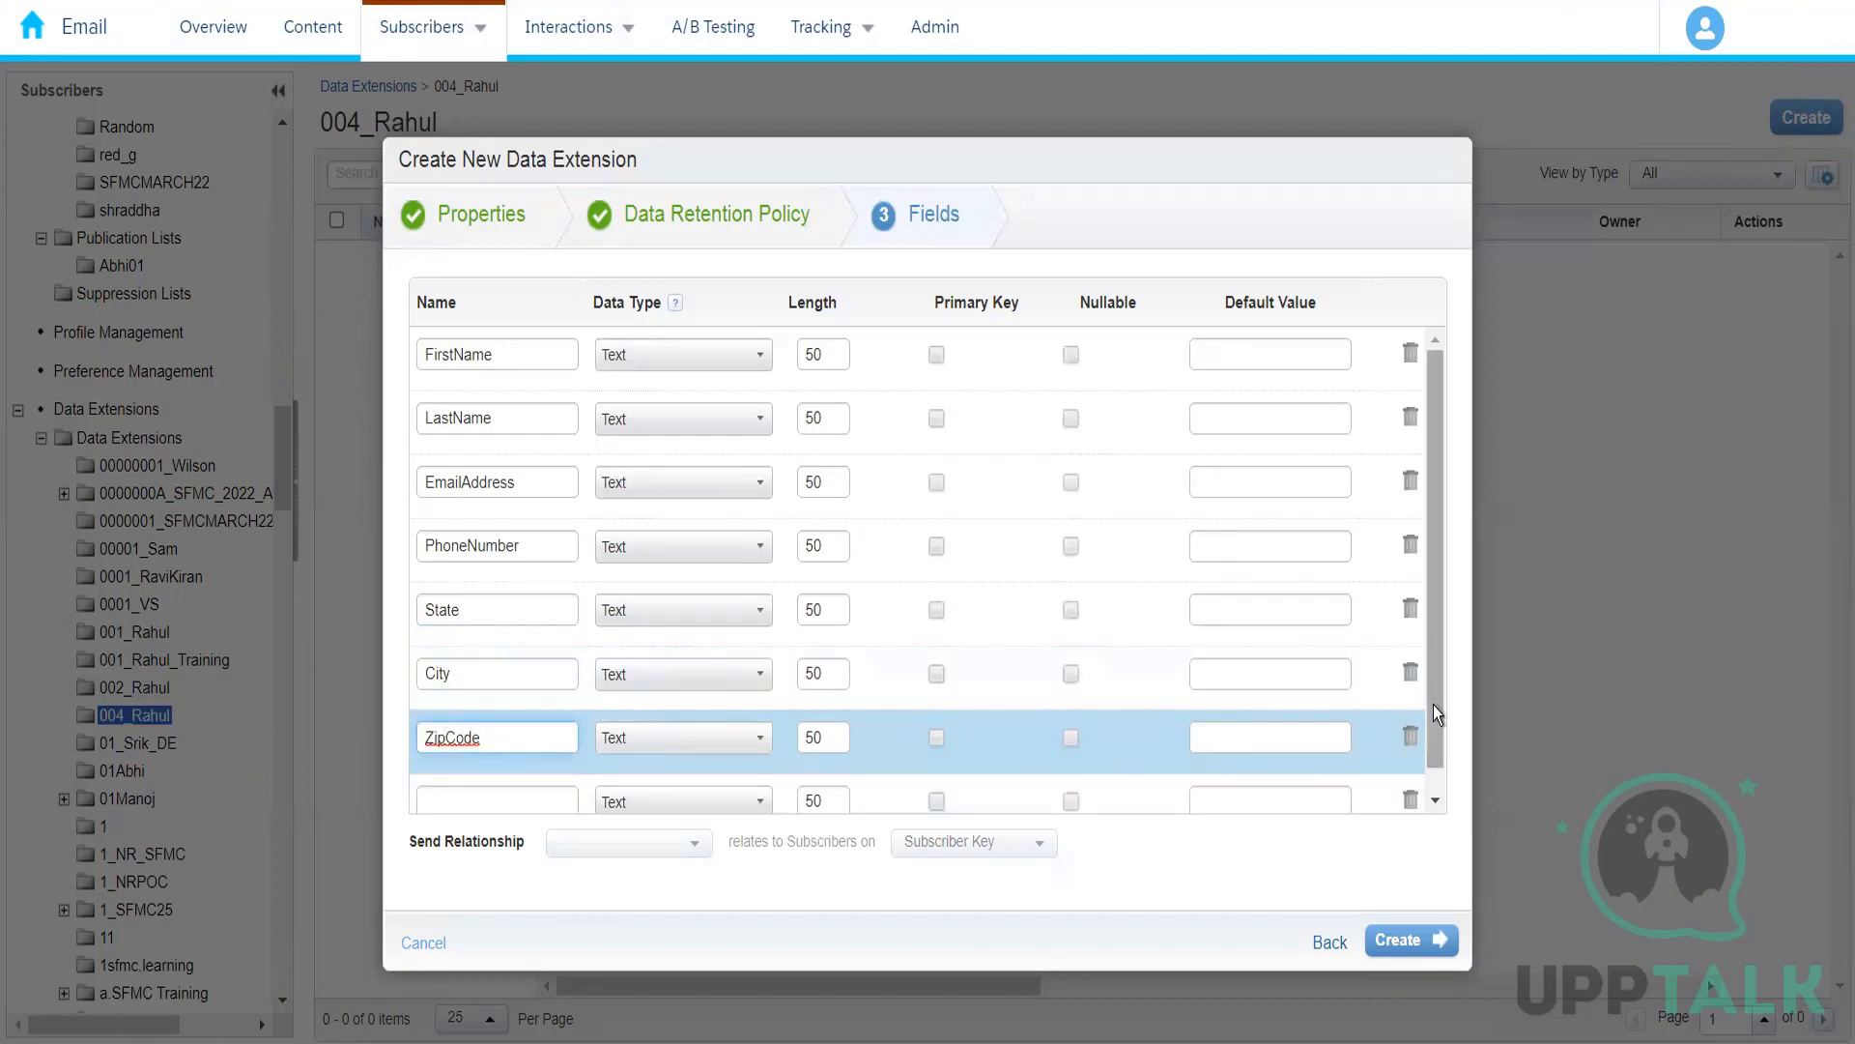
# Step: Add a field named ZipCode below City
pyautogui.scroll(-1, 1445, 789)
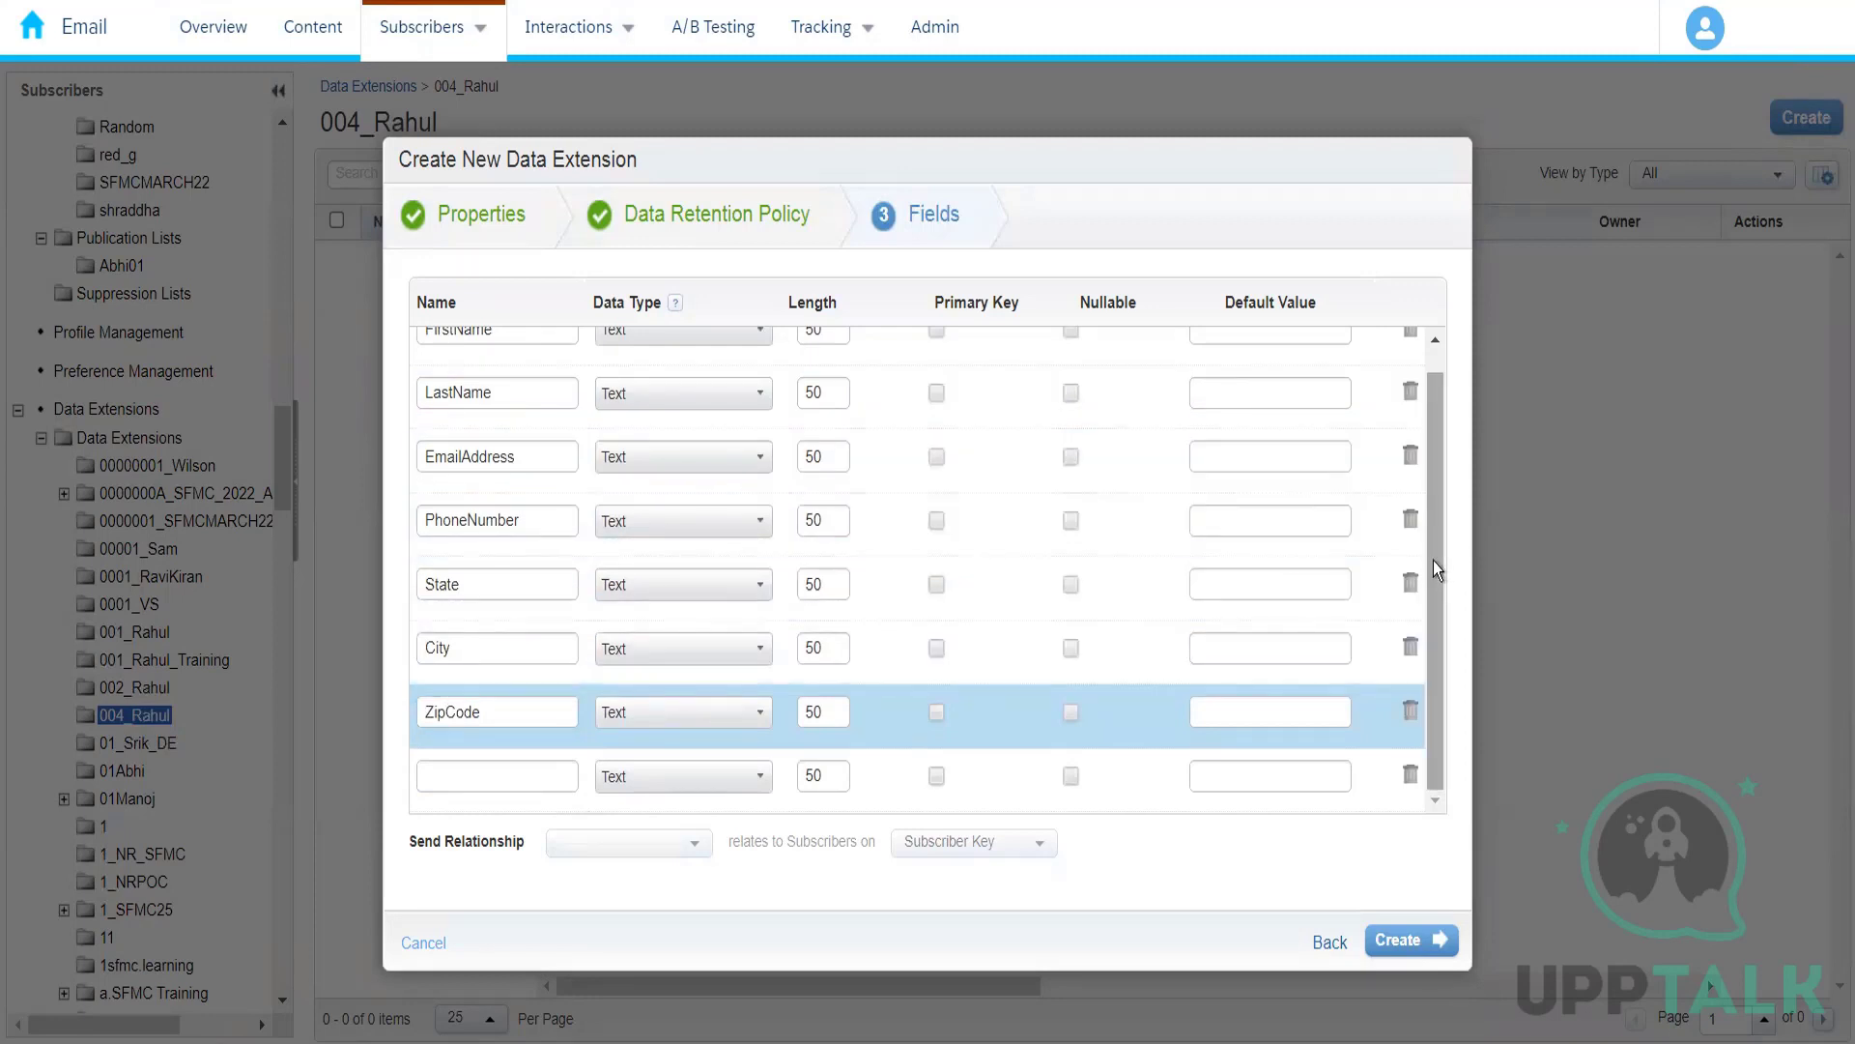
# Step: Choose the Text data type for FirstName and the EmailAddress data type for the EmailAddress field
pyautogui.scroll(1, 1434, 561)
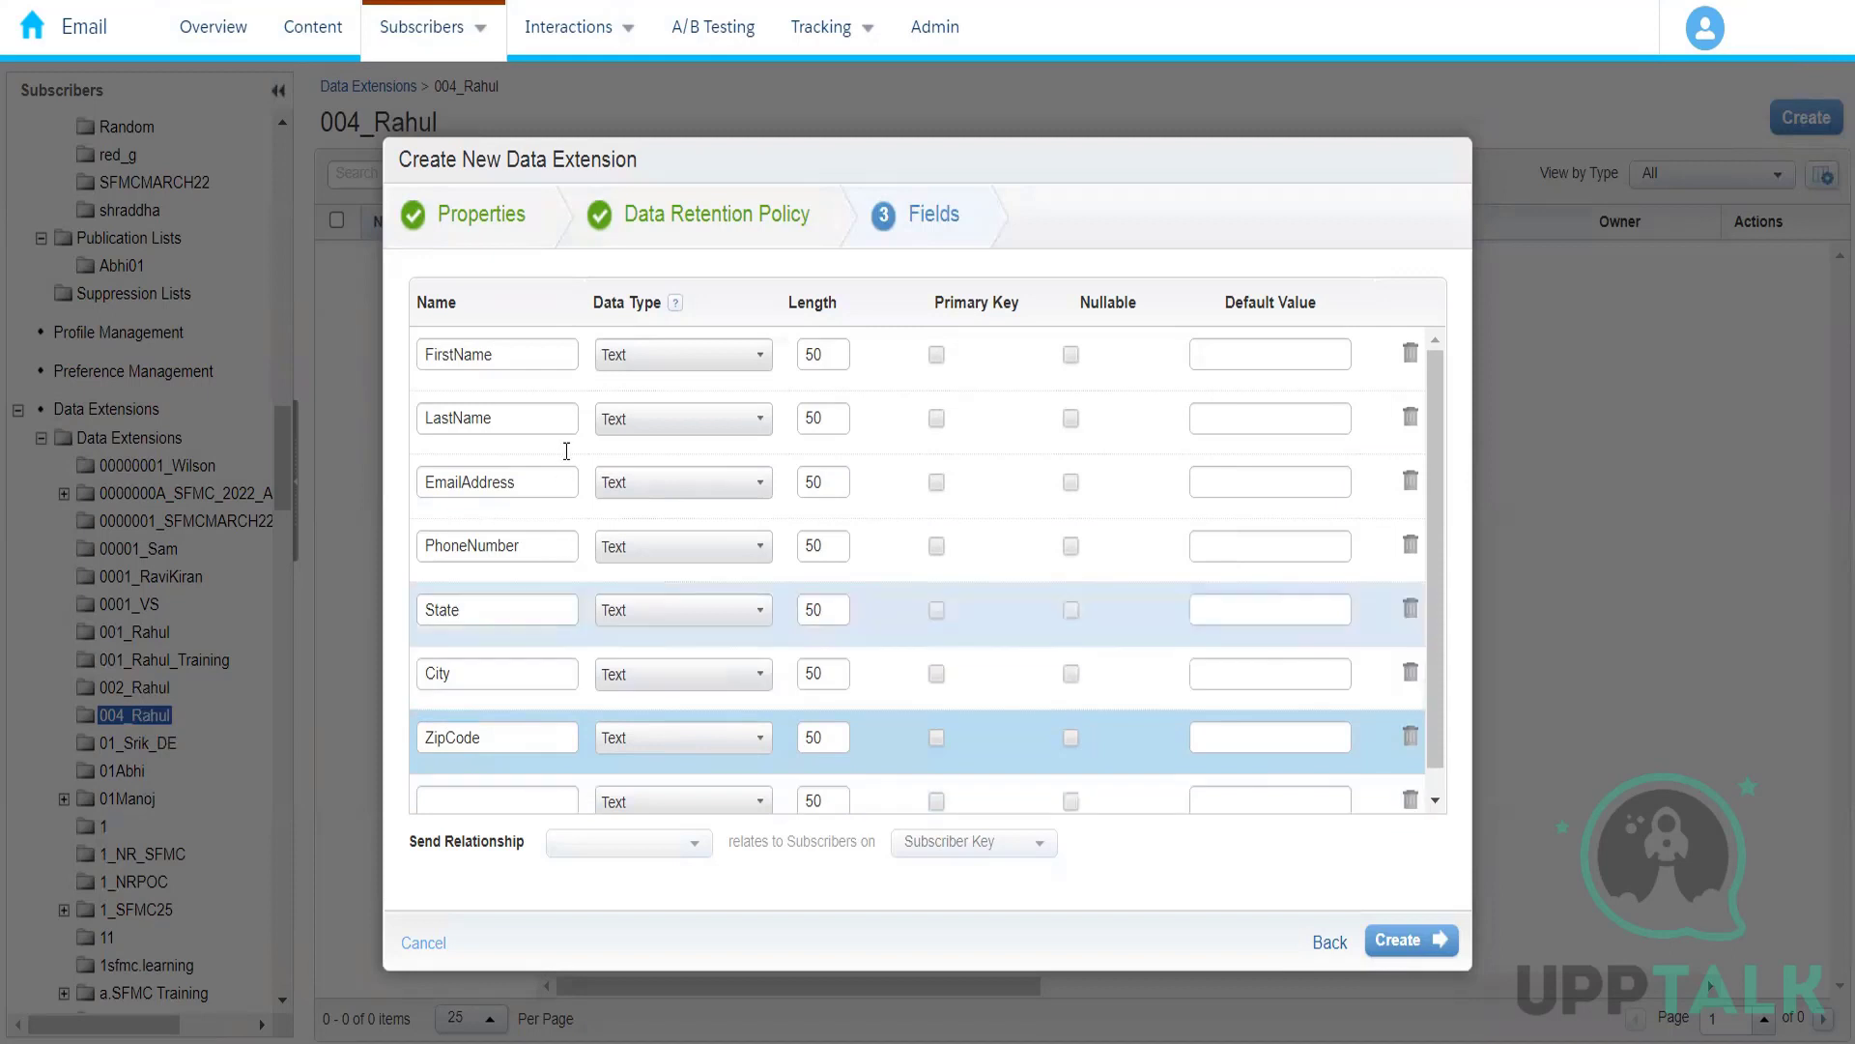
pyautogui.click(687, 359)
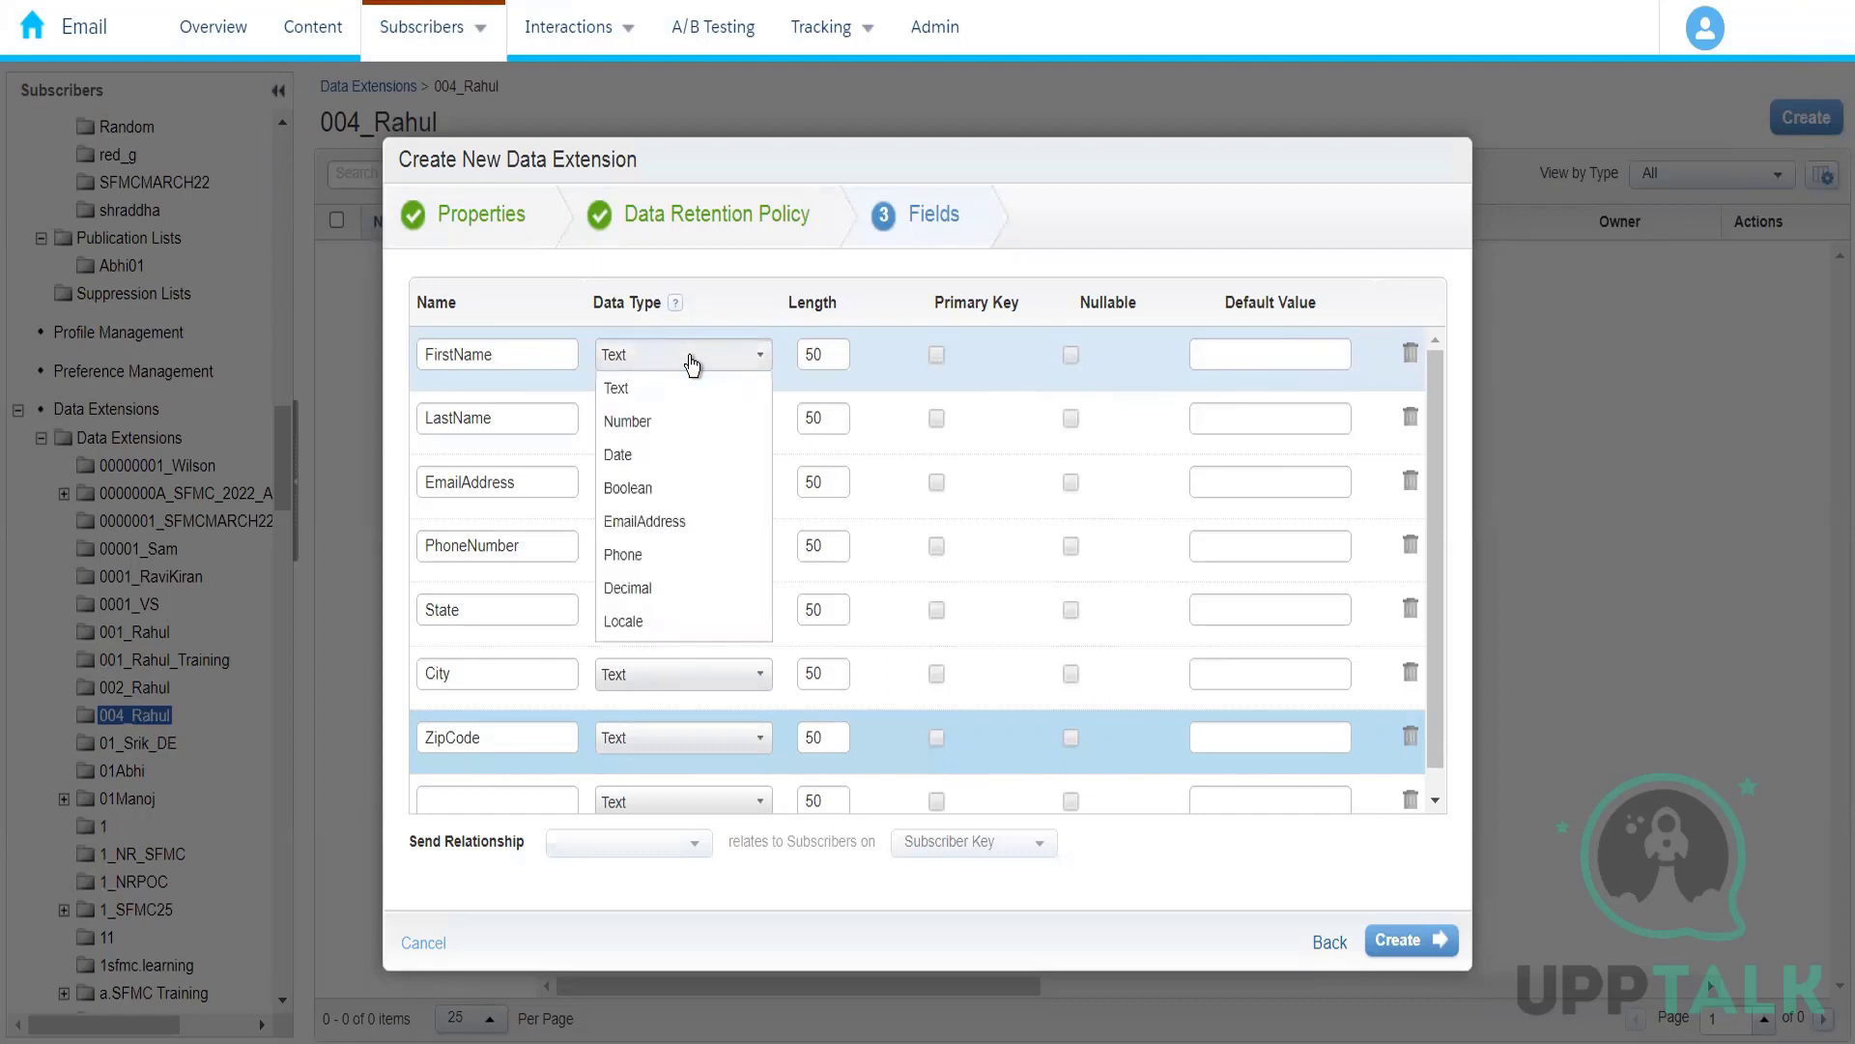
pyautogui.click(682, 388)
pyautogui.click(686, 490)
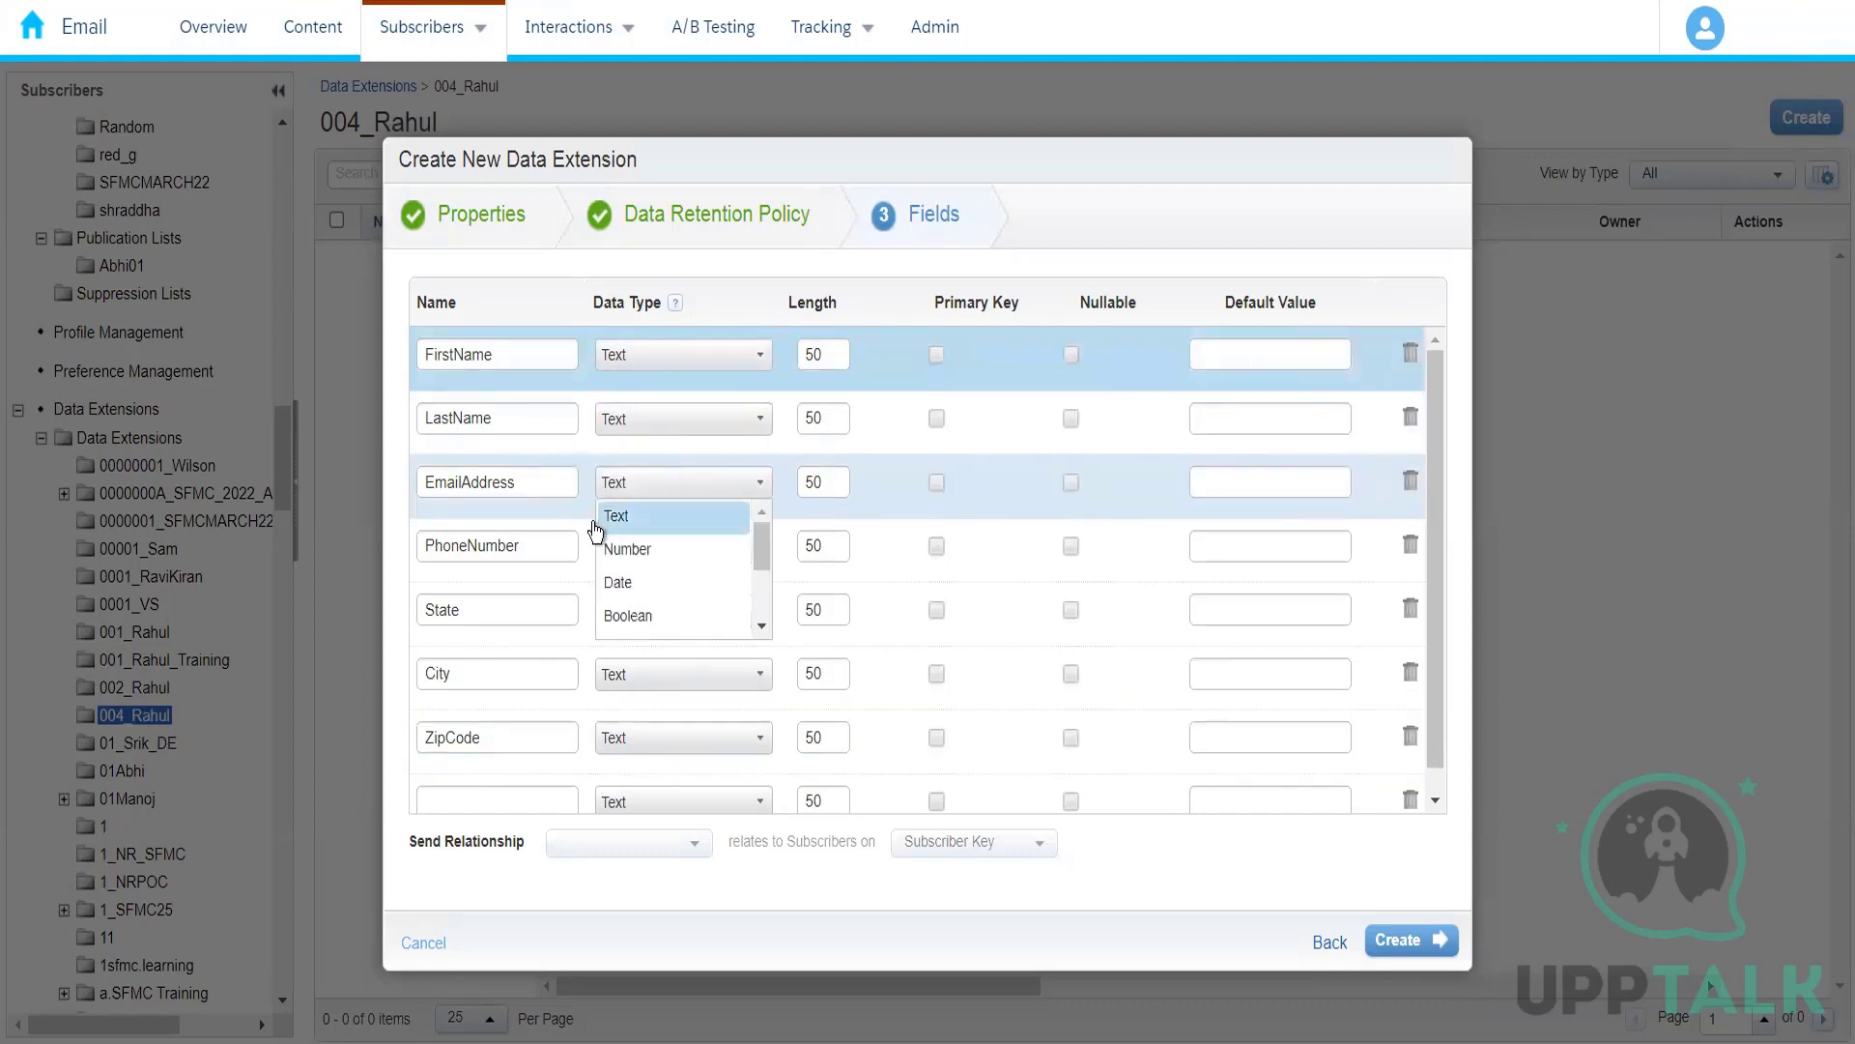
pyautogui.click(762, 626)
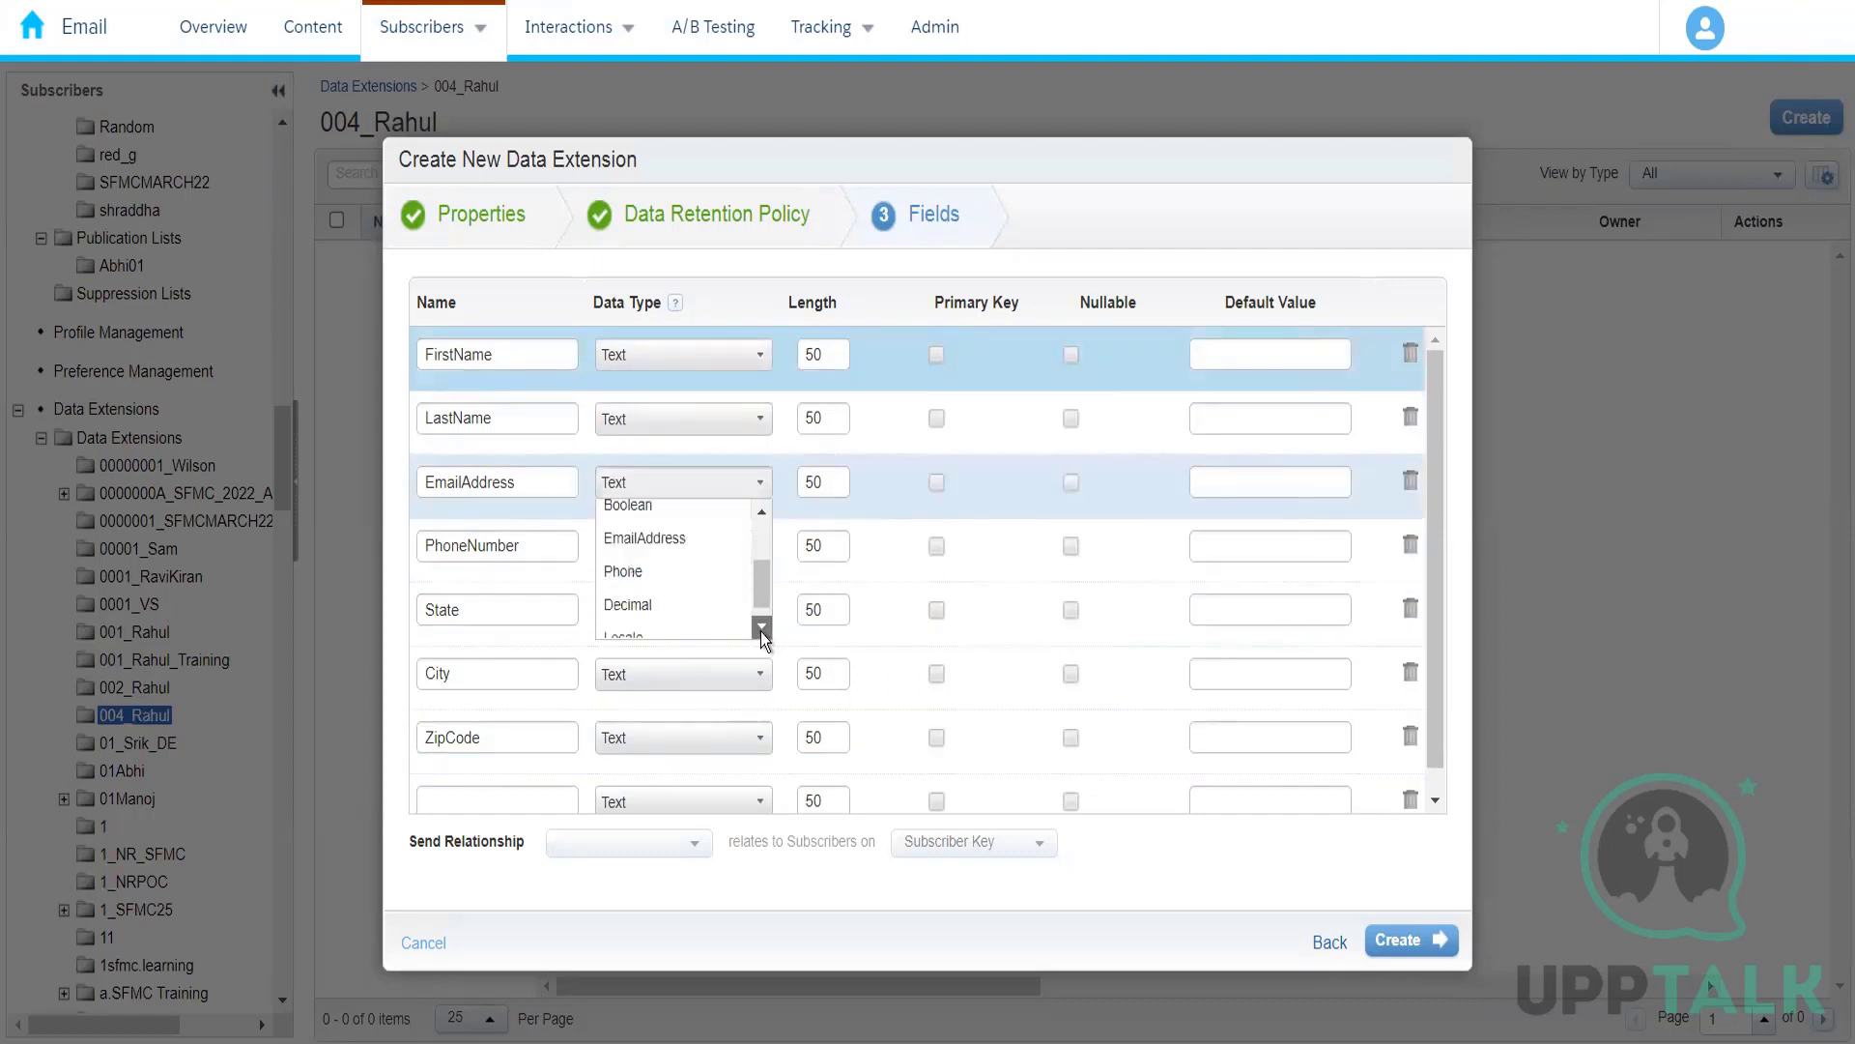
pyautogui.click(762, 626)
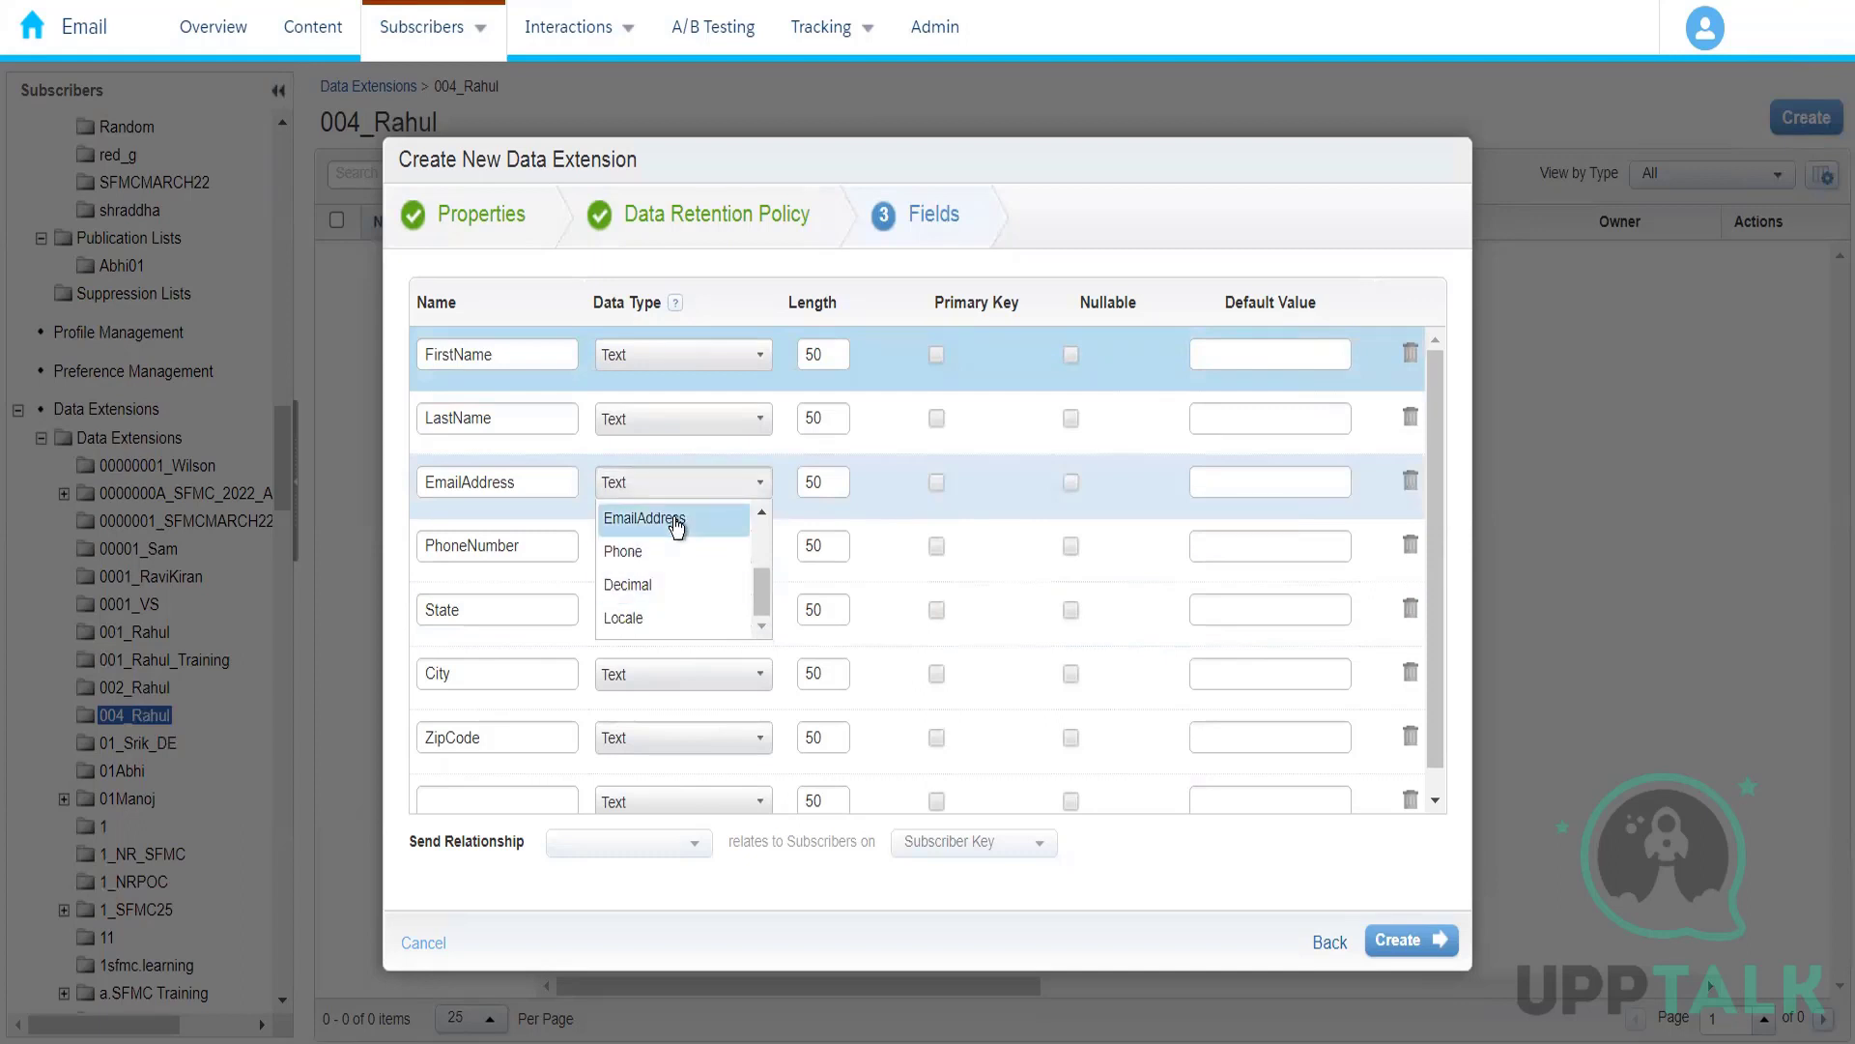
pyautogui.click(676, 522)
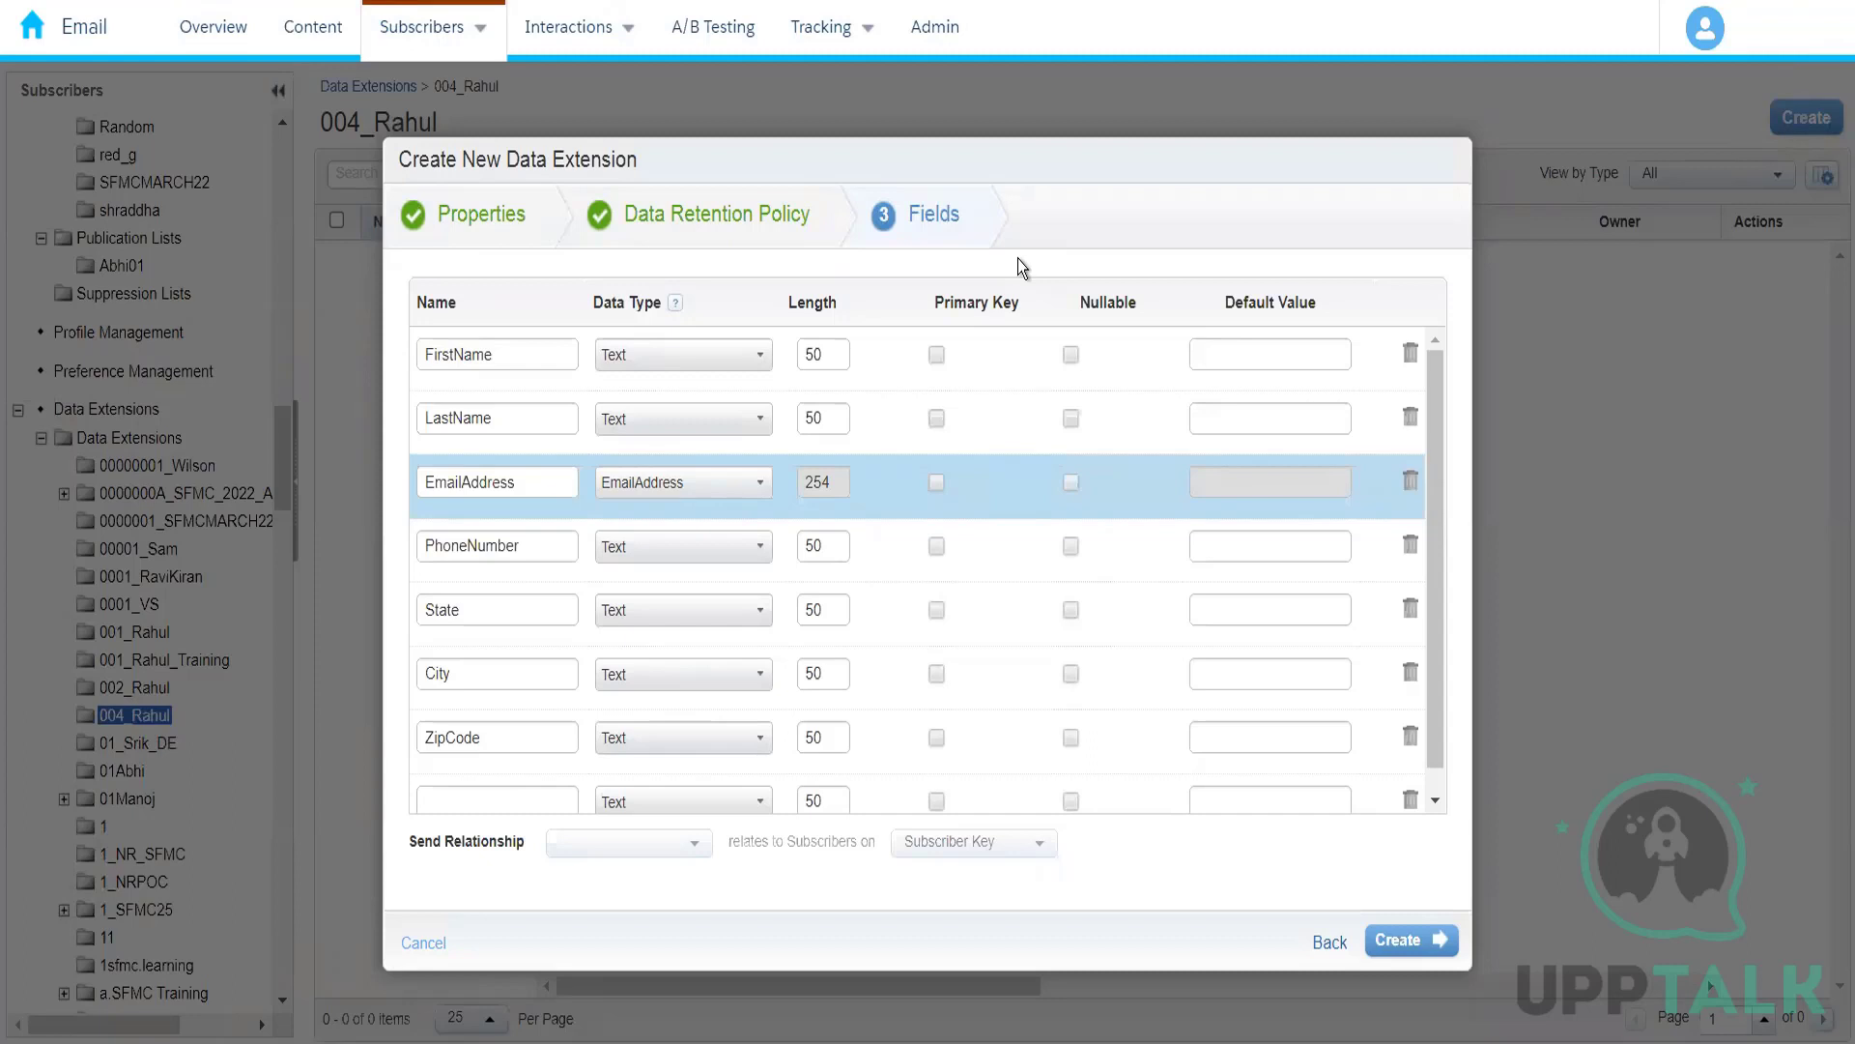
# Step: Set the data type of the PhoneNumber field to Phone
pyautogui.click(664, 559)
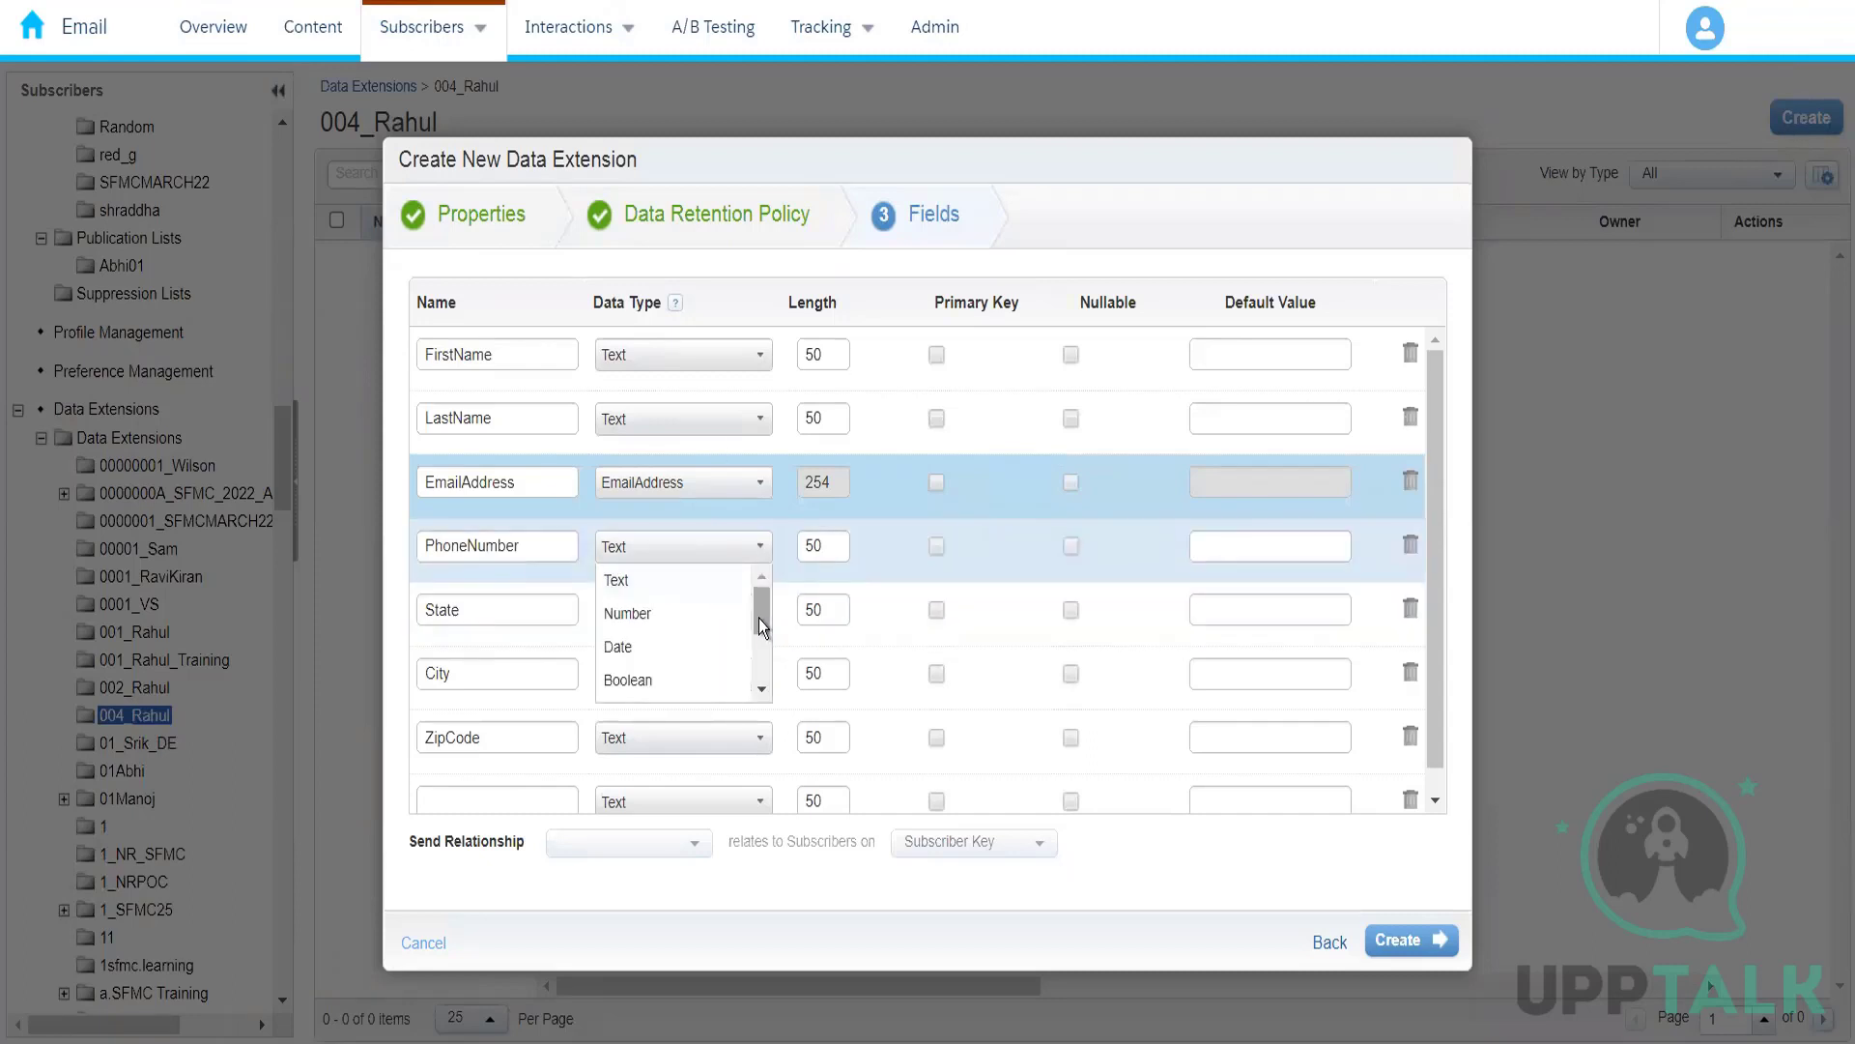
pyautogui.moveTo(761, 623); pyautogui.dragTo(756, 669)
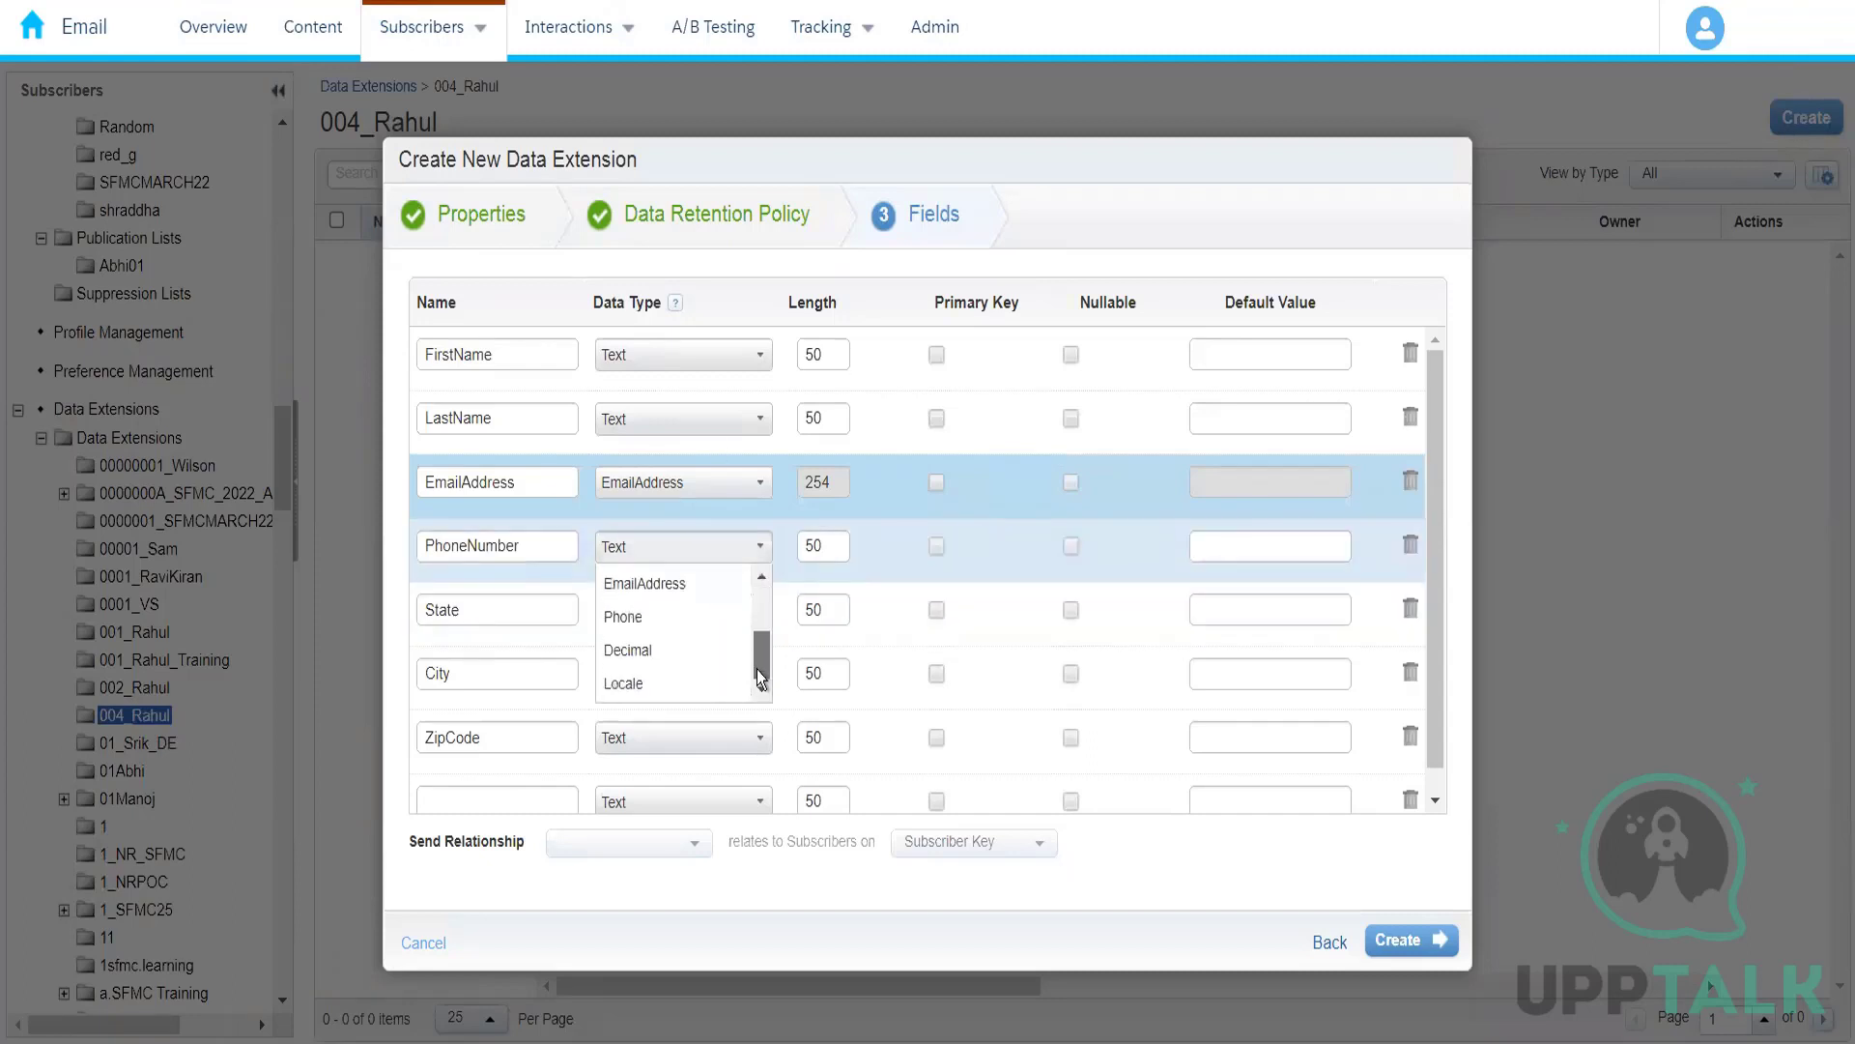
pyautogui.click(675, 619)
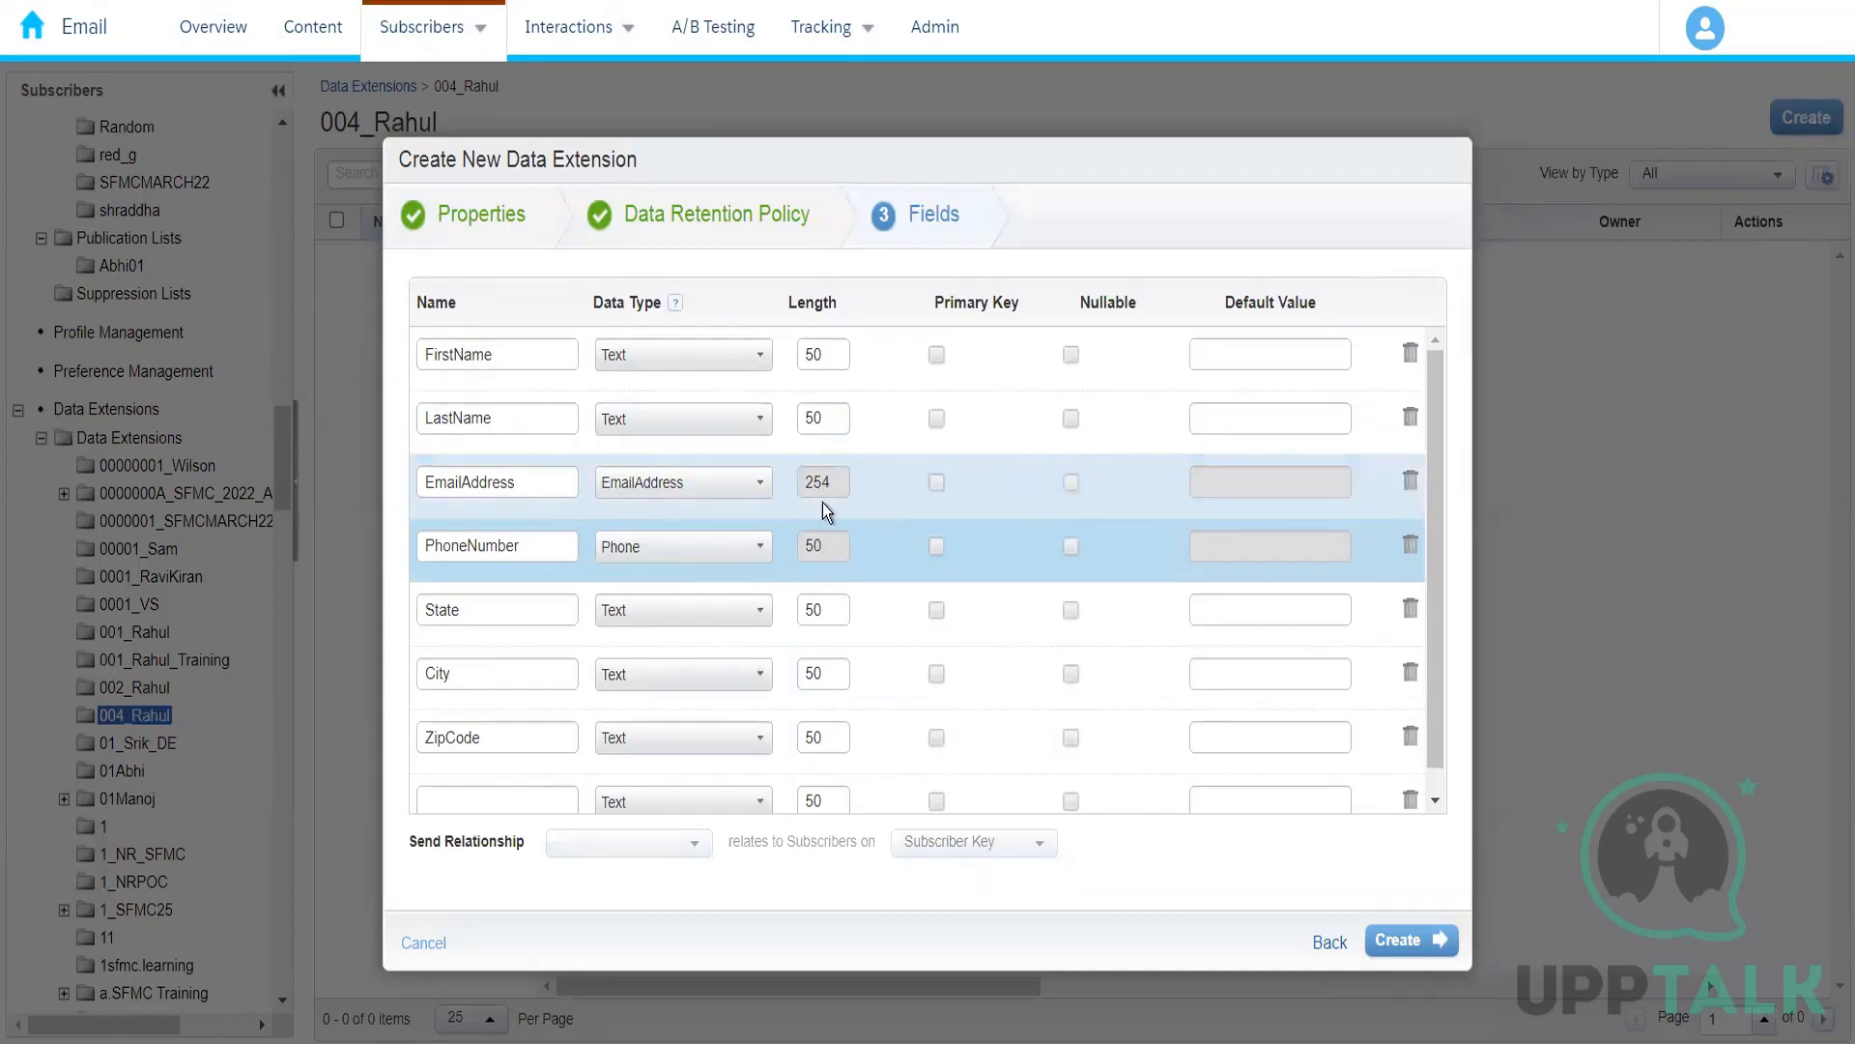
# Step: Set the length of the FirstName field to 4000
pyautogui.click(822, 356)
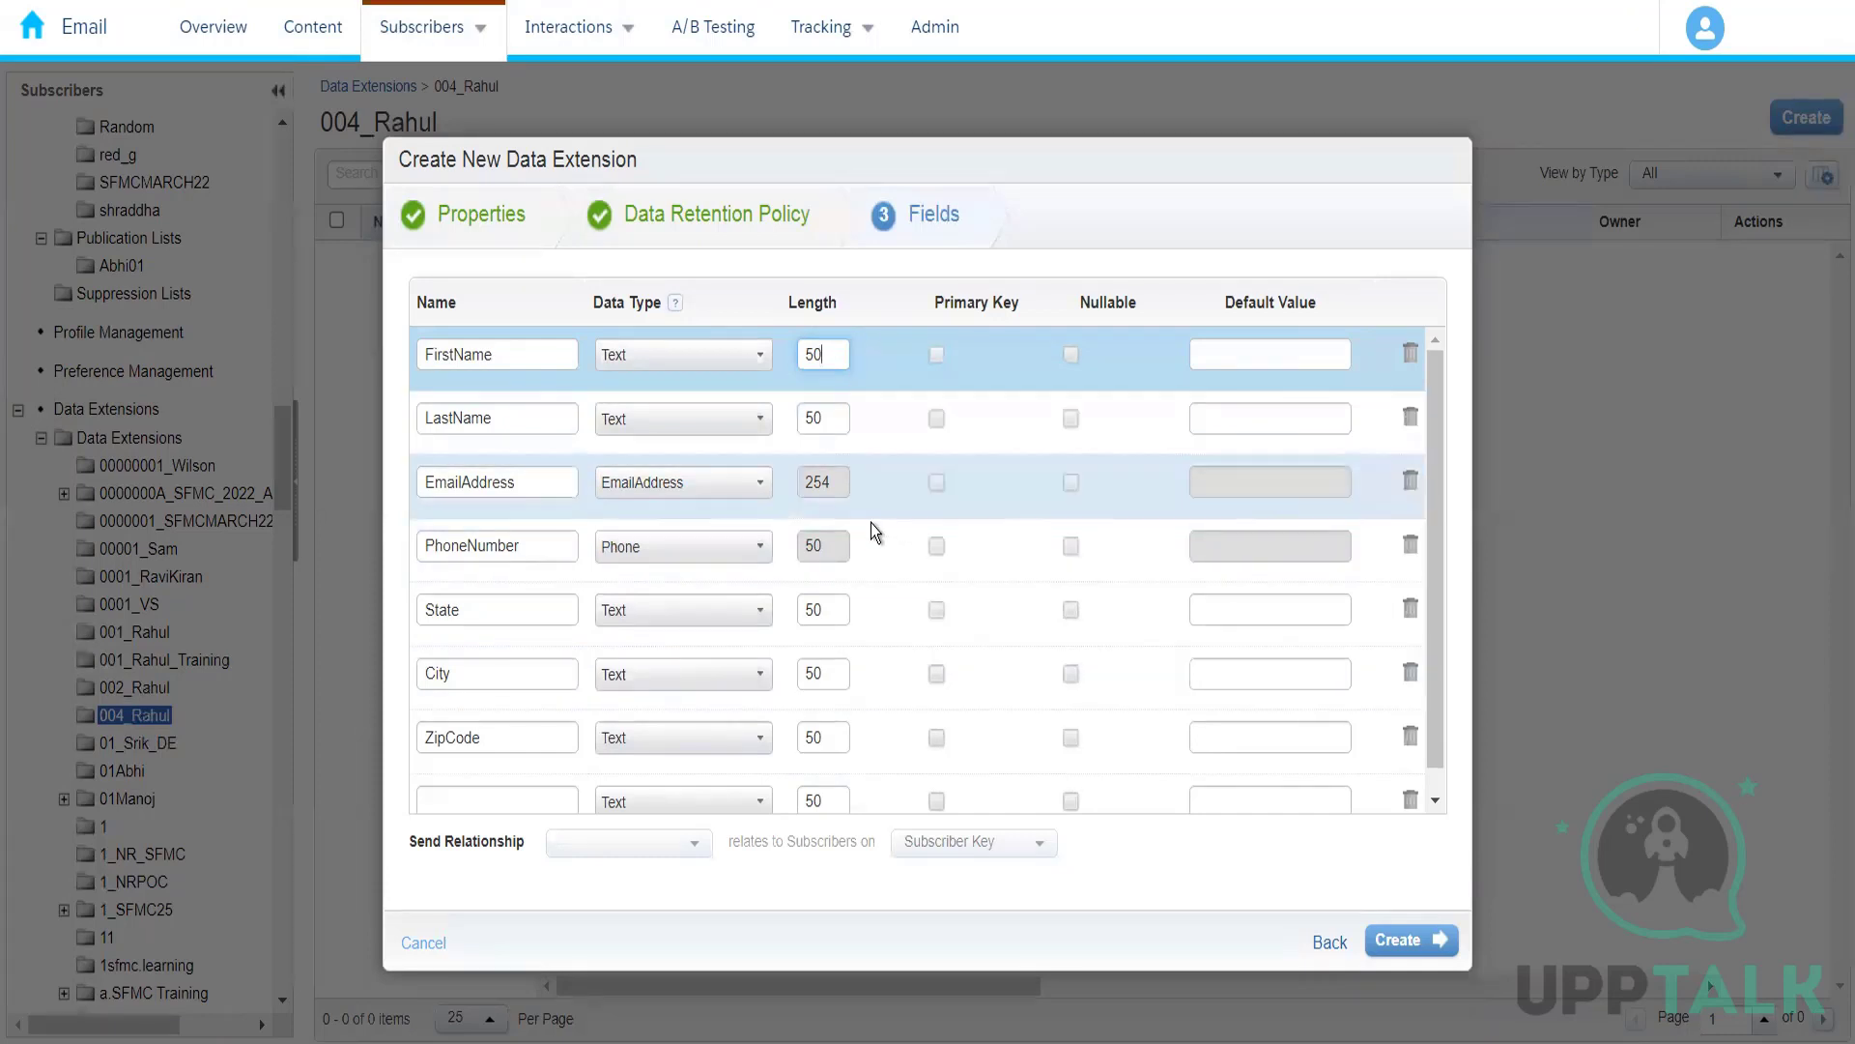
pyautogui.press('BackSpace')
pyautogui.press('BackSpace')
pyautogui.write('4000')
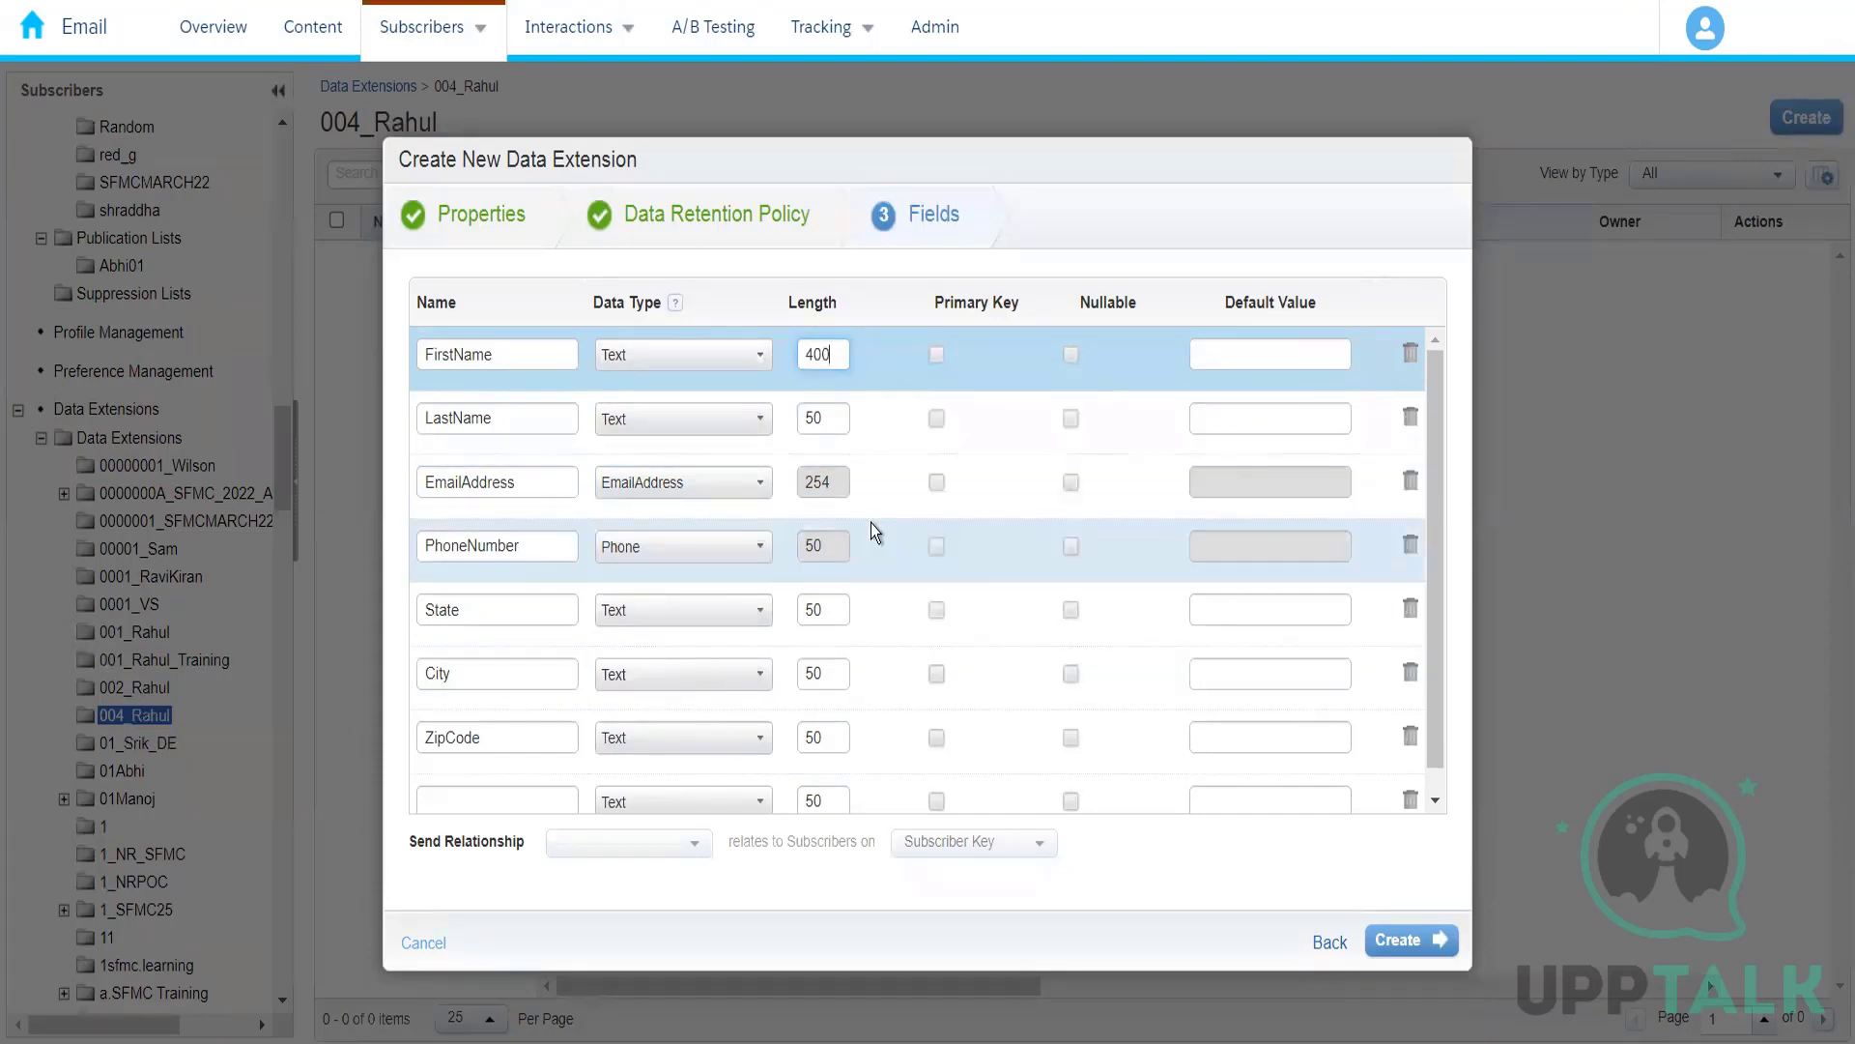
# Step: Try to set the length of the FirstName field to 5000
pyautogui.press('BackSpace')
pyautogui.press('BackSpace')
pyautogui.press('BackSpace')
pyautogui.press('BackSpace')
pyautogui.write('5000')
pyautogui.click(1053, 225)
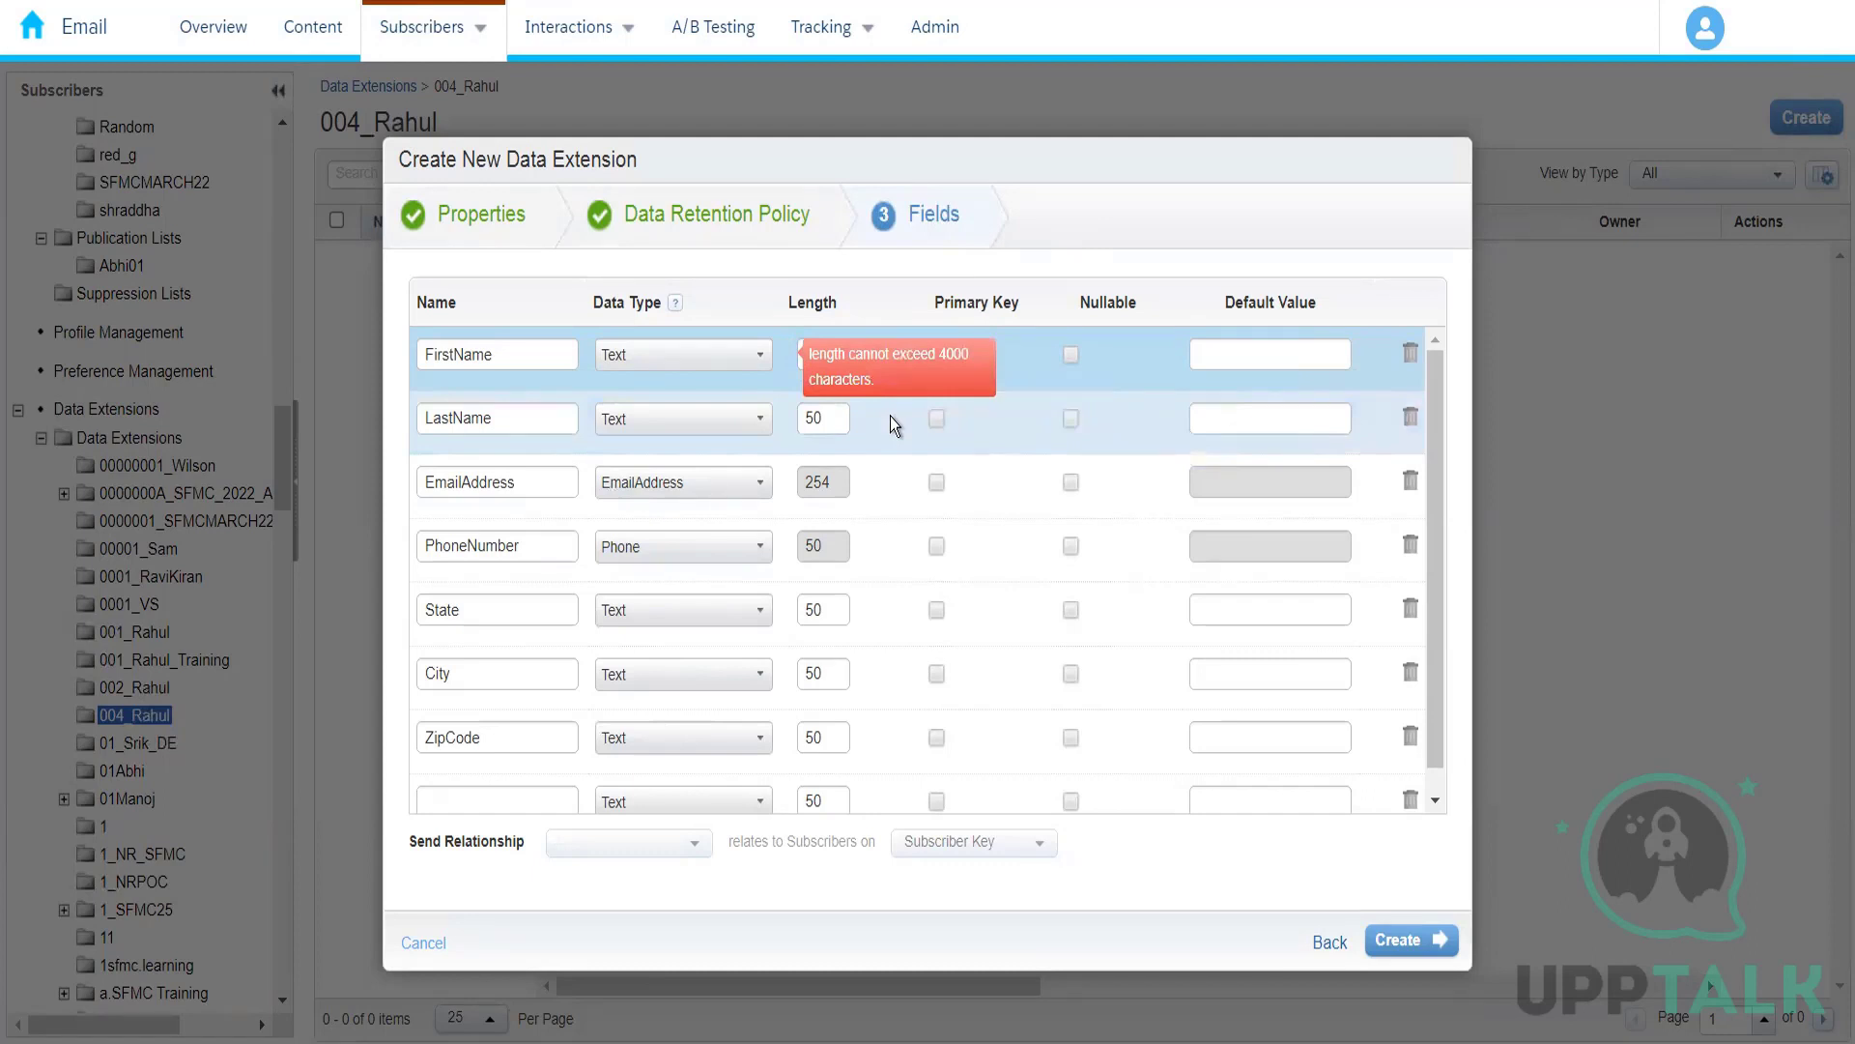
pyautogui.click(815, 418)
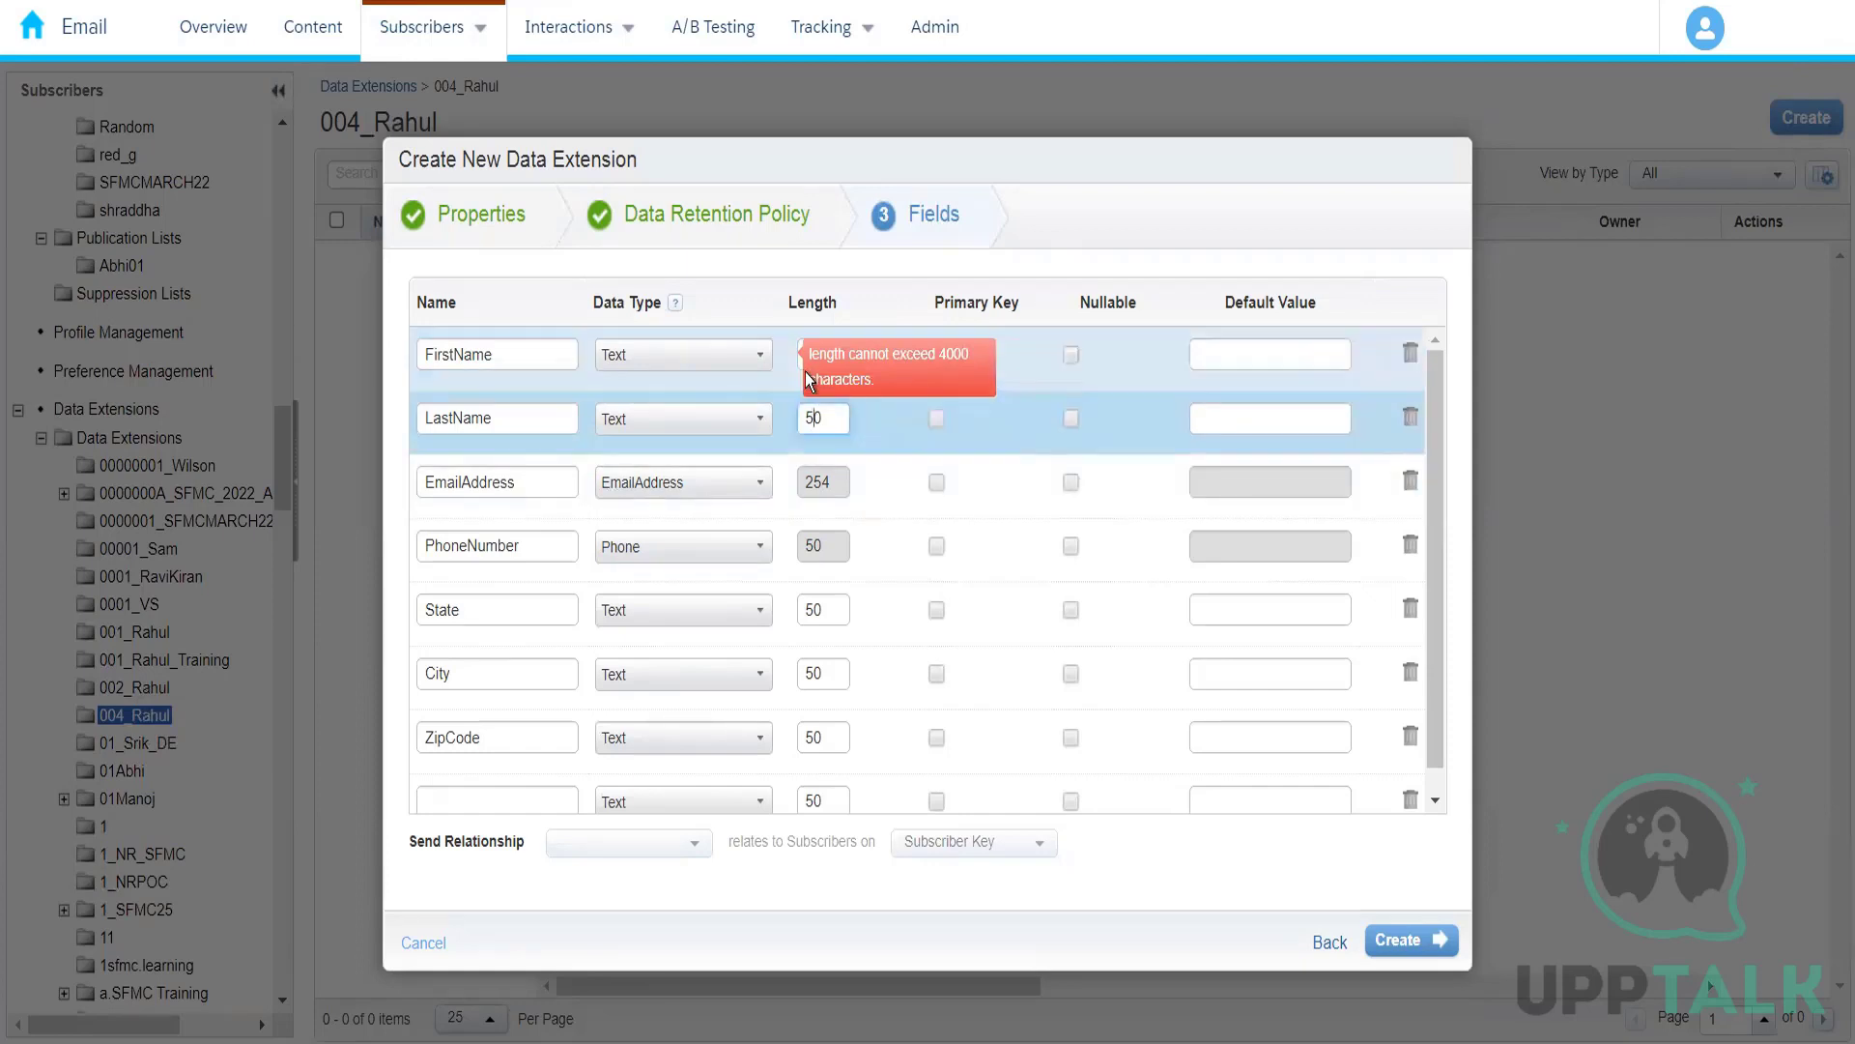
pyautogui.click(798, 362)
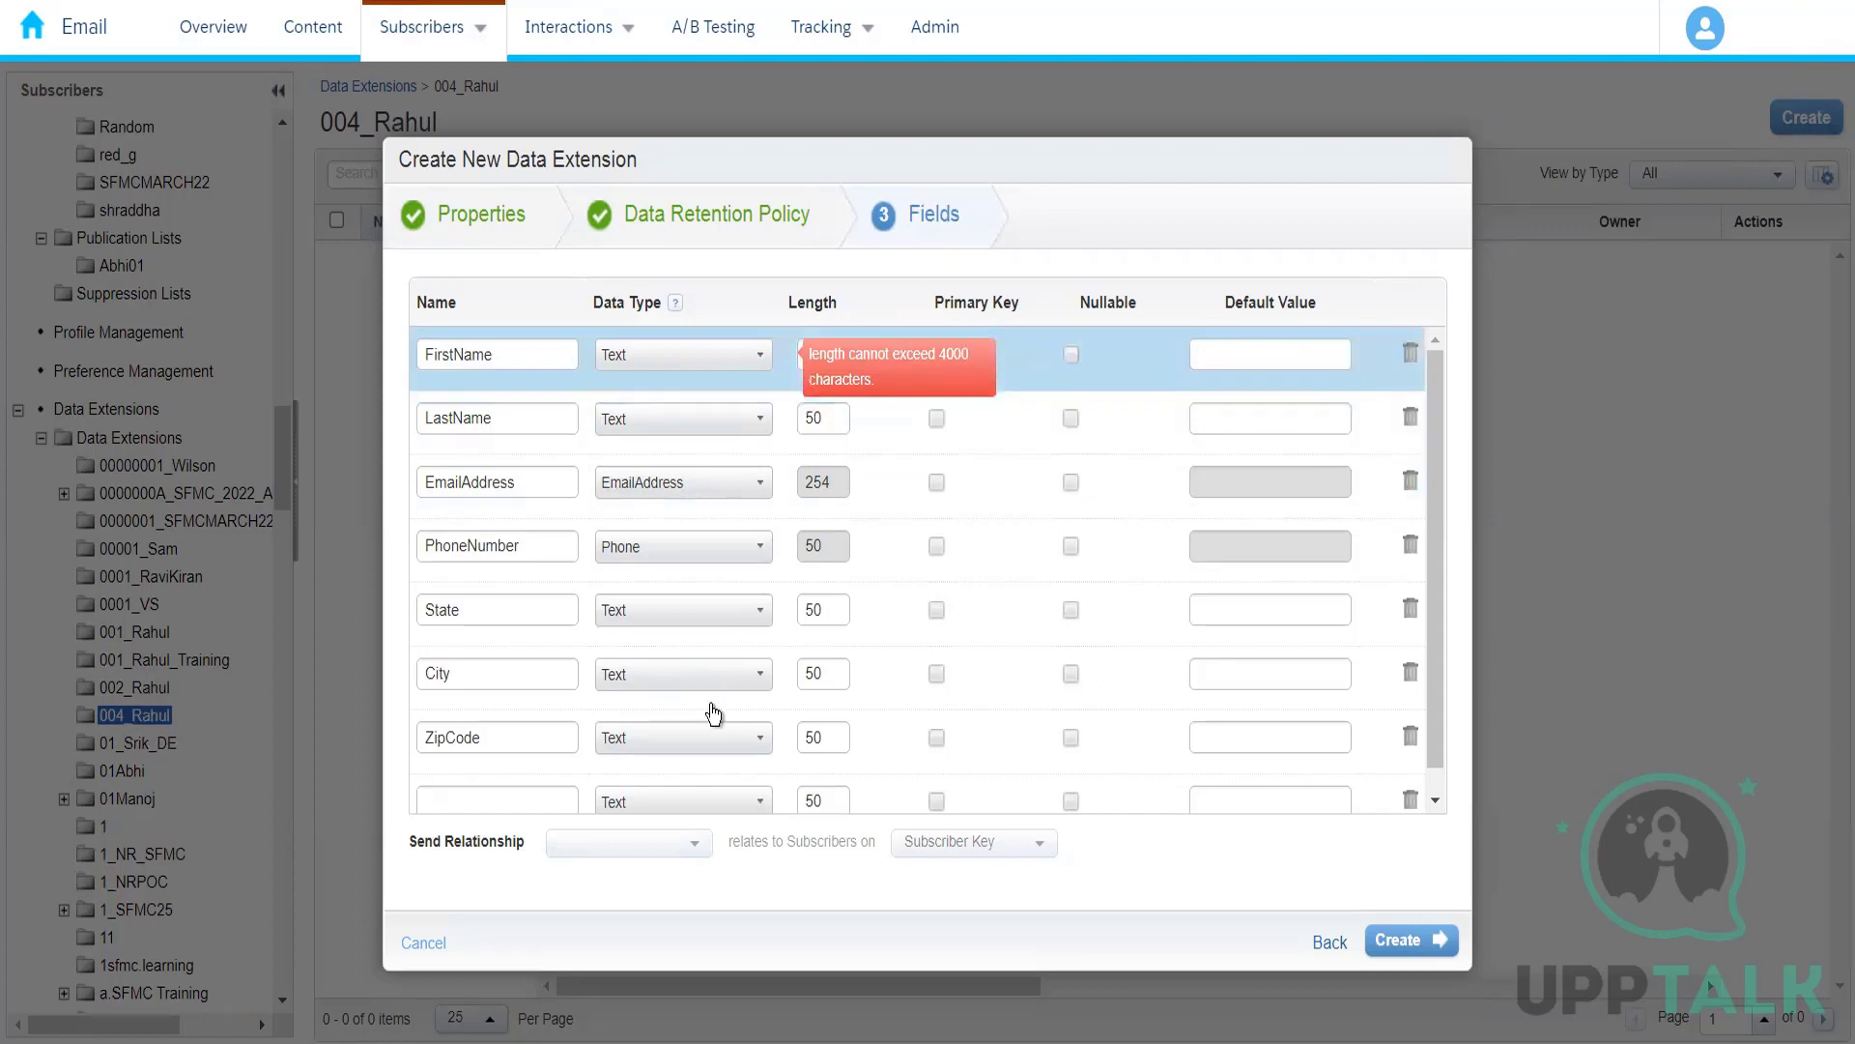
# Step: Set the data type of the ZipCode field to Number
pyautogui.click(690, 747)
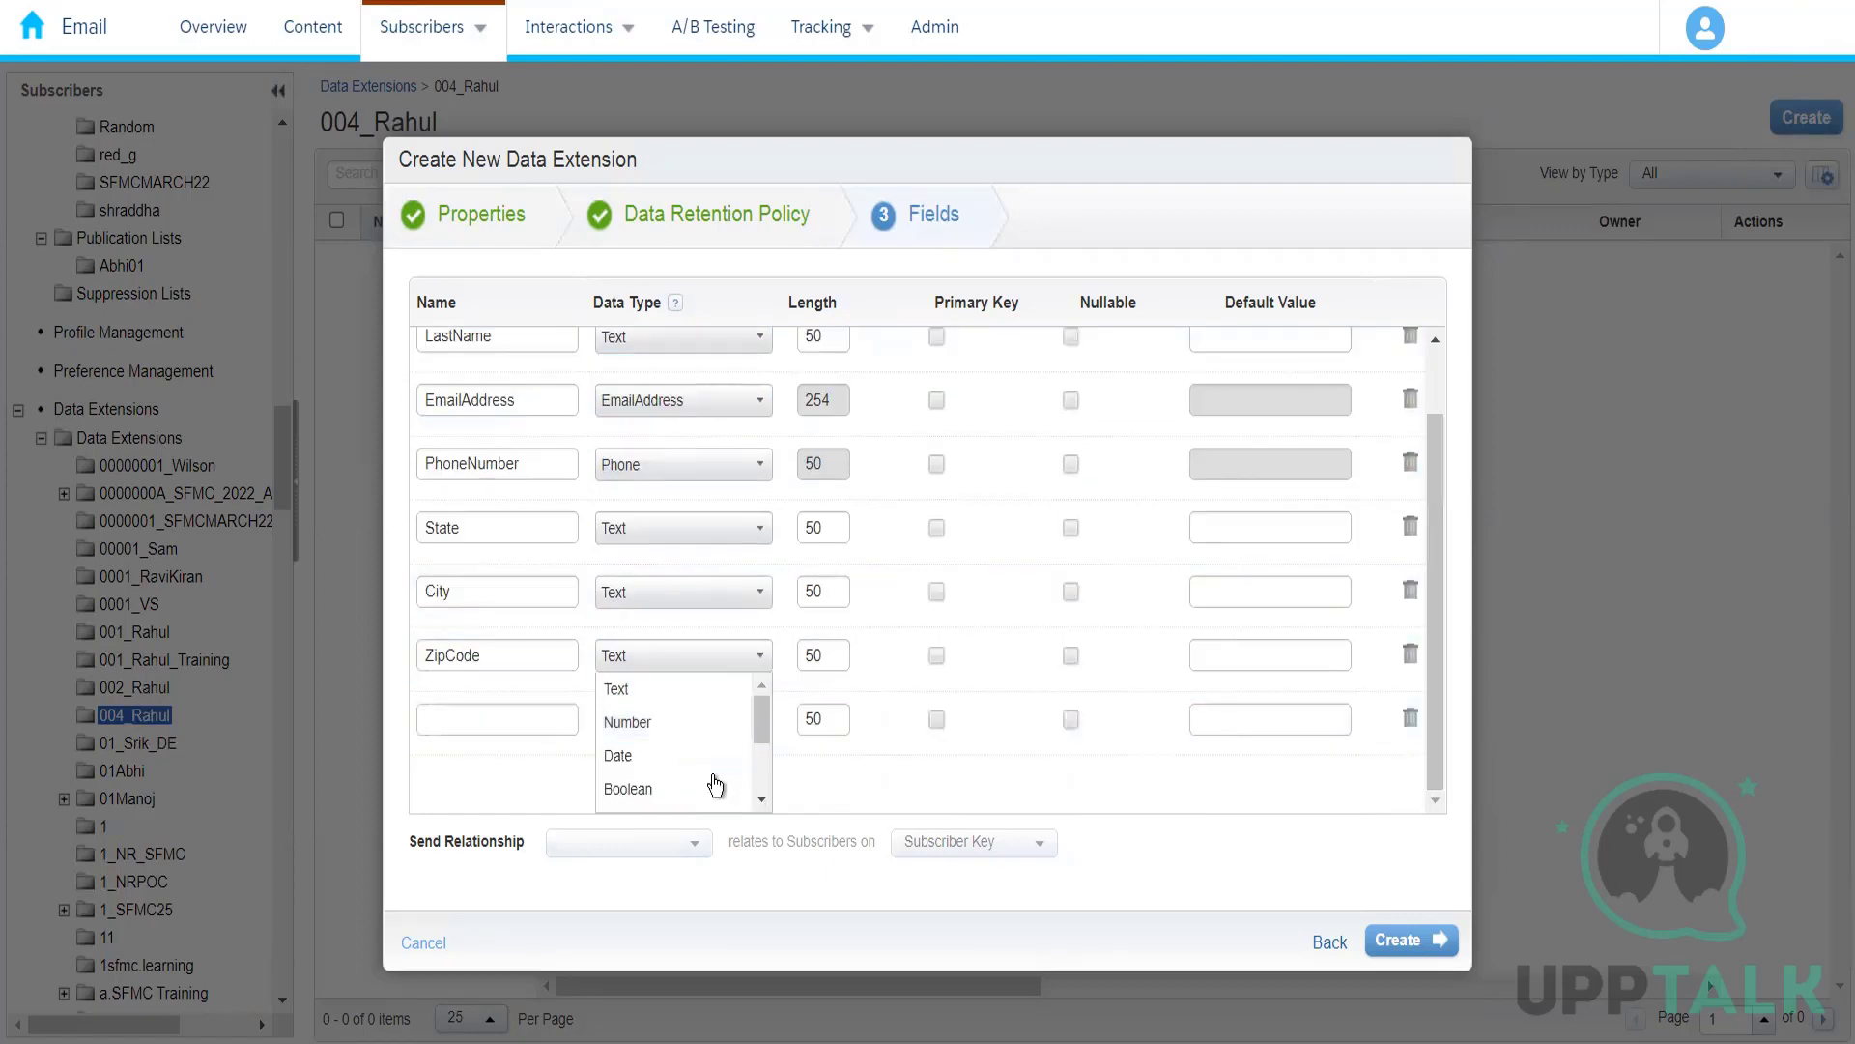
pyautogui.click(758, 731)
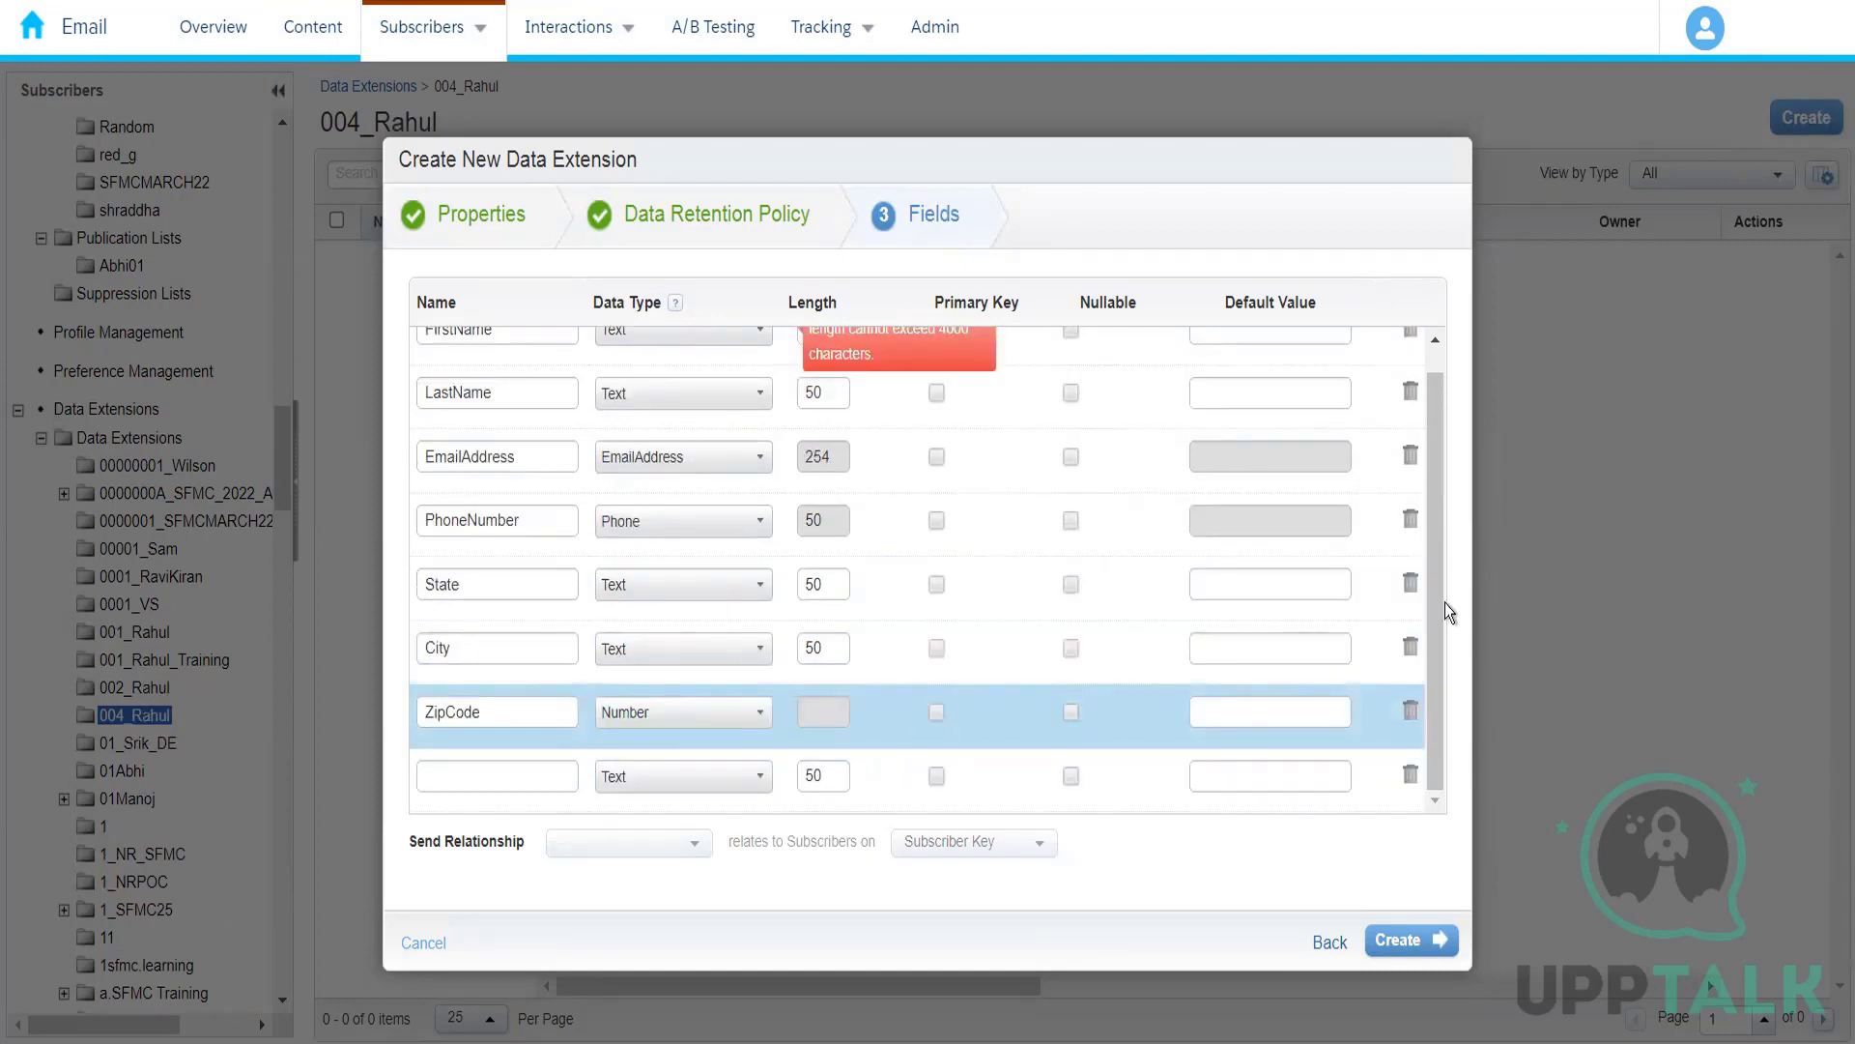
pyautogui.scroll(1, 1435, 609)
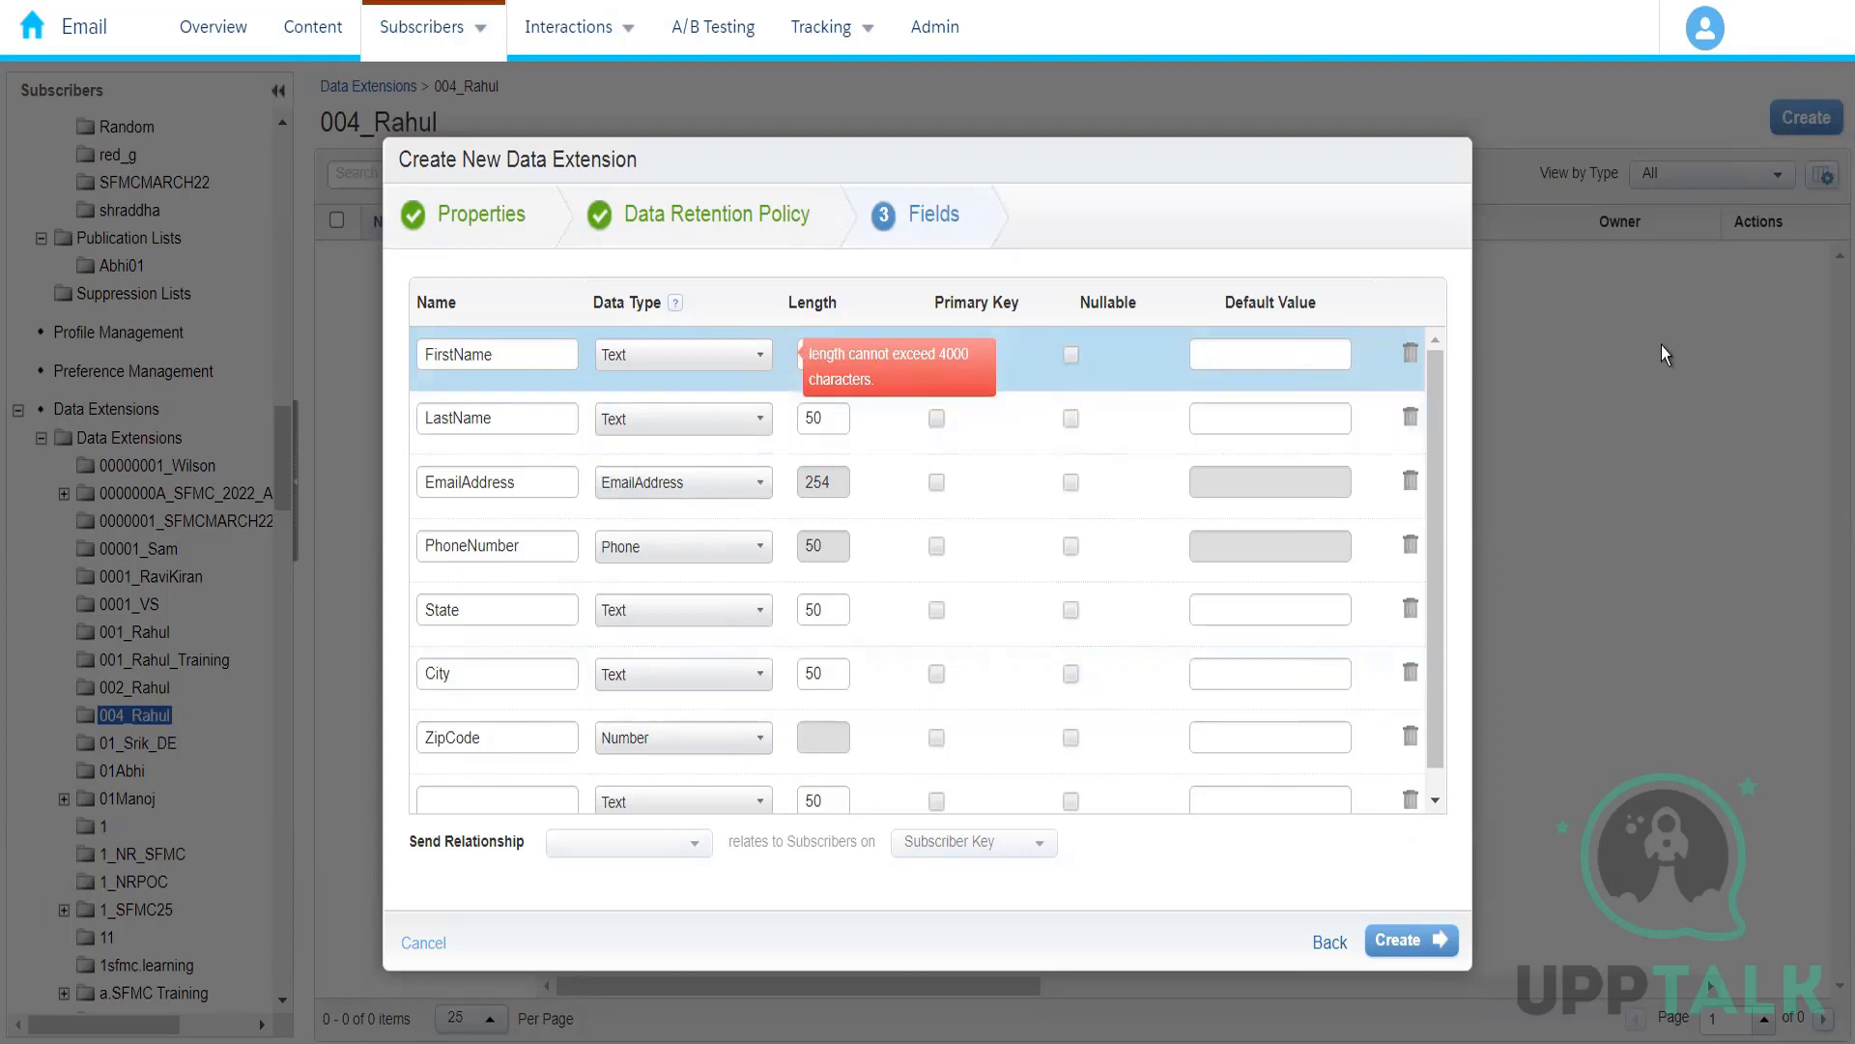
pyautogui.click(1831, 2)
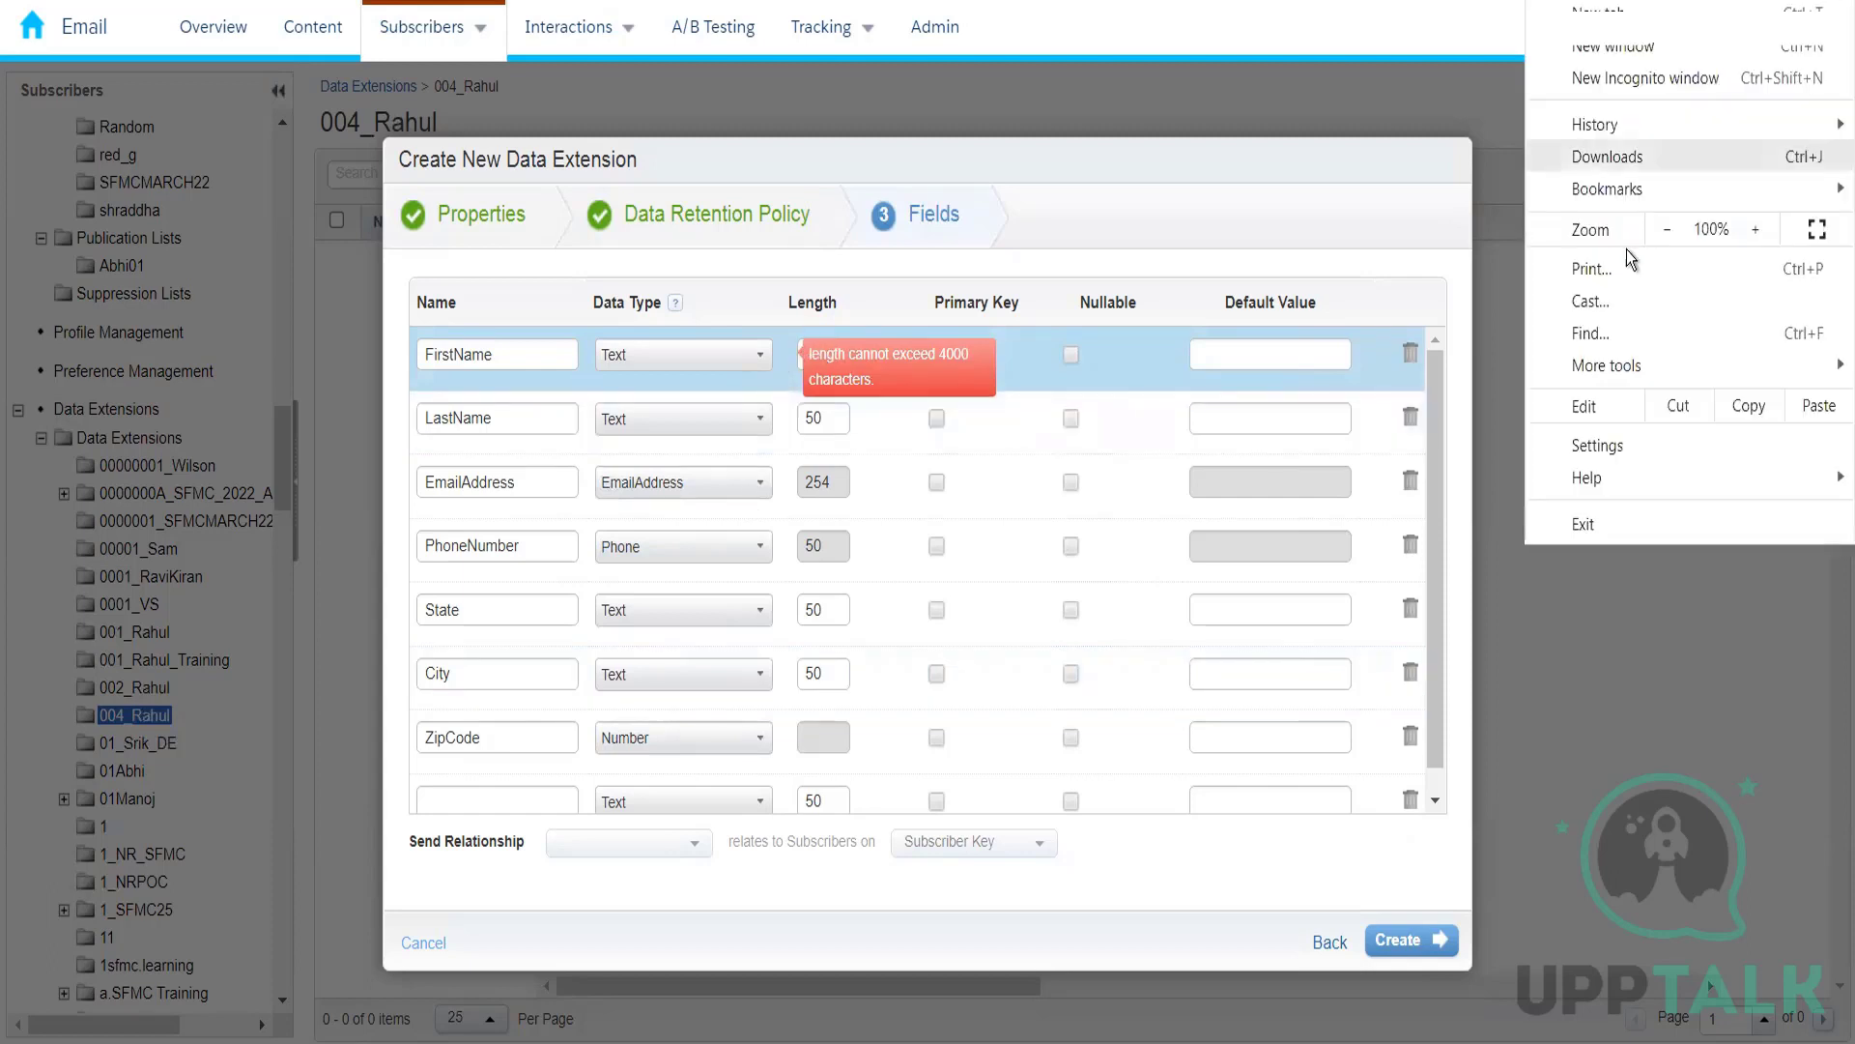
pyautogui.click(1660, 232)
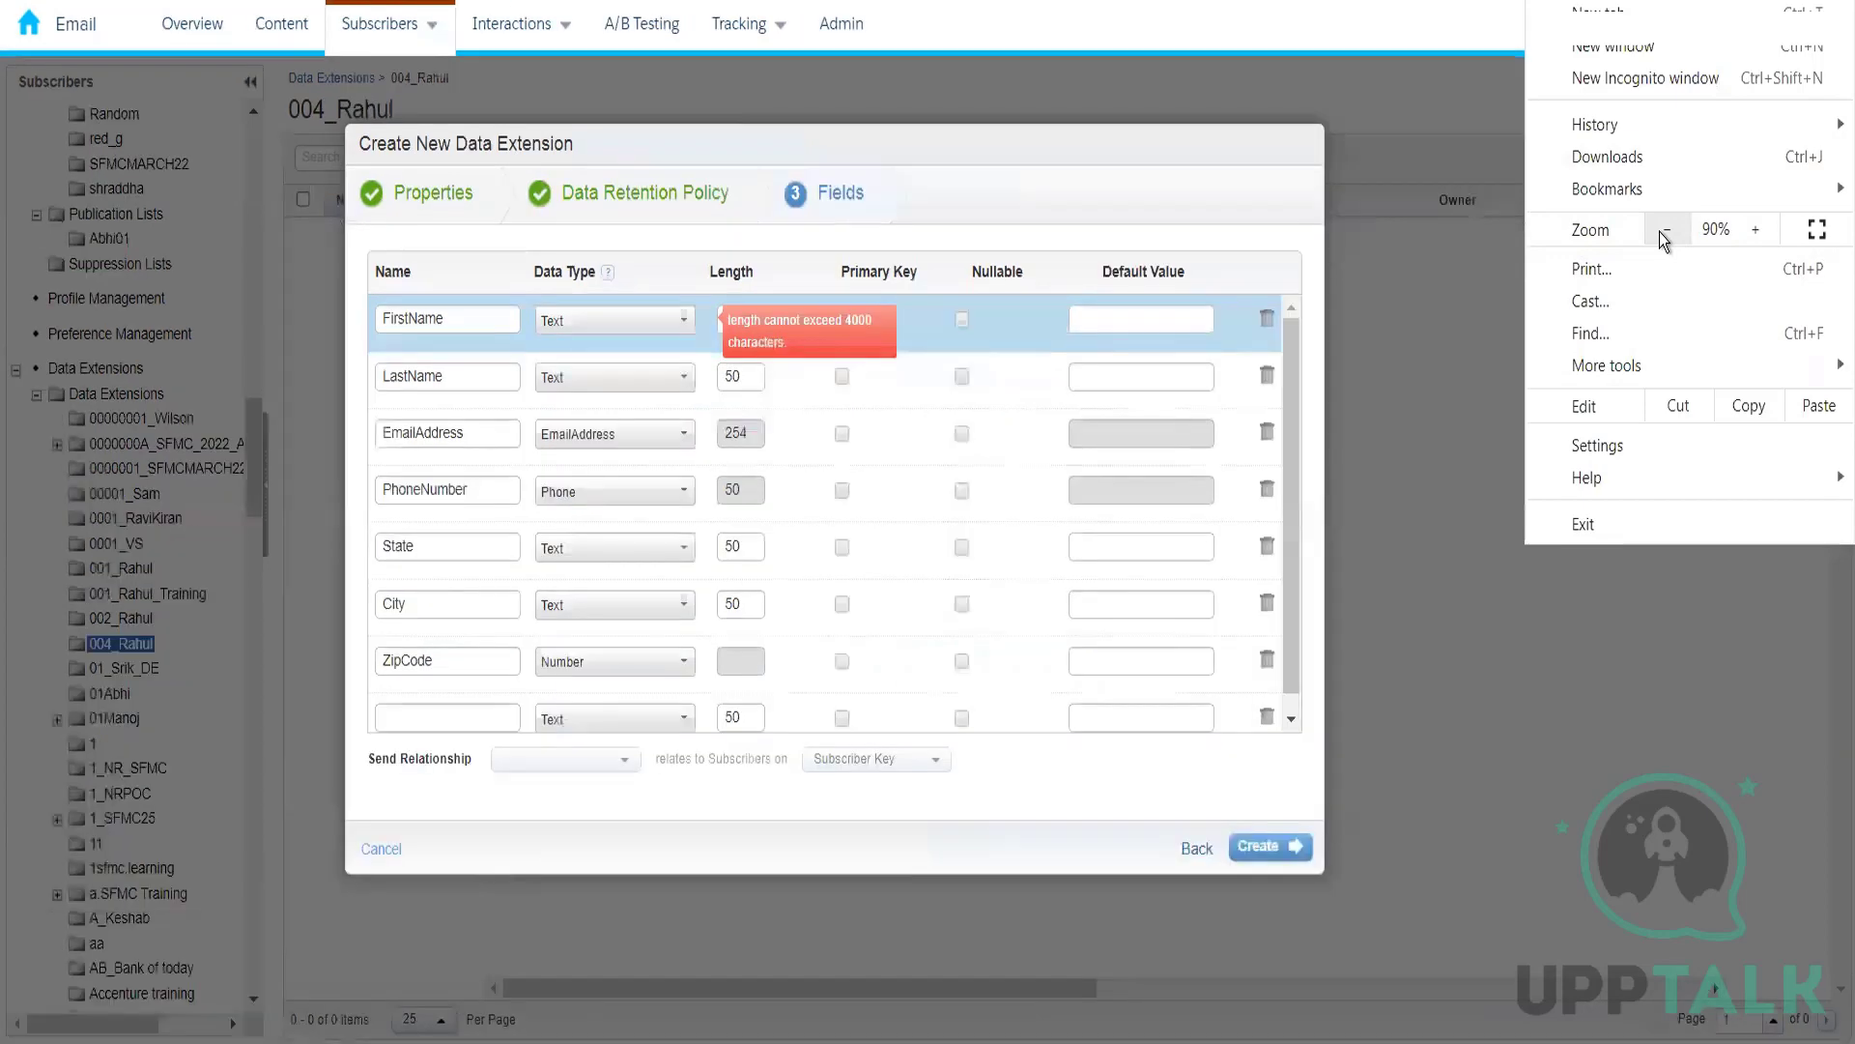
pyautogui.click(1751, 232)
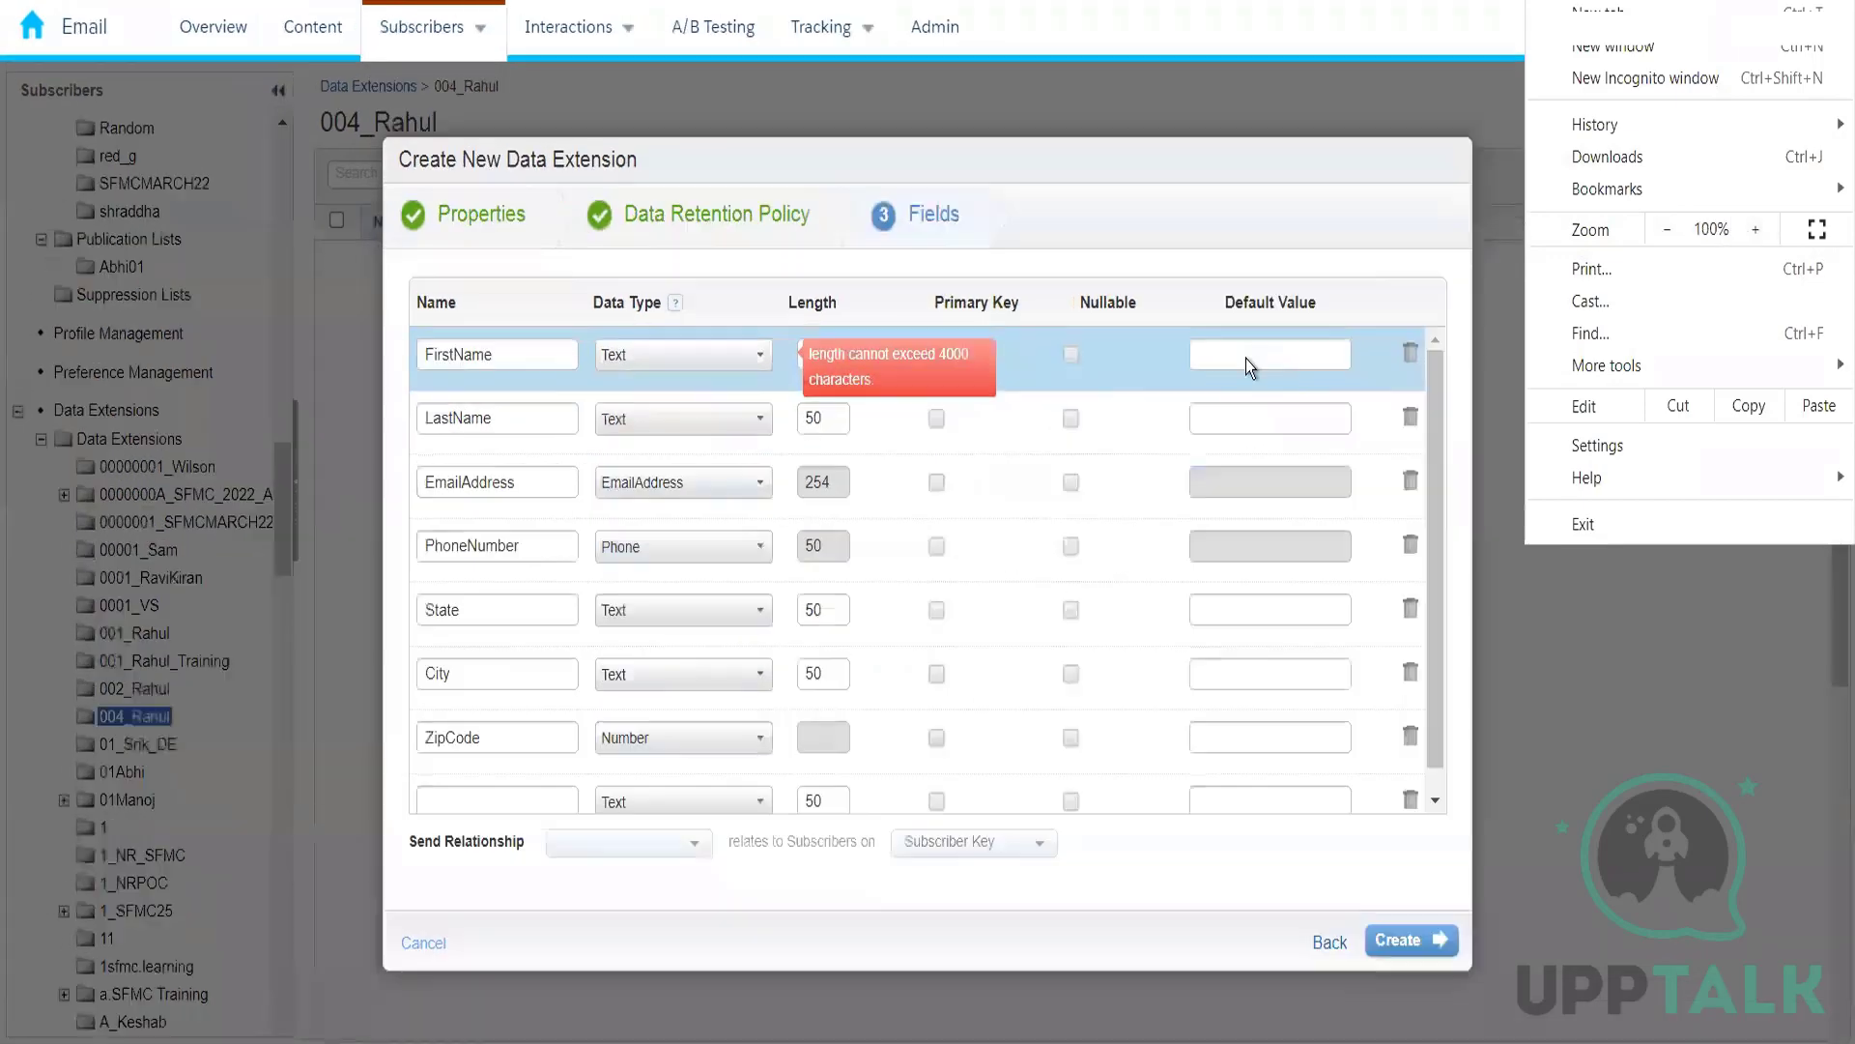
pyautogui.click(1234, 353)
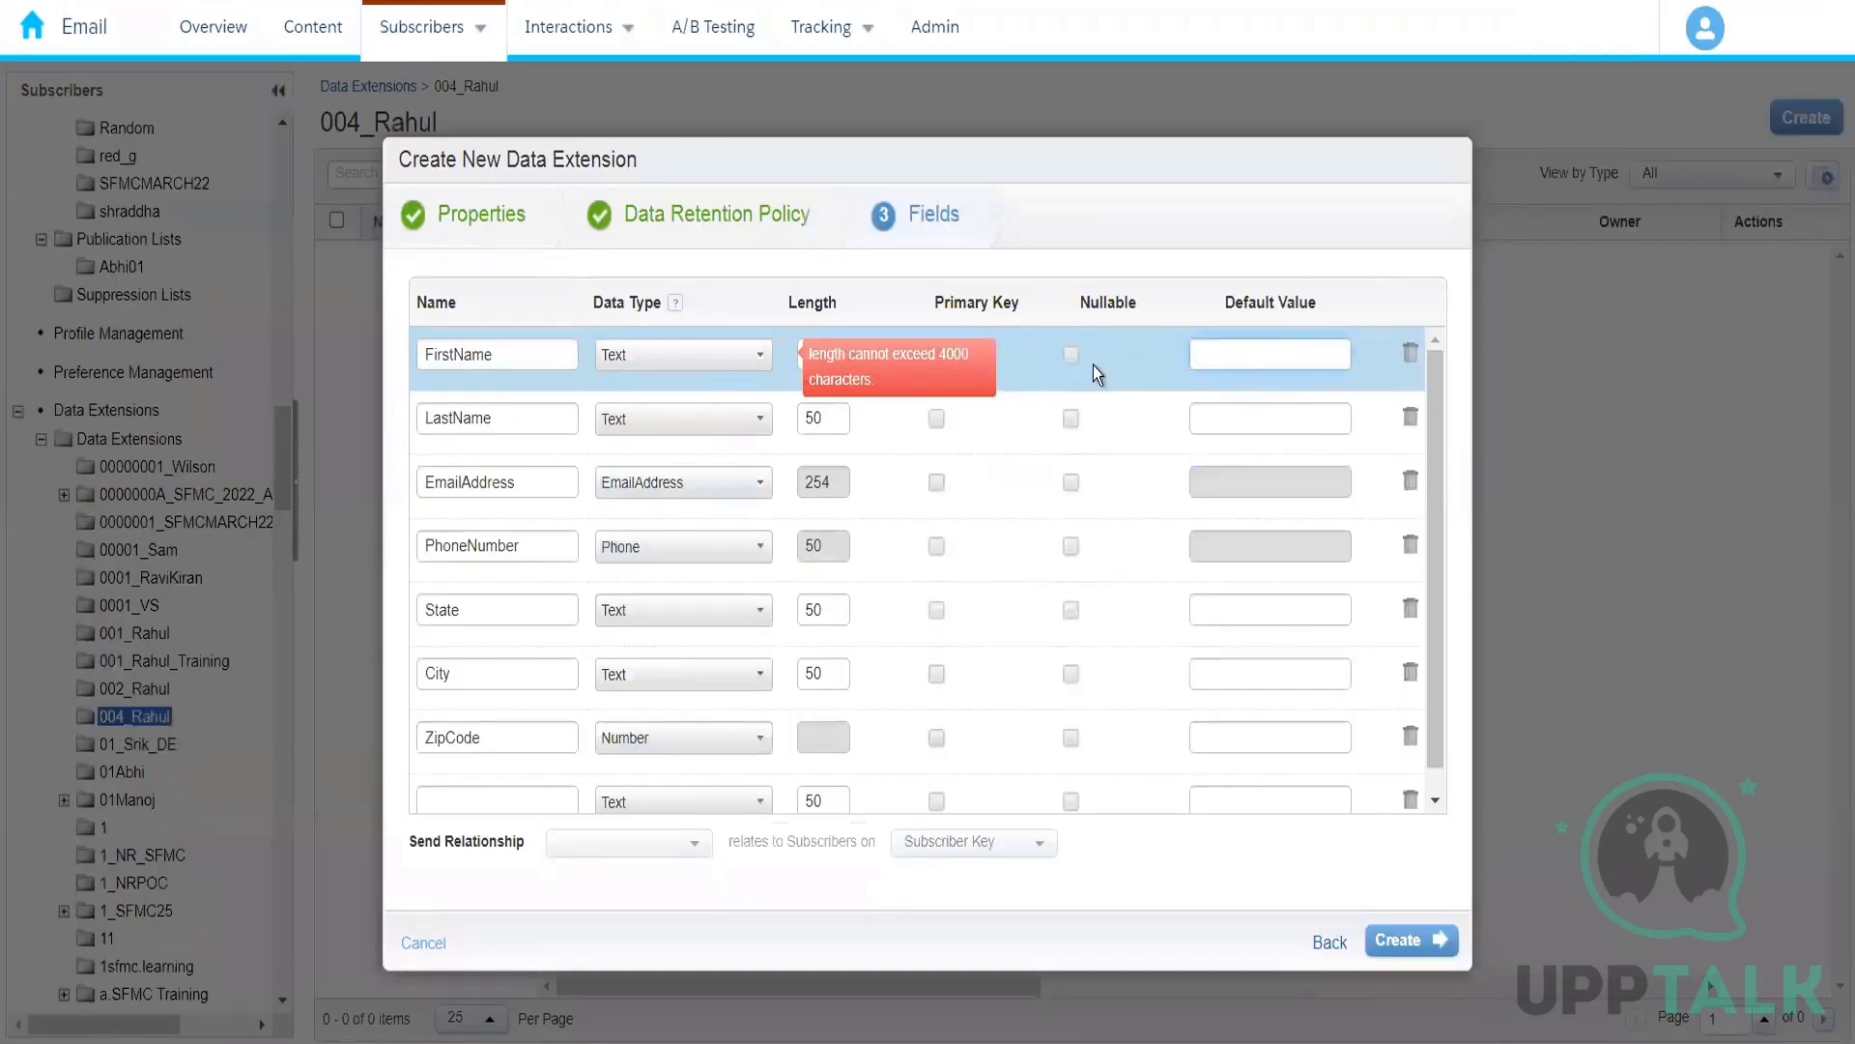
# Step: Switch the FirstName field's data type to Number and back to Text, and set its length to 50
pyautogui.click(758, 362)
pyautogui.click(703, 418)
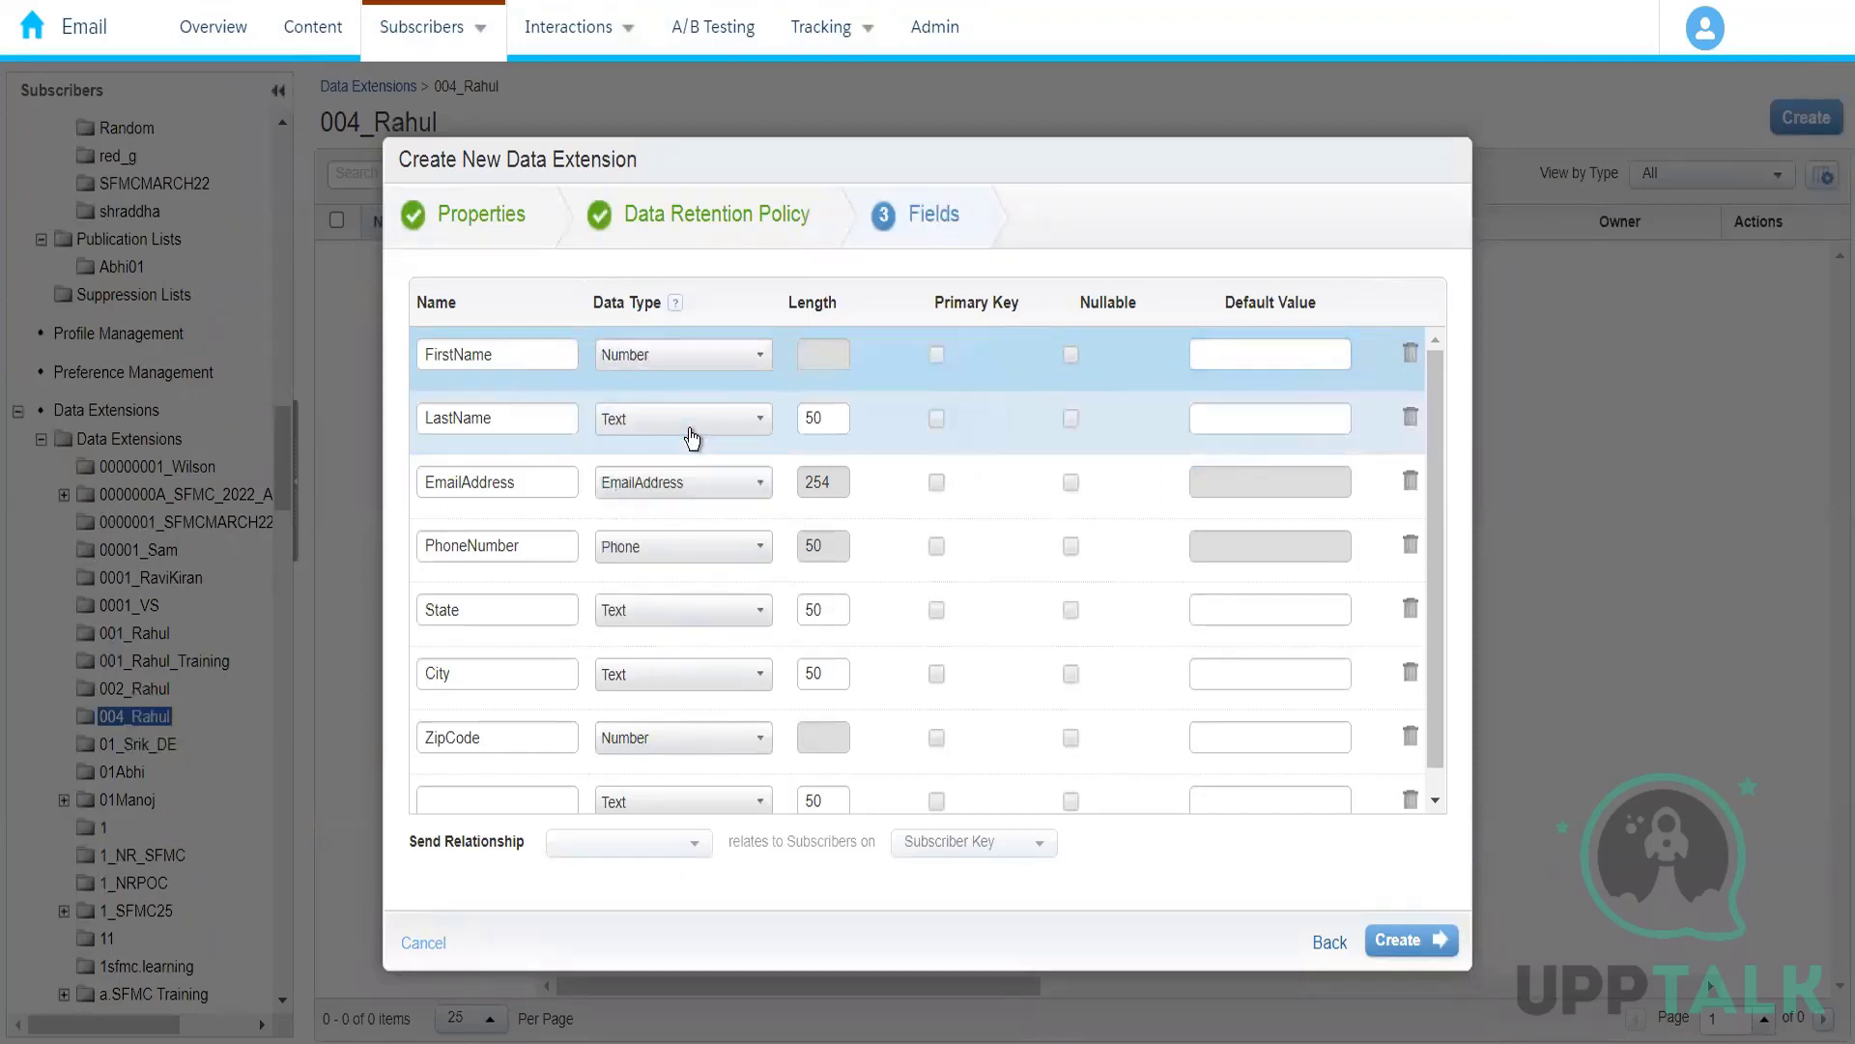
pyautogui.click(732, 358)
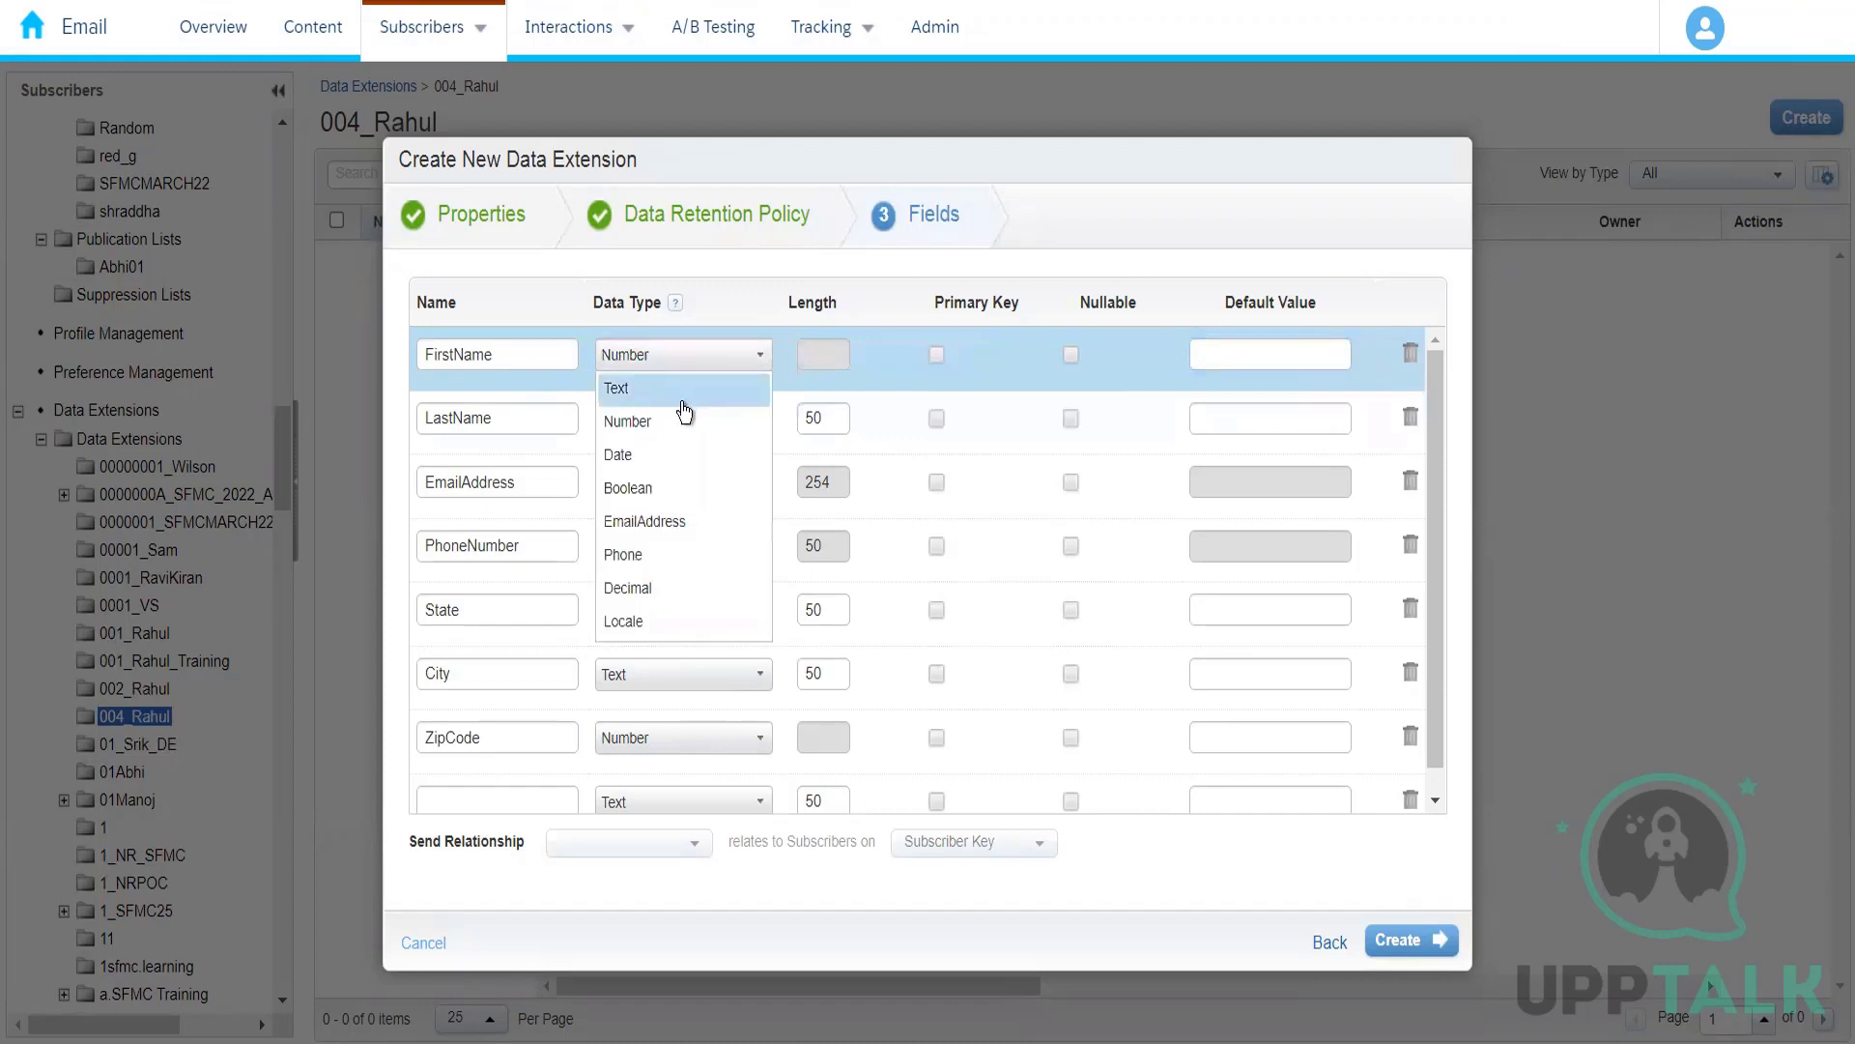
pyautogui.click(710, 355)
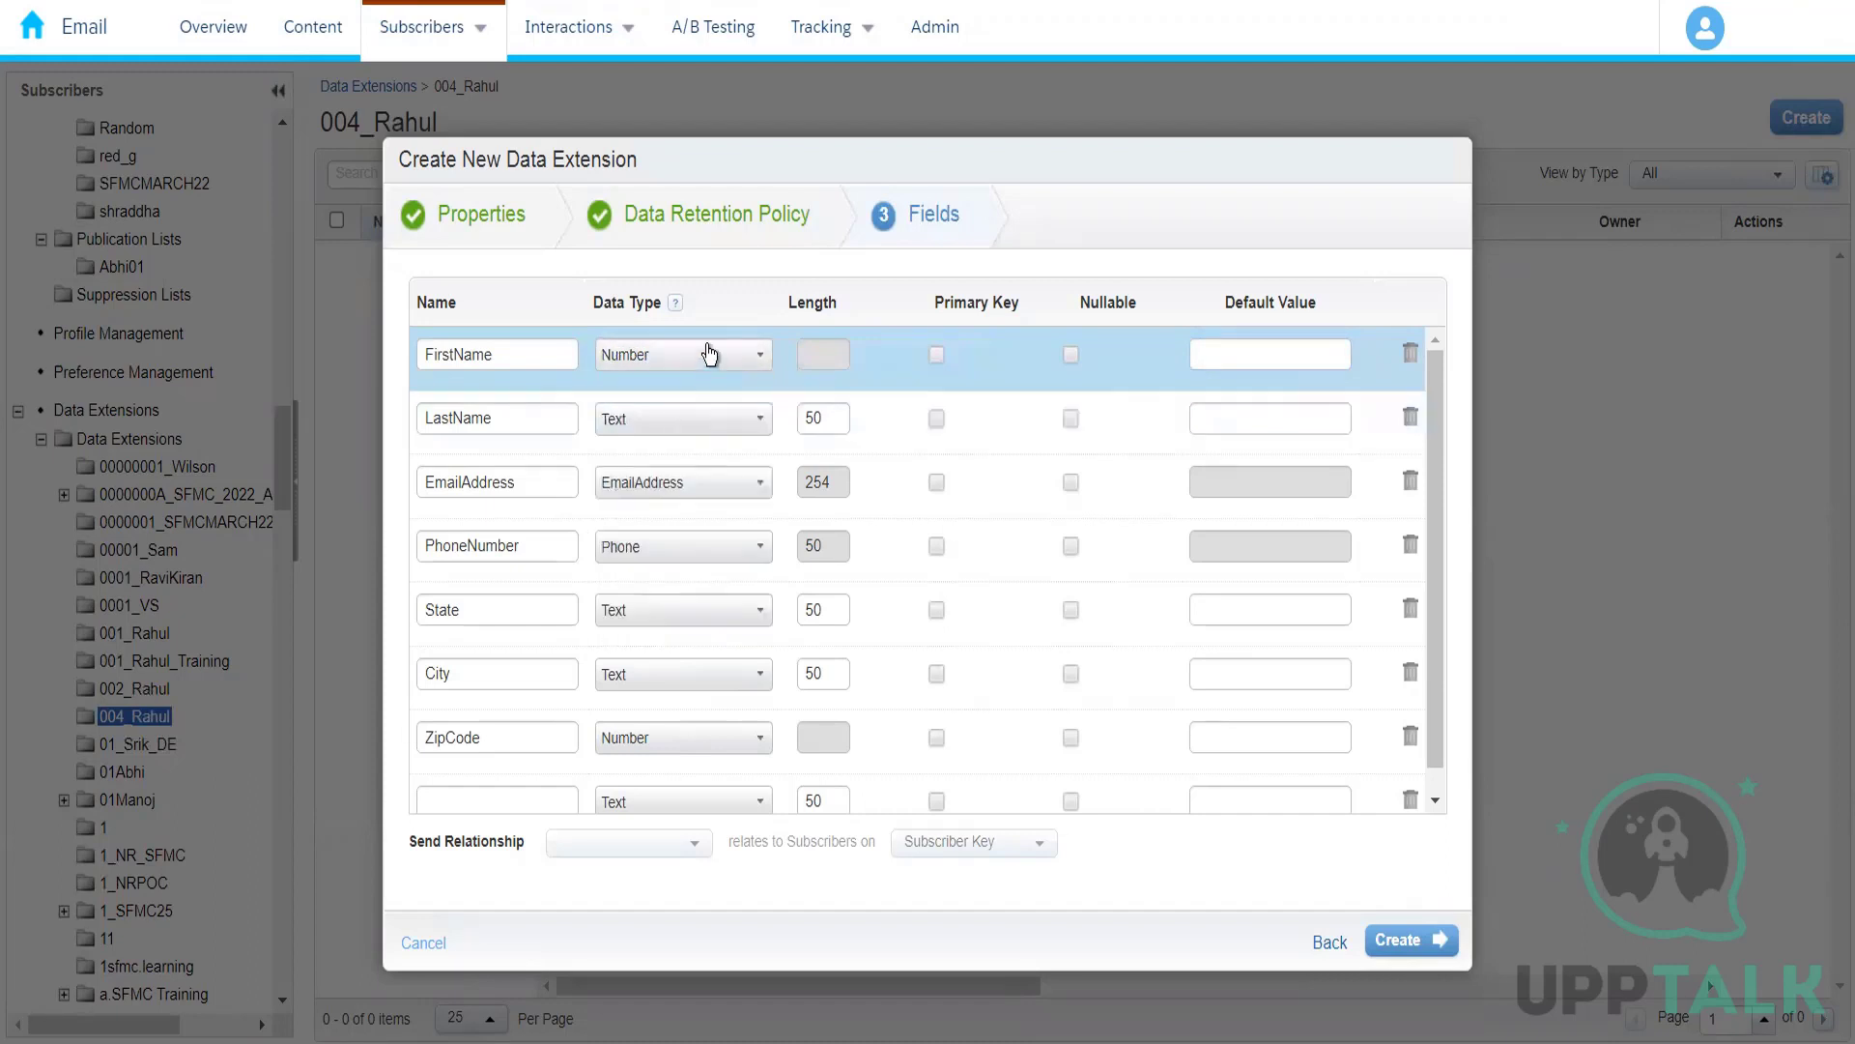
pyautogui.click(710, 354)
pyautogui.click(740, 389)
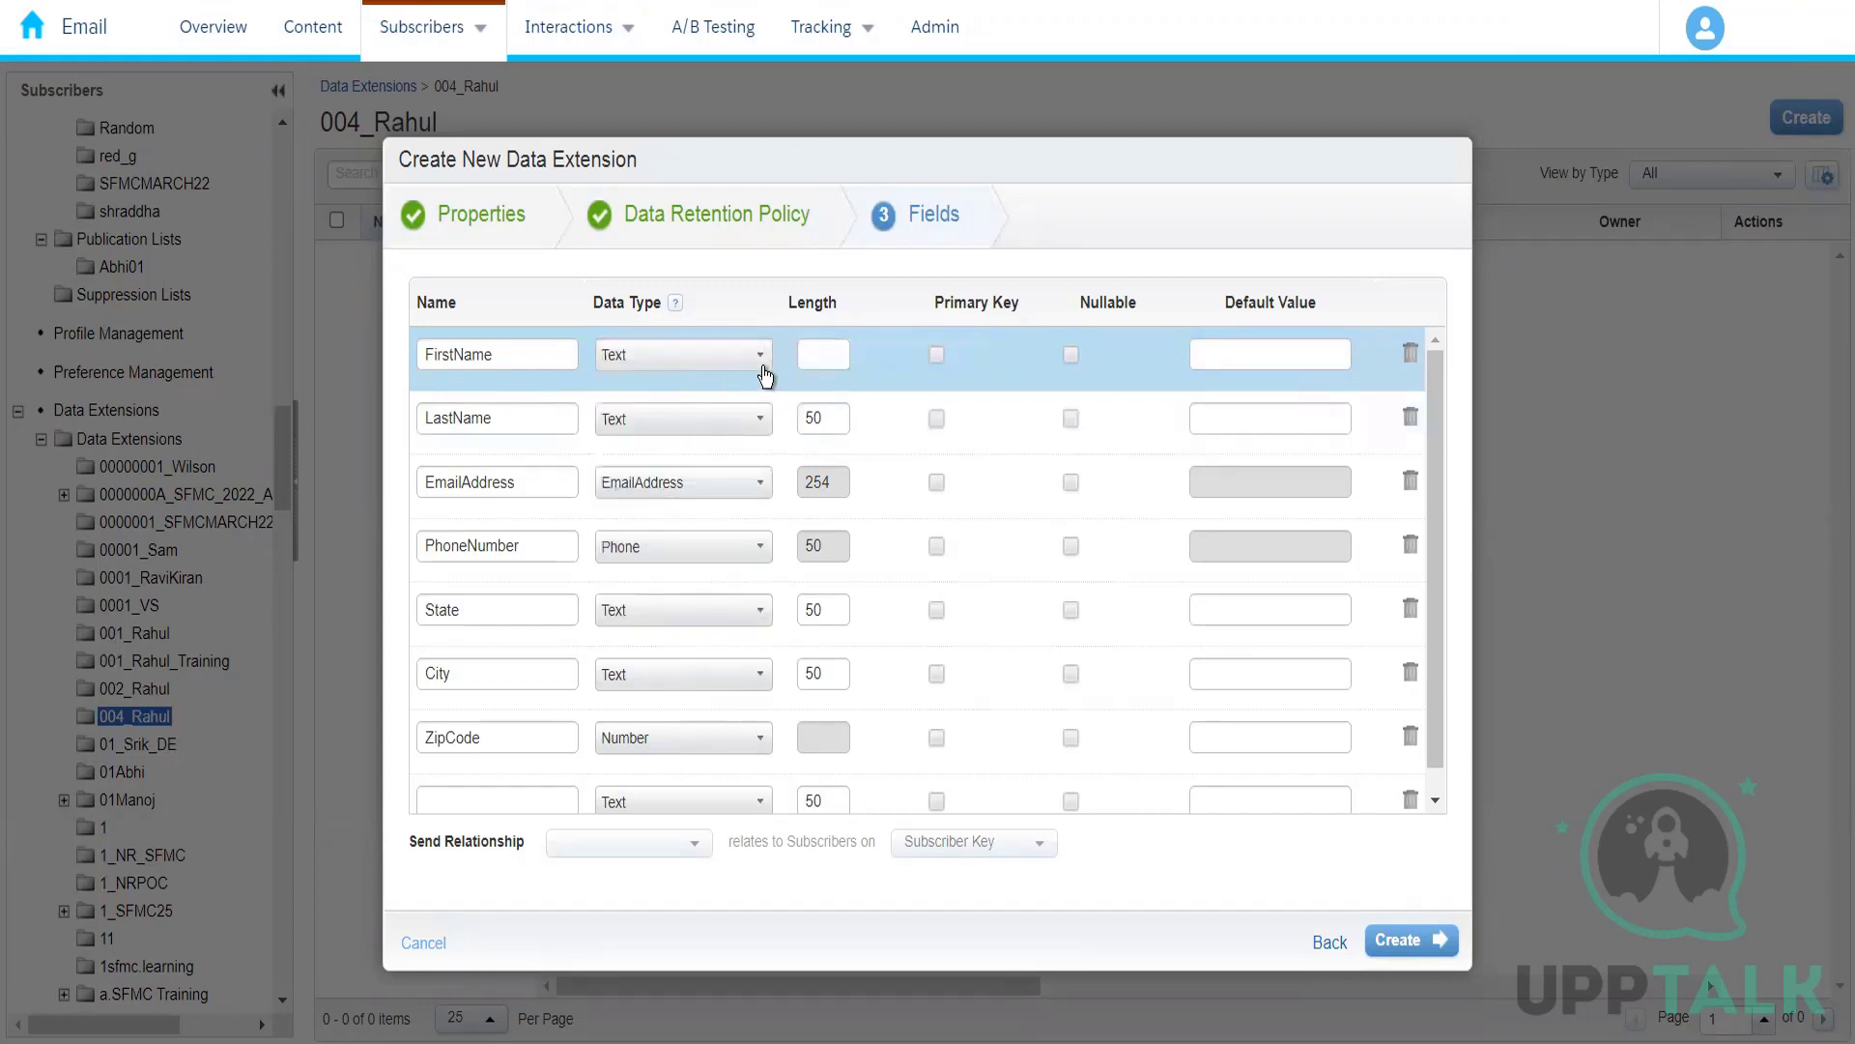
pyautogui.click(809, 354)
pyautogui.write('50')
pyautogui.click(827, 619)
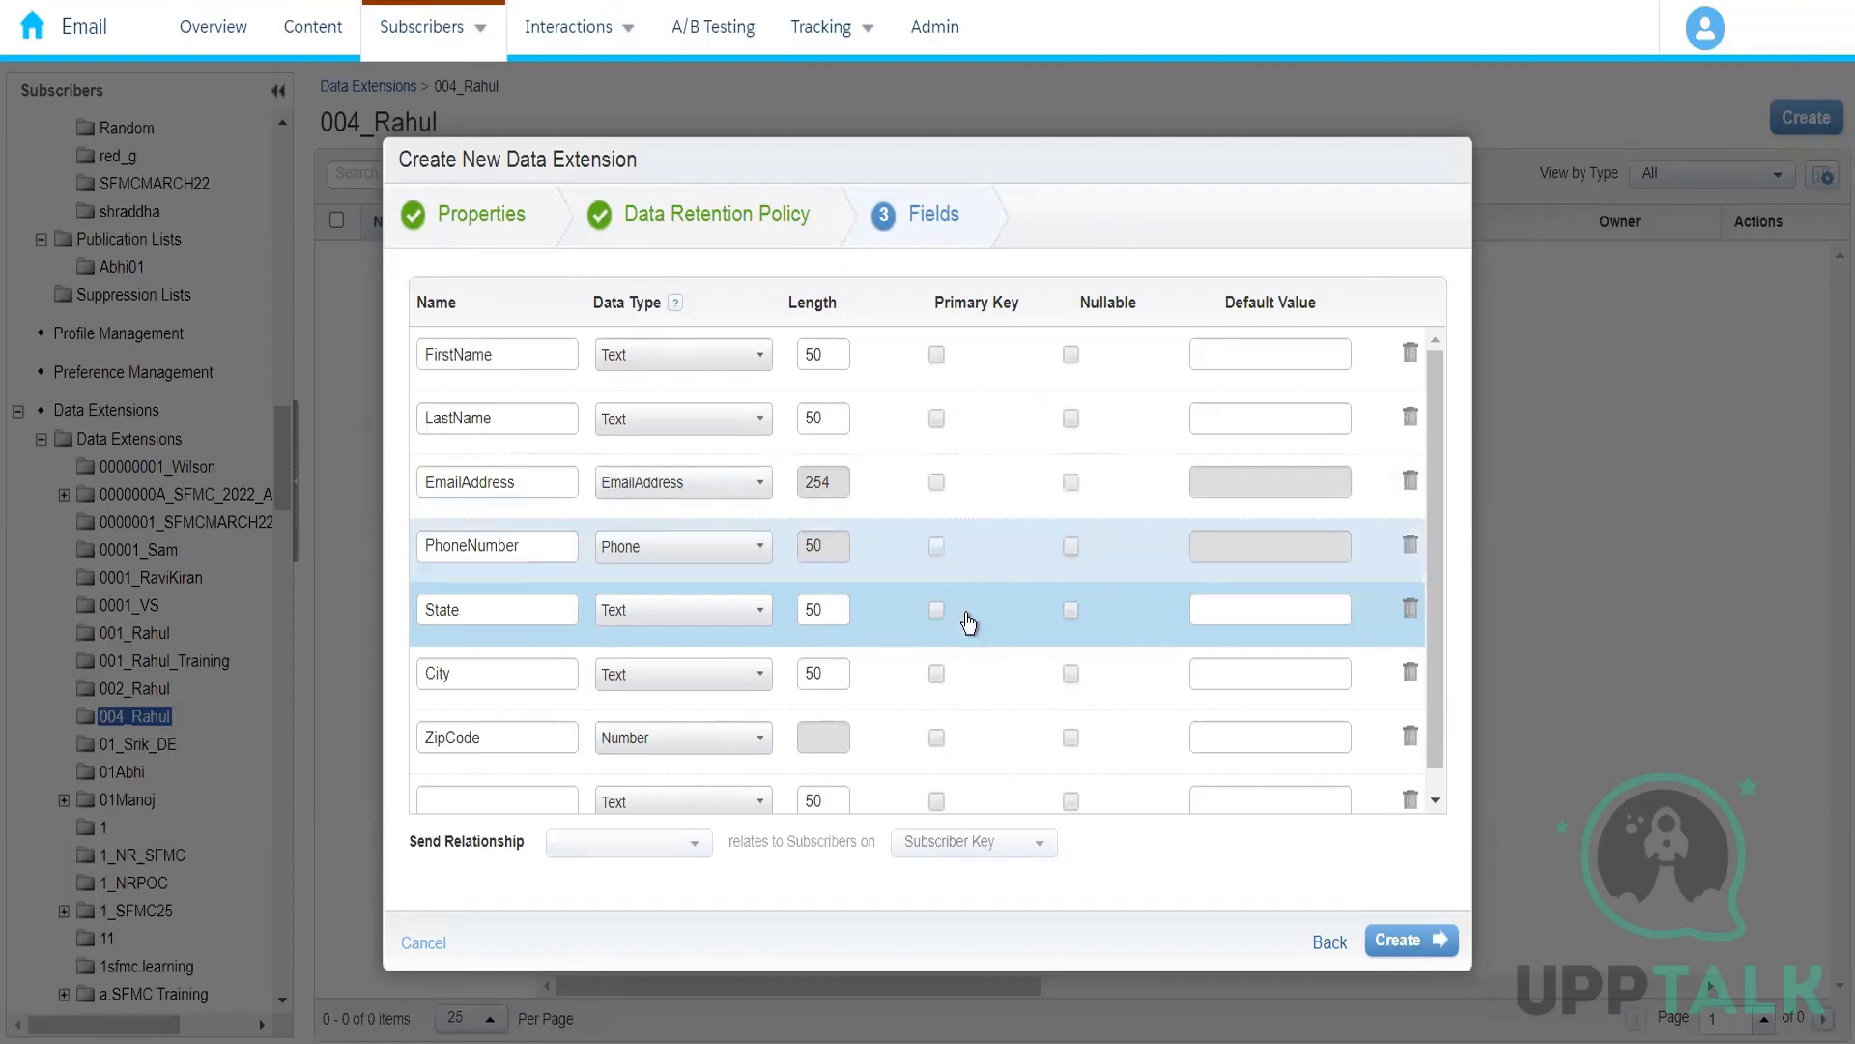
# Step: Add a field named CustomerId with data type Text and make it the primary key
pyautogui.click(466, 803)
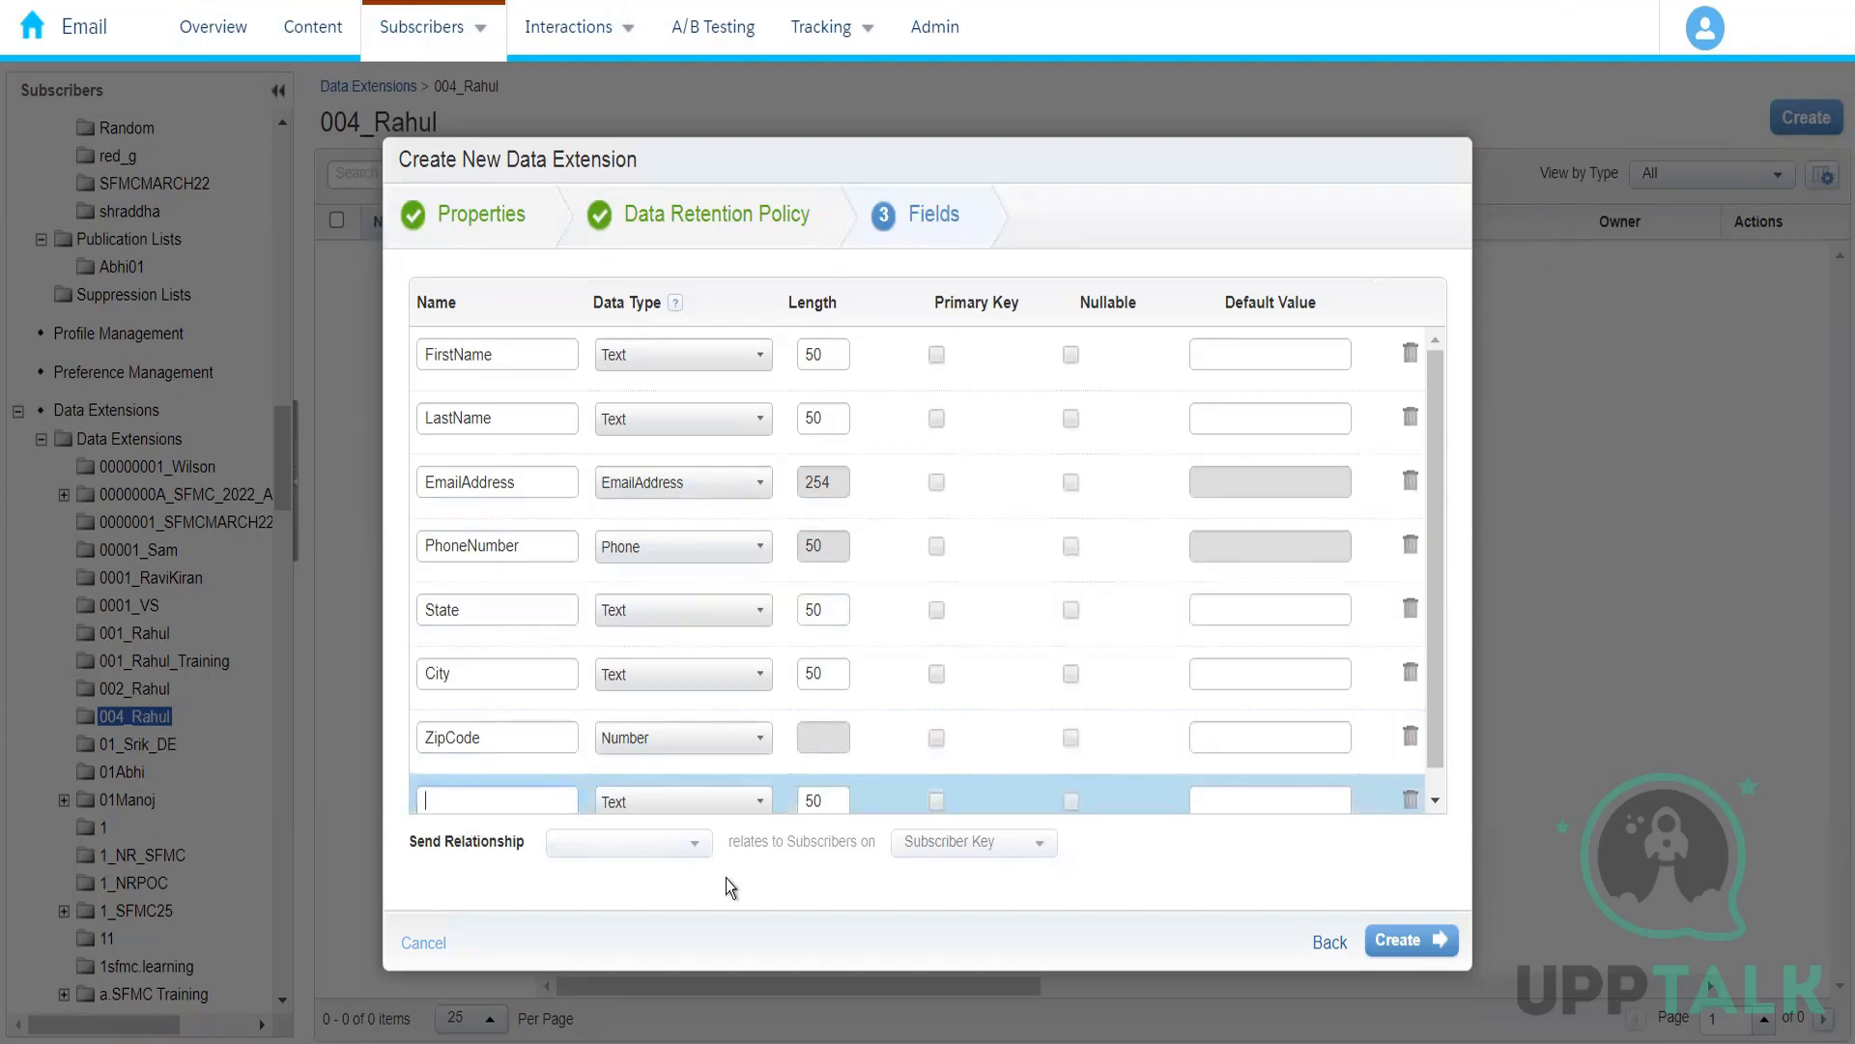
pyautogui.write('CustomerId')
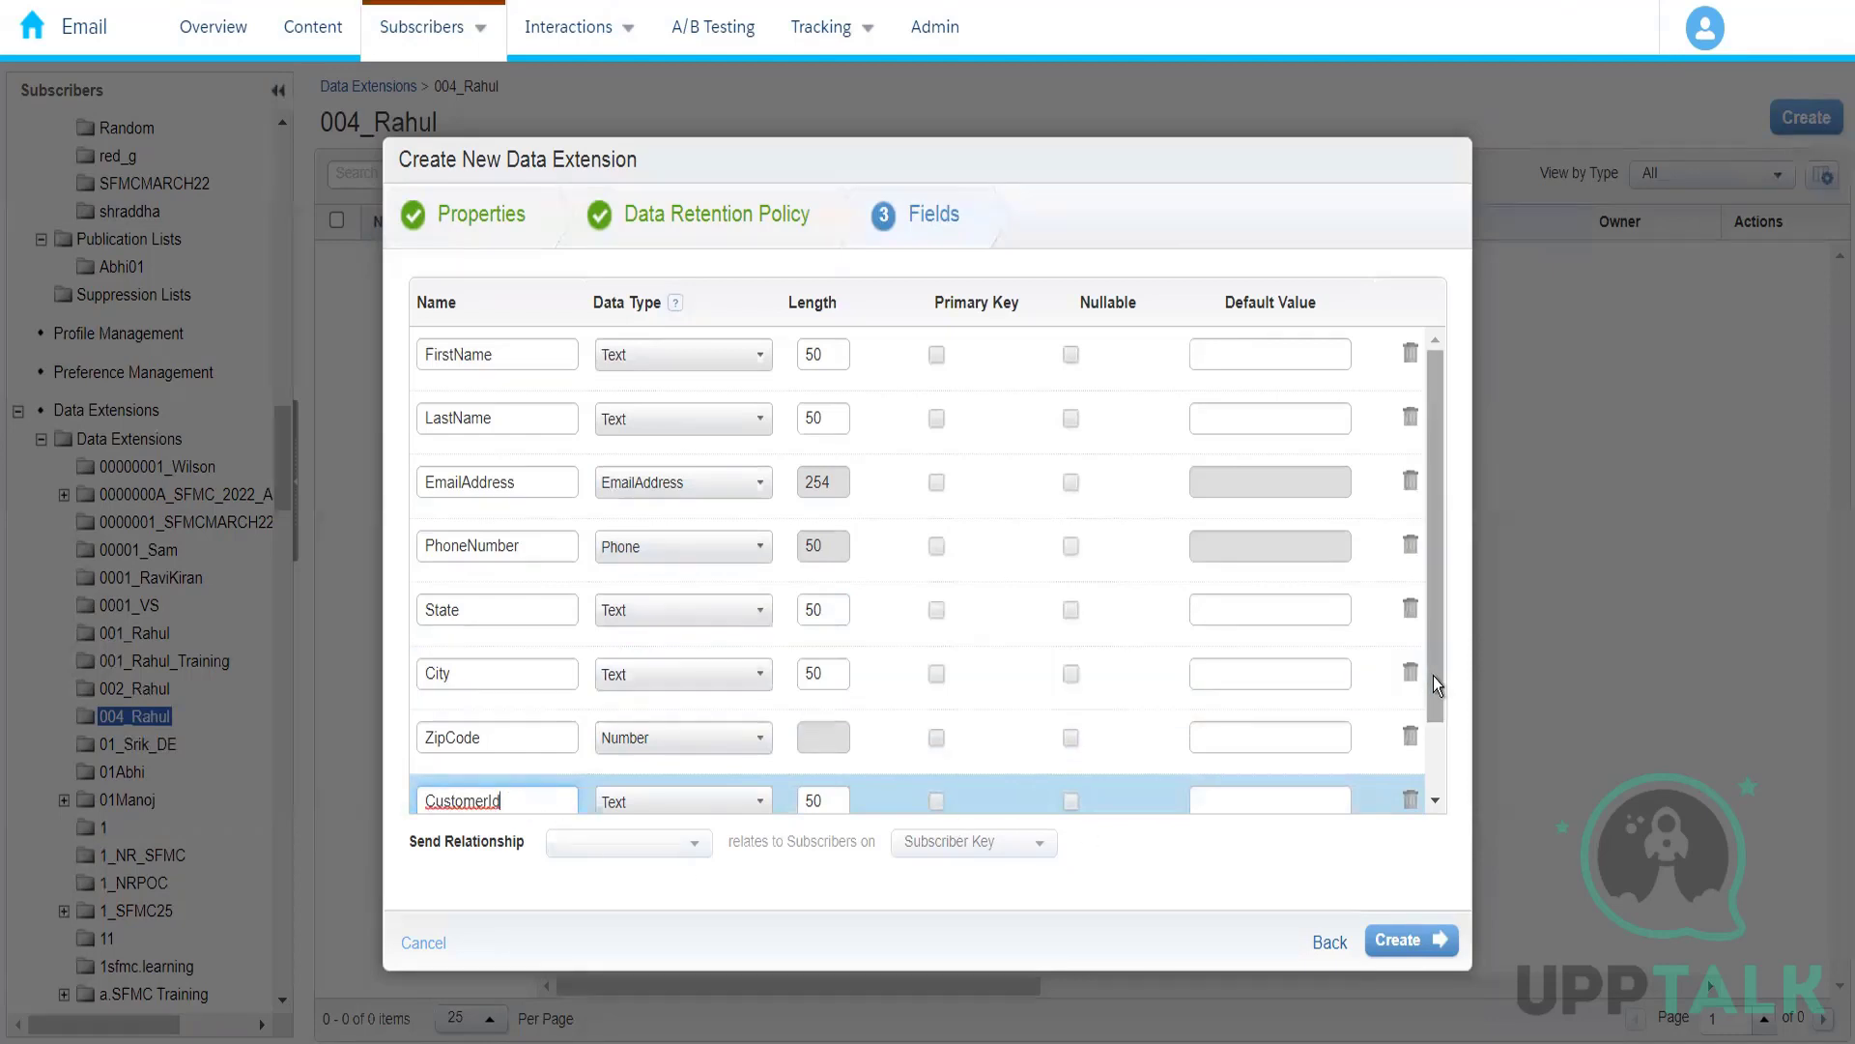
pyautogui.moveTo(1434, 675); pyautogui.dragTo(1434, 768)
pyautogui.click(512, 713)
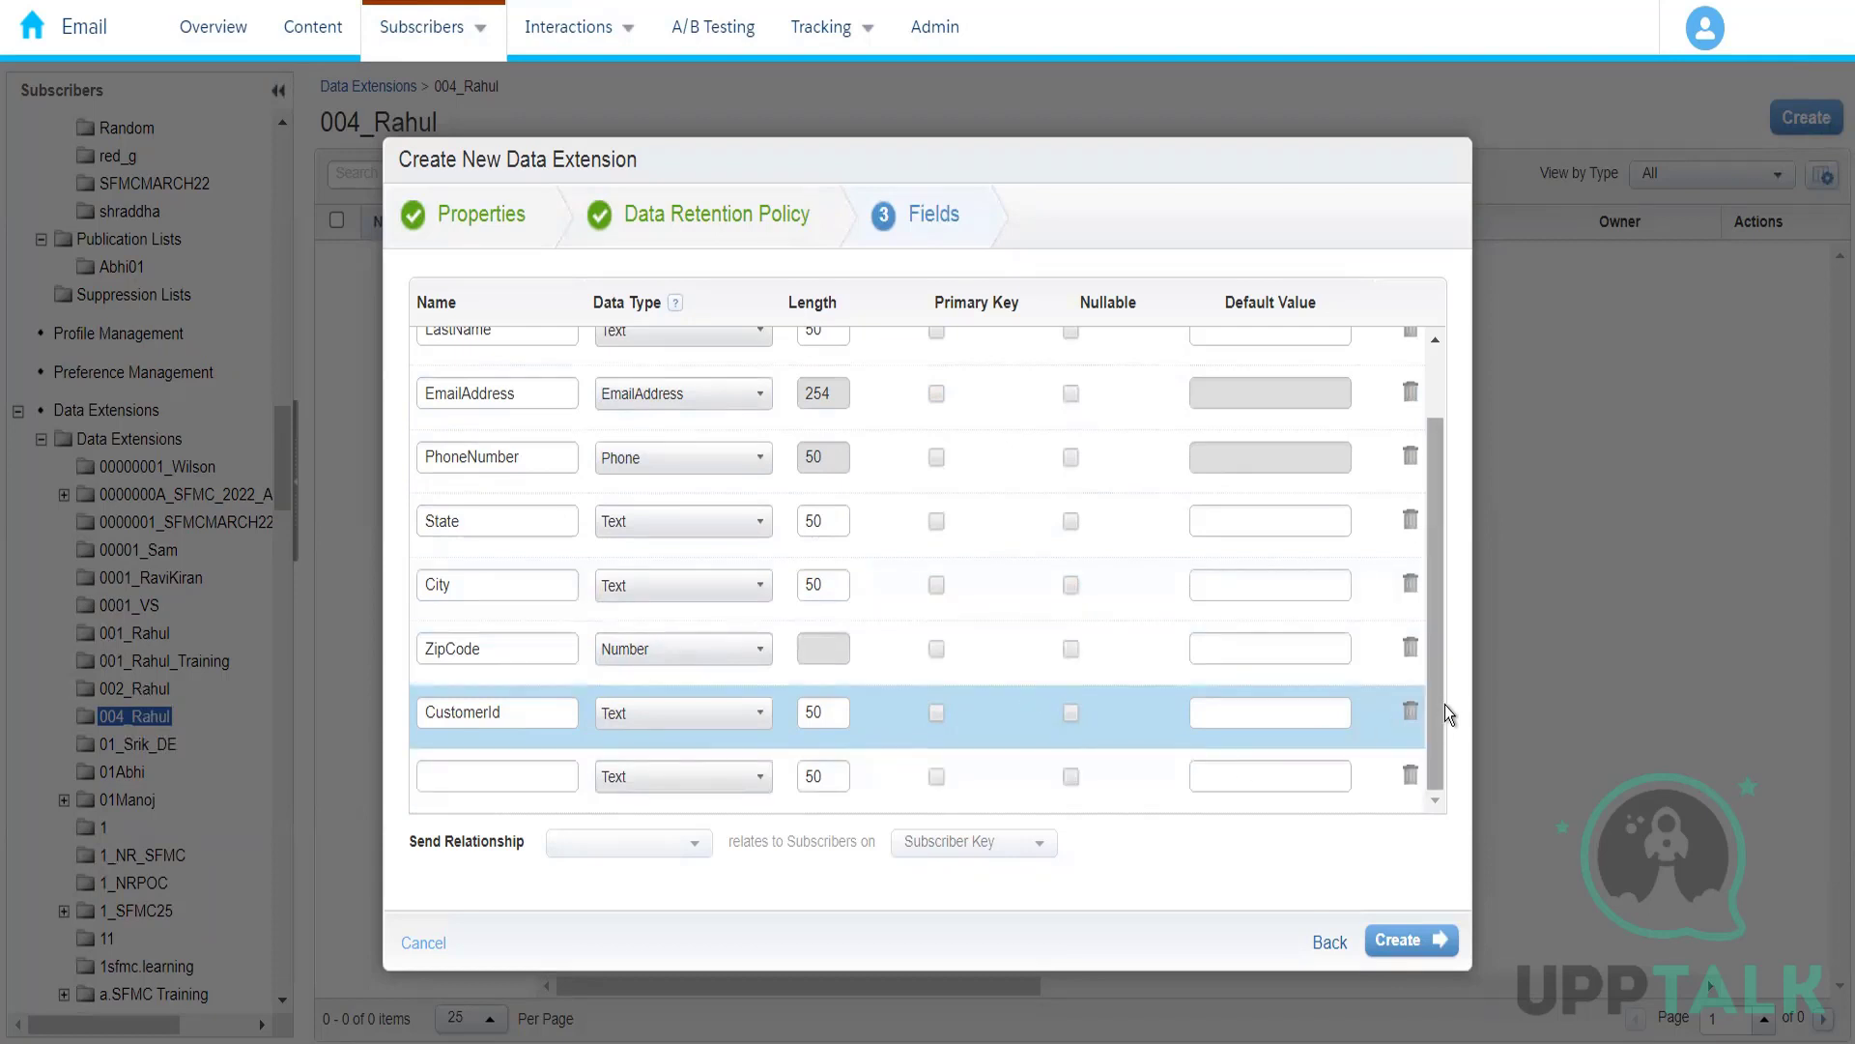
pyautogui.moveTo(1440, 711); pyautogui.dragTo(1428, 749)
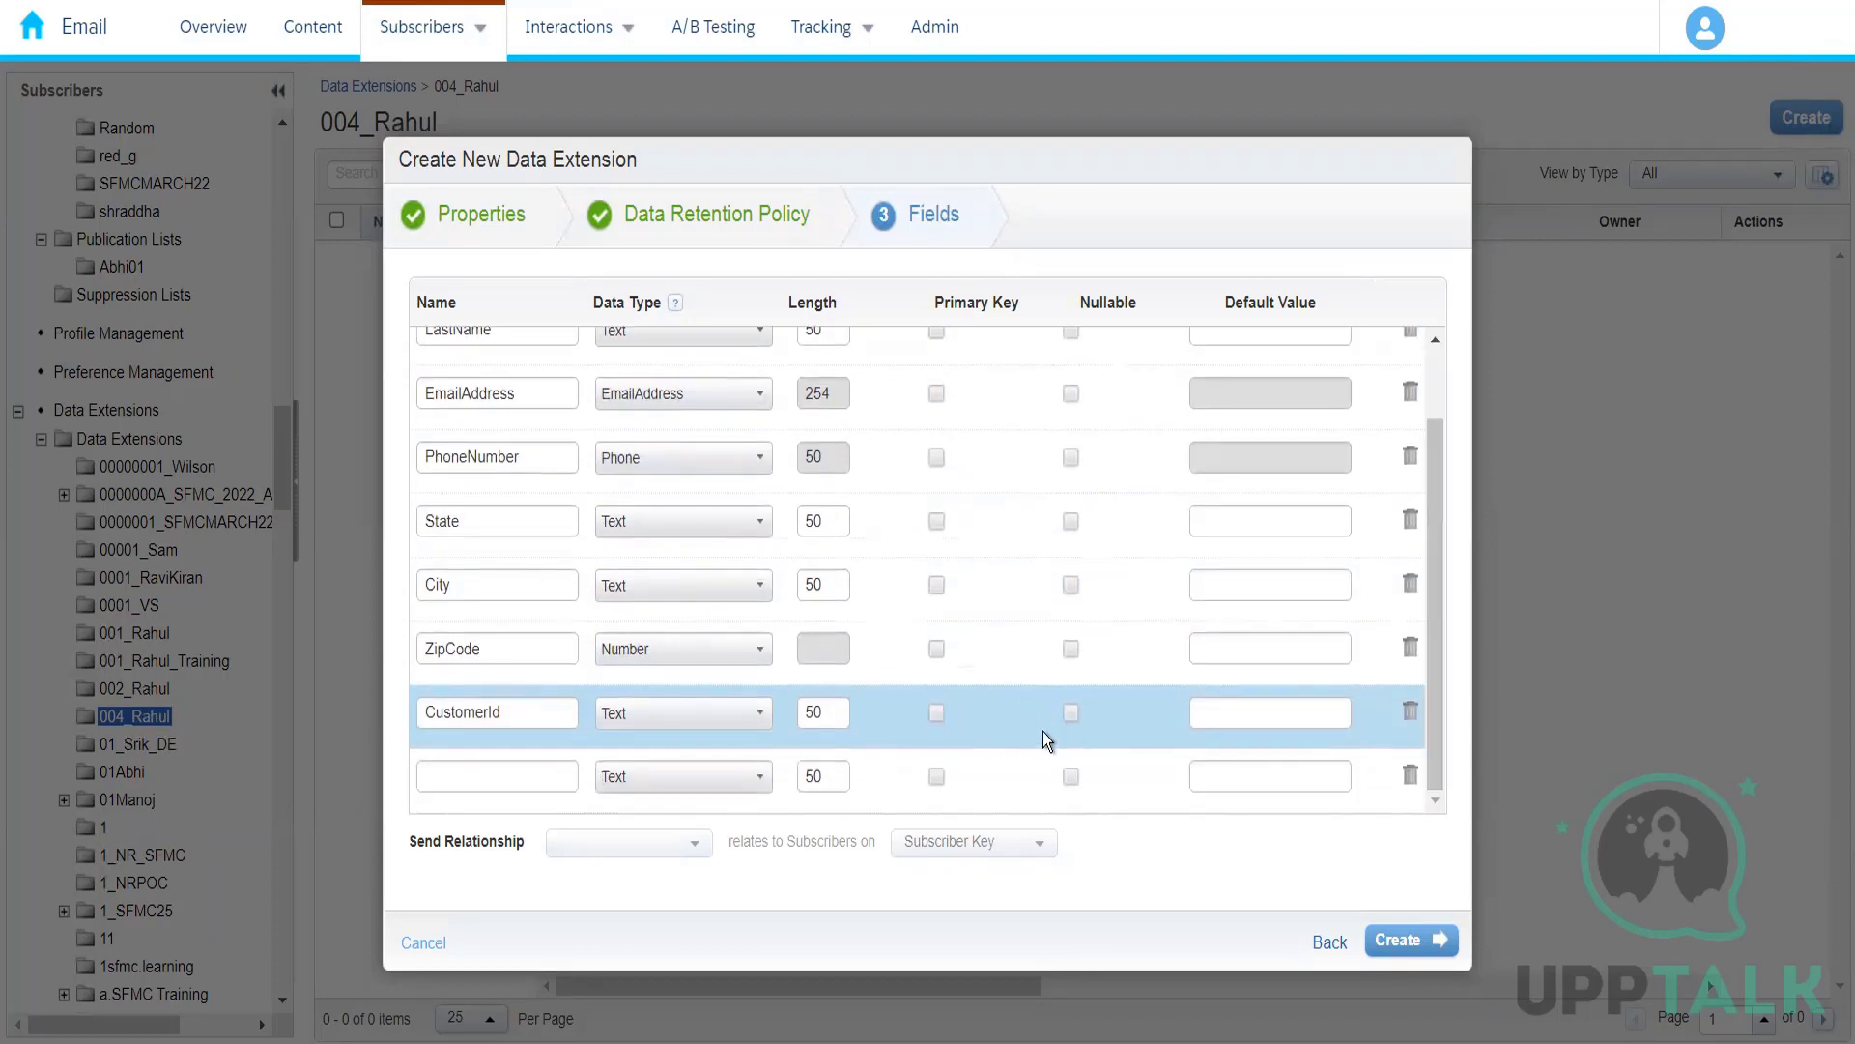
pyautogui.click(936, 714)
pyautogui.moveTo(1429, 711); pyautogui.dragTo(1434, 762)
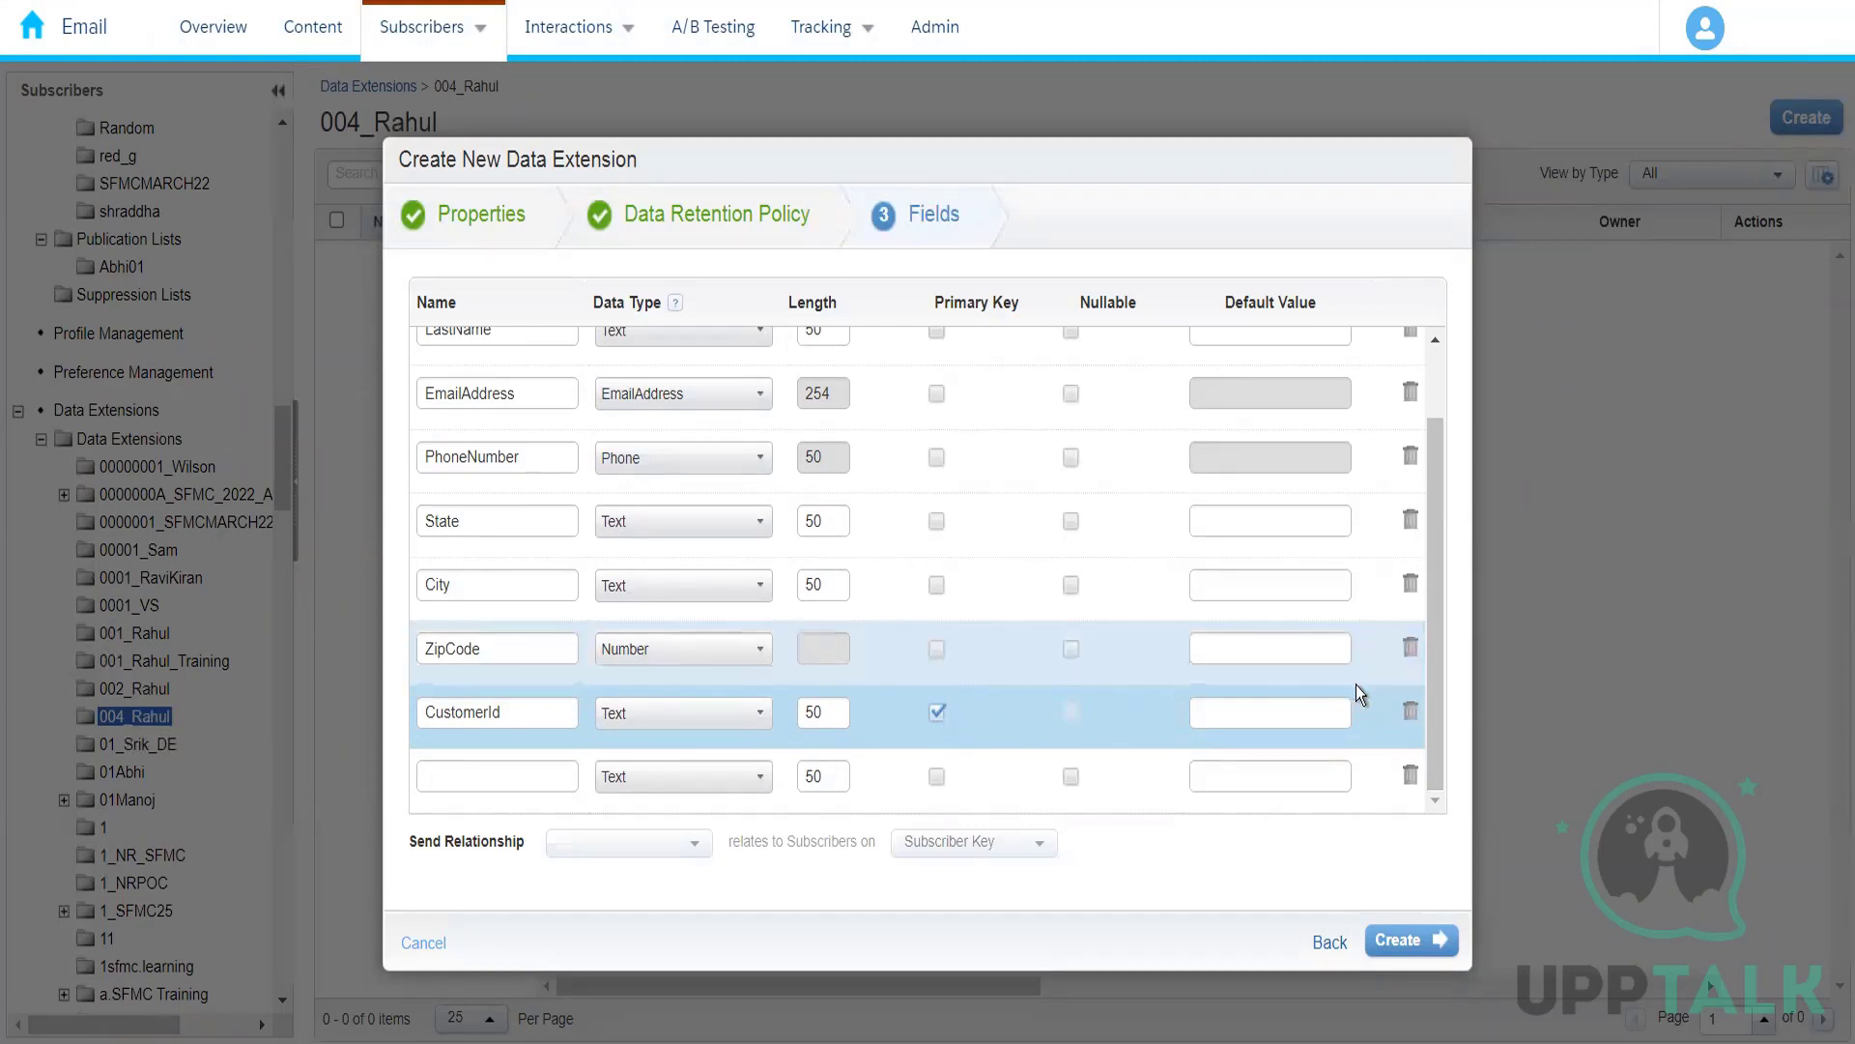
# Step: Make the State, City, ZipCode and LastName fields nullable, leaving FirstName required
pyautogui.moveTo(1430, 700); pyautogui.dragTo(1442, 438)
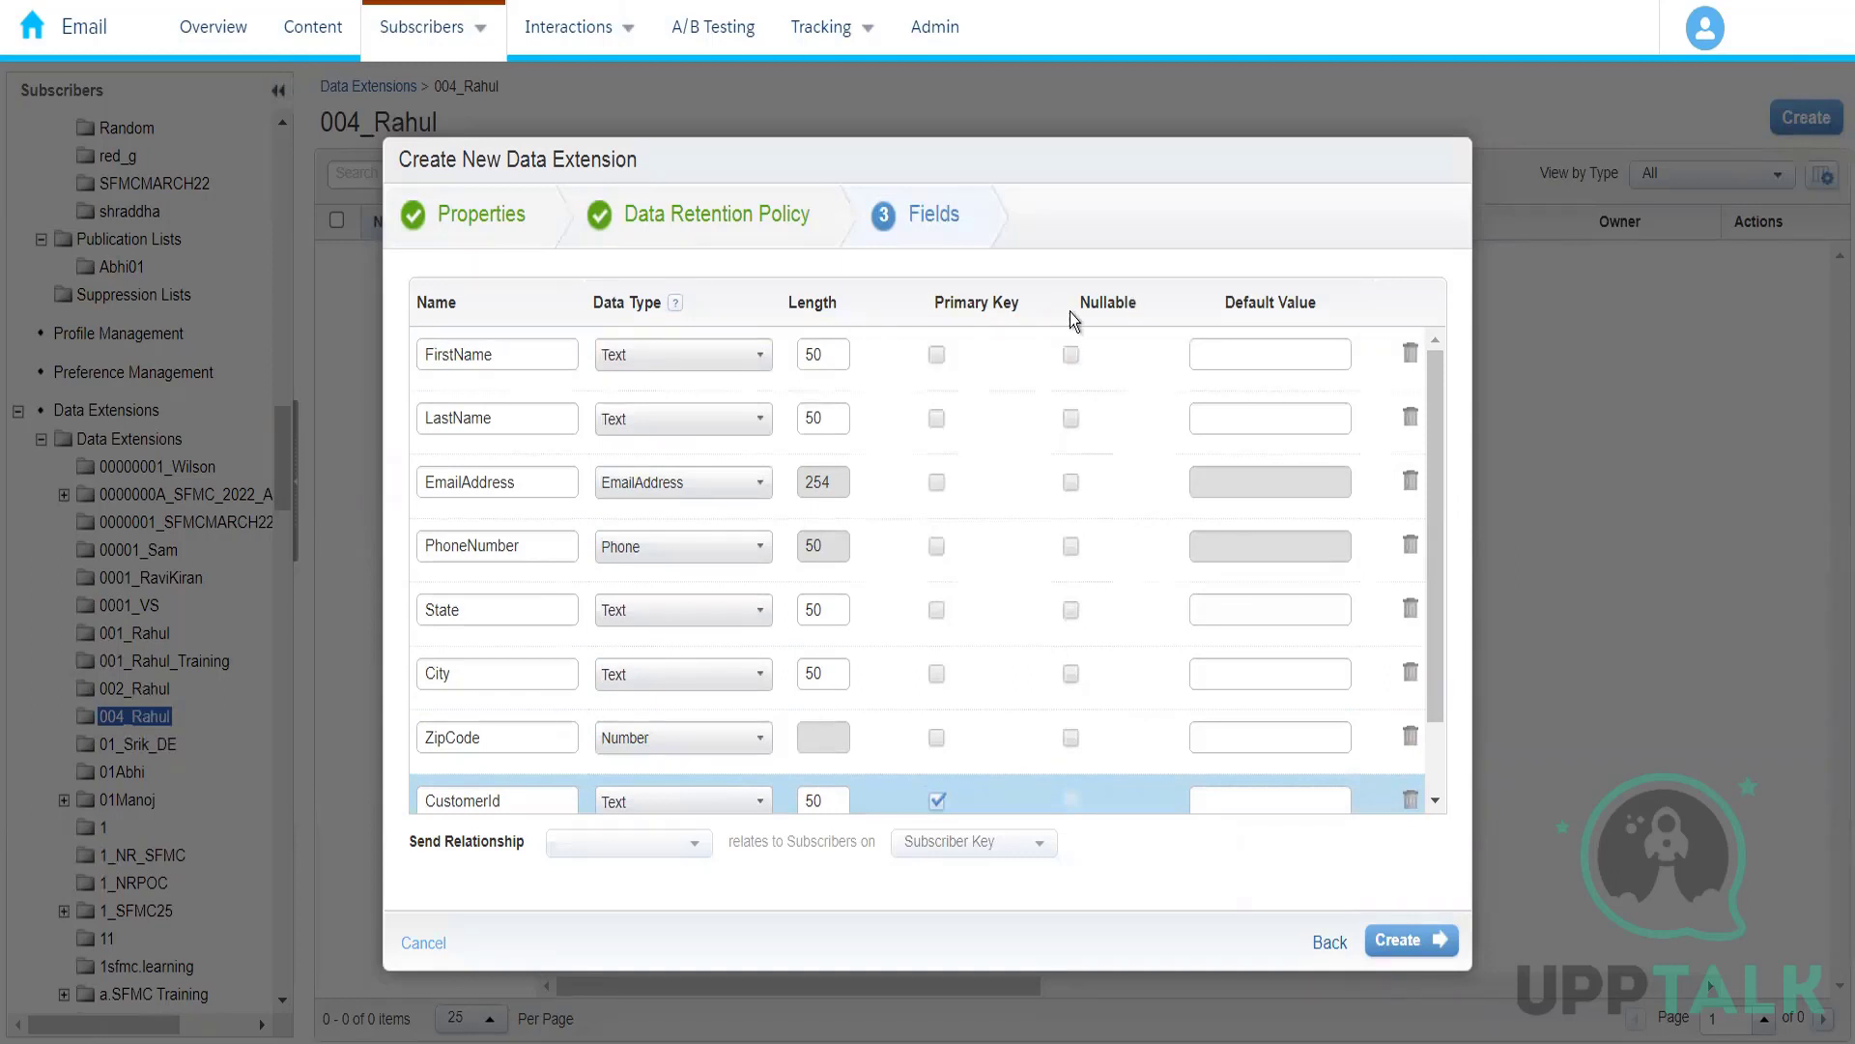
pyautogui.click(1068, 359)
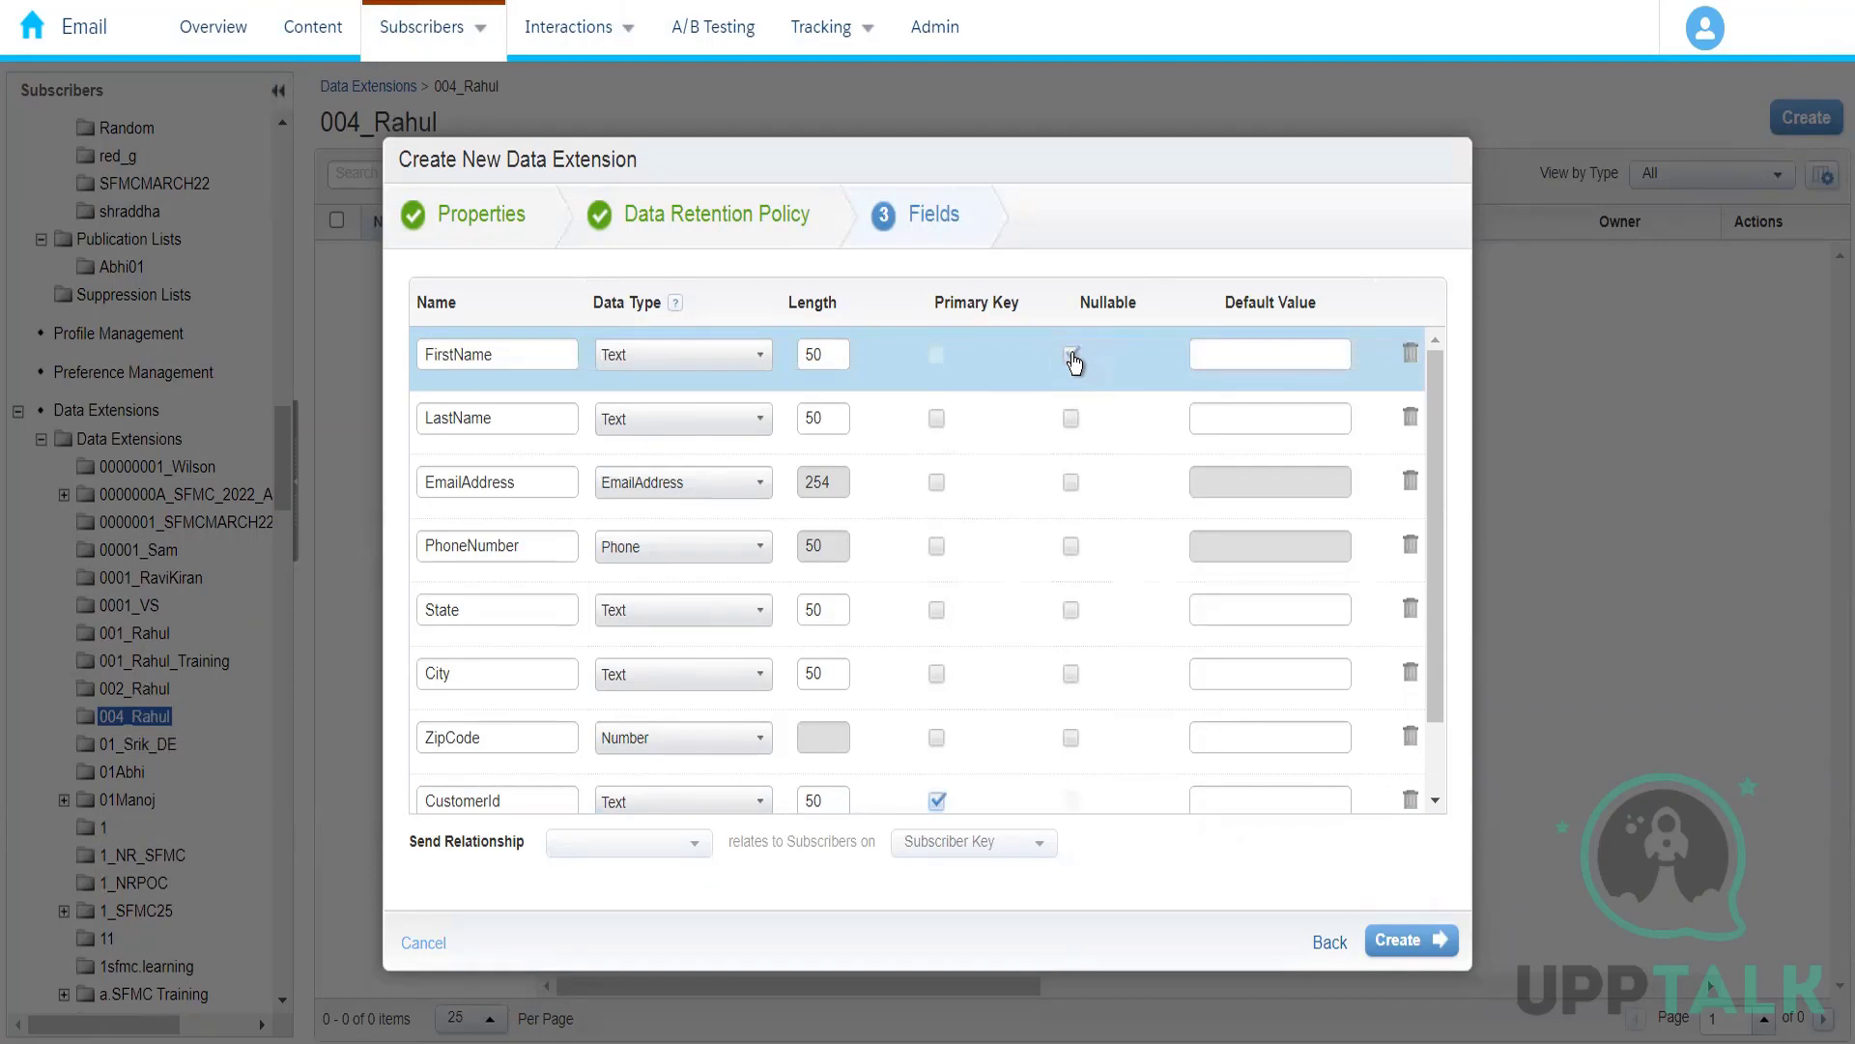
pyautogui.click(1072, 356)
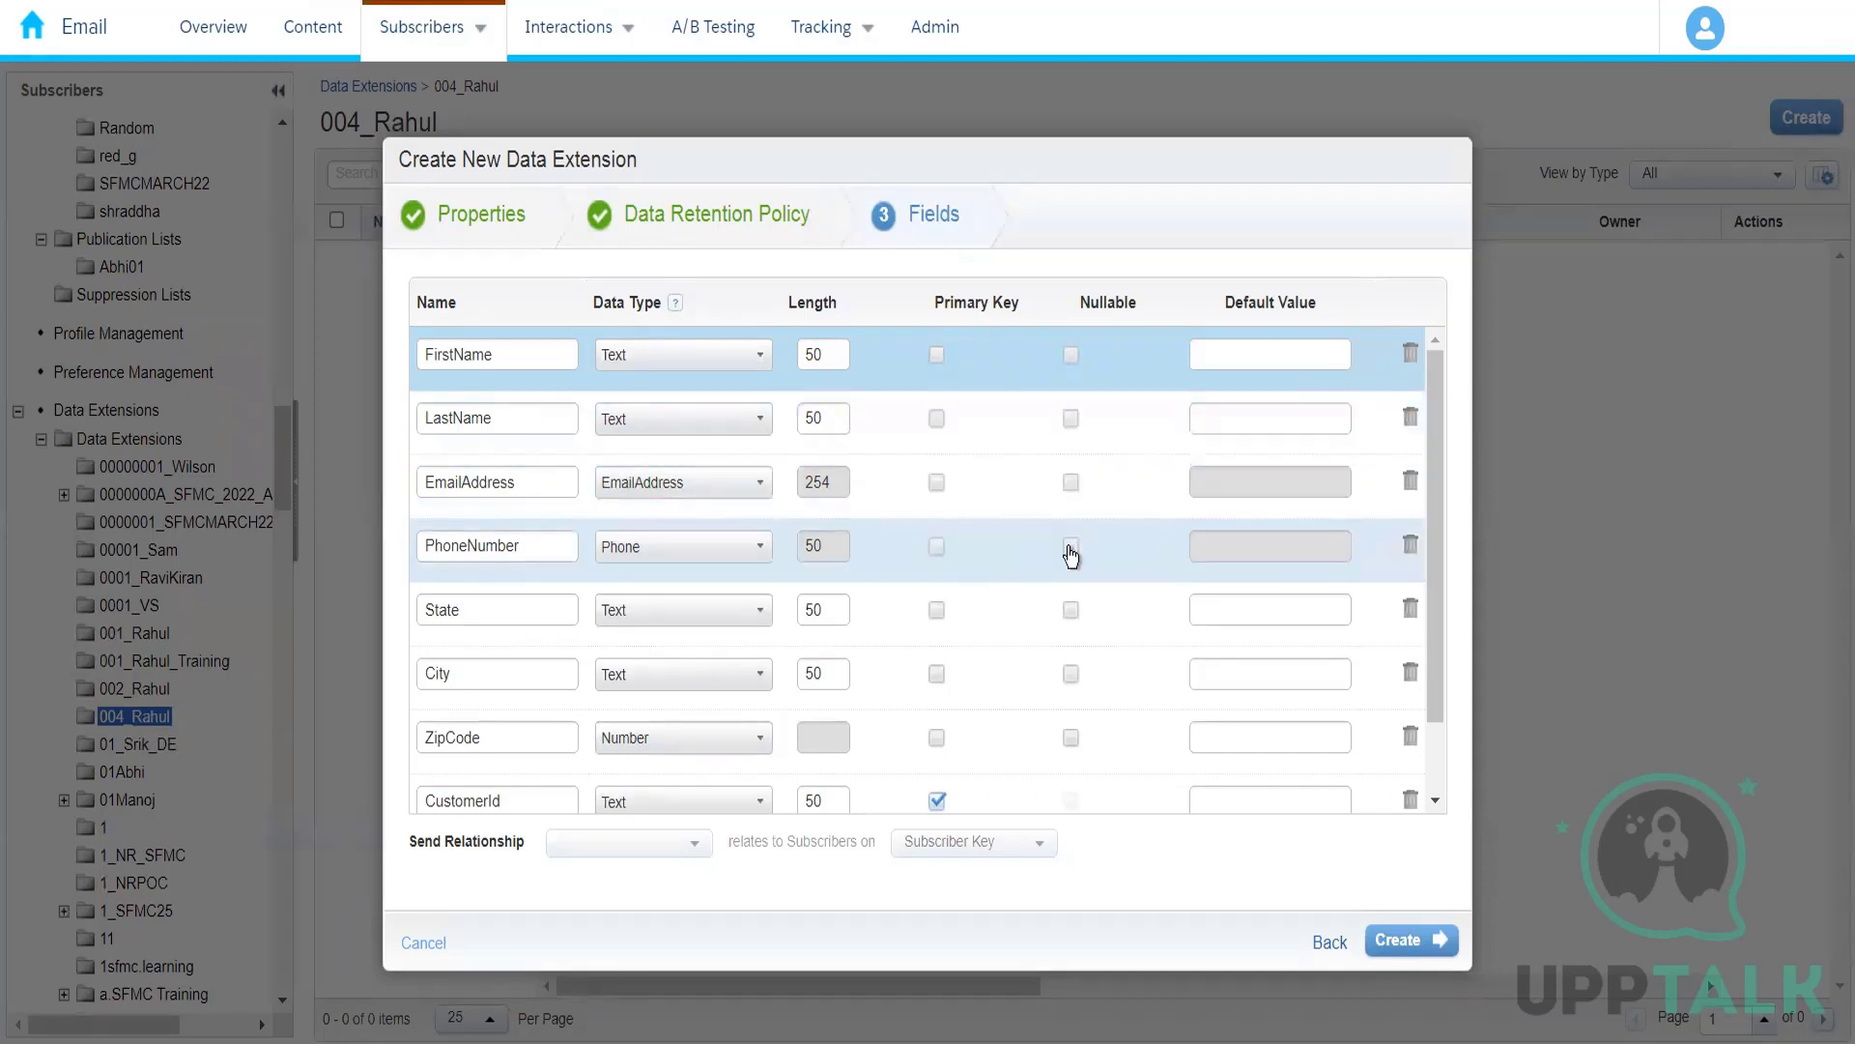
pyautogui.click(1071, 612)
pyautogui.click(1072, 675)
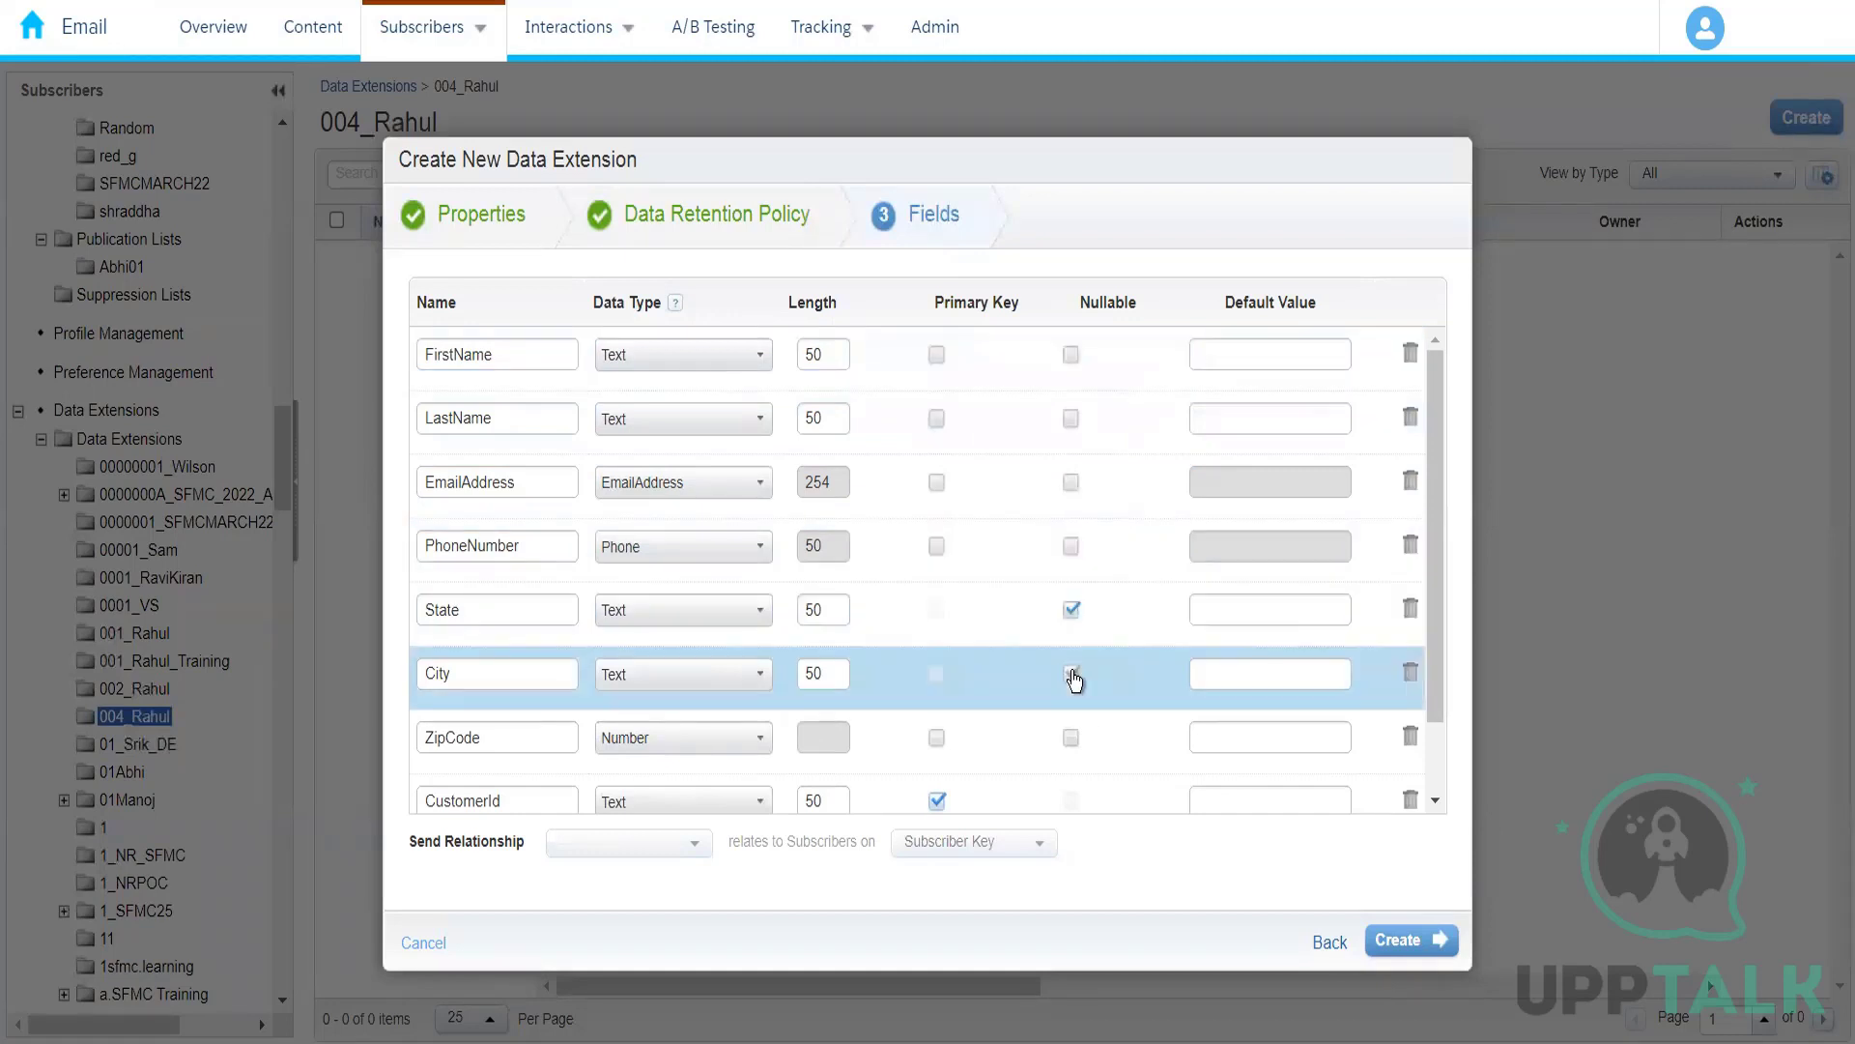
pyautogui.click(1070, 740)
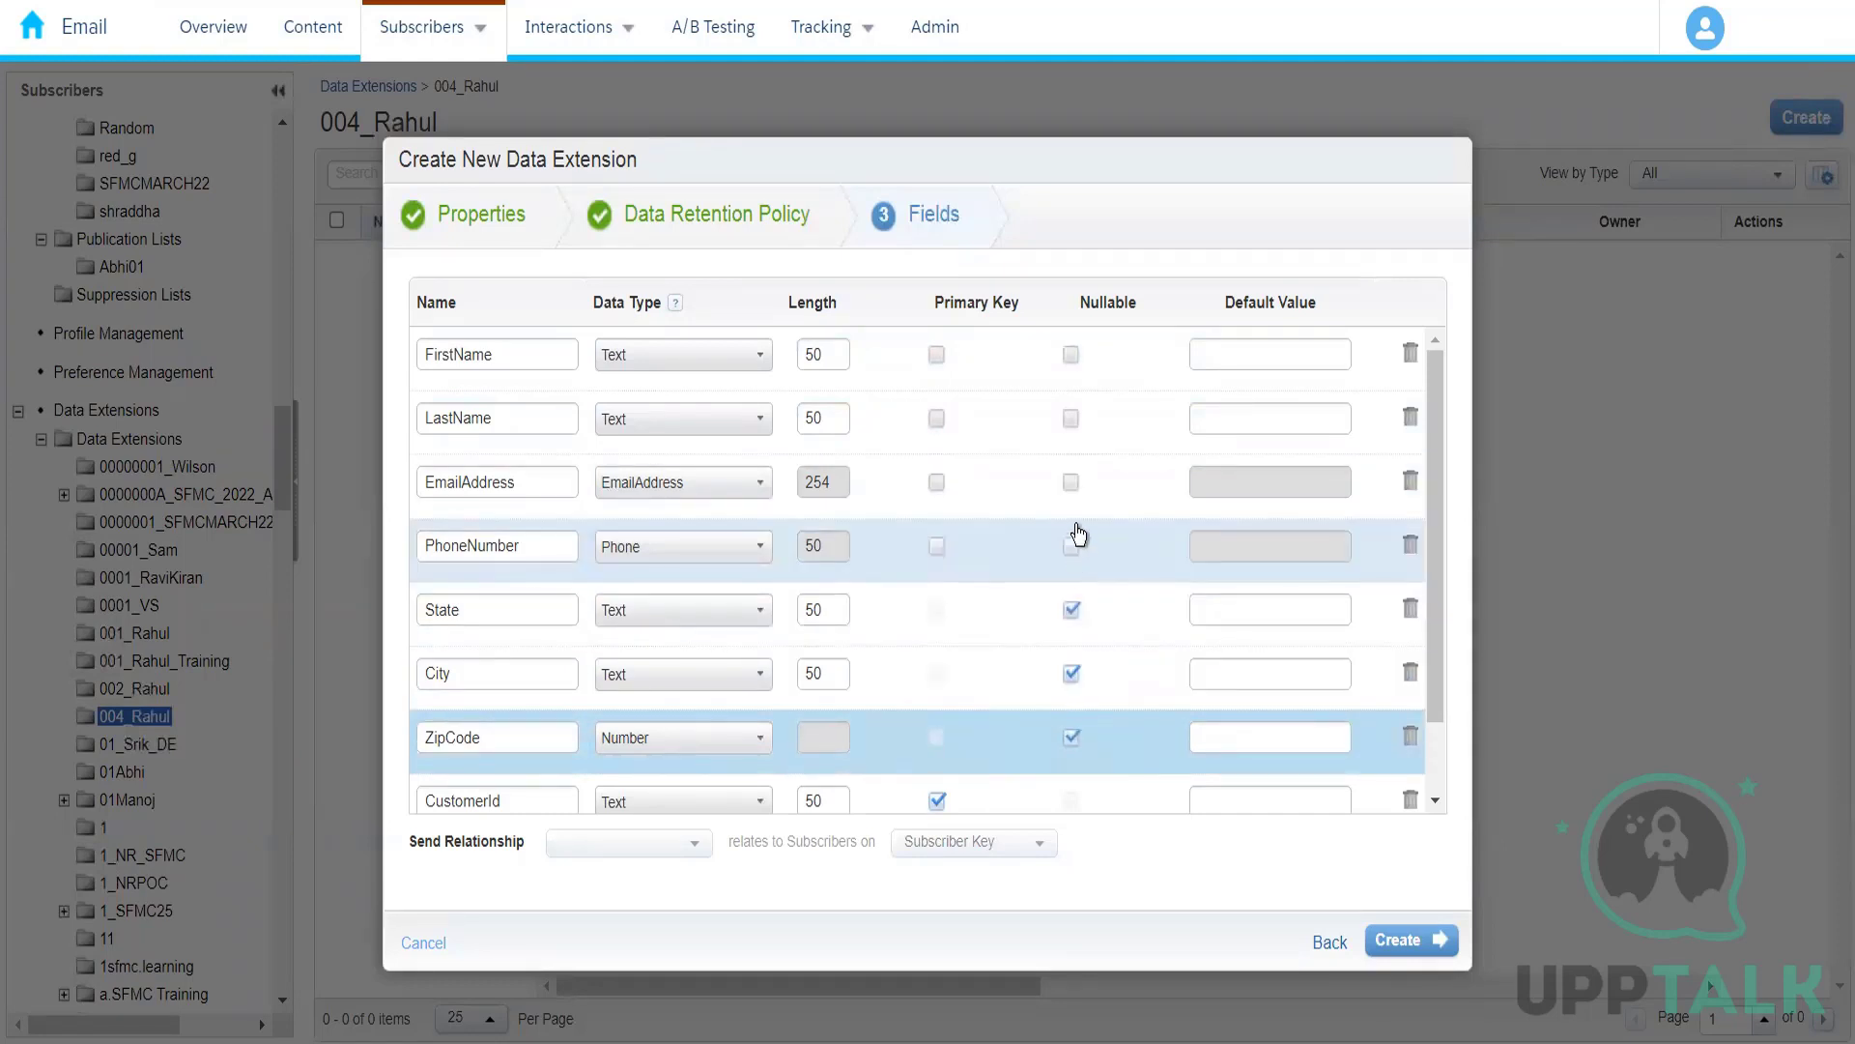
pyautogui.click(1071, 421)
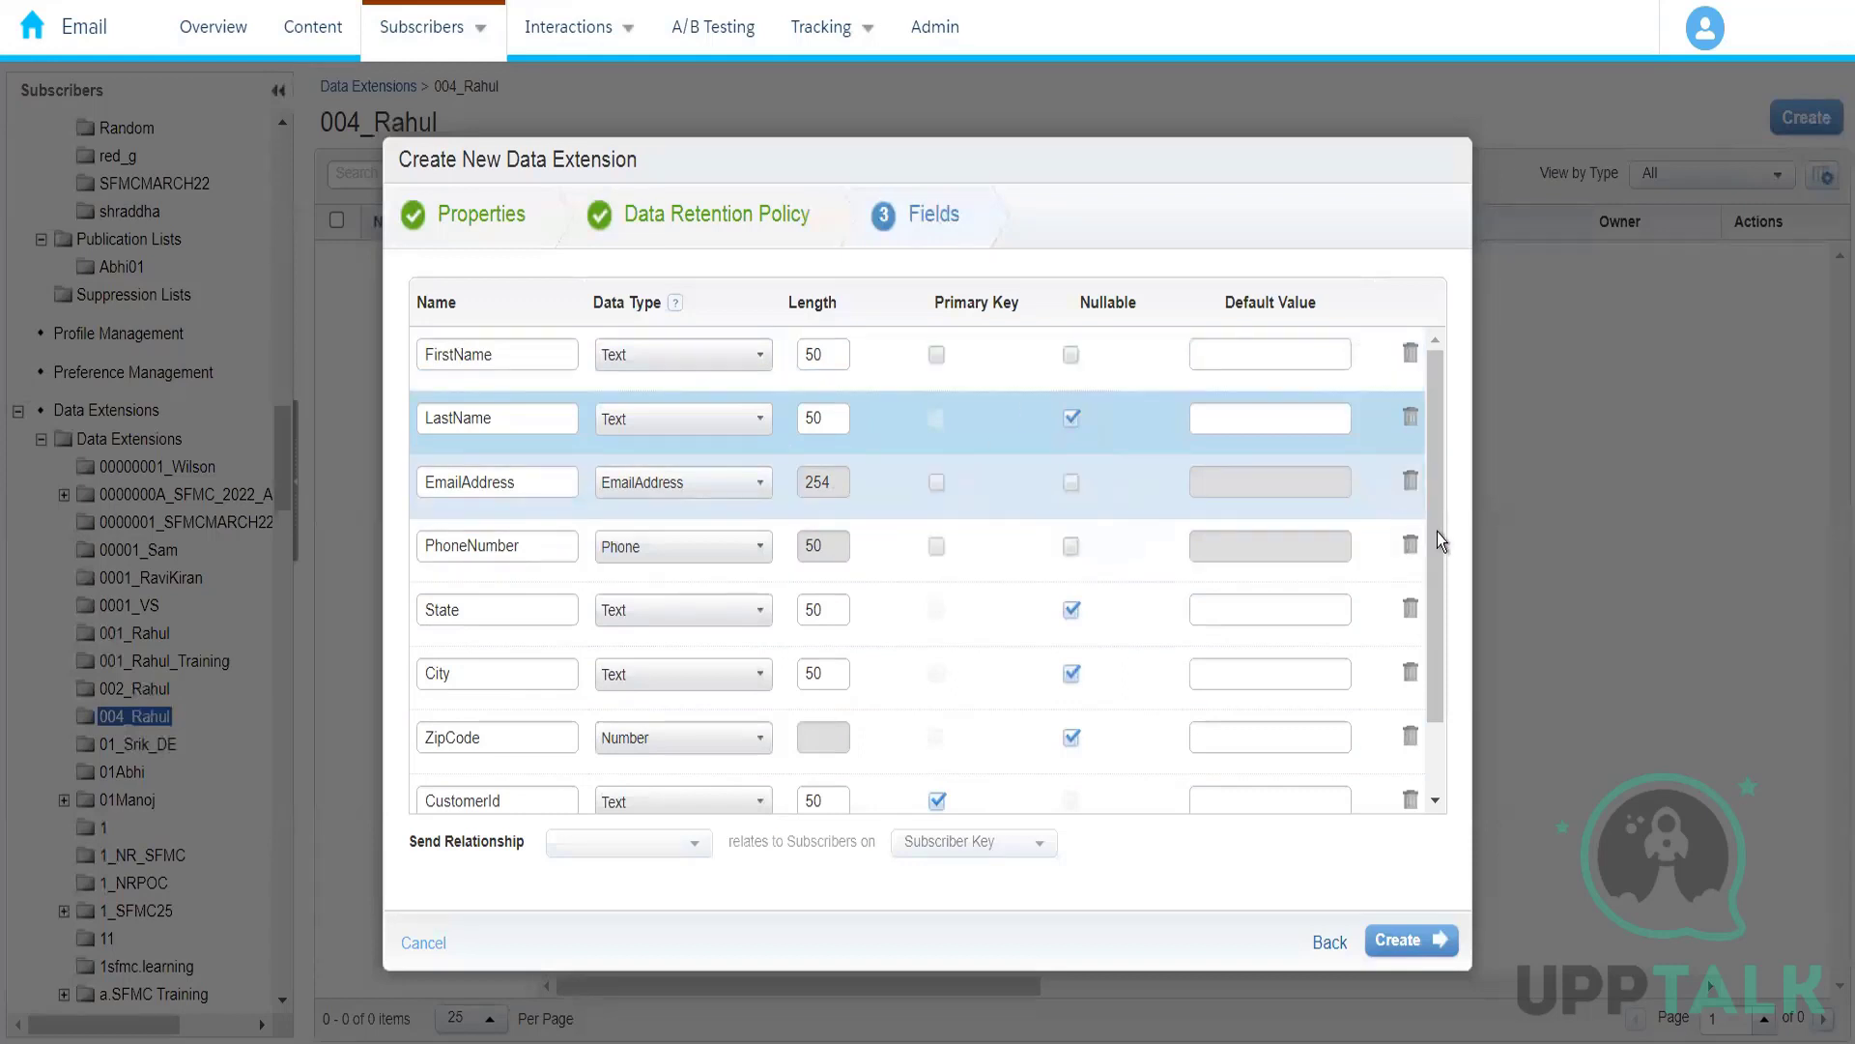
# Step: Set the default value of the FirstName field to New Customer
pyautogui.moveTo(1441, 533); pyautogui.dragTo(1436, 630)
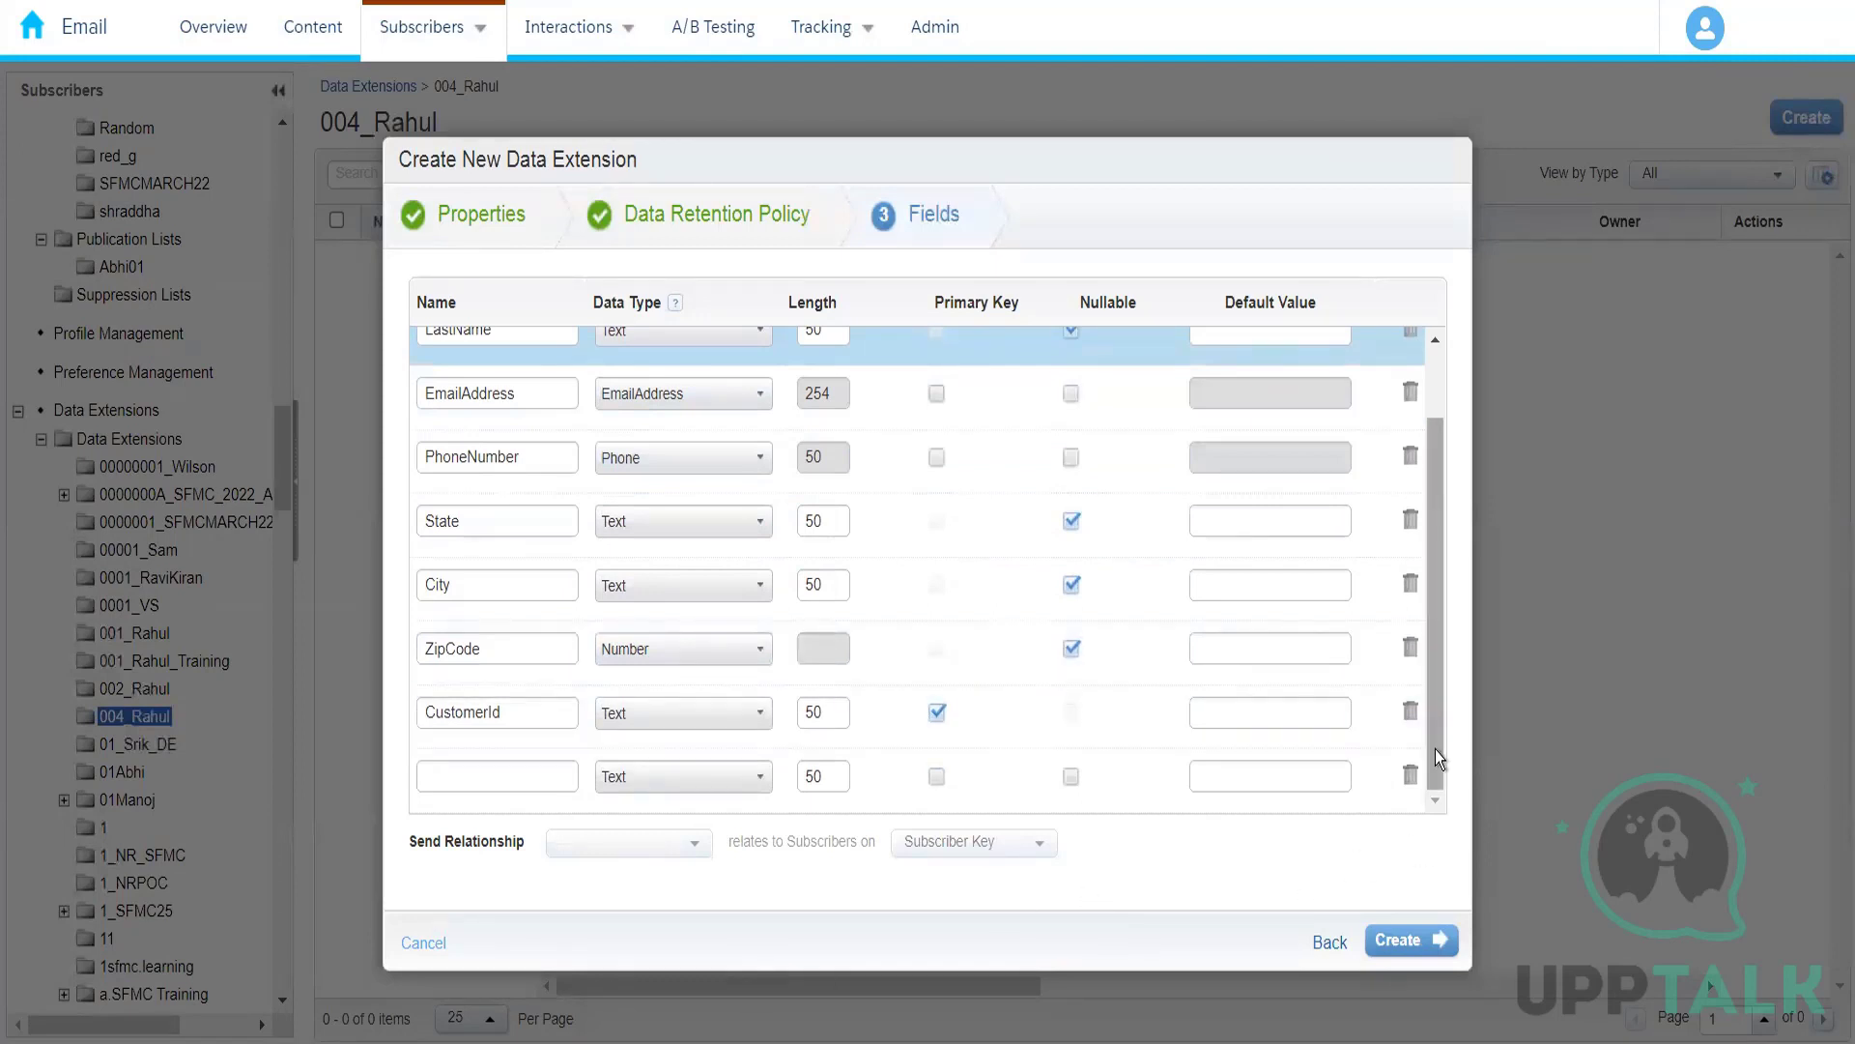
pyautogui.moveTo(1435, 750); pyautogui.dragTo(1434, 444)
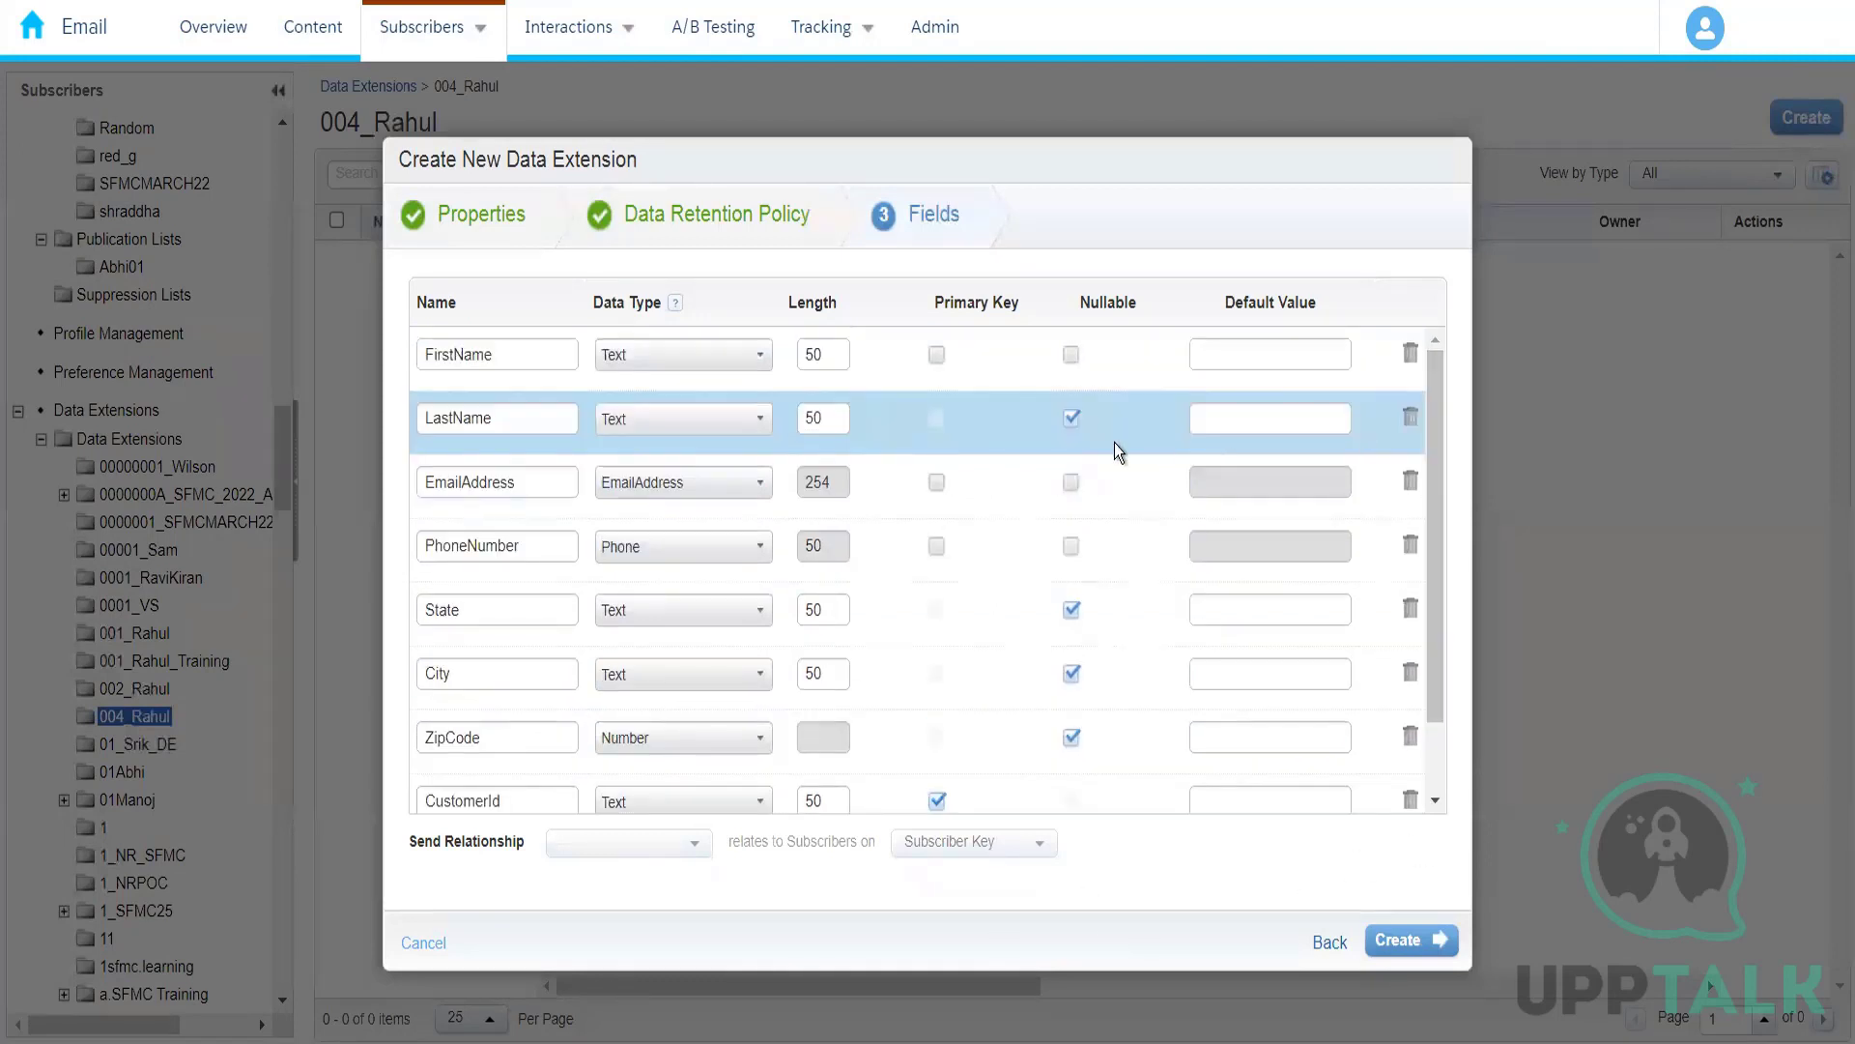
pyautogui.click(1231, 364)
pyautogui.write('New ')
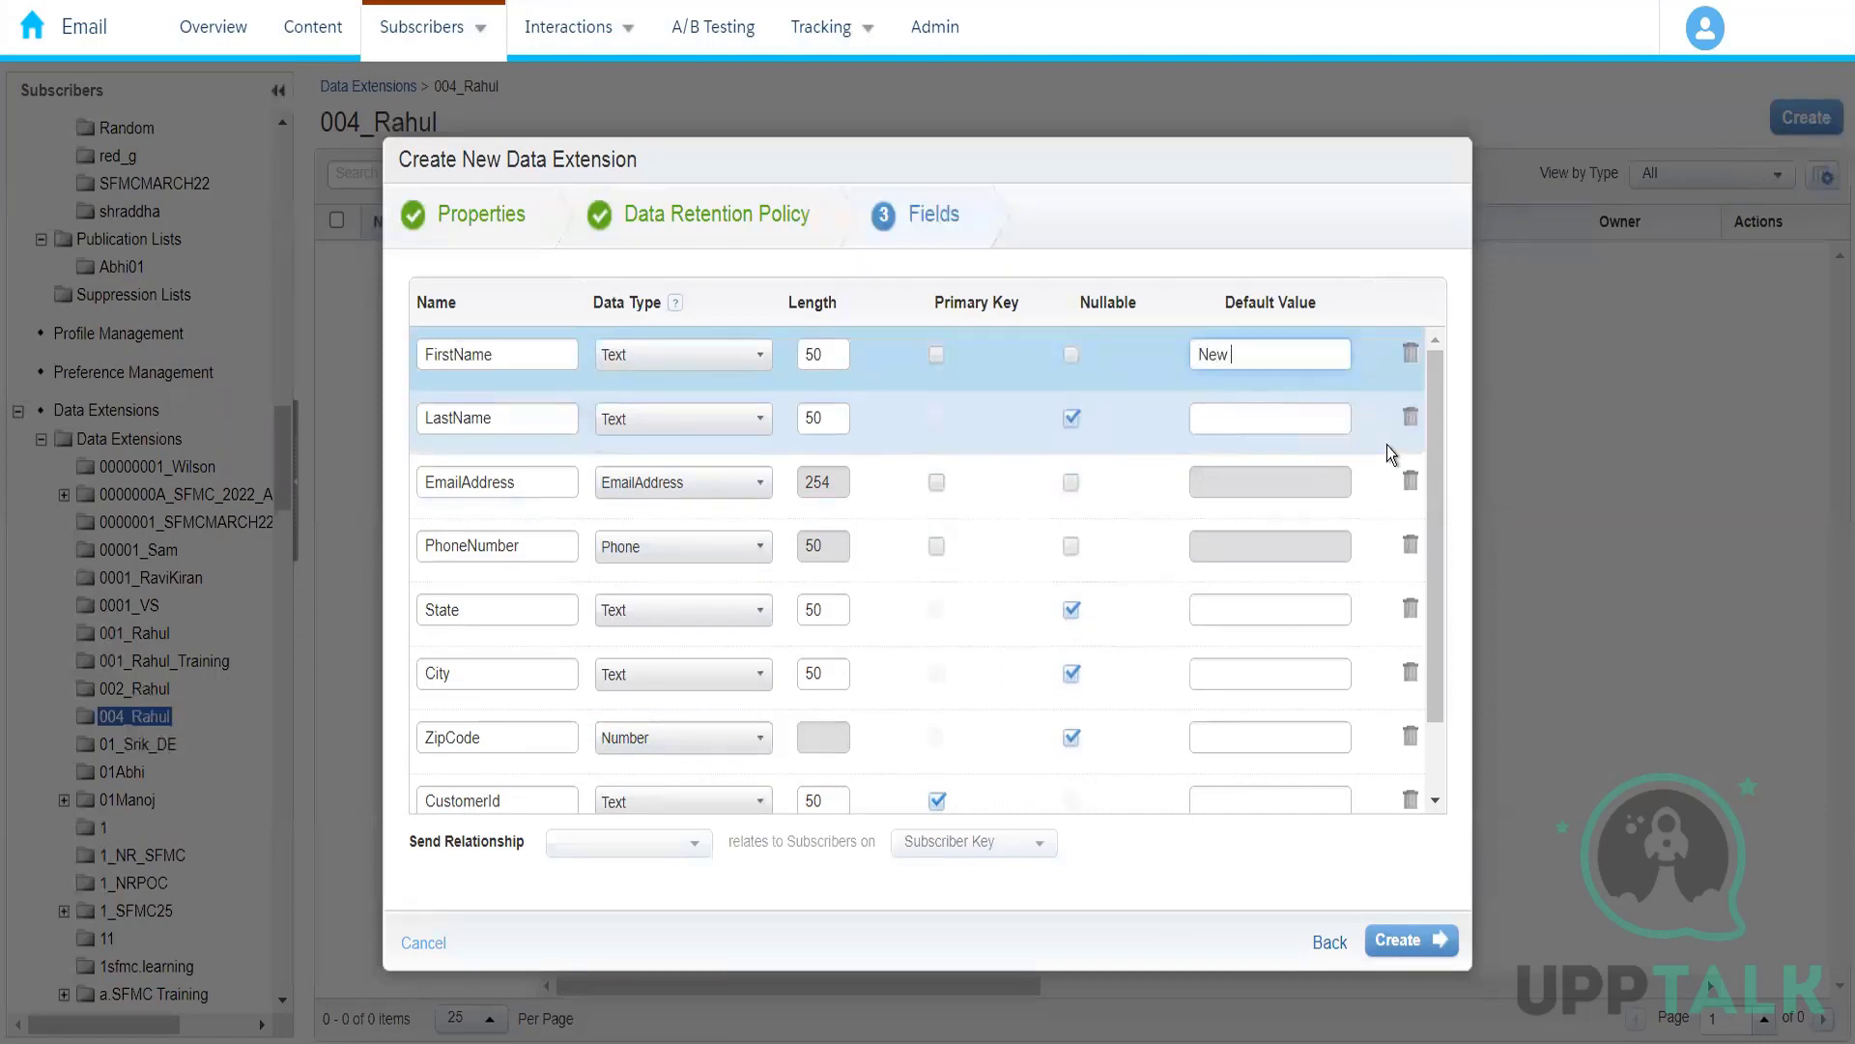
pyautogui.write('Customer')
pyautogui.click(1372, 269)
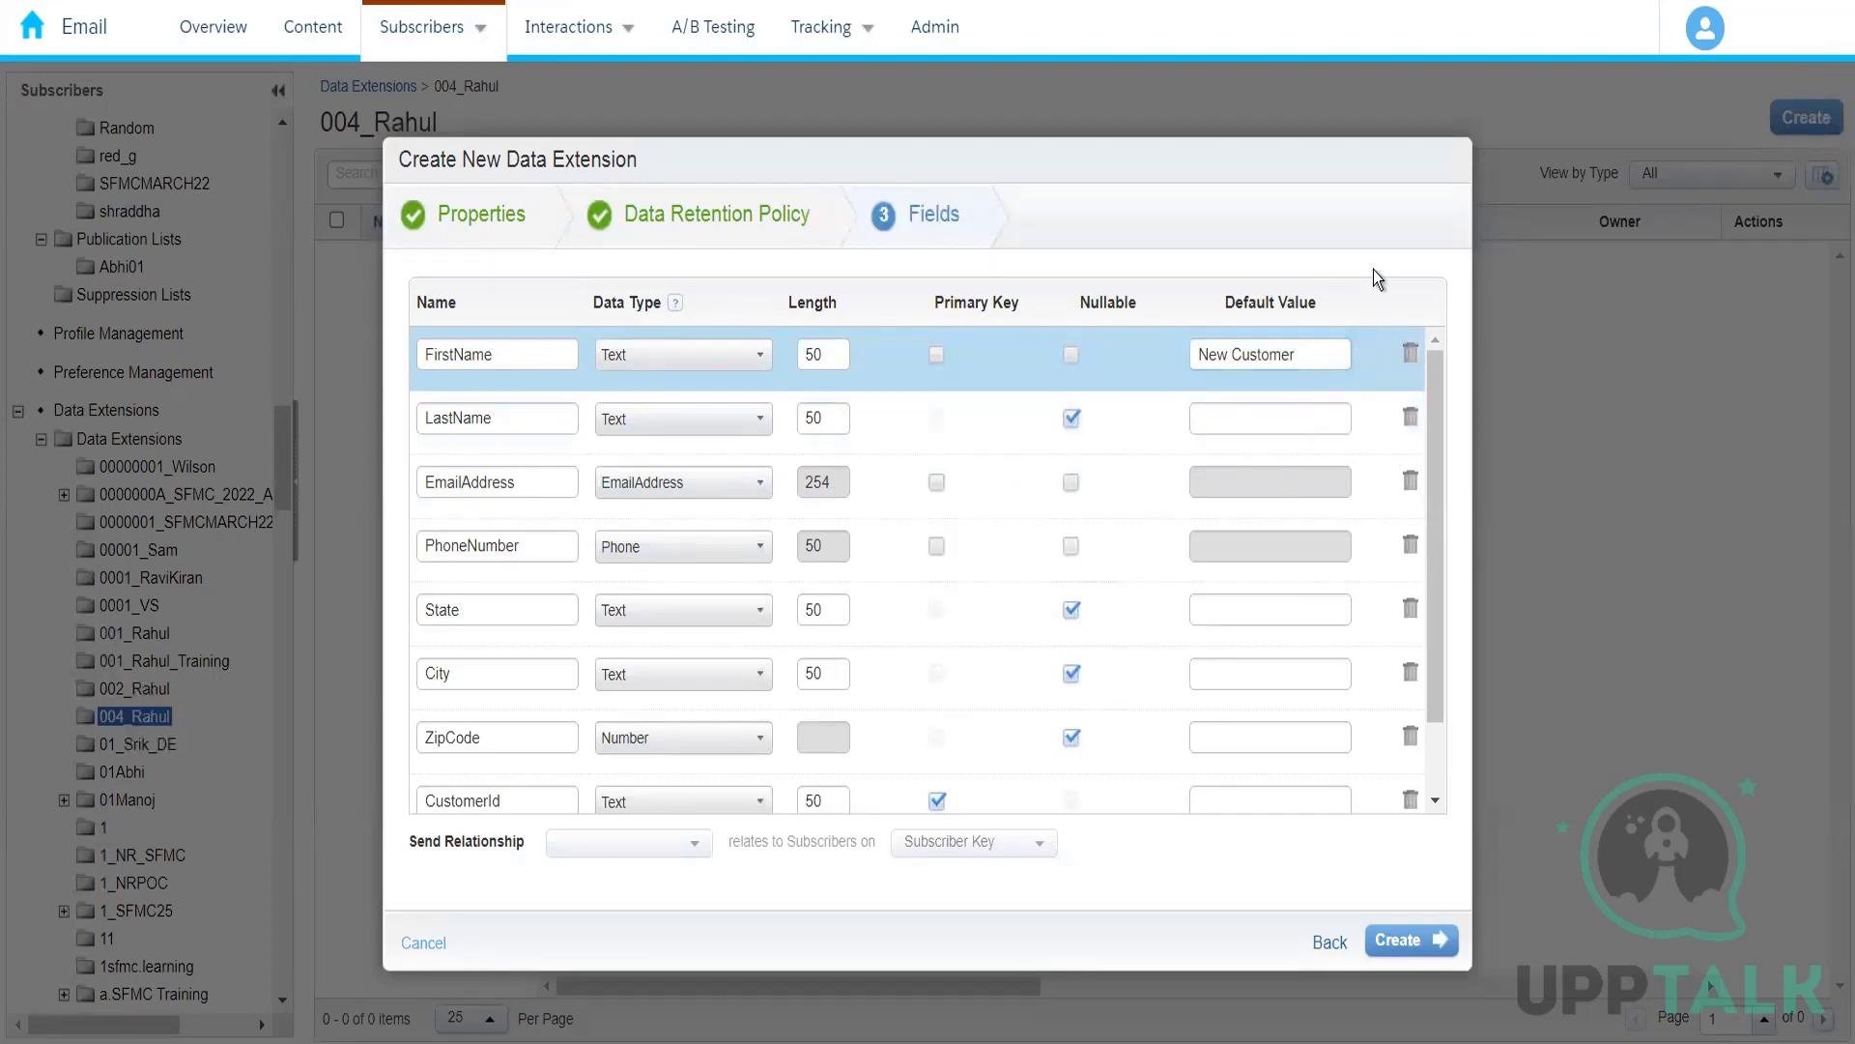
# Step: Create the data extension with the defined fields and open Amazon_Customers
pyautogui.moveTo(1442, 473); pyautogui.dragTo(1442, 338)
pyautogui.click(1409, 947)
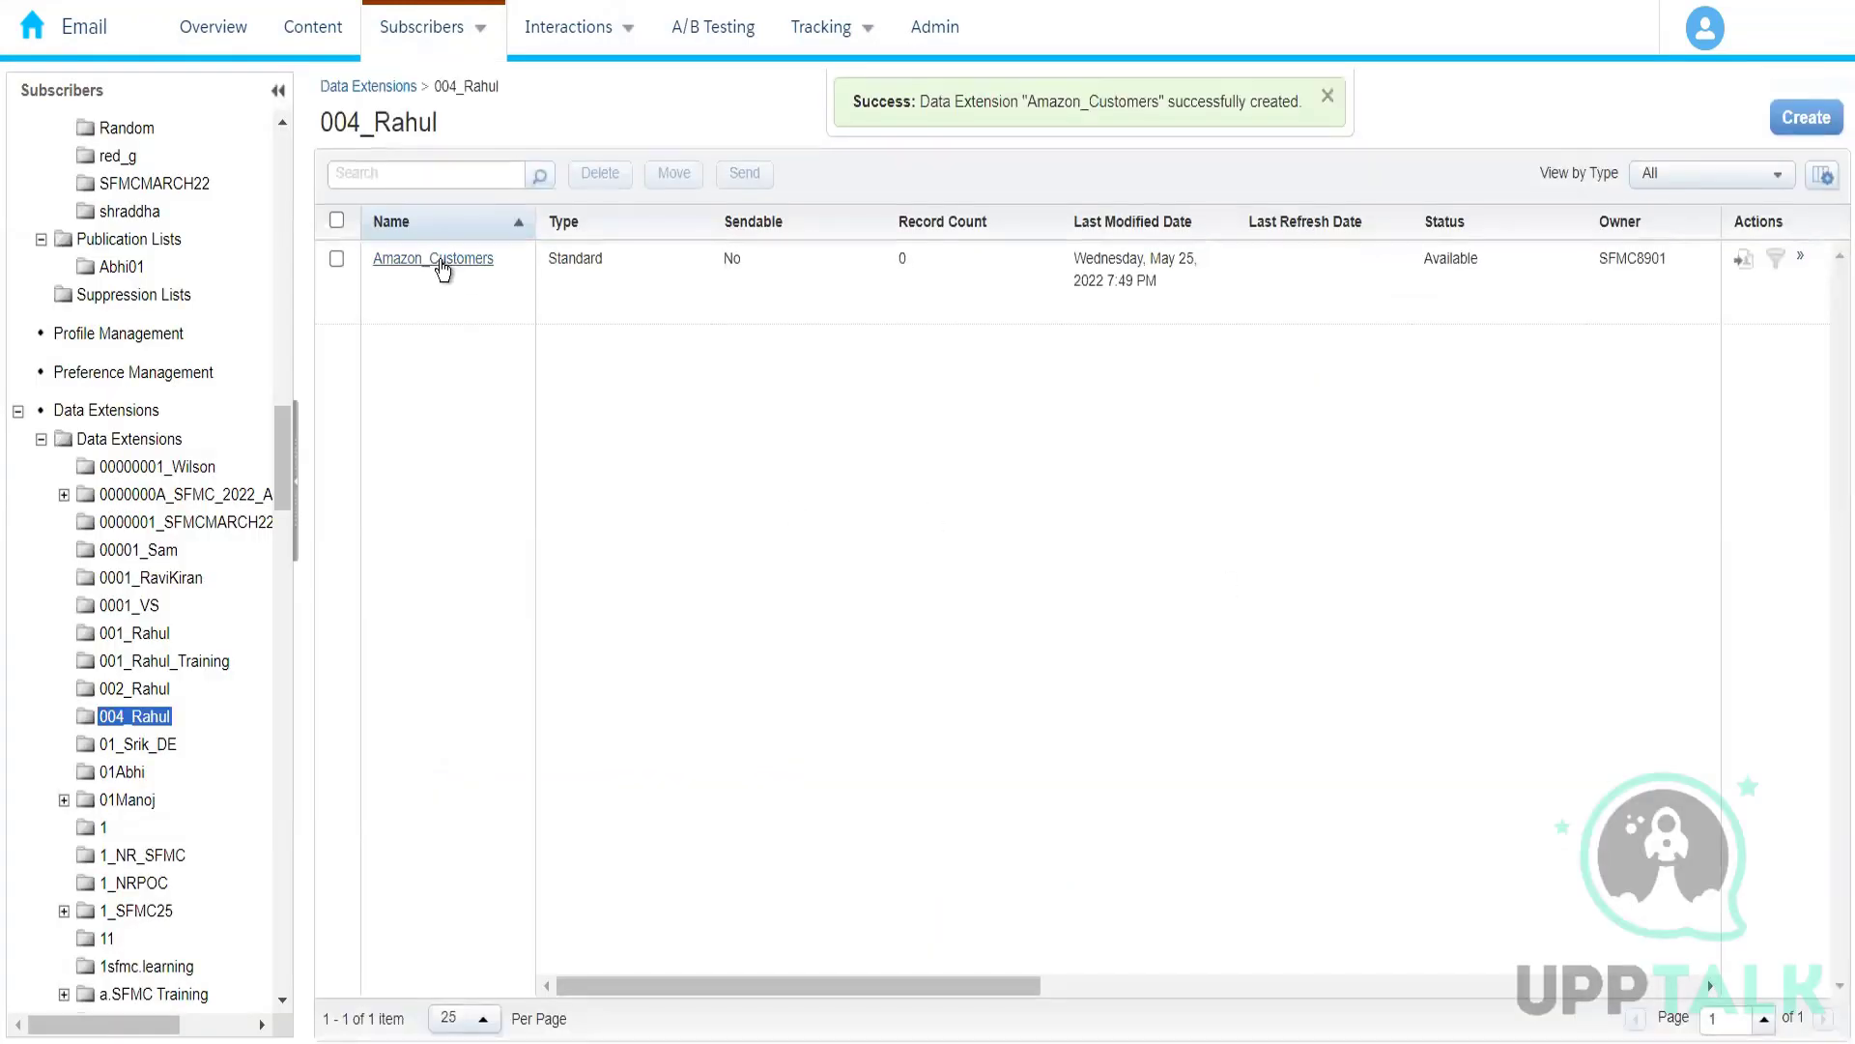
pyautogui.click(442, 261)
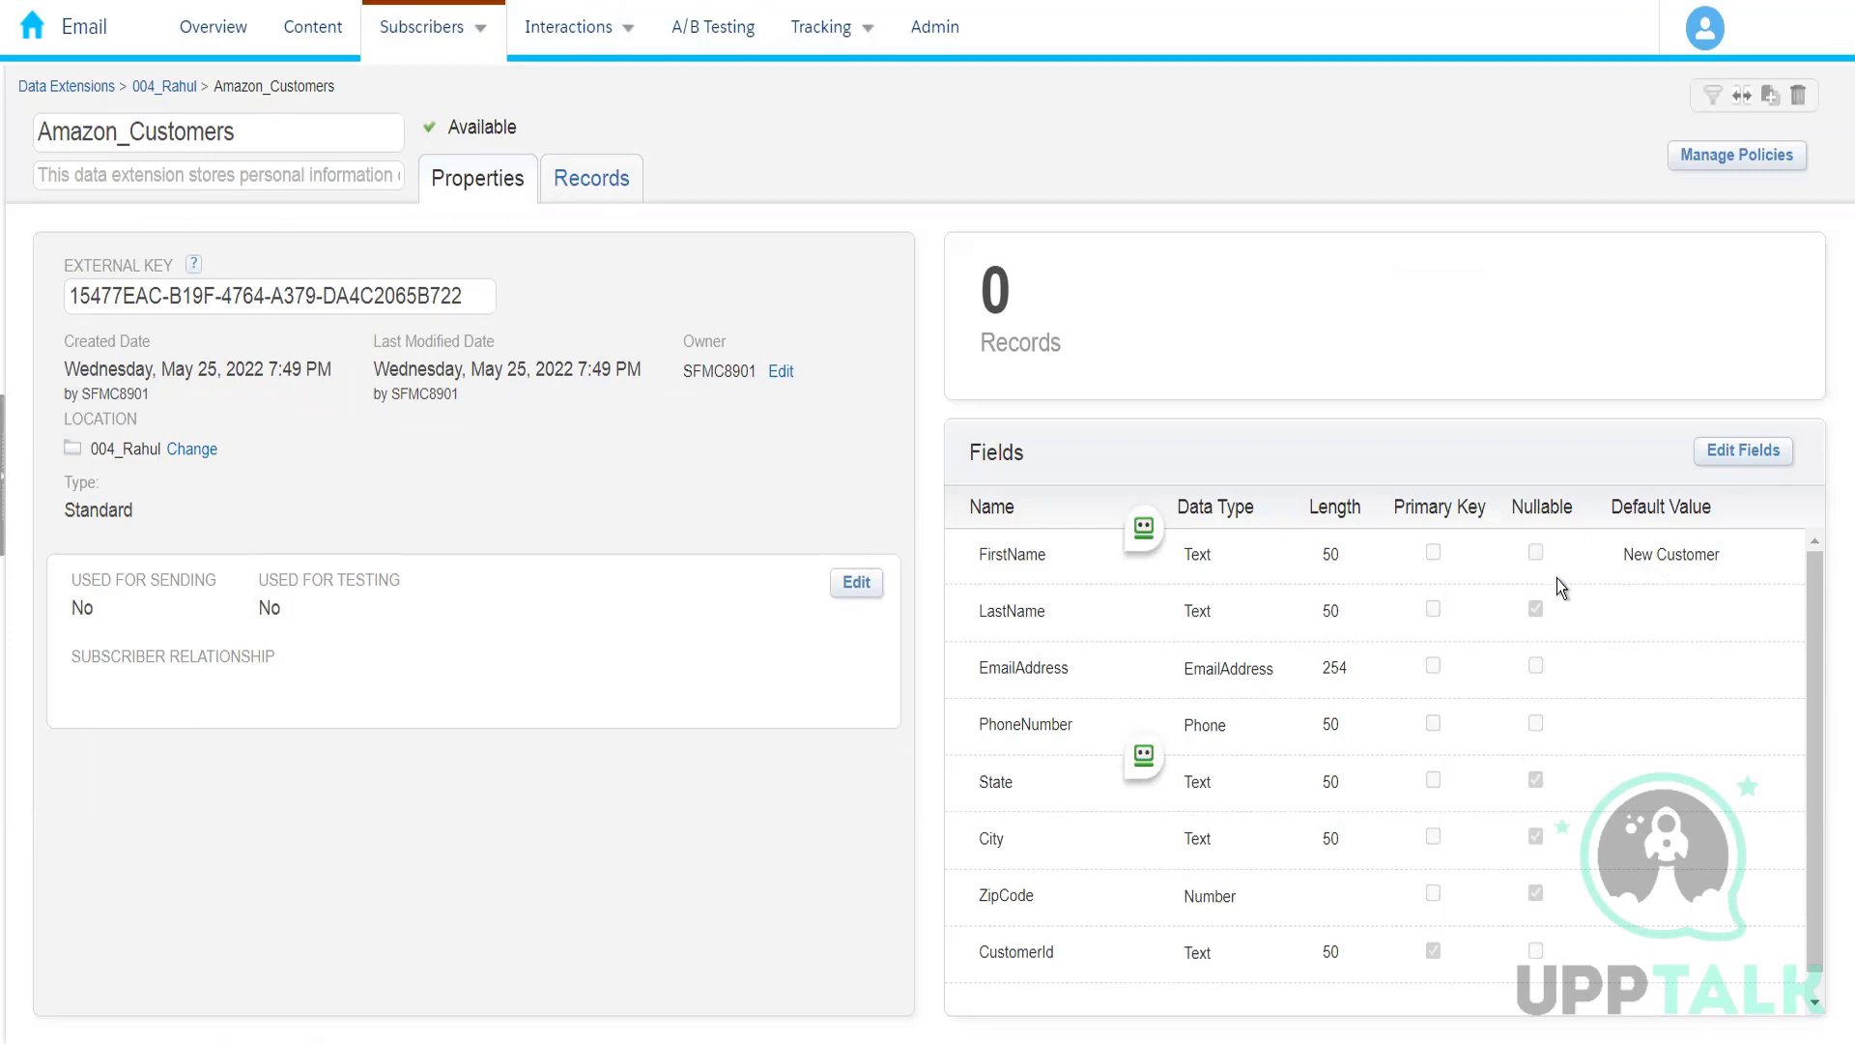
# Step: Examine the records and the properties of the Amazon_Customers data extension
pyautogui.click(589, 186)
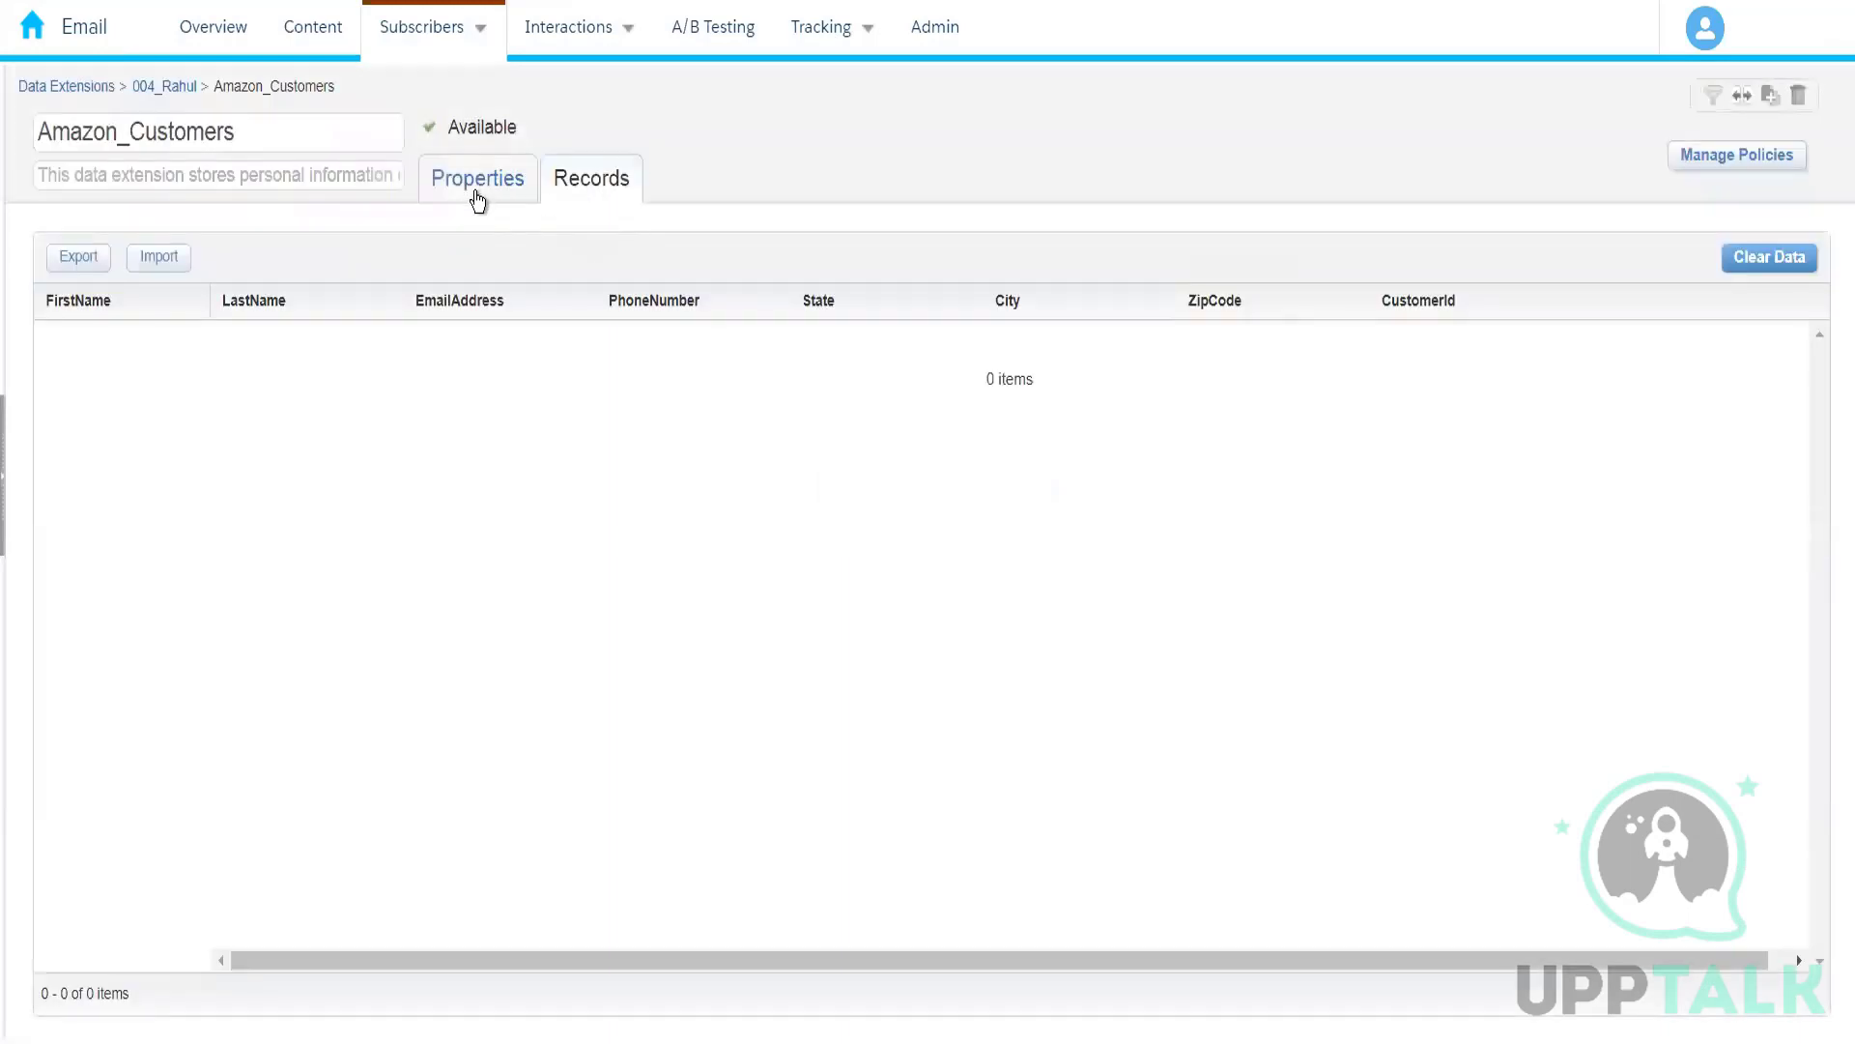
pyautogui.click(474, 186)
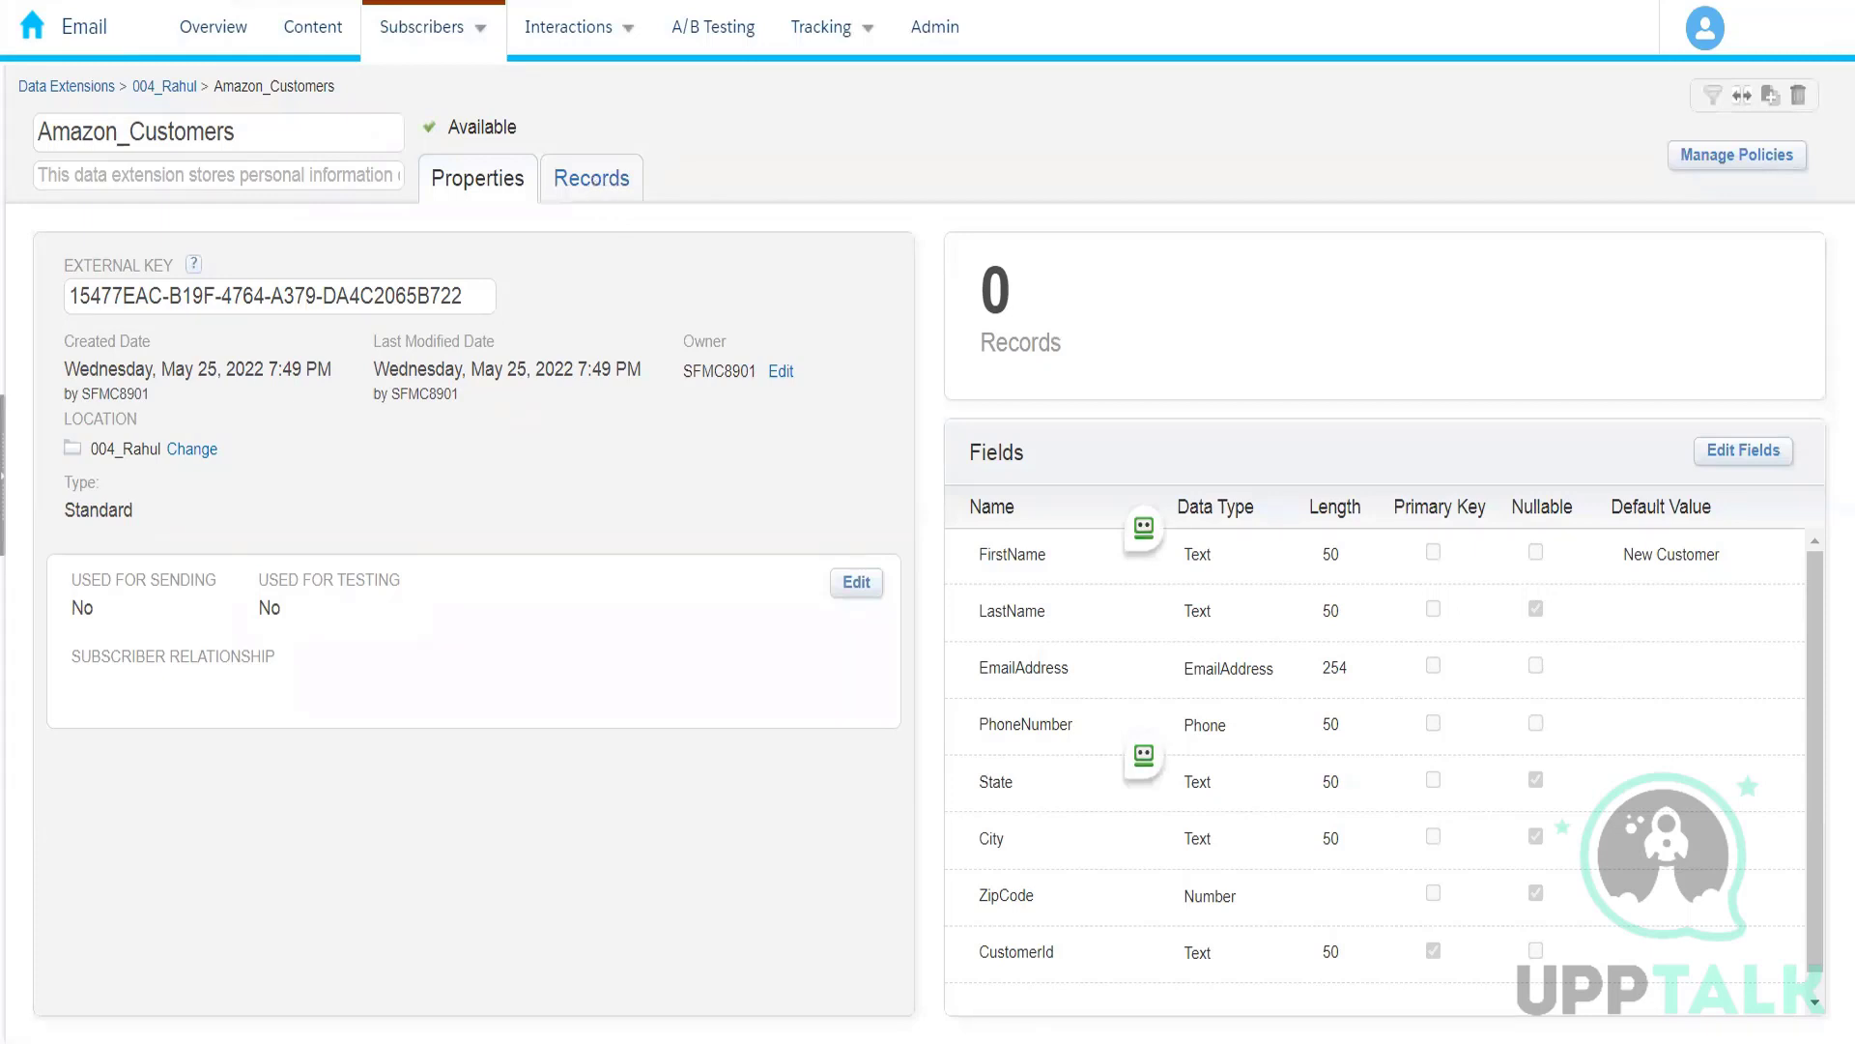
pyautogui.rightClick(126, 0)
pyautogui.click(576, 186)
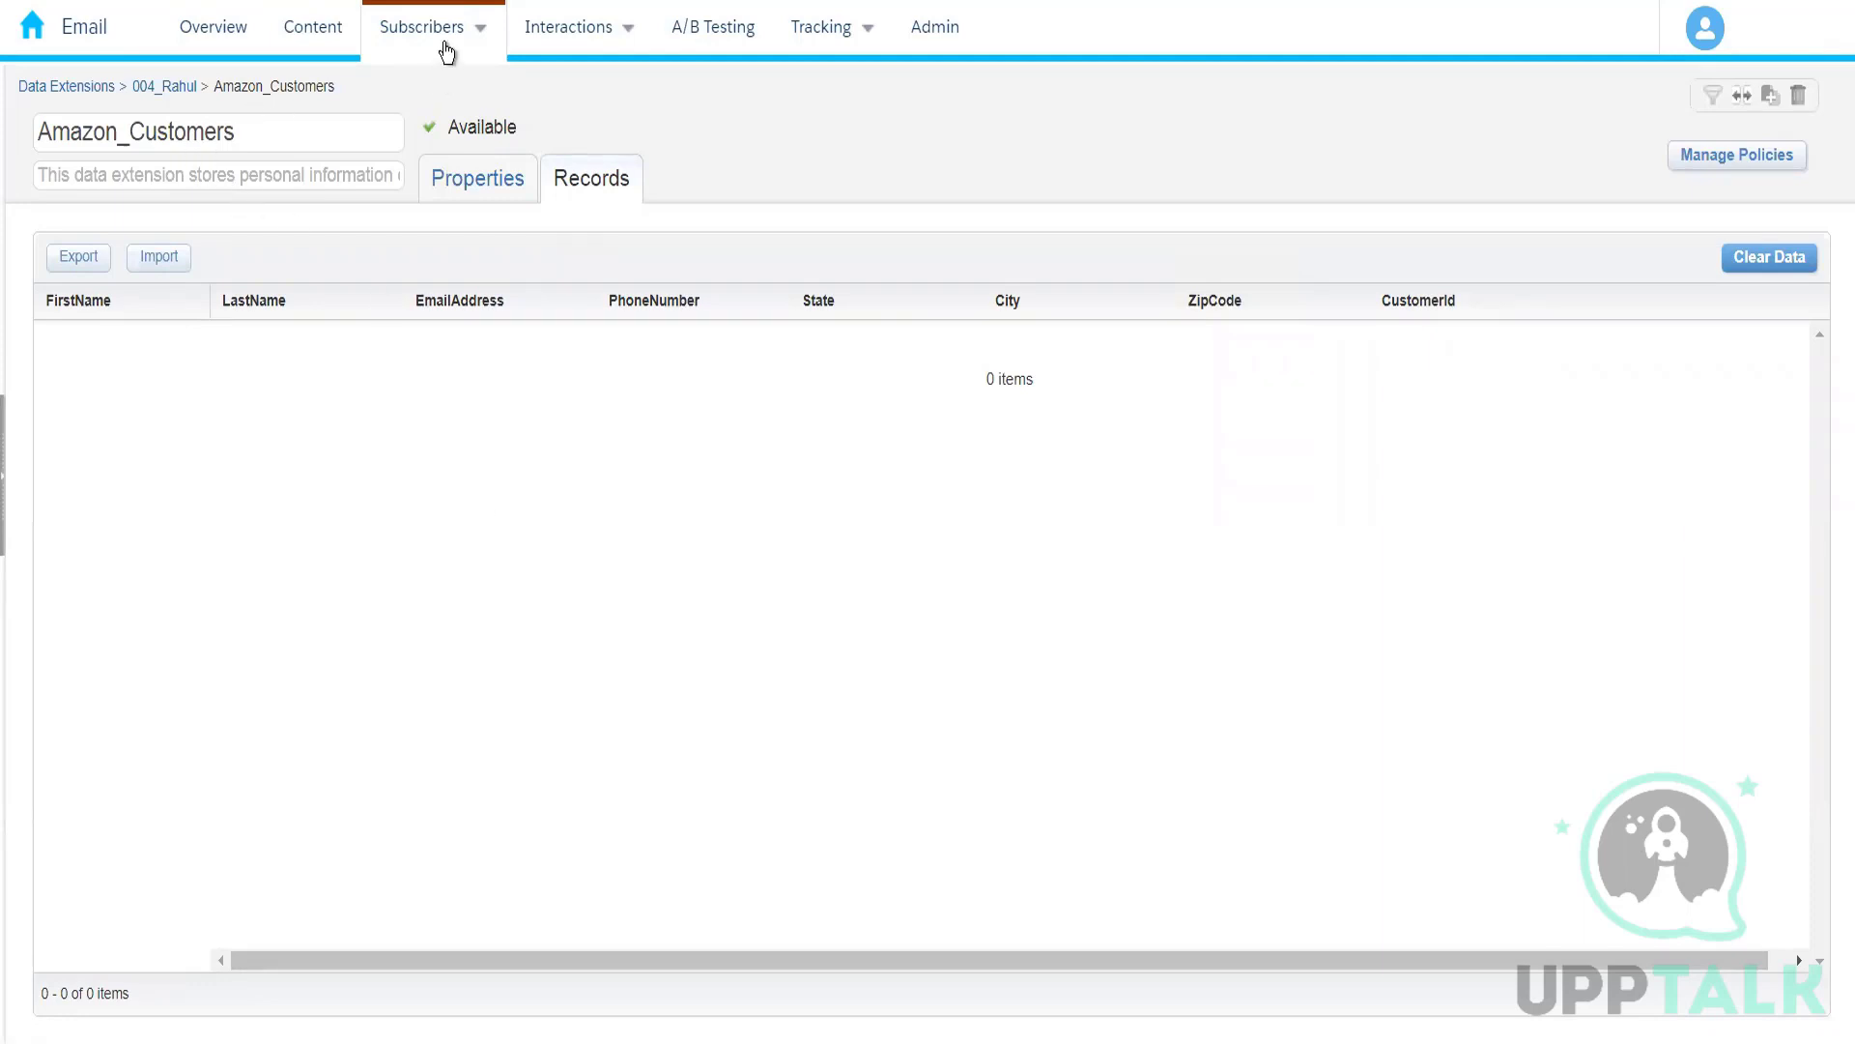
# Step: Switch to Contact Builder and open its list of data extensions
pyautogui.moveTo(200, 44)
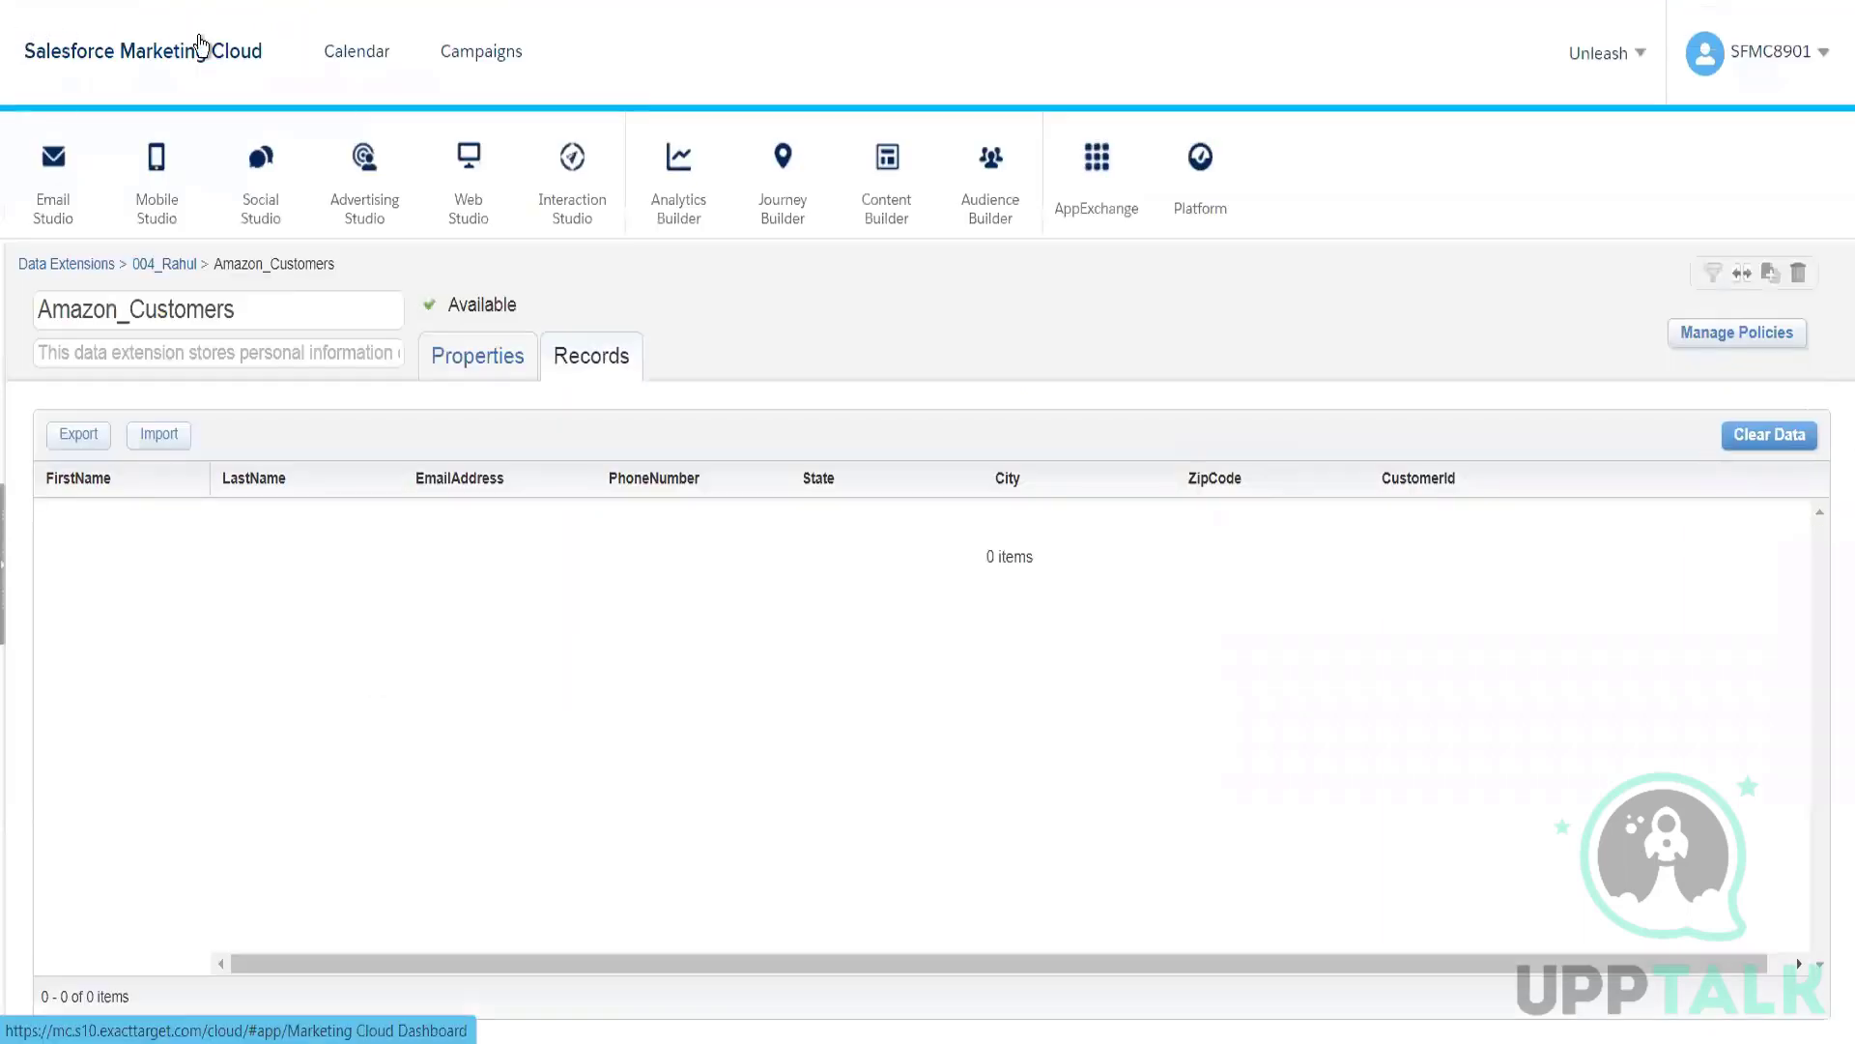
pyautogui.moveTo(1000, 207)
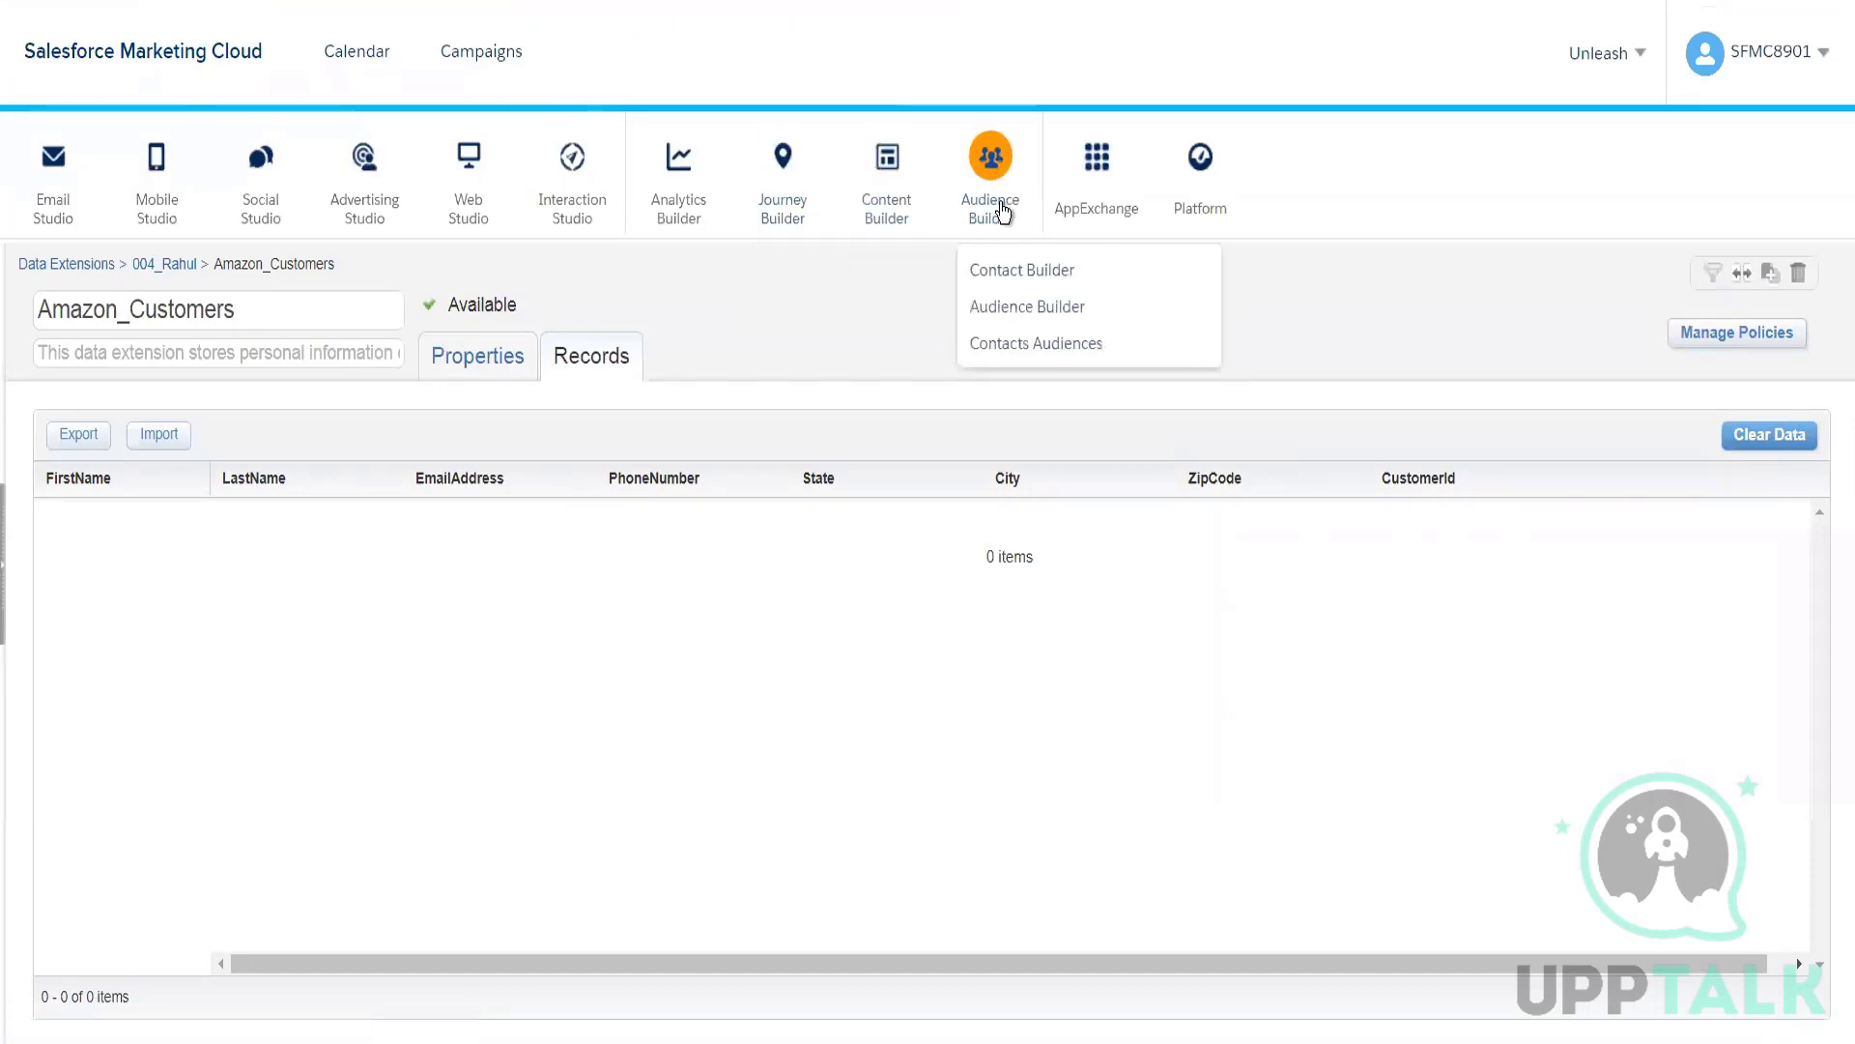
pyautogui.click(1017, 277)
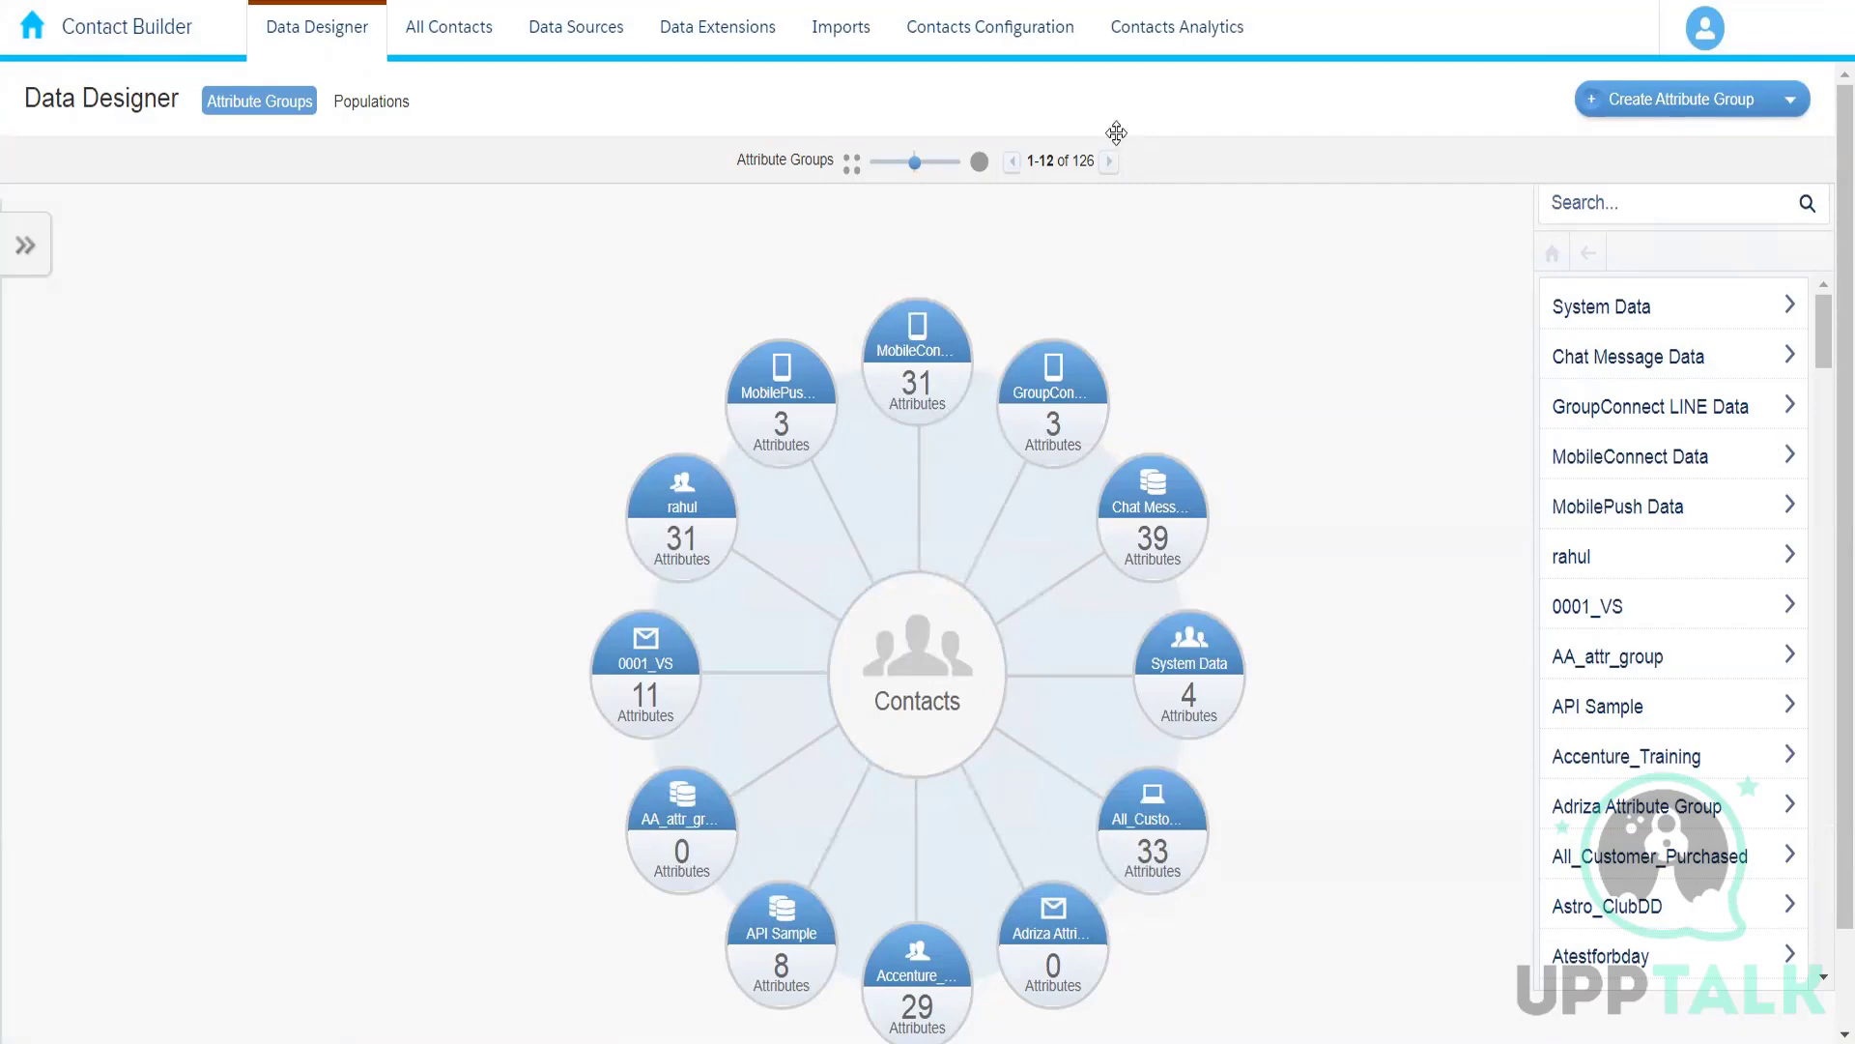
pyautogui.click(684, 37)
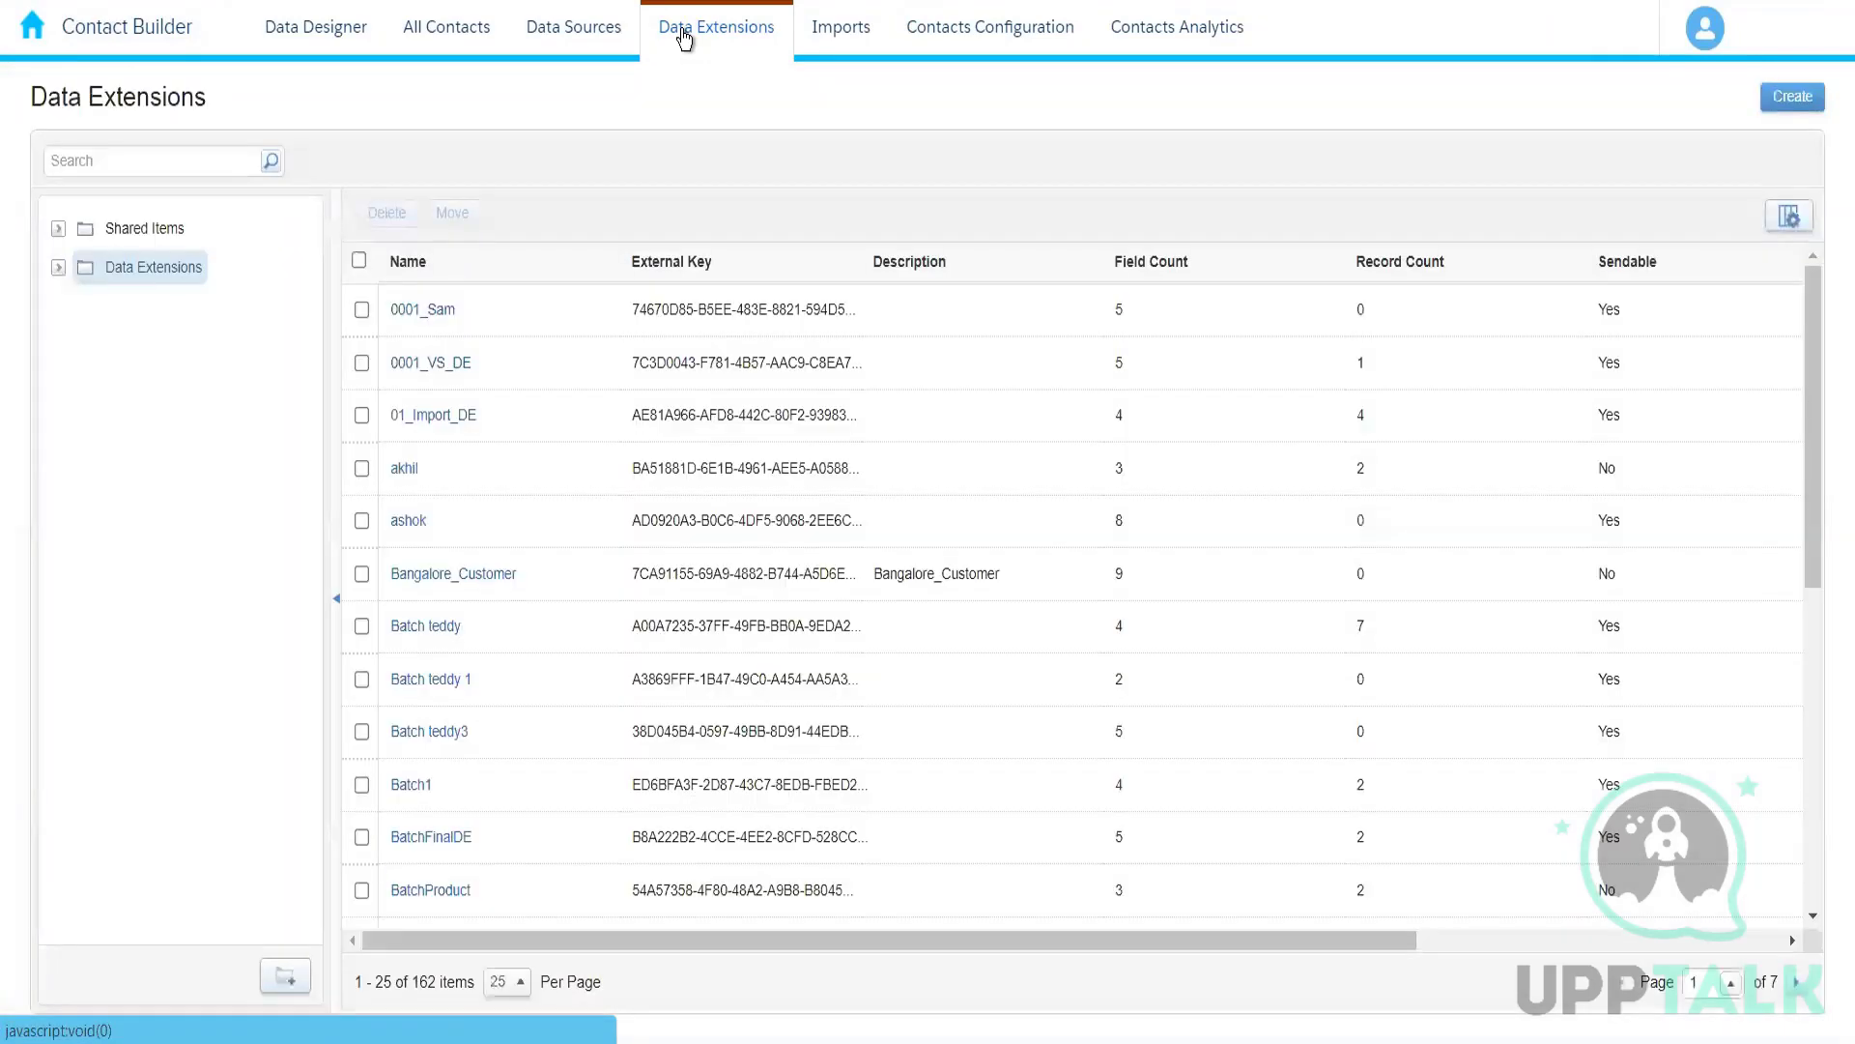
# Step: Find the data extension folder whose name starts with 004 and open the records of its Amazon_Customers data extension
pyautogui.click(57, 269)
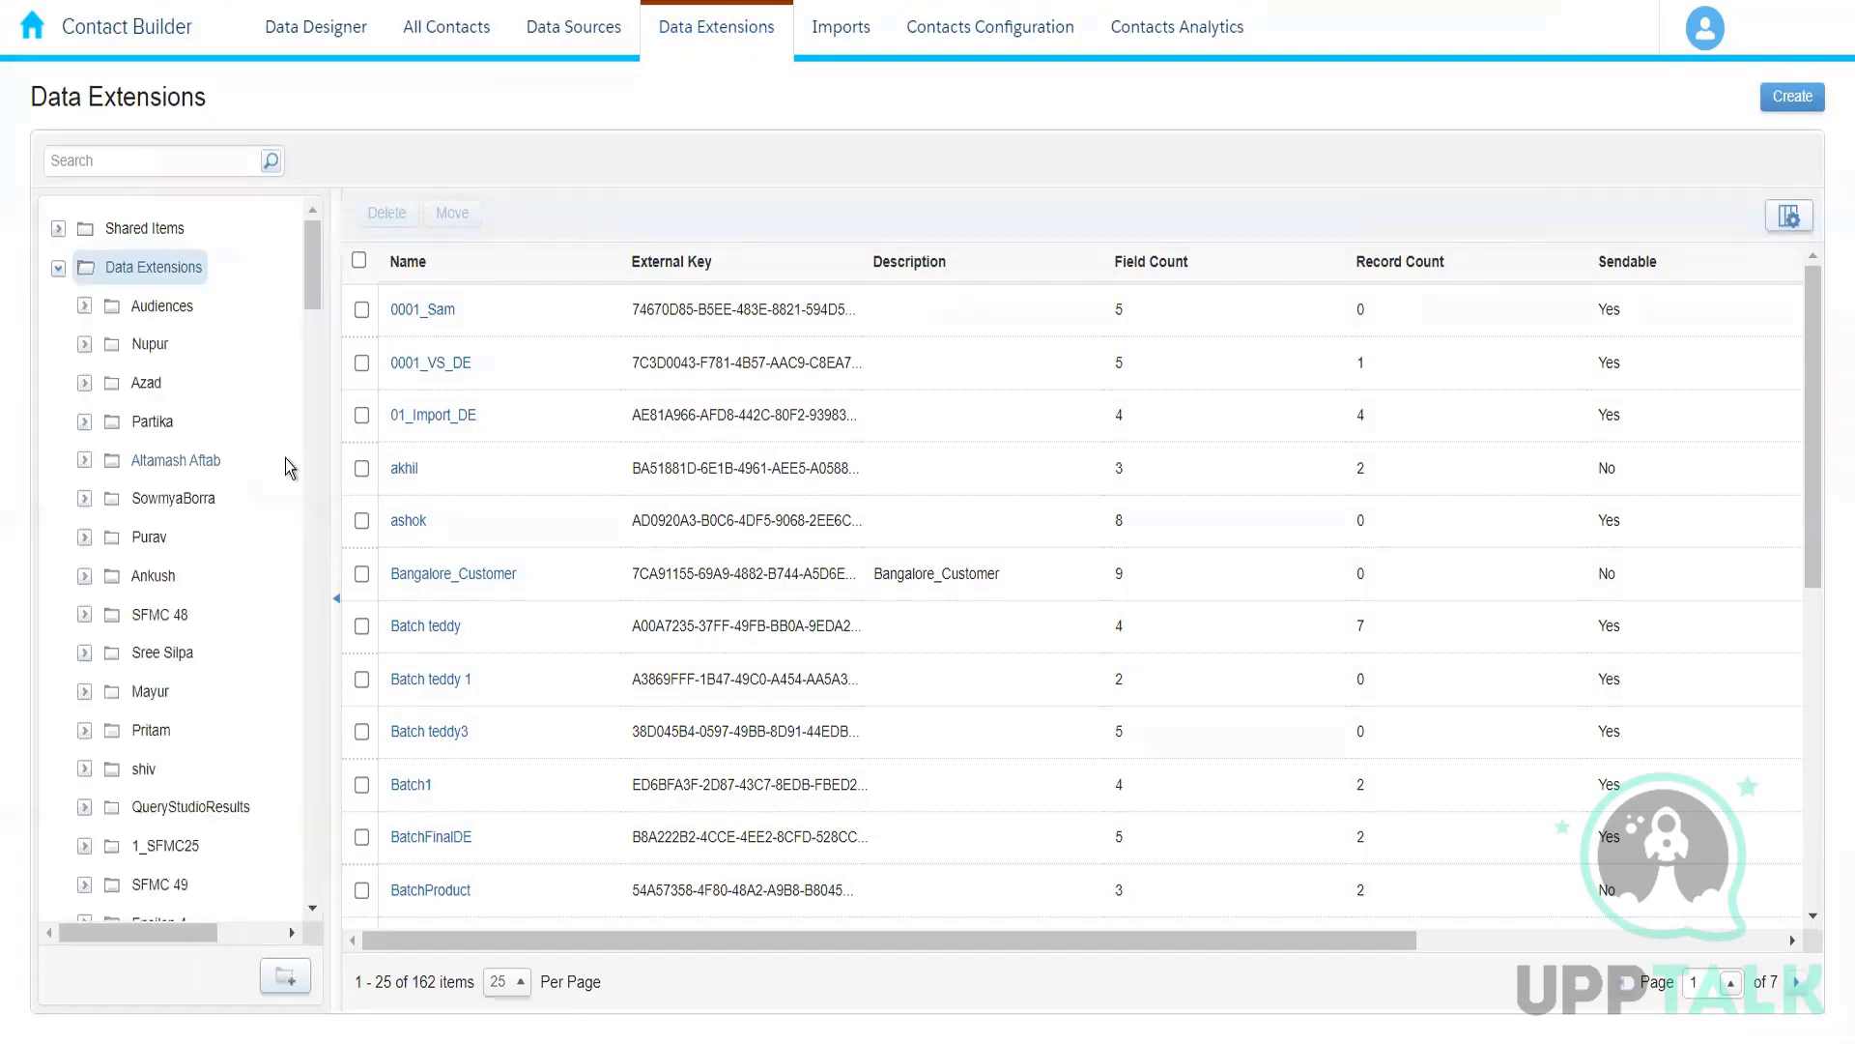
pyautogui.hotkey('ctrl', 'f')
pyautogui.write('004')
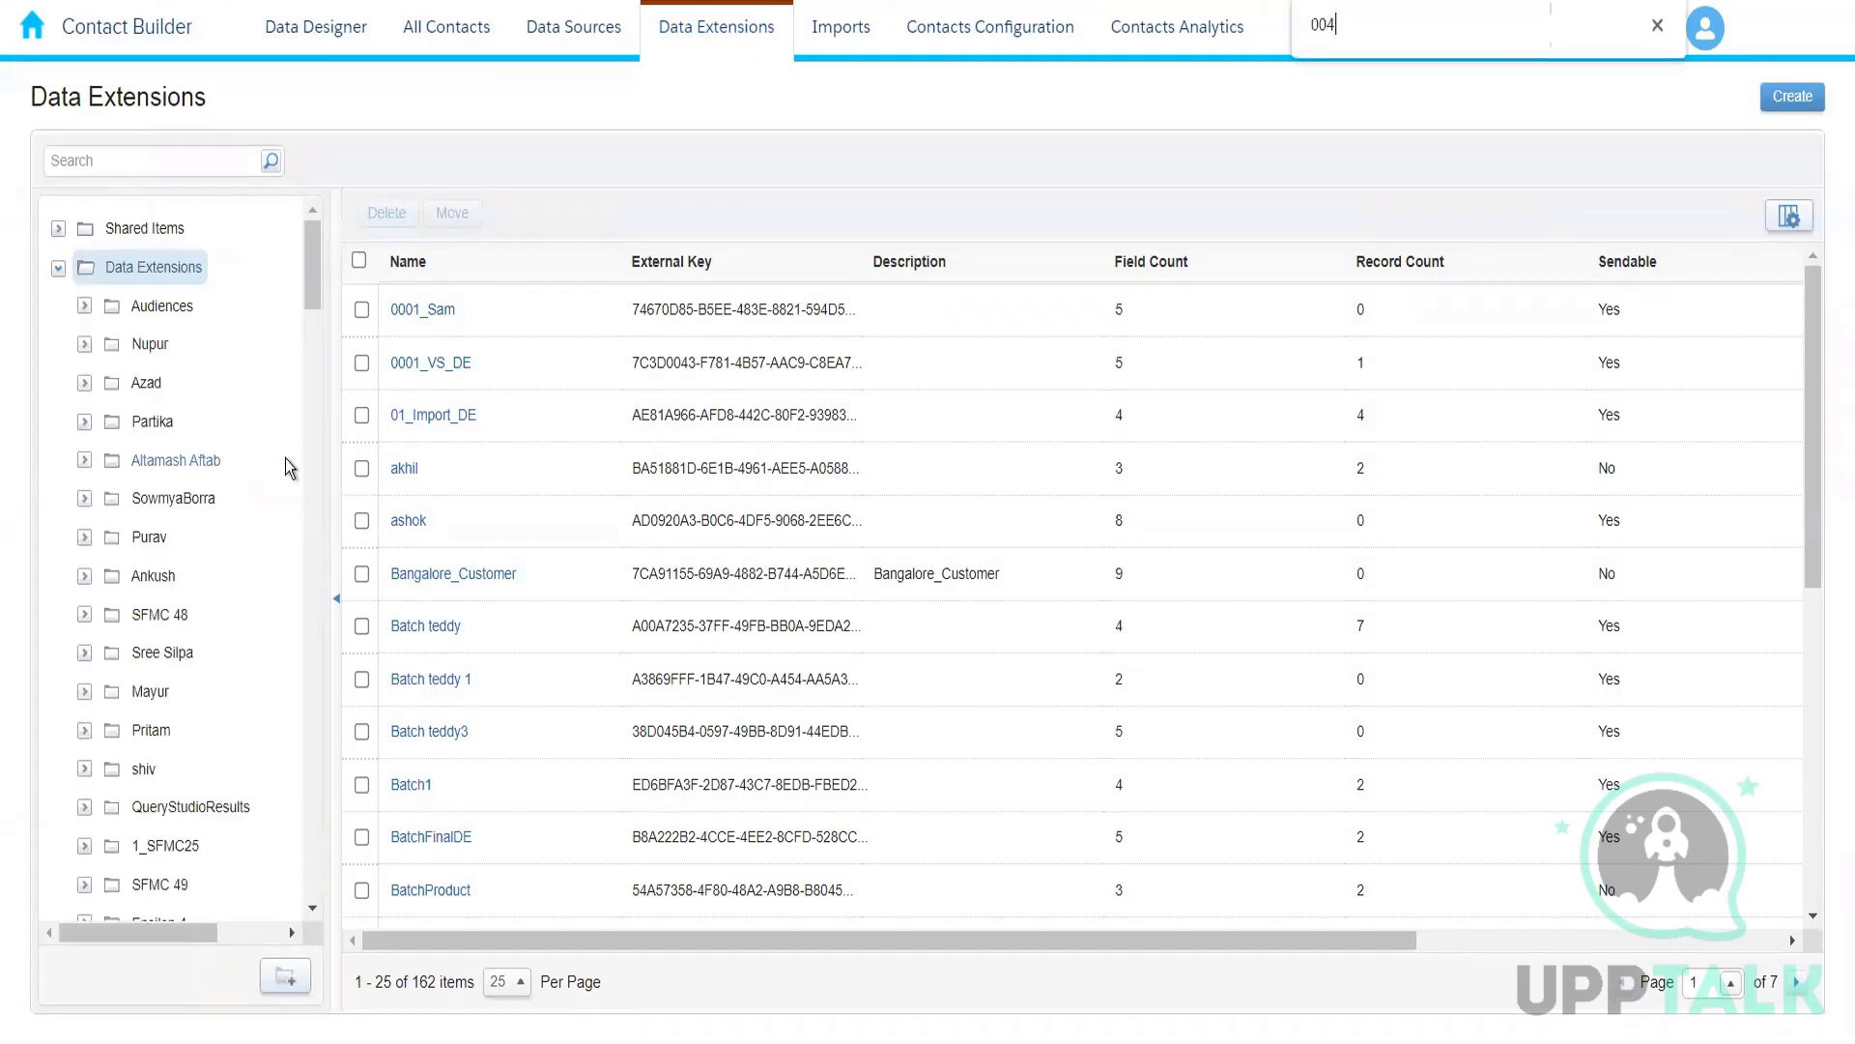
pyautogui.press('Return')
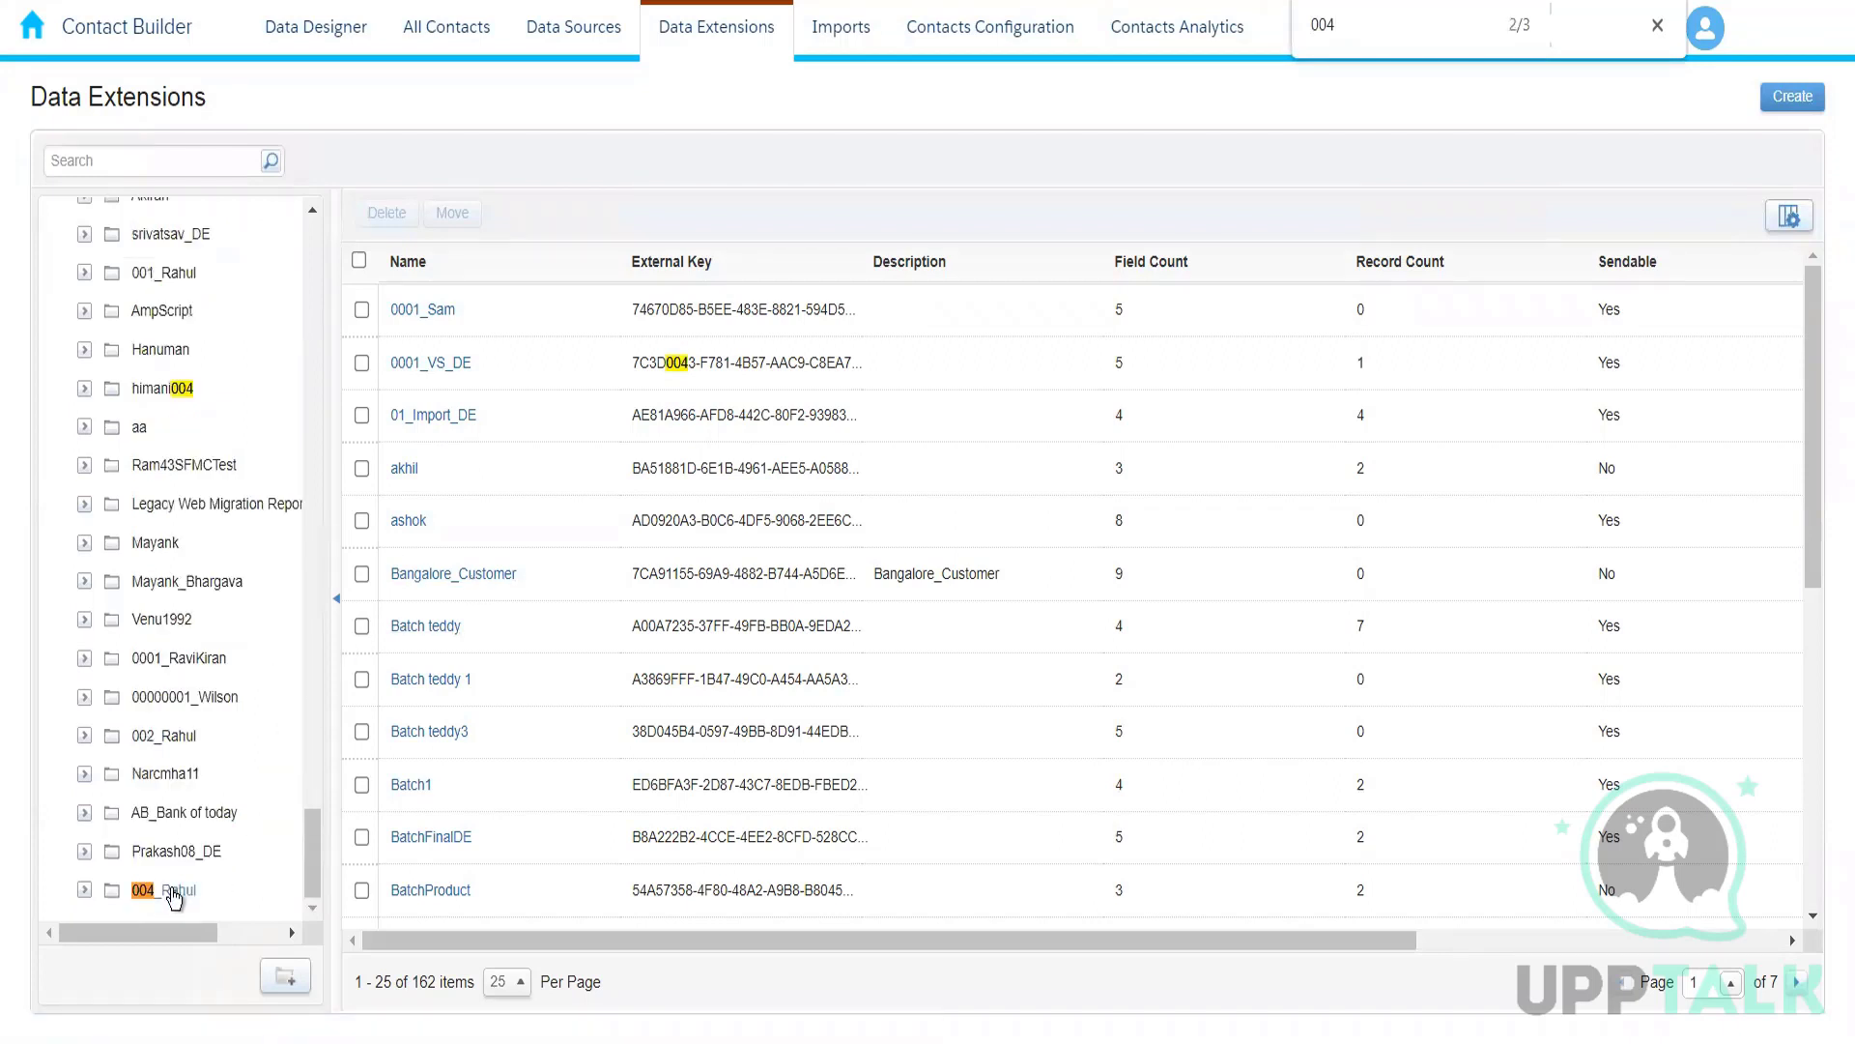
pyautogui.click(224, 882)
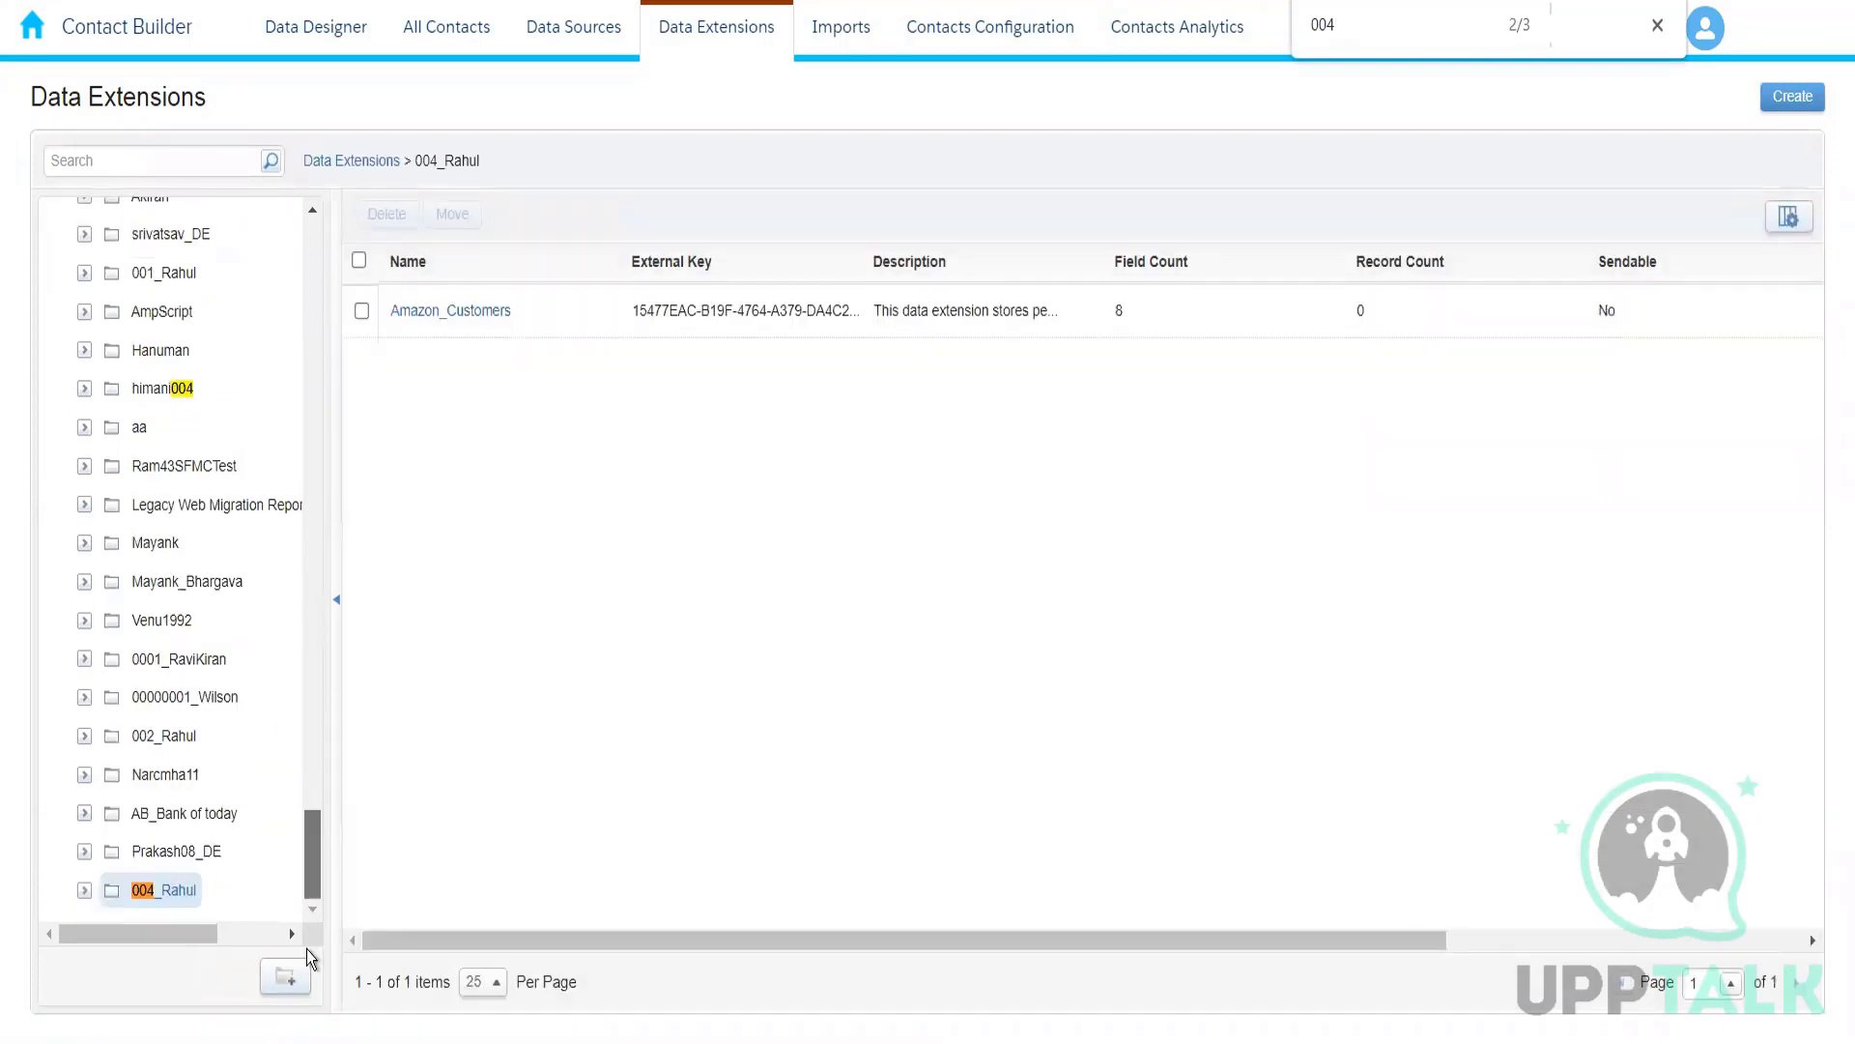
pyautogui.click(454, 319)
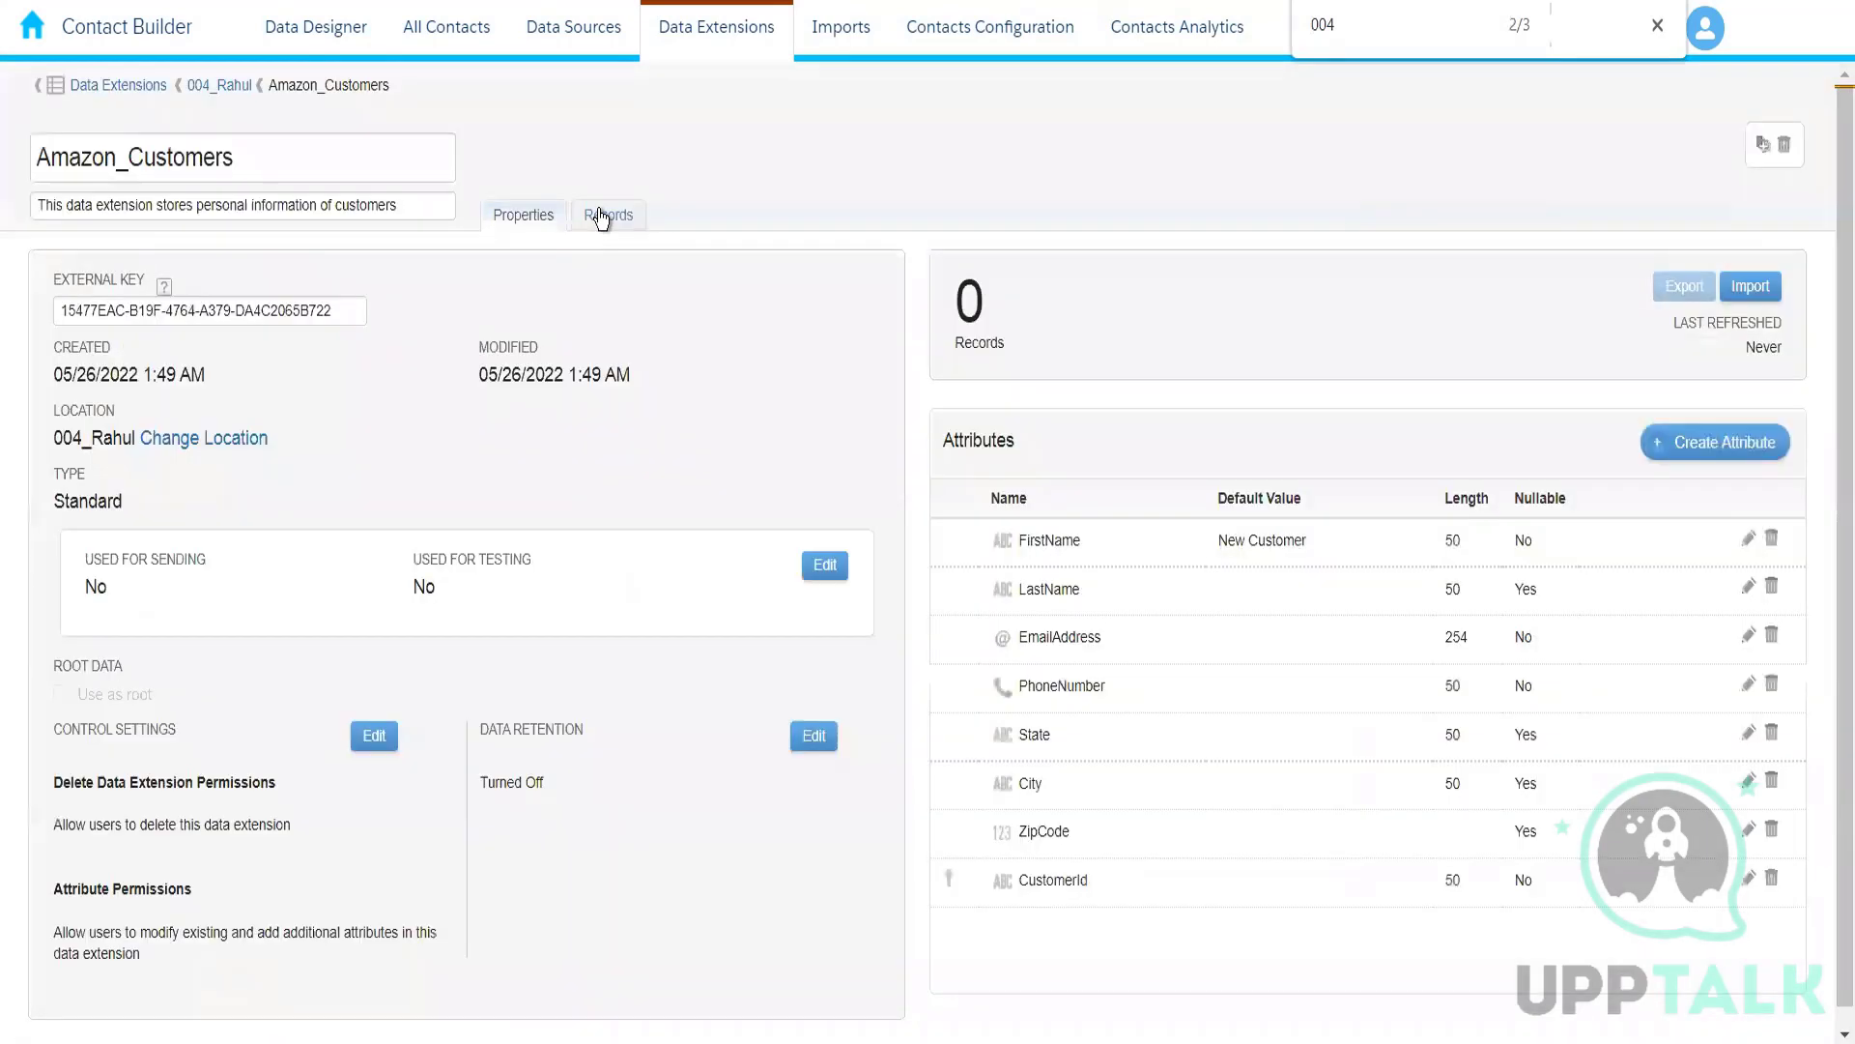
pyautogui.click(603, 213)
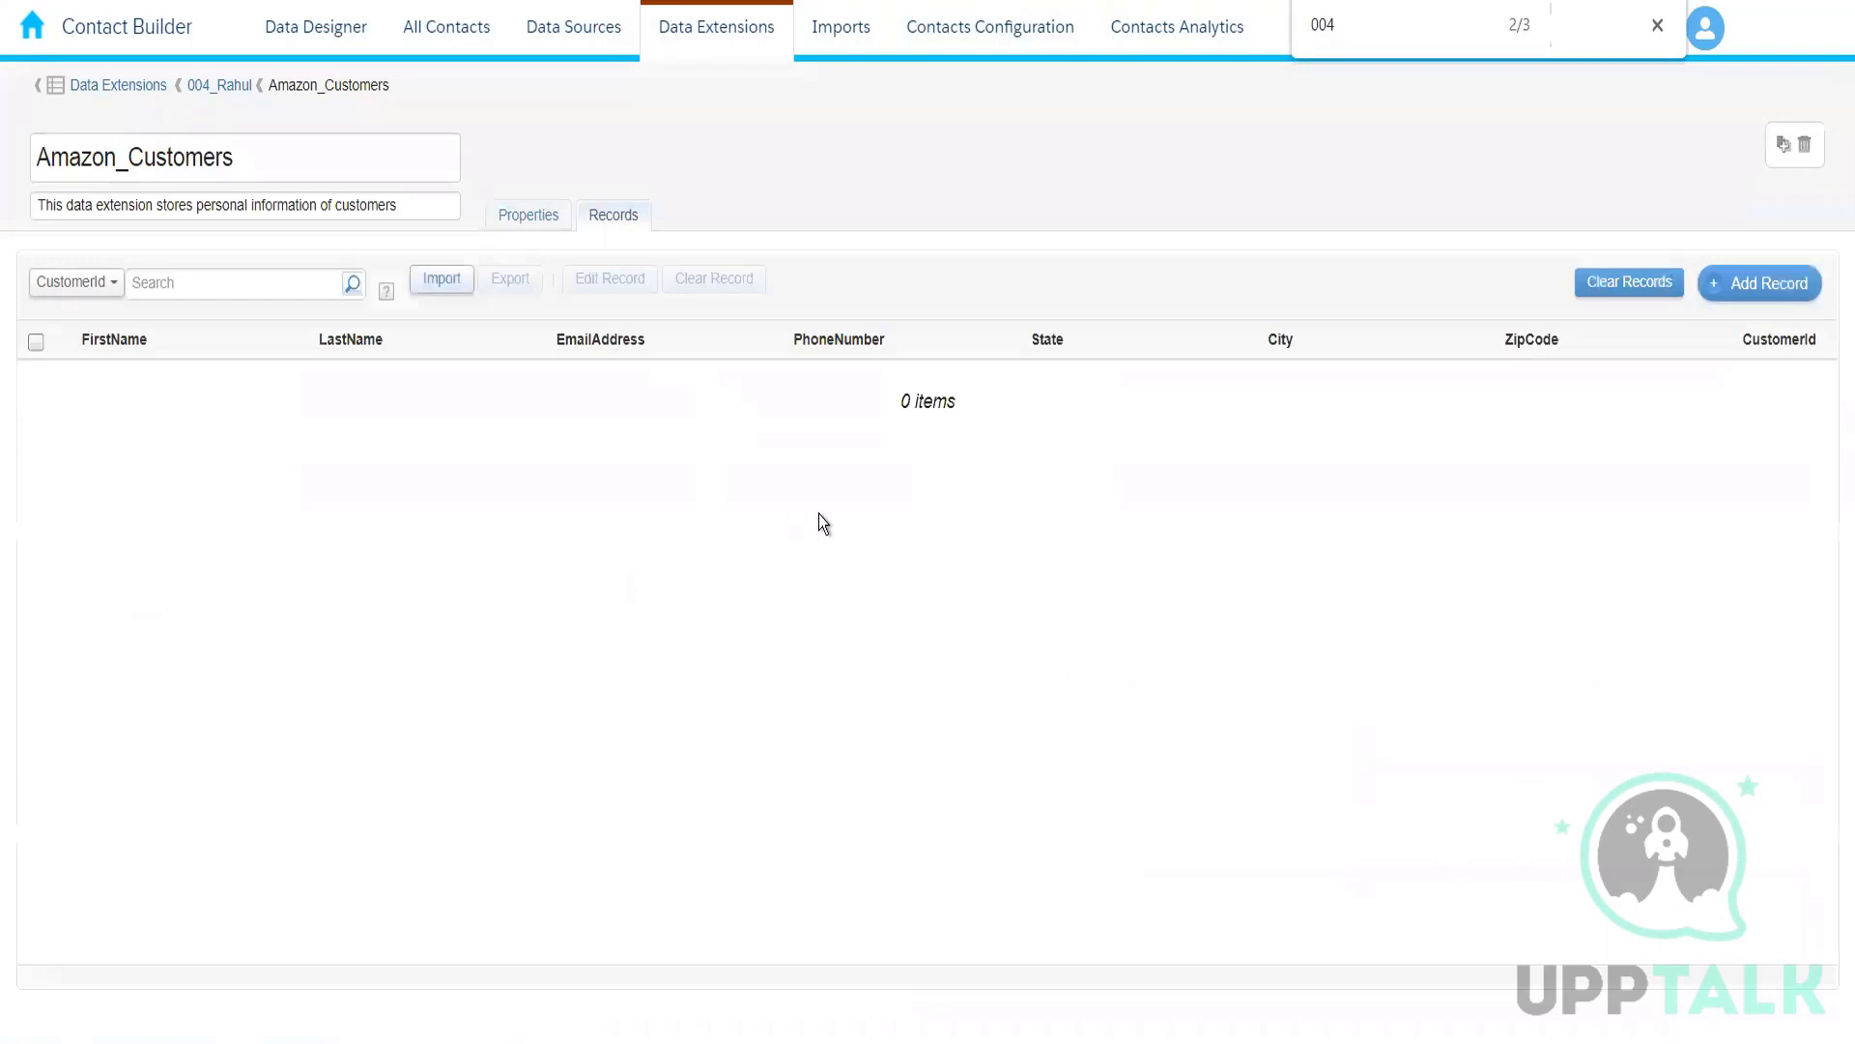
# Step: Add a customer record, replacing the default first name and filling in all fields, with state Telangana and city Hyderabad, and save it
pyautogui.click(1764, 285)
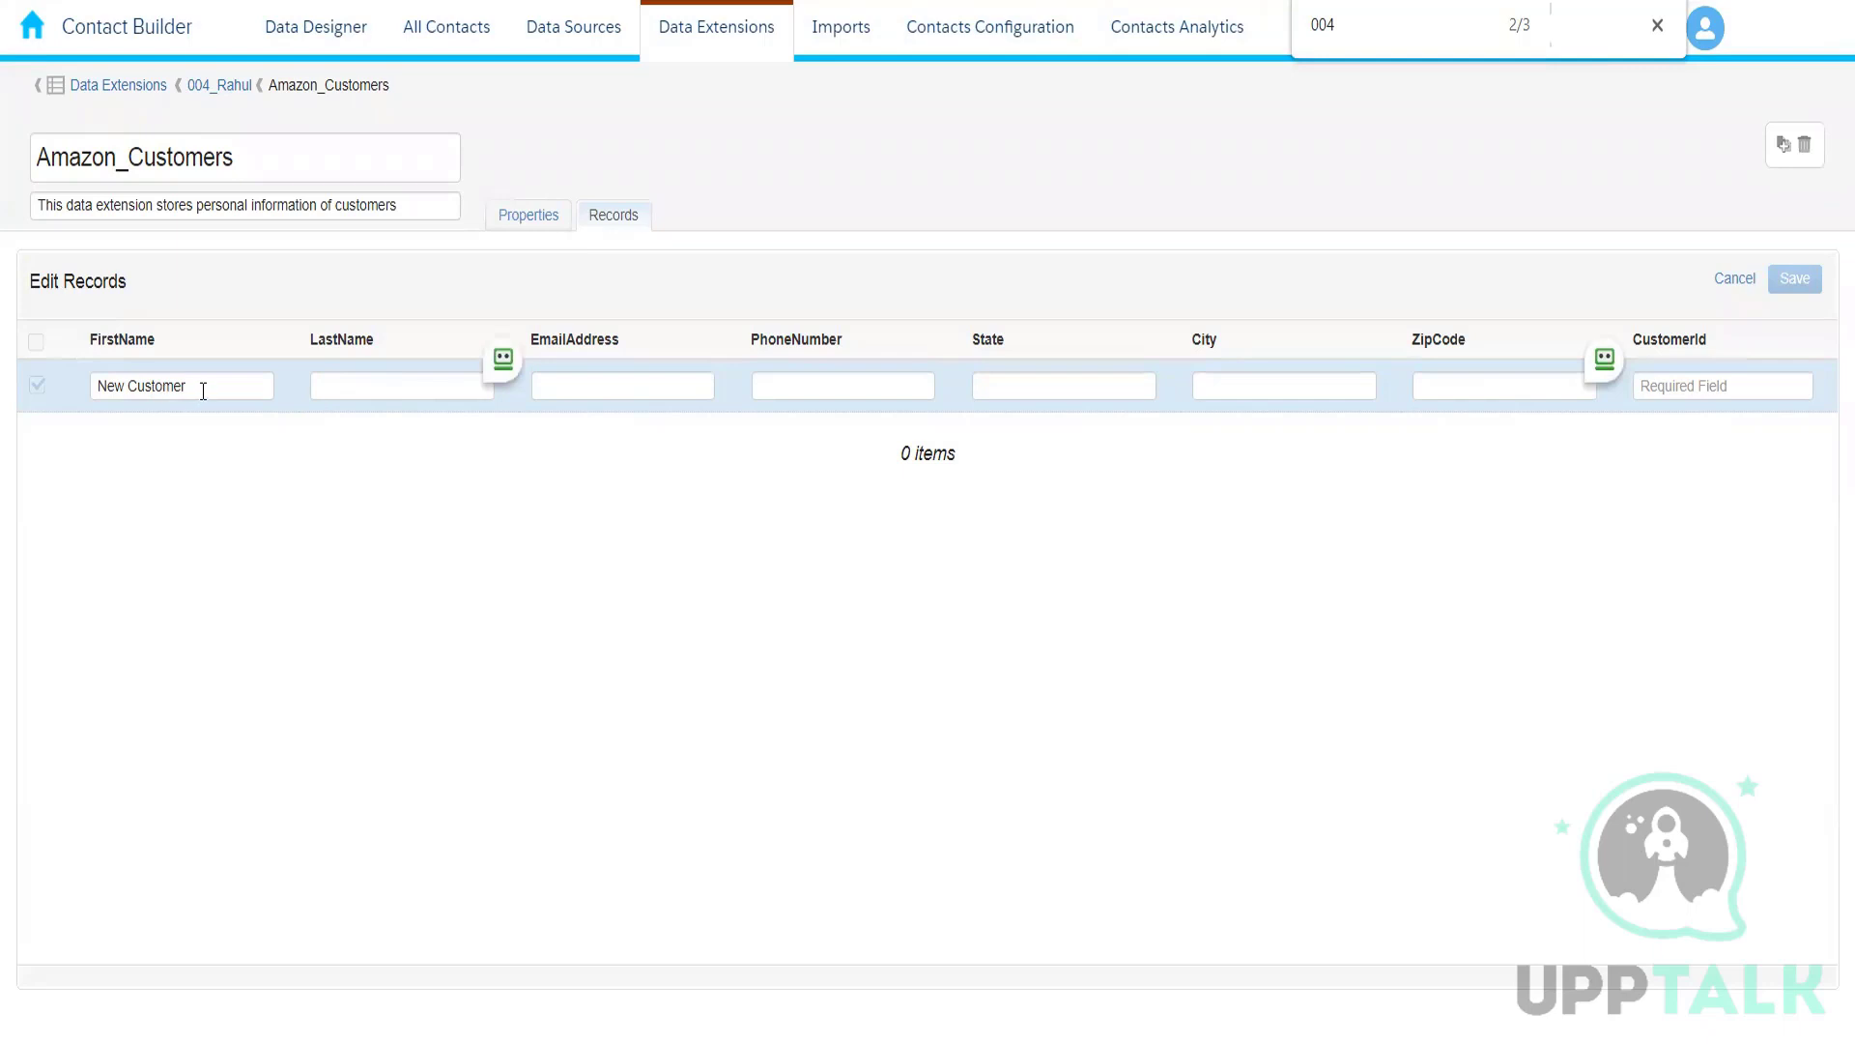
pyautogui.moveTo(205, 388); pyautogui.dragTo(70, 387)
pyautogui.press('BackSpace')
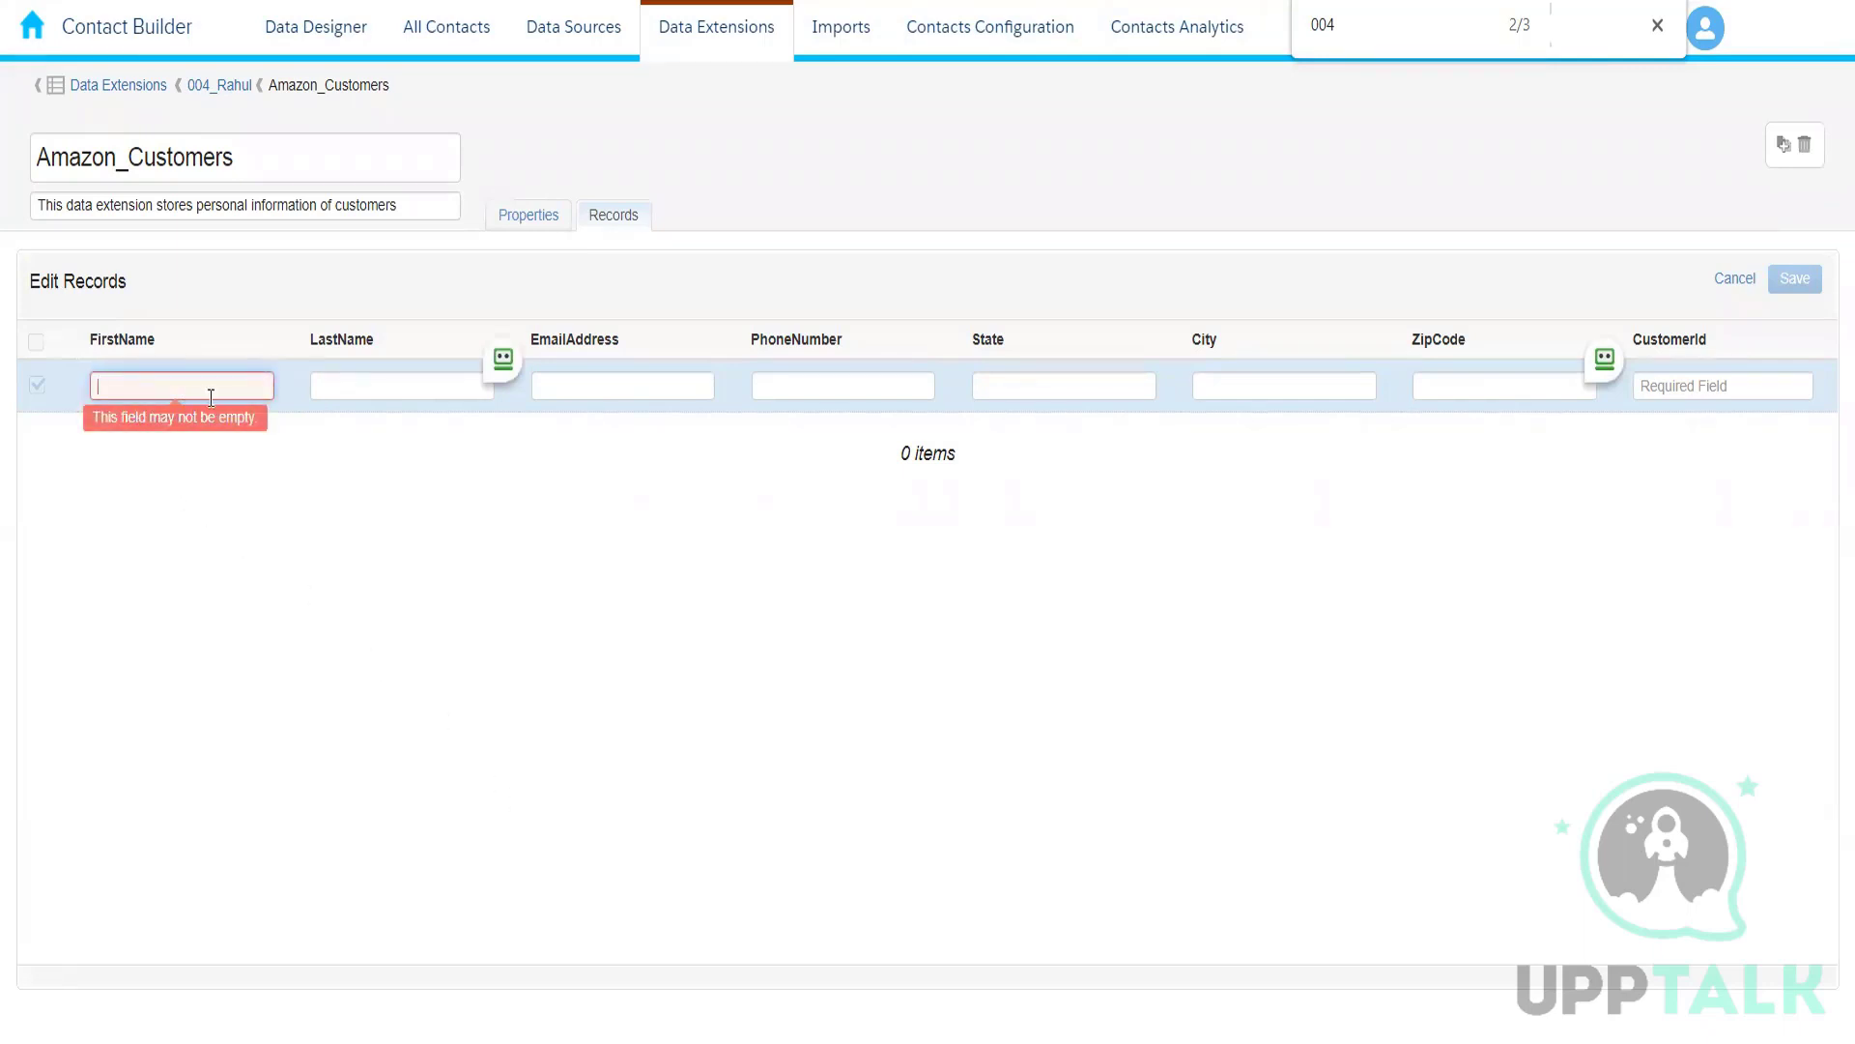
pyautogui.click(367, 387)
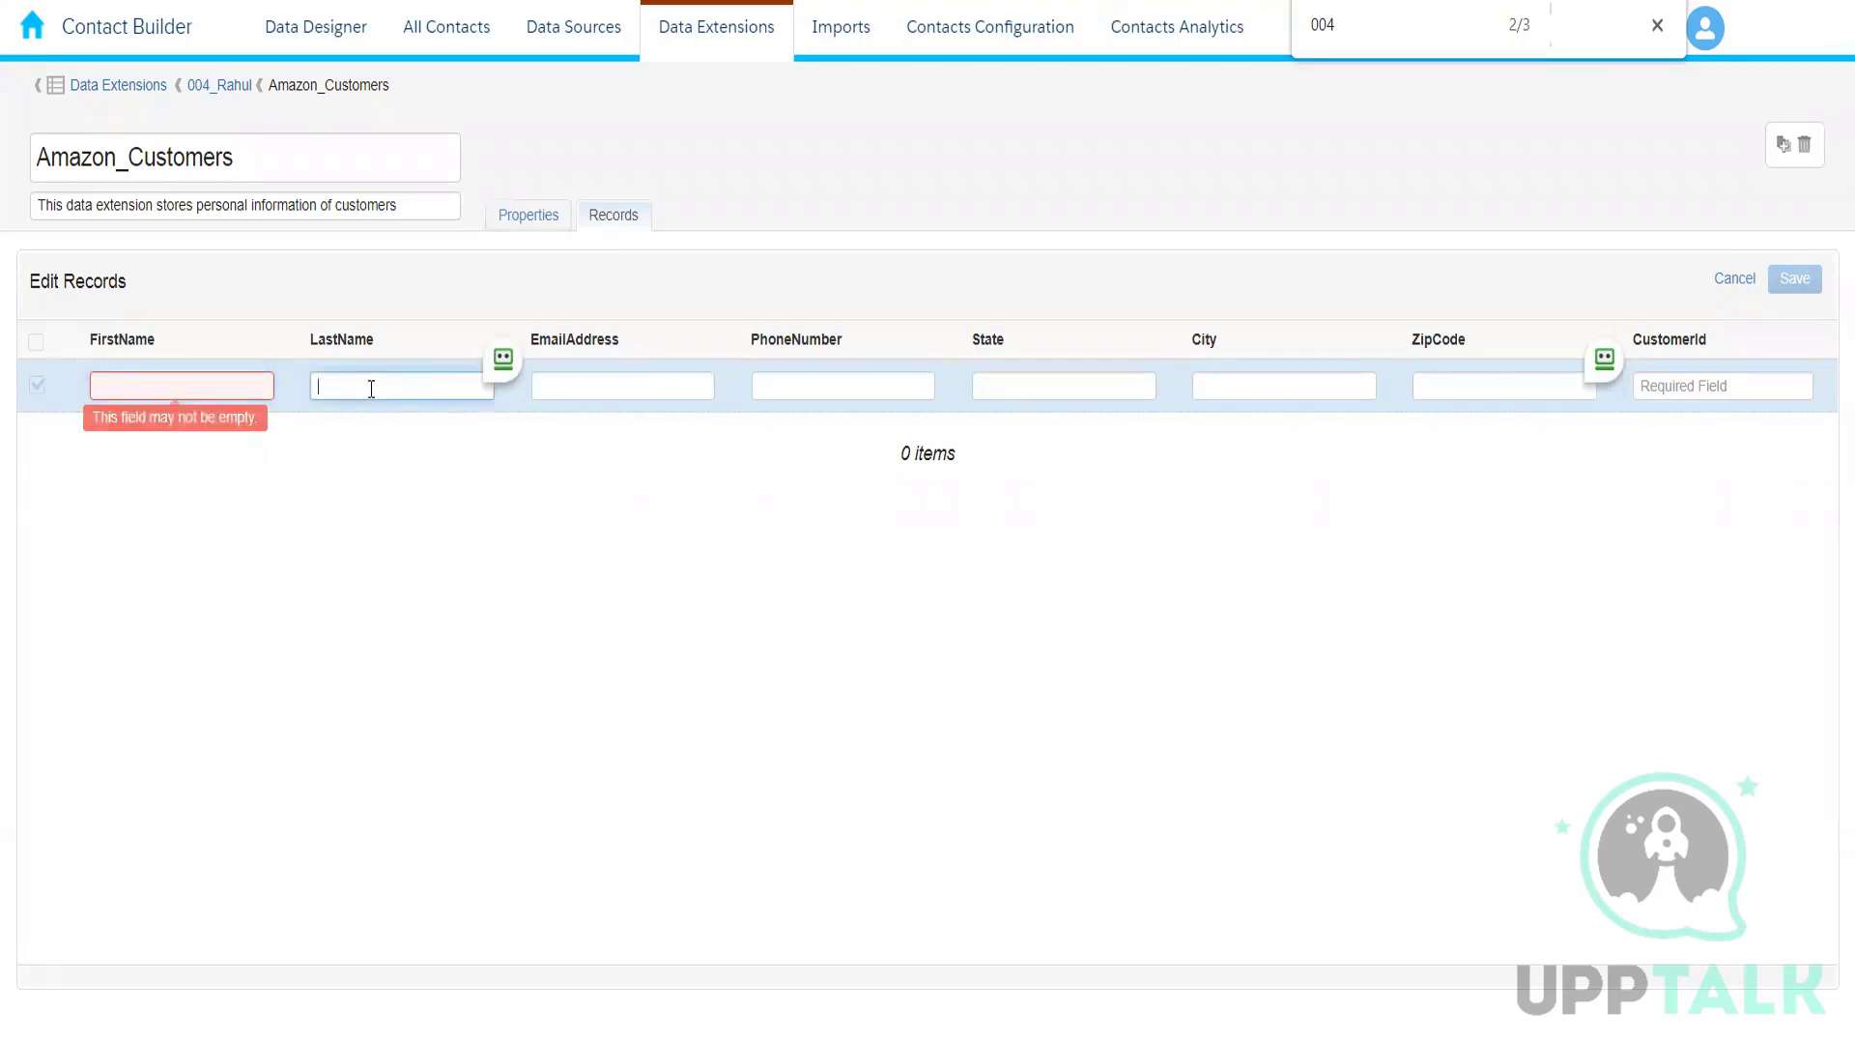
pyautogui.click(149, 385)
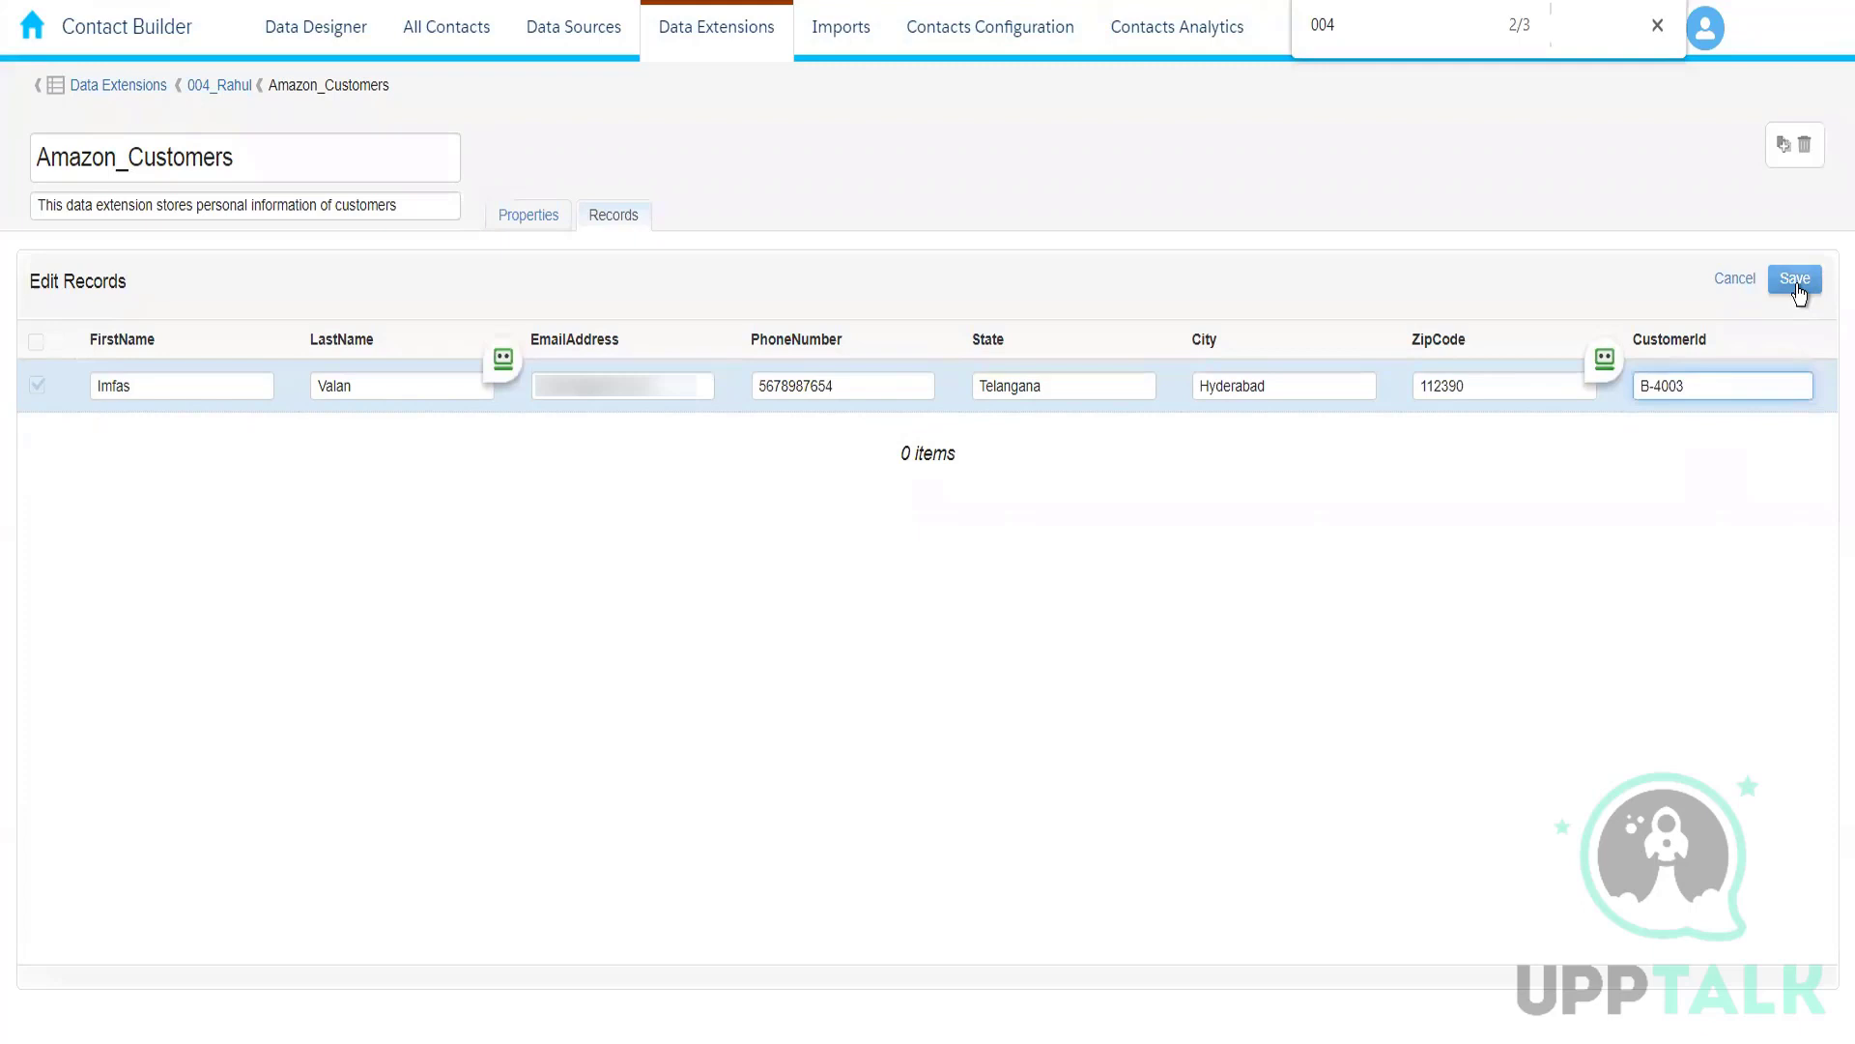
pyautogui.click(1797, 288)
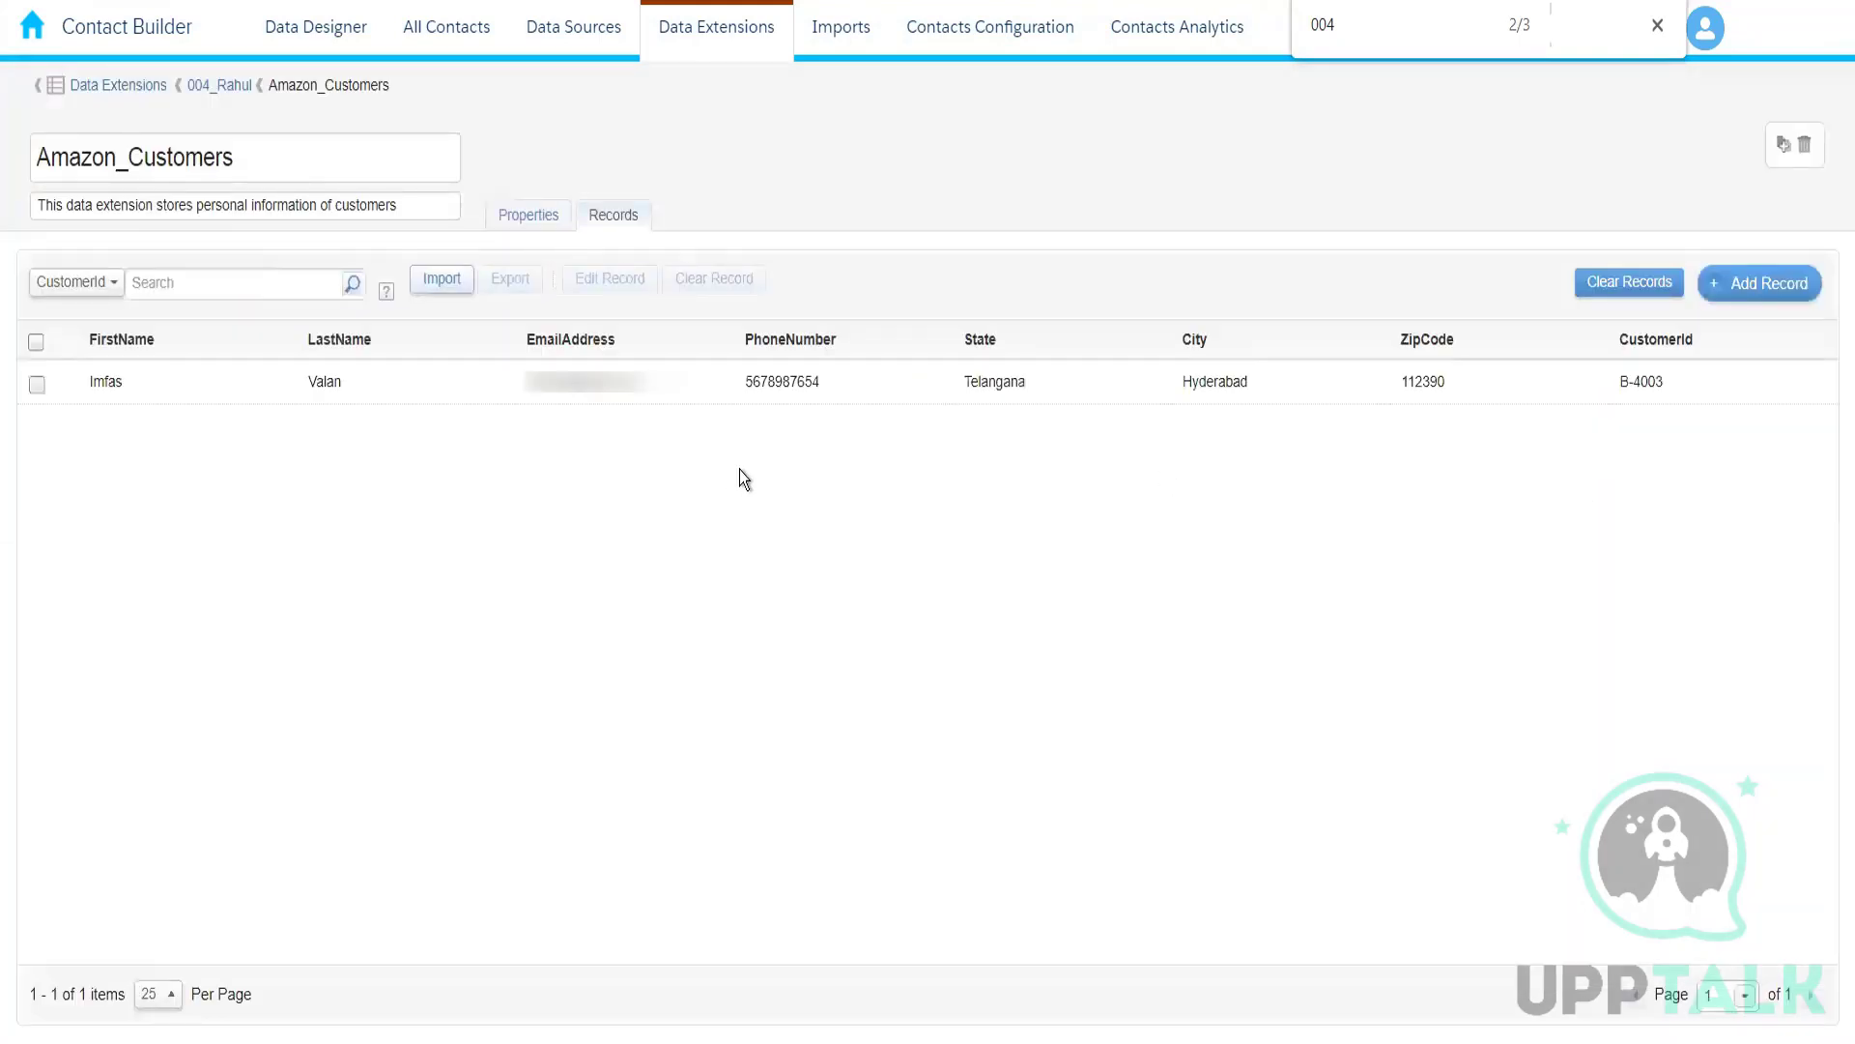
# Step: Start a second record and fill in the customer's e-mail address, first name and last name
pyautogui.click(1769, 283)
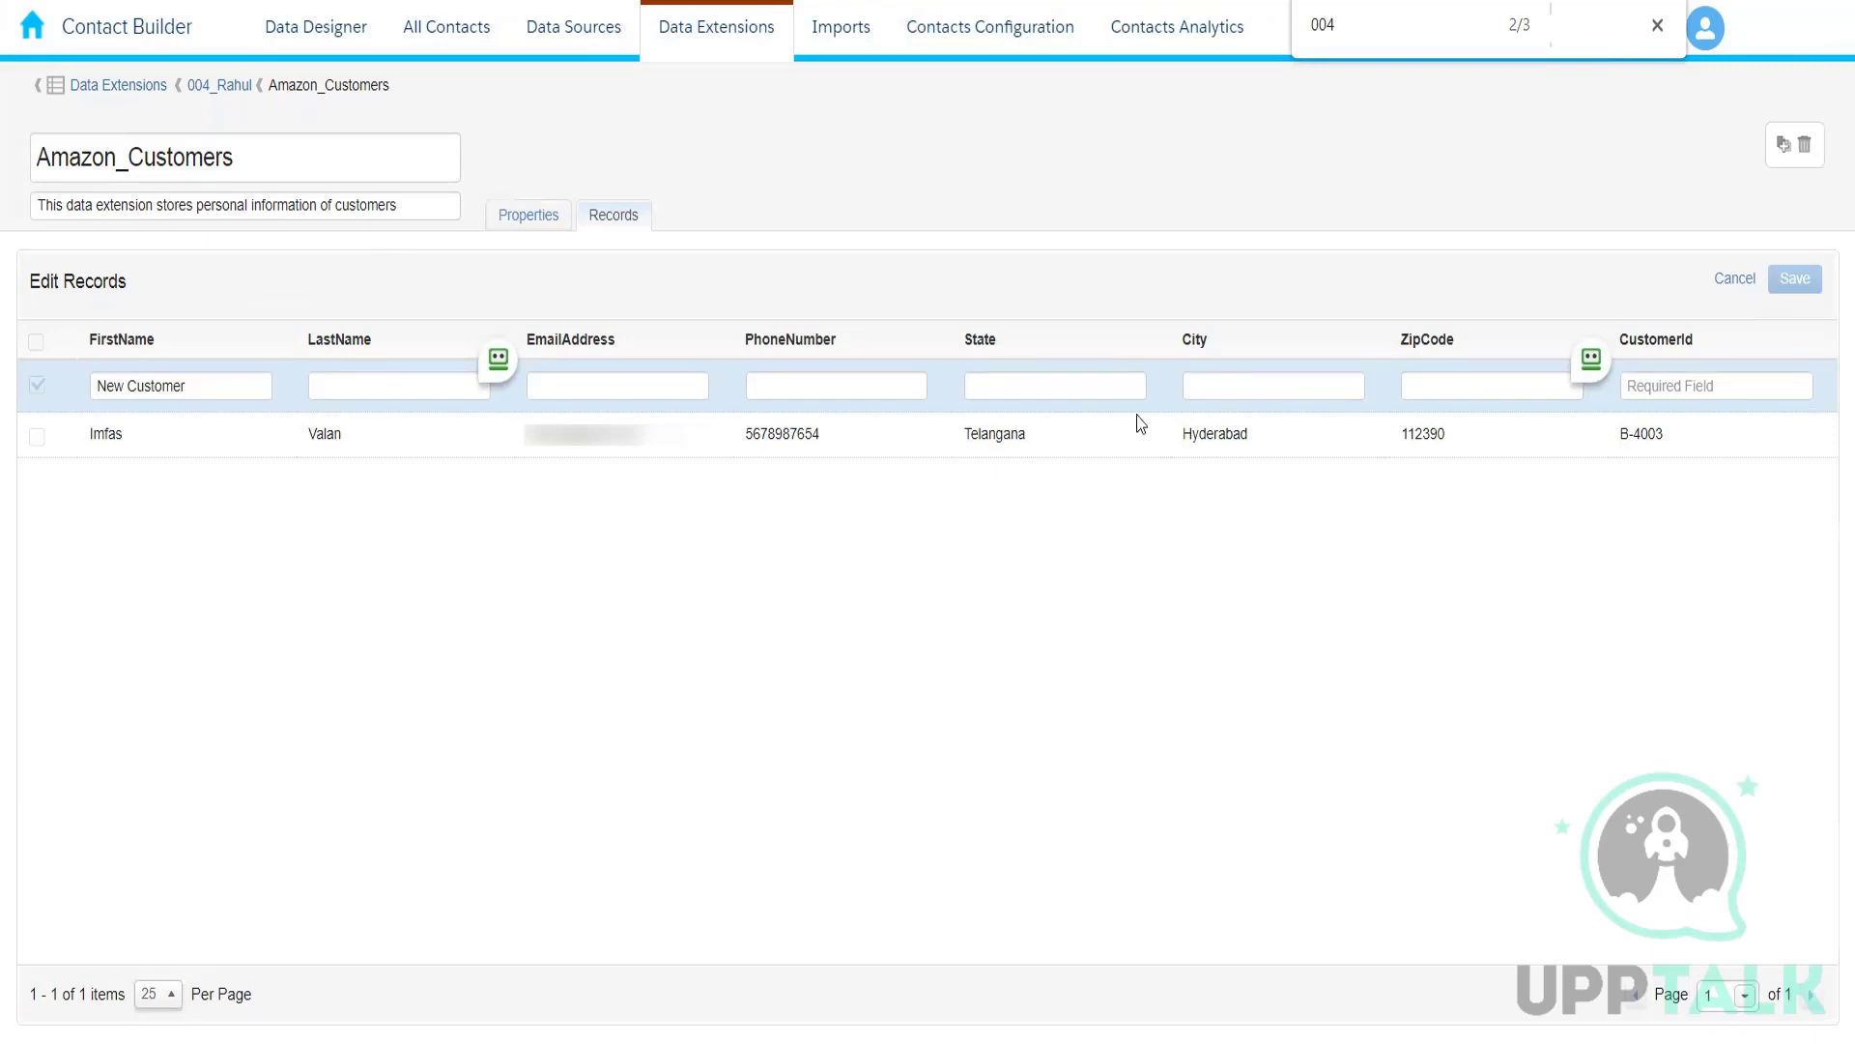
pyautogui.click(588, 385)
pyautogui.hotkey('ctrl', 'v')
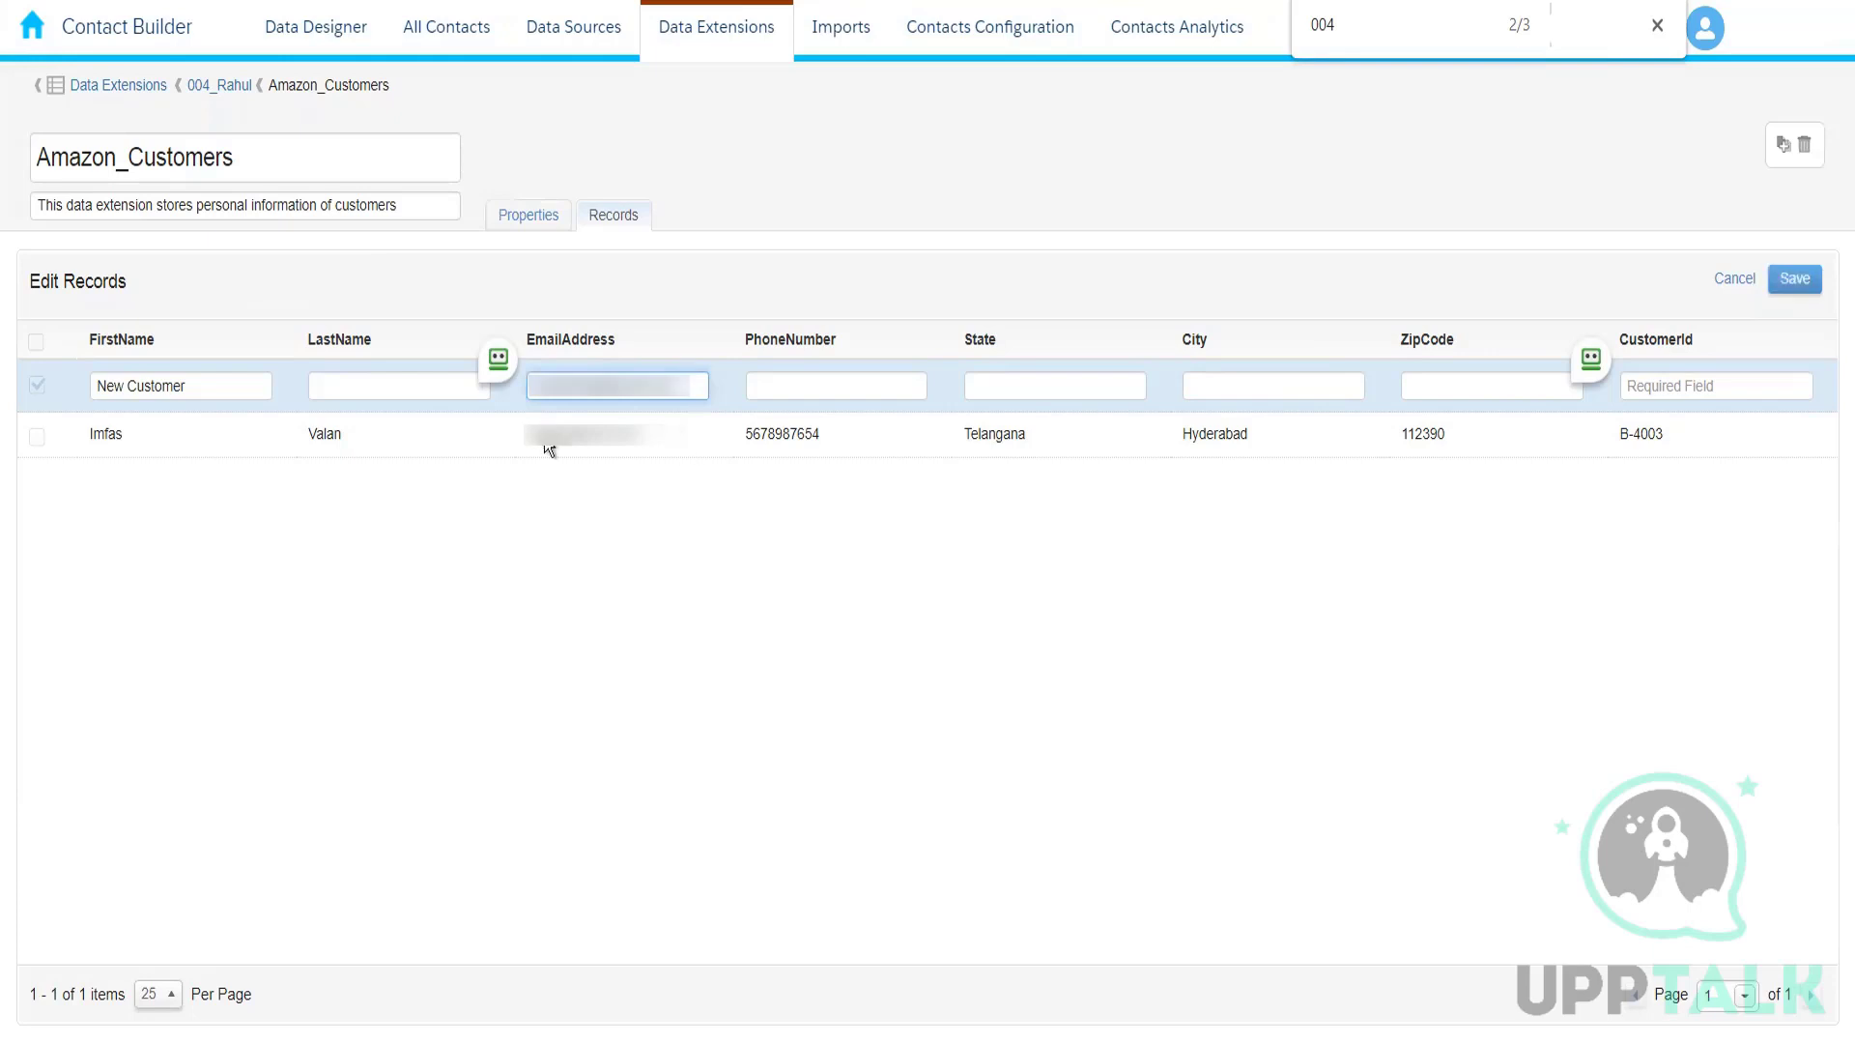
pyautogui.moveTo(232, 384); pyautogui.dragTo(67, 383)
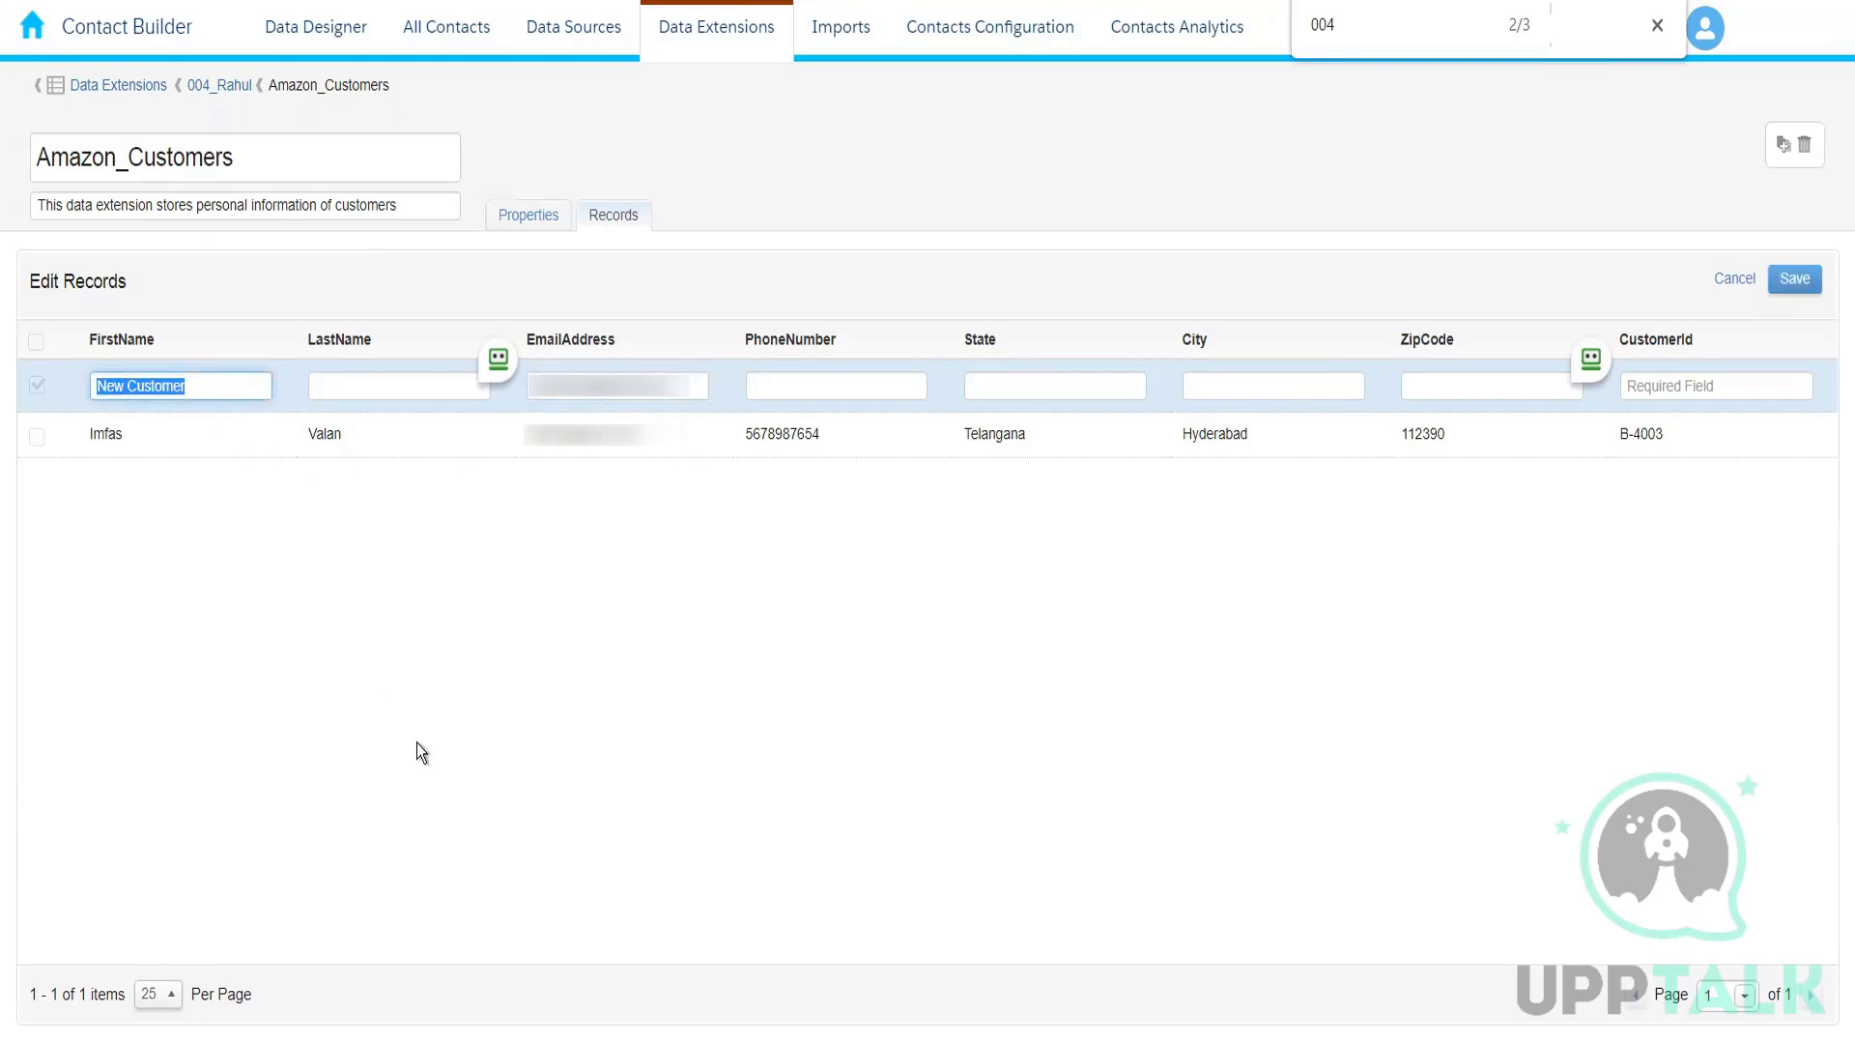
pyautogui.press('Tab')
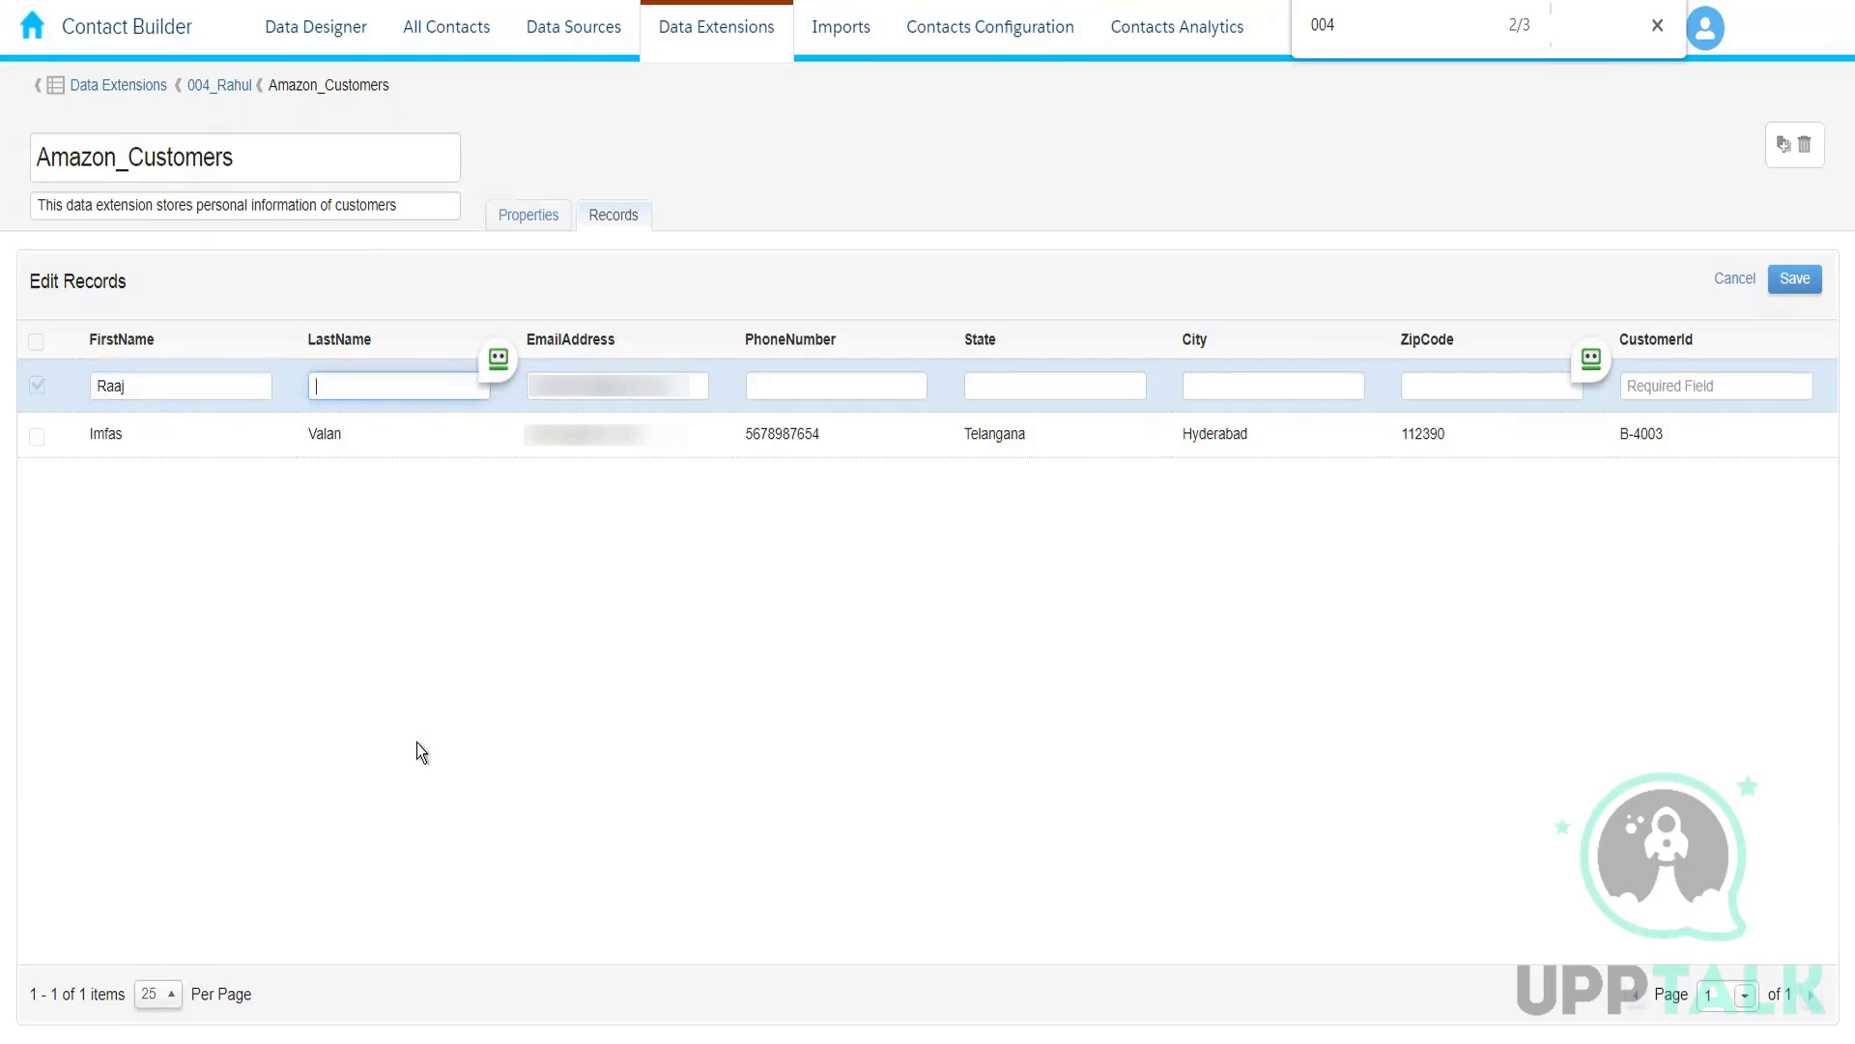
pyautogui.press('Tab')
pyautogui.press('Tab')
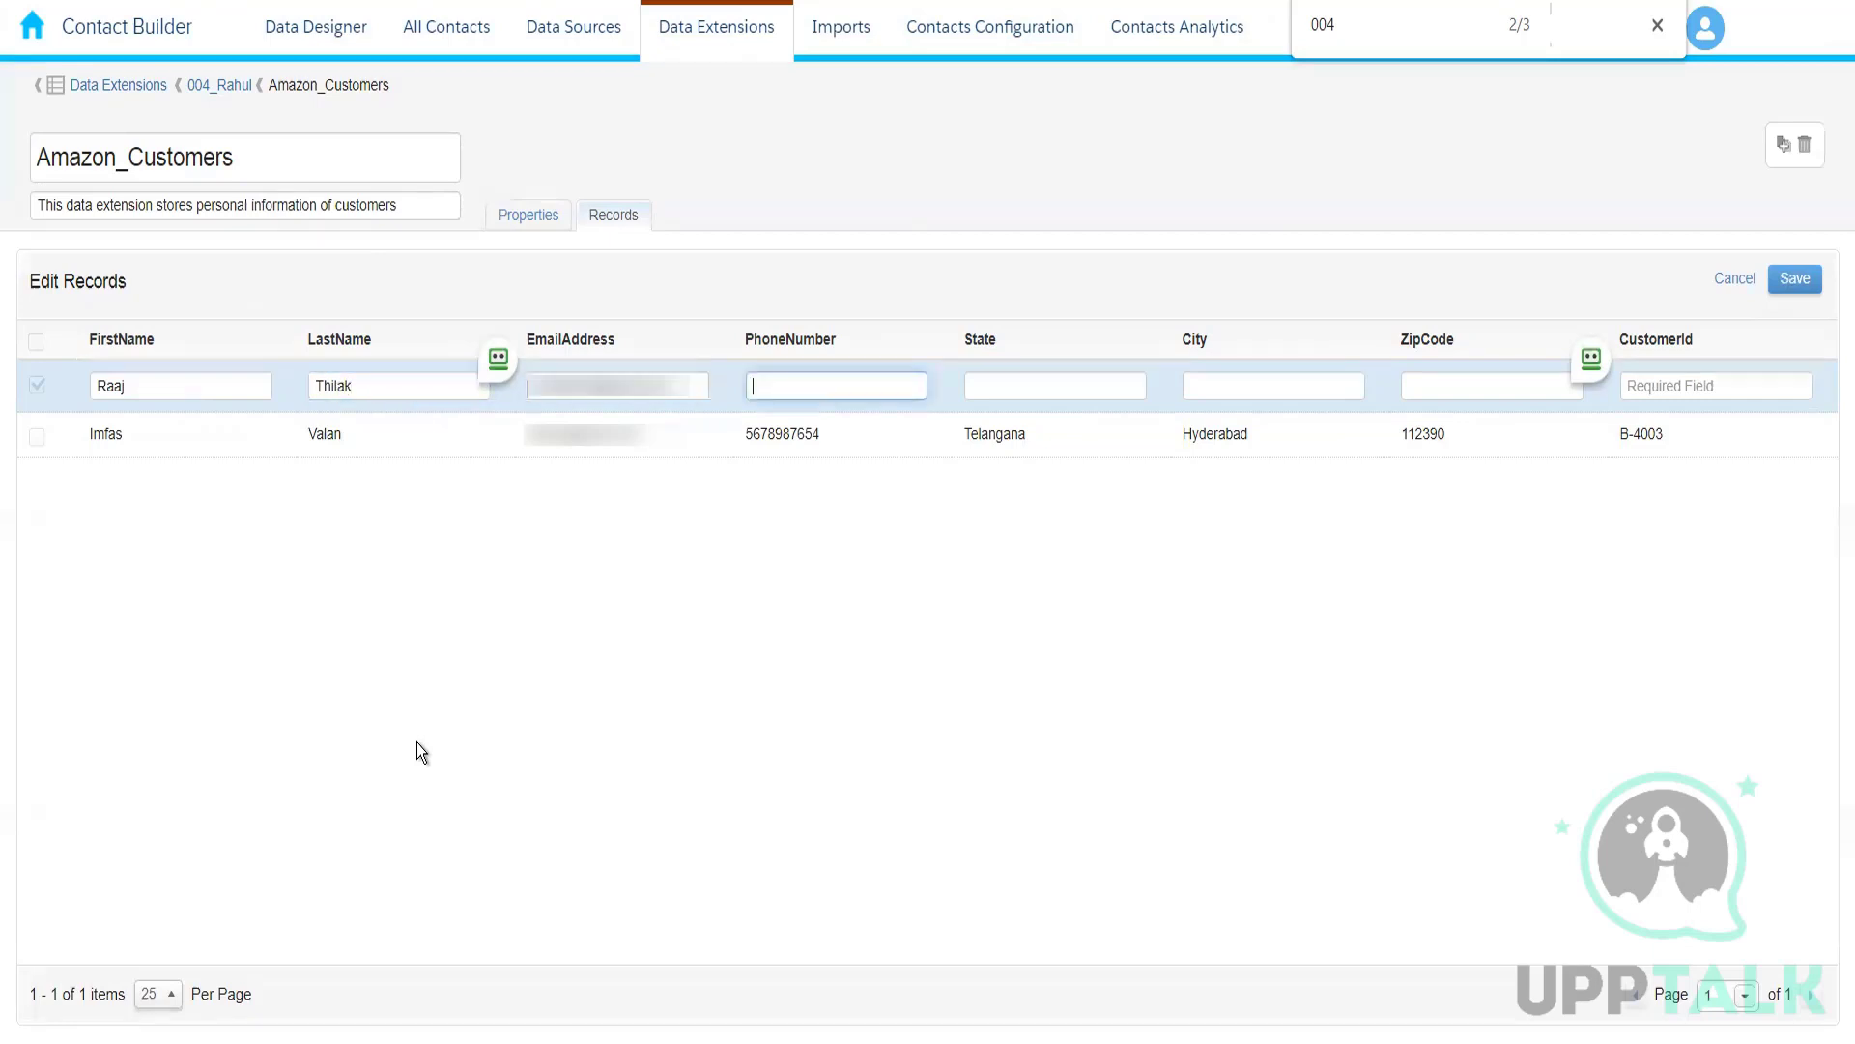
# Step: Copy the first record's phone number into the new record and set its state to Delhi and city to New Delhi
pyautogui.doubleClick(770, 438)
pyautogui.hotkey('ctrl', 'c')
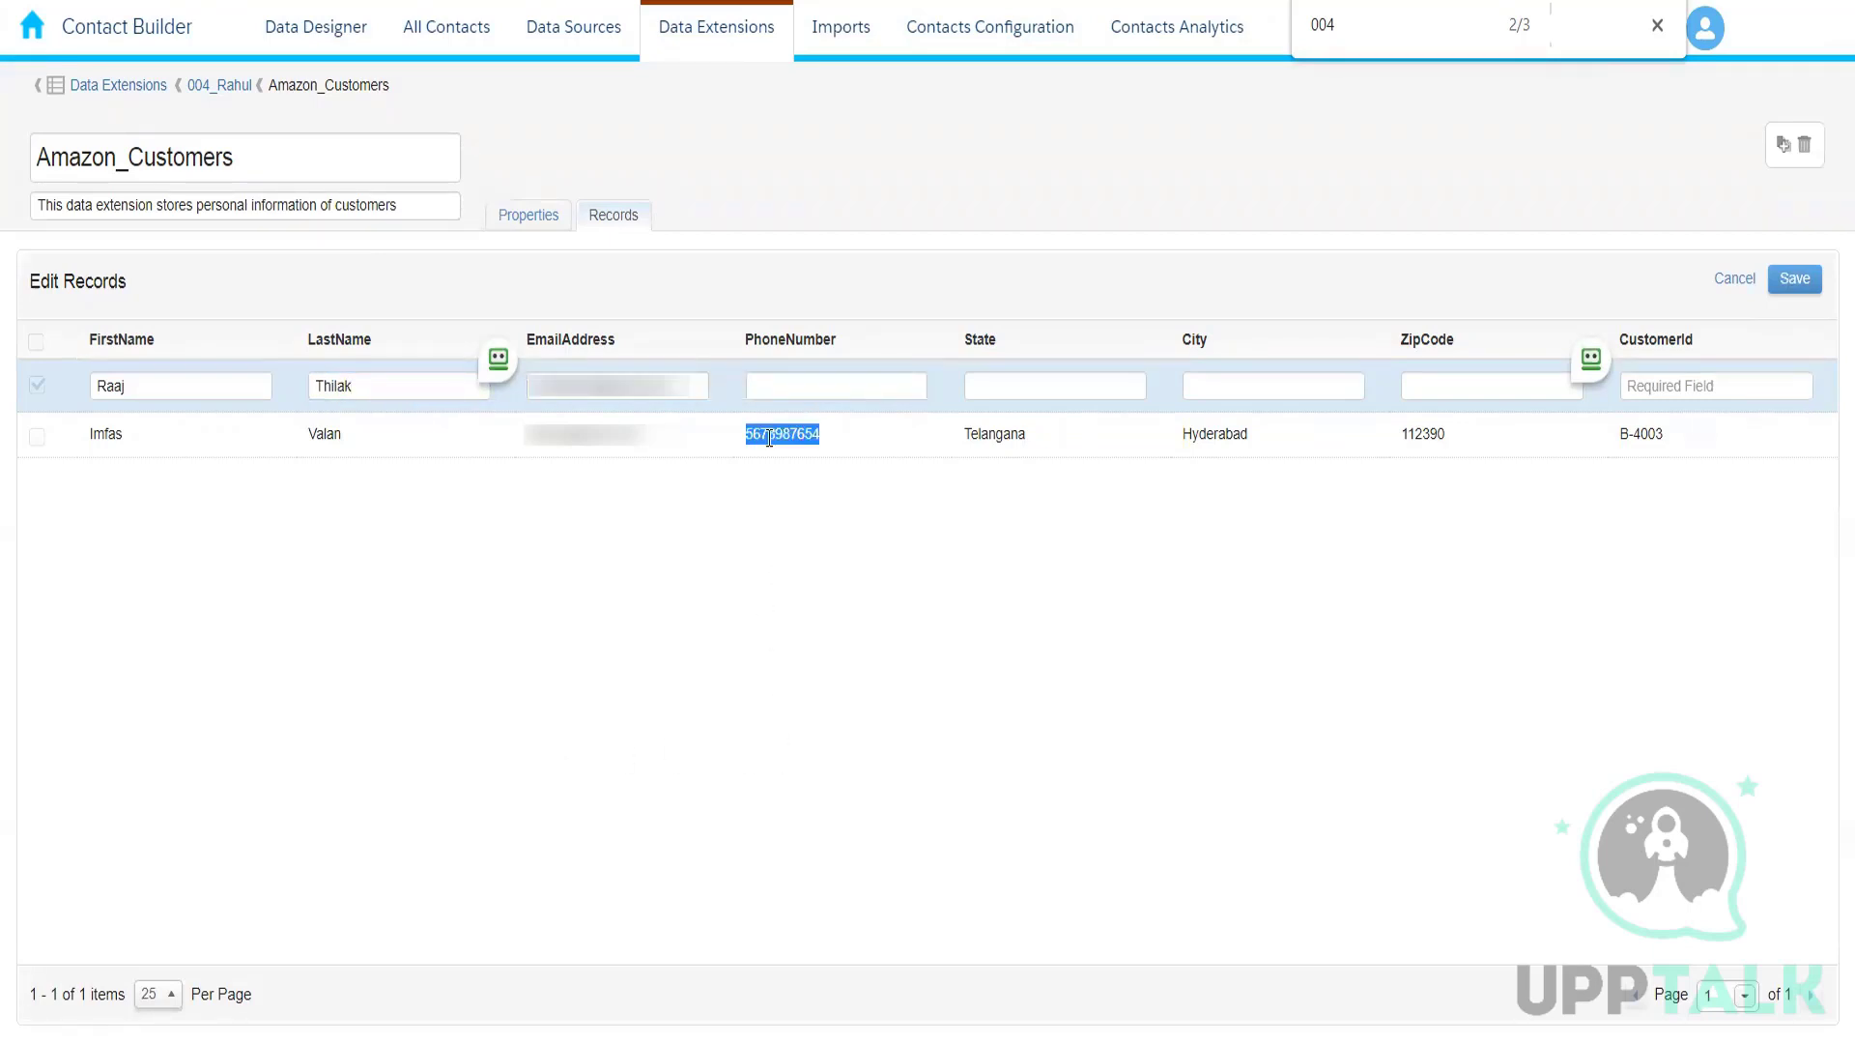
pyautogui.click(811, 384)
pyautogui.hotkey('ctrl', 'v')
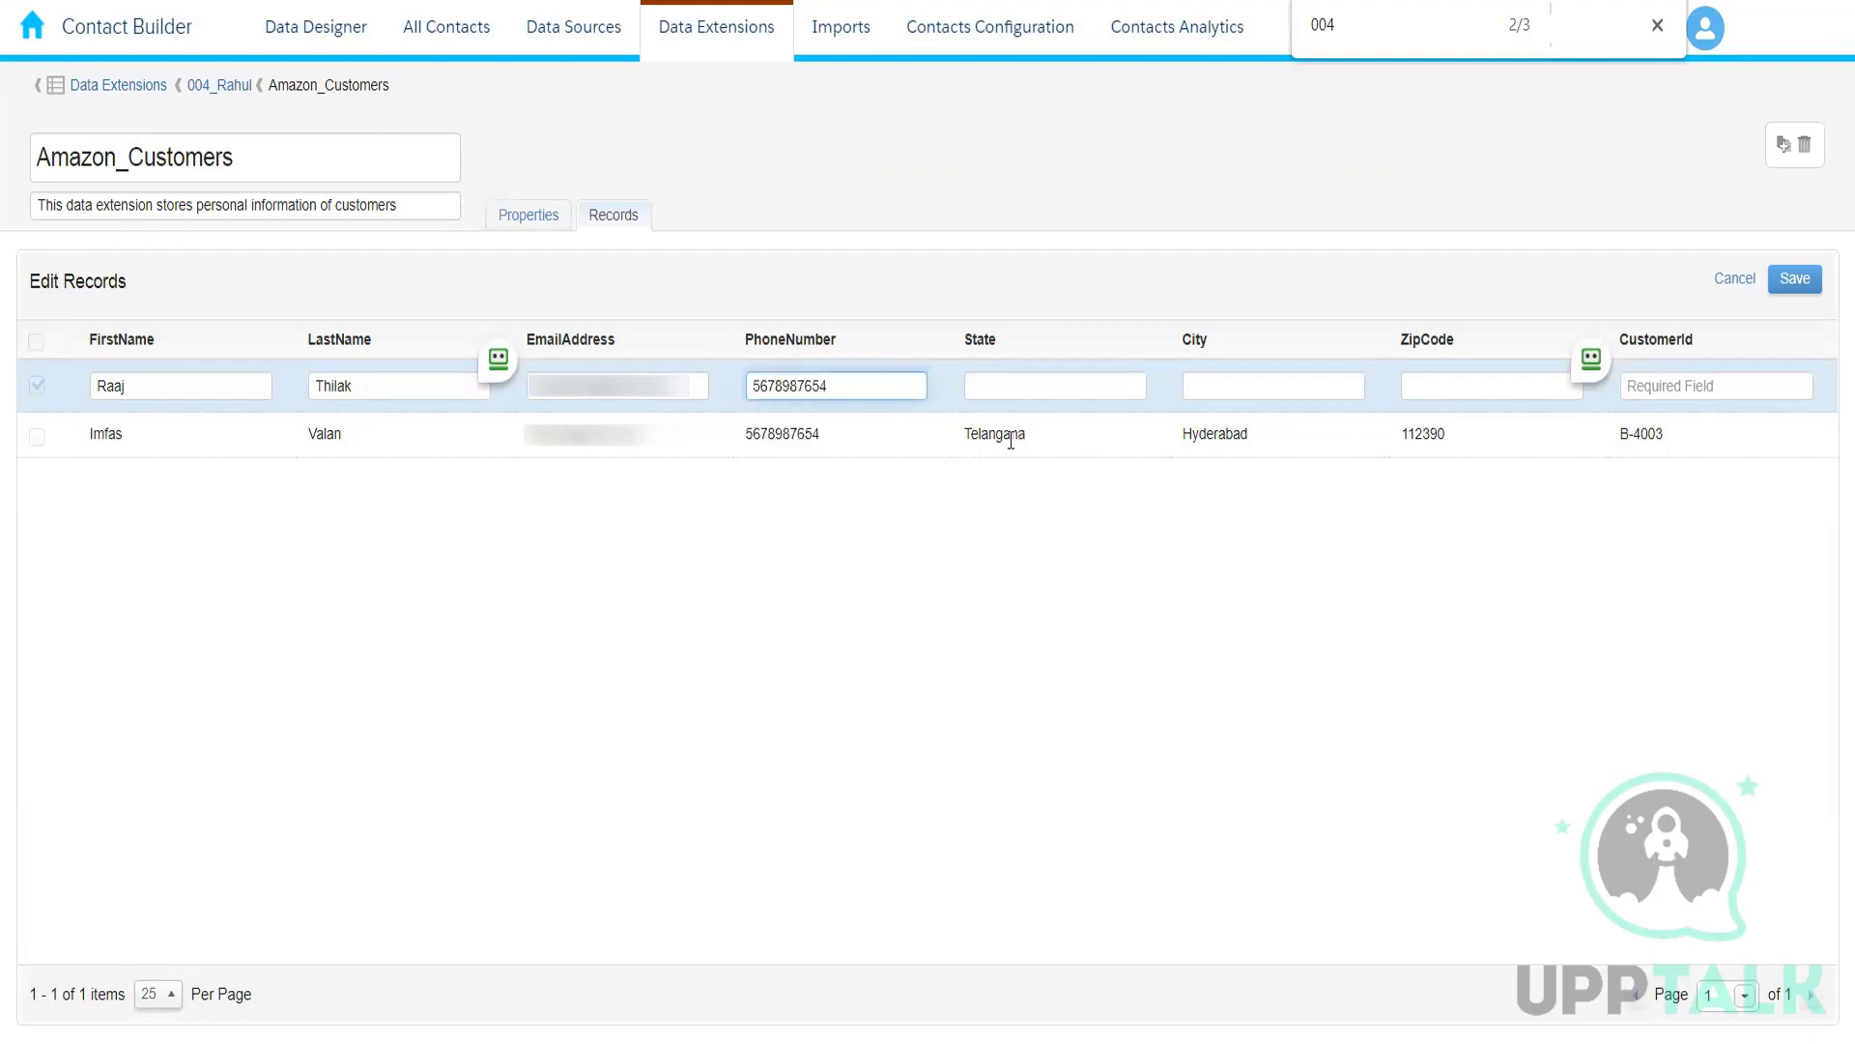
pyautogui.click(1003, 387)
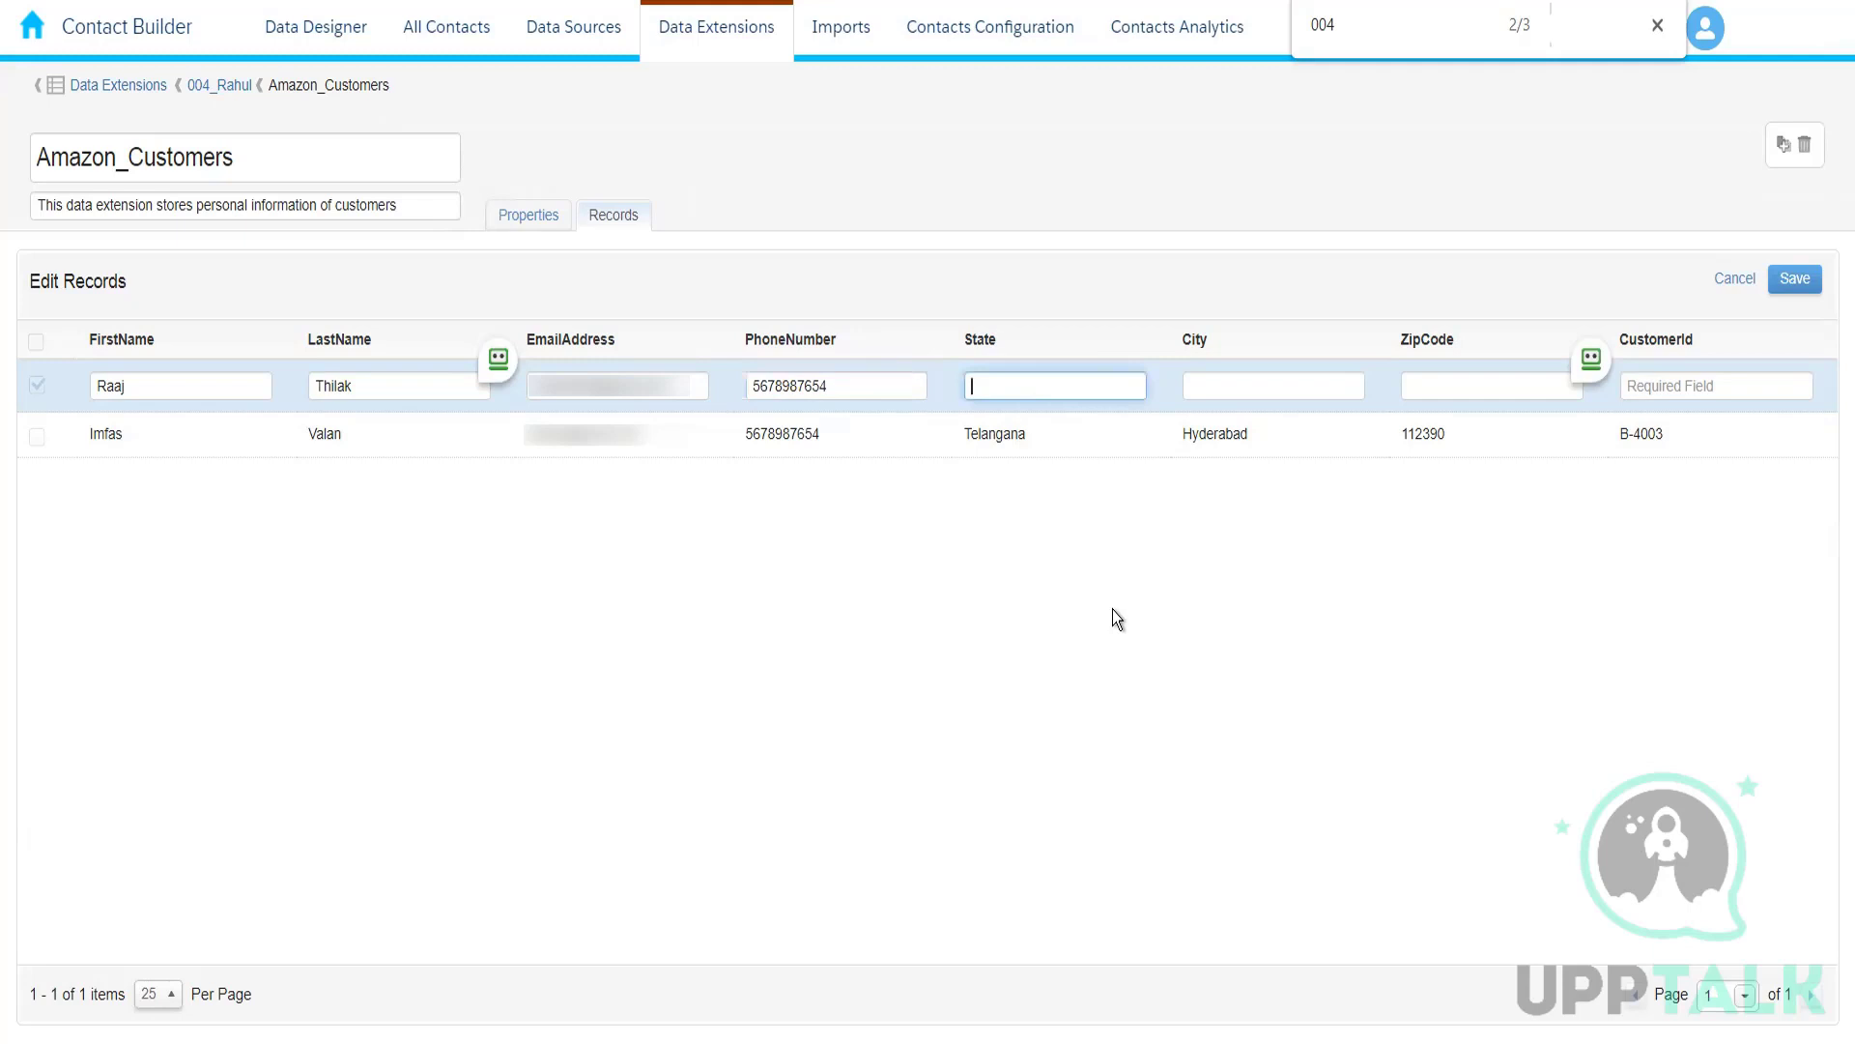
pyautogui.write('Delhi')
pyautogui.press('Tab')
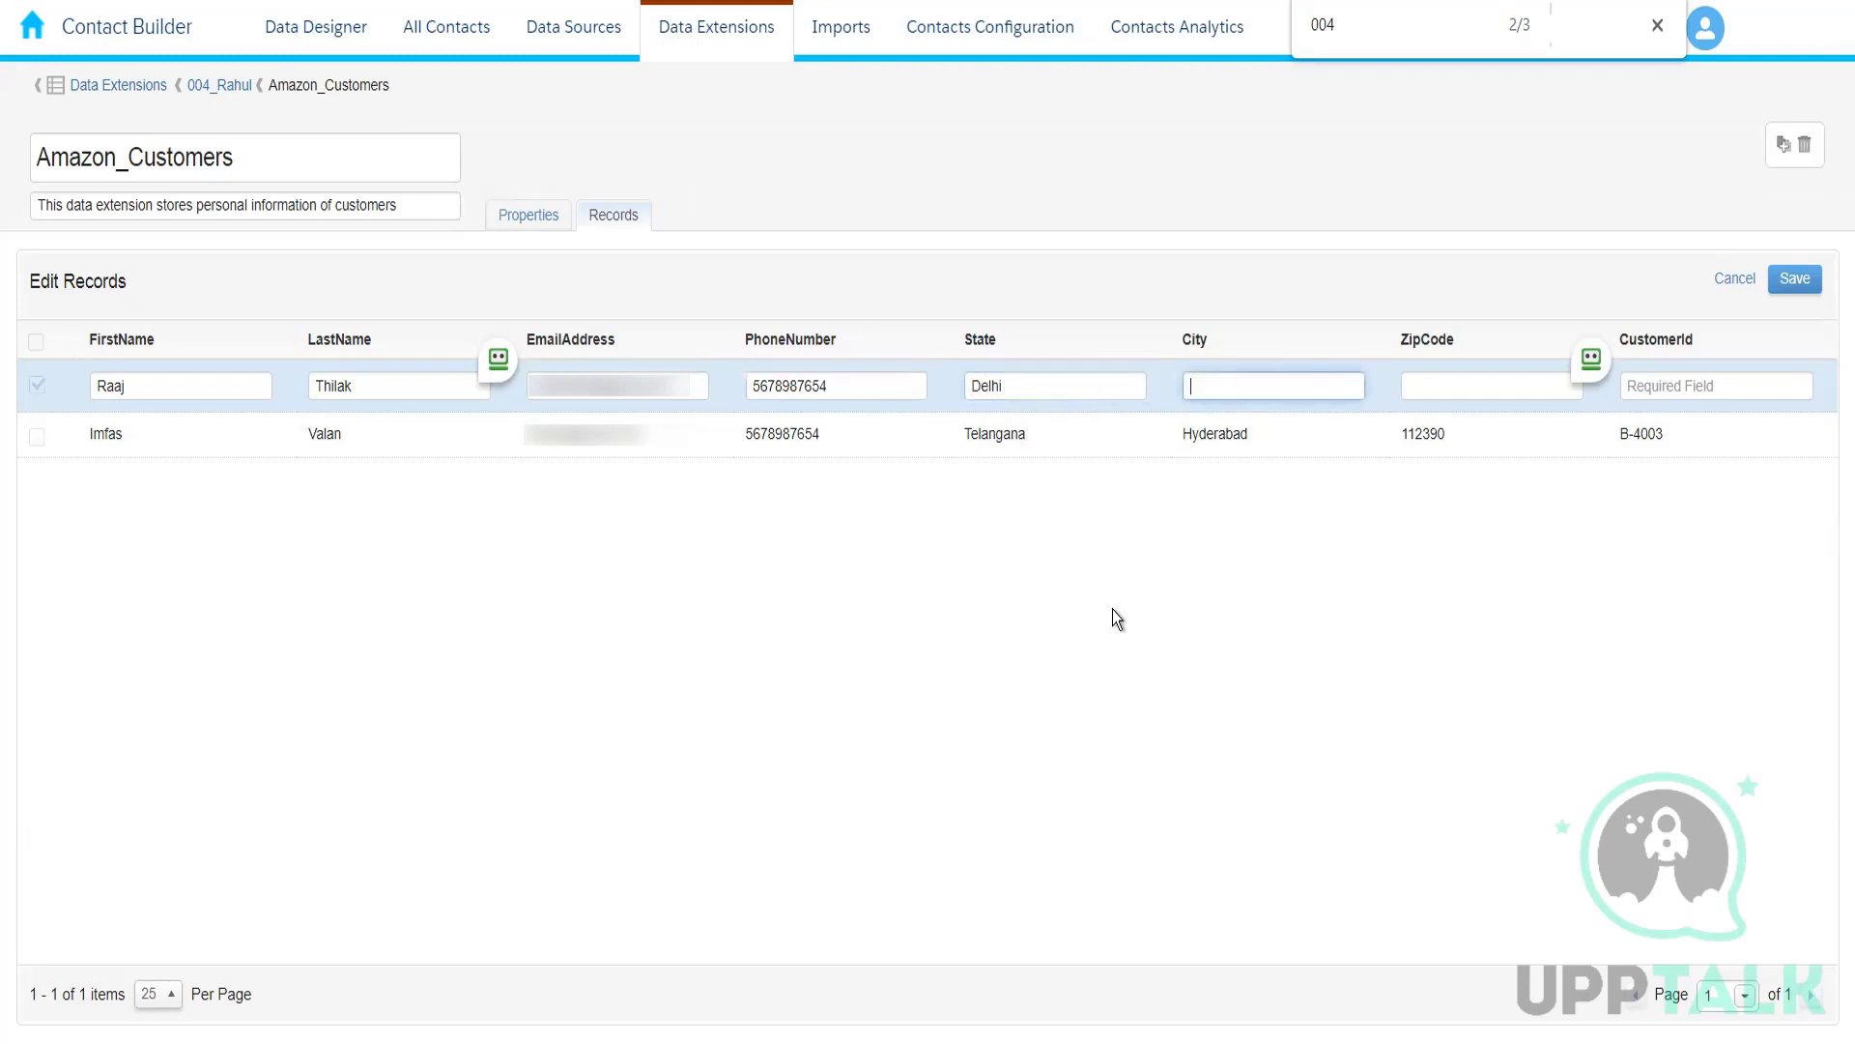
pyautogui.write('New Delhi')
# Step: Enter the zip code and customer ID of the second record and save it
pyautogui.click(1437, 386)
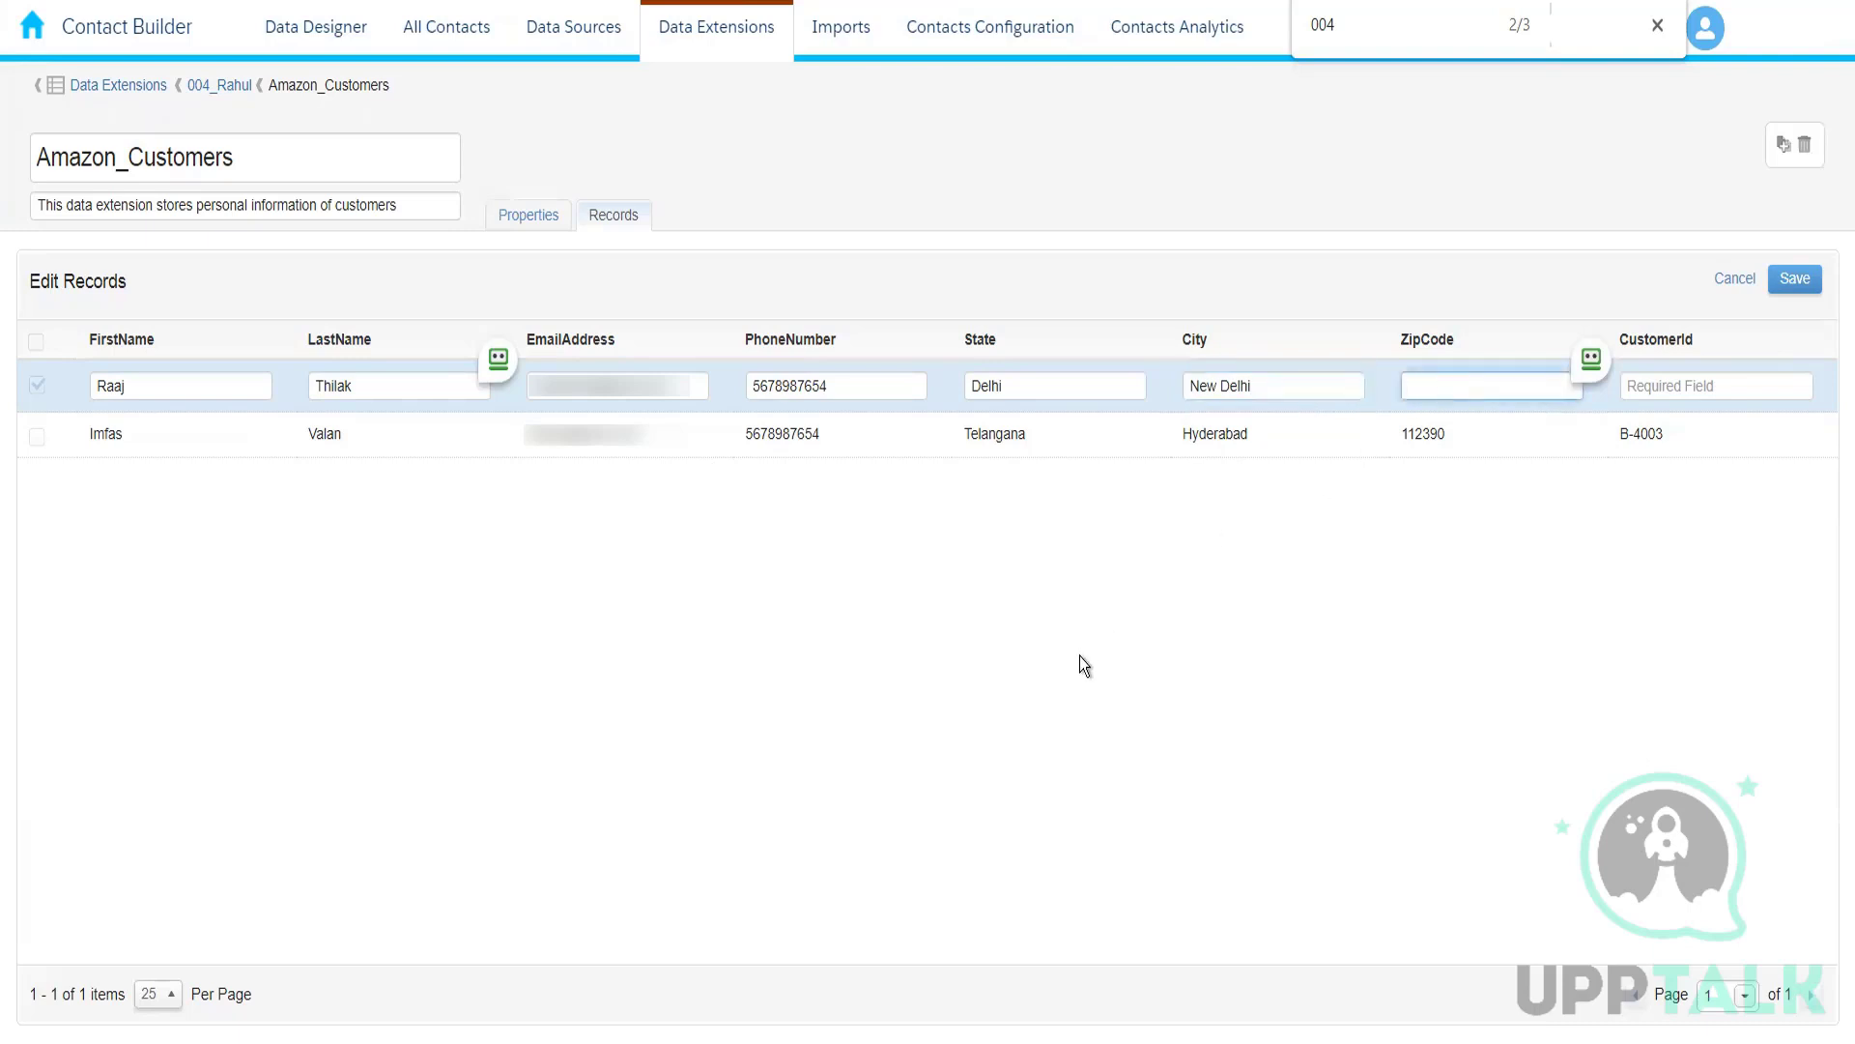
pyautogui.write('876543')
pyautogui.click(1668, 385)
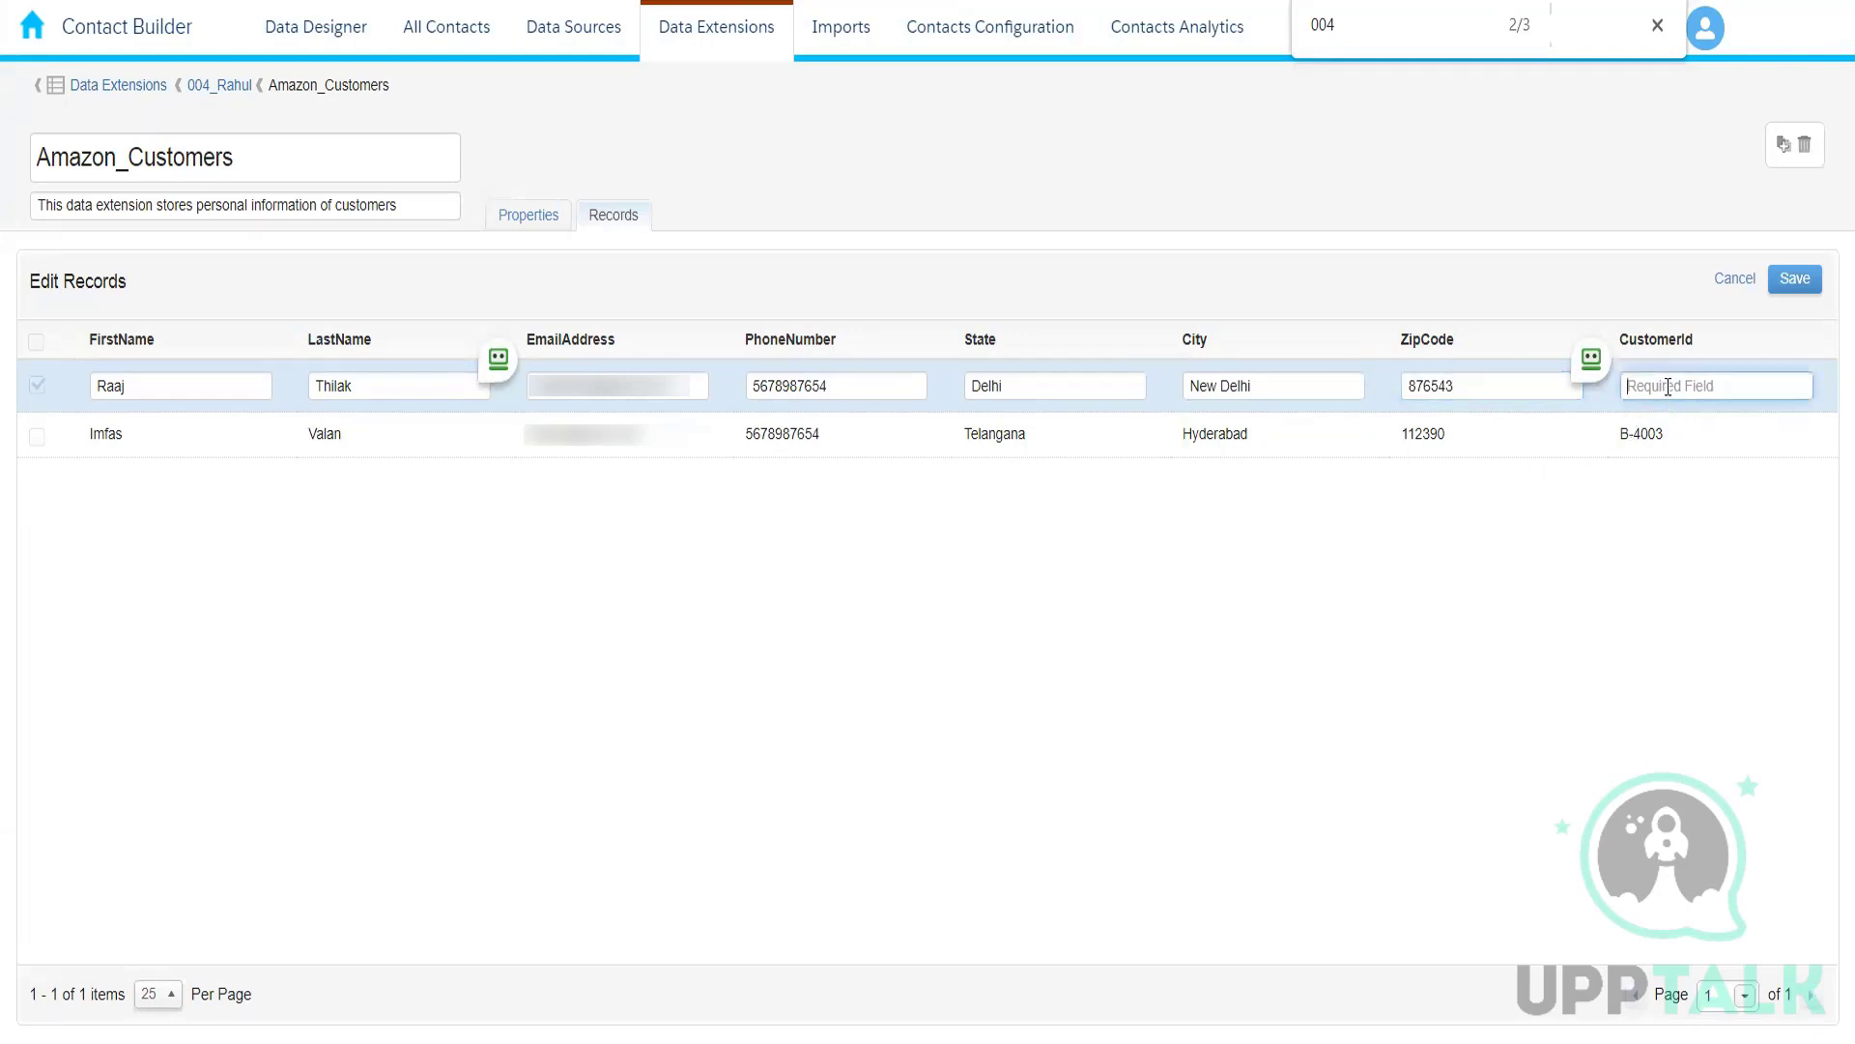
pyautogui.write('B-4004')
pyautogui.click(1794, 282)
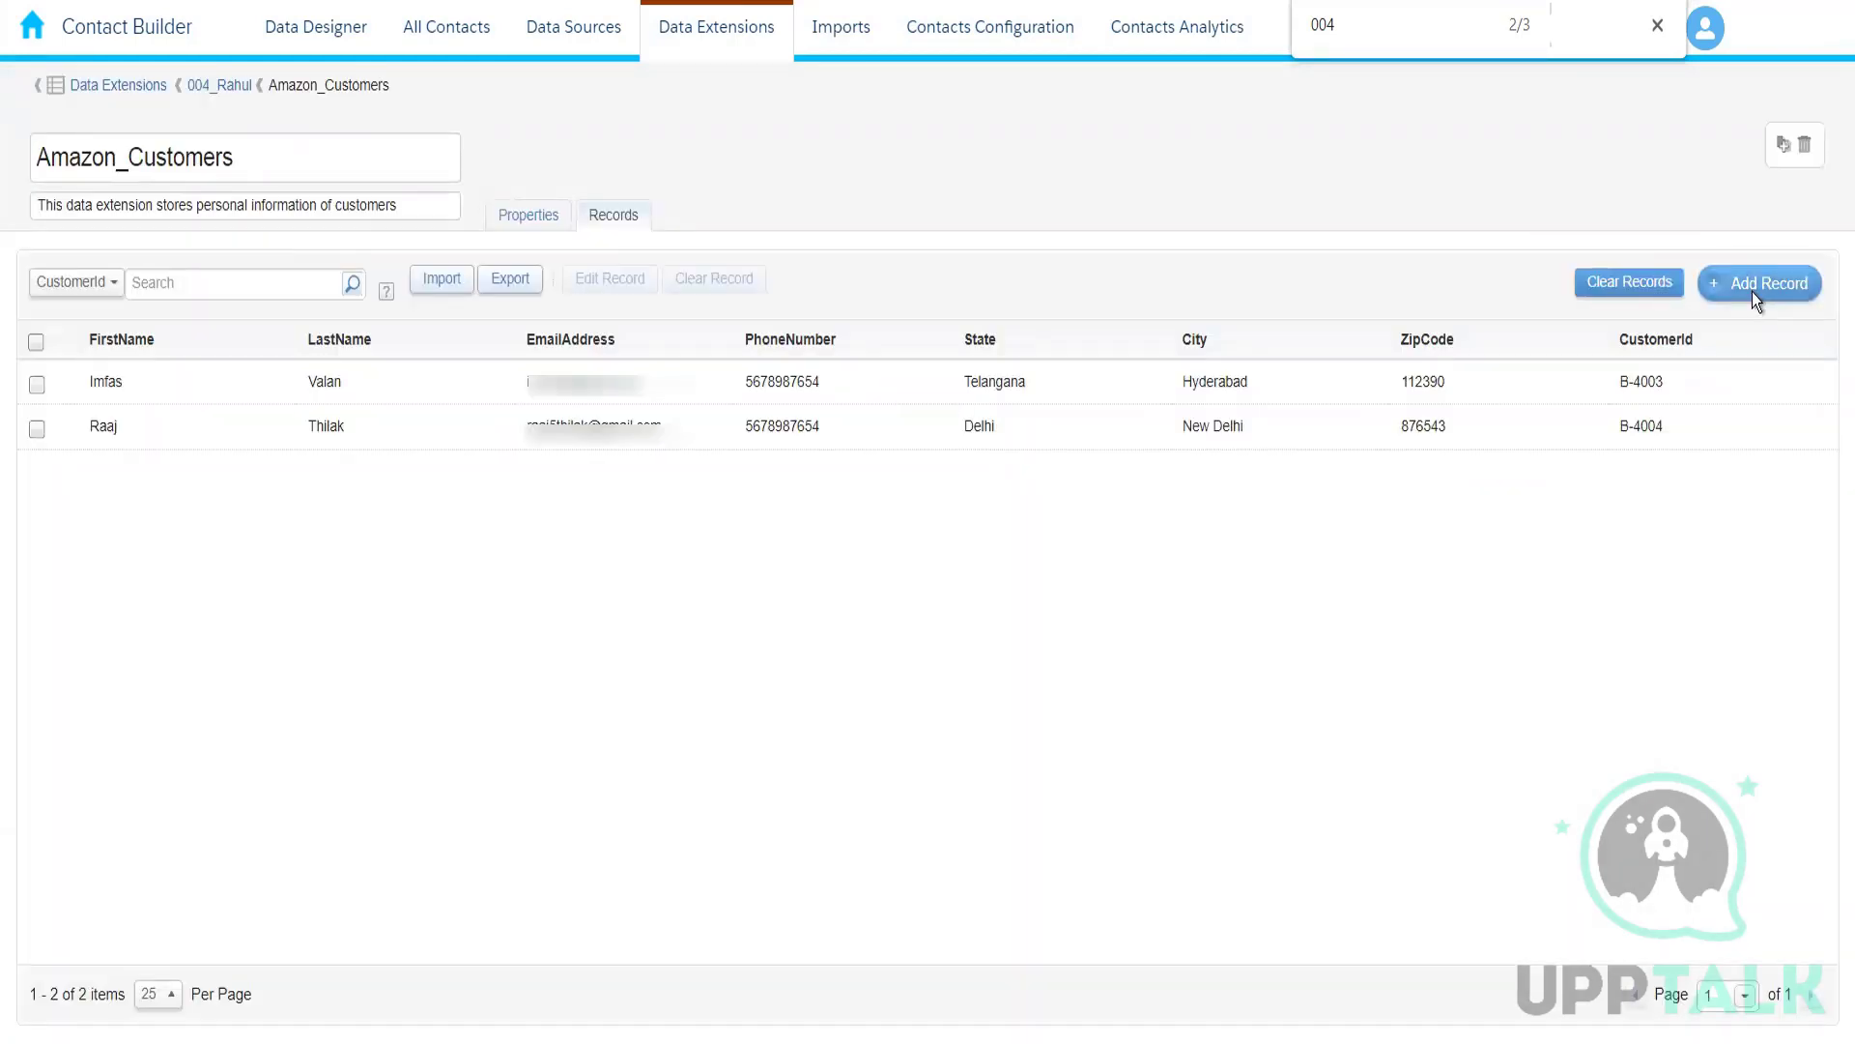
# Step: Start a third record and fill in the customer's e-mail address, first name, last name and phone number
pyautogui.click(1753, 292)
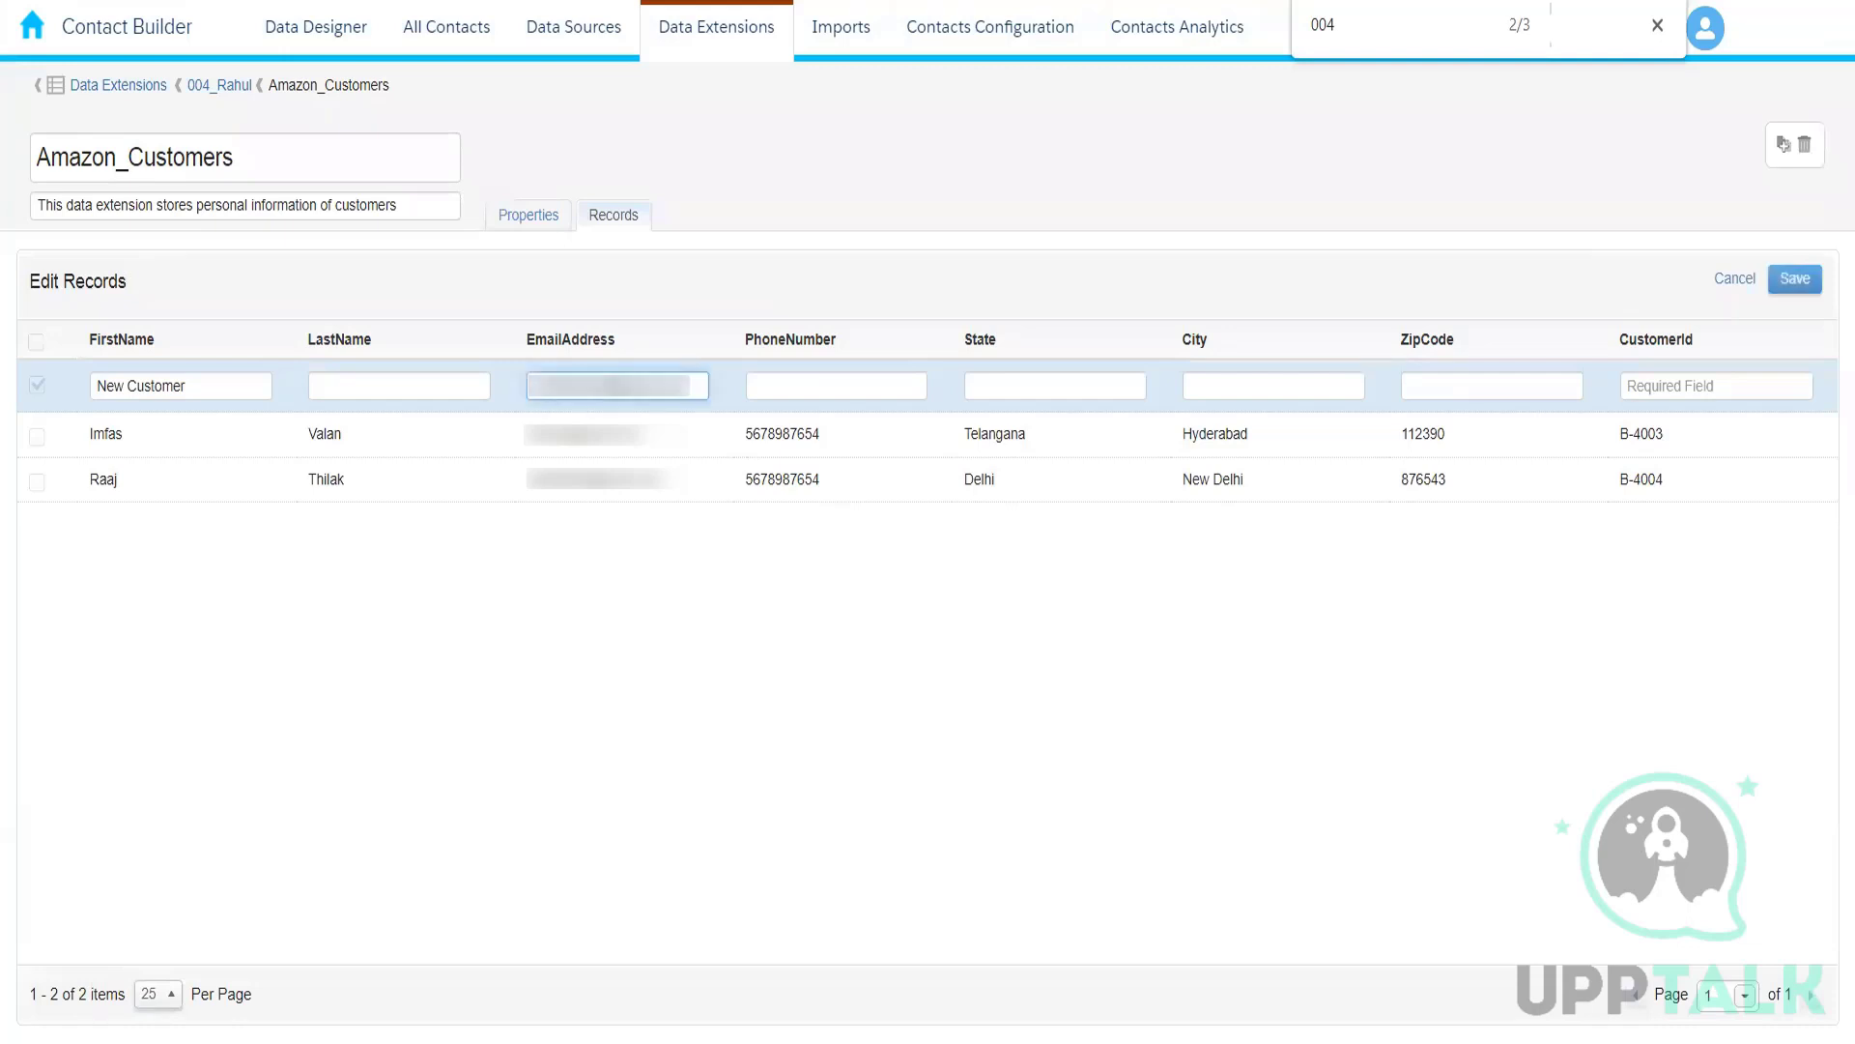
pyautogui.moveTo(229, 384); pyautogui.dragTo(13, 375)
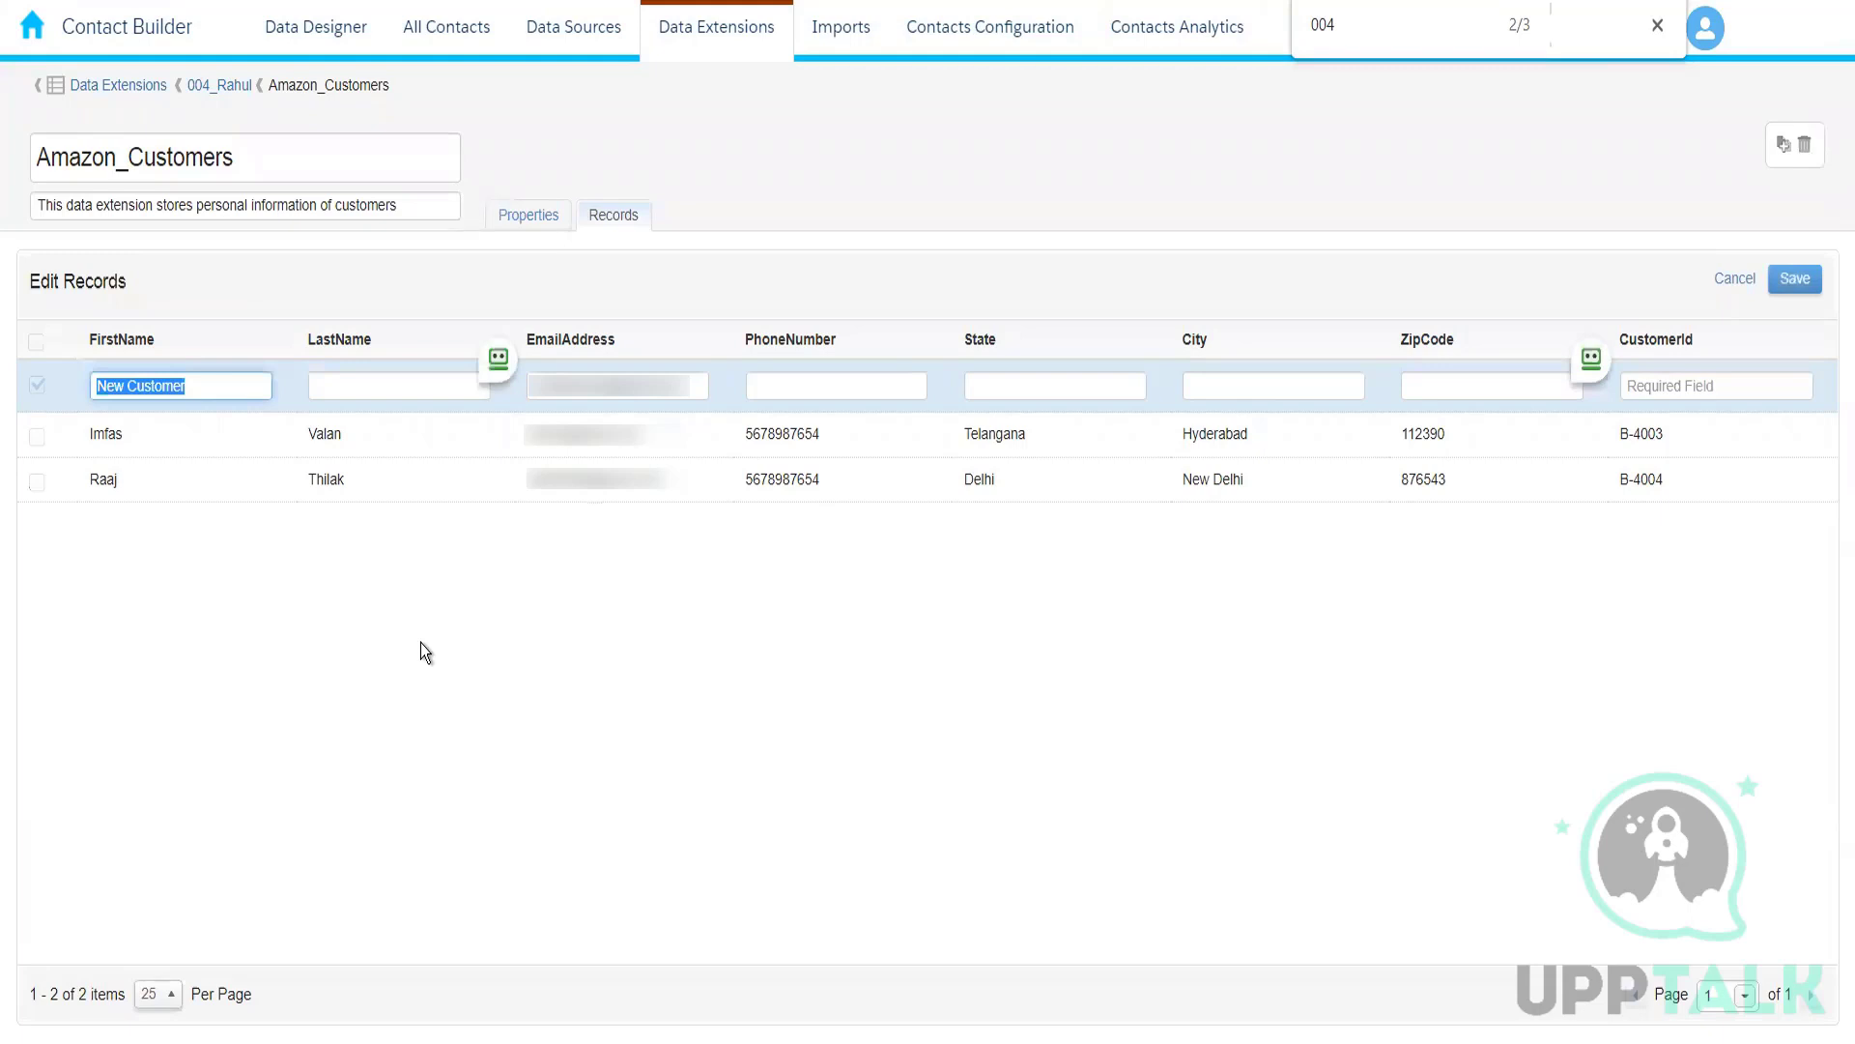
pyautogui.press('Tab')
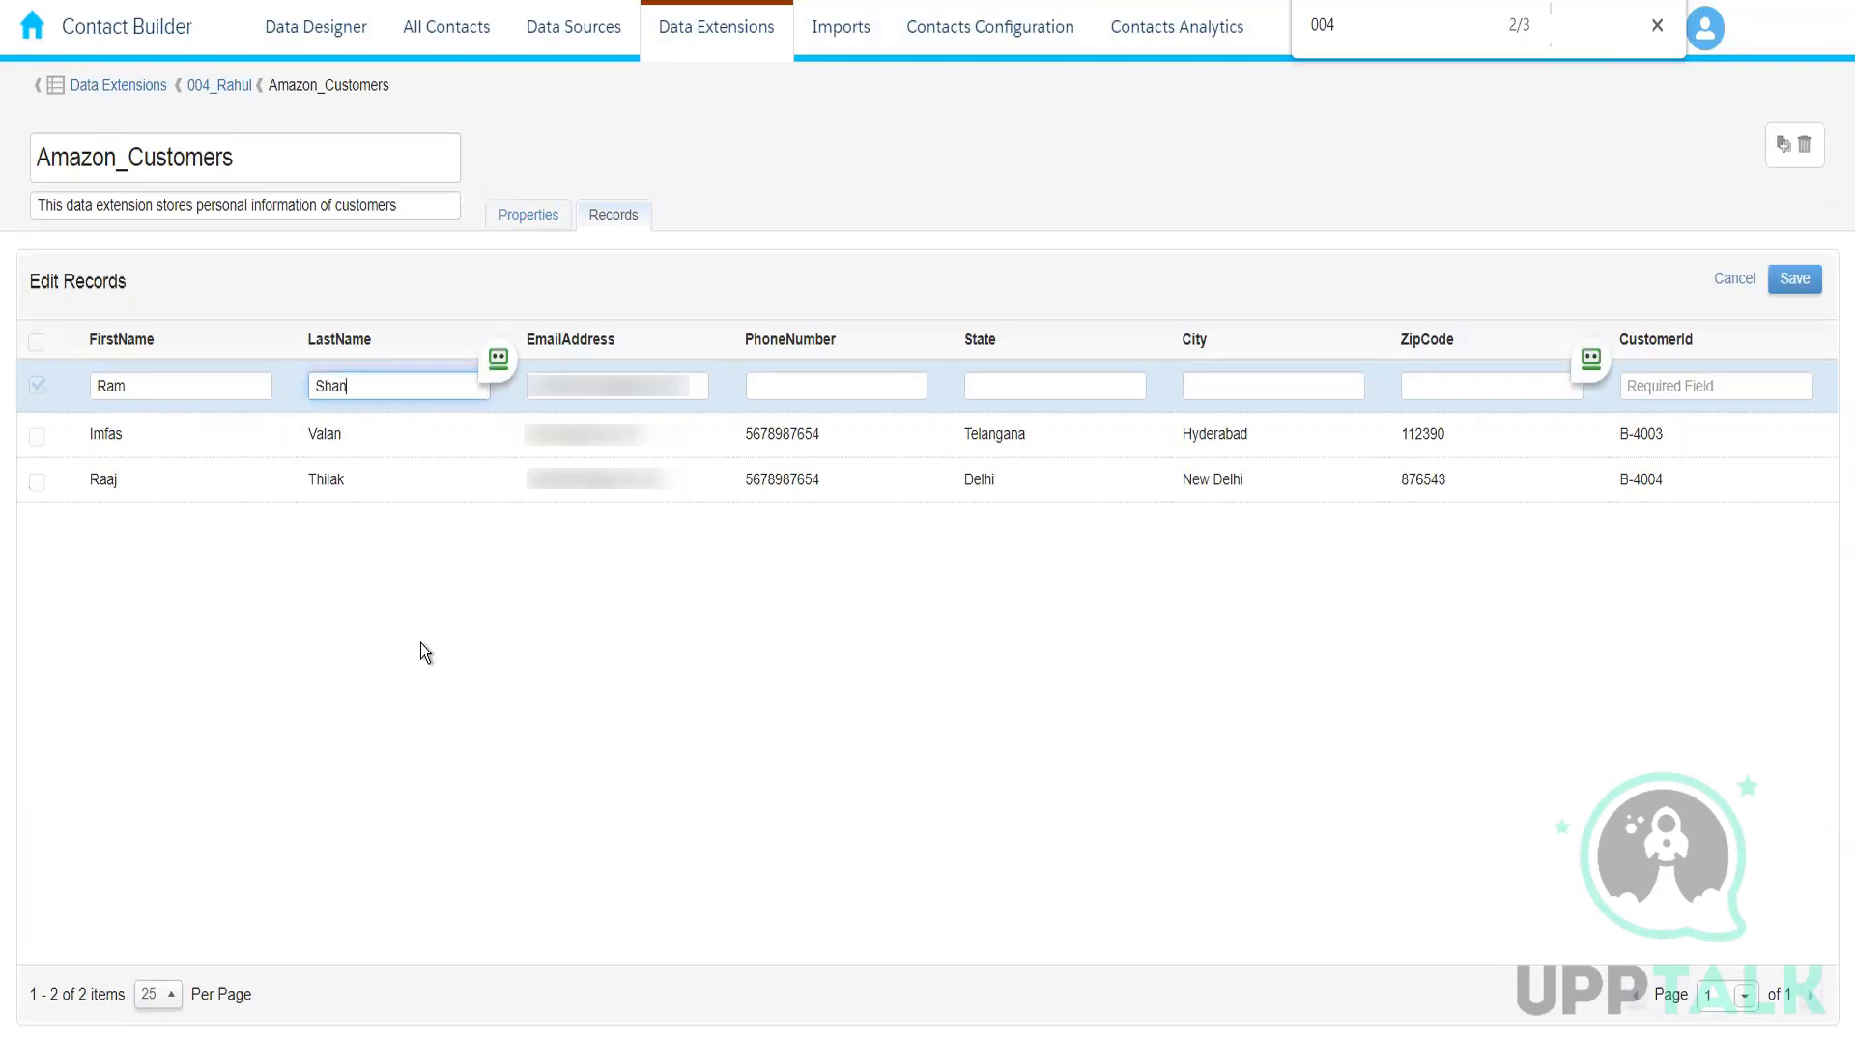
pyautogui.click(843, 382)
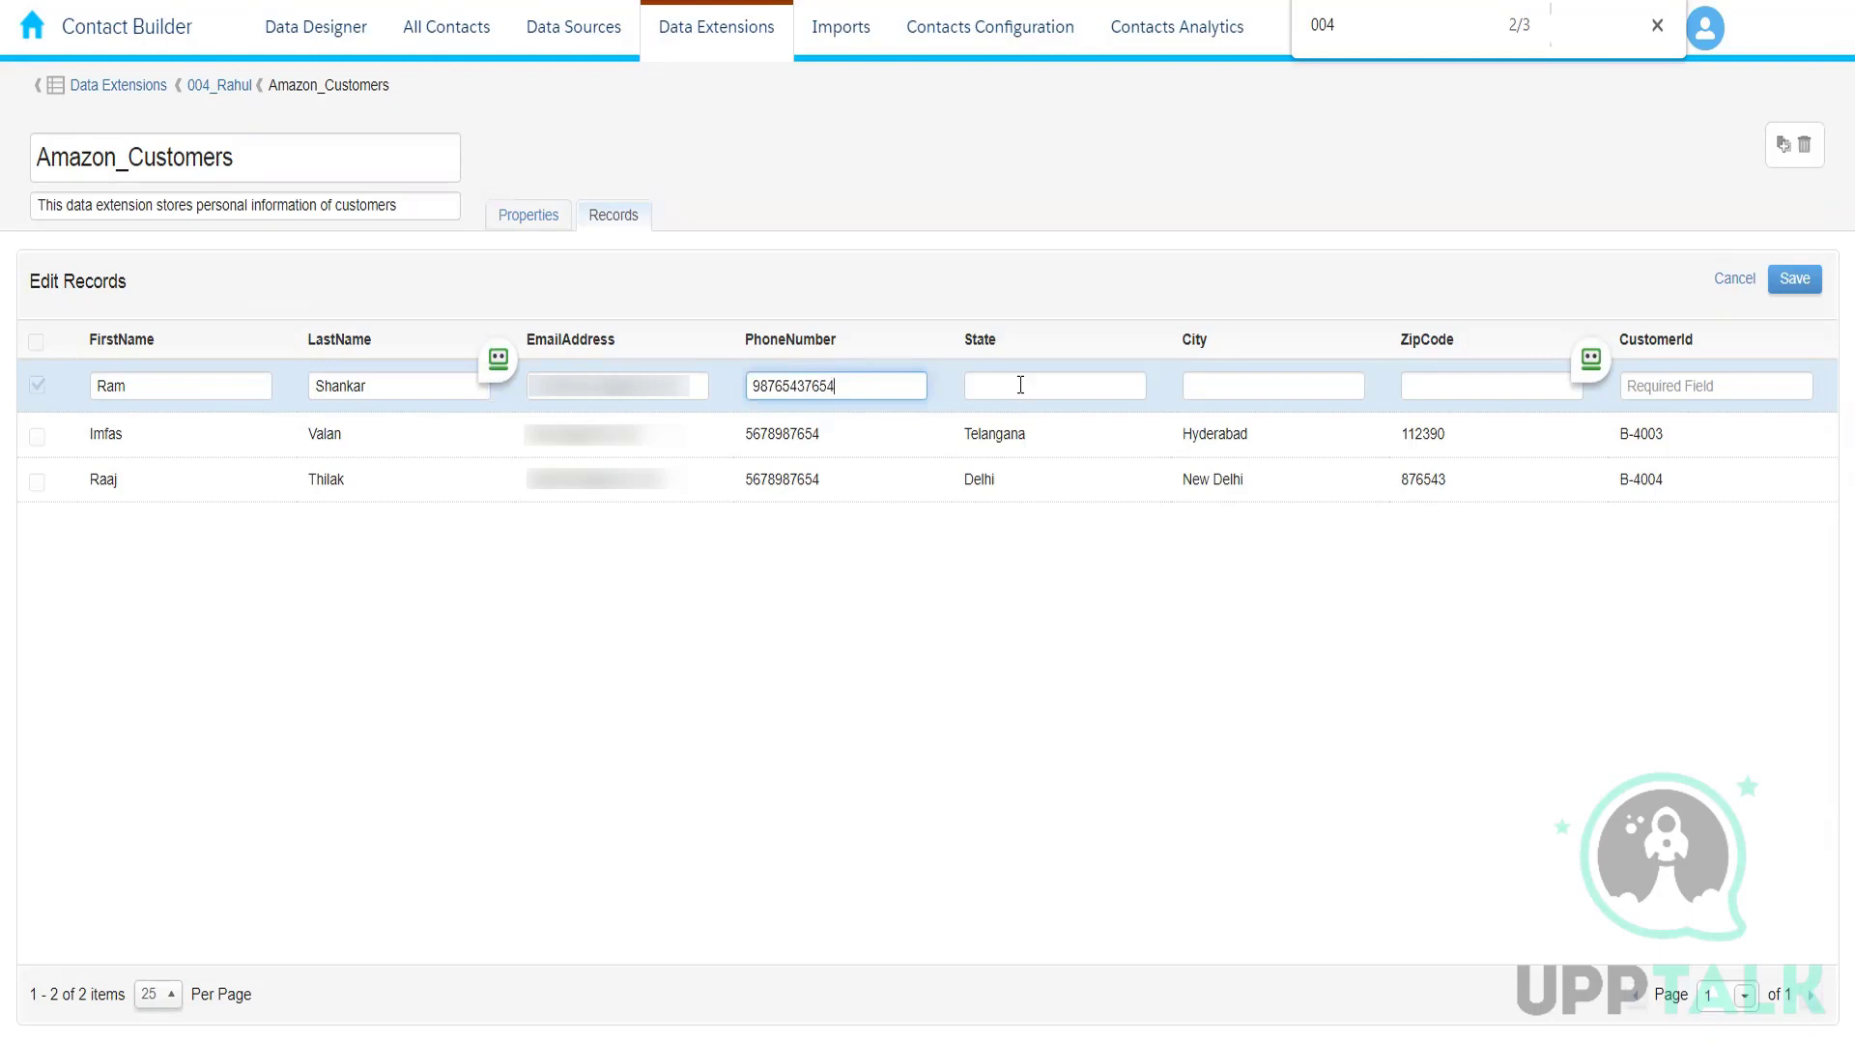
# Step: Set the third record's state to Maharashtra and city to Pune, enter its zip code and customer ID, and save it
pyautogui.click(1020, 384)
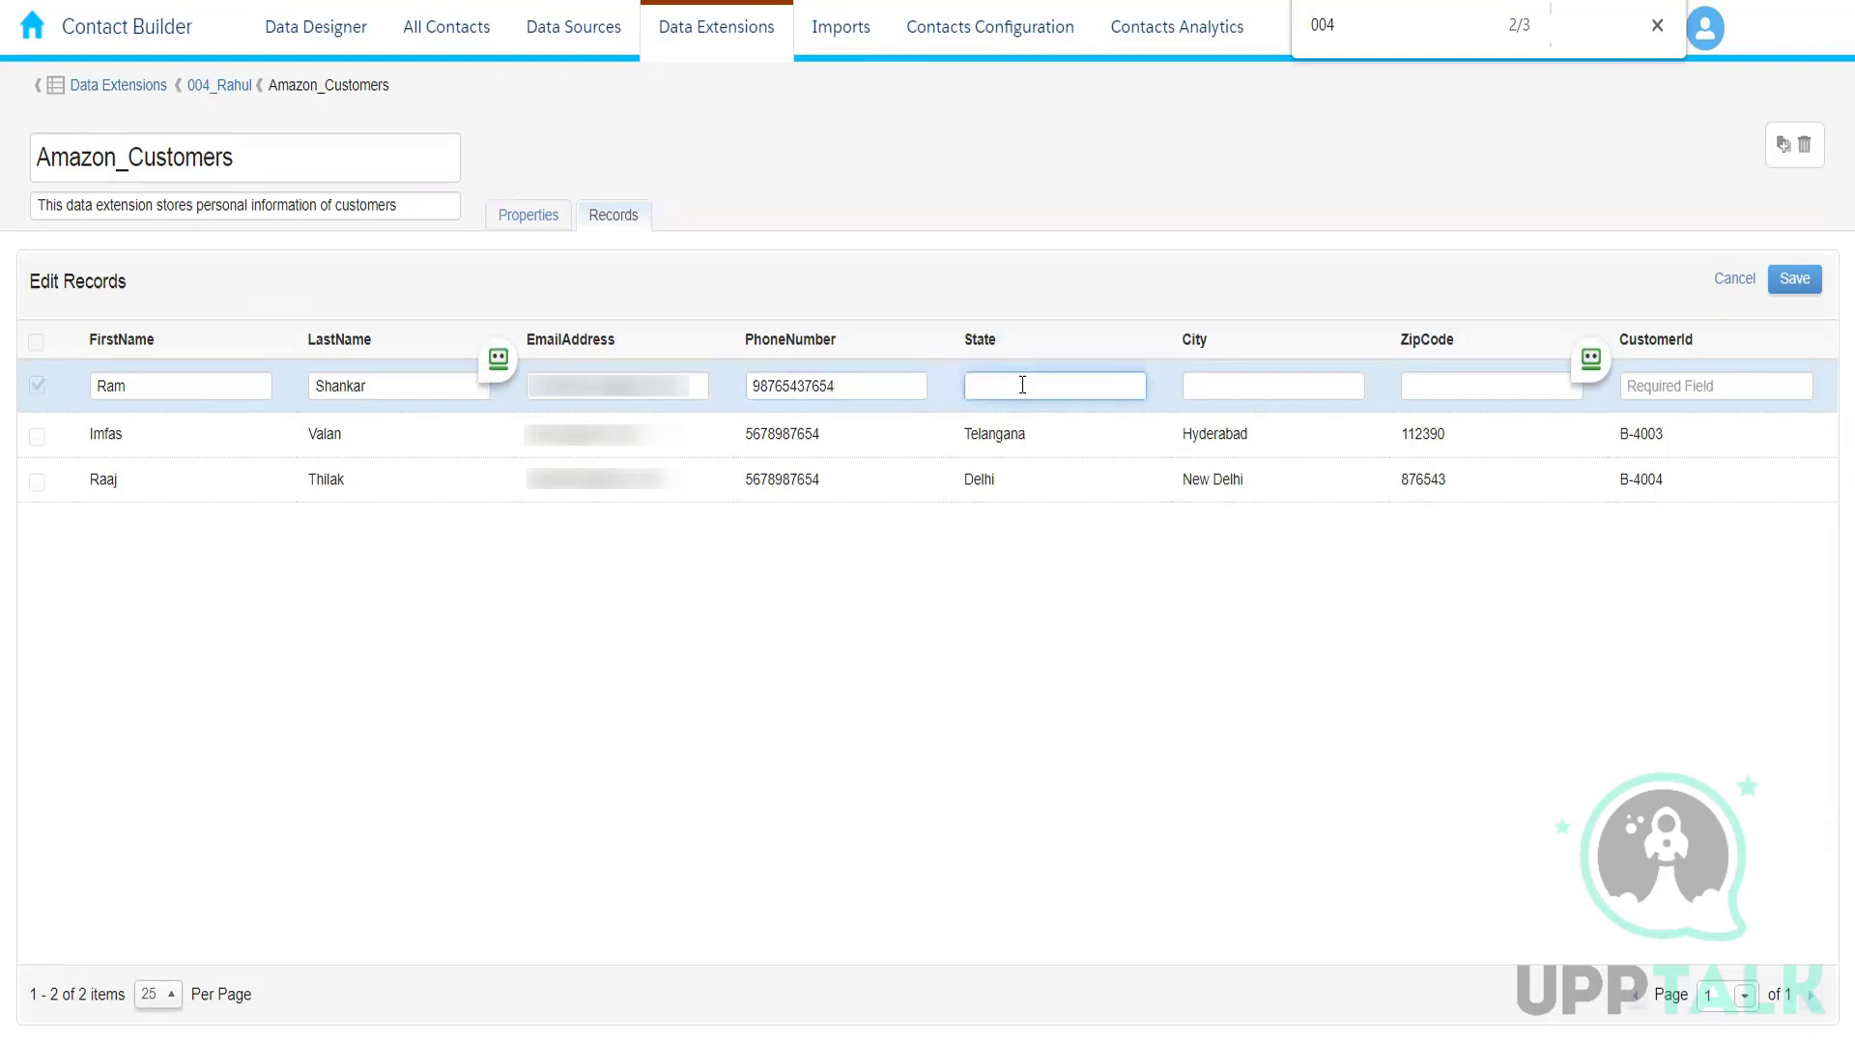
pyautogui.write('Maharashtra')
pyautogui.click(1229, 390)
pyautogui.write('Pune')
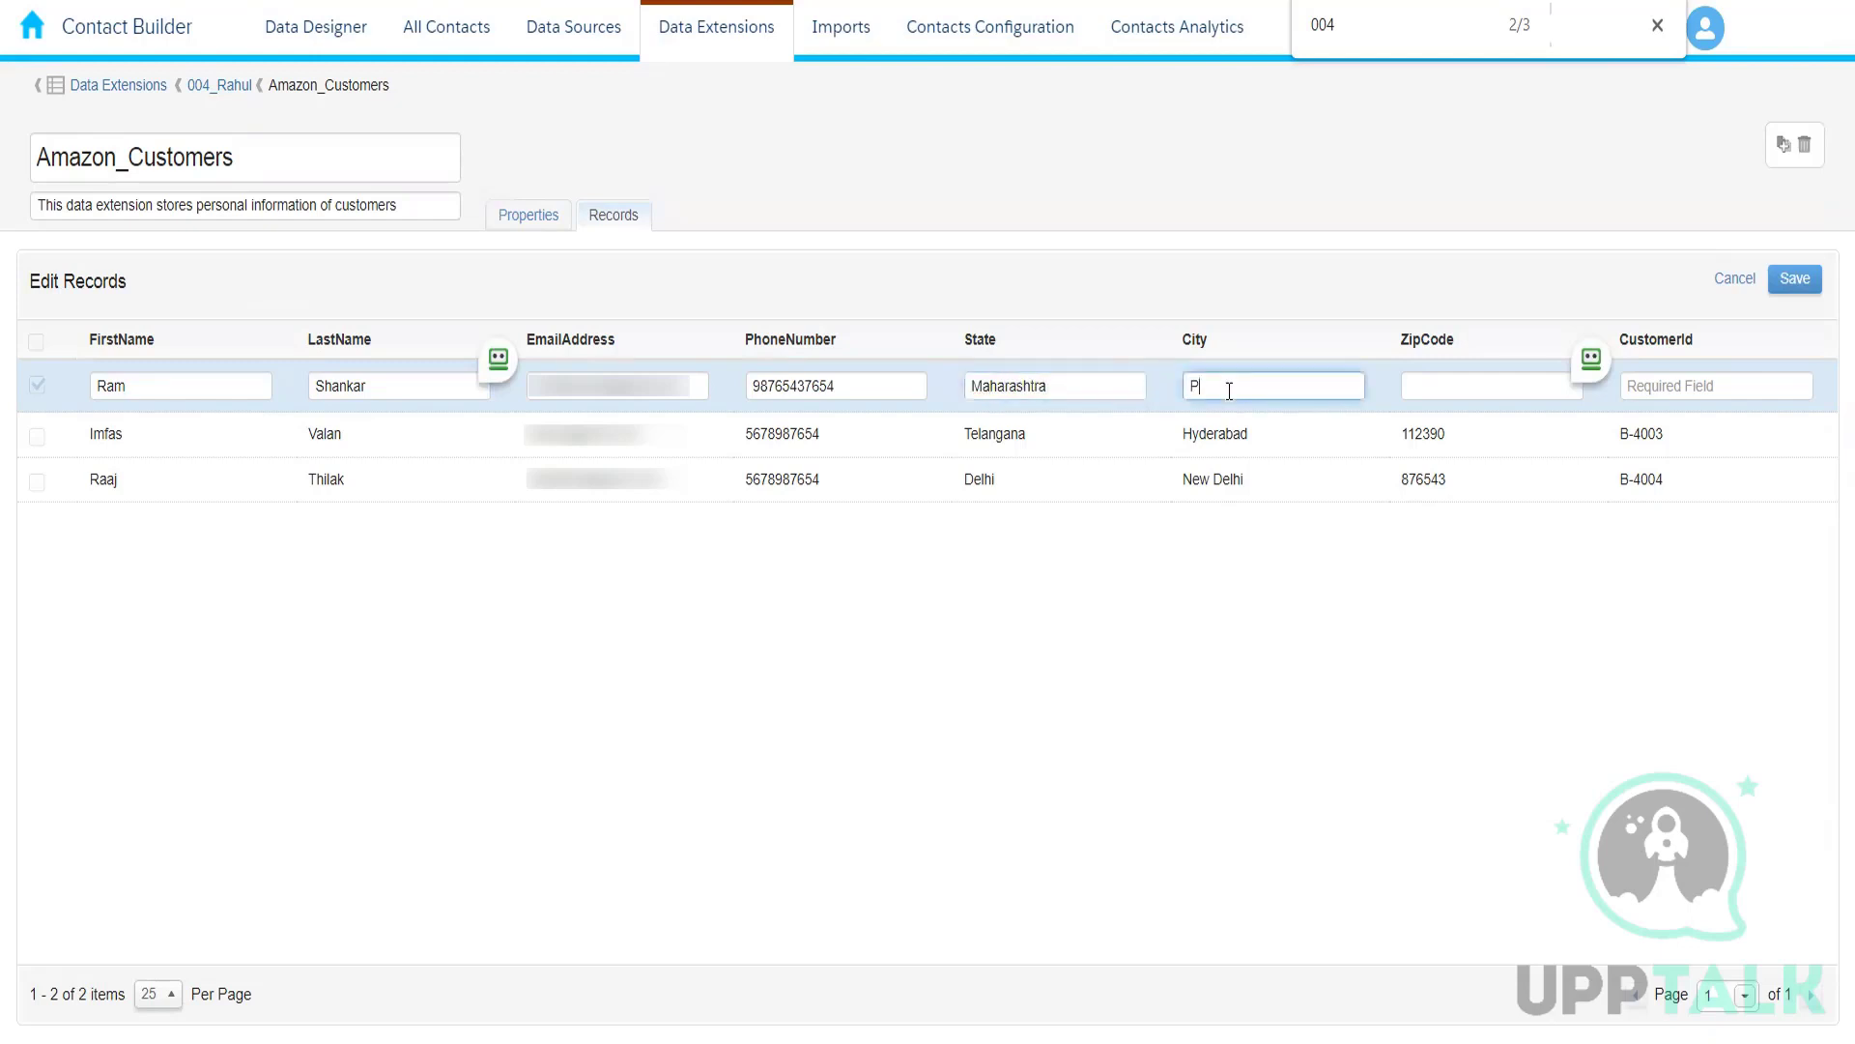
pyautogui.click(1449, 390)
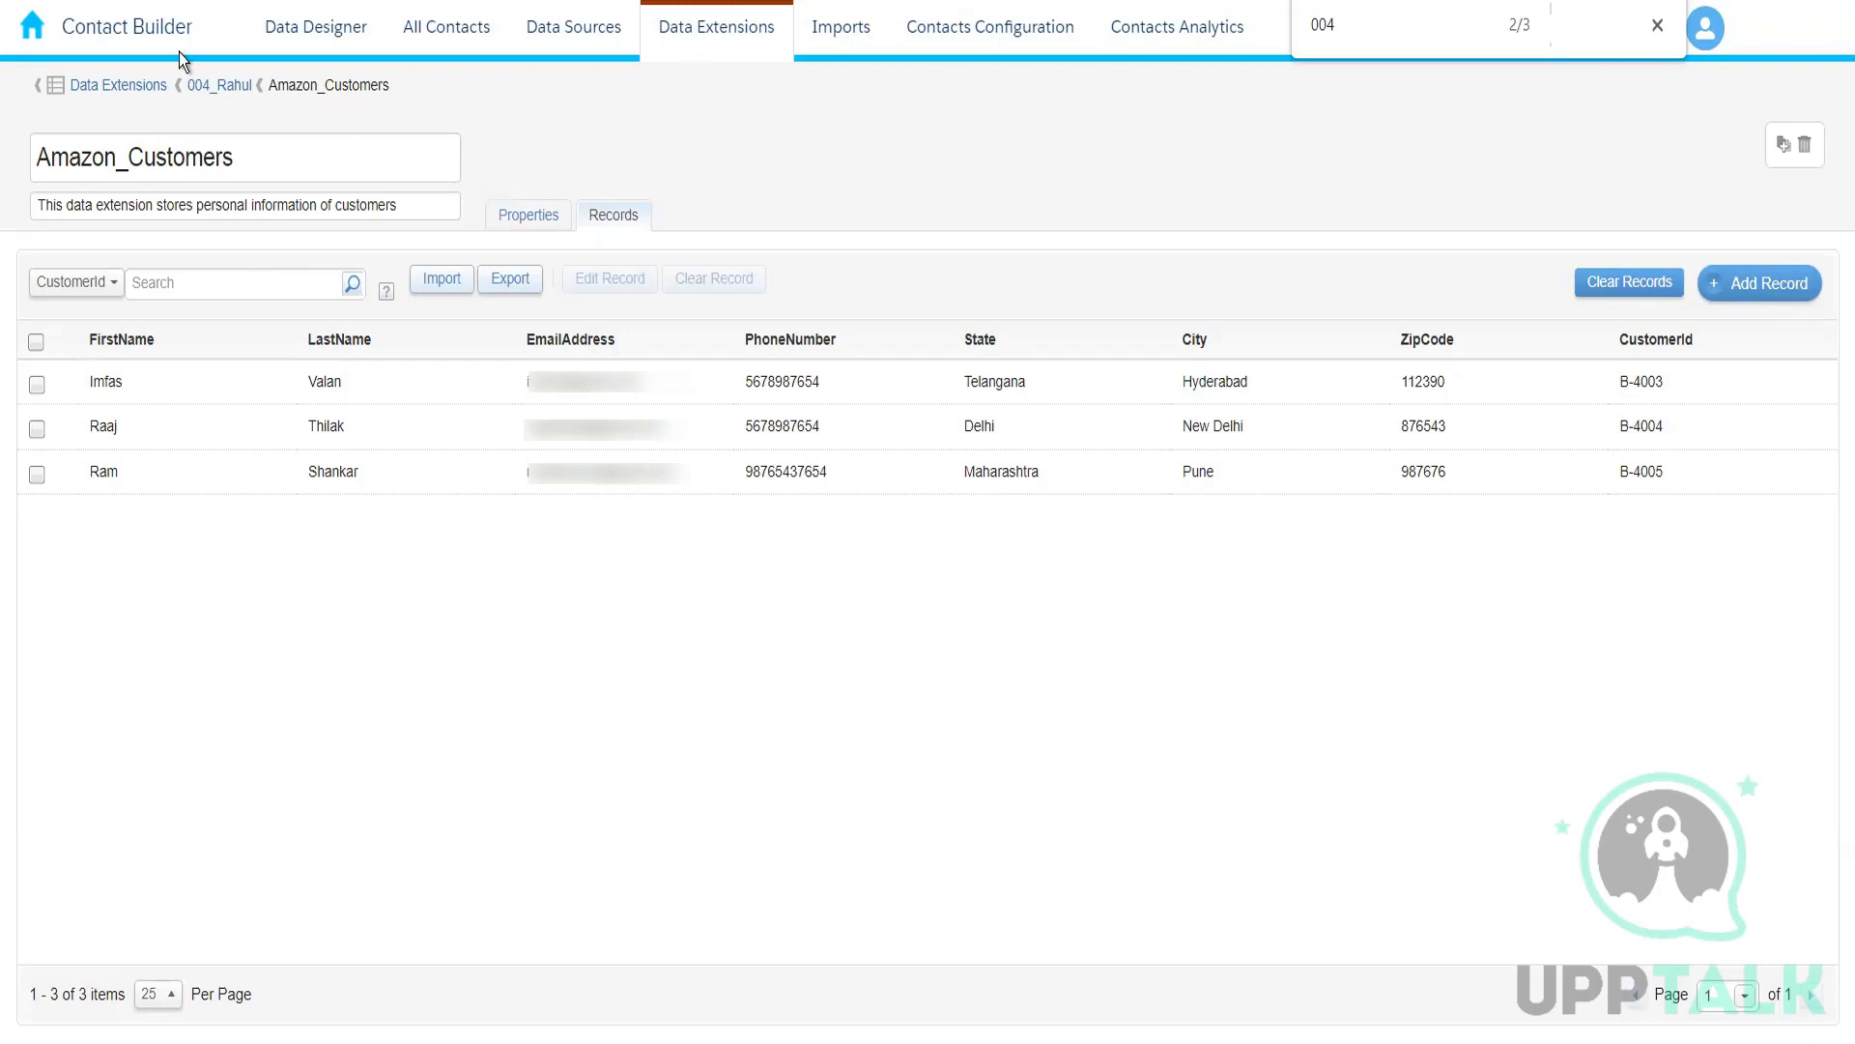
# Step: Duplicate the current browser page, return to the Marketing Cloud home, and open Email Studio in the copy
pyautogui.rightClick(132, 0)
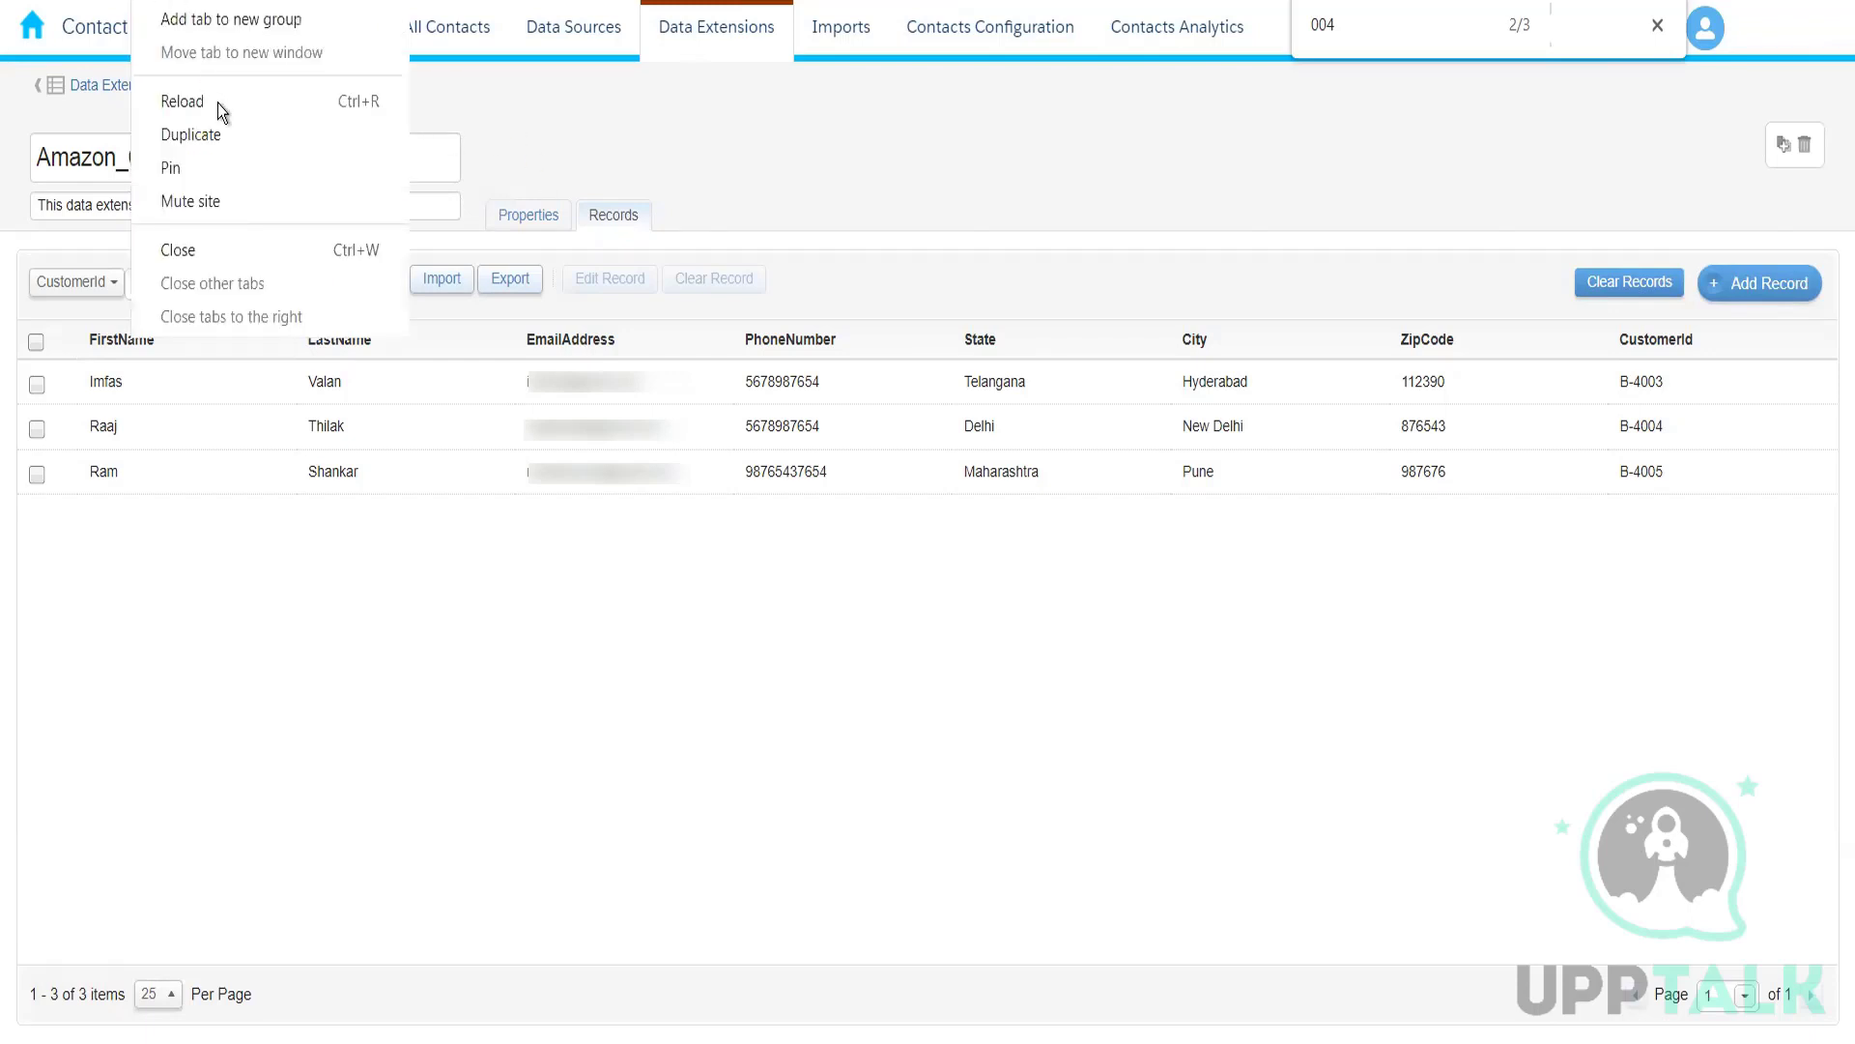
pyautogui.click(228, 129)
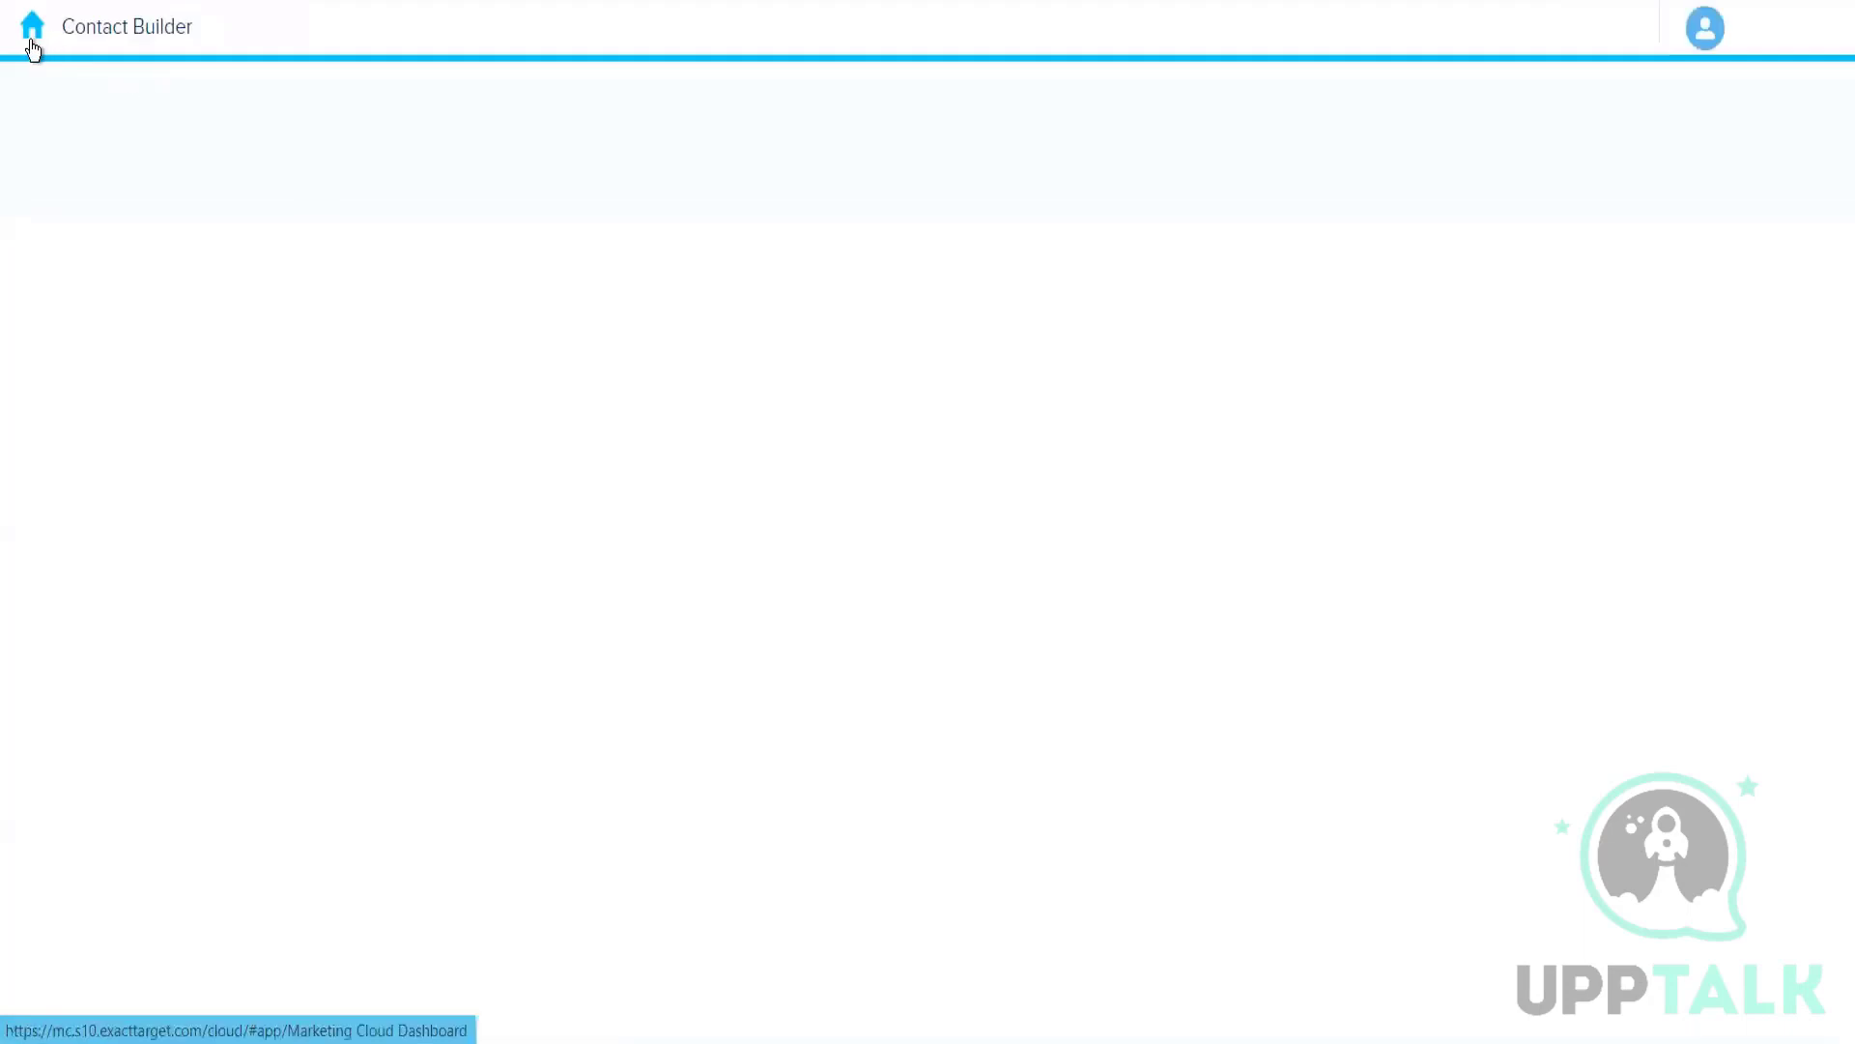
pyautogui.click(33, 49)
pyautogui.moveTo(476, 215)
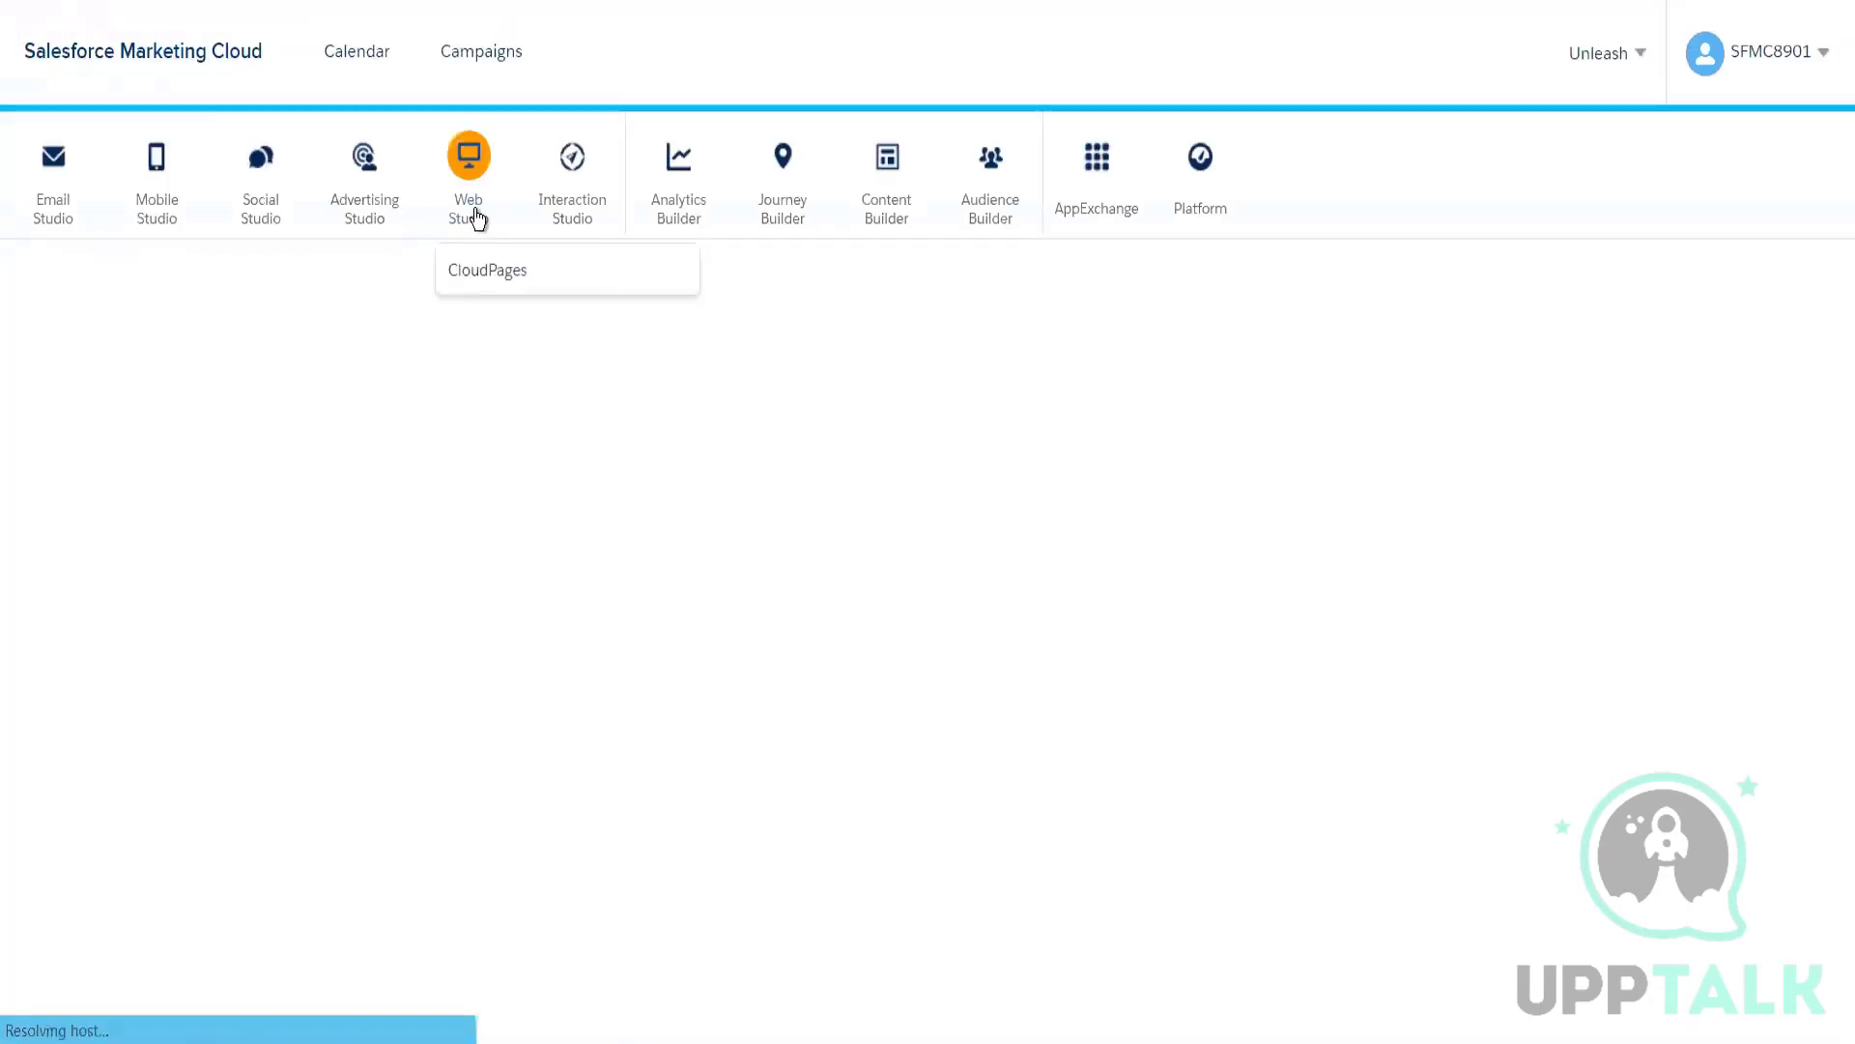
pyautogui.moveTo(68, 202)
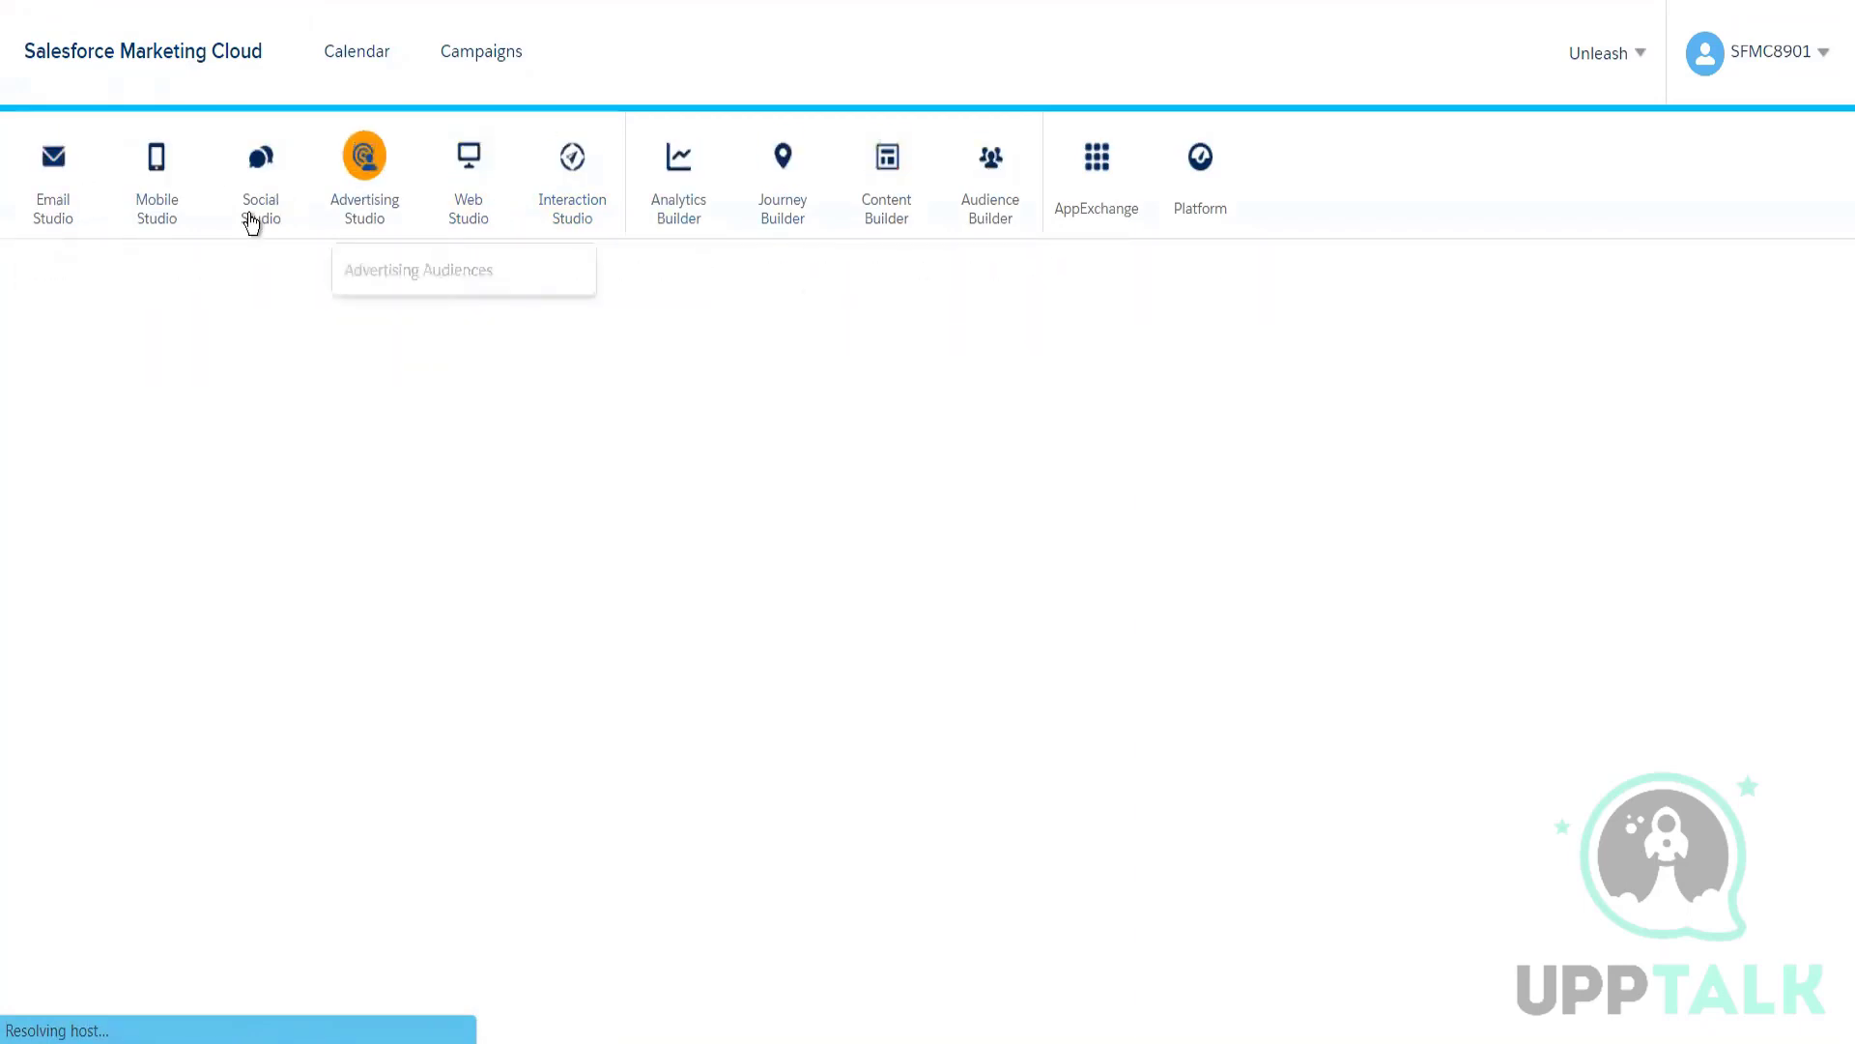
pyautogui.click(66, 273)
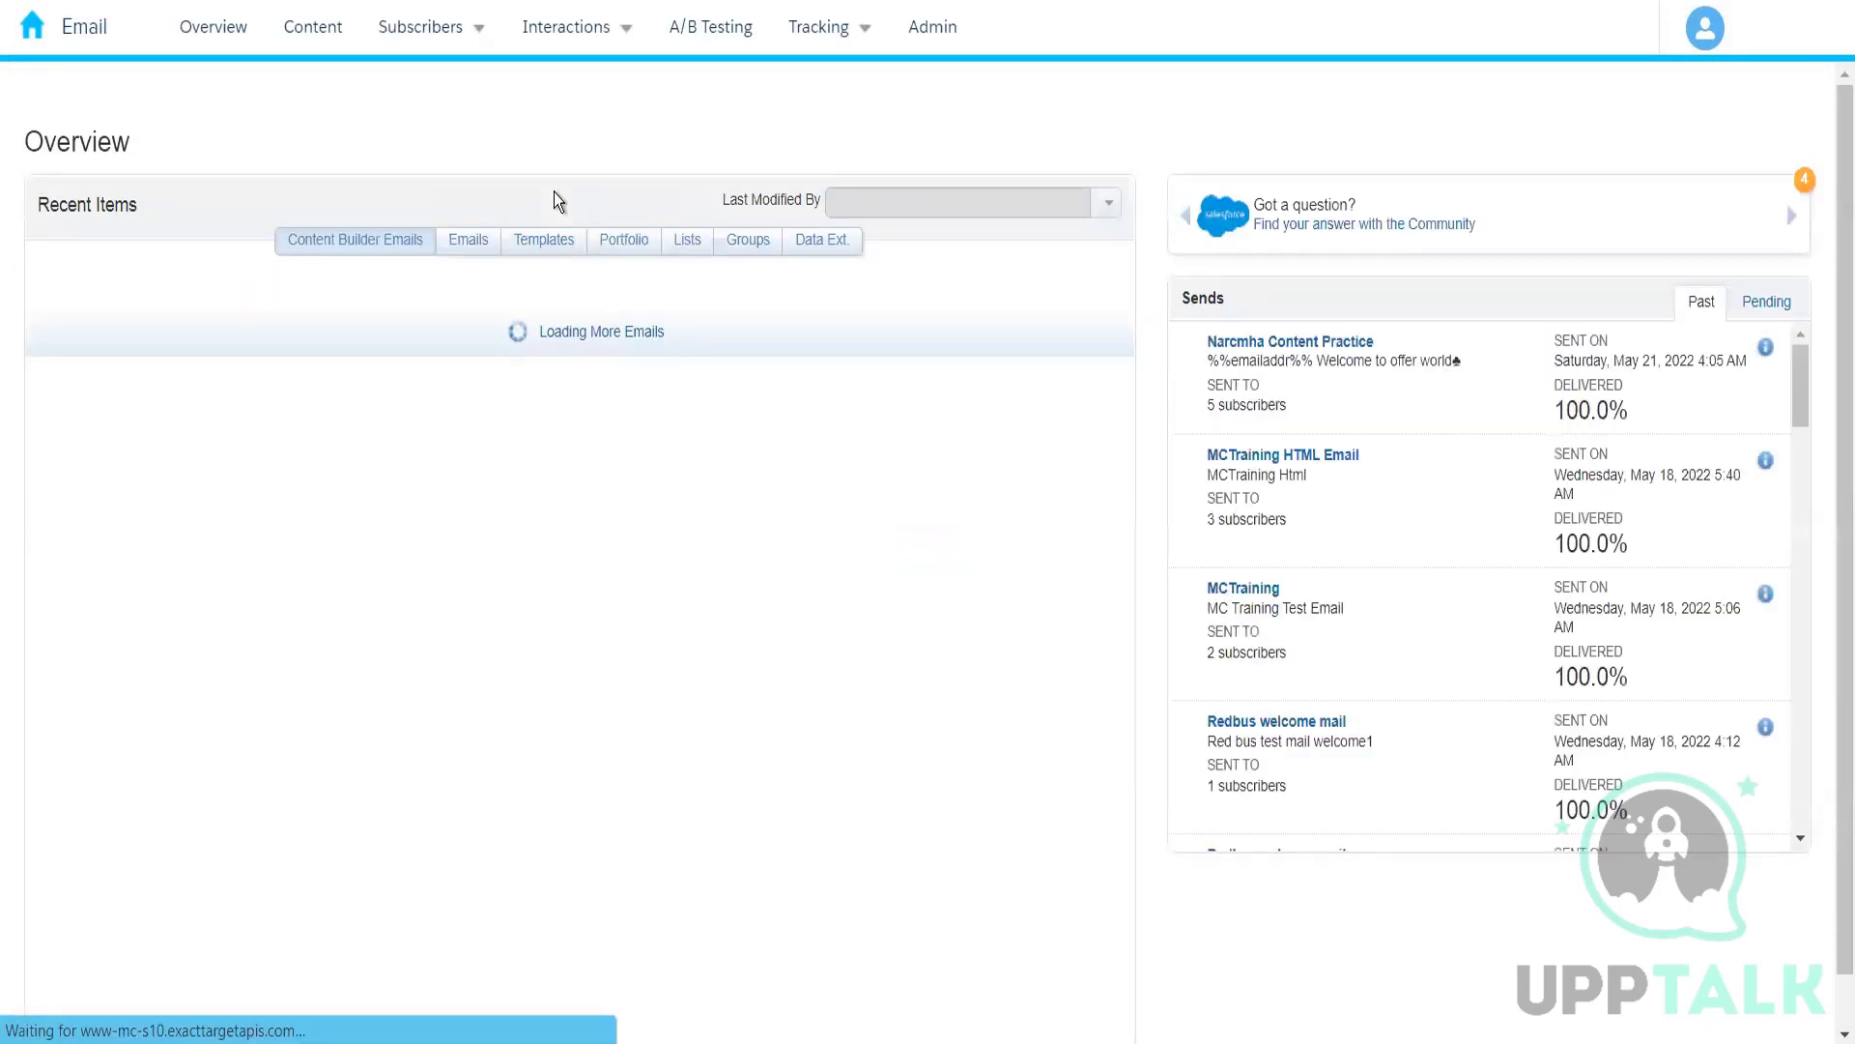
# Step: Open the data extensions area for subscribers and show the 004 folder that holds Amazon_Customers
pyautogui.moveTo(451, 35)
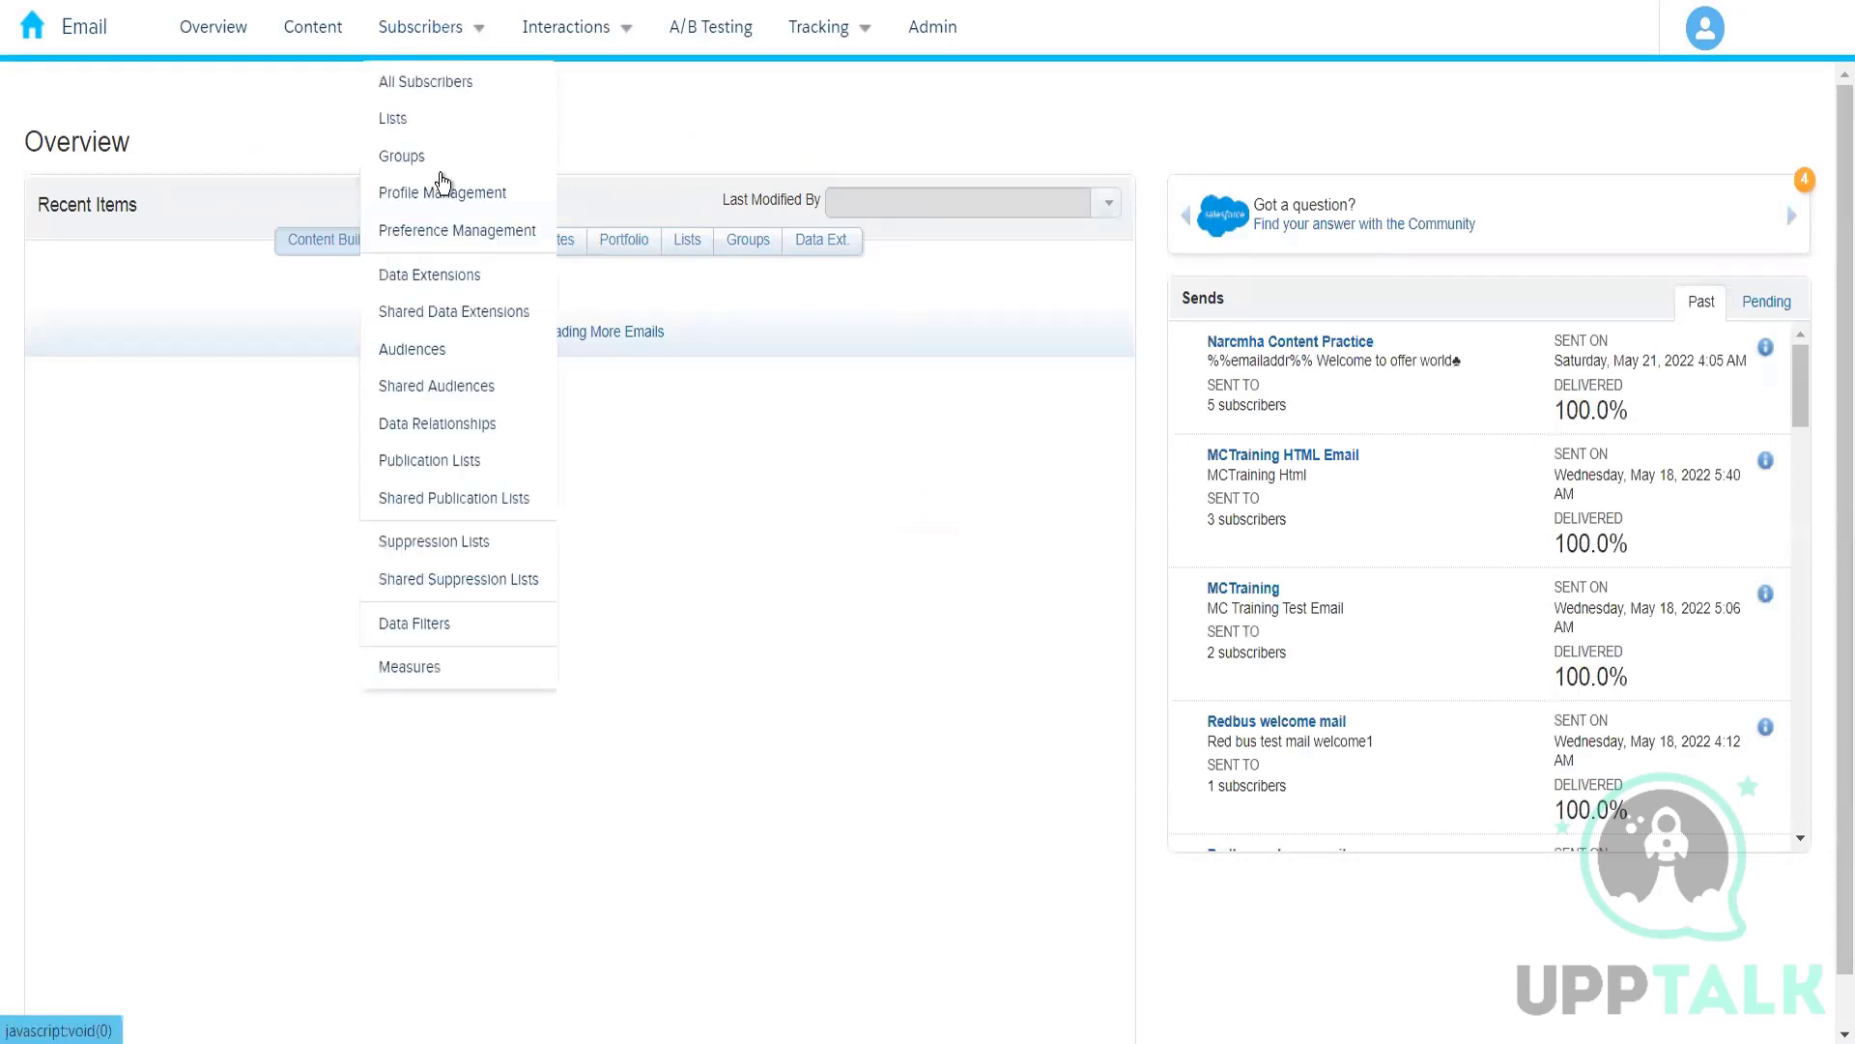
pyautogui.click(450, 280)
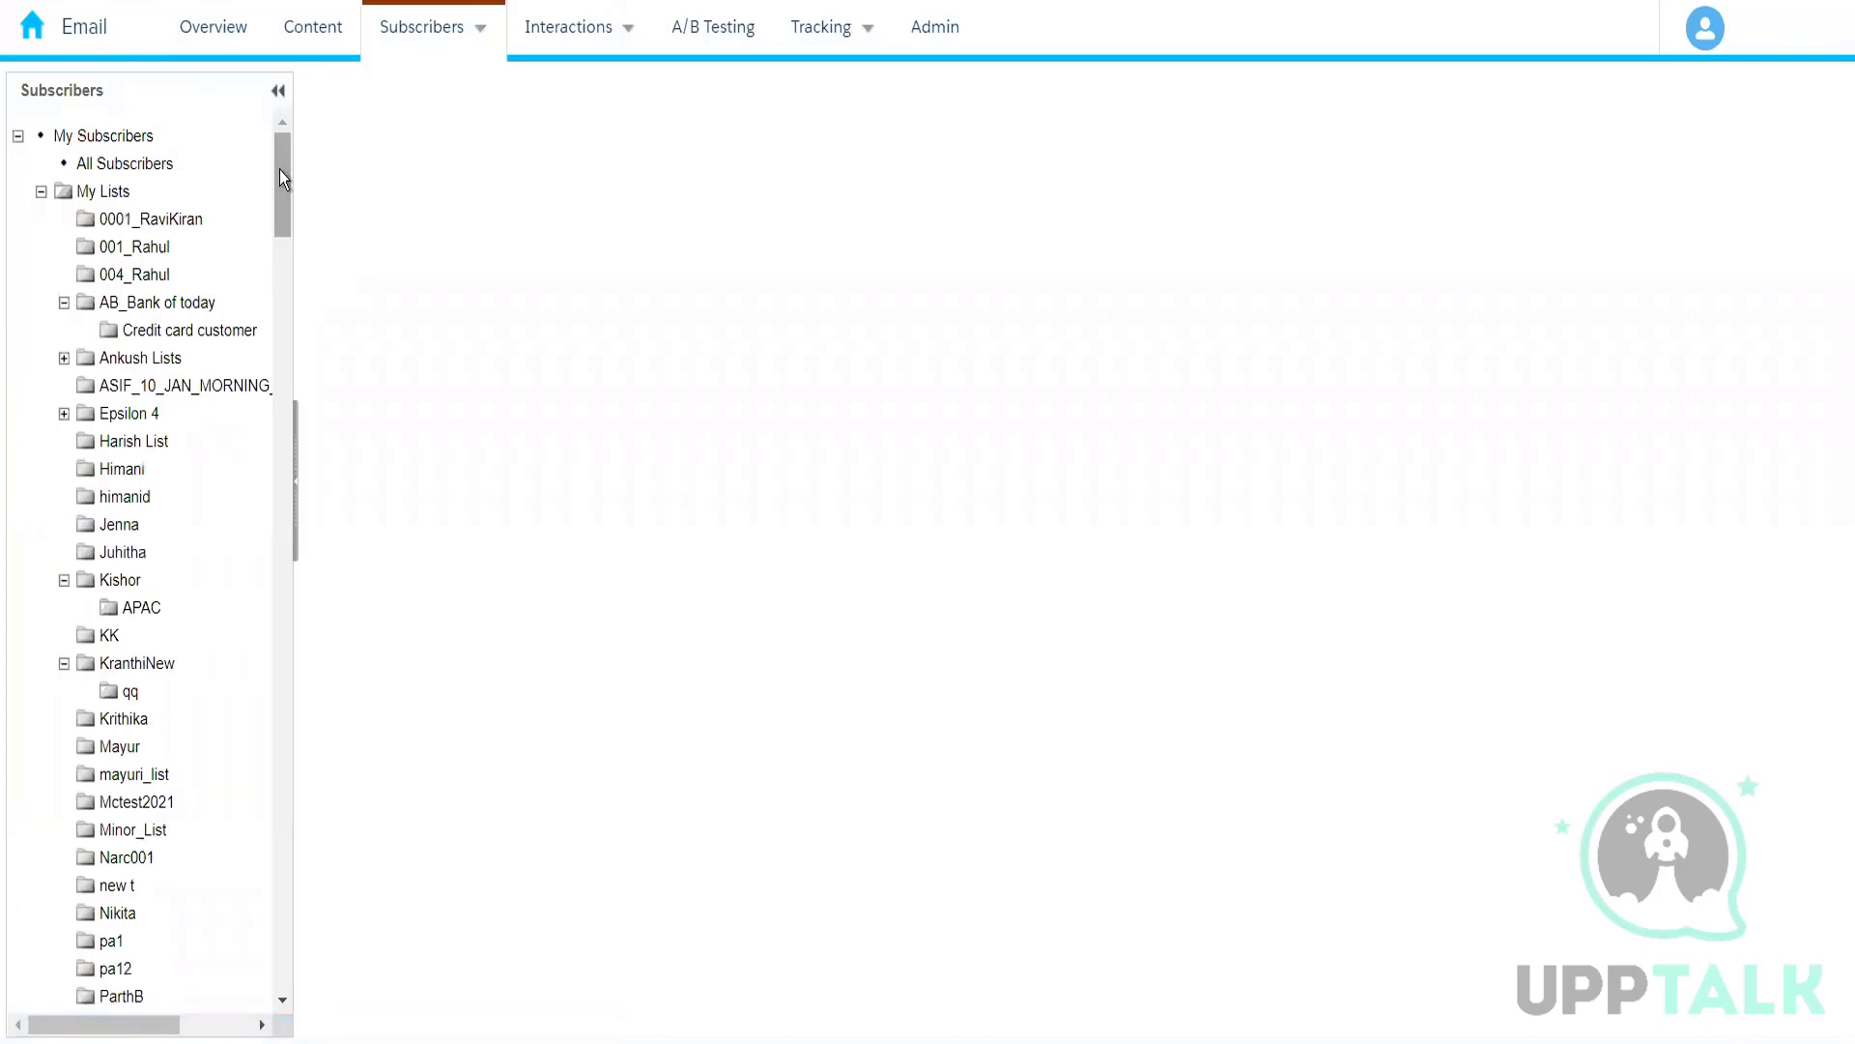
pyautogui.moveTo(280, 171); pyautogui.dragTo(269, 460)
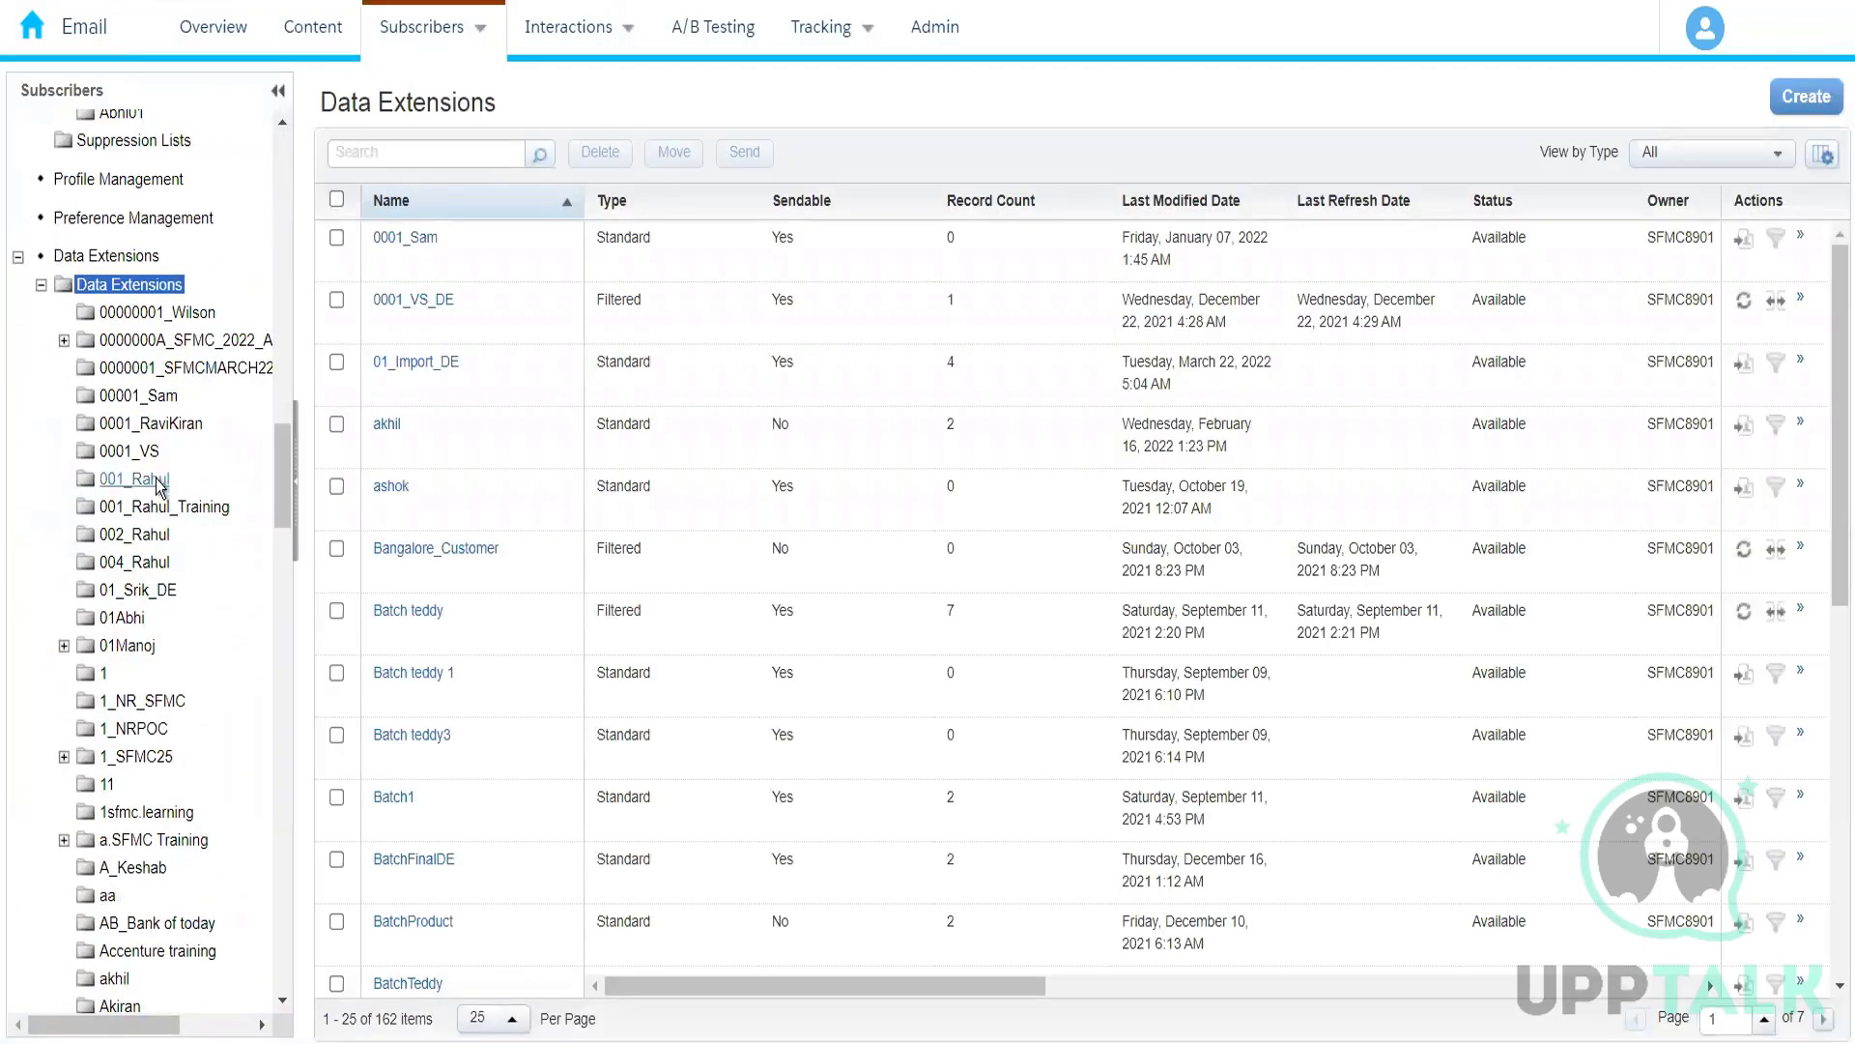
pyautogui.click(136, 563)
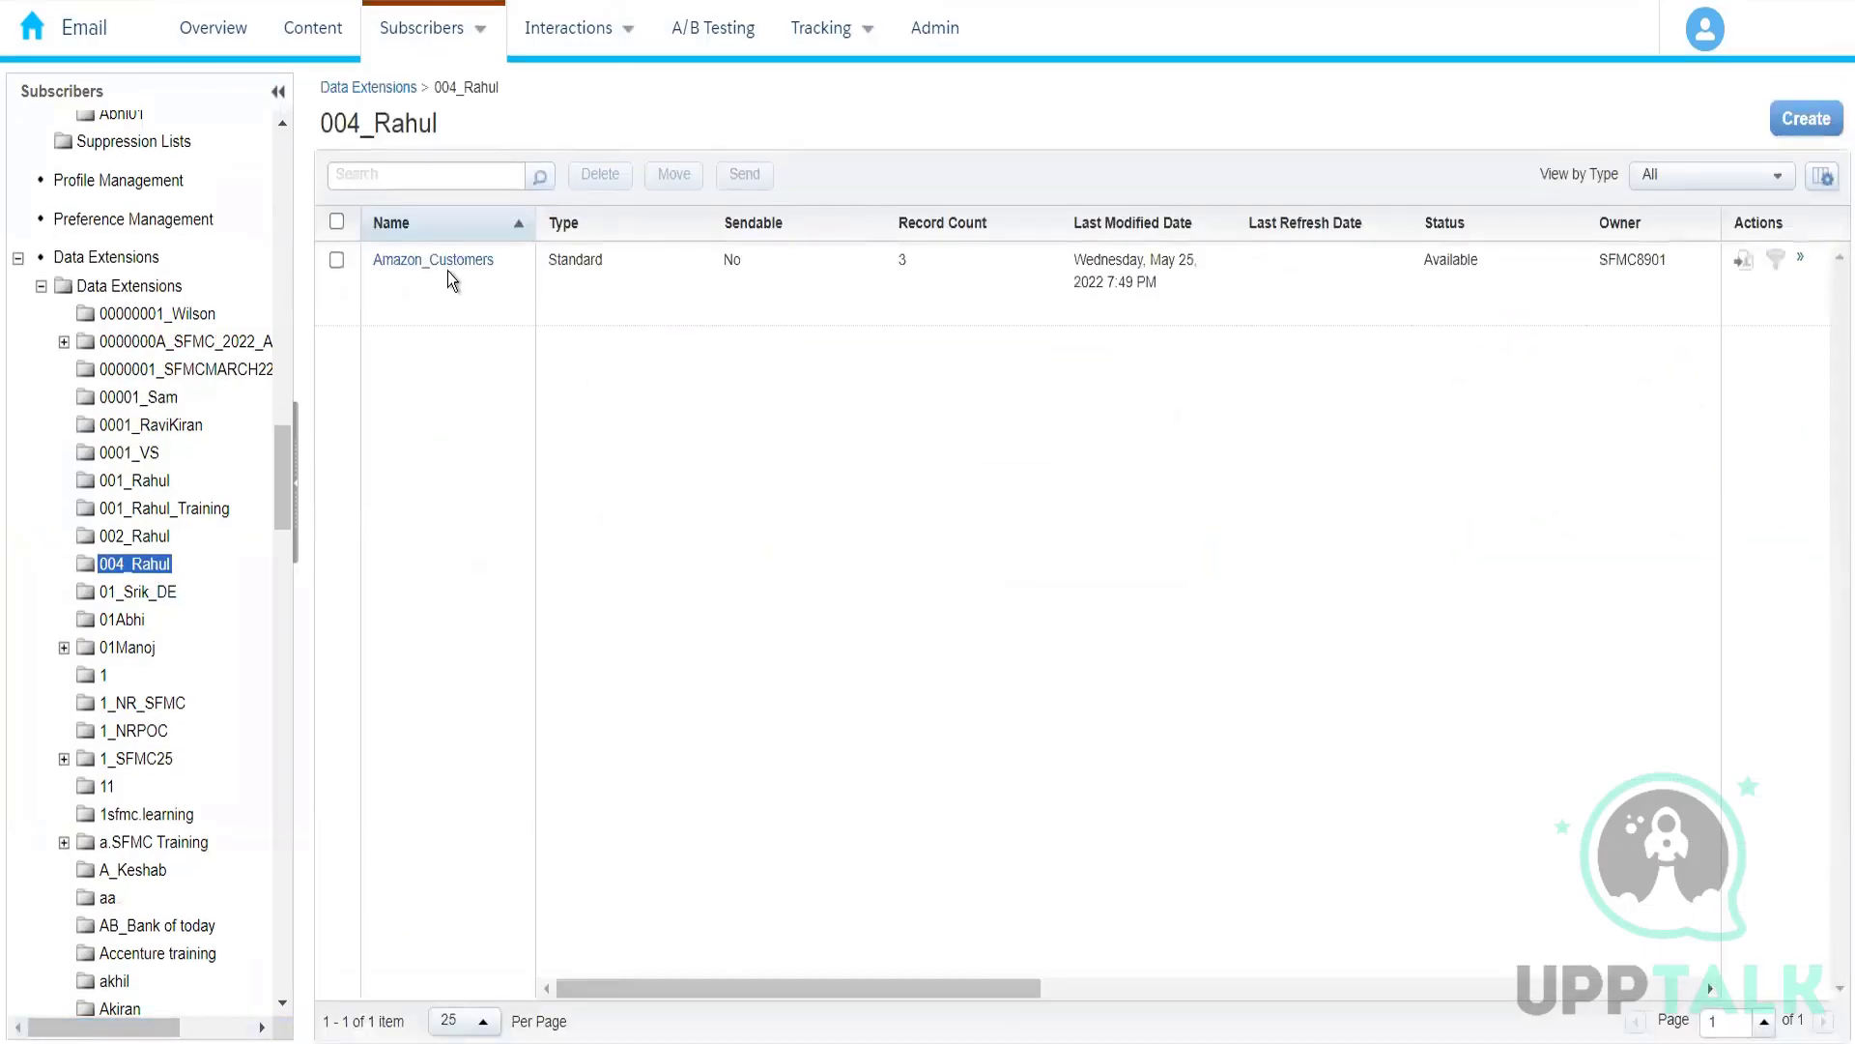
# Step: Examine the properties and records of Amazon_Customers and return to its folder
pyautogui.click(442, 261)
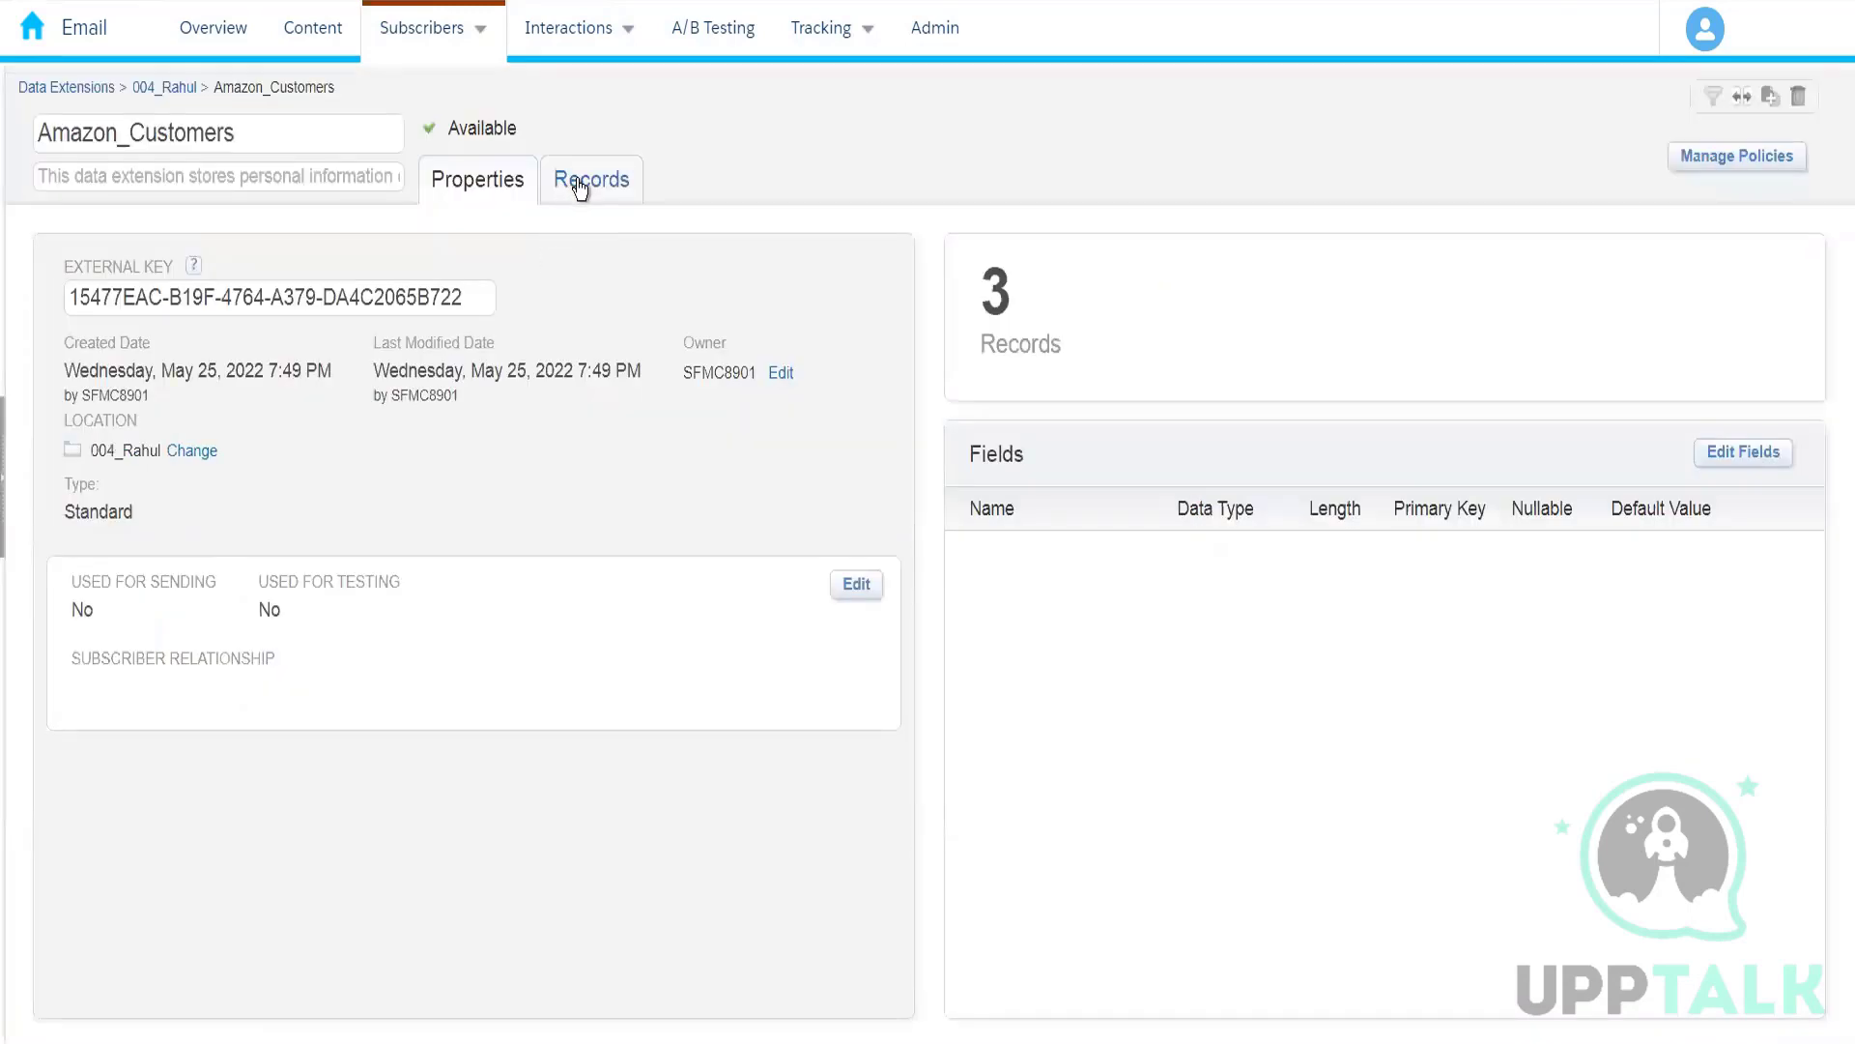
pyautogui.click(580, 181)
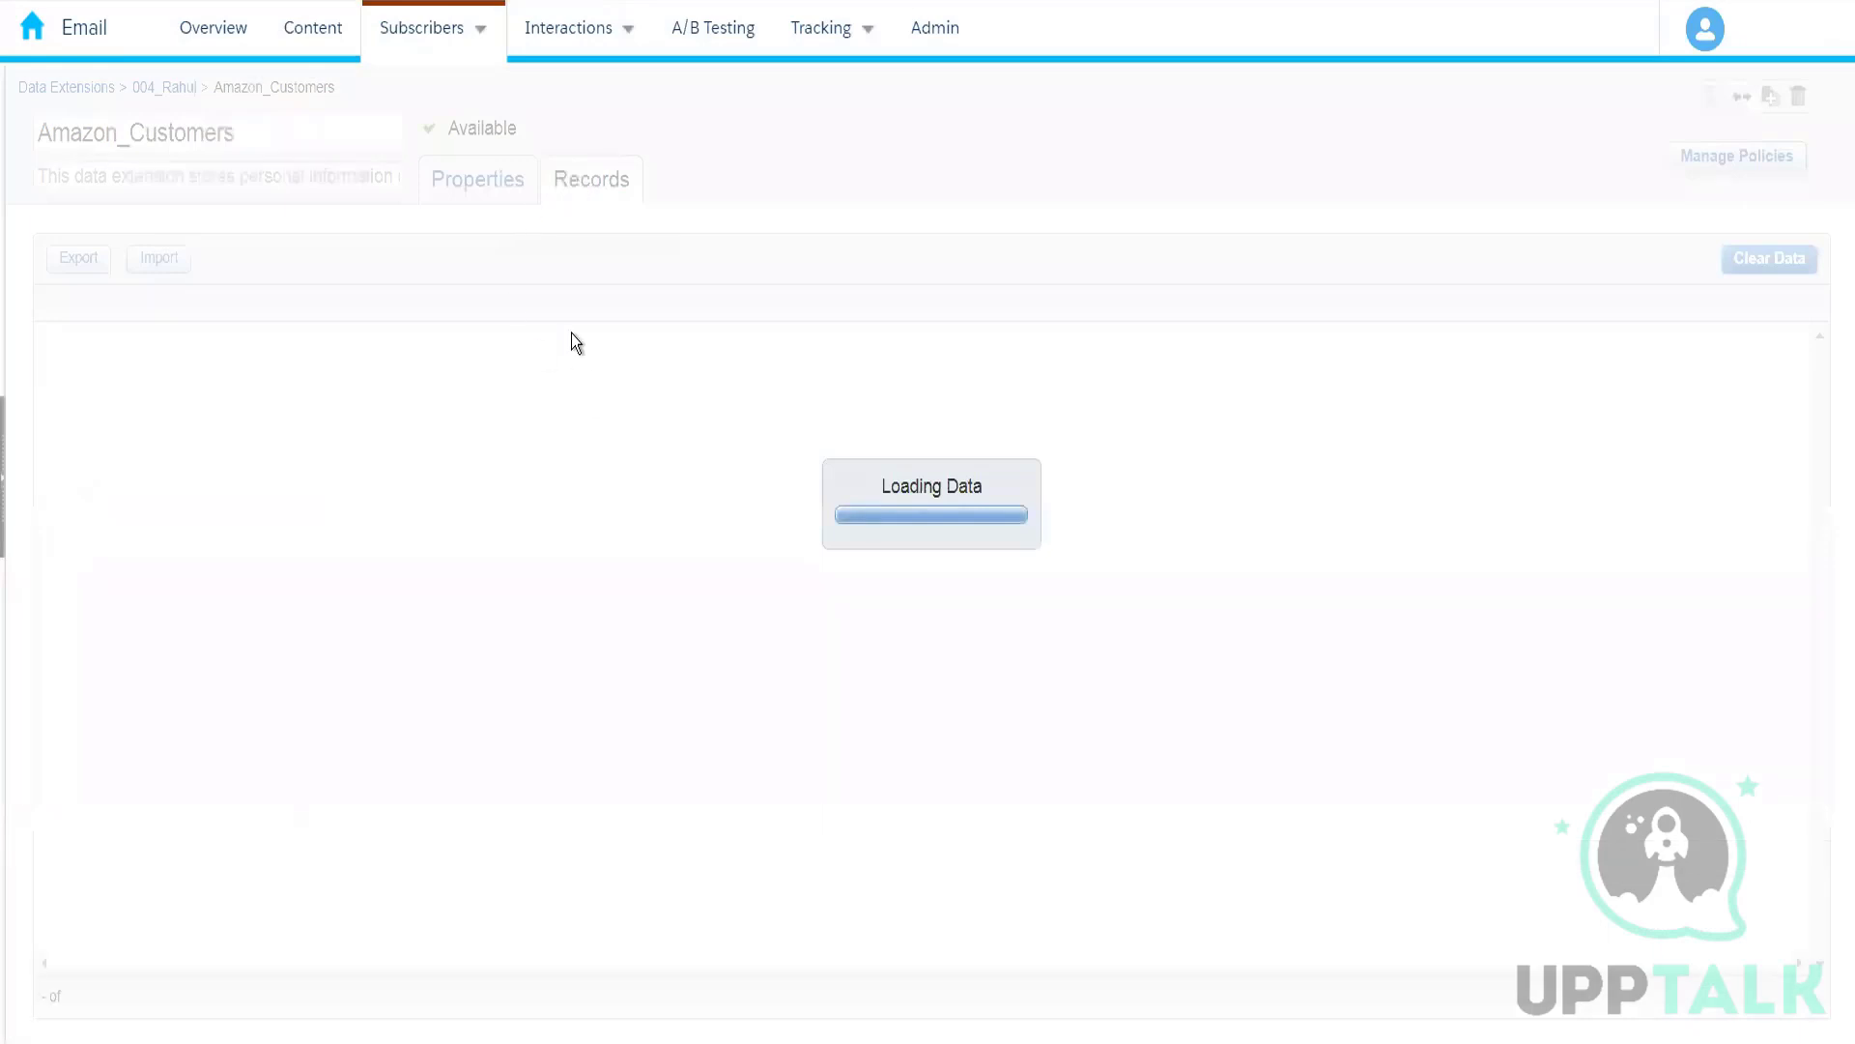
pyautogui.click(502, 193)
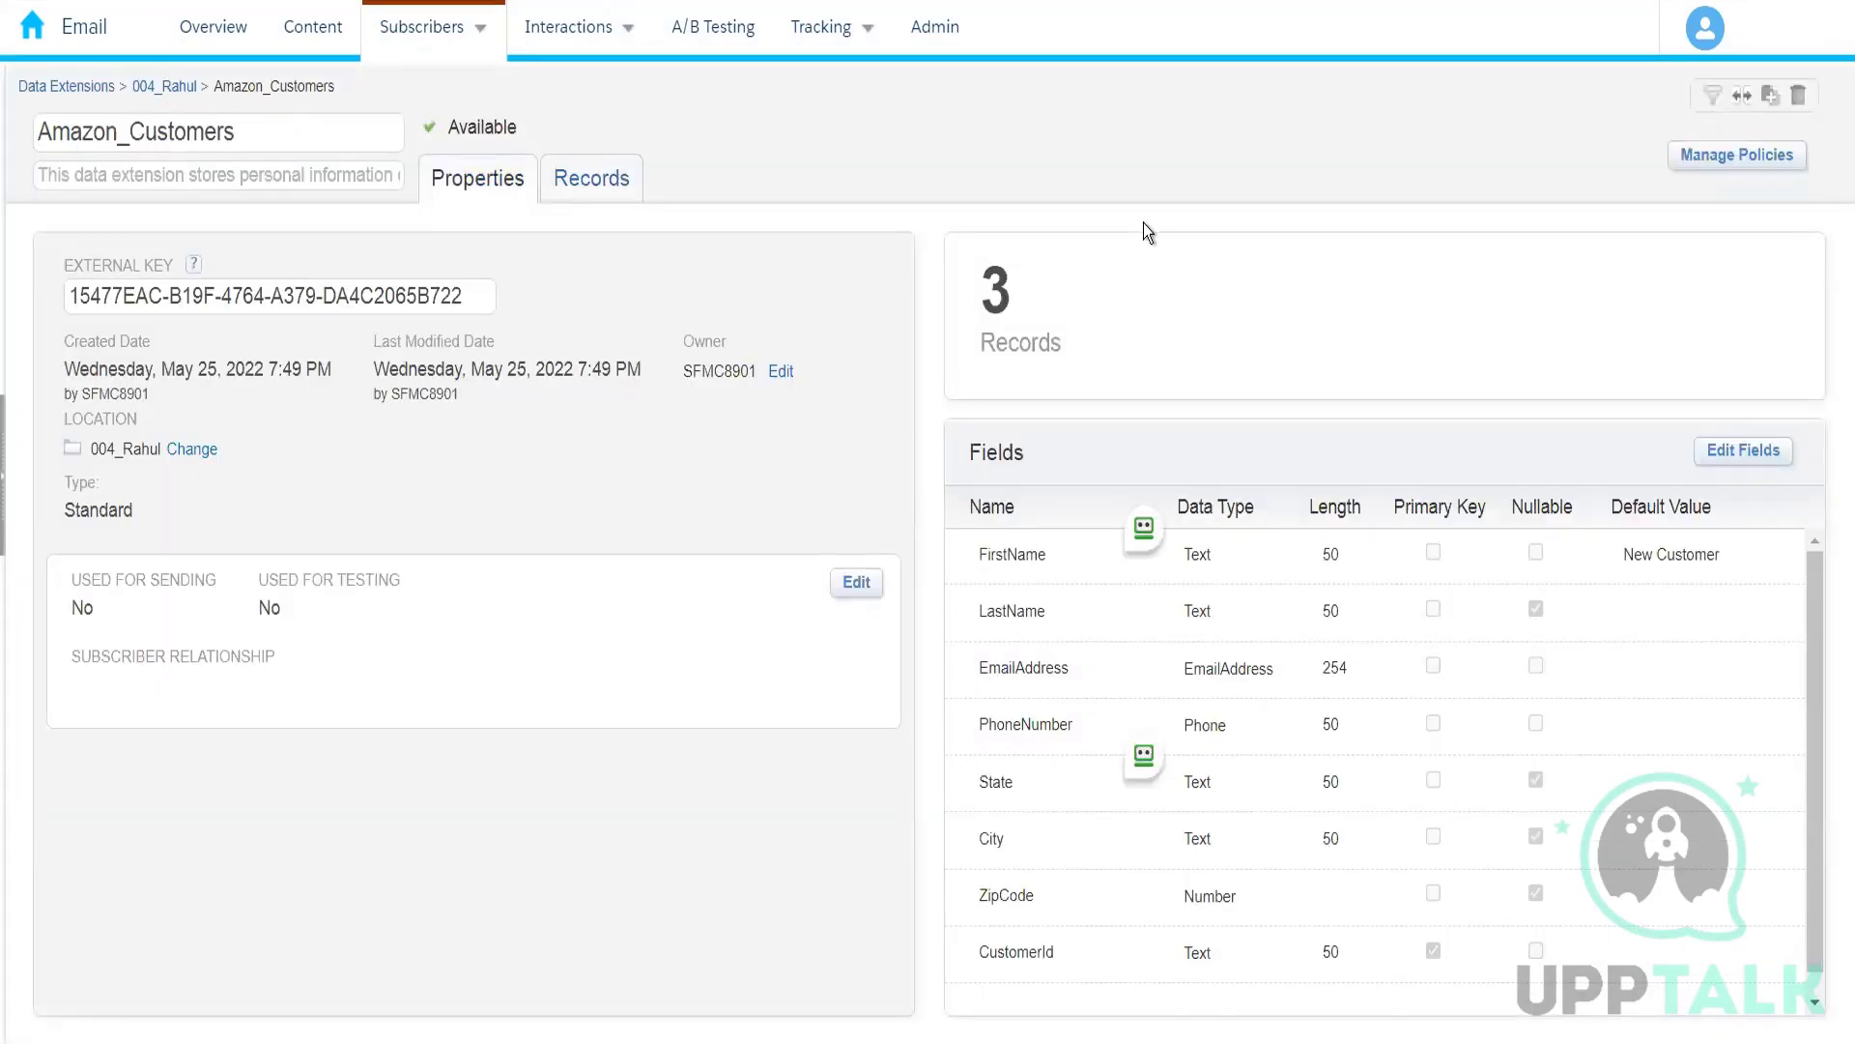
pyautogui.click(180, 87)
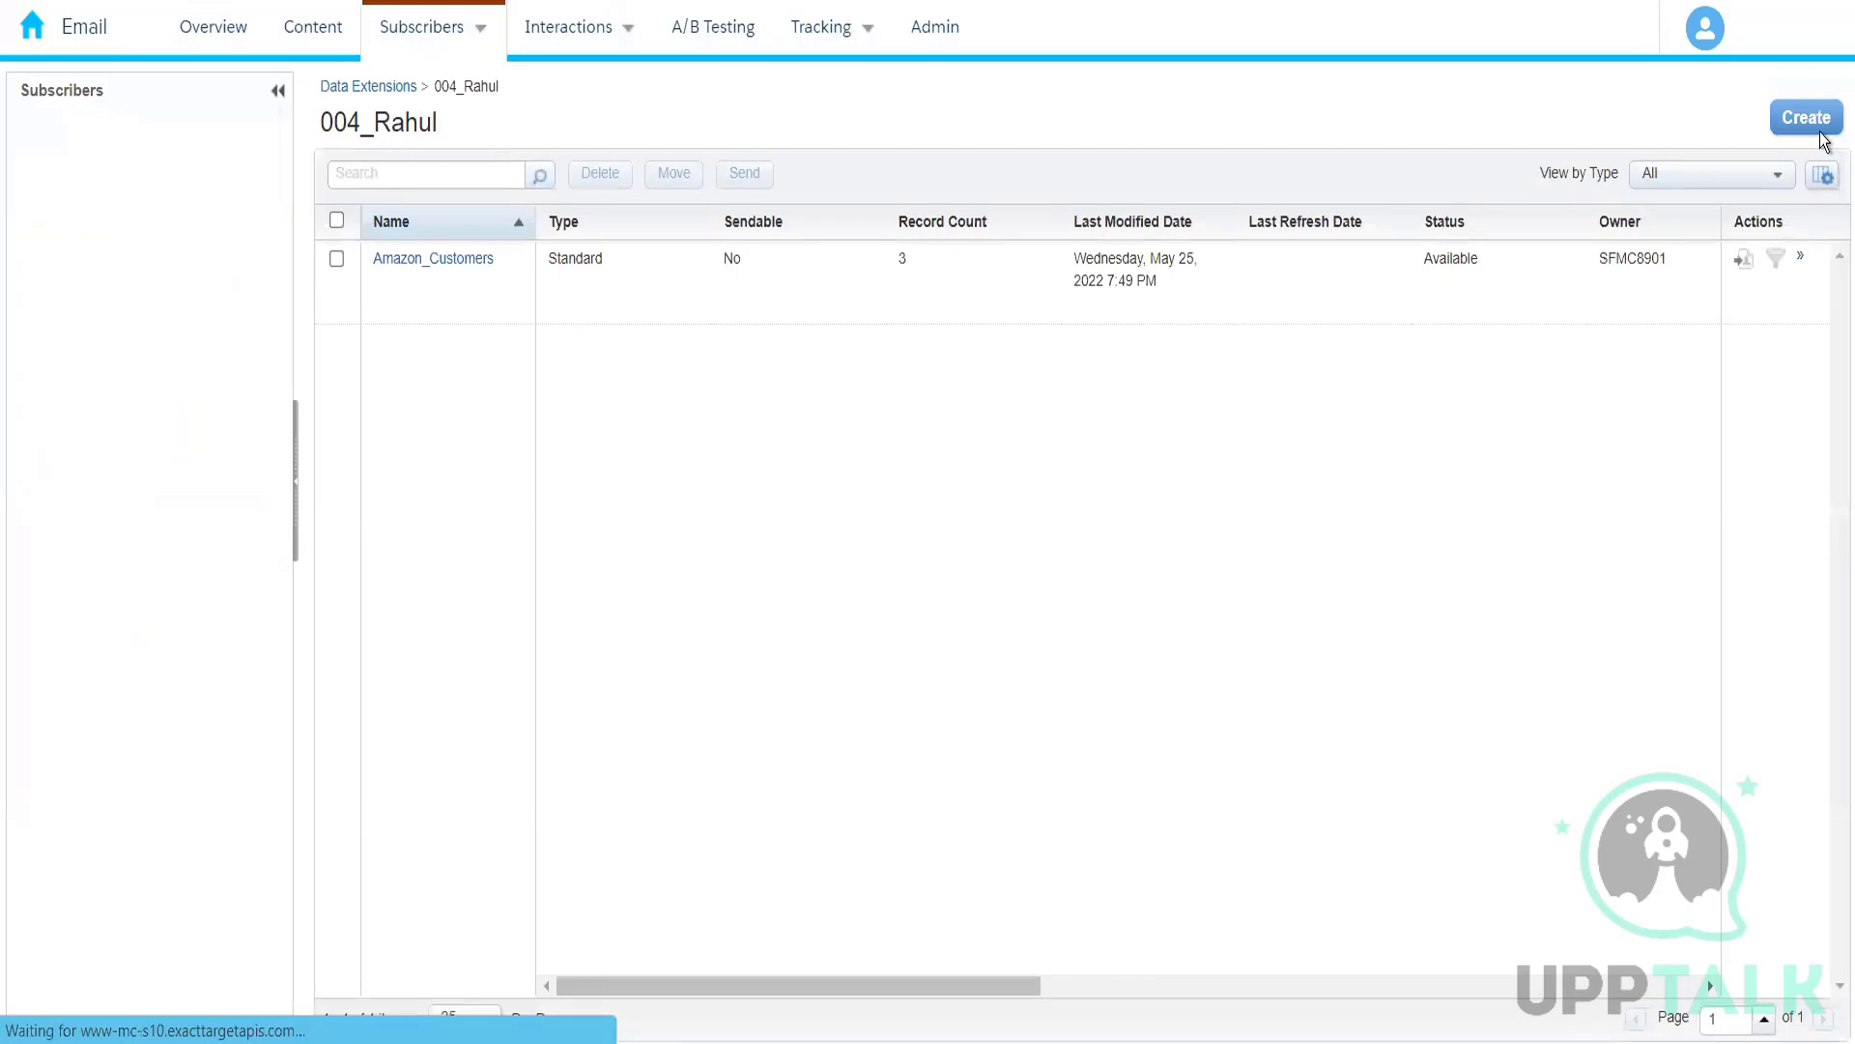
# Step: Start a new standard data extension using Create from Existing, with Amazon_Customers from the 004 folder as its source
pyautogui.click(1823, 137)
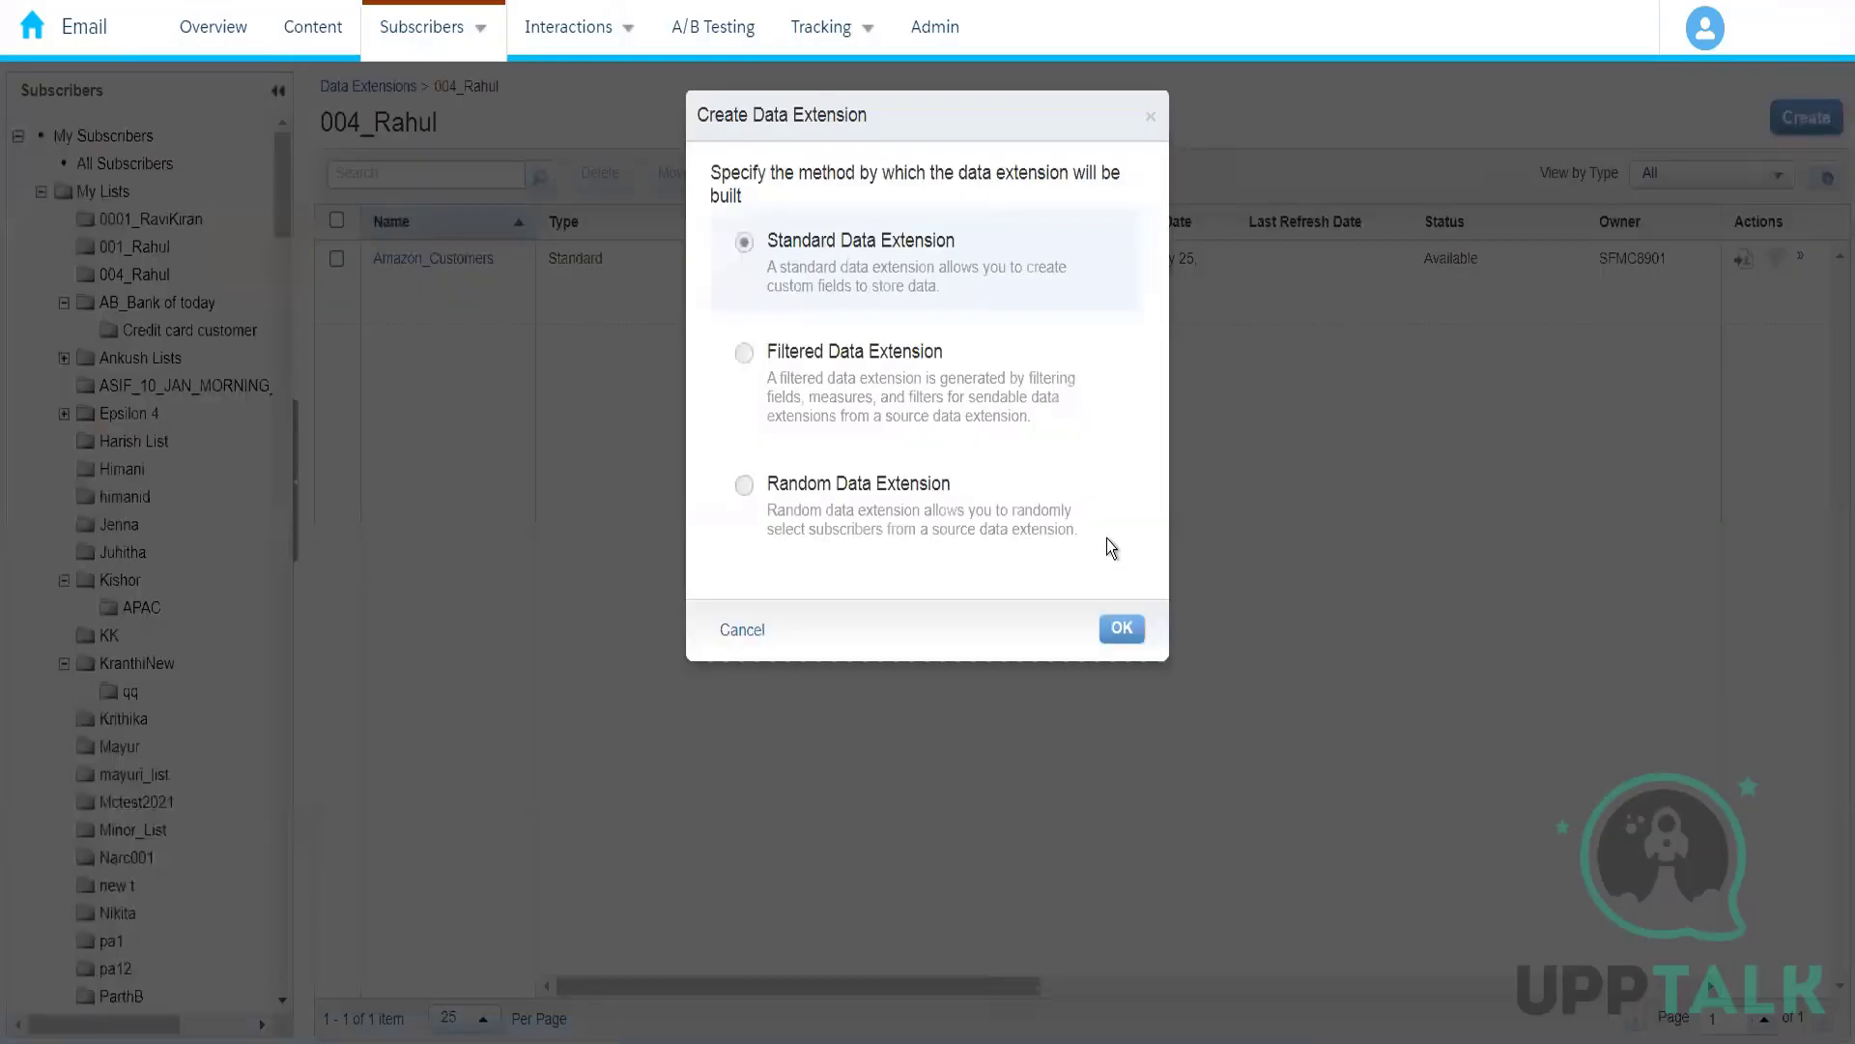
pyautogui.click(1119, 629)
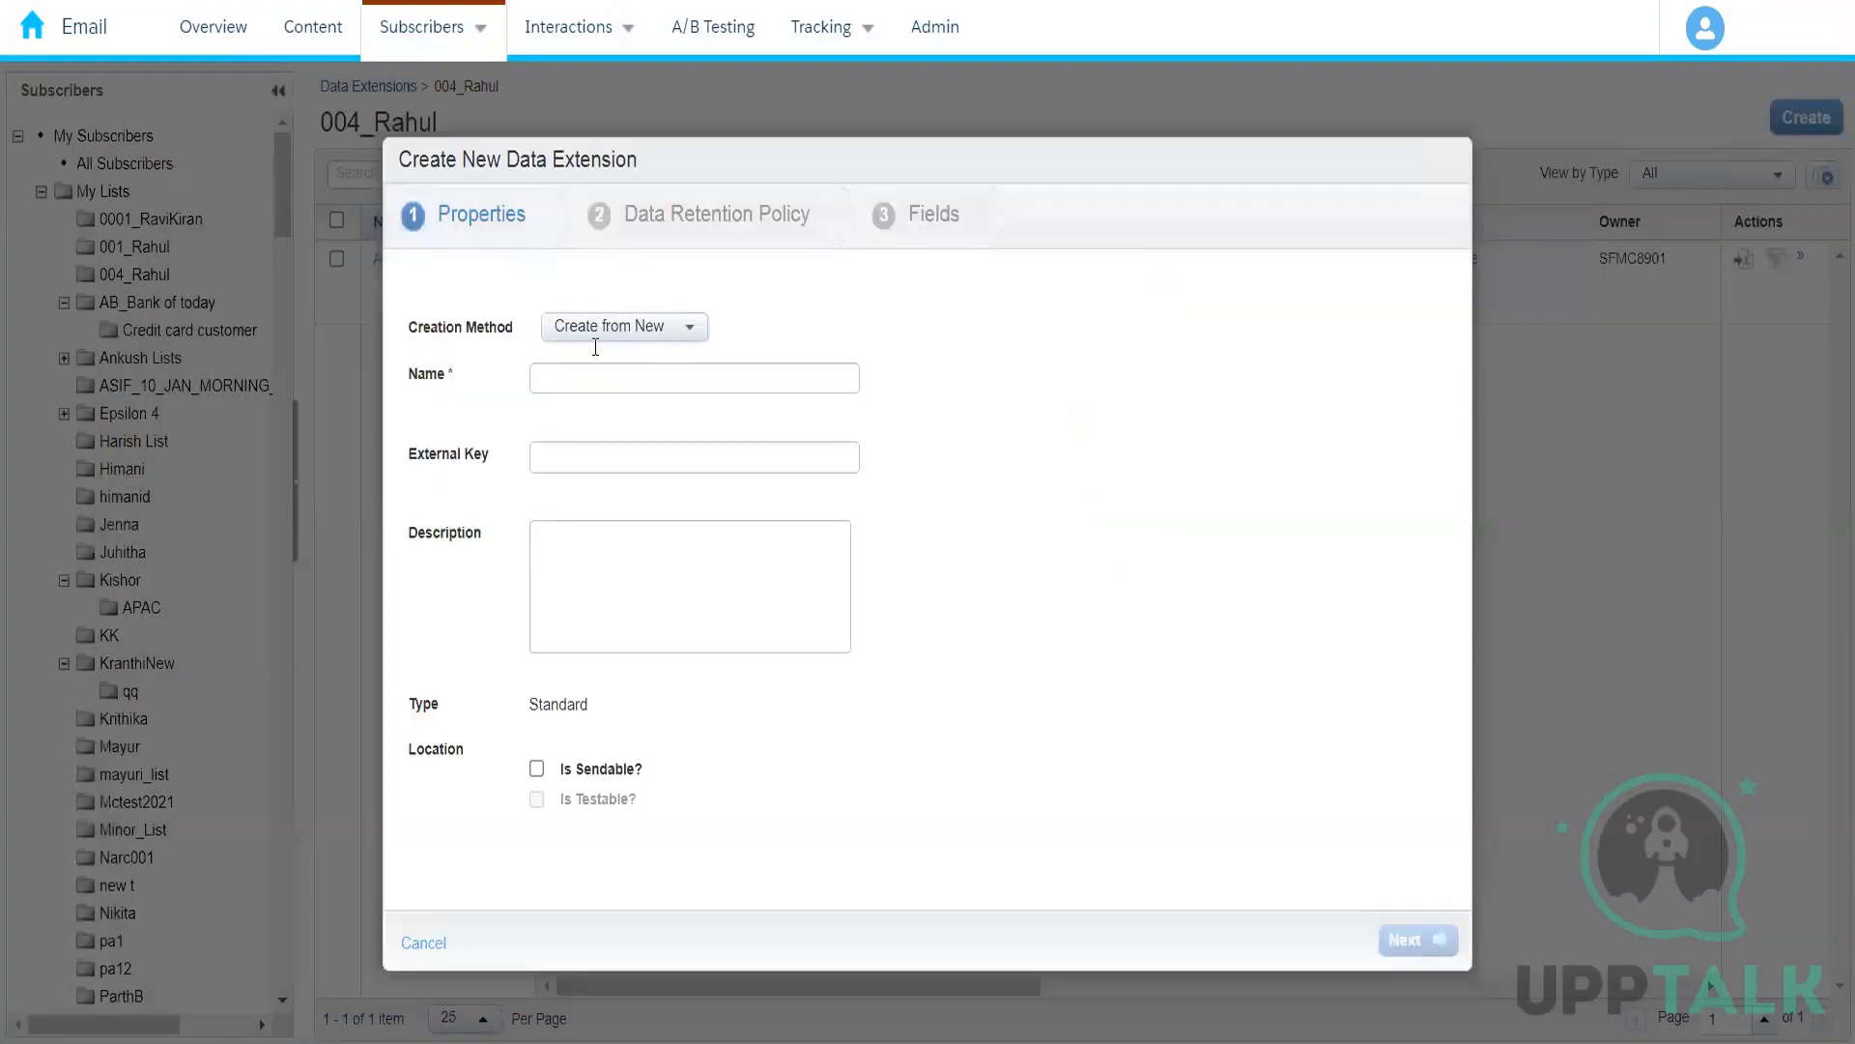
pyautogui.click(615, 329)
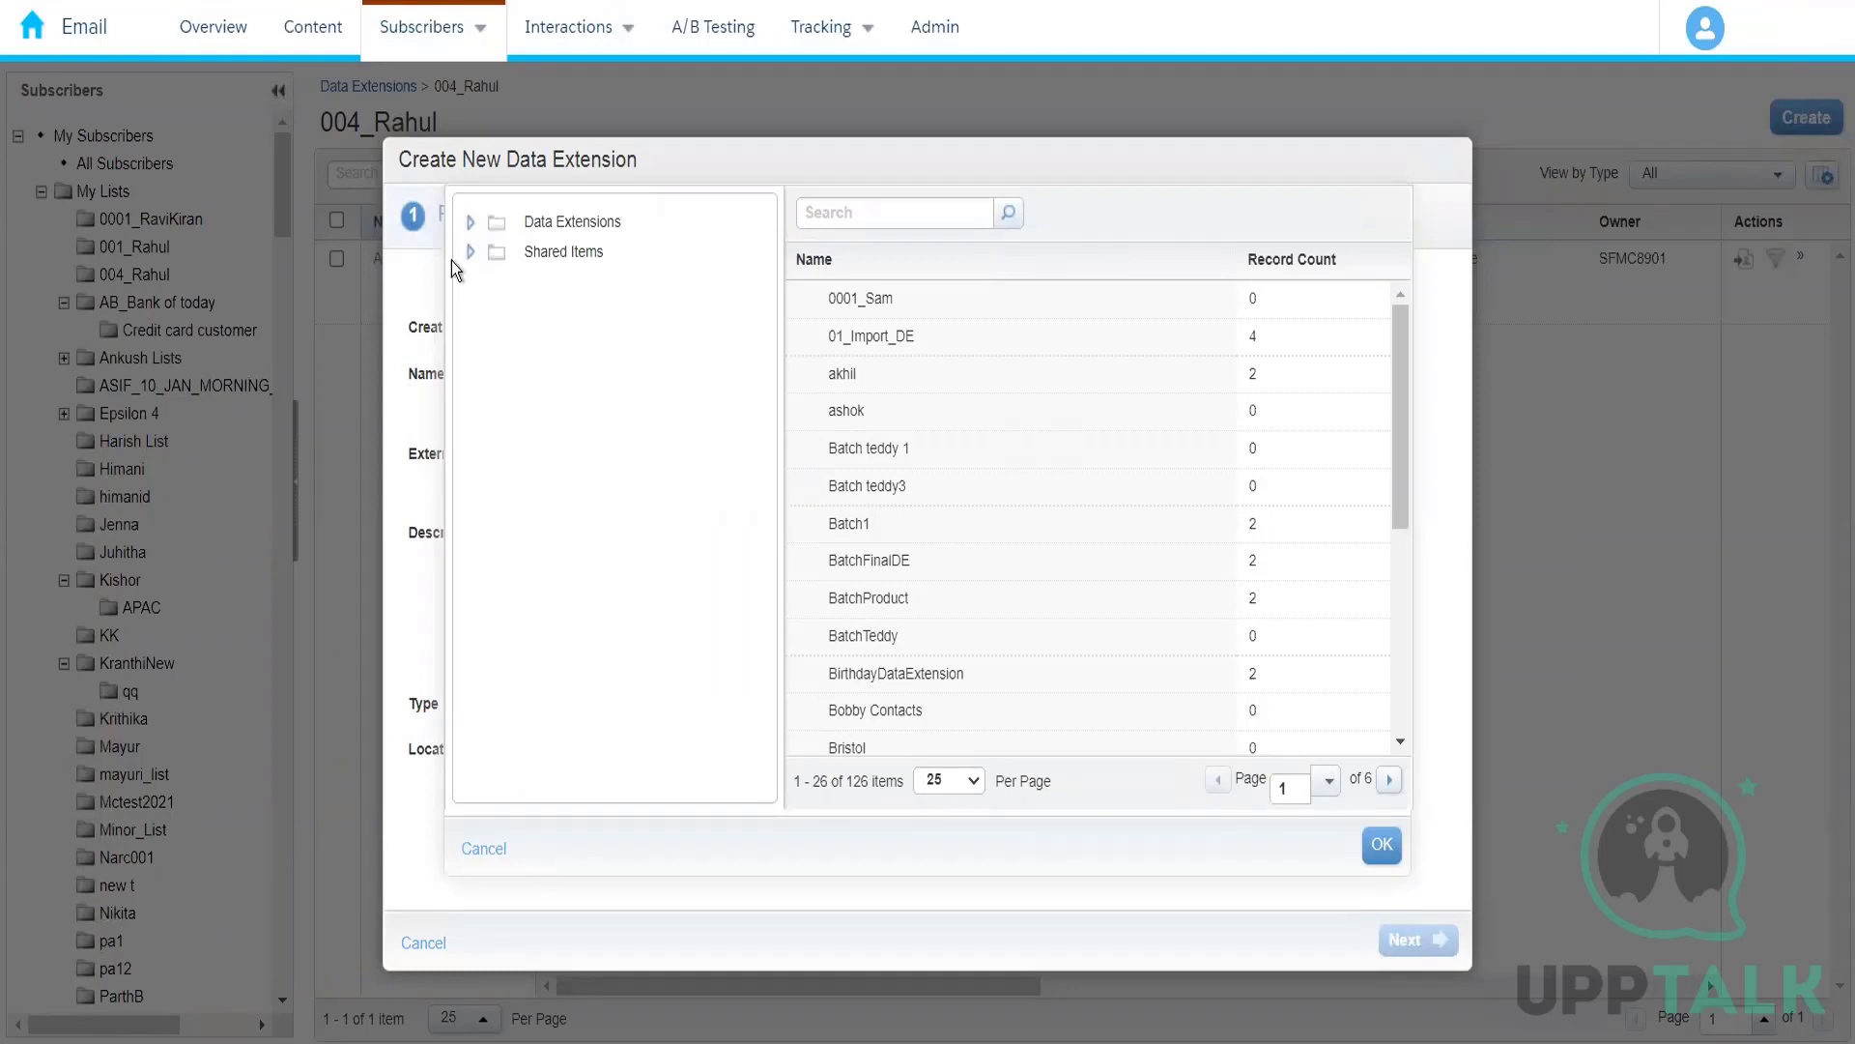
pyautogui.click(471, 222)
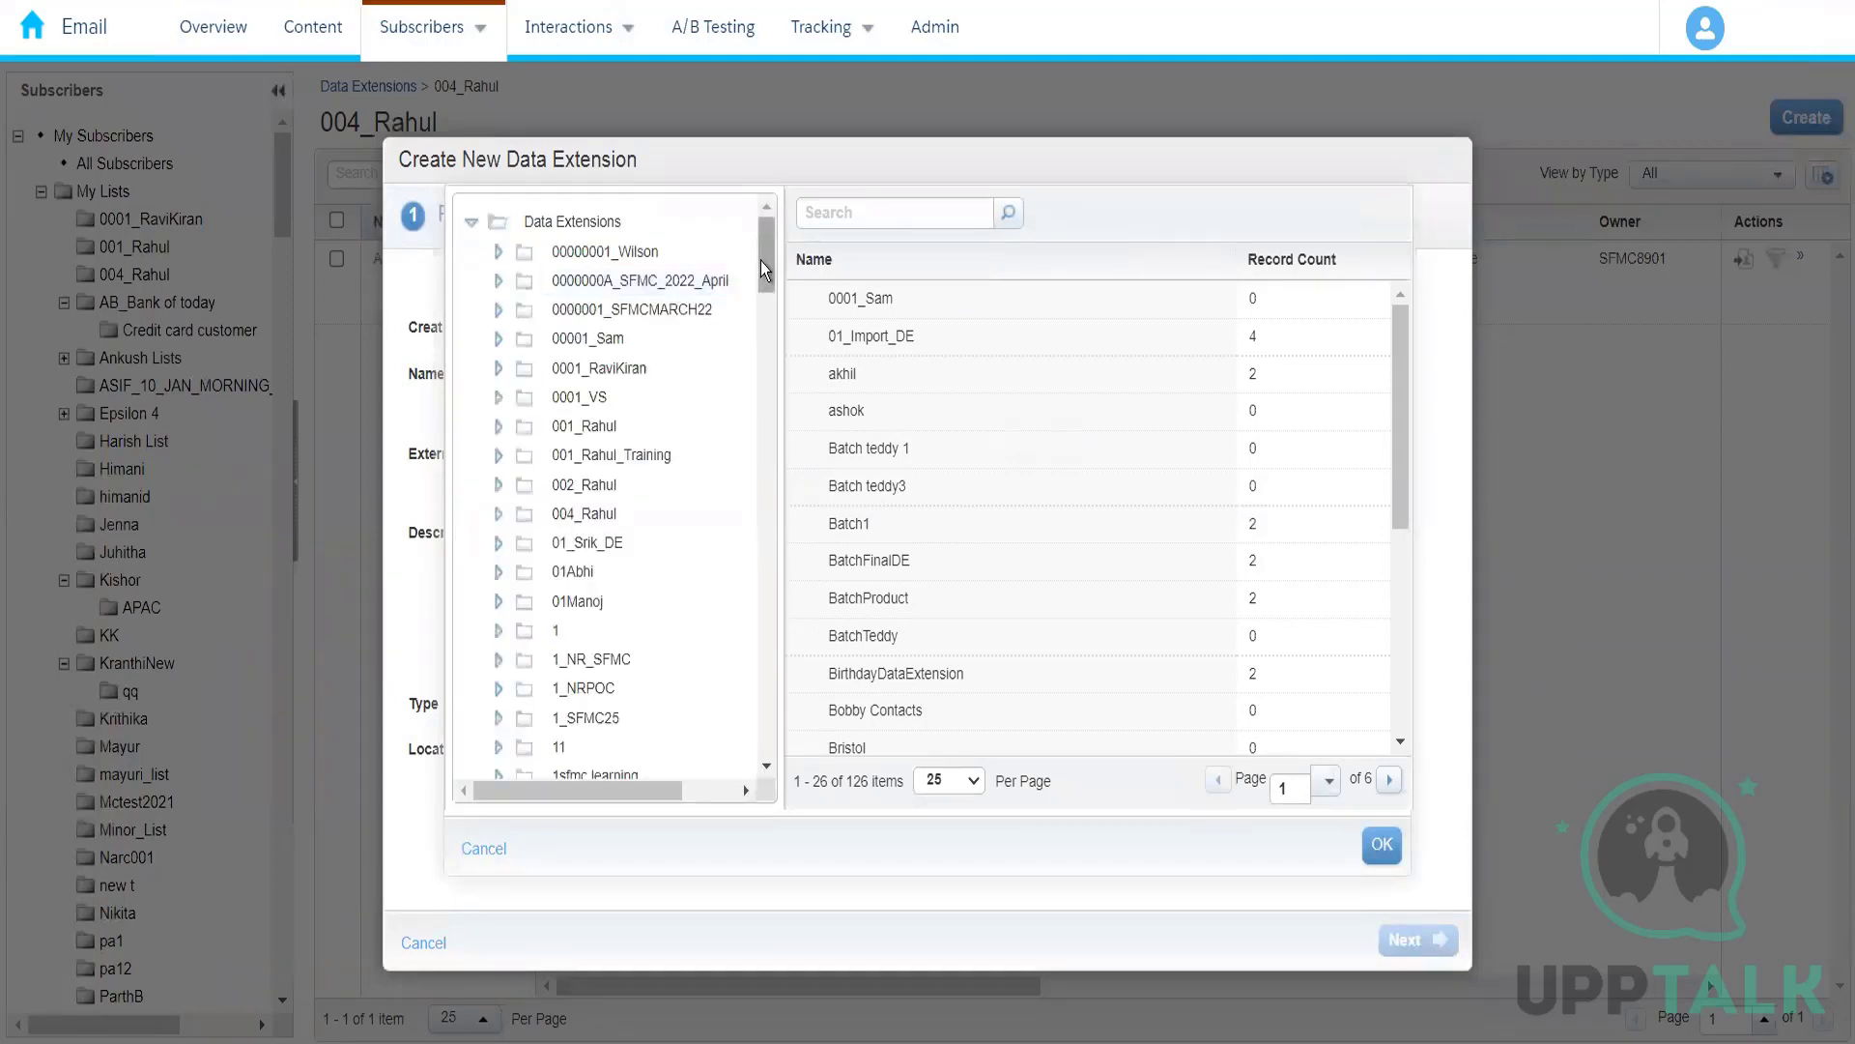
pyautogui.moveTo(767, 262)
pyautogui.mouseDown()
pyautogui.moveTo(763, 287)
pyautogui.moveTo(767, 234)
pyautogui.mouseUp()
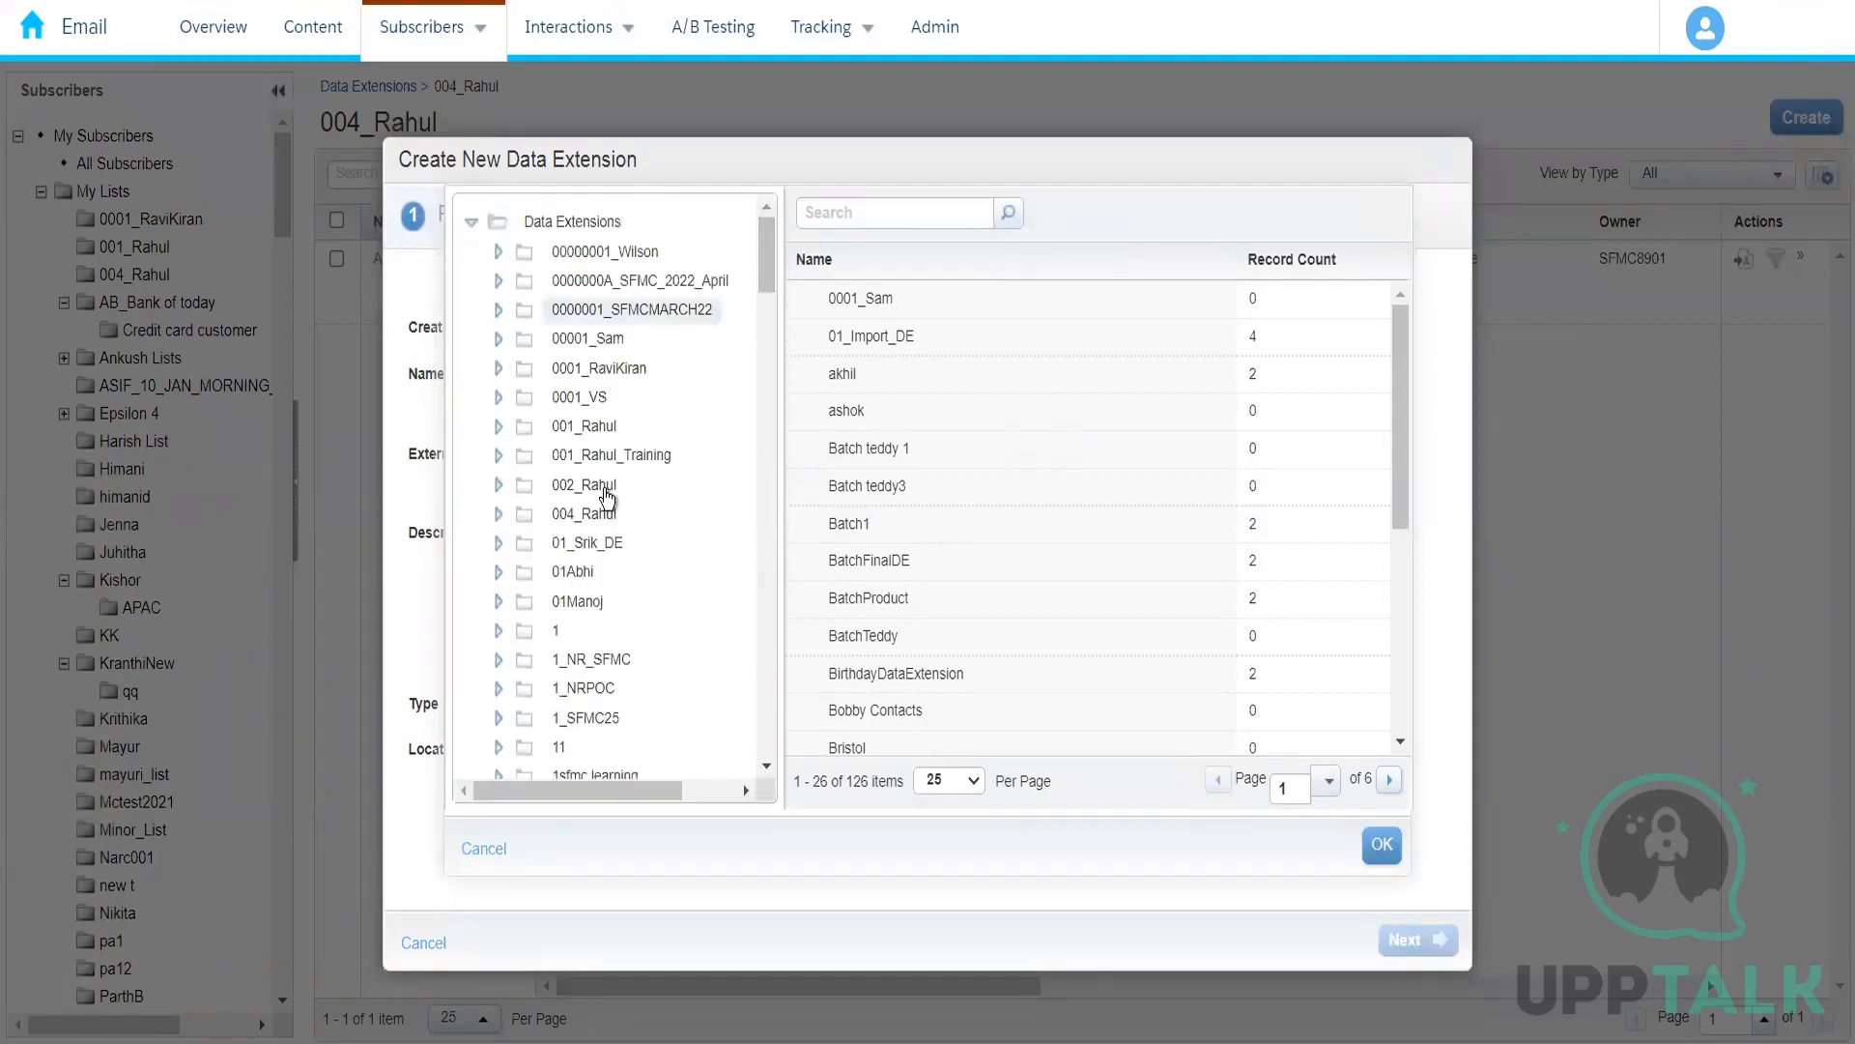
pyautogui.click(590, 514)
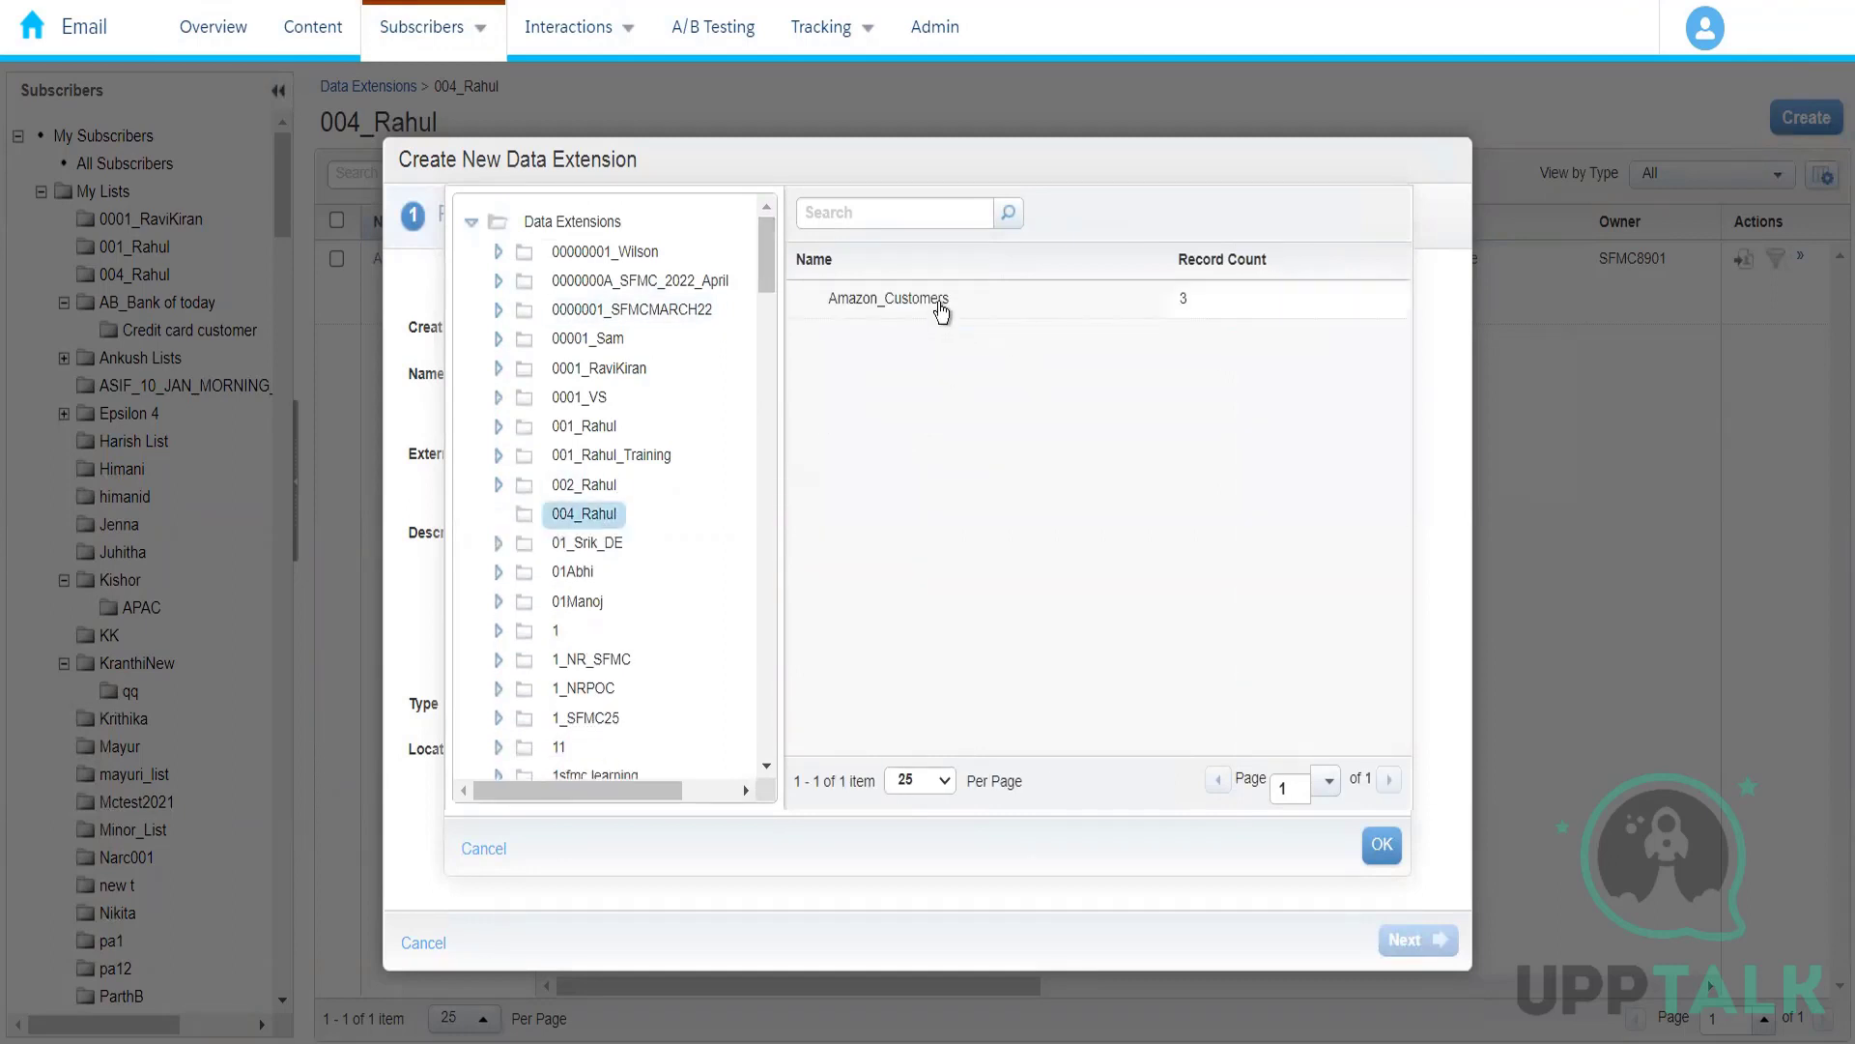
pyautogui.click(942, 304)
pyautogui.click(1382, 845)
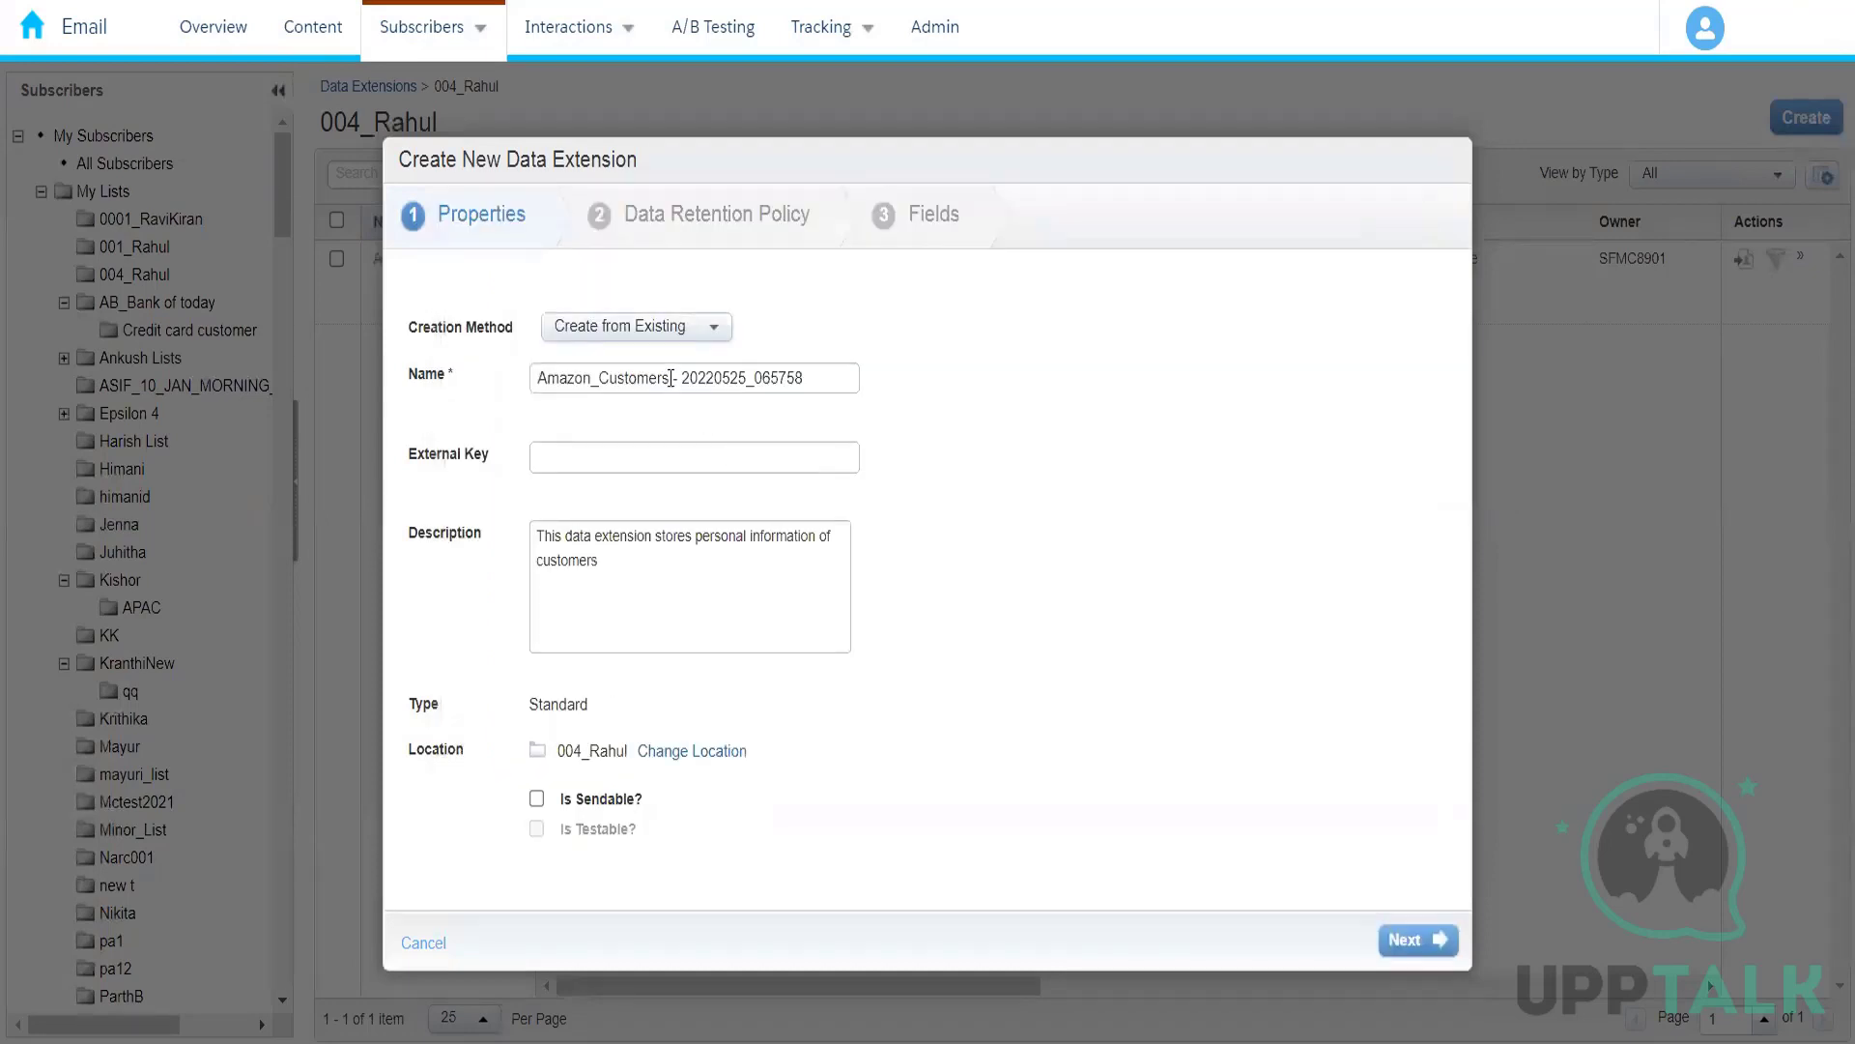
# Step: Name the new data extension Amazon_Prime_Customers and proceed past the data retention policy to its fields
pyautogui.moveTo(668, 378); pyautogui.dragTo(999, 432)
pyautogui.press('BackSpace')
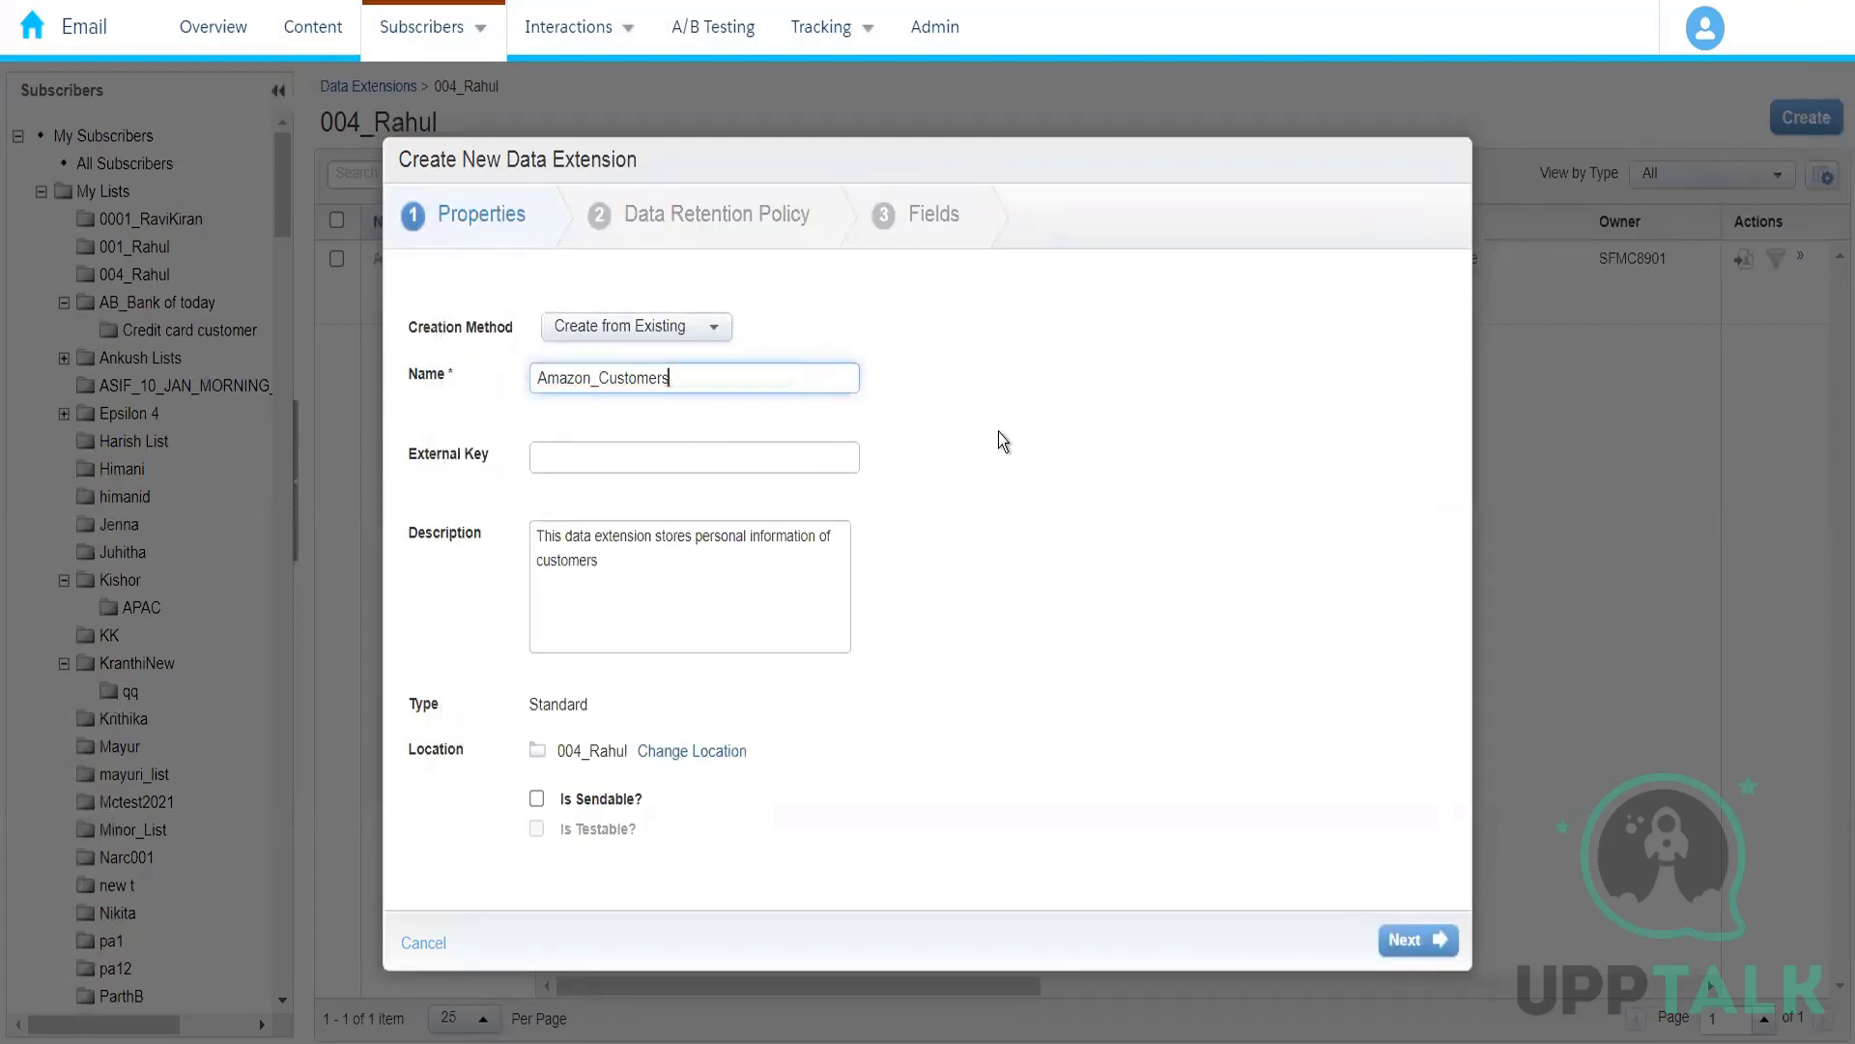
pyautogui.write('_')
pyautogui.click(600, 378)
pyautogui.write('Prime_')
pyautogui.click(765, 385)
pyautogui.press('BackSpace')
pyautogui.click(1431, 950)
pyautogui.click(1431, 950)
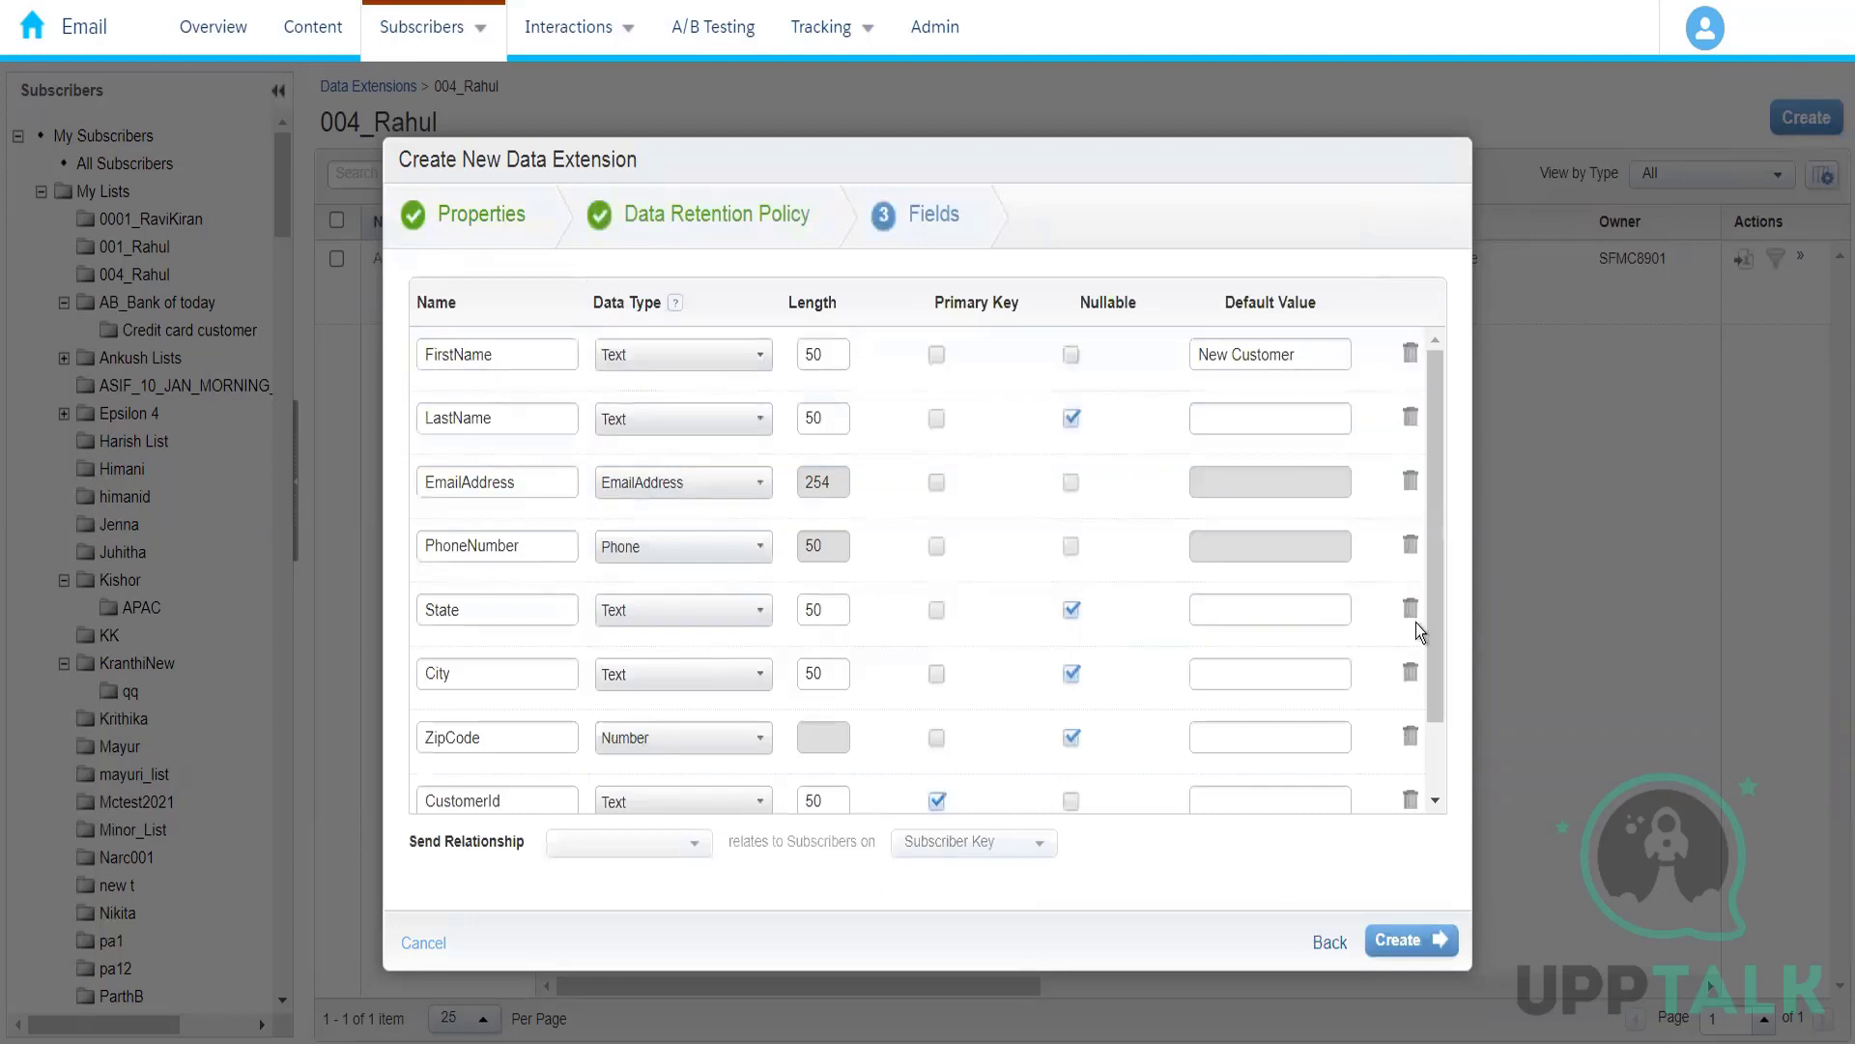
# Step: Add a field named IsActive with the Boolean data type below CustomerId
pyautogui.moveTo(1430, 702); pyautogui.dragTo(1437, 456)
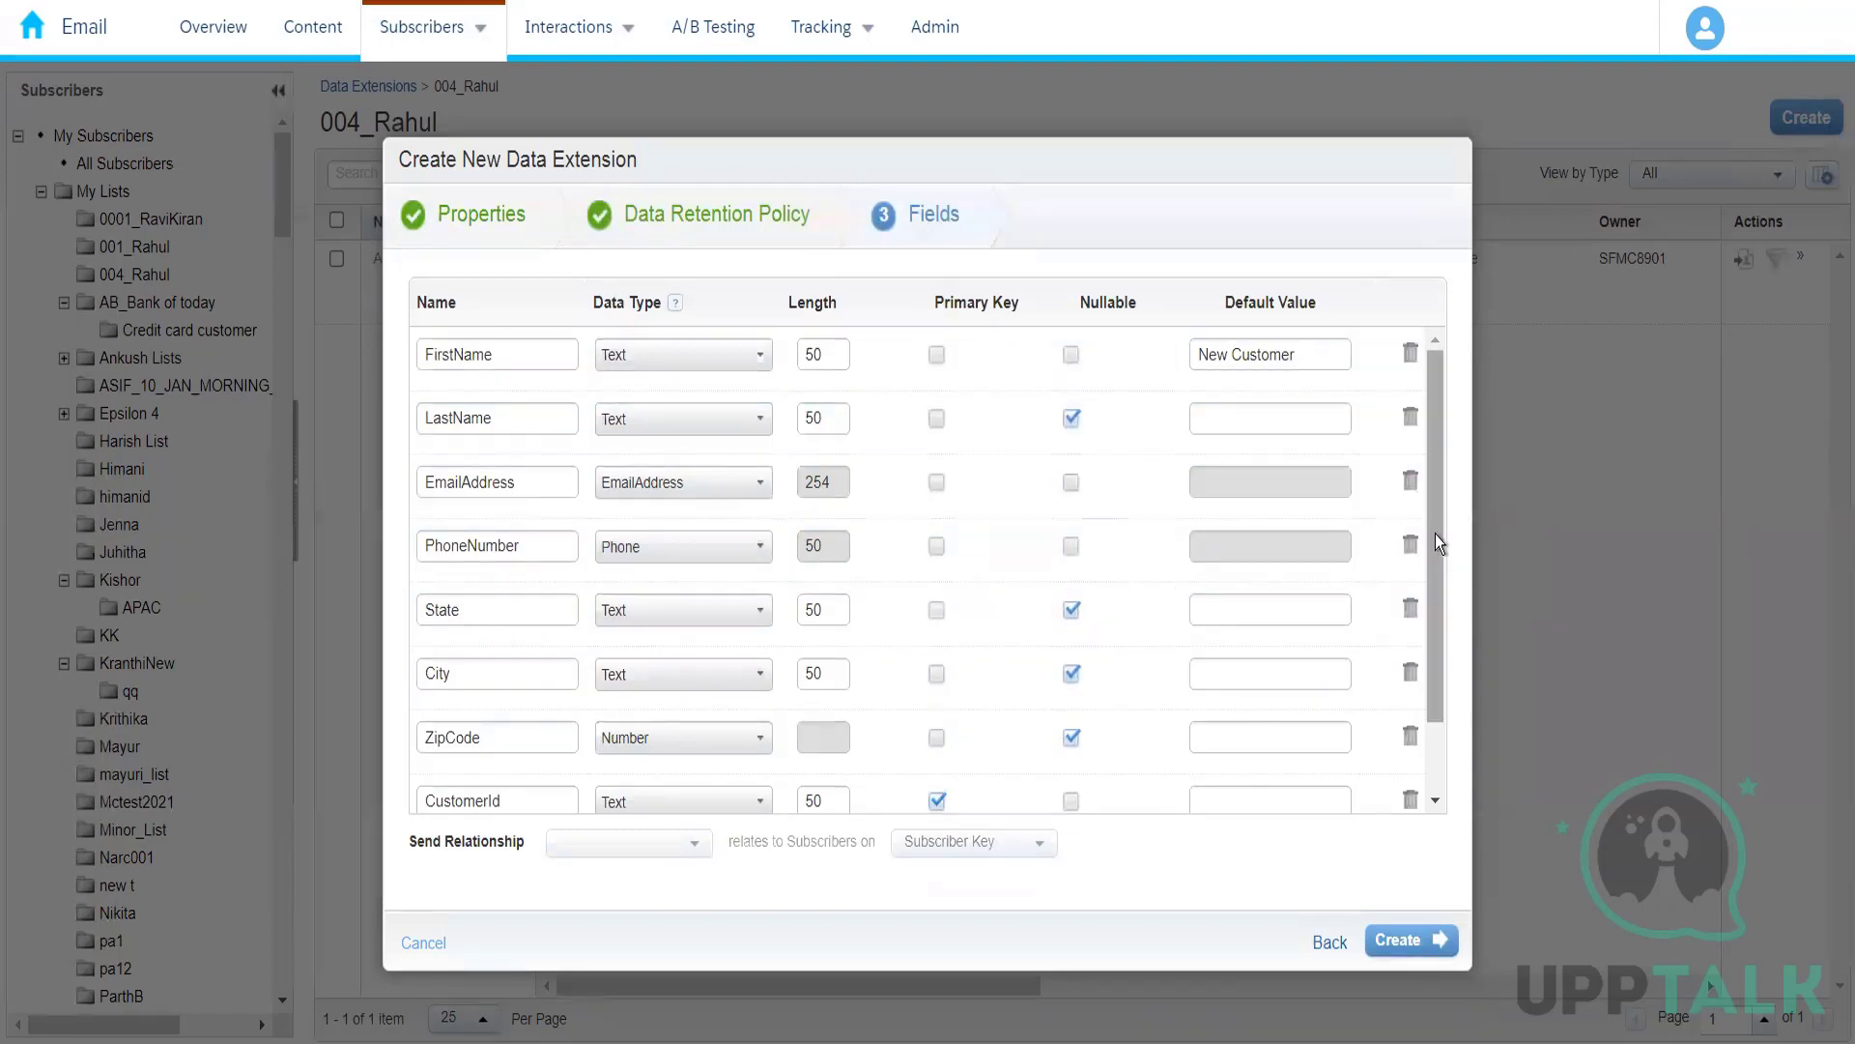
pyautogui.moveTo(1435, 670); pyautogui.dragTo(1434, 750)
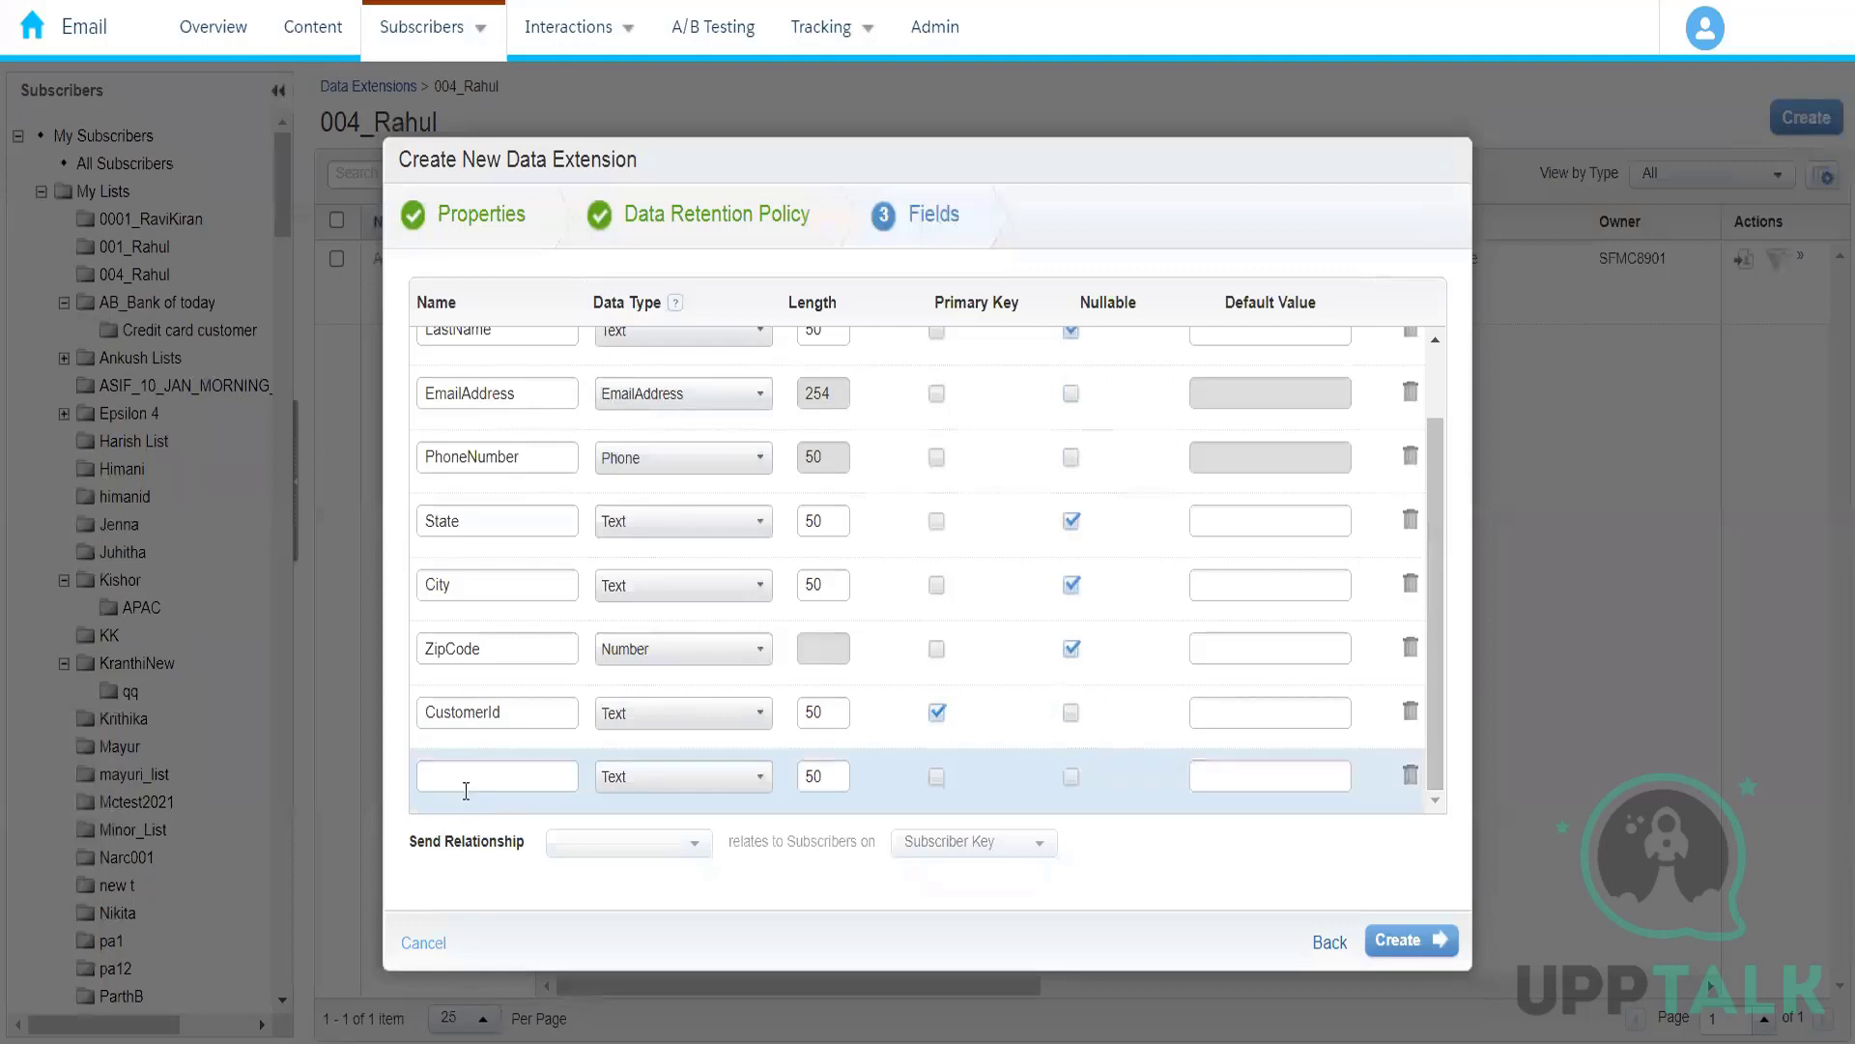
pyautogui.click(466, 790)
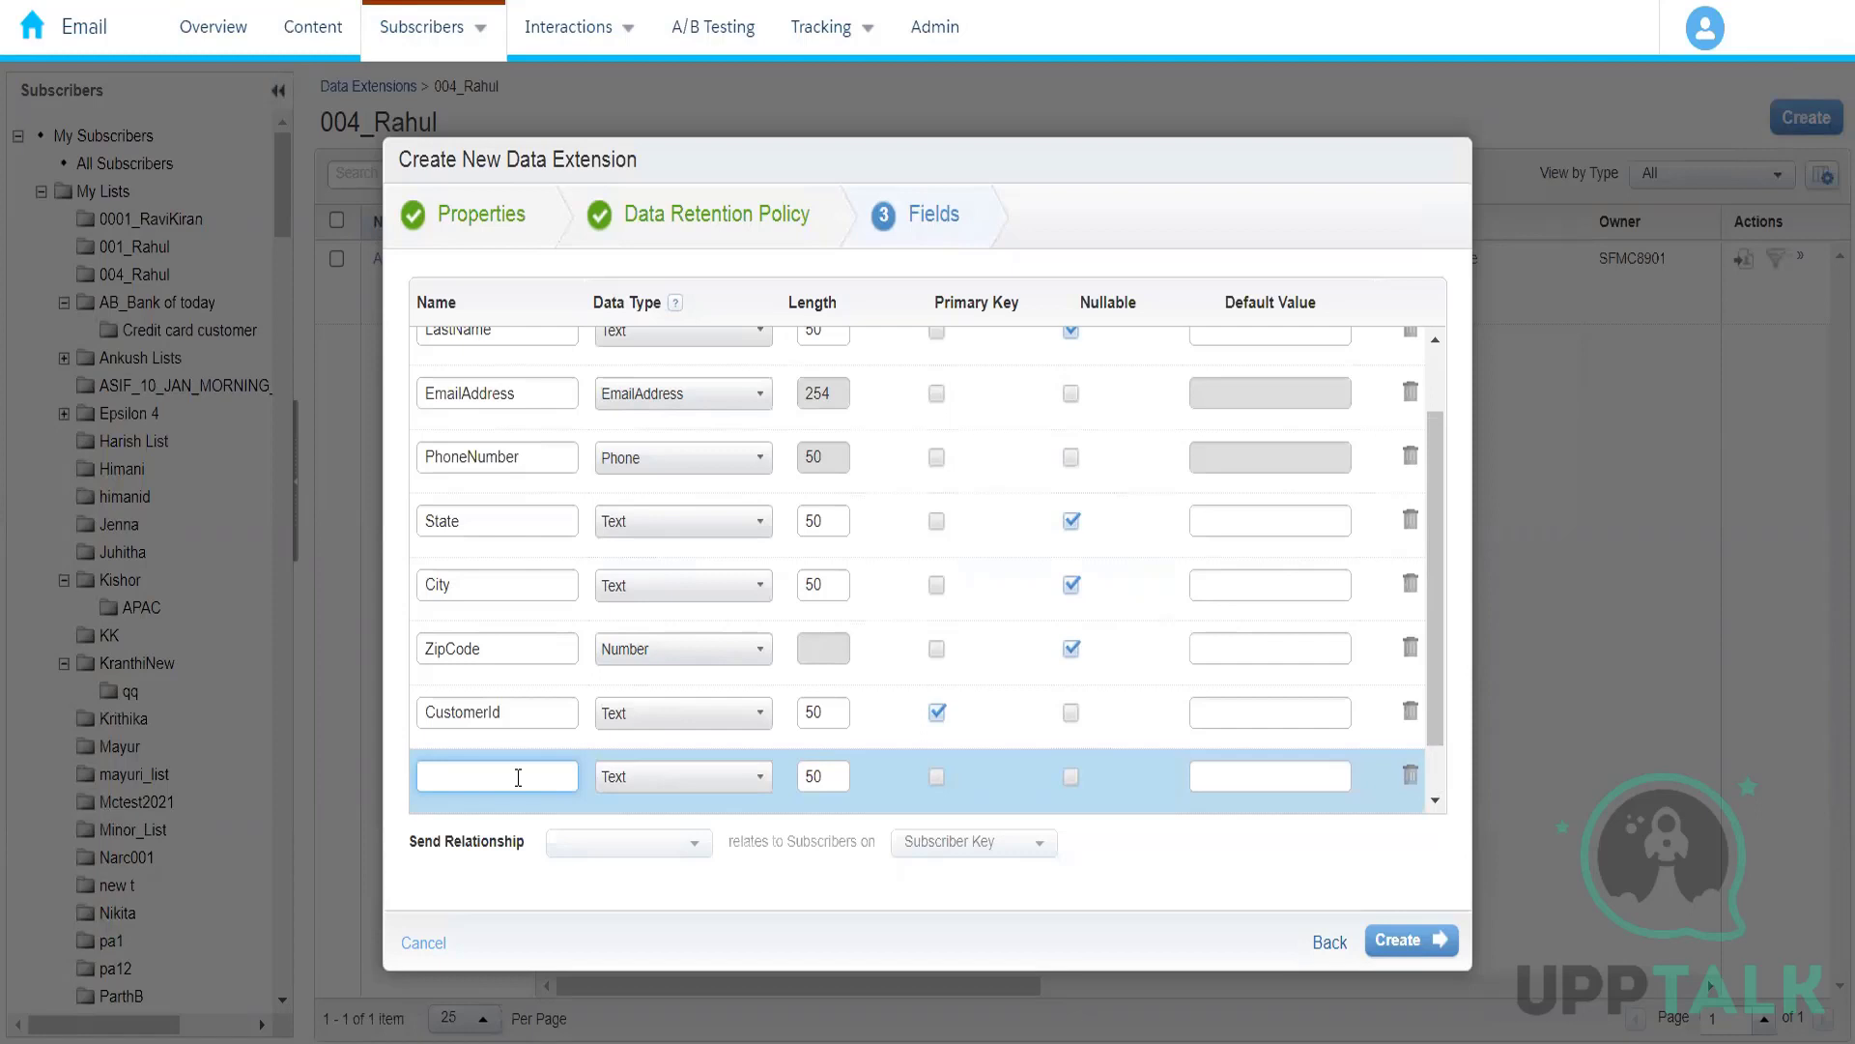
pyautogui.write('Ha')
pyautogui.press('BackSpace')
pyautogui.press('BackSpace')
pyautogui.write('IsM')
pyautogui.press('BackSpace')
pyautogui.write('sActive')
pyautogui.click(673, 779)
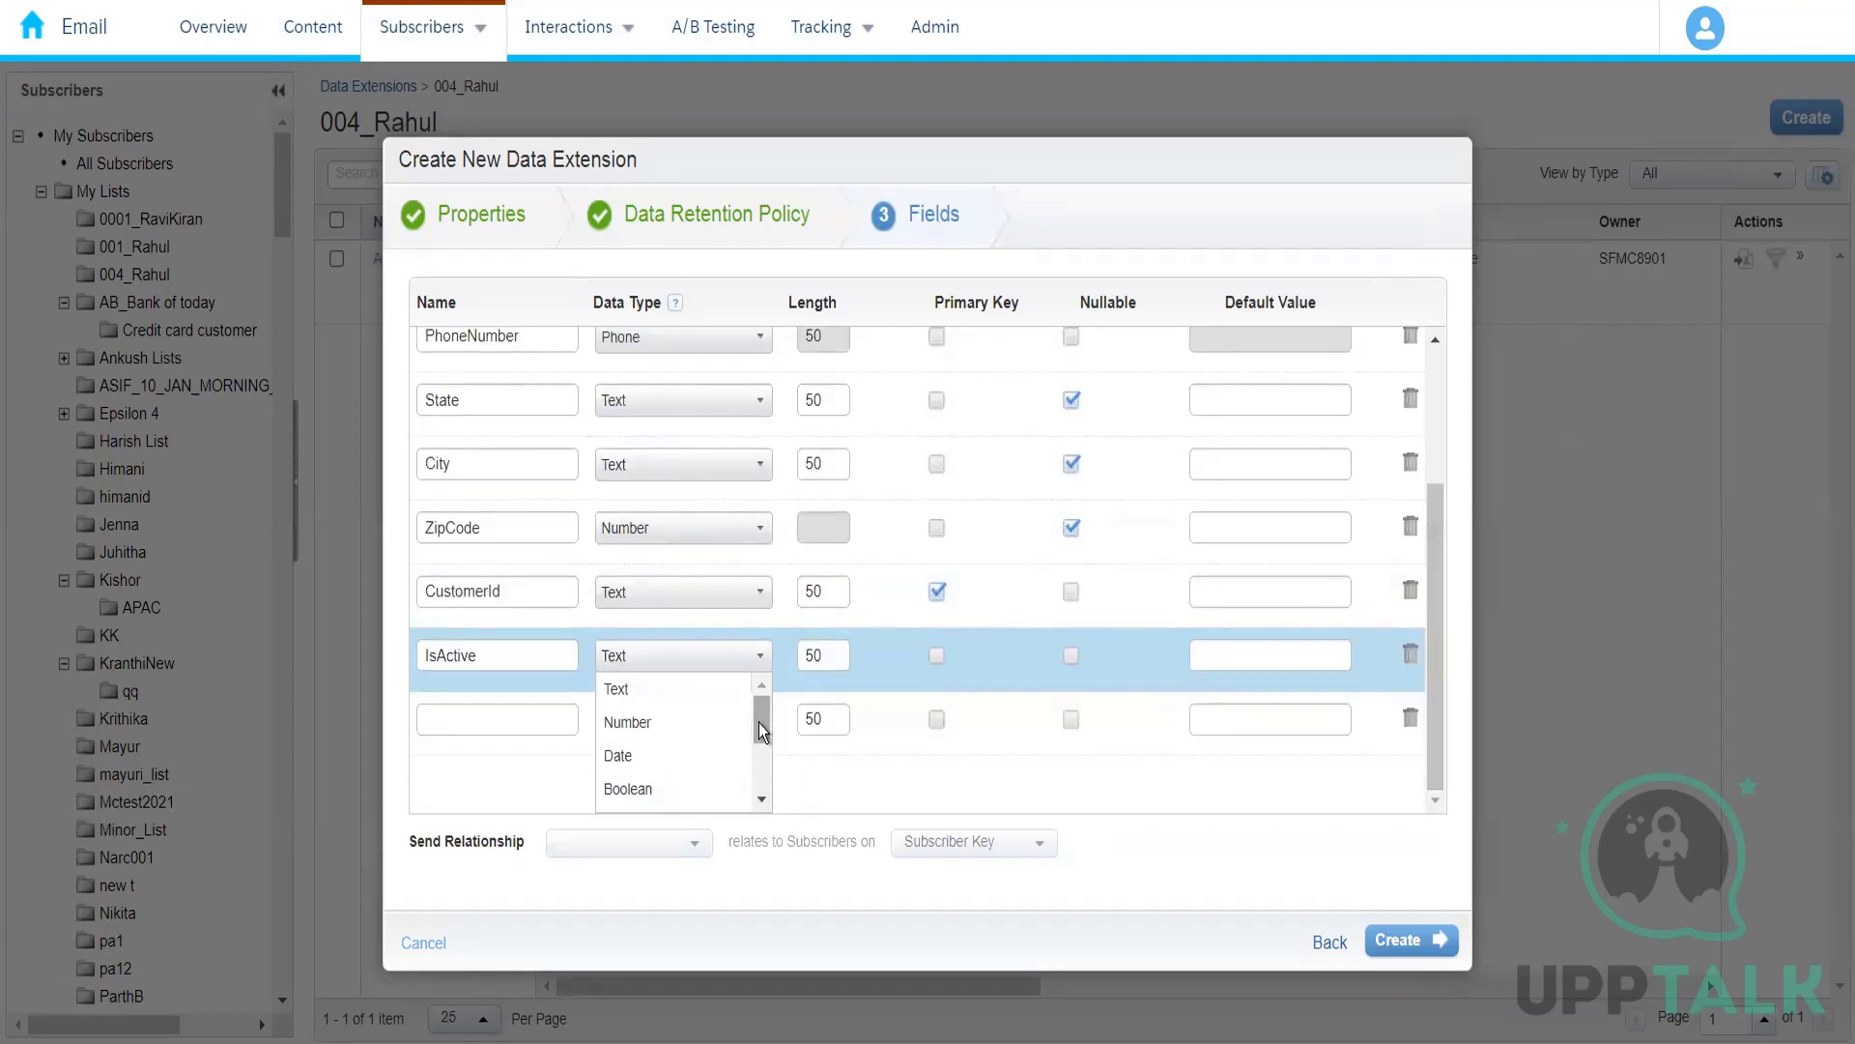
pyautogui.moveTo(758, 723); pyautogui.dragTo(758, 790)
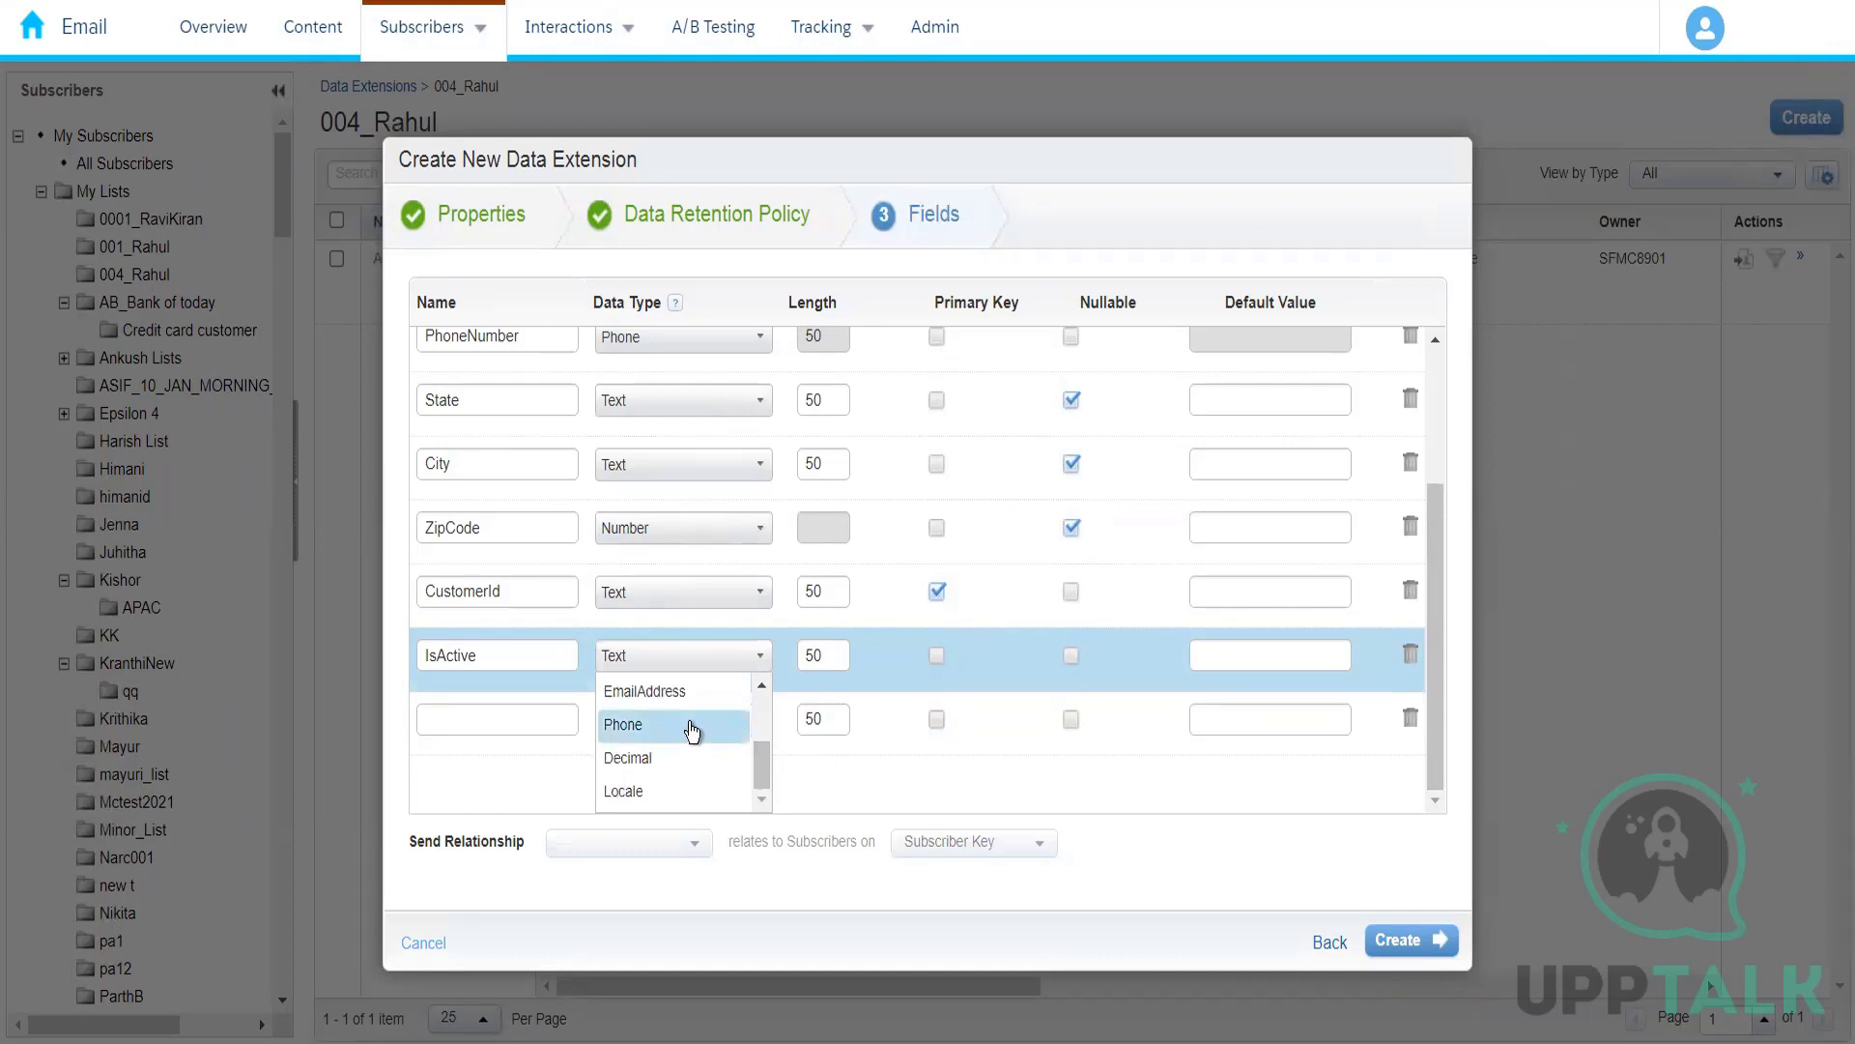
pyautogui.moveTo(759, 756); pyautogui.dragTo(760, 738)
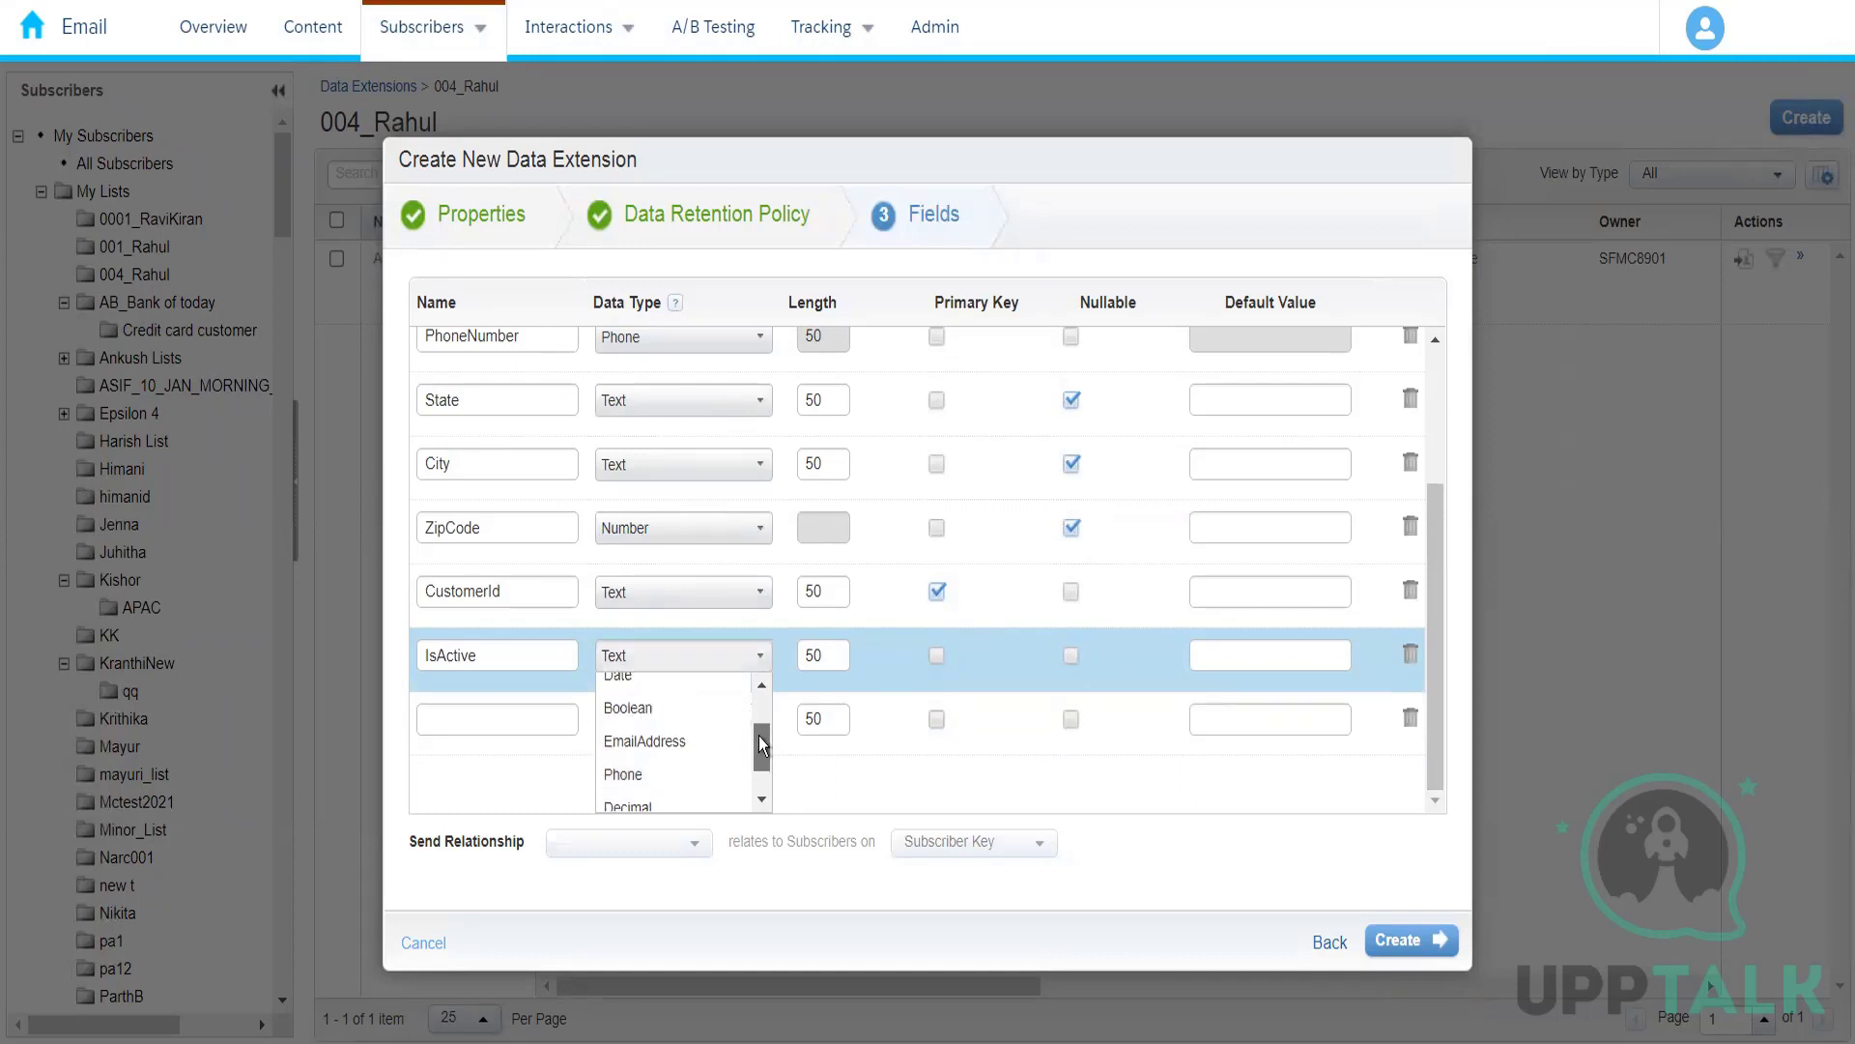
pyautogui.click(695, 734)
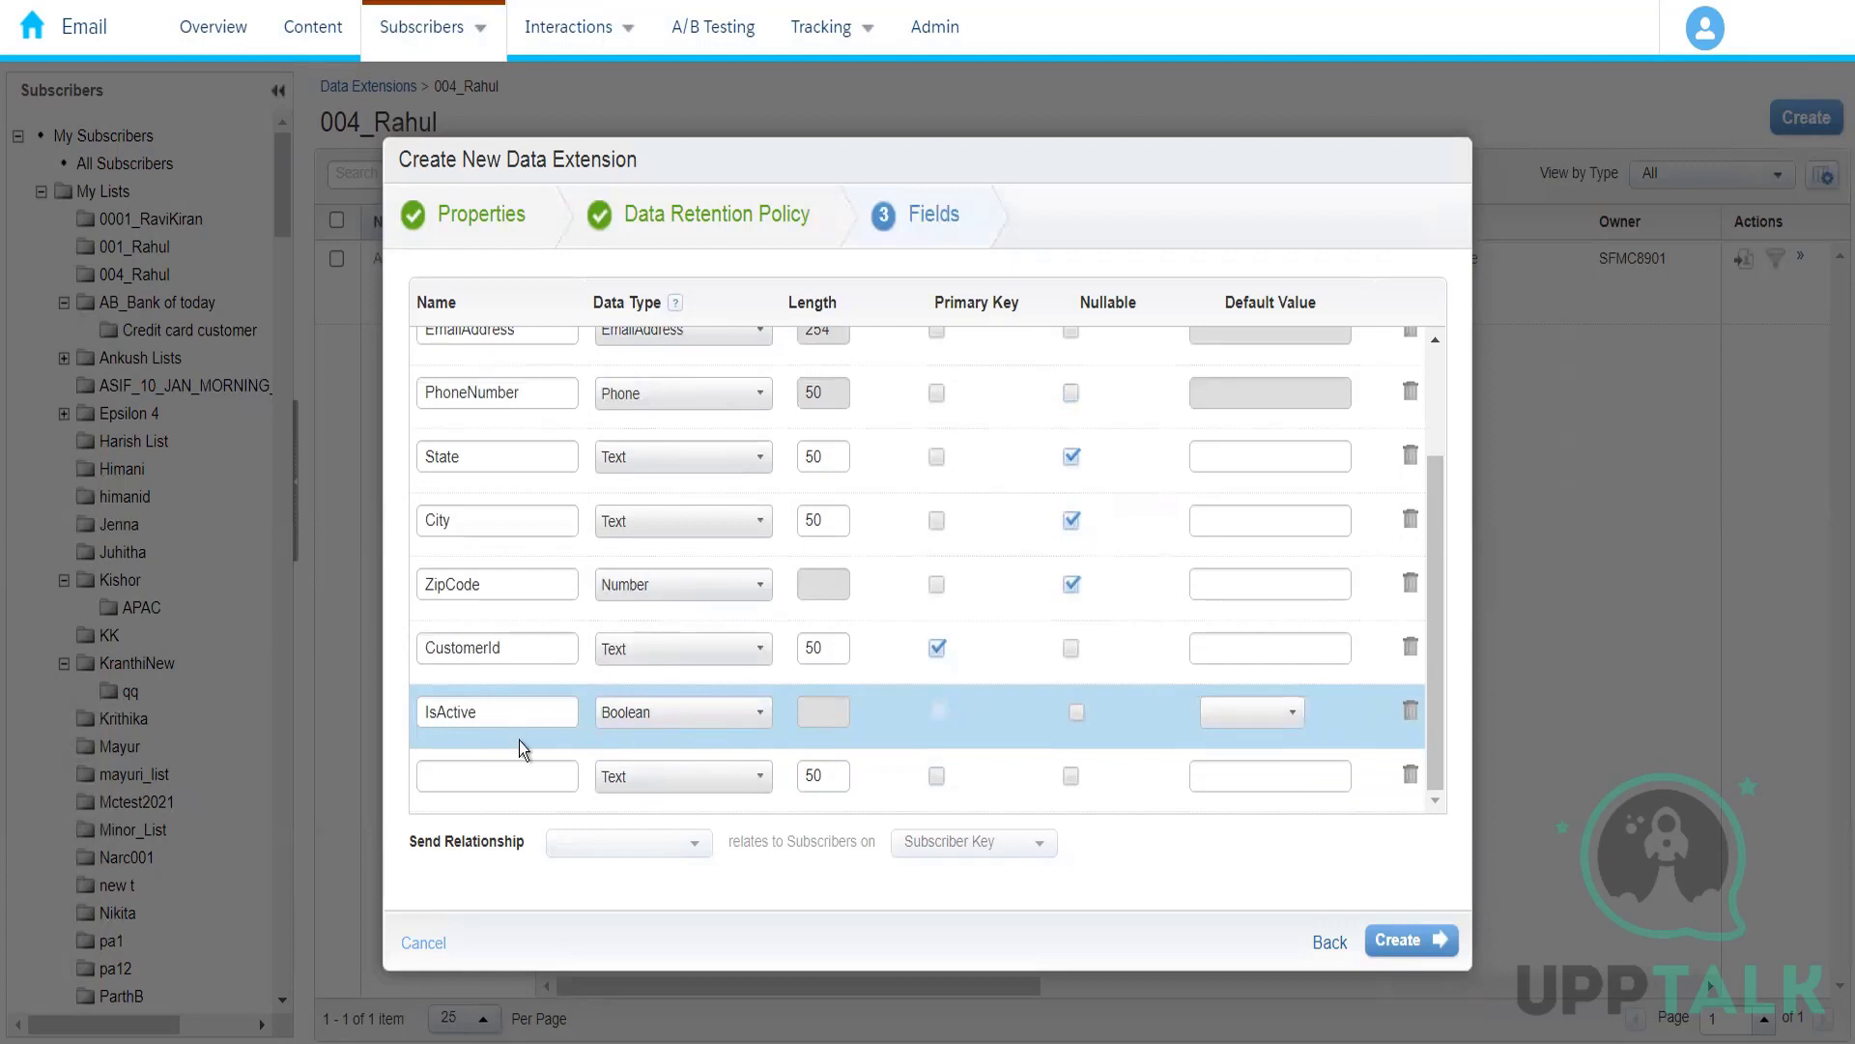
# Step: Add a nullable field named ExpiryDate below IsActive and create the data extension
pyautogui.click(525, 776)
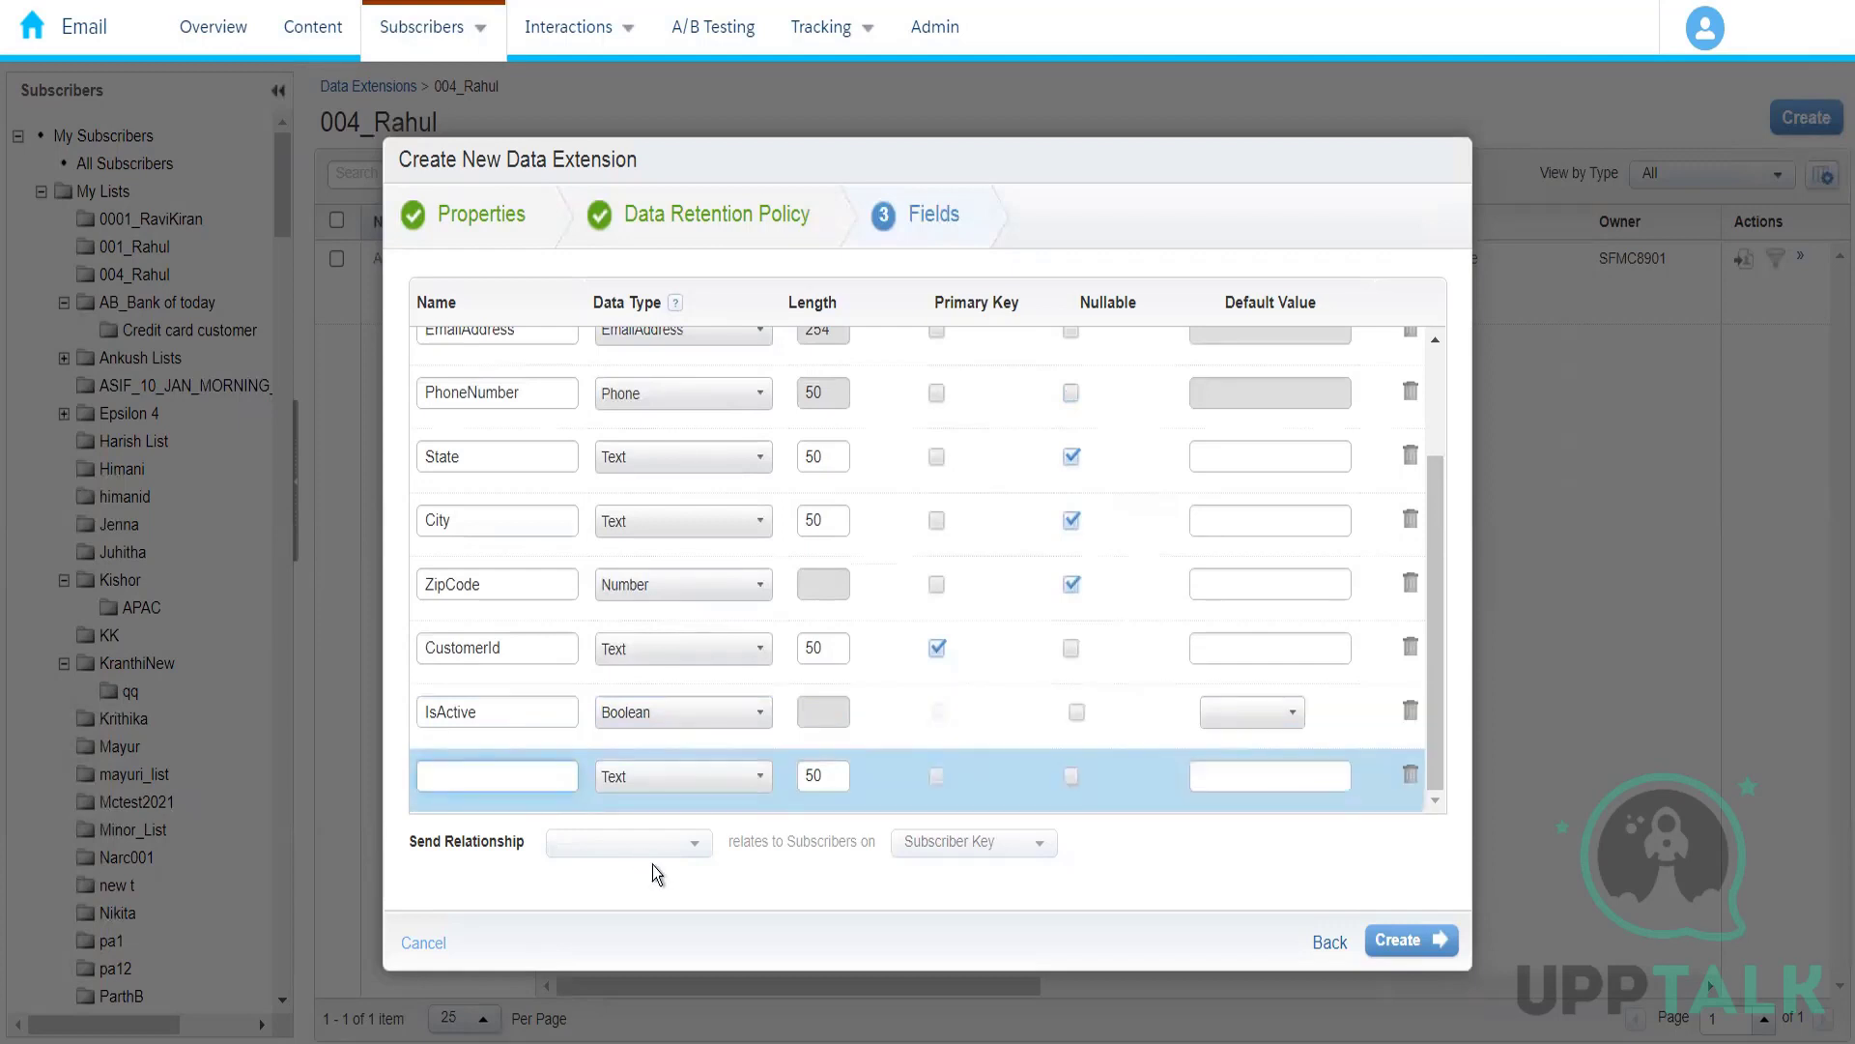
pyautogui.write('MemberShip')
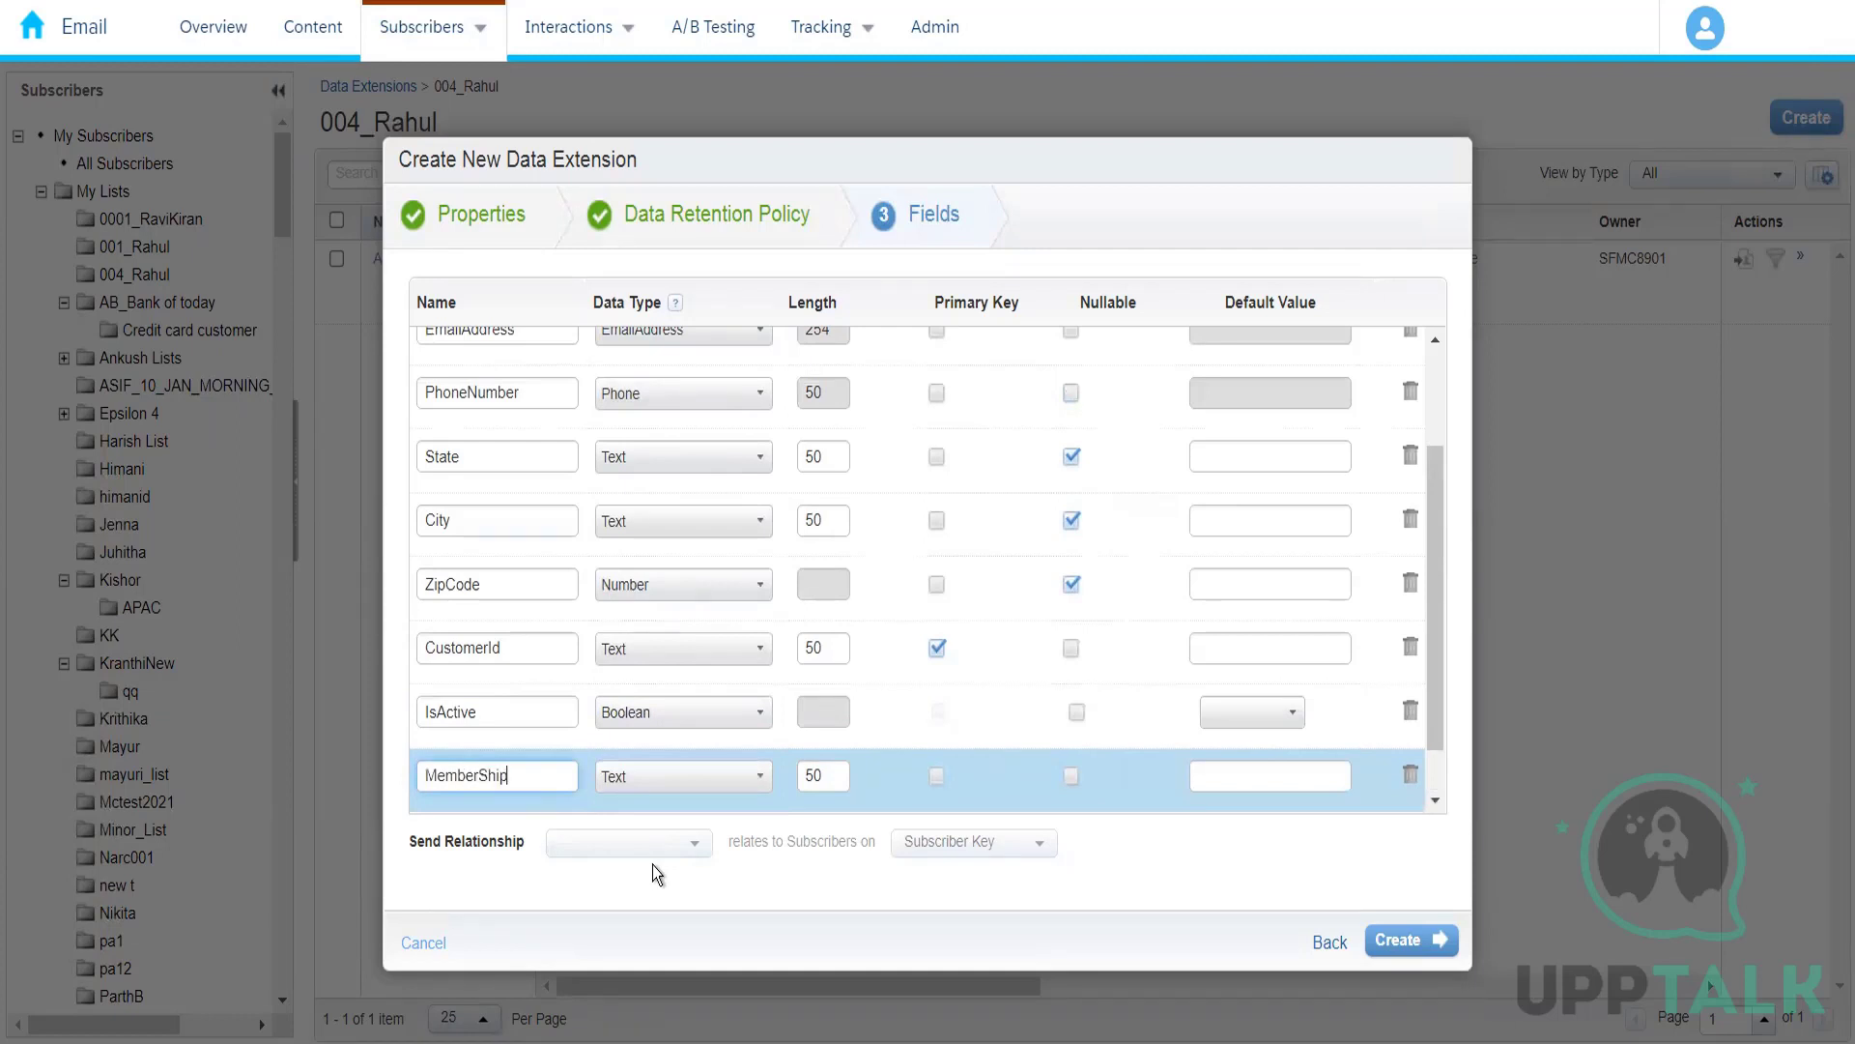
pyautogui.press('BackSpace')
pyautogui.press('BackSpace')
pyautogui.press('BackSpace')
pyautogui.press('BackSpace')
pyautogui.press('BackSpace')
pyautogui.press('BackSpace')
pyautogui.press('BackSpace')
pyautogui.press('BackSpace')
pyautogui.press('BackSpace')
pyautogui.press('BackSpace')
pyautogui.write('ExpiryDate')
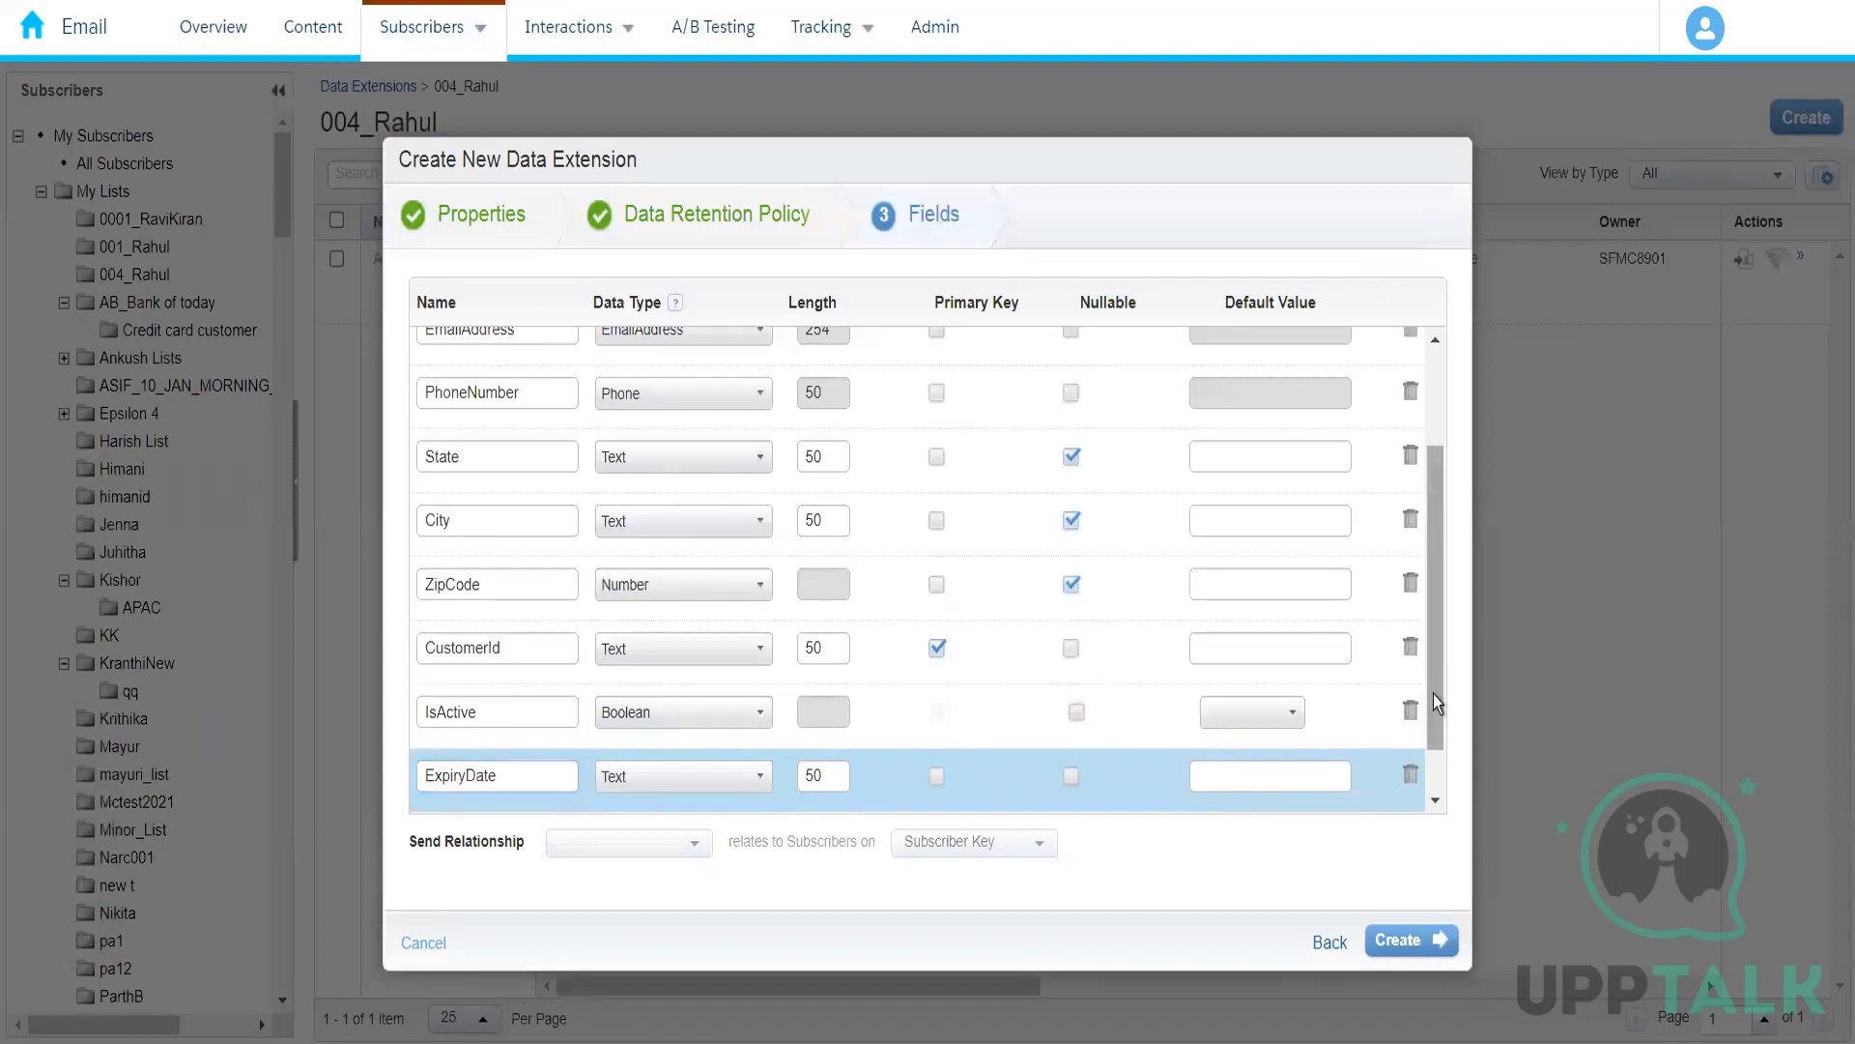
pyautogui.moveTo(1436, 700); pyautogui.dragTo(1435, 820)
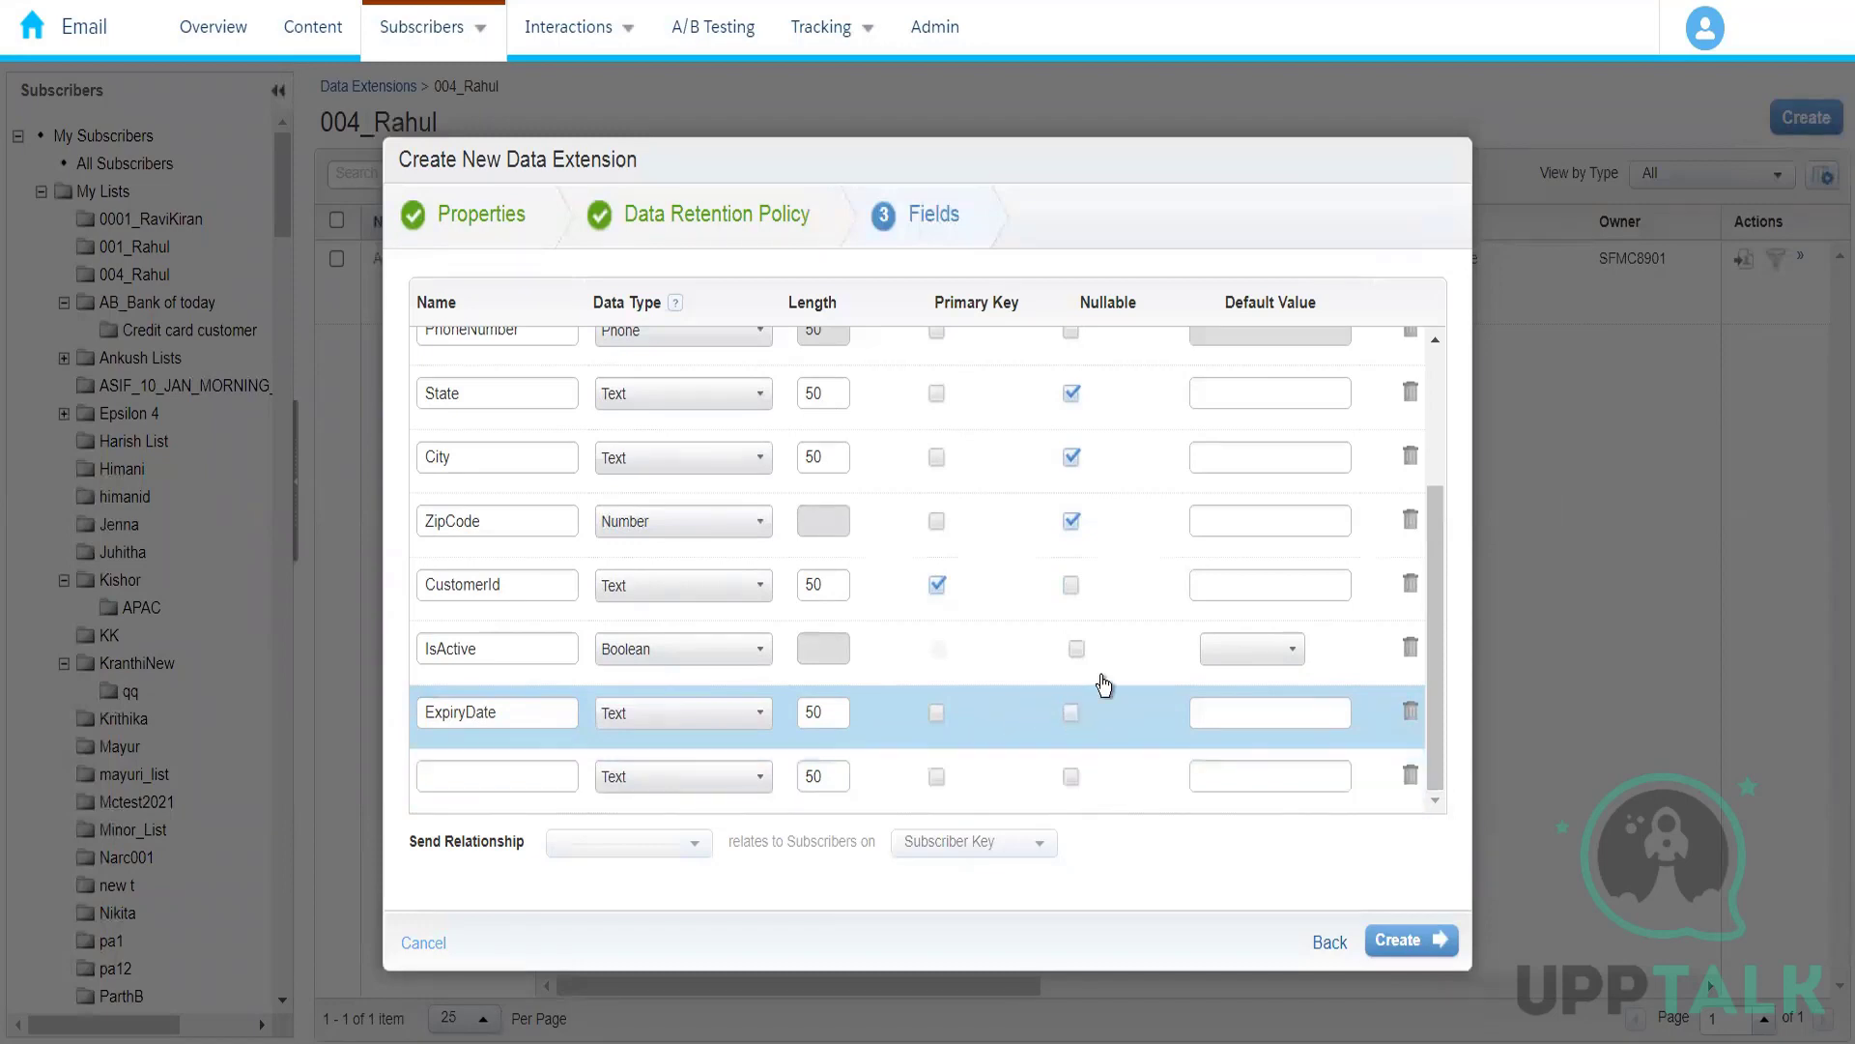
pyautogui.click(1073, 713)
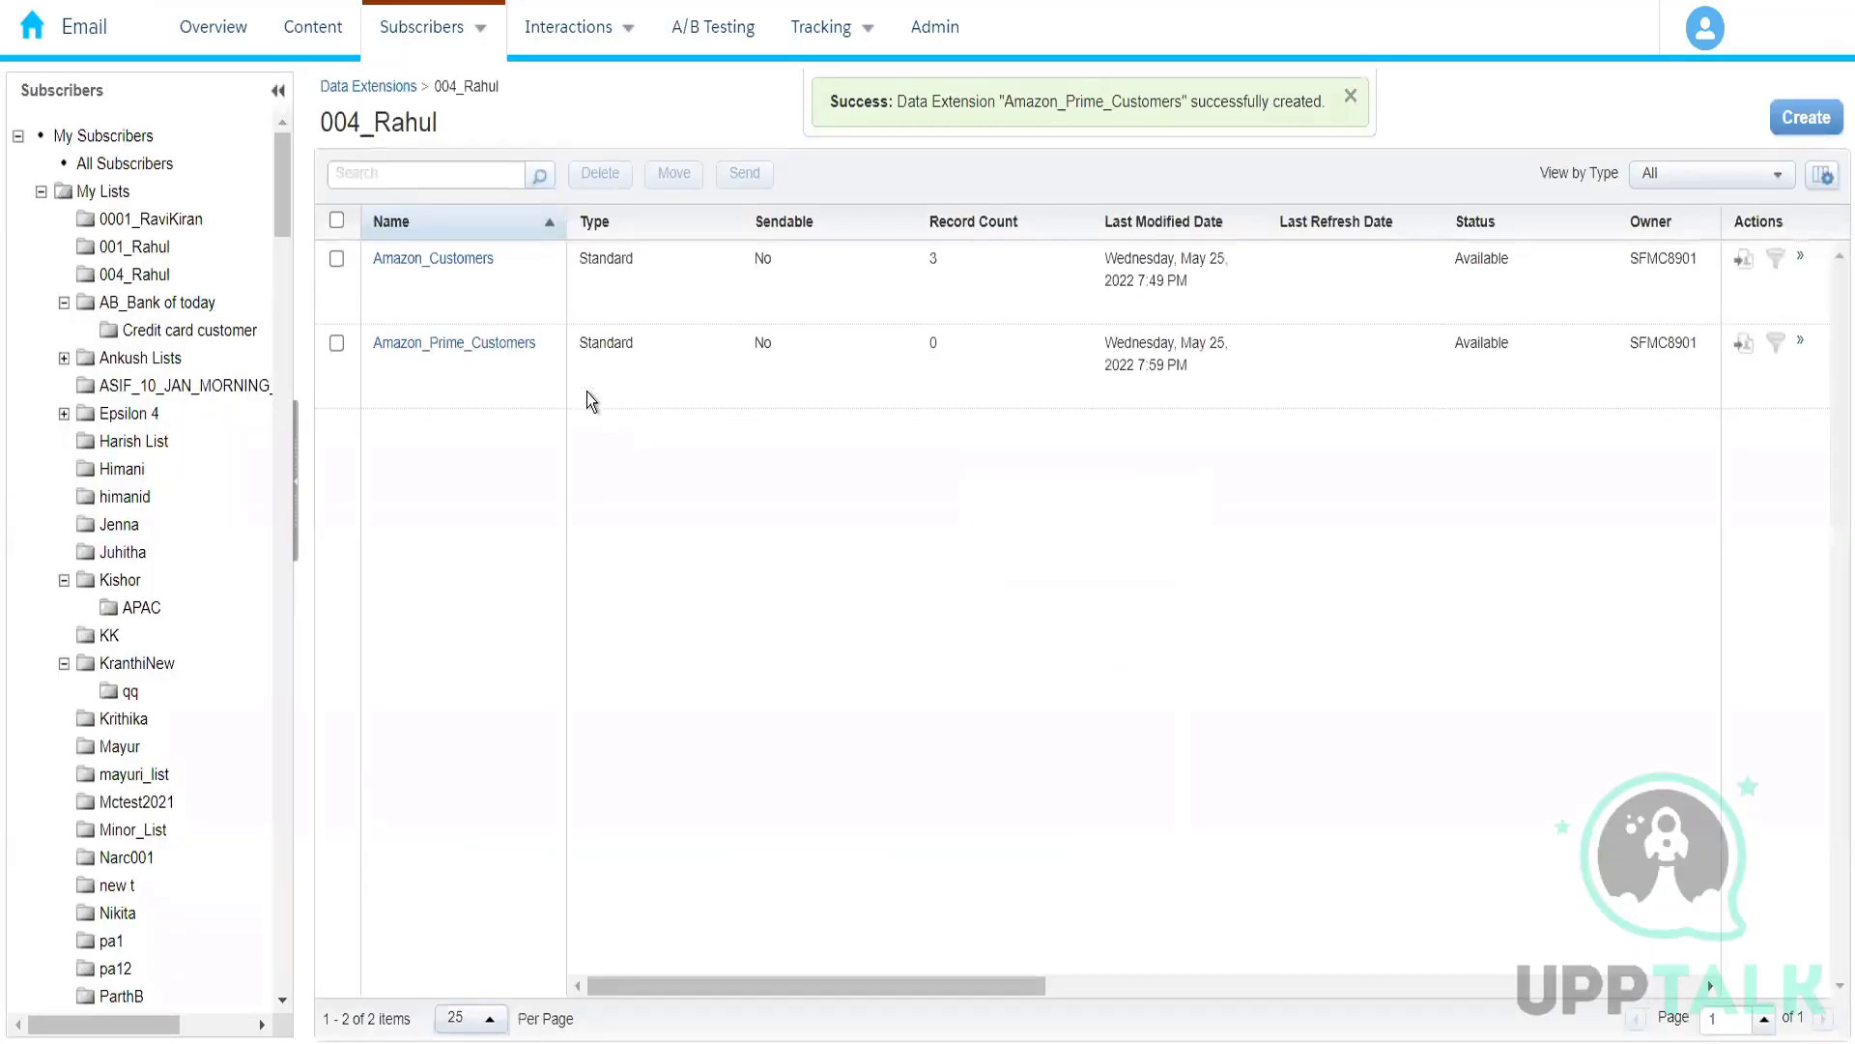
# Step: Examine the field list of Amazon_Prime_Customers through to its last field and return to the containing folder
pyautogui.click(447, 346)
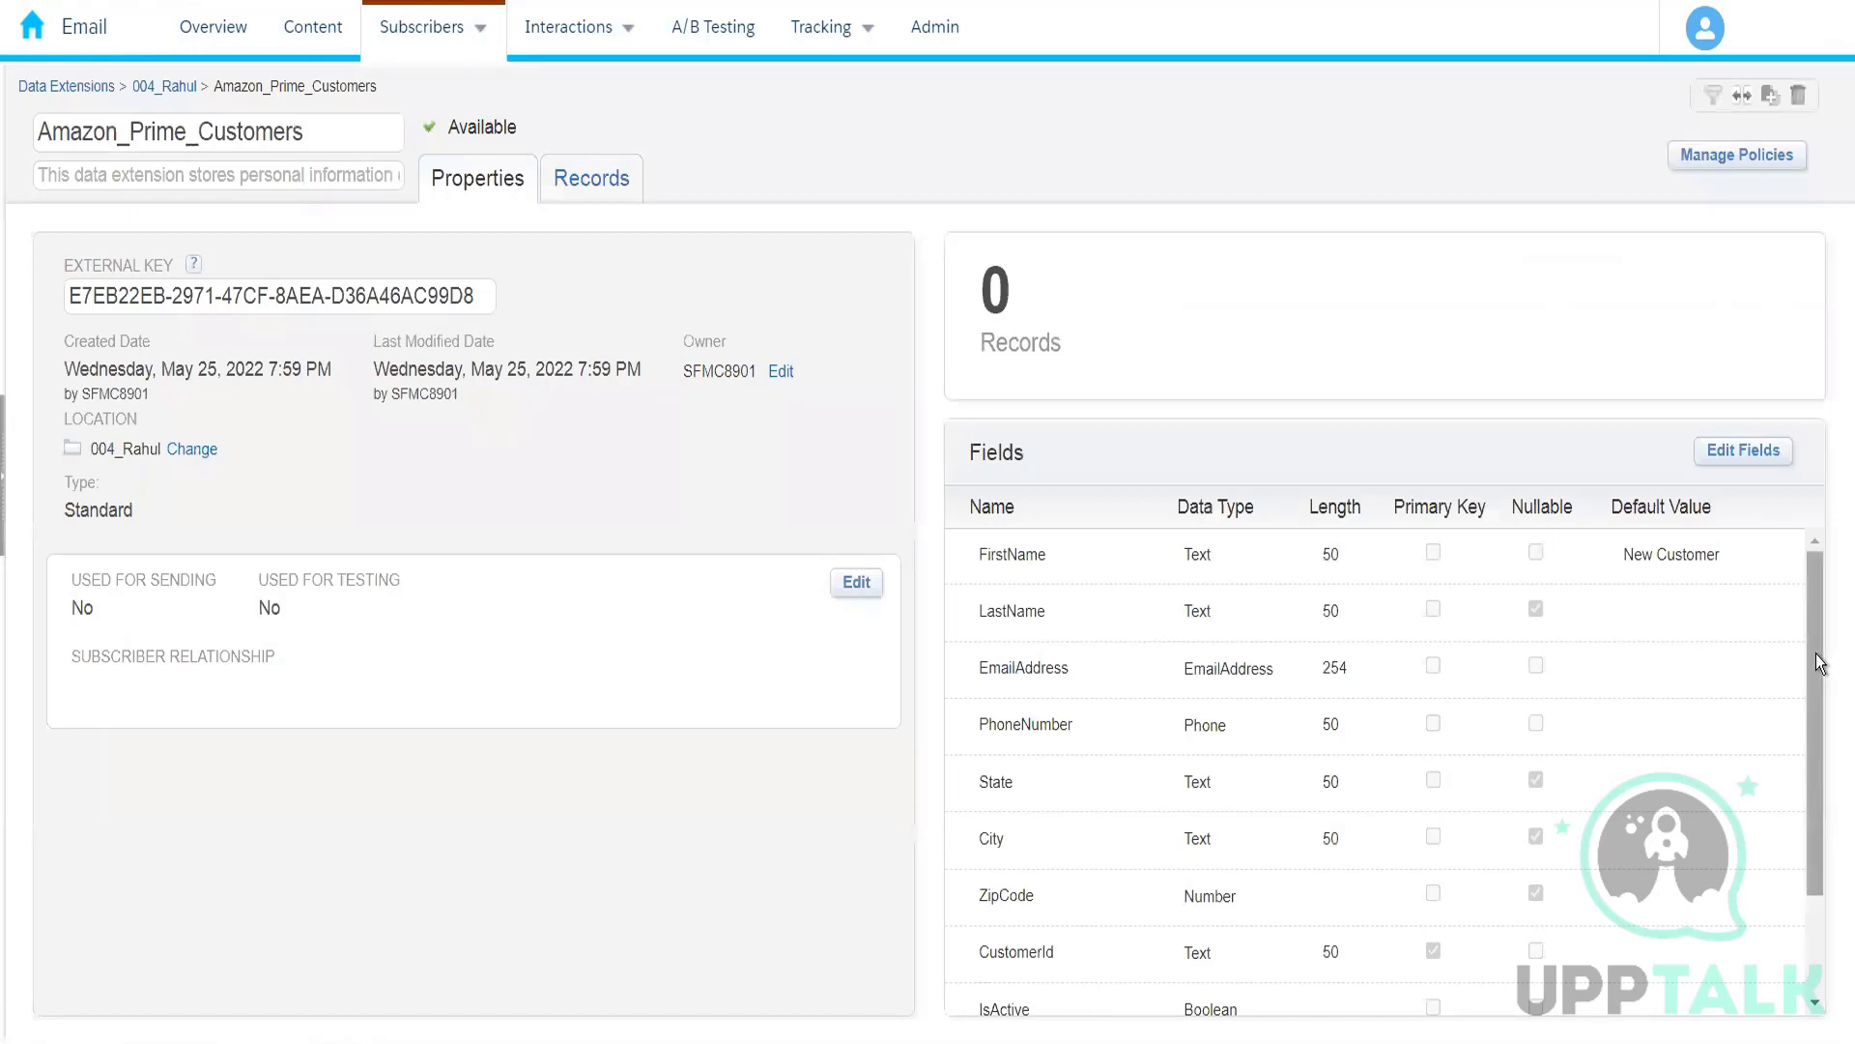
pyautogui.moveTo(1817, 653); pyautogui.dragTo(1777, 936)
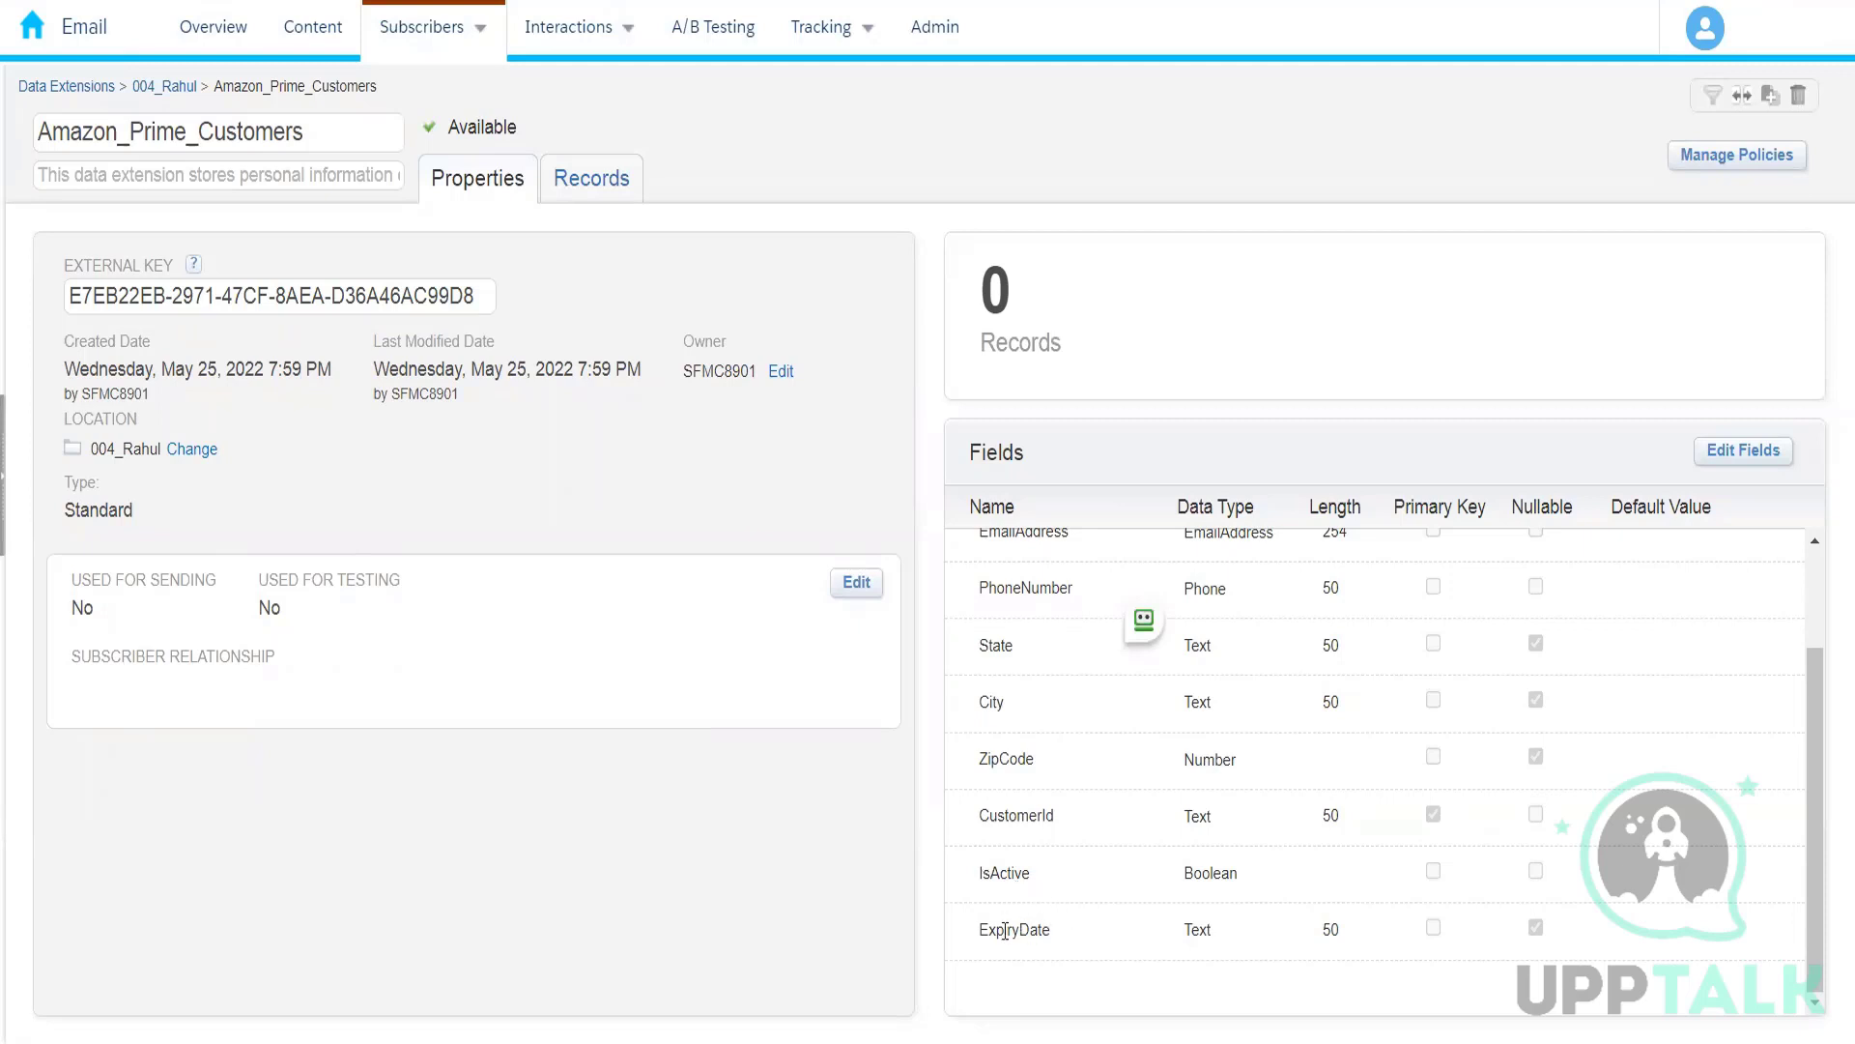
pyautogui.click(175, 93)
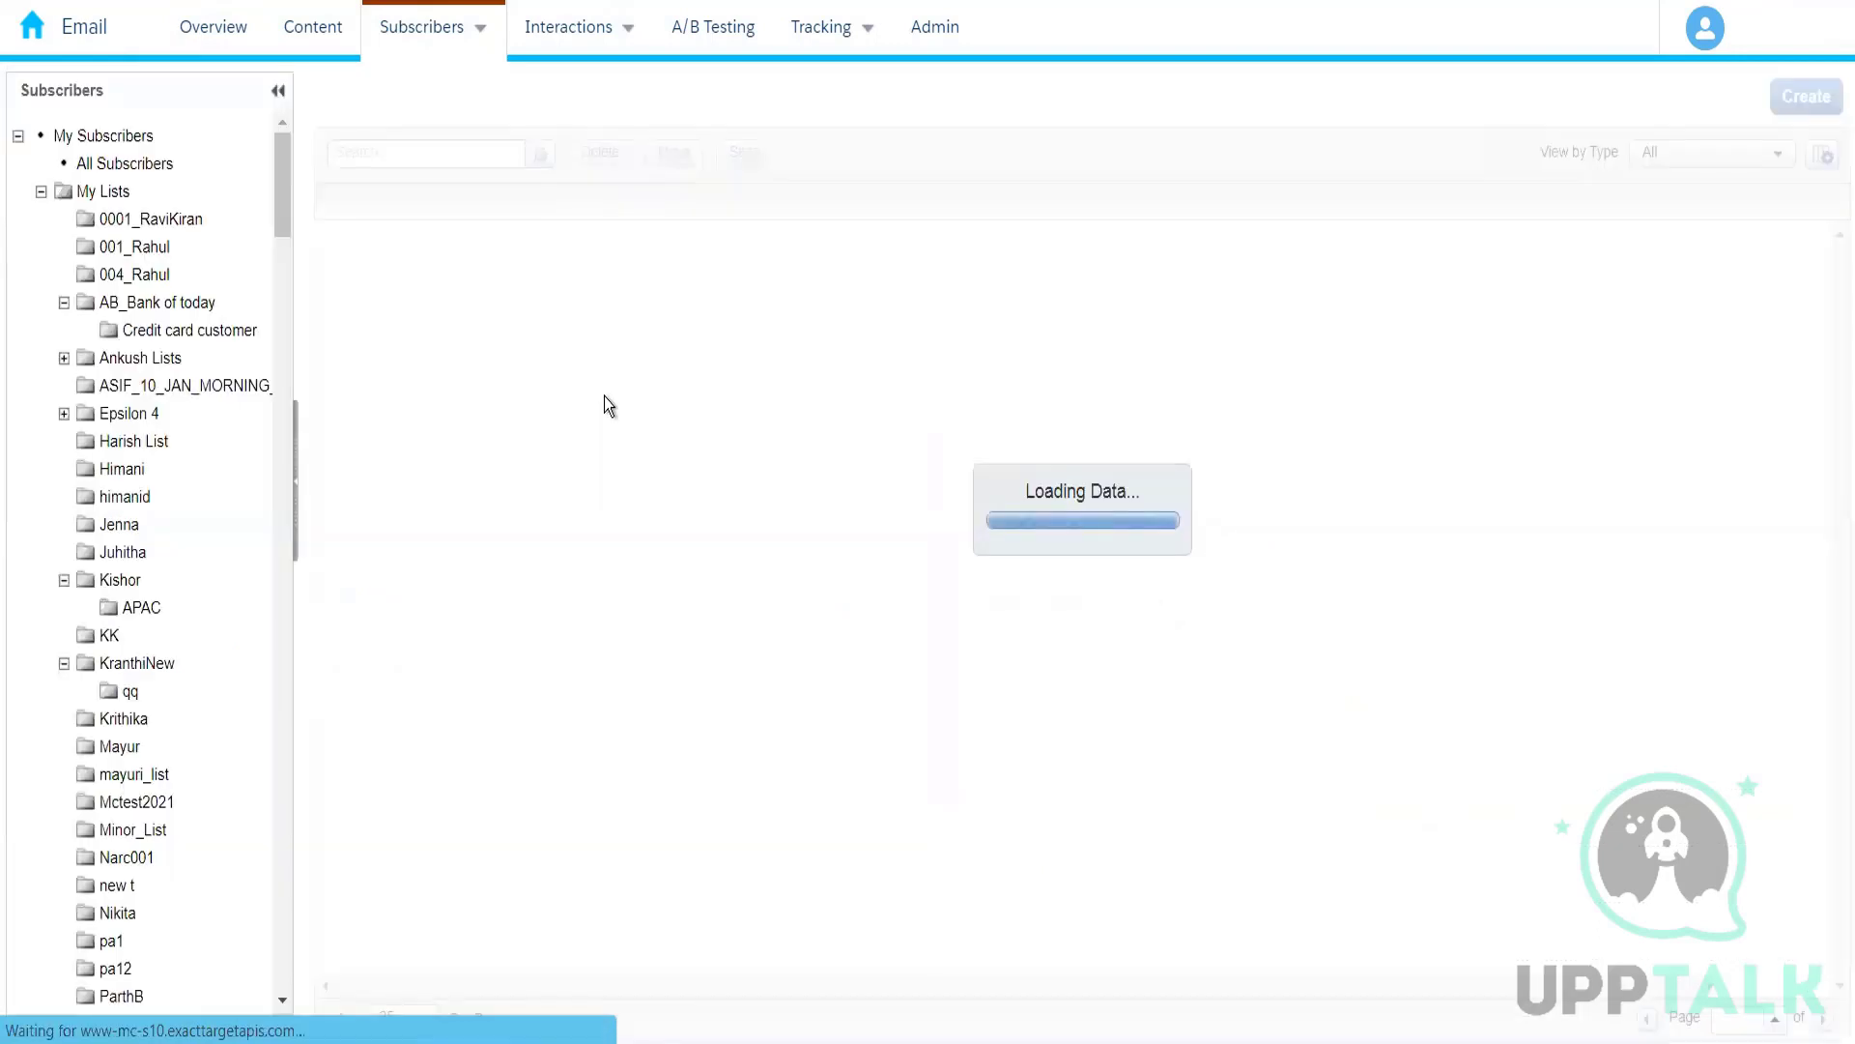
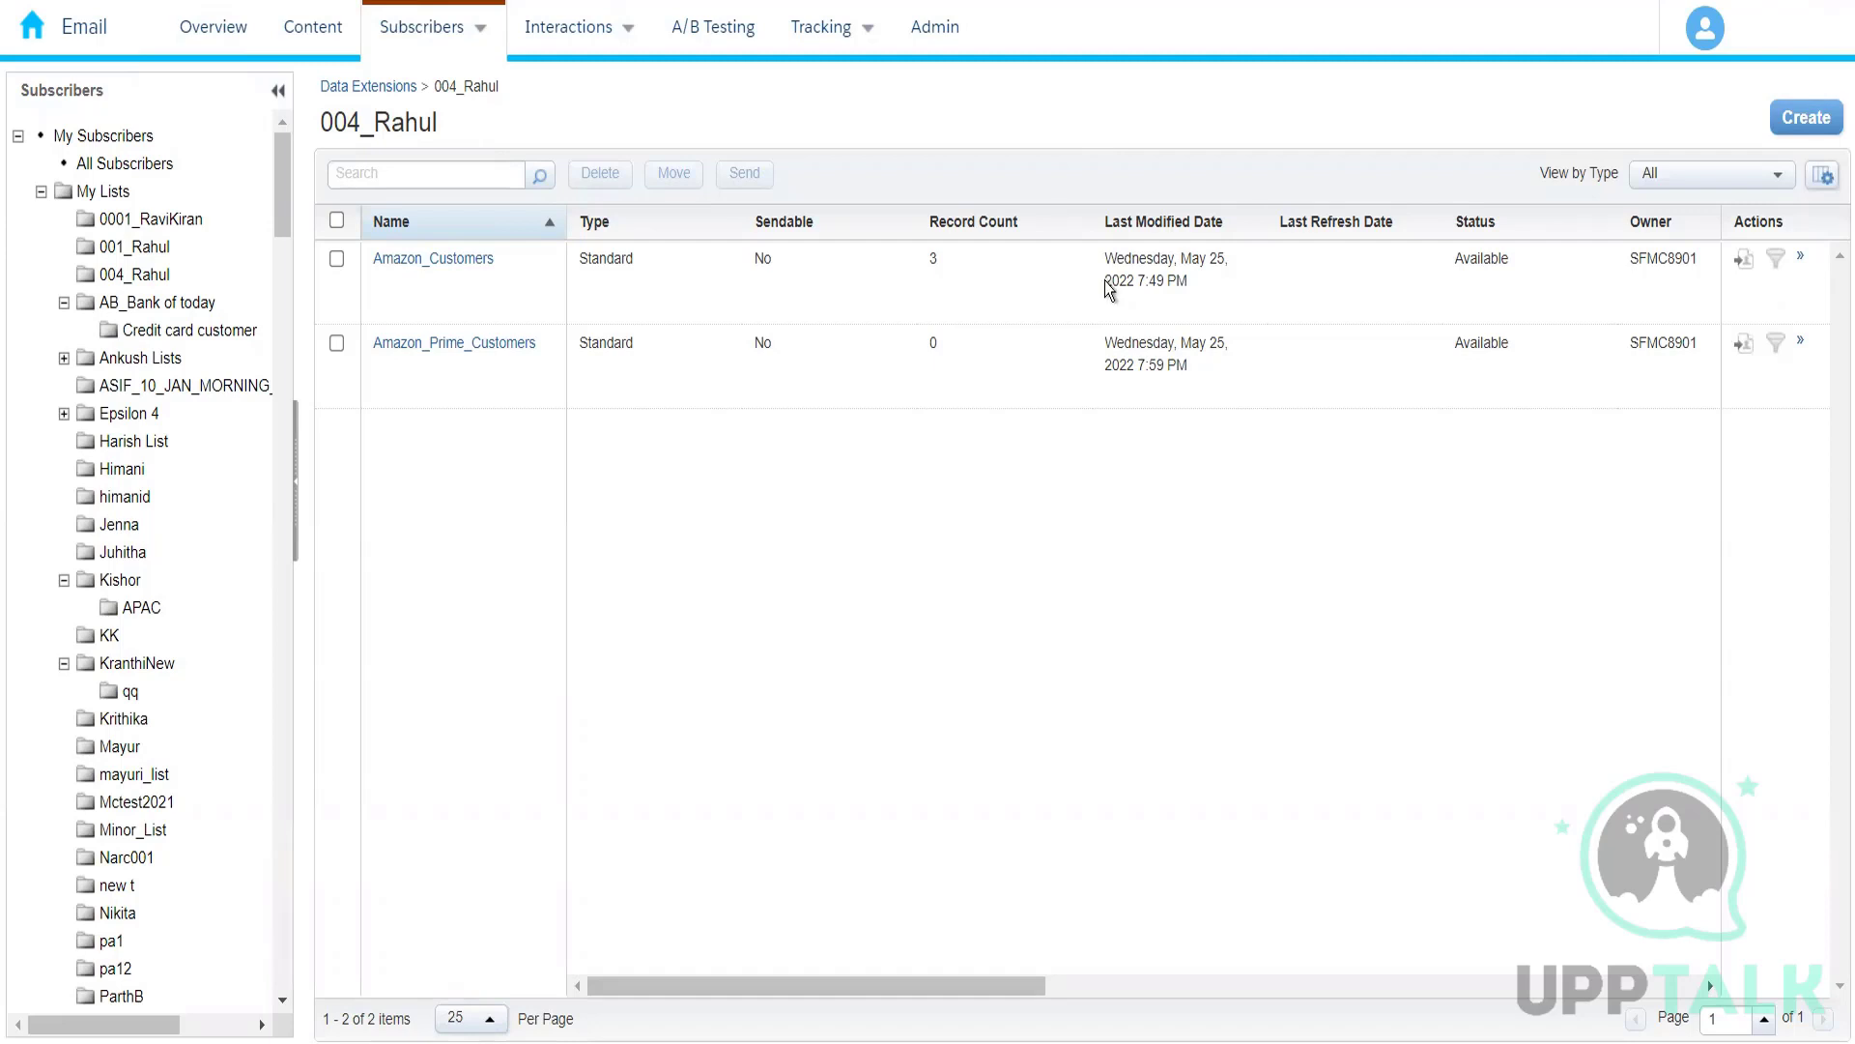
# Step: Start a standard data extension from the SendLog template, view its predefined fields and cancel the creation
pyautogui.click(1790, 129)
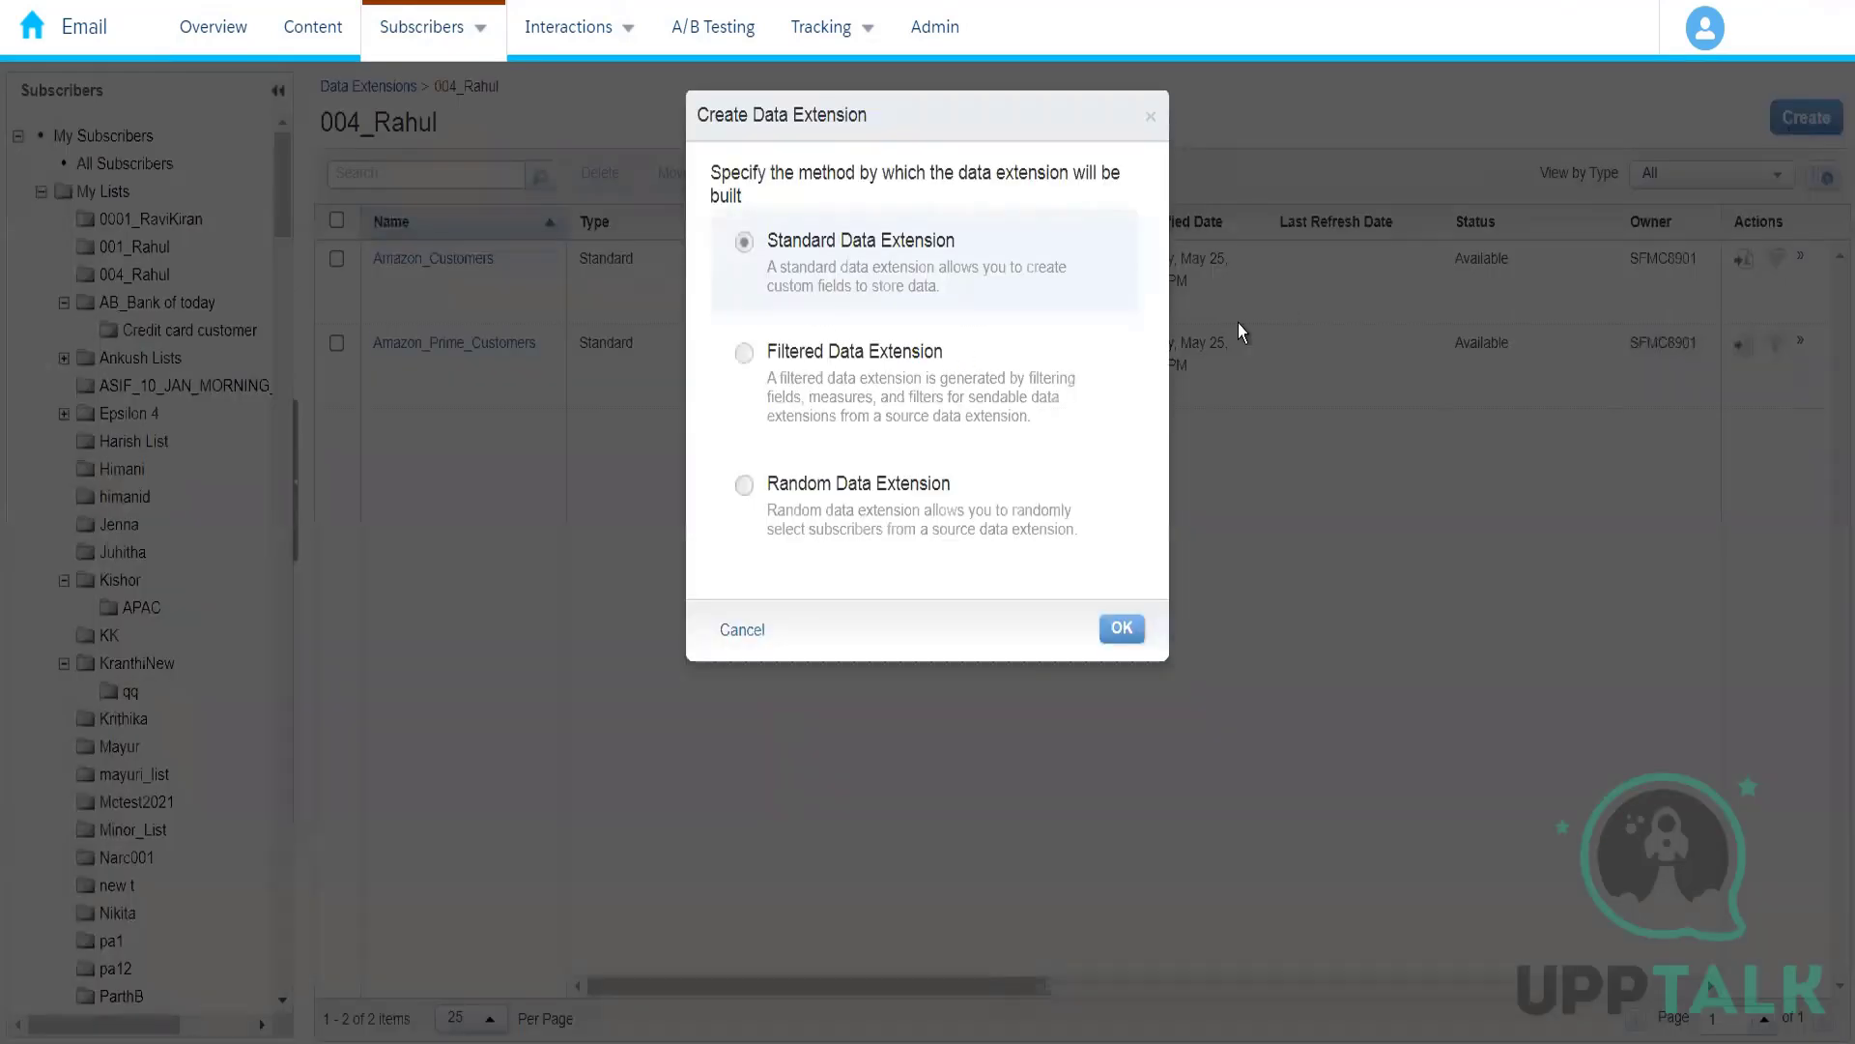
pyautogui.click(1122, 631)
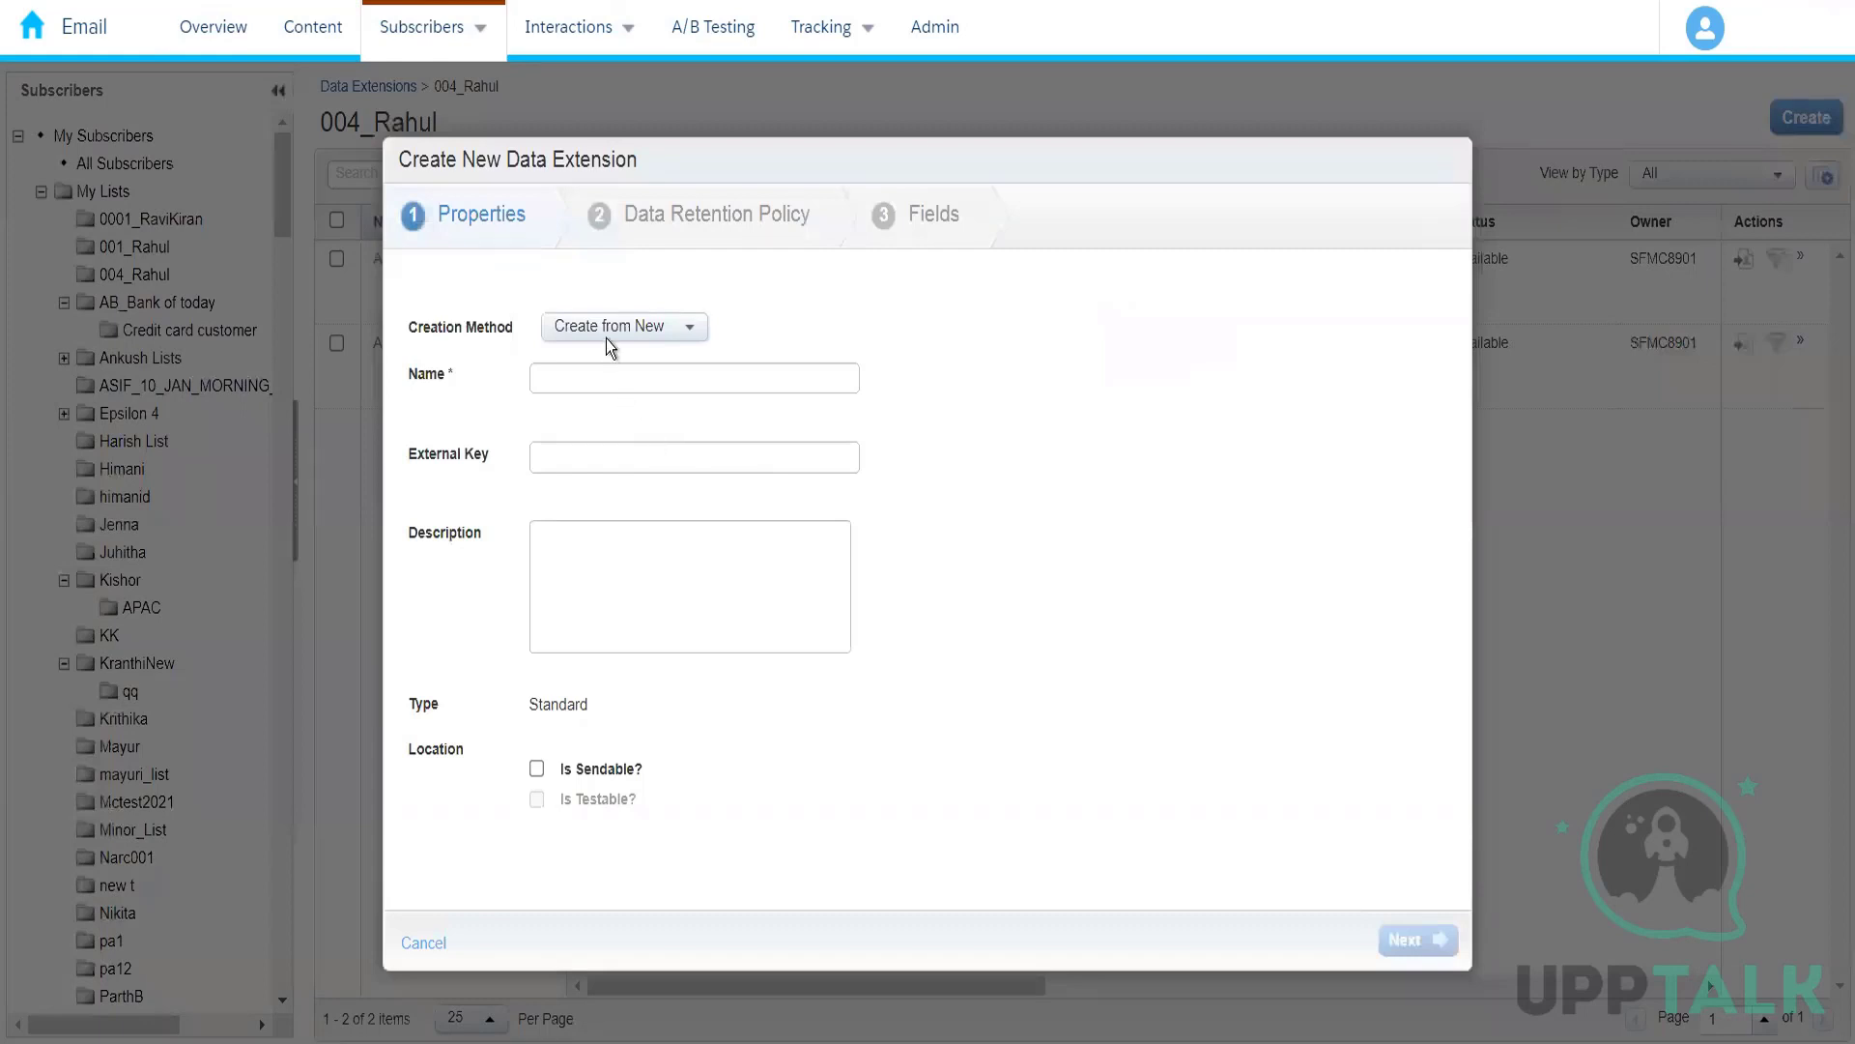
pyautogui.click(609, 328)
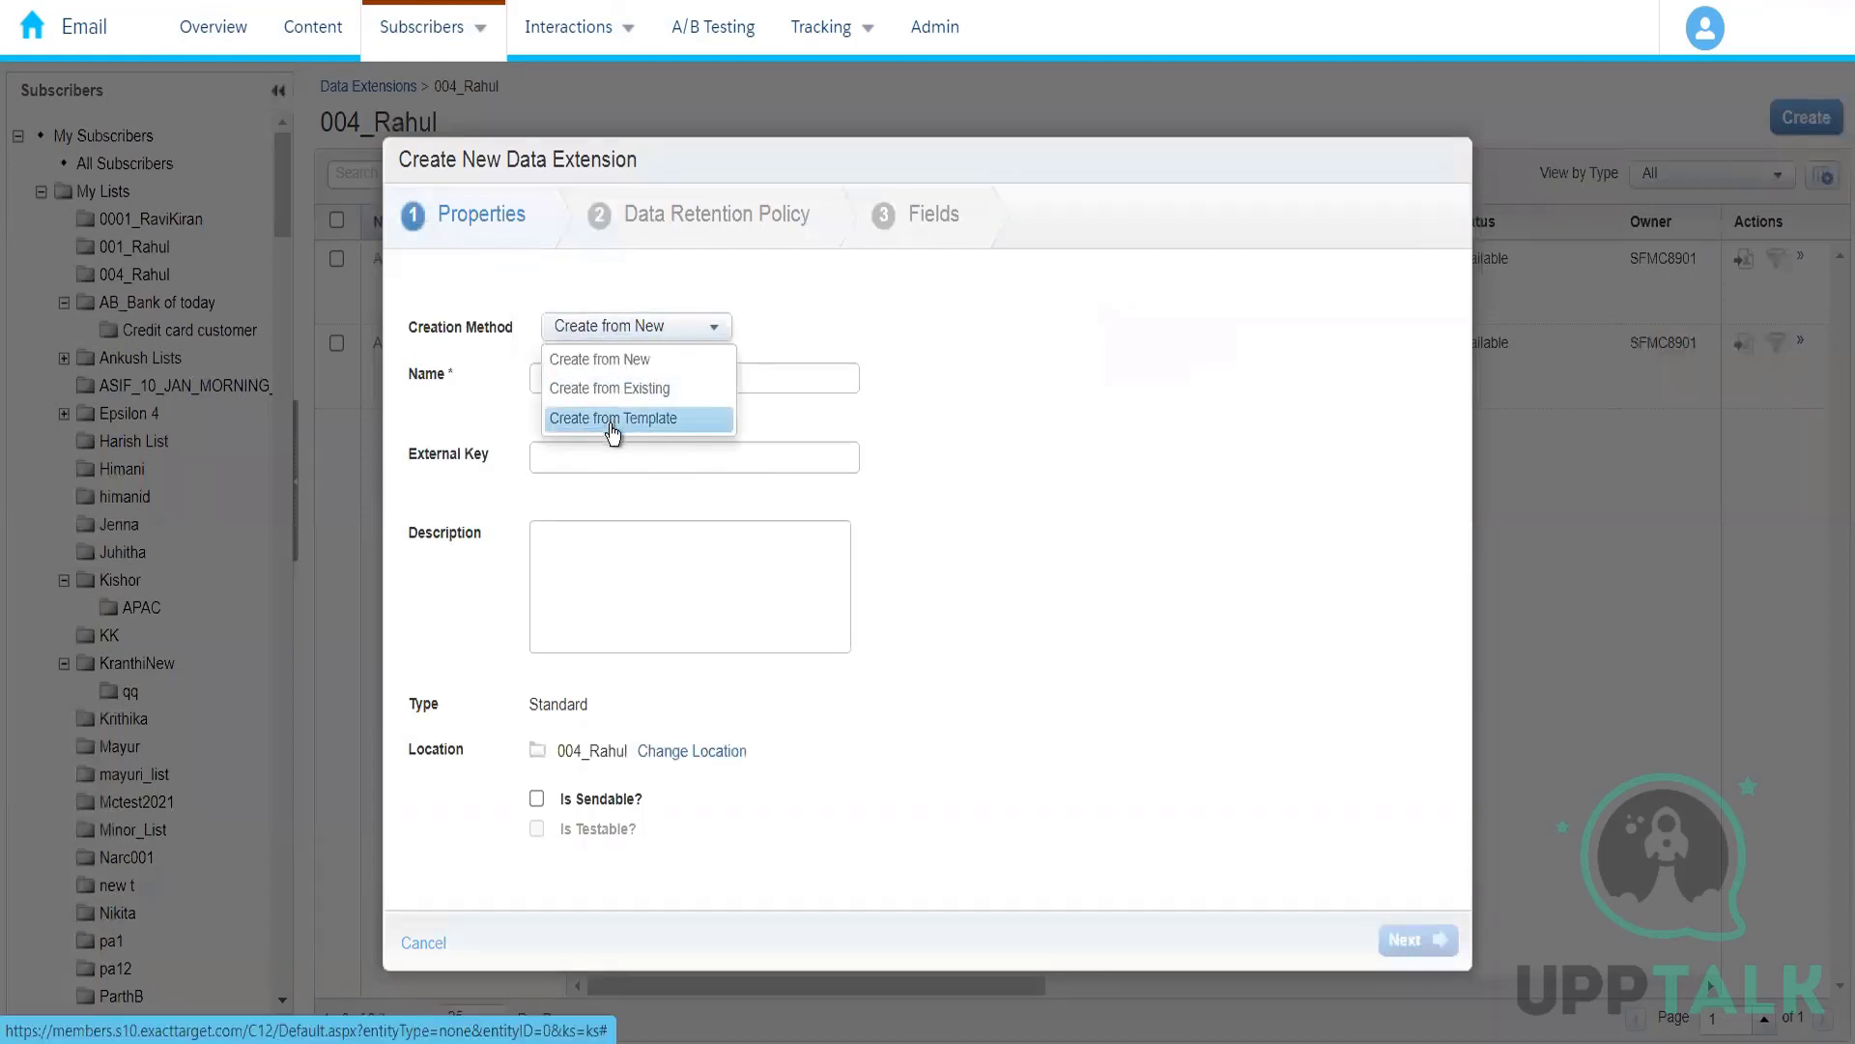
pyautogui.click(611, 419)
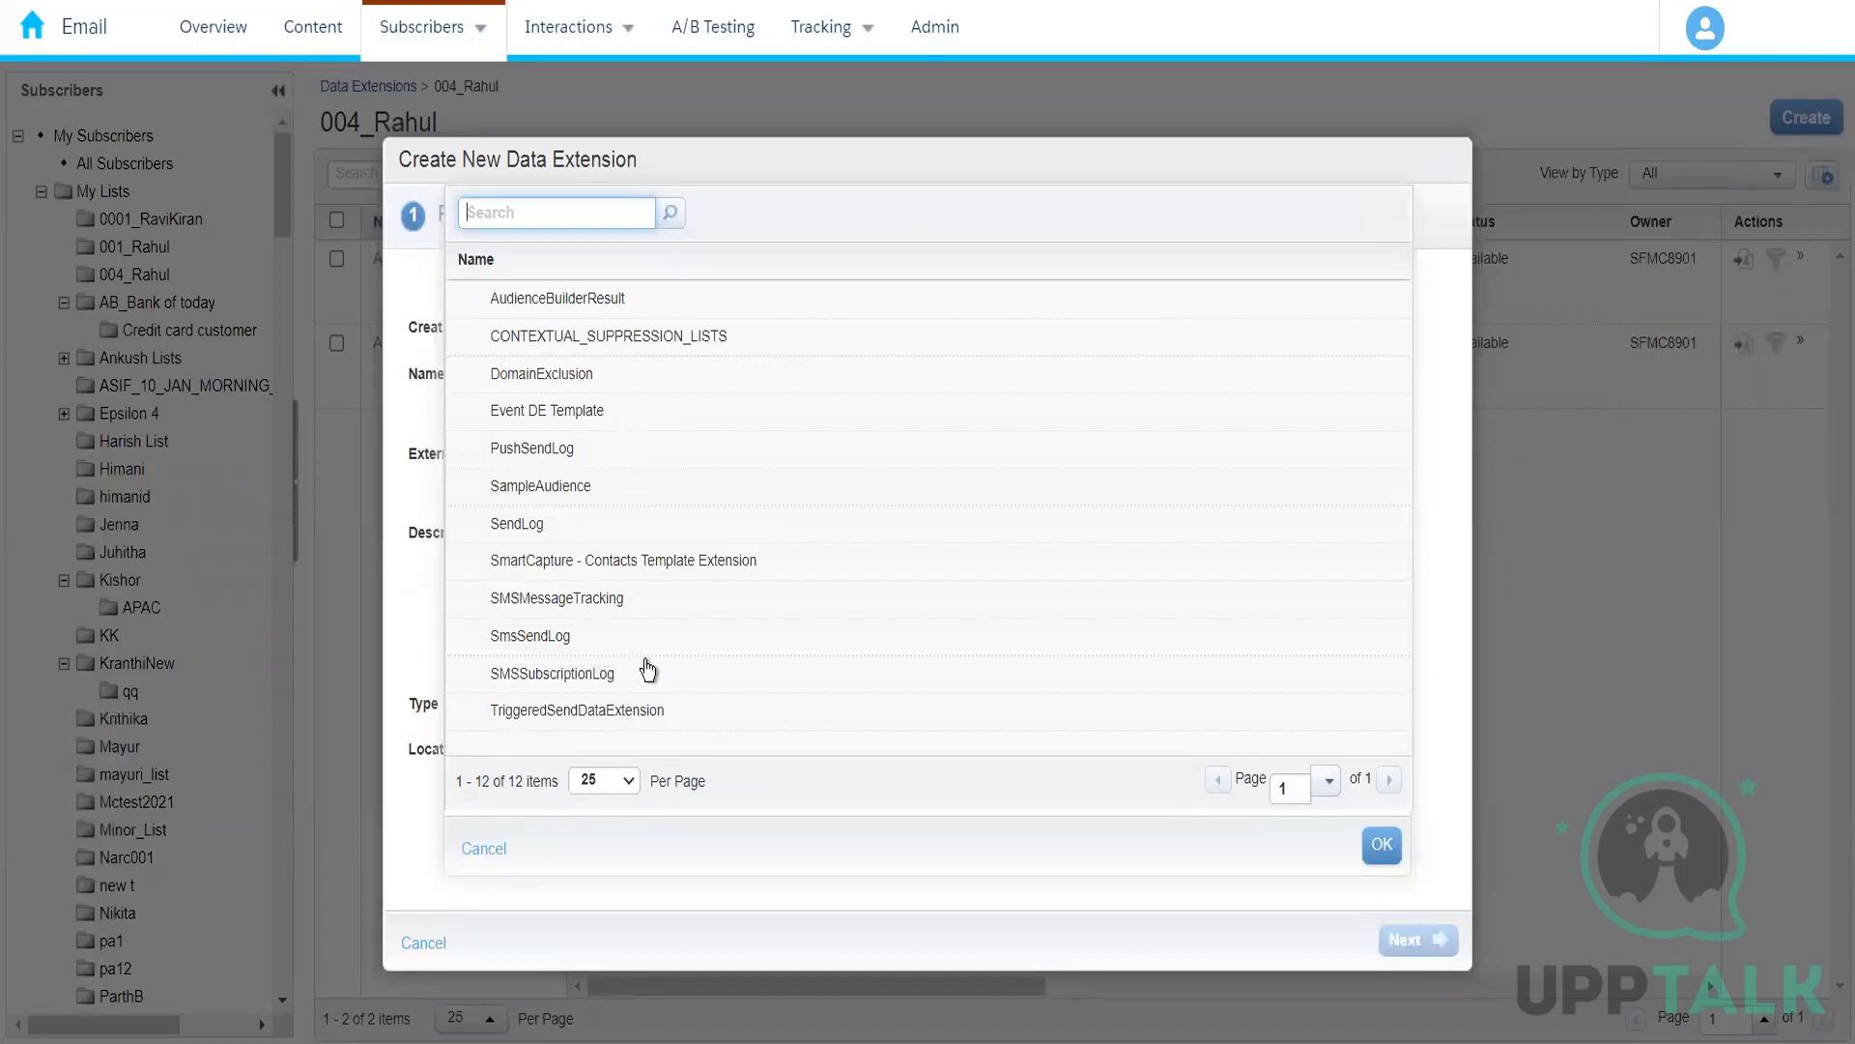
pyautogui.click(570, 641)
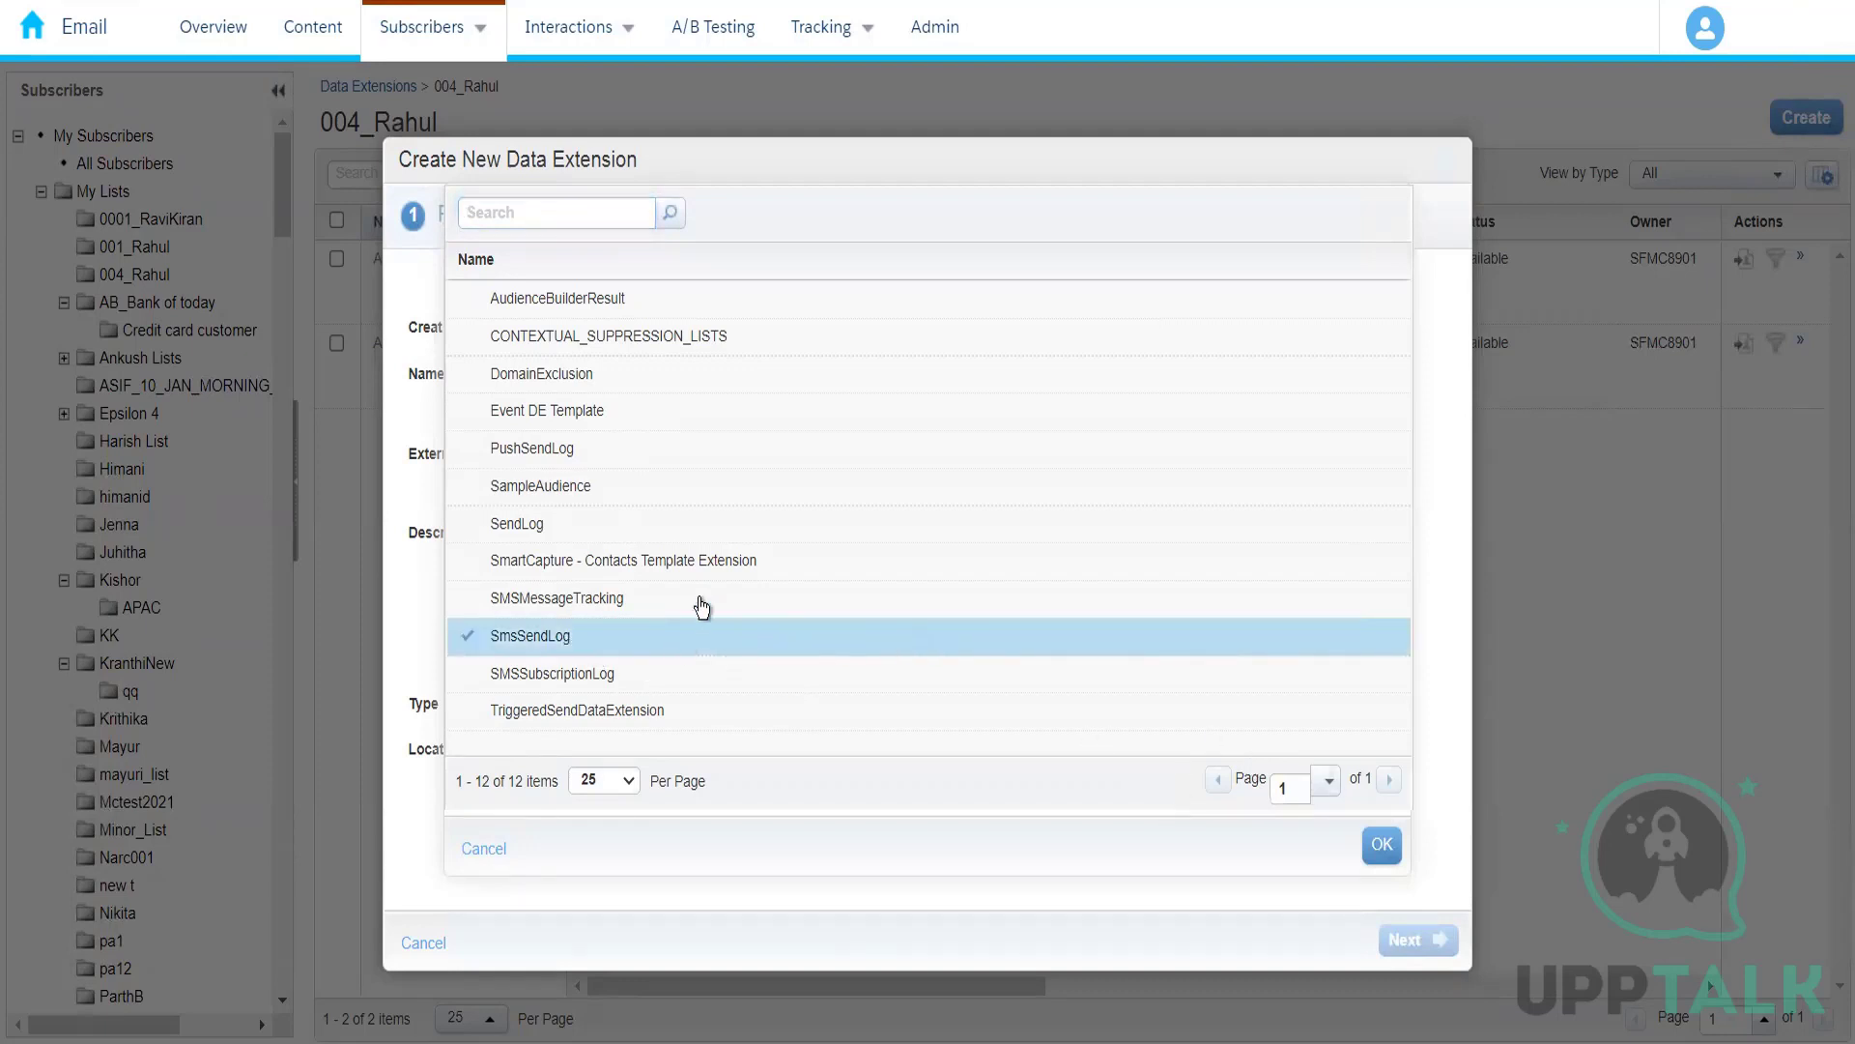
pyautogui.click(593, 530)
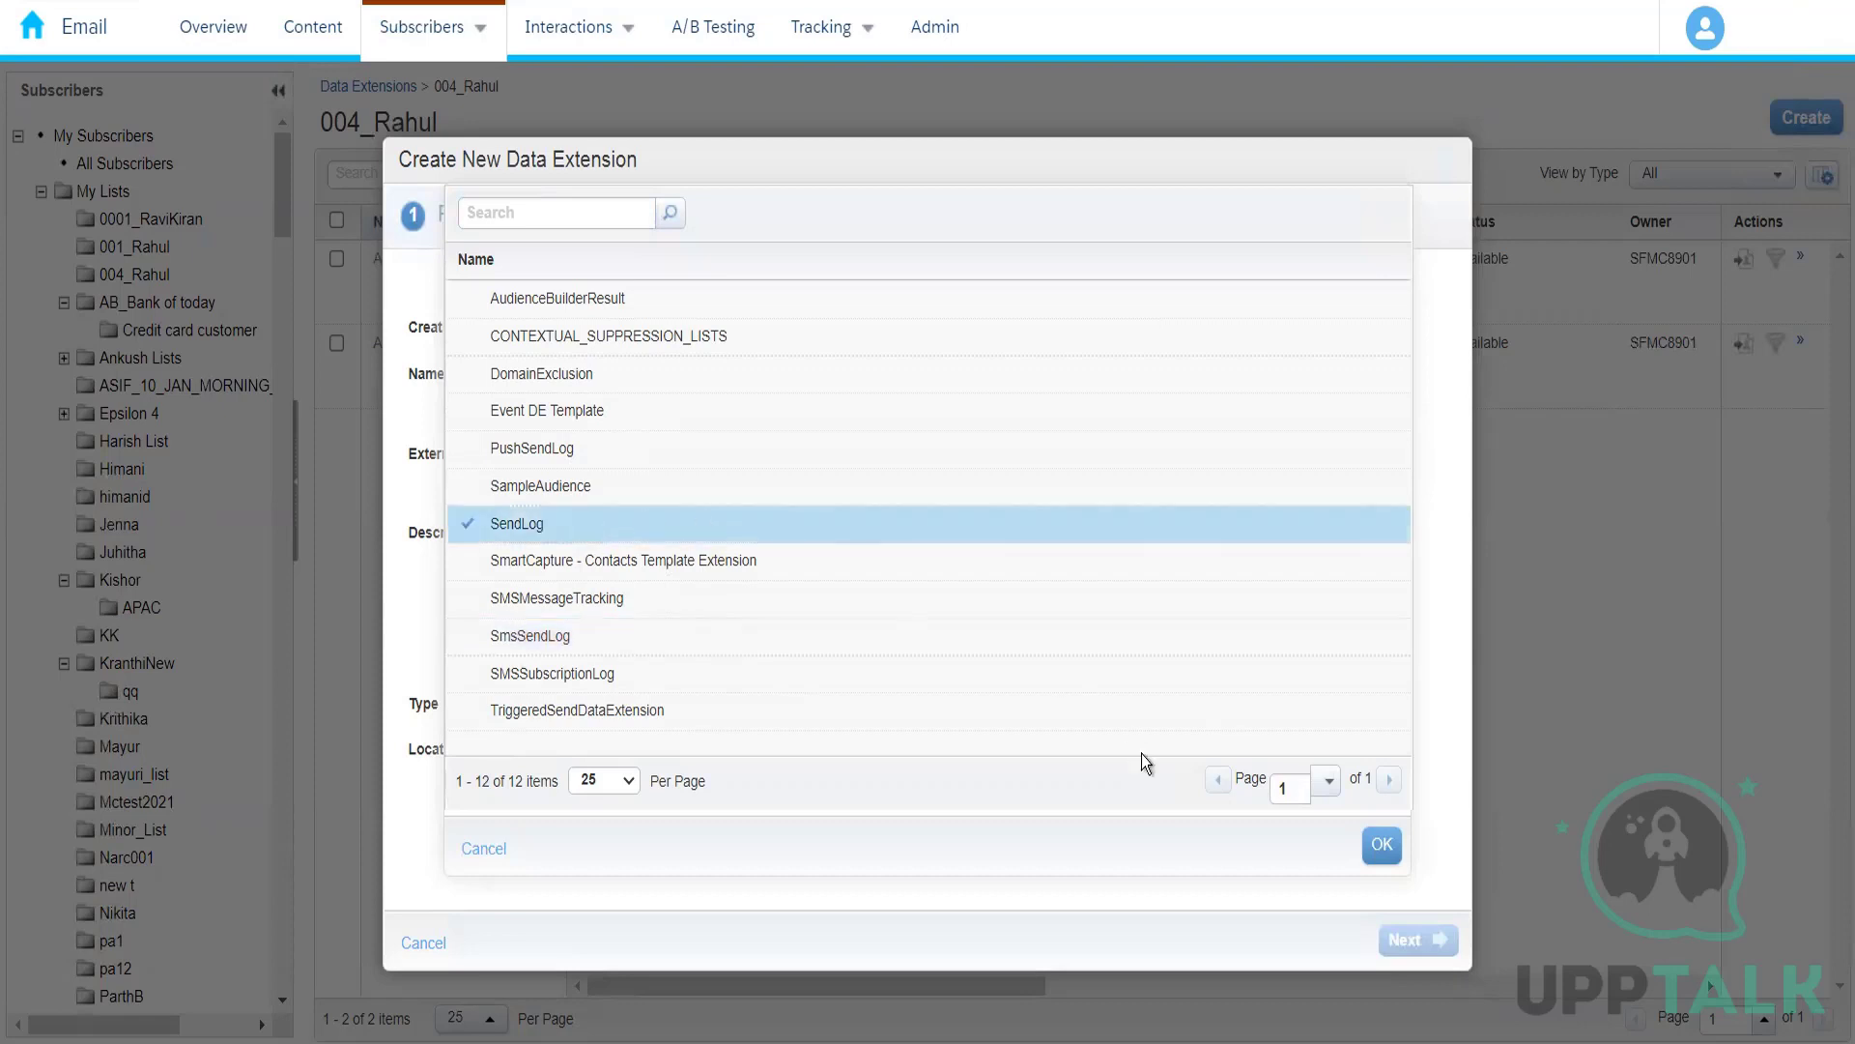
pyautogui.click(1382, 845)
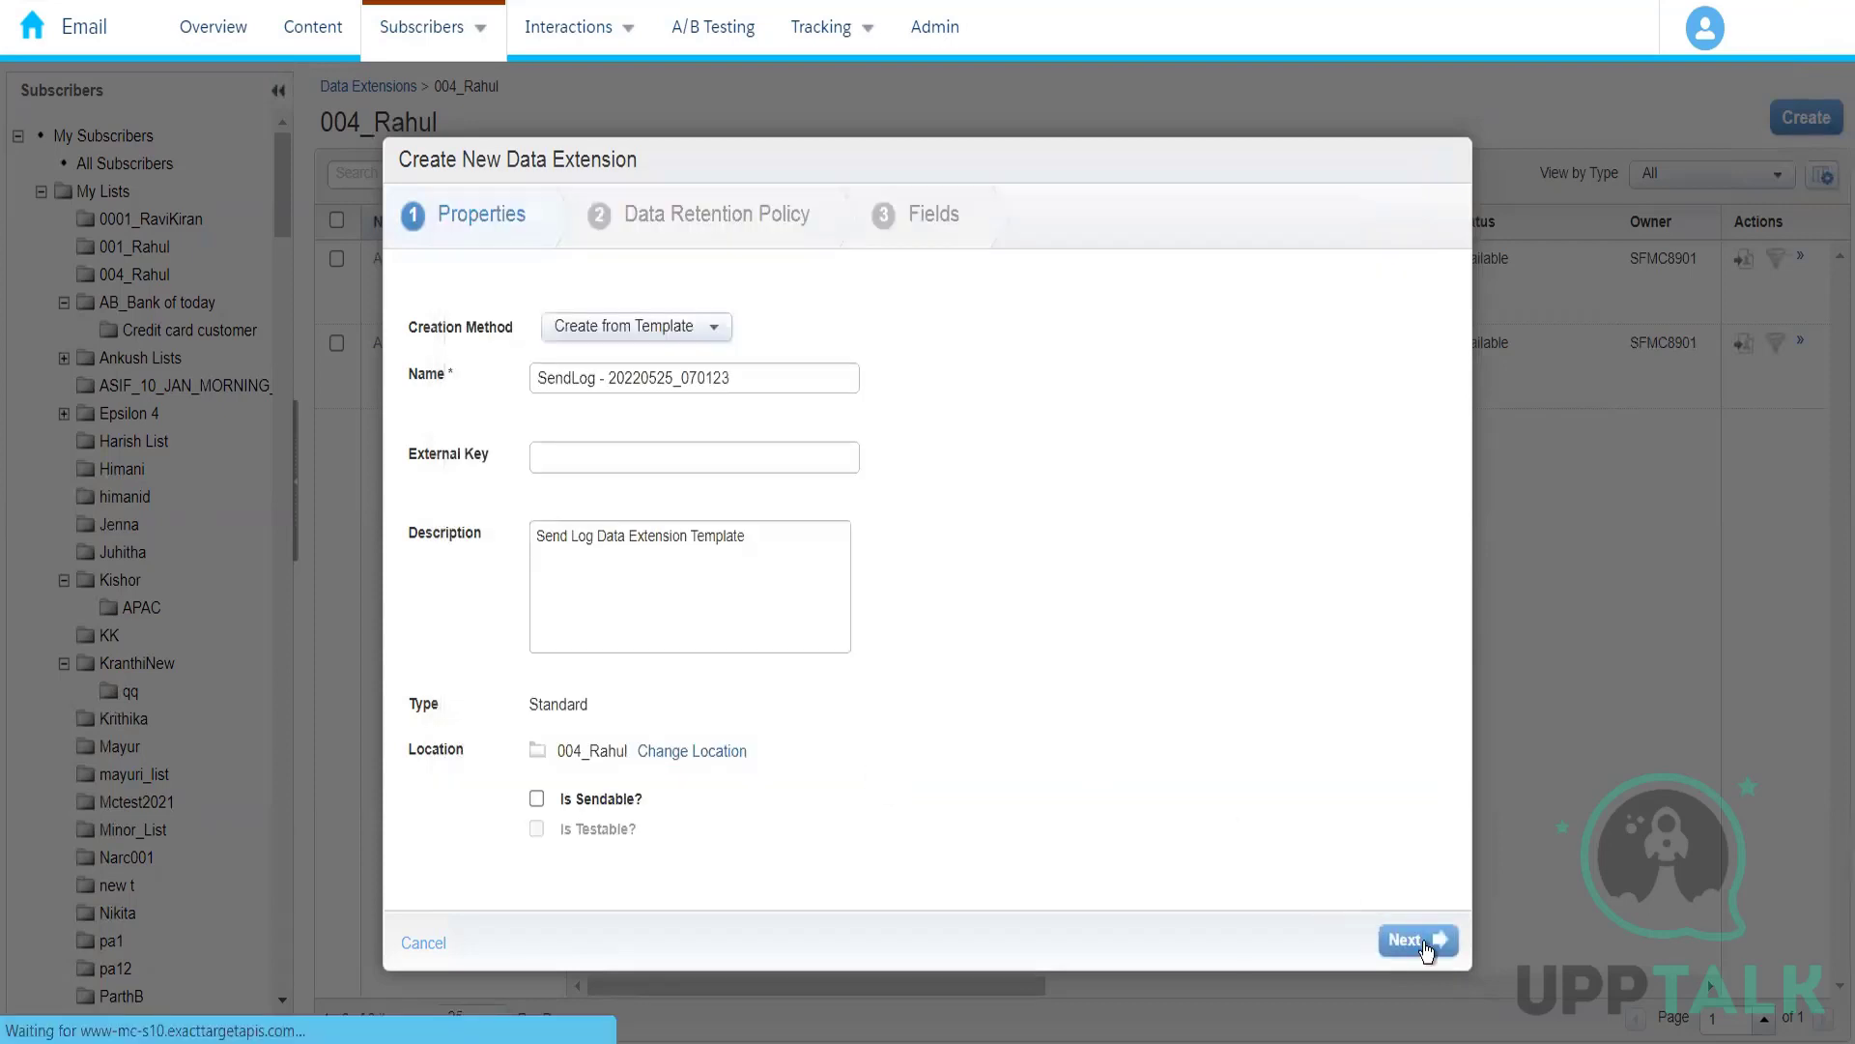
pyautogui.click(1423, 943)
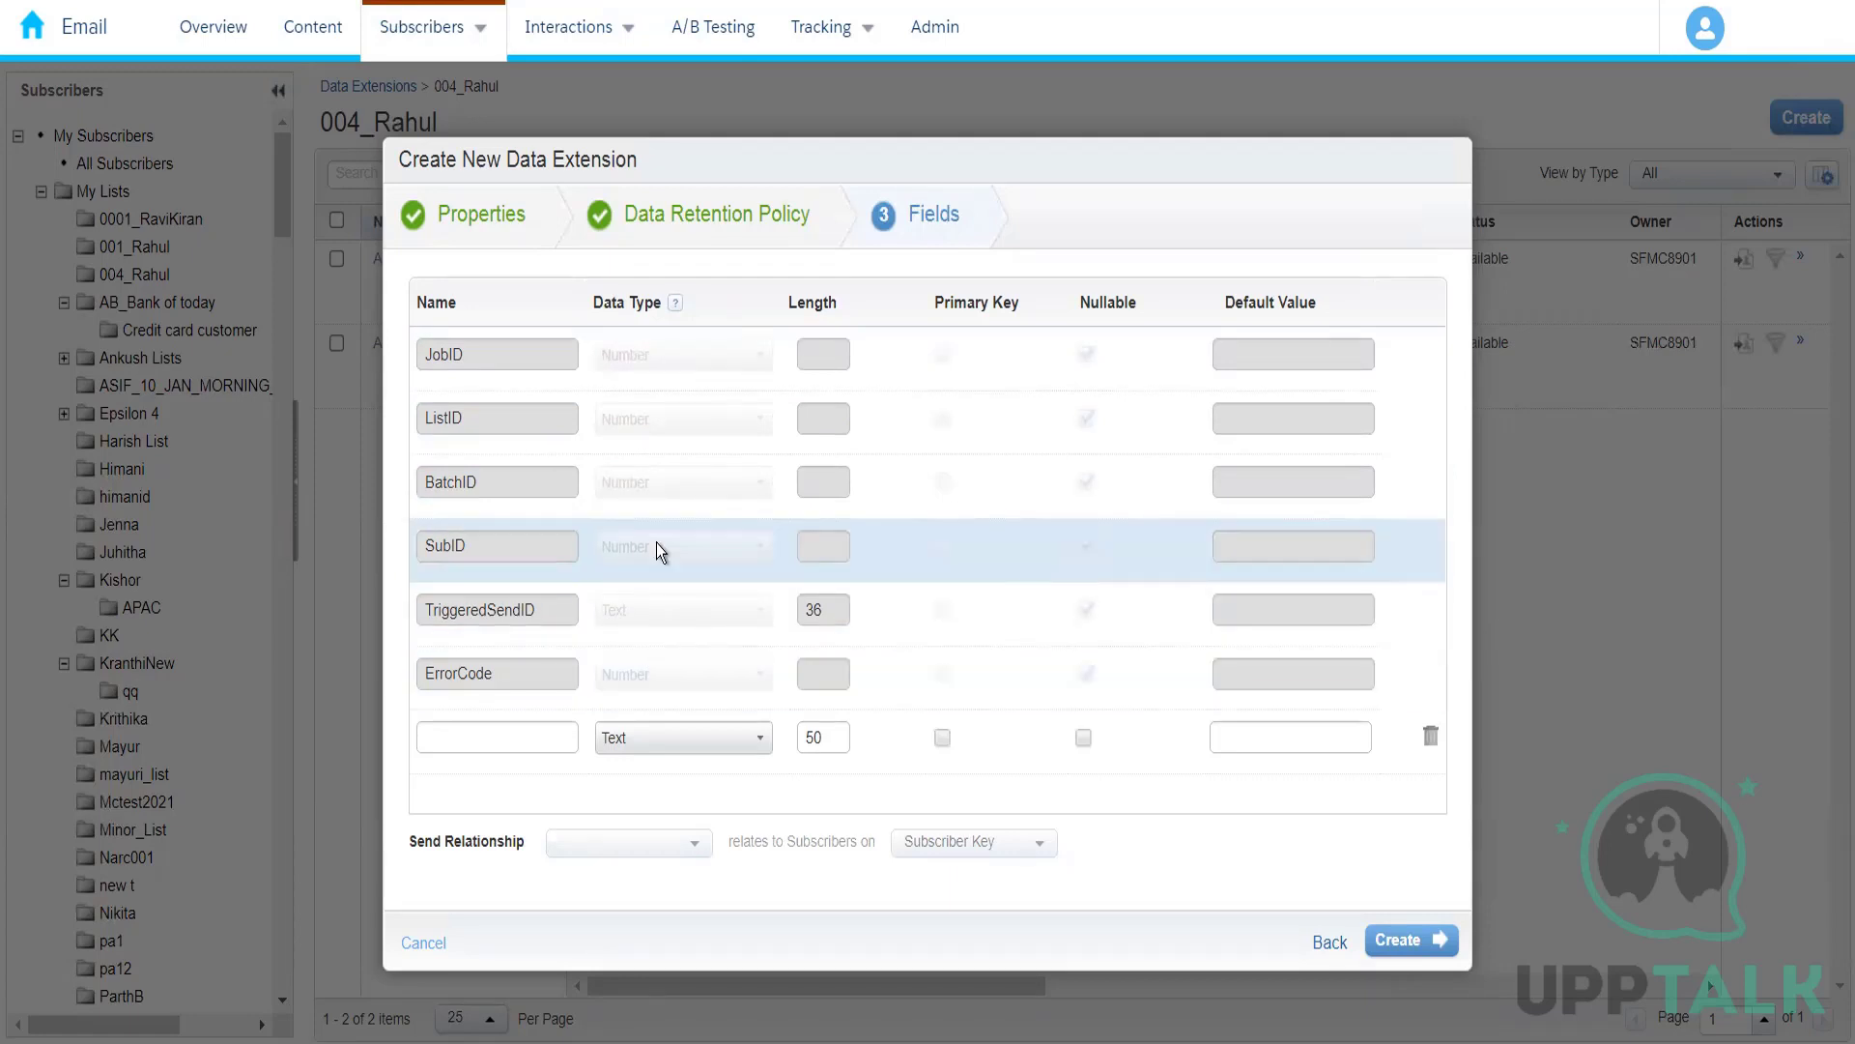
pyautogui.click(547, 740)
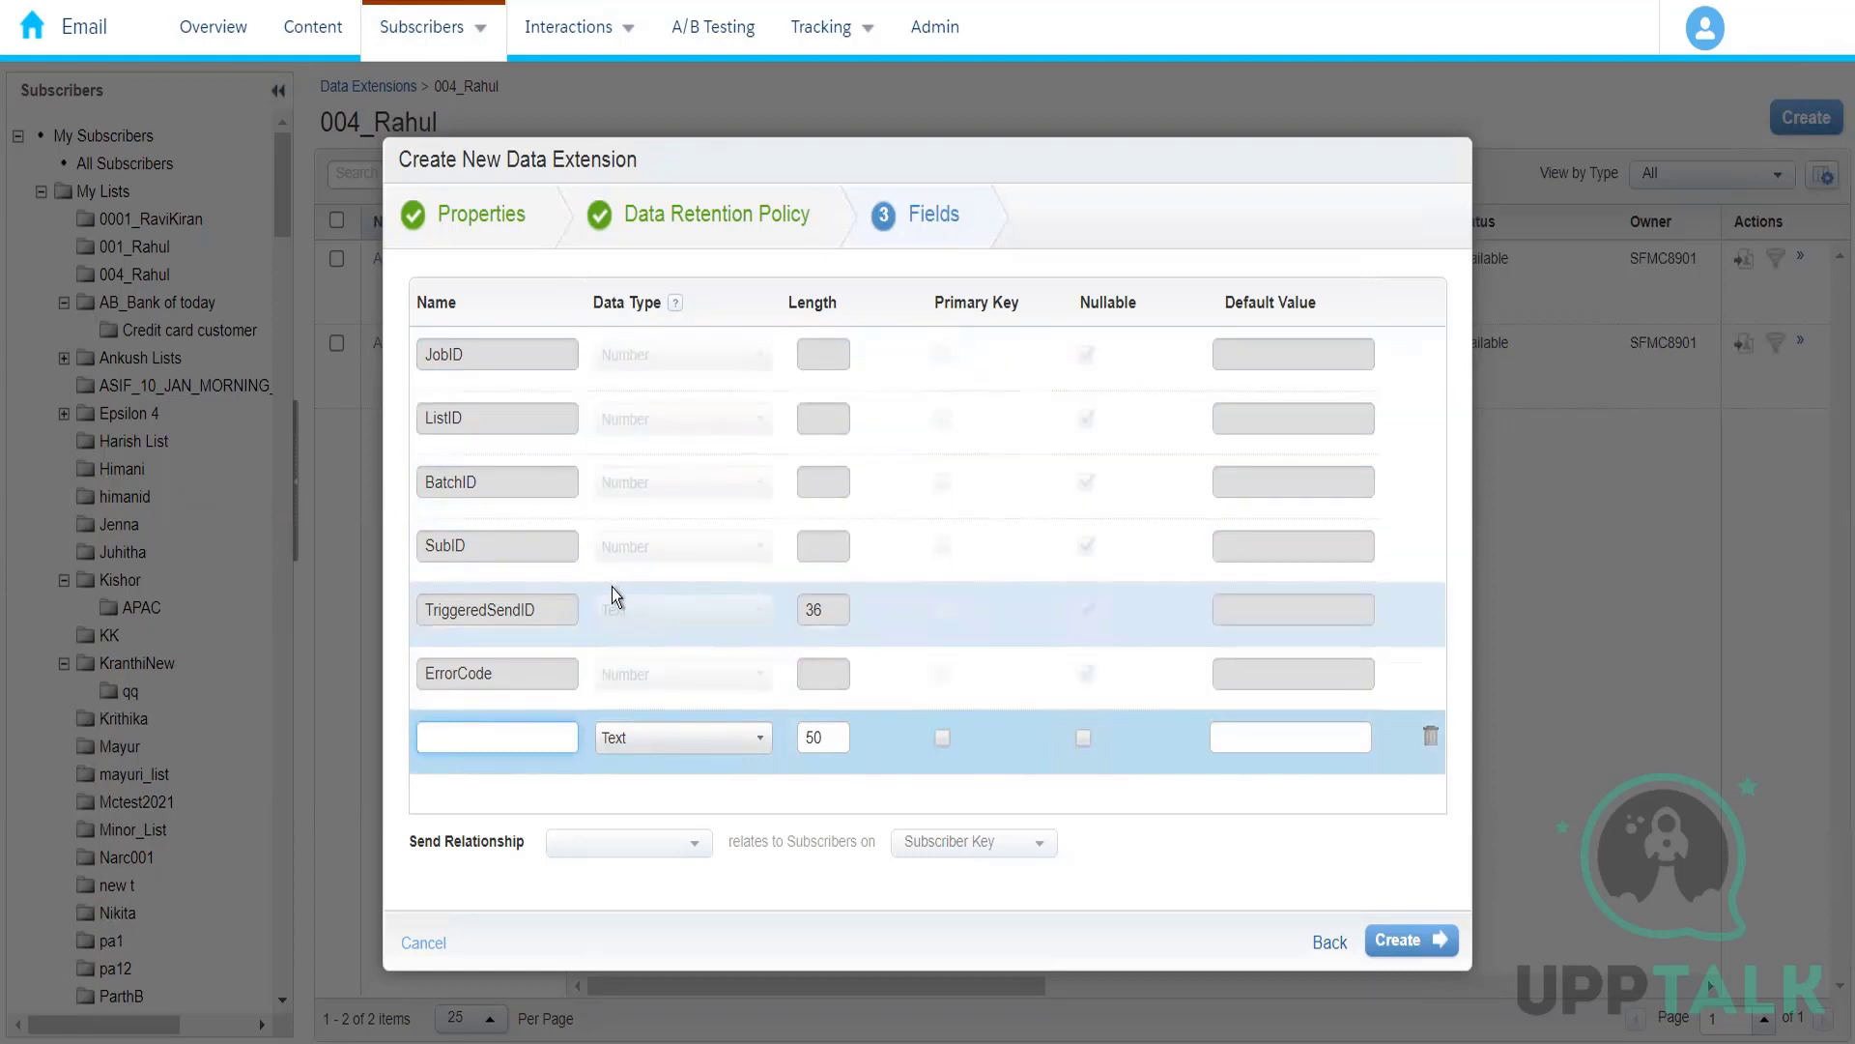
pyautogui.click(425, 943)
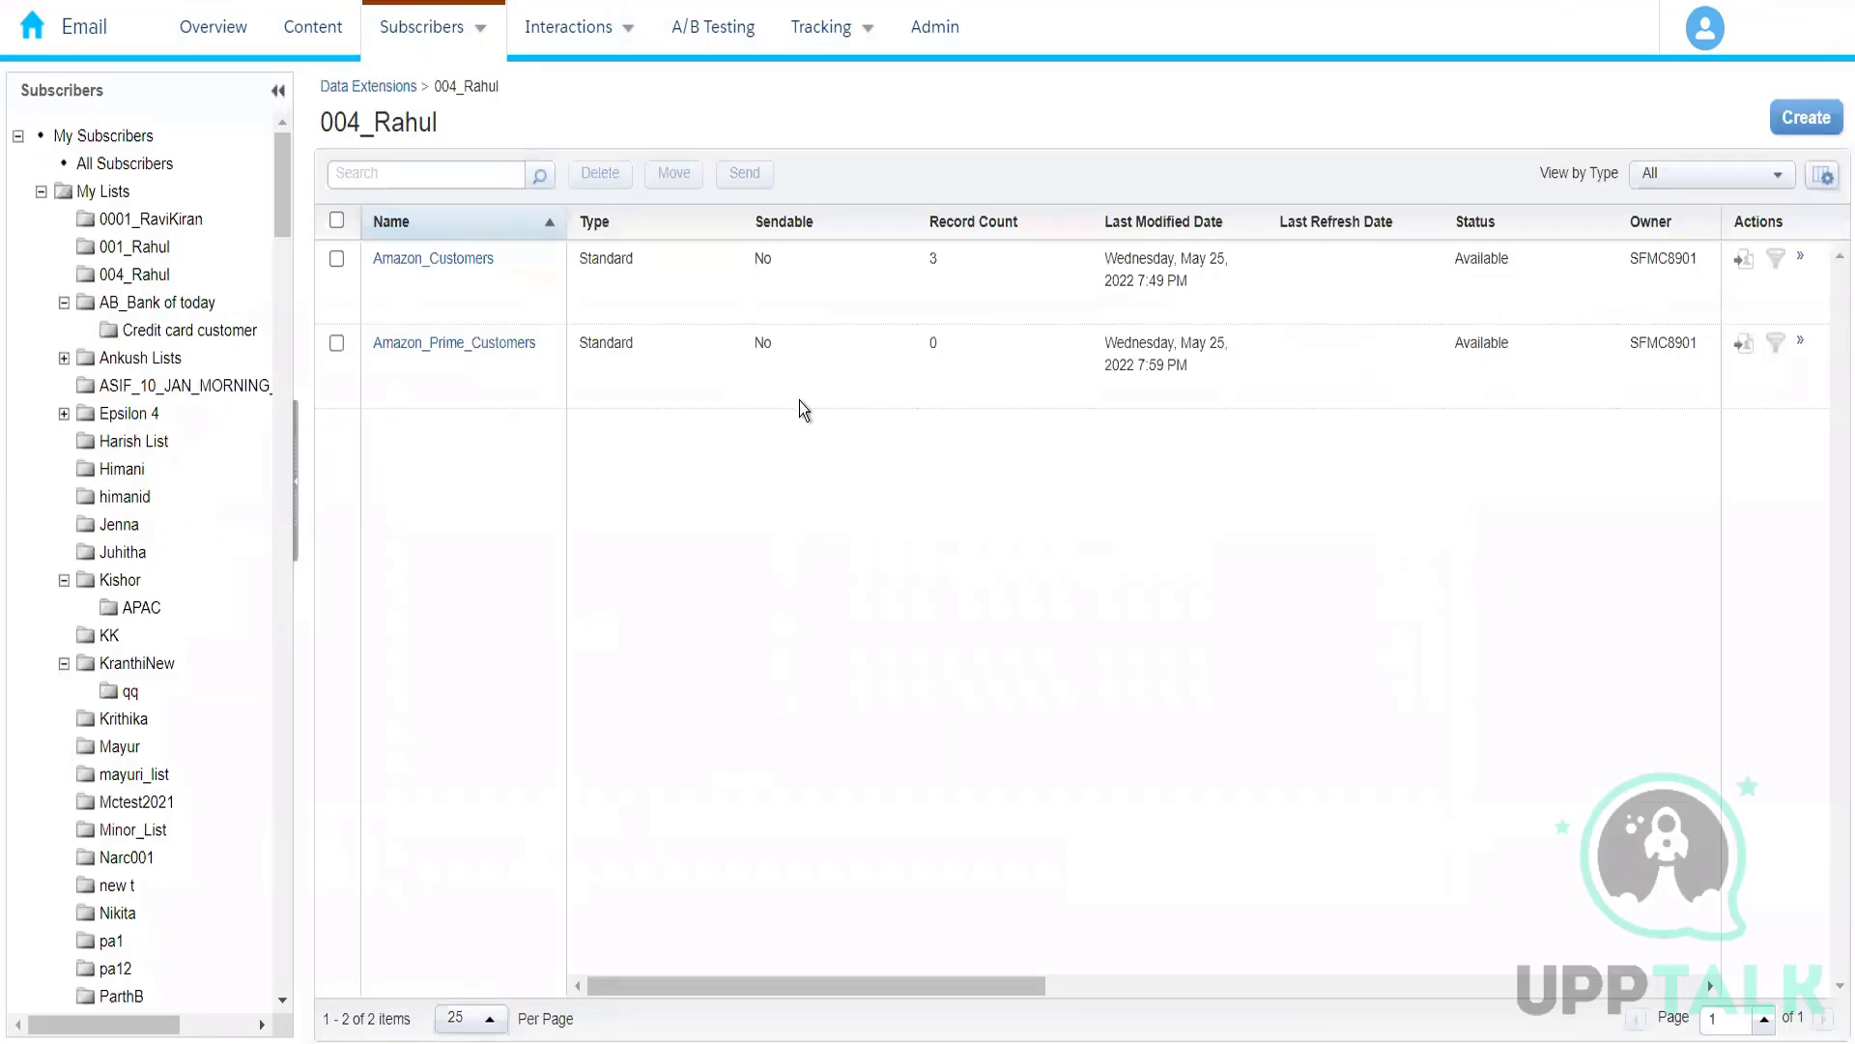
pyautogui.click(1780, 130)
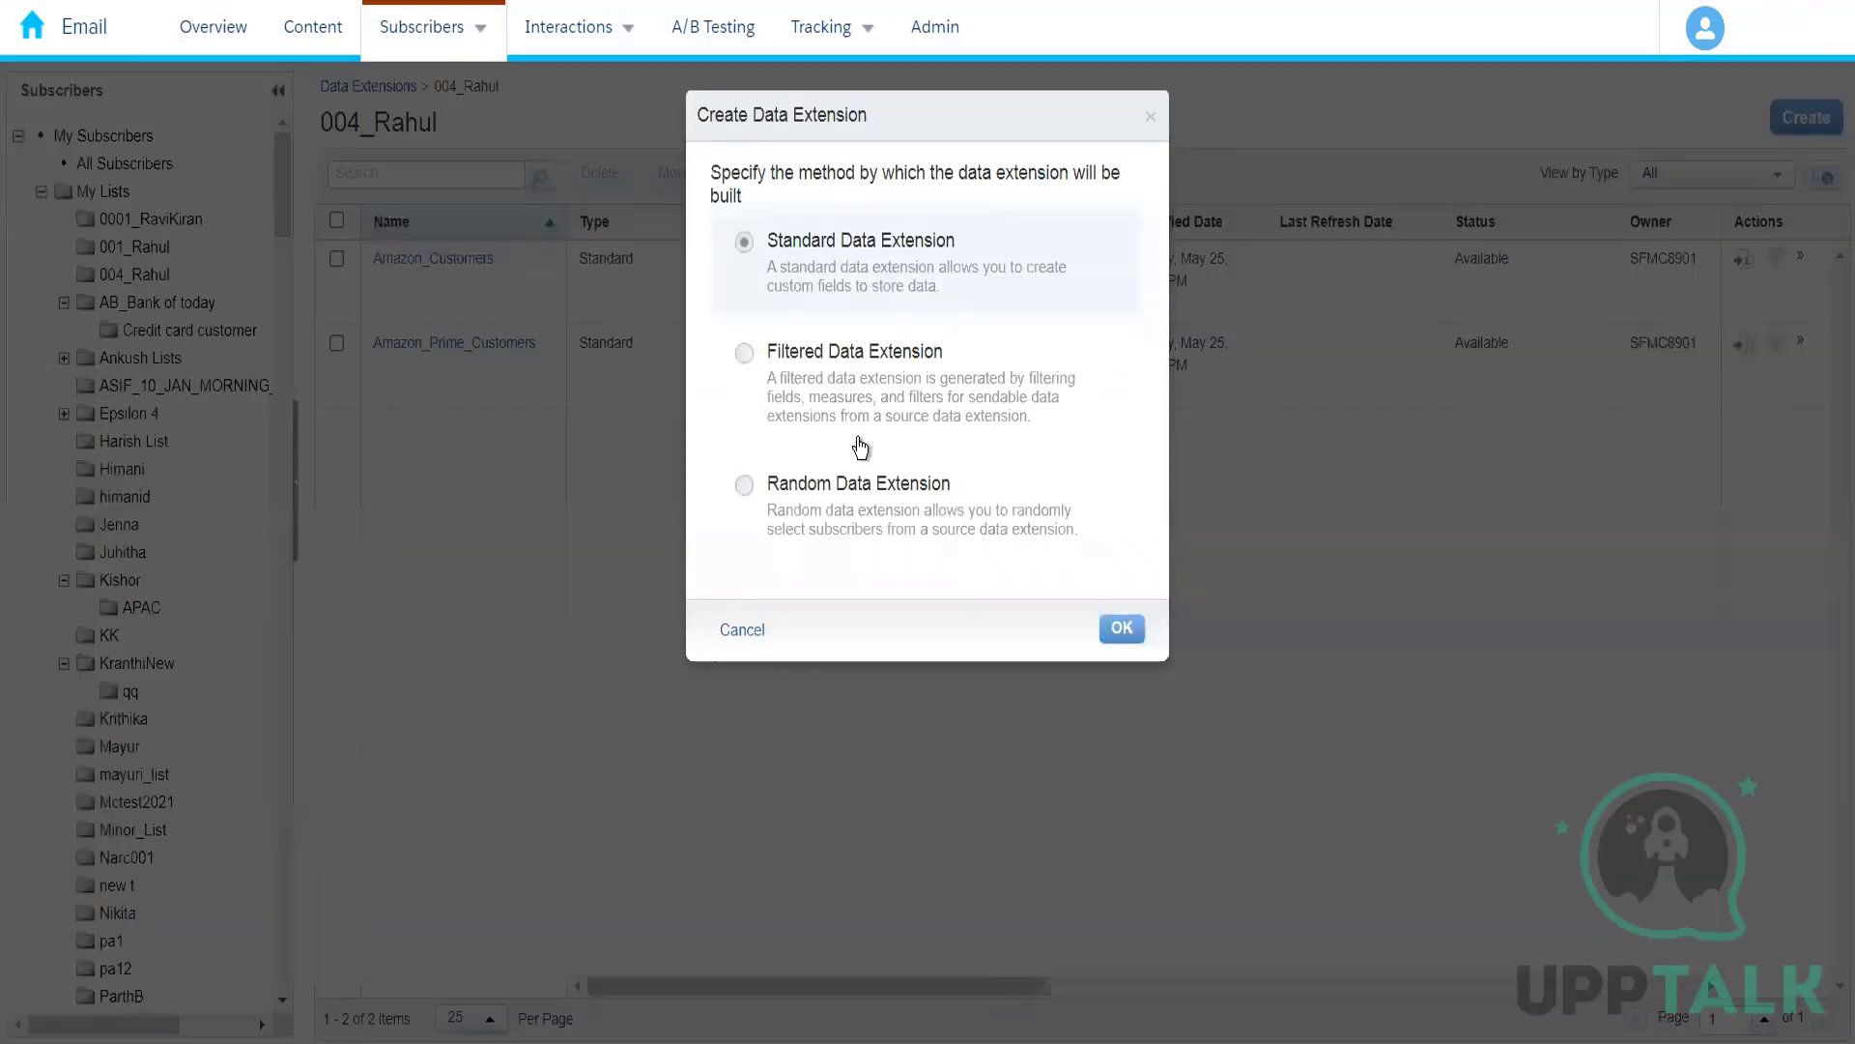
pyautogui.click(902, 429)
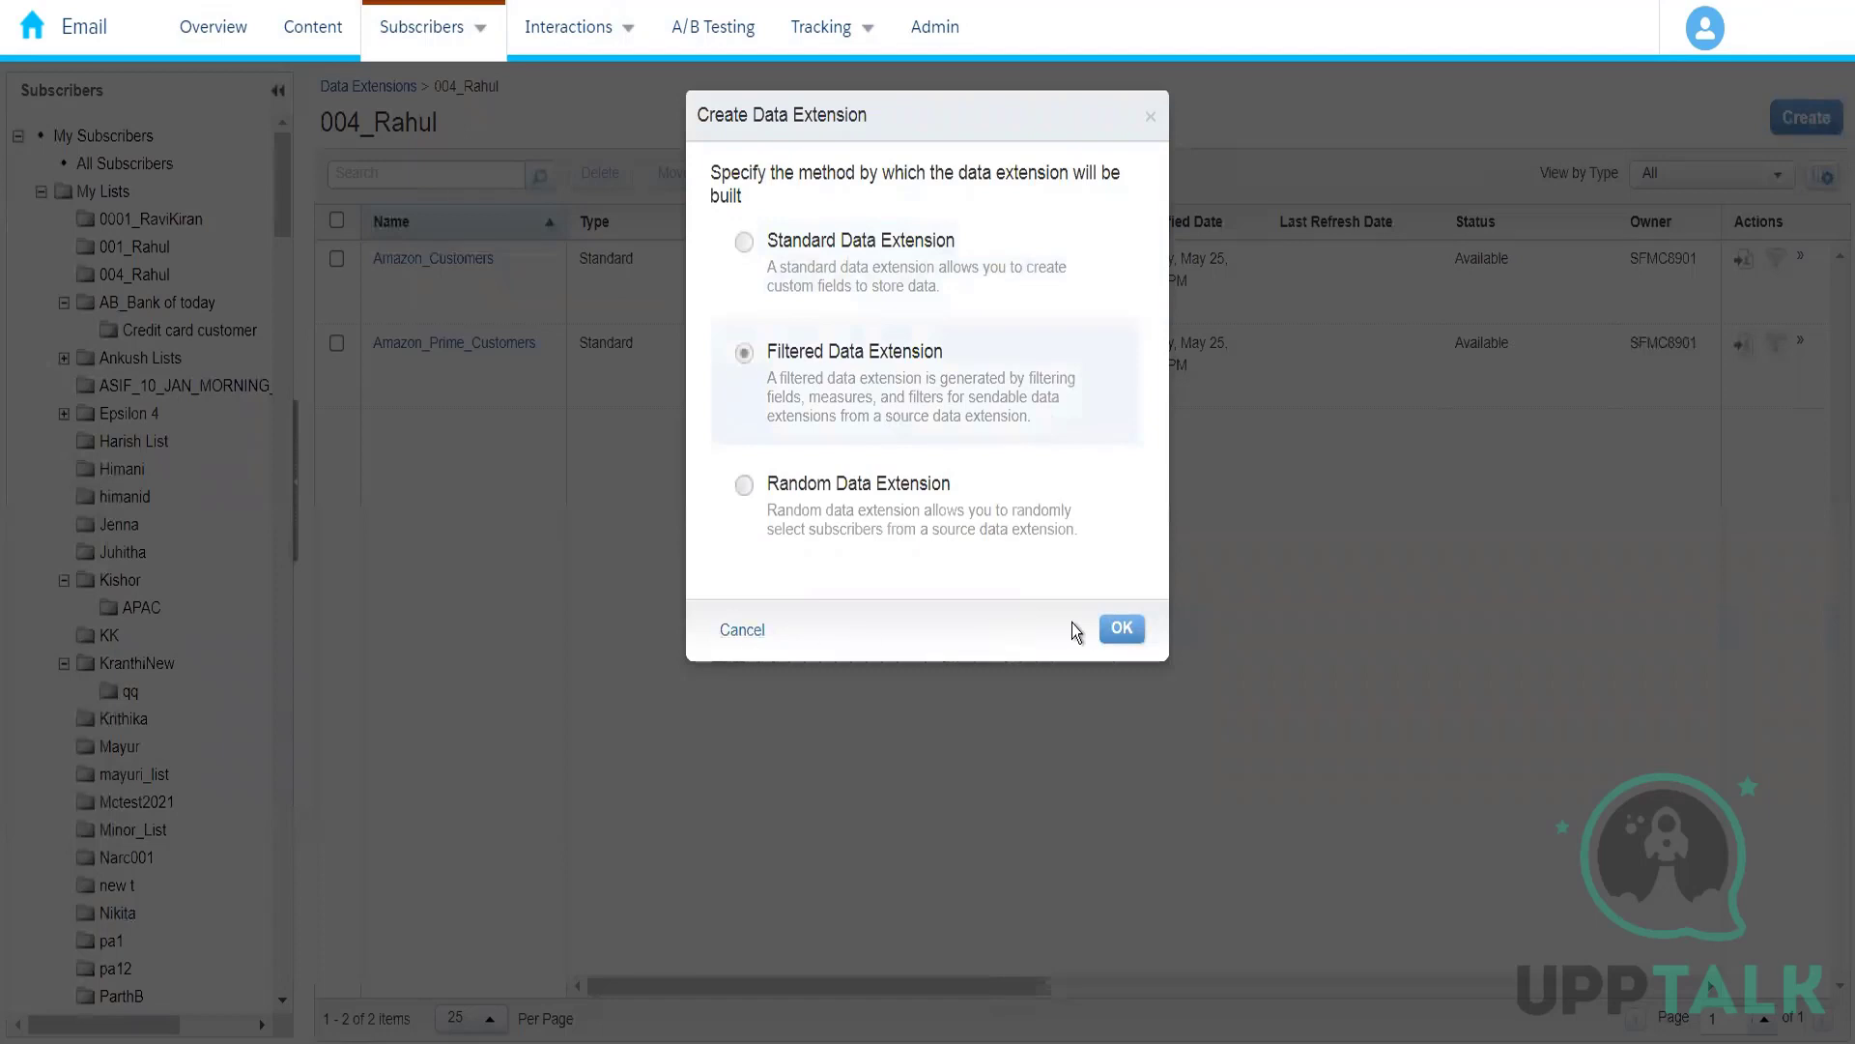
pyautogui.click(1119, 631)
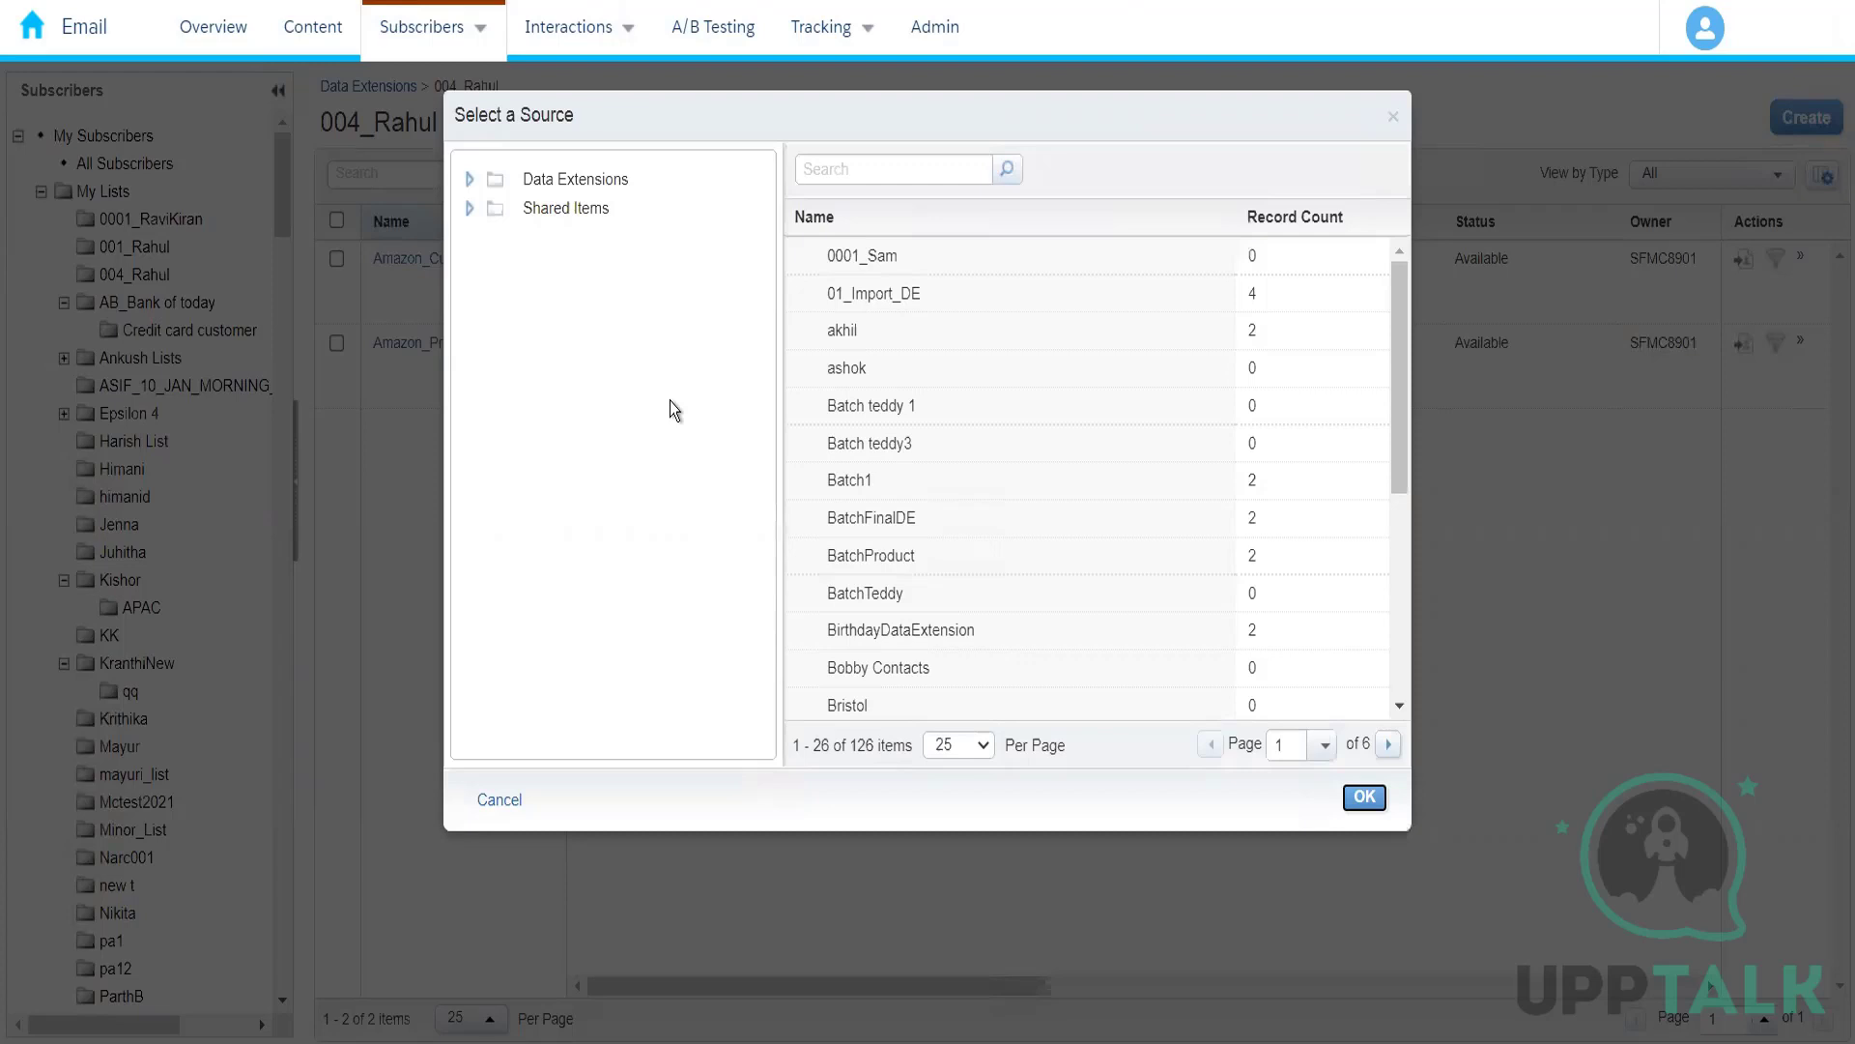
pyautogui.click(499, 800)
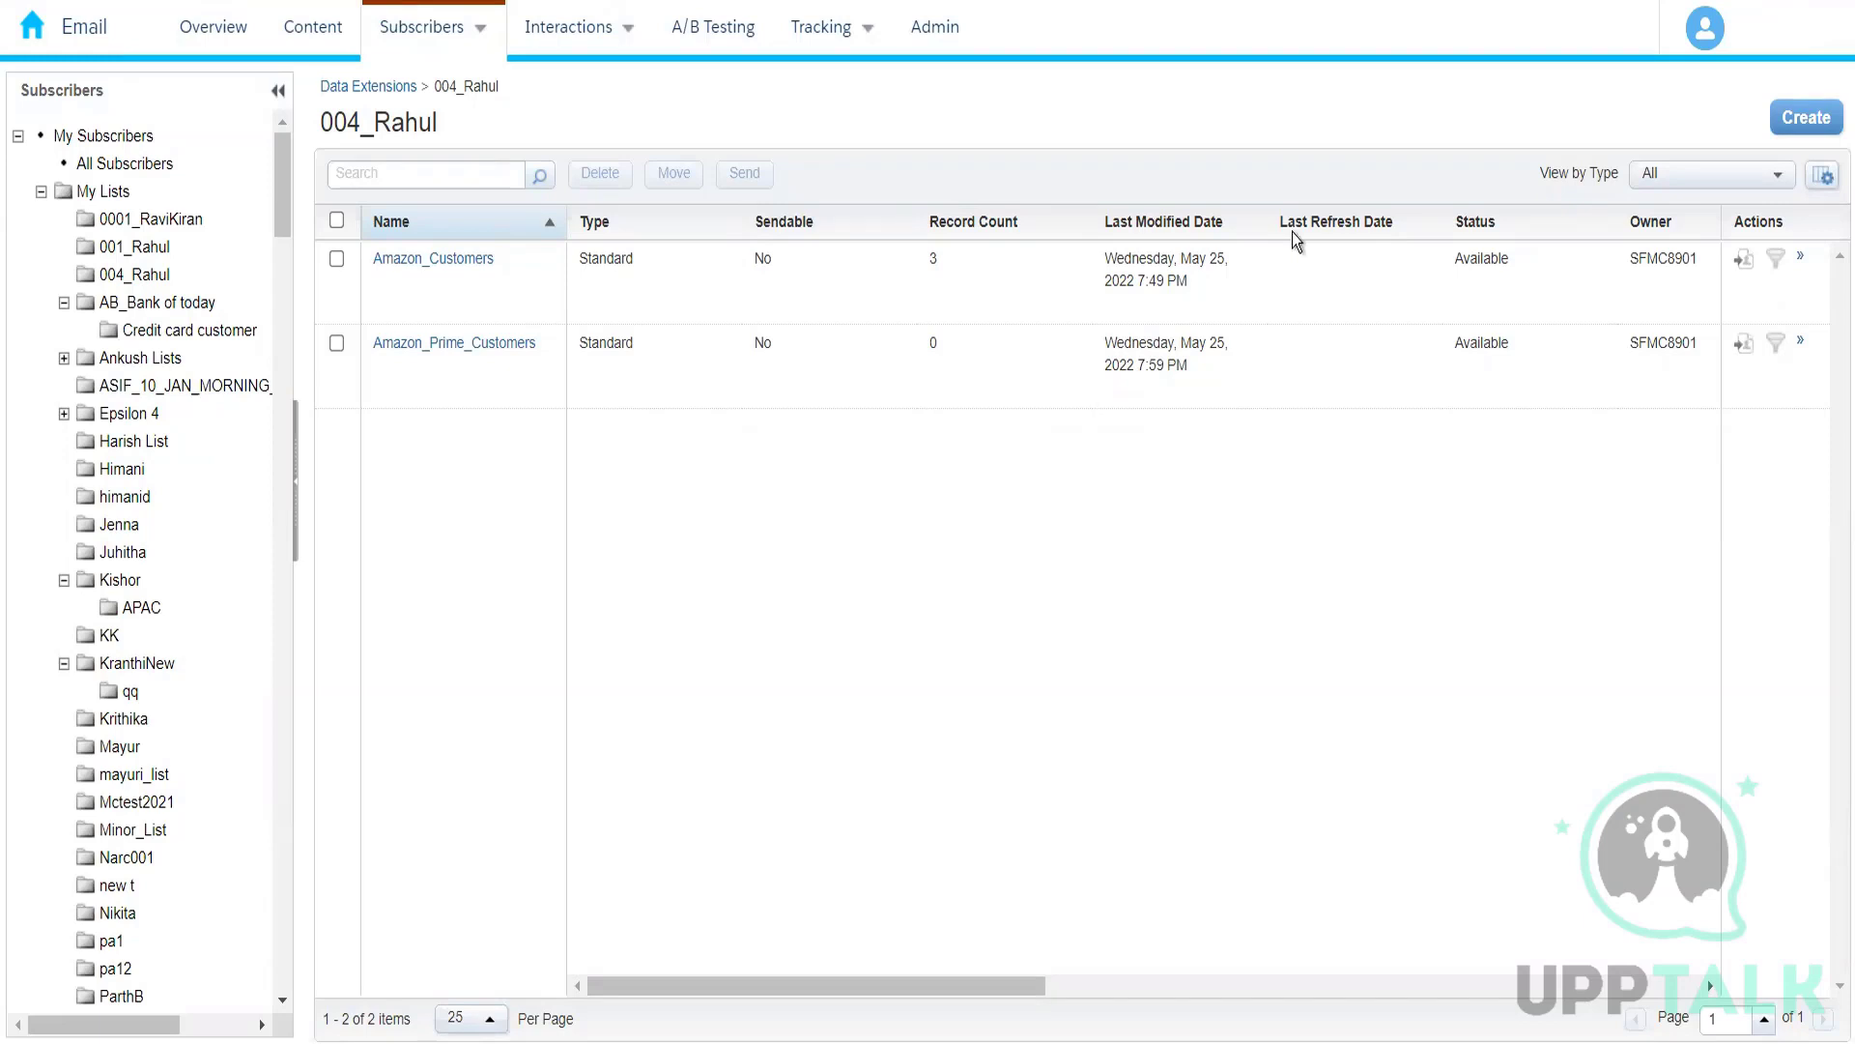
# Step: Start a filtered data extension with Amazon_Customers as its source
pyautogui.click(1806, 119)
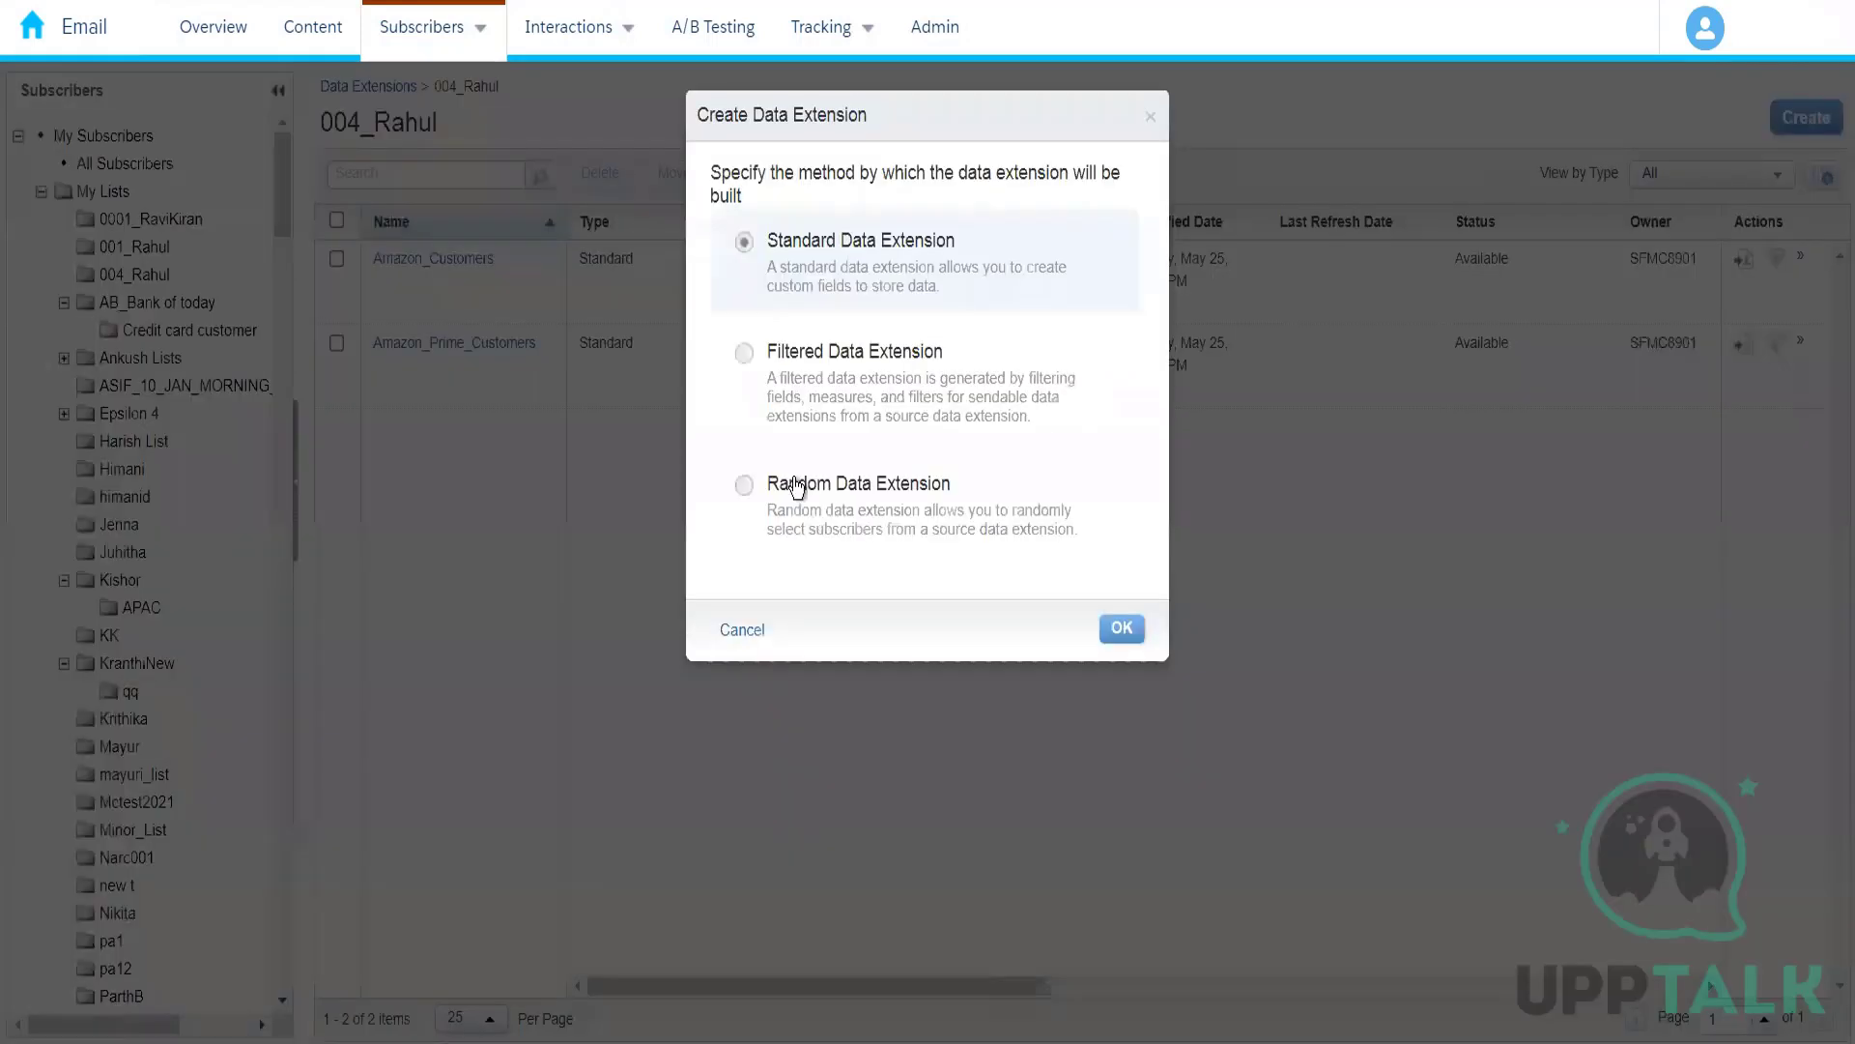
pyautogui.click(812, 364)
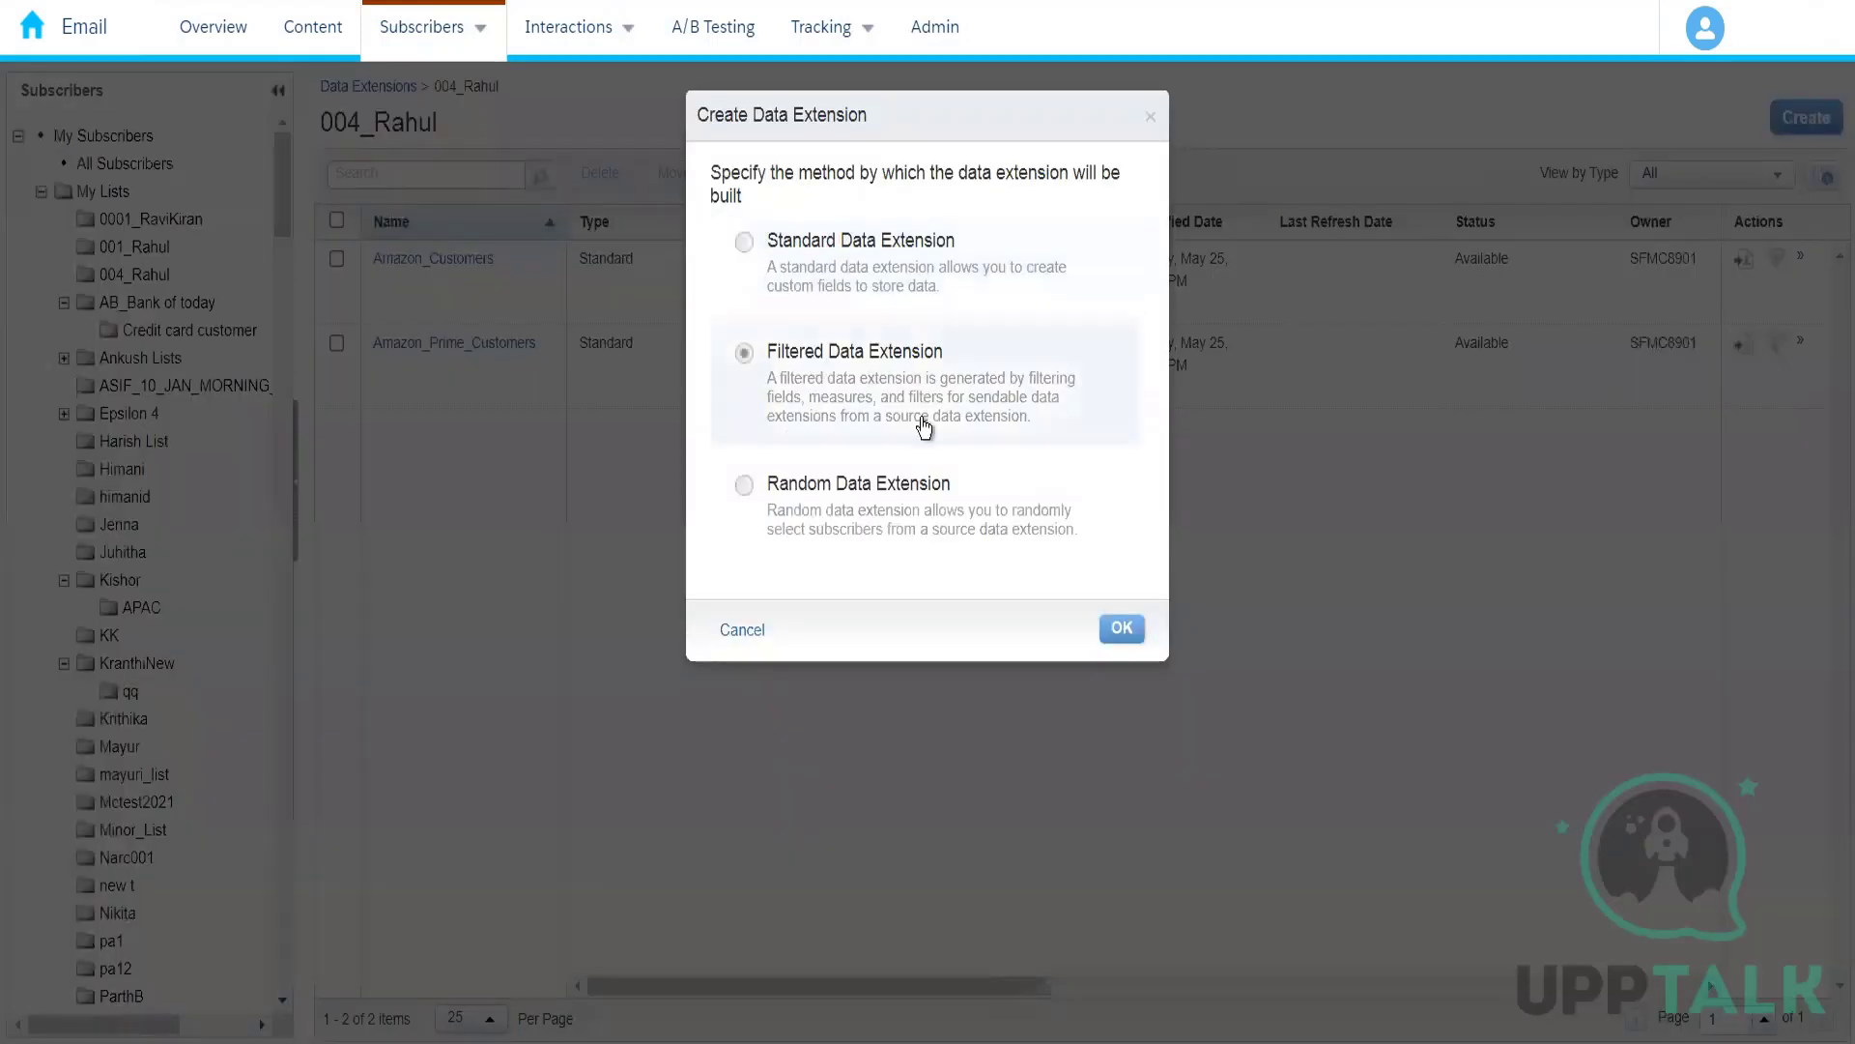
pyautogui.click(1119, 633)
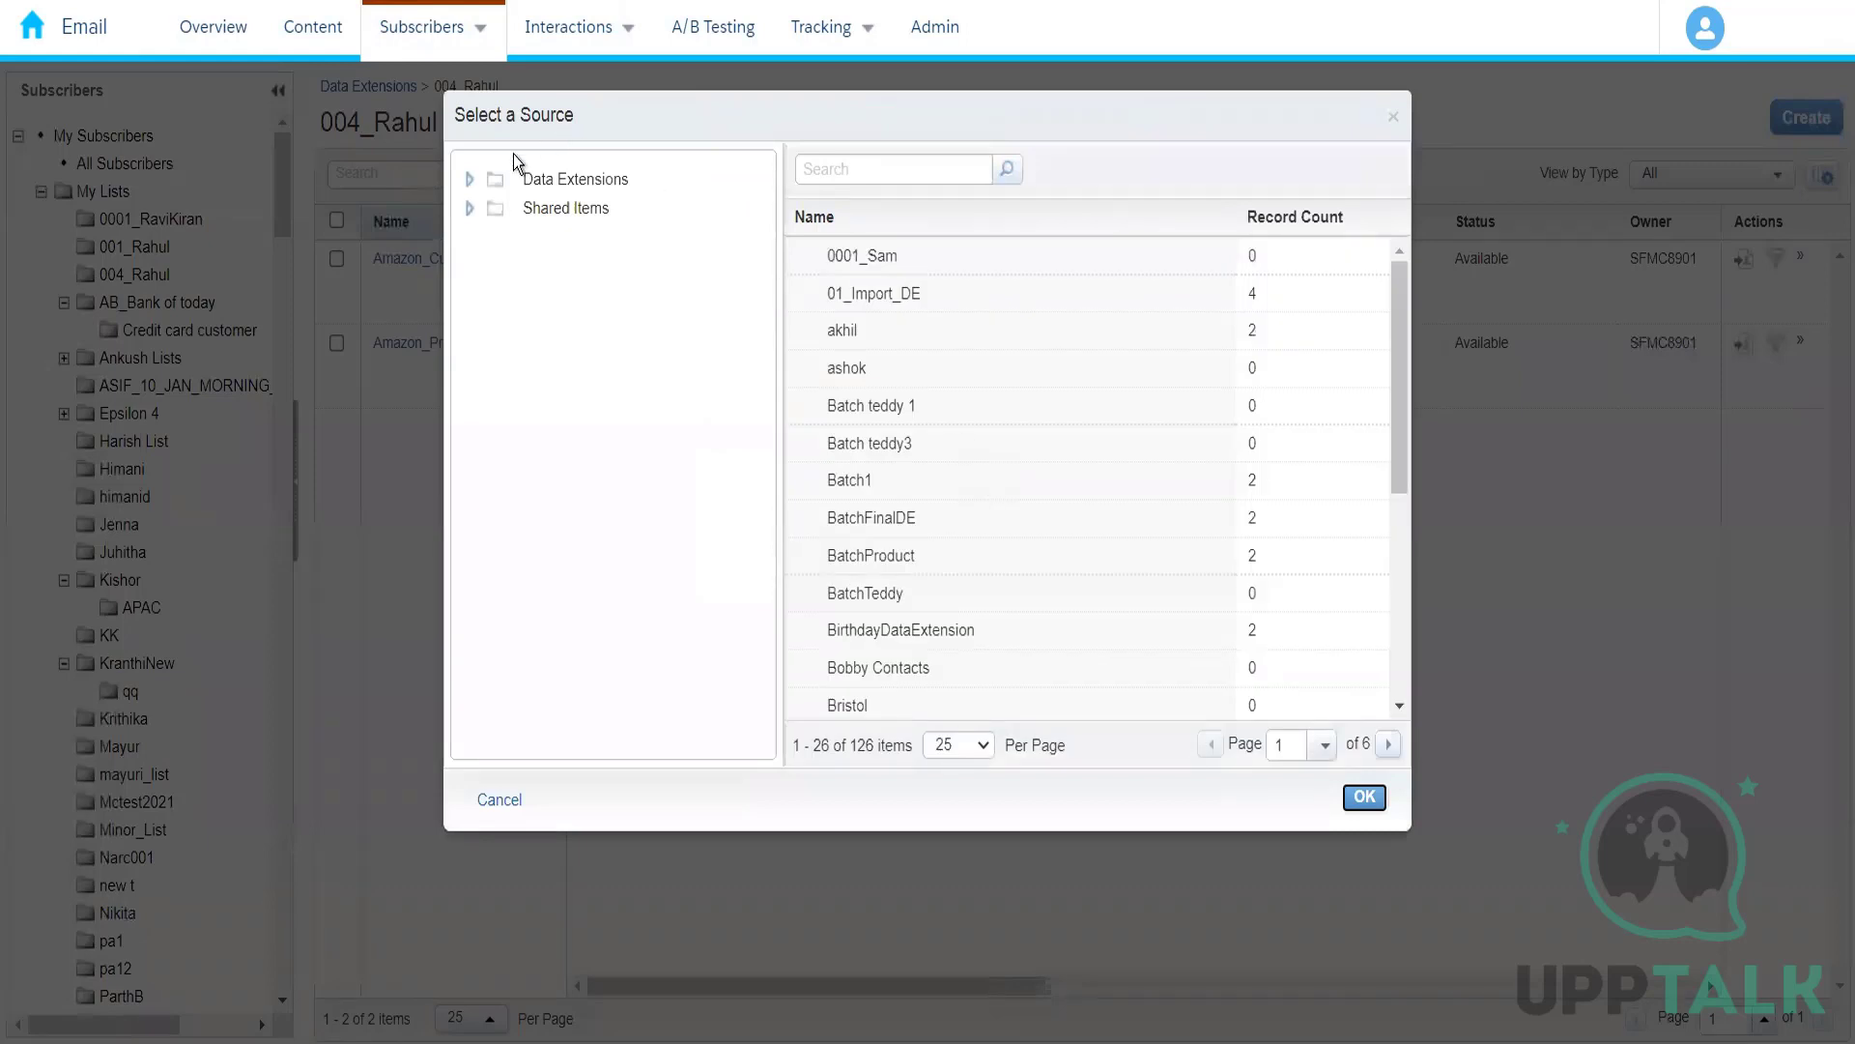
pyautogui.click(471, 181)
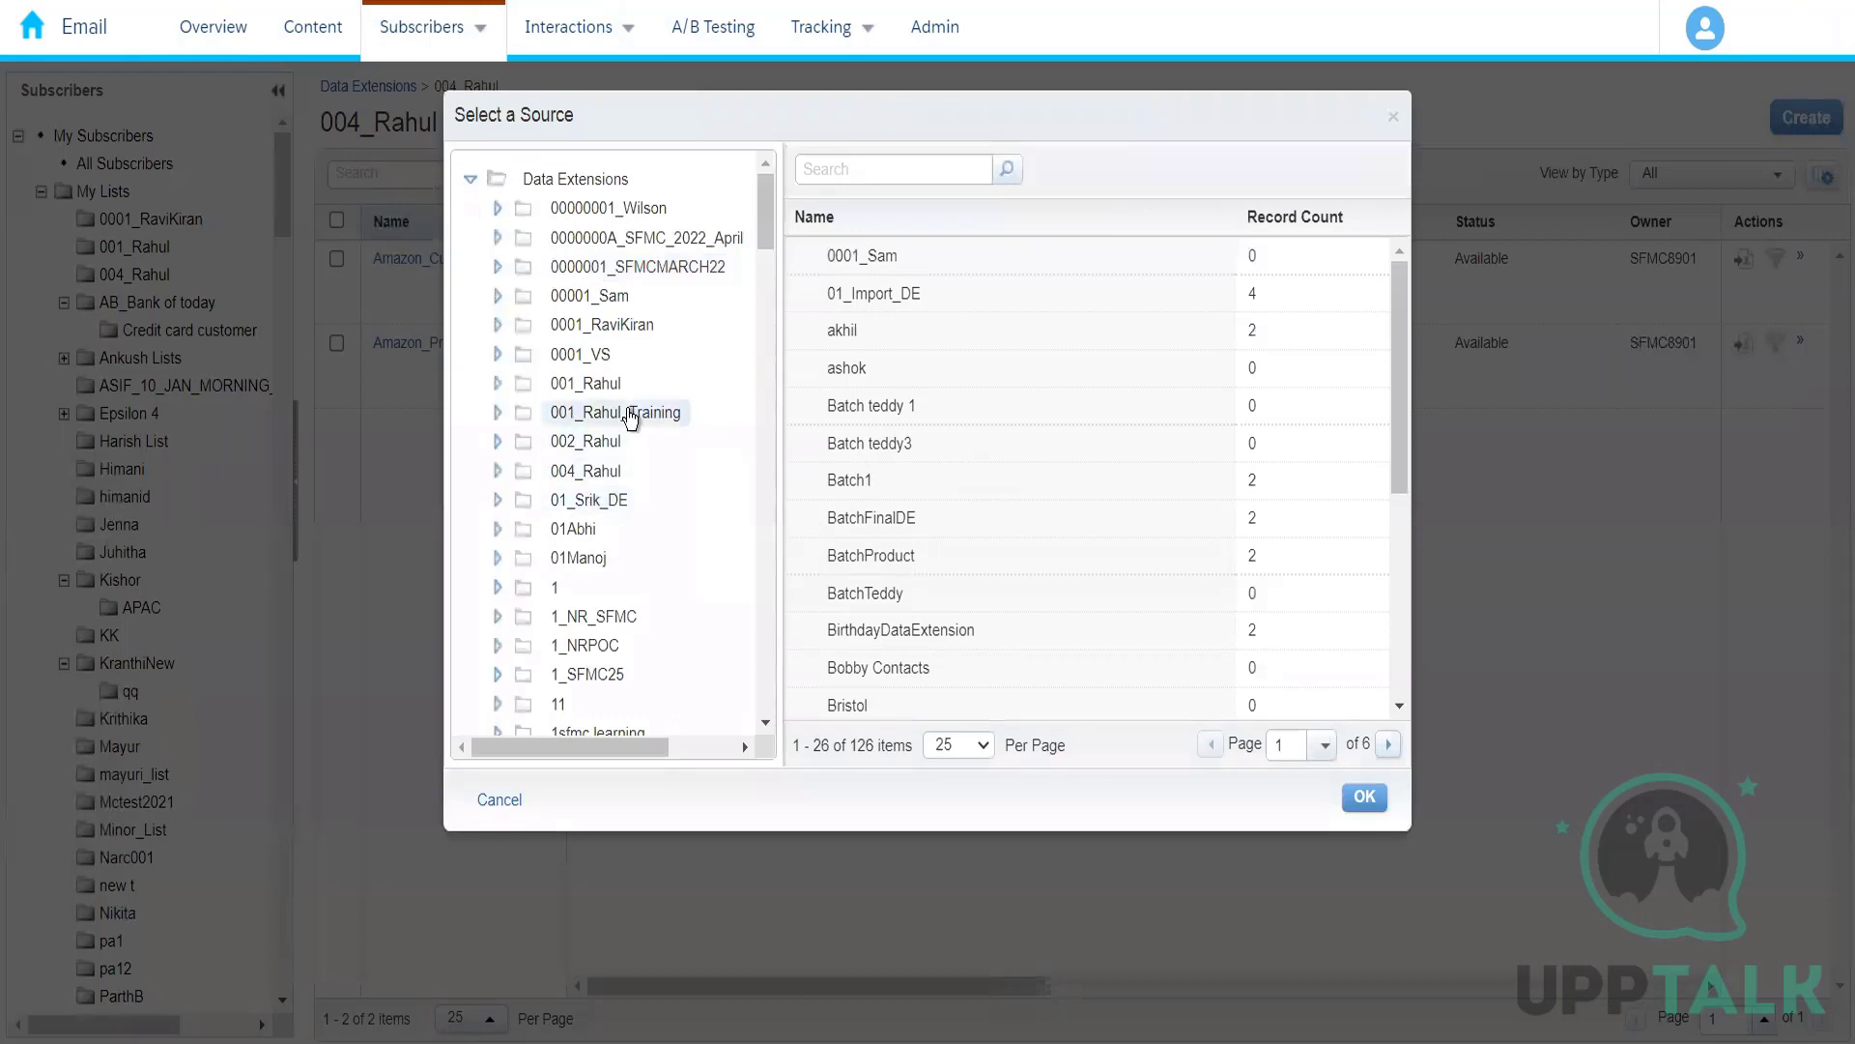
pyautogui.click(601, 473)
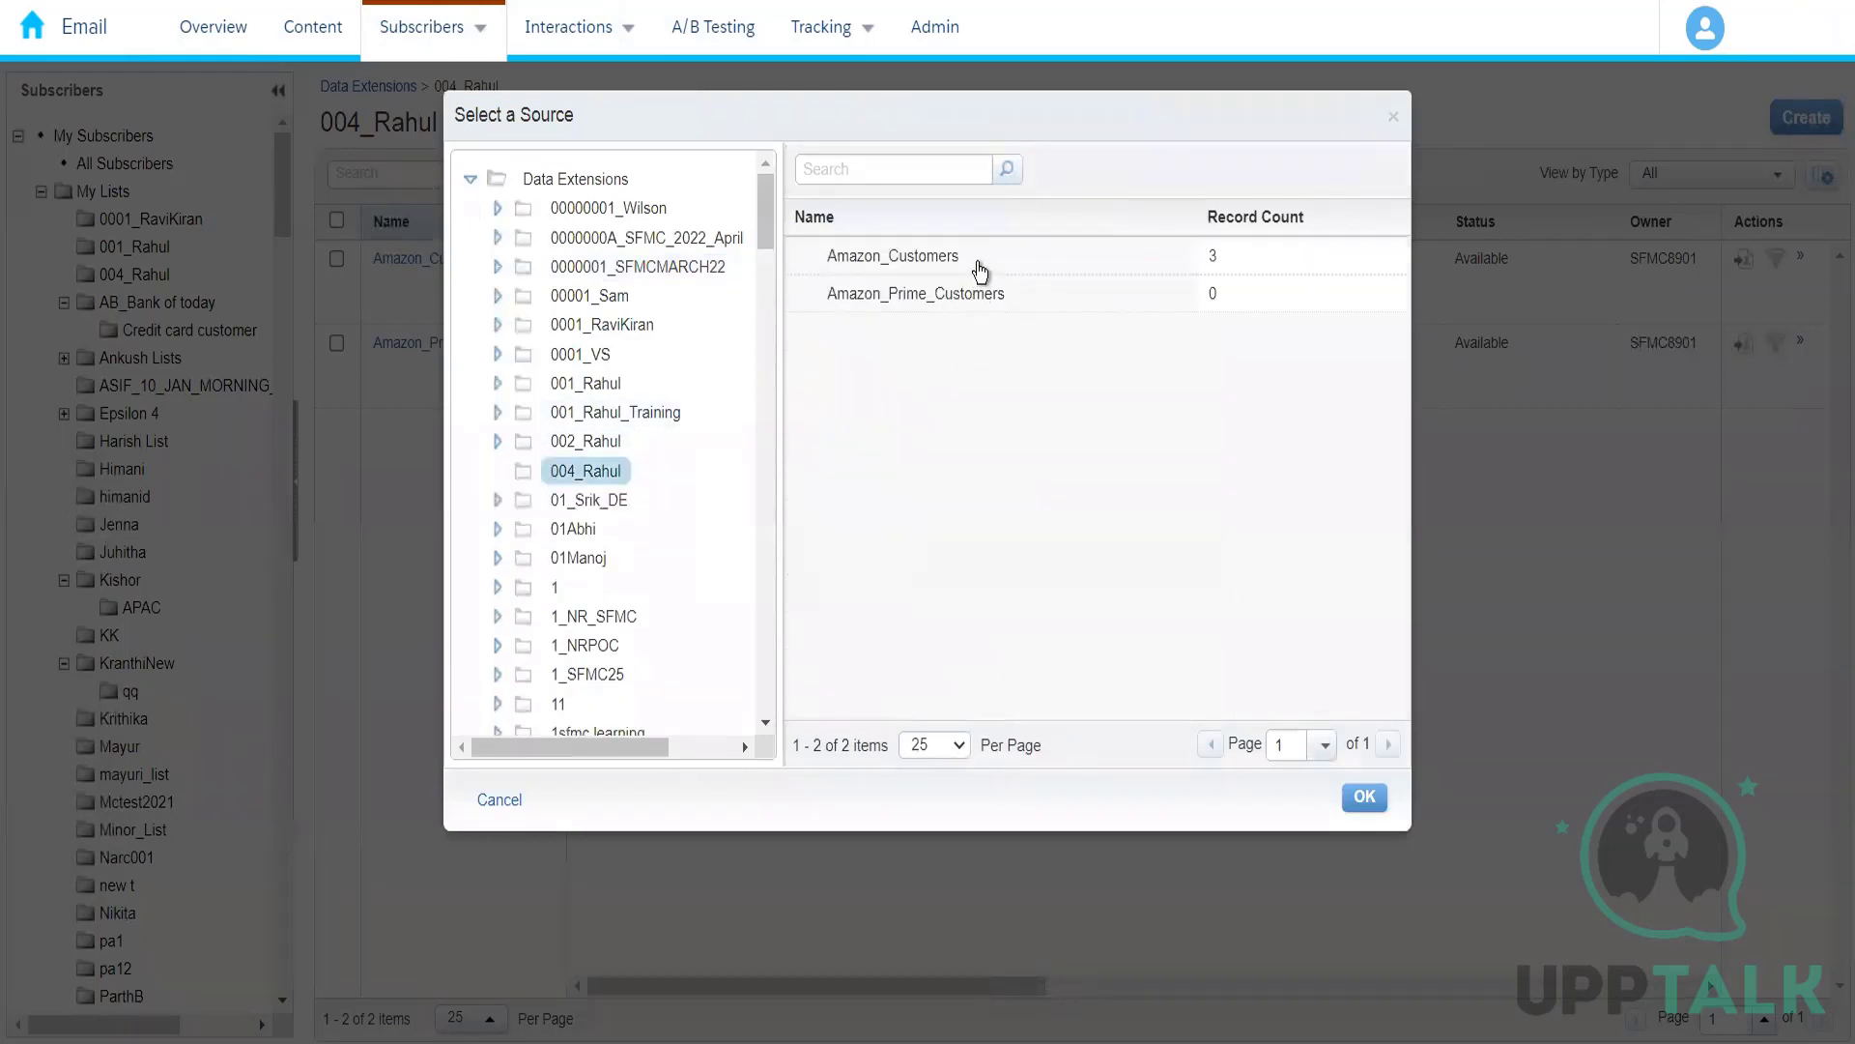
pyautogui.click(979, 270)
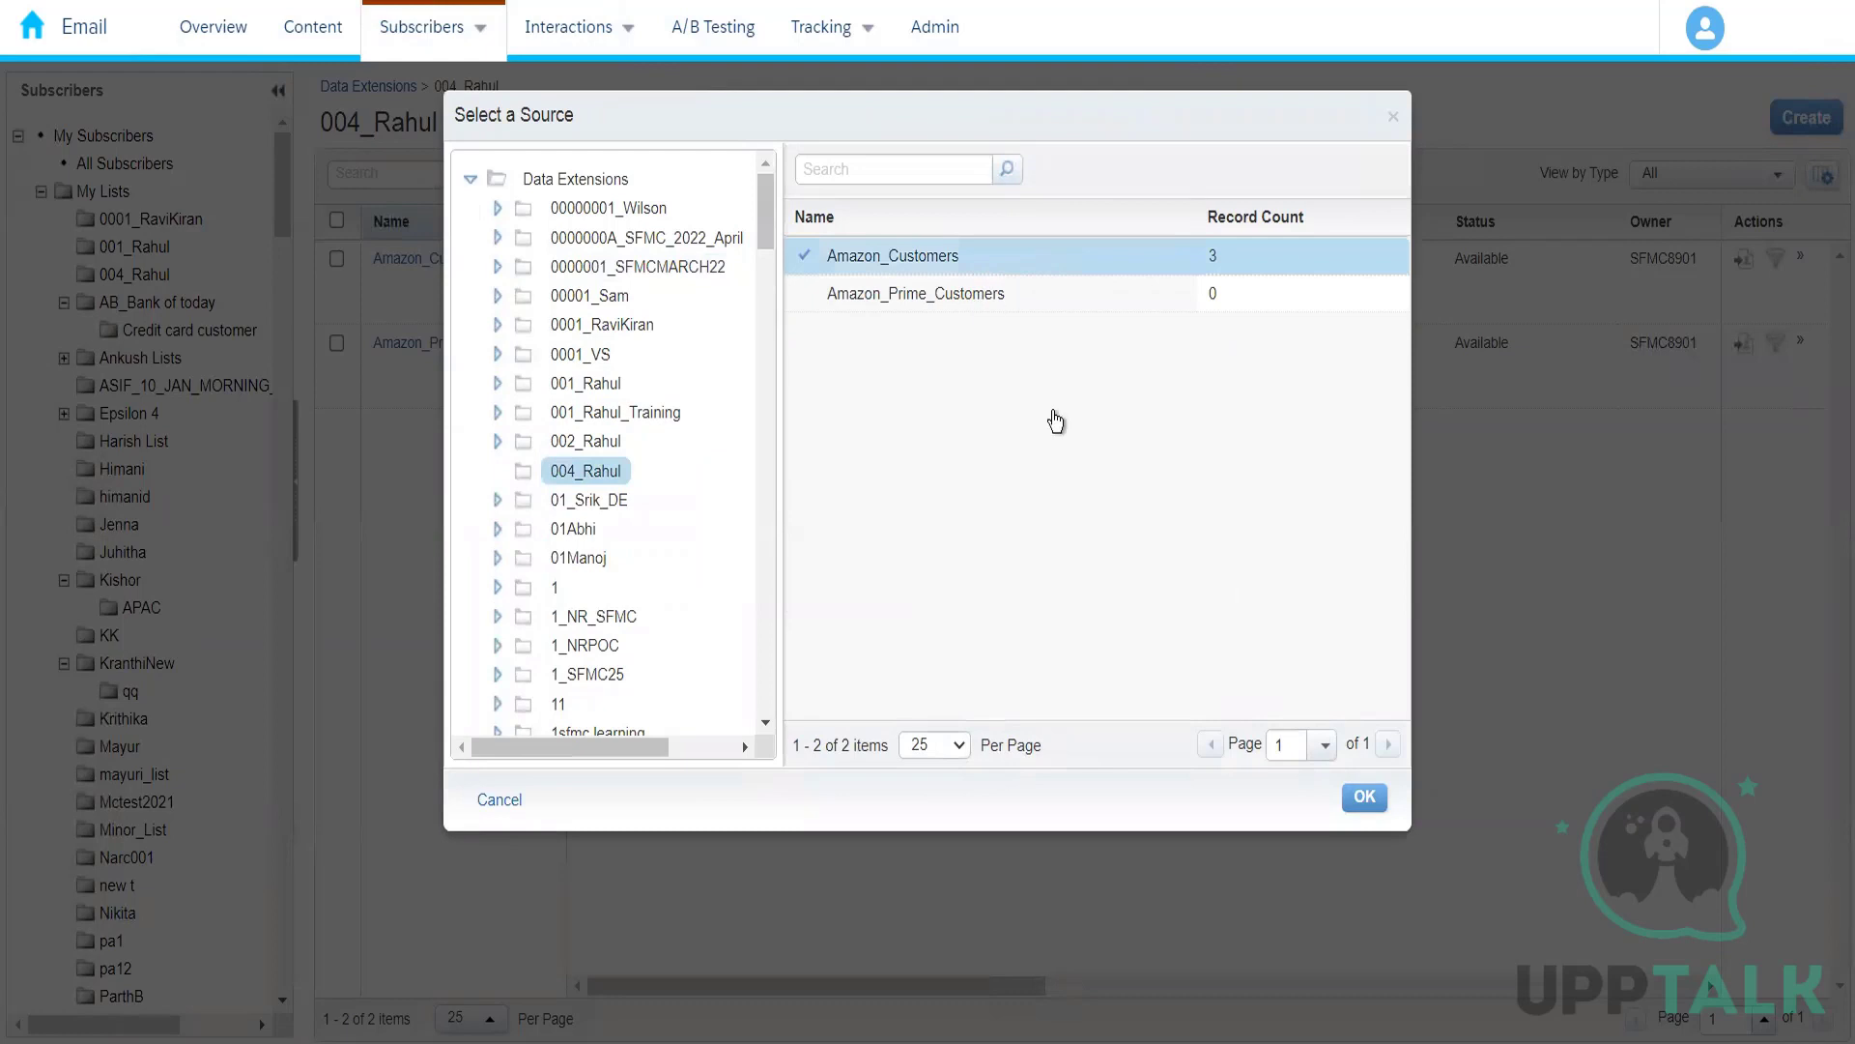
pyautogui.click(1364, 802)
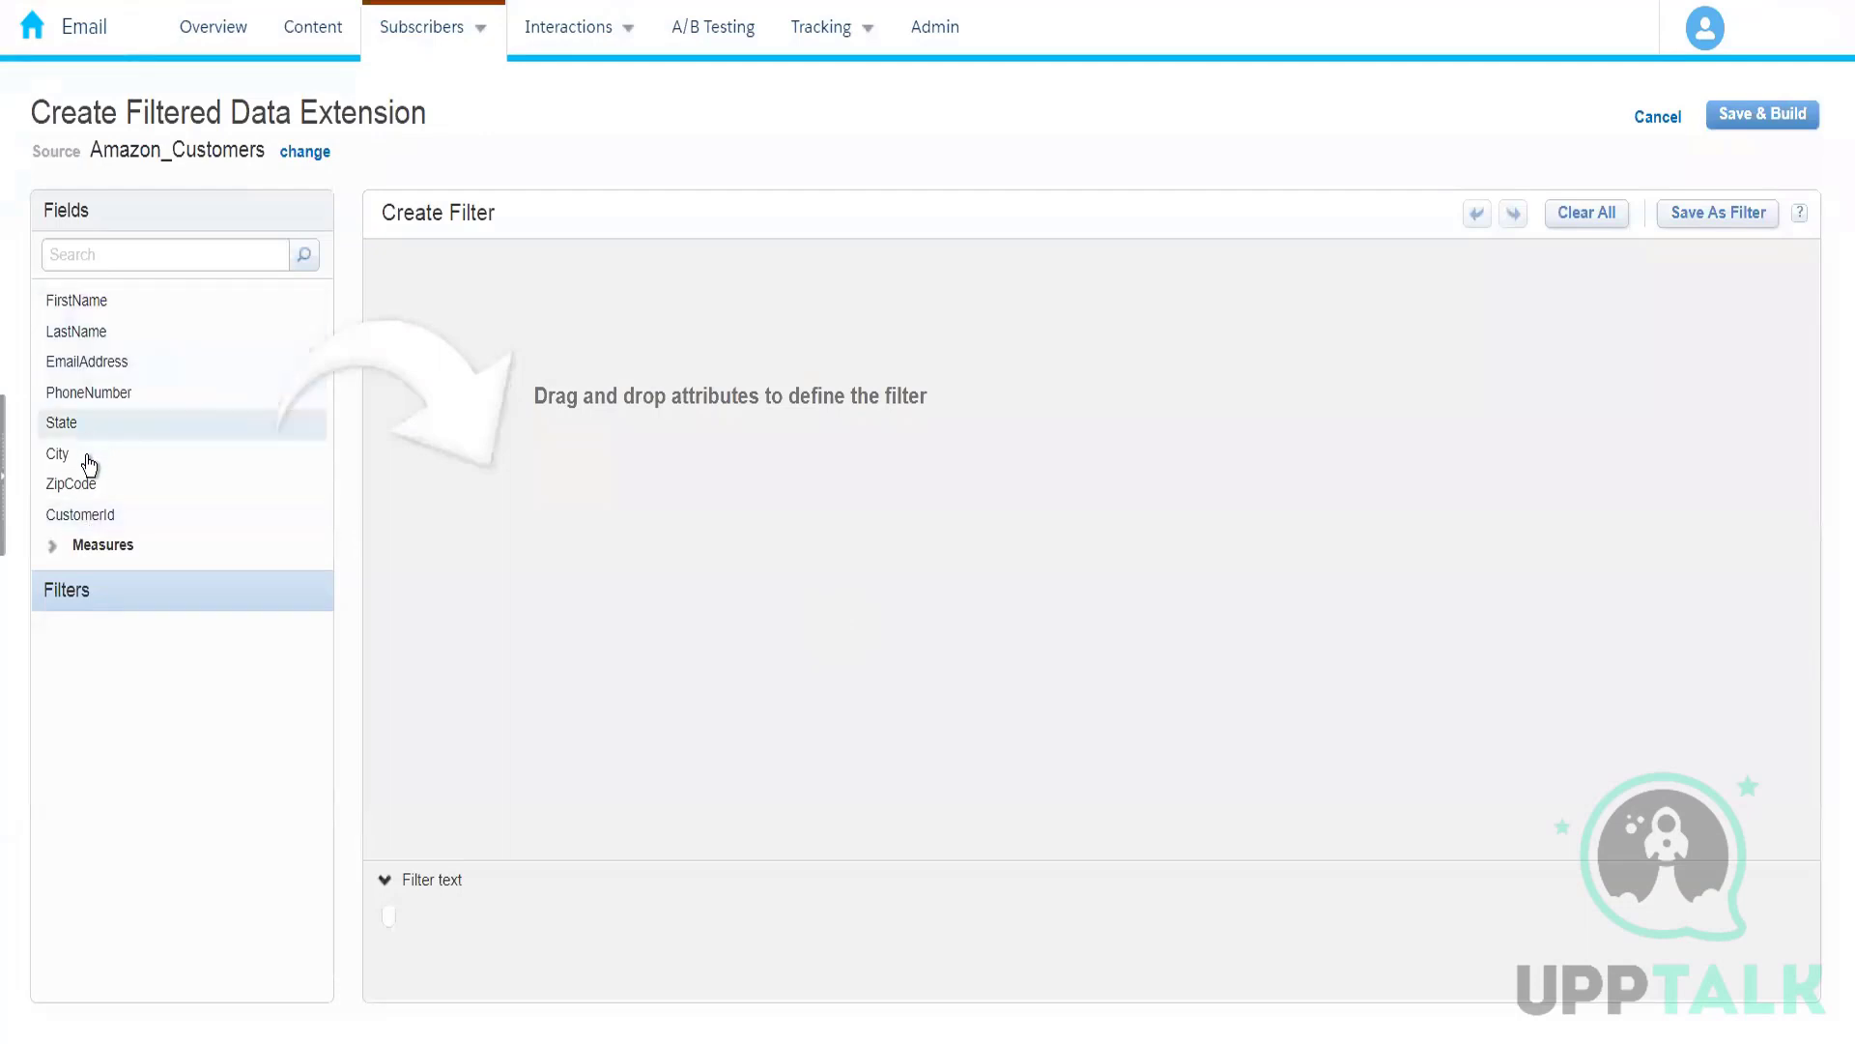
# Step: Add a filter condition requiring City is equal to Hyderabad
pyautogui.moveTo(89, 466); pyautogui.dragTo(764, 269)
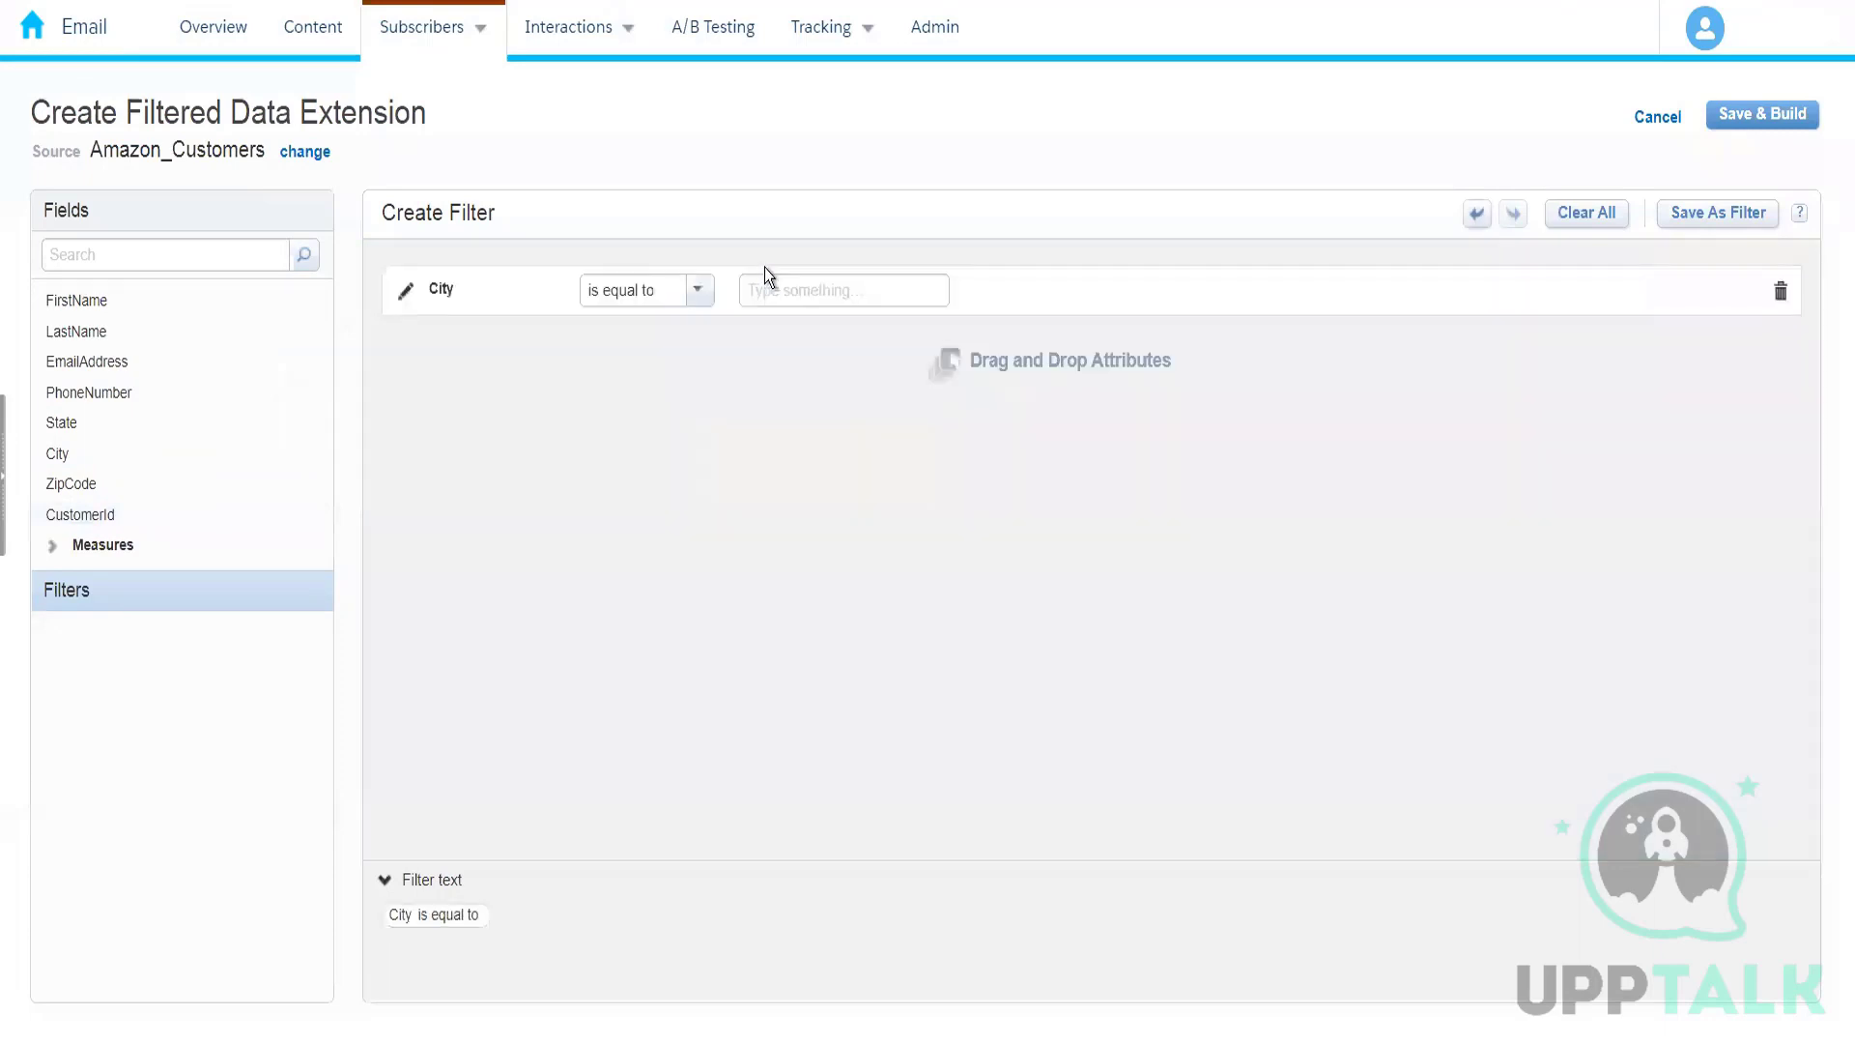
pyautogui.click(784, 291)
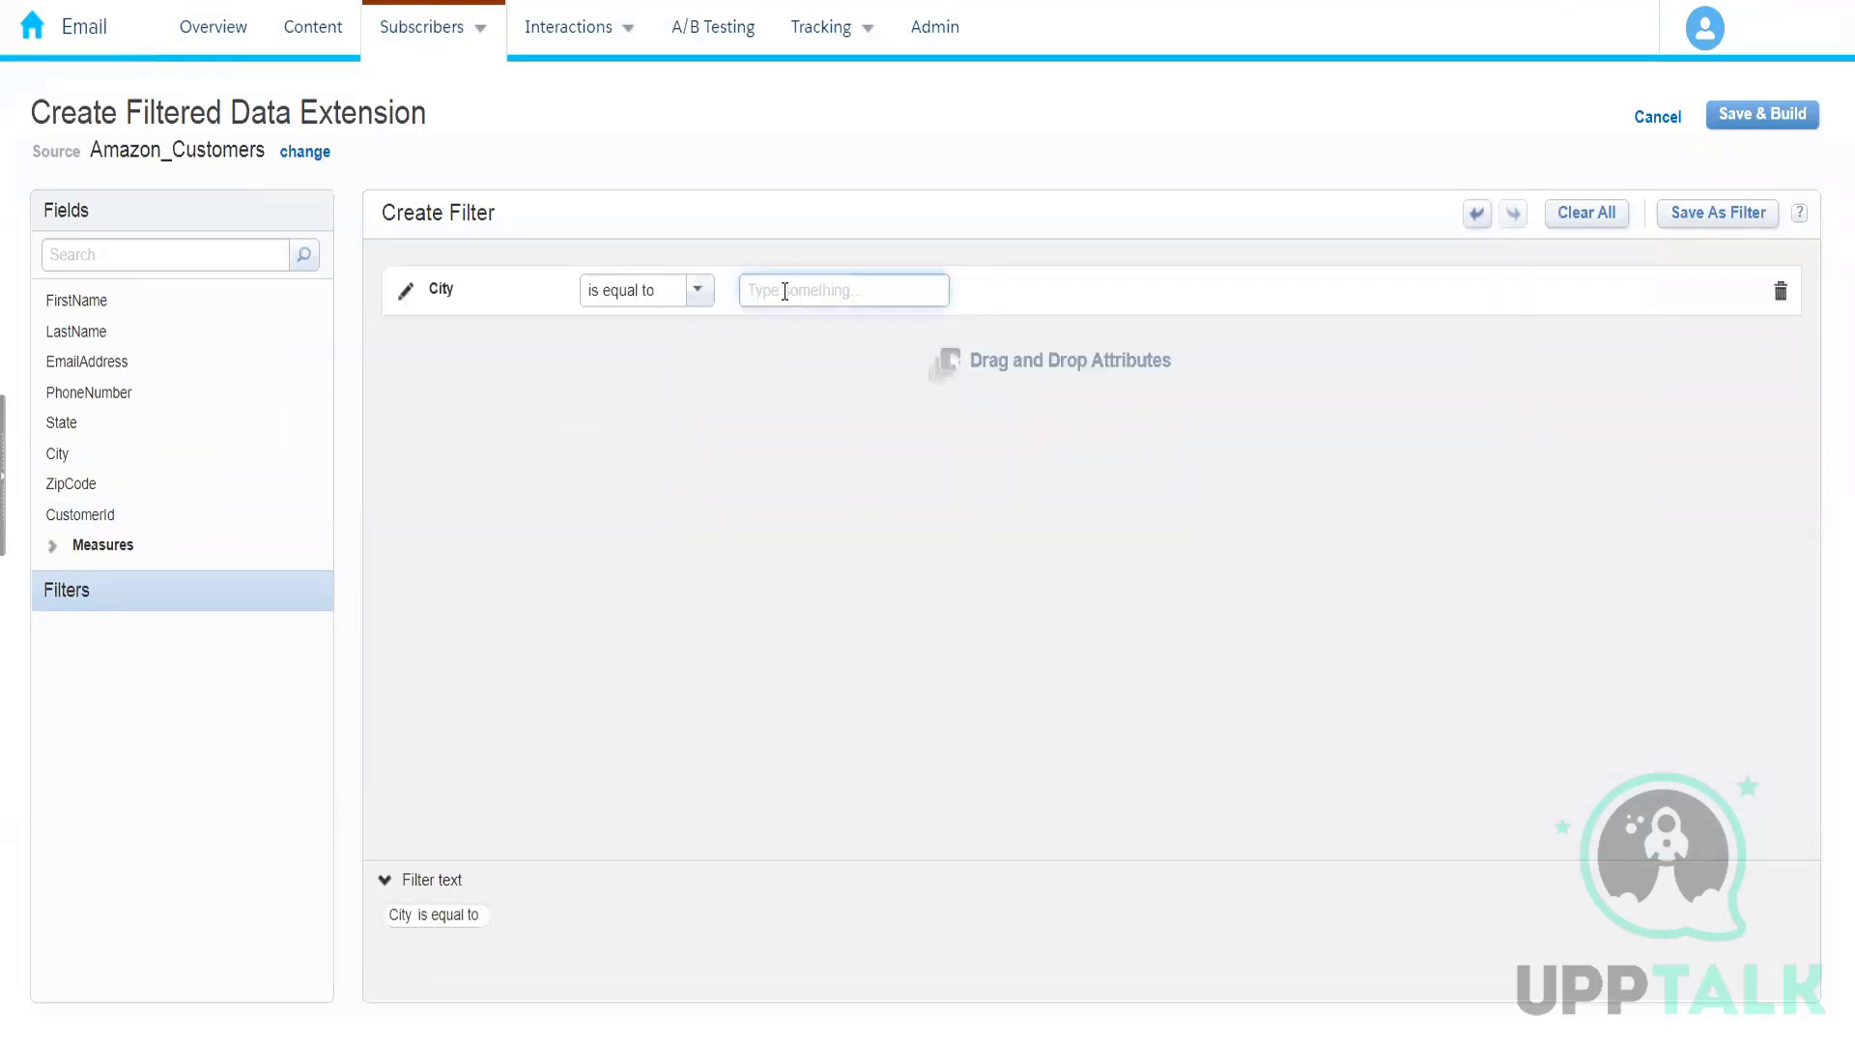
pyautogui.write('Hyderabad')
pyautogui.click(837, 502)
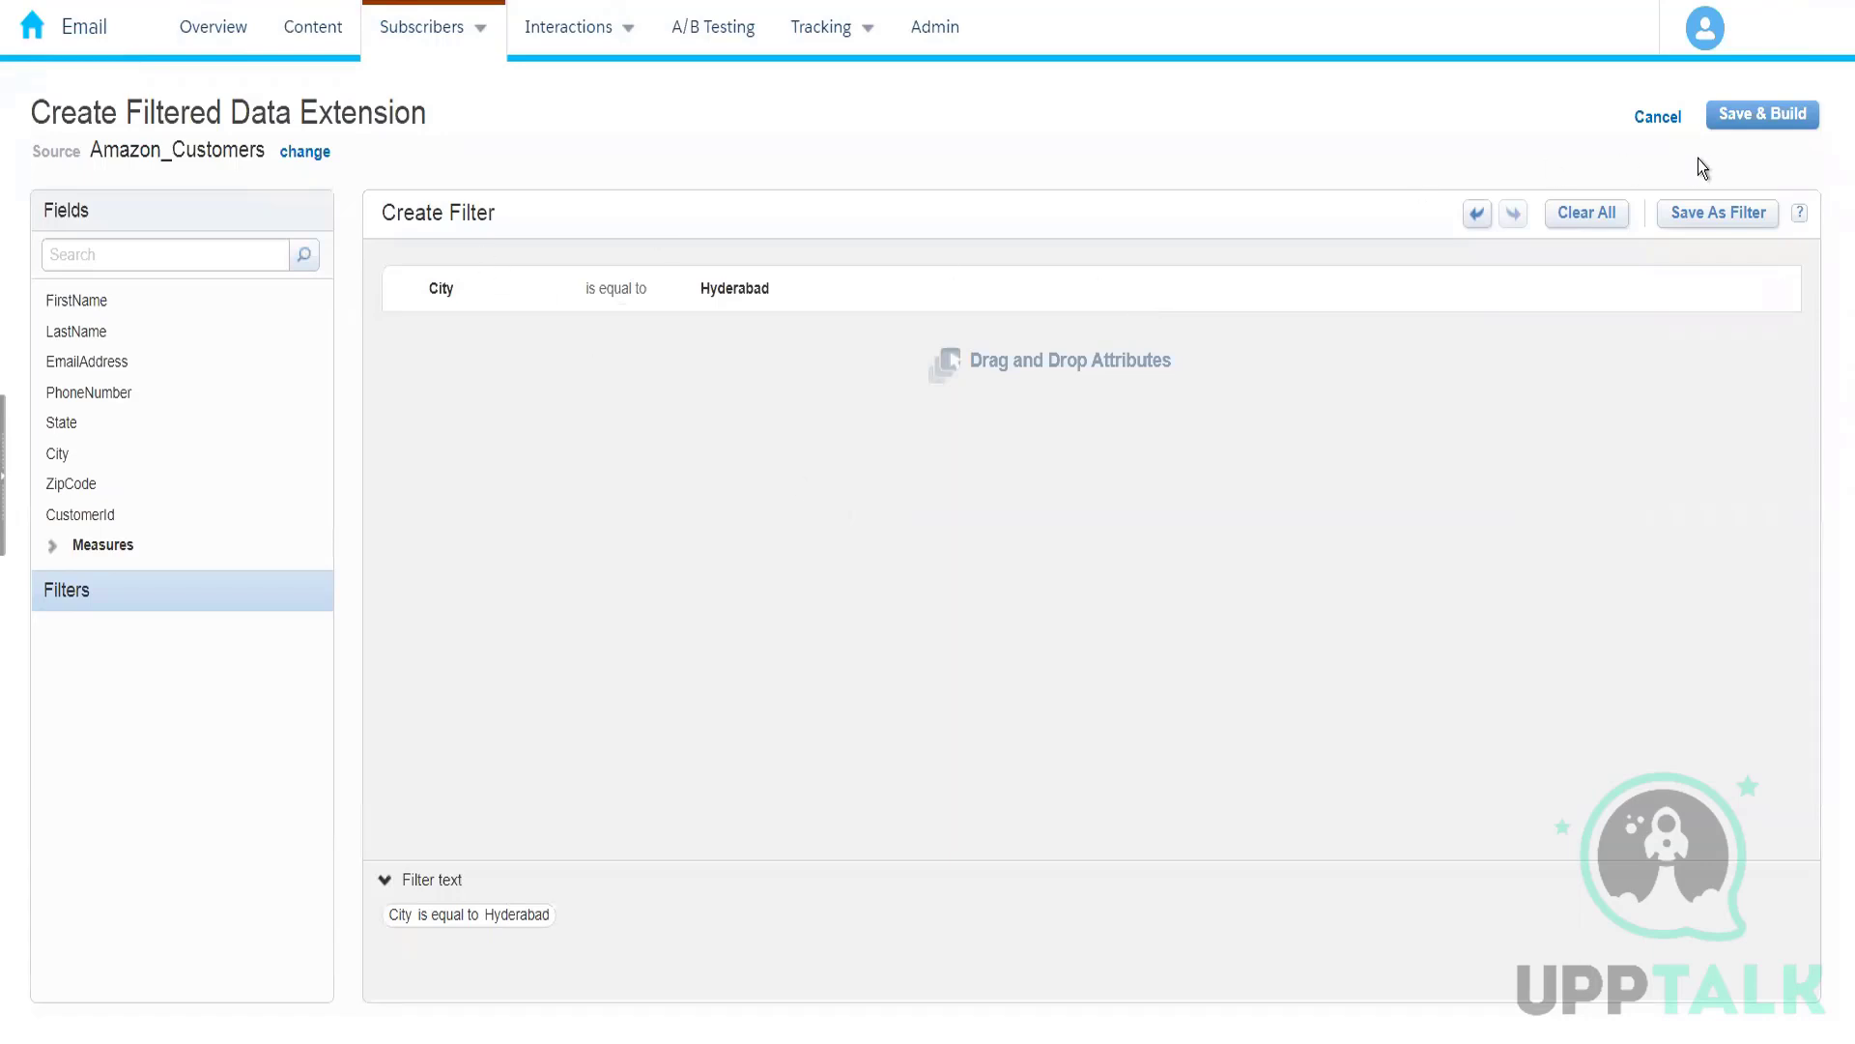
# Step: Save and build the filtered data extension under the name Amazon Hyderabad Customers
pyautogui.click(1751, 124)
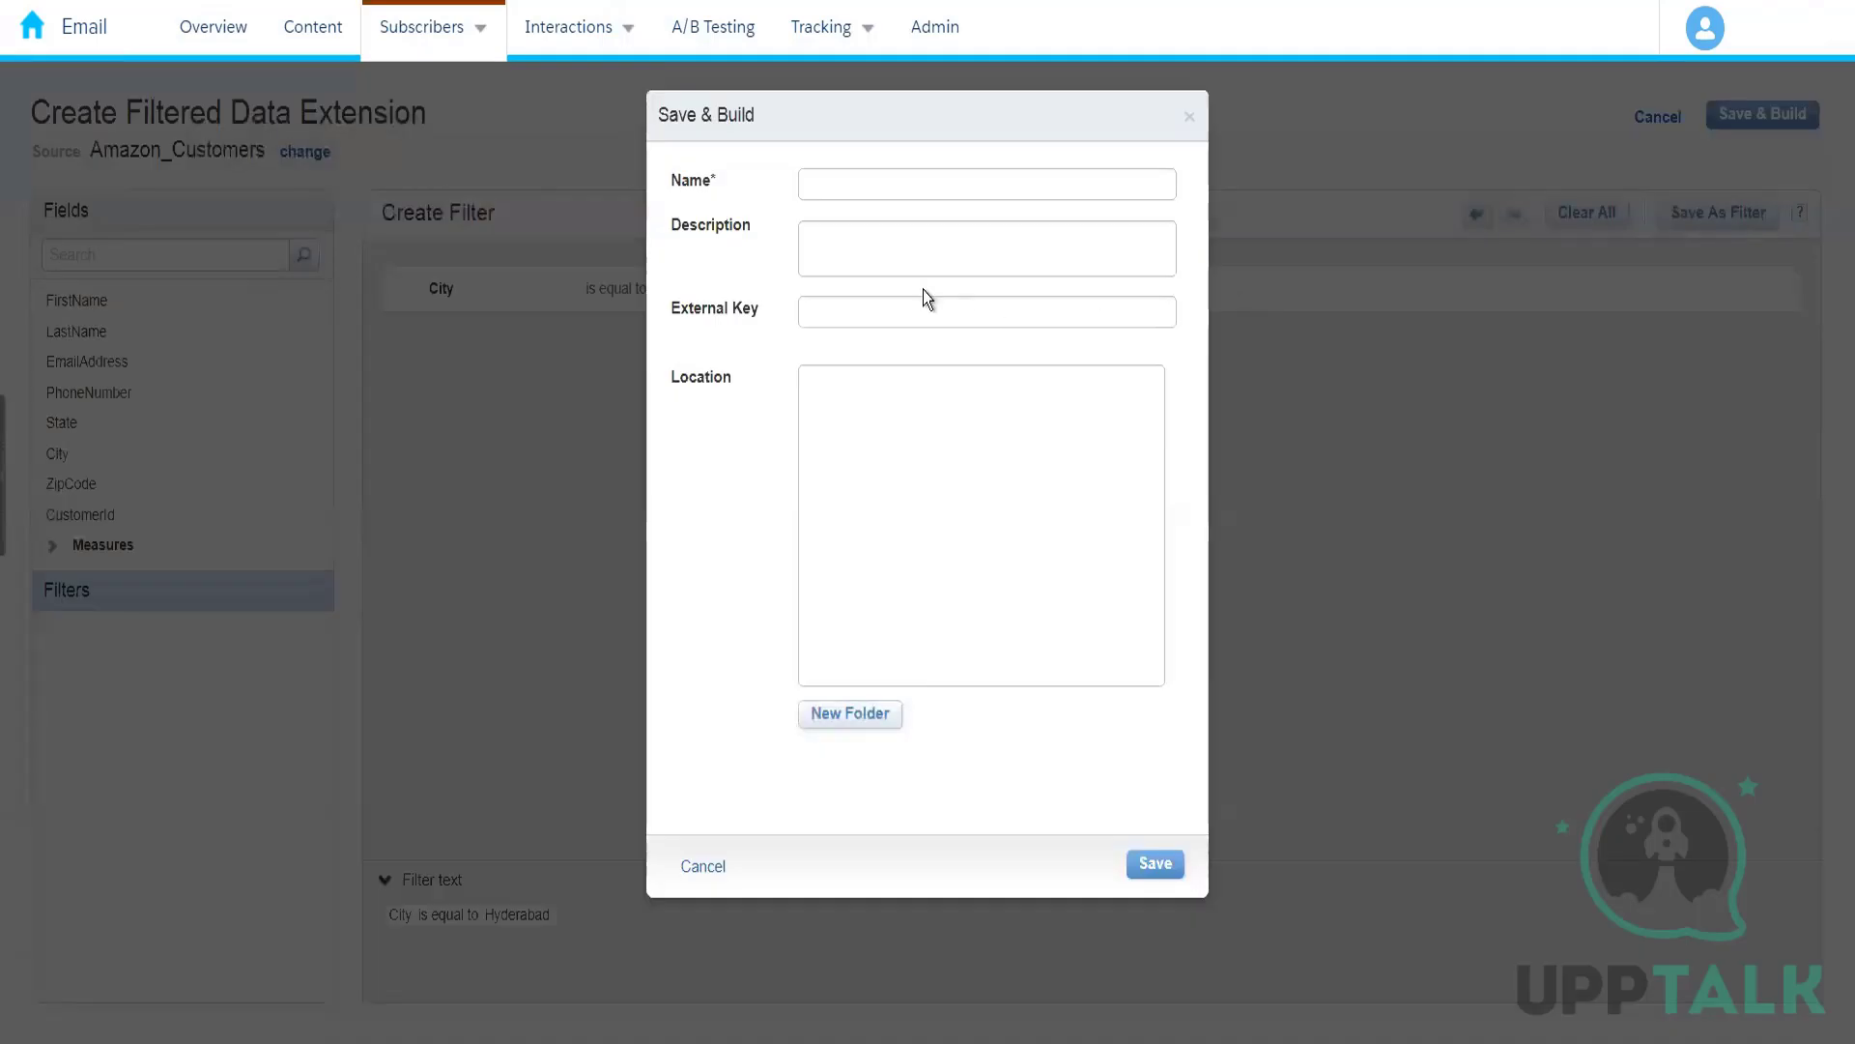
pyautogui.click(846, 185)
pyautogui.write('A')
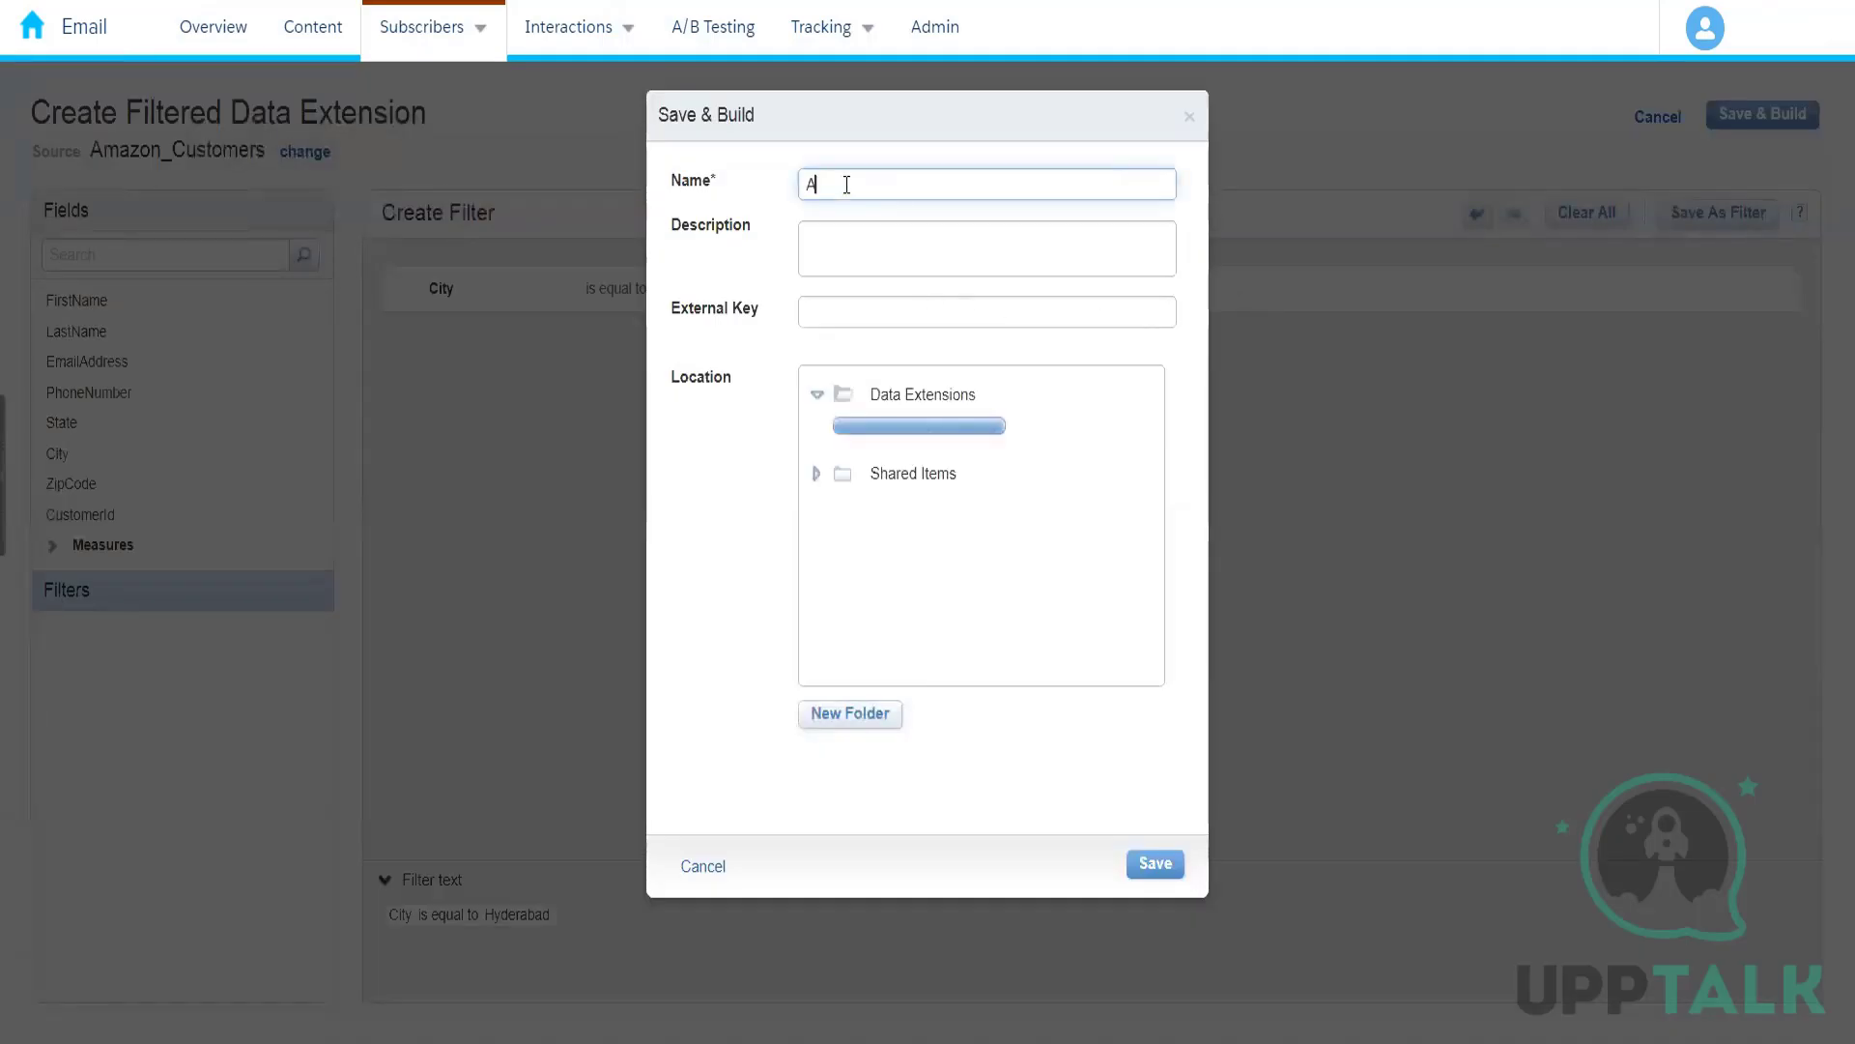
pyautogui.write('mazon Hy')
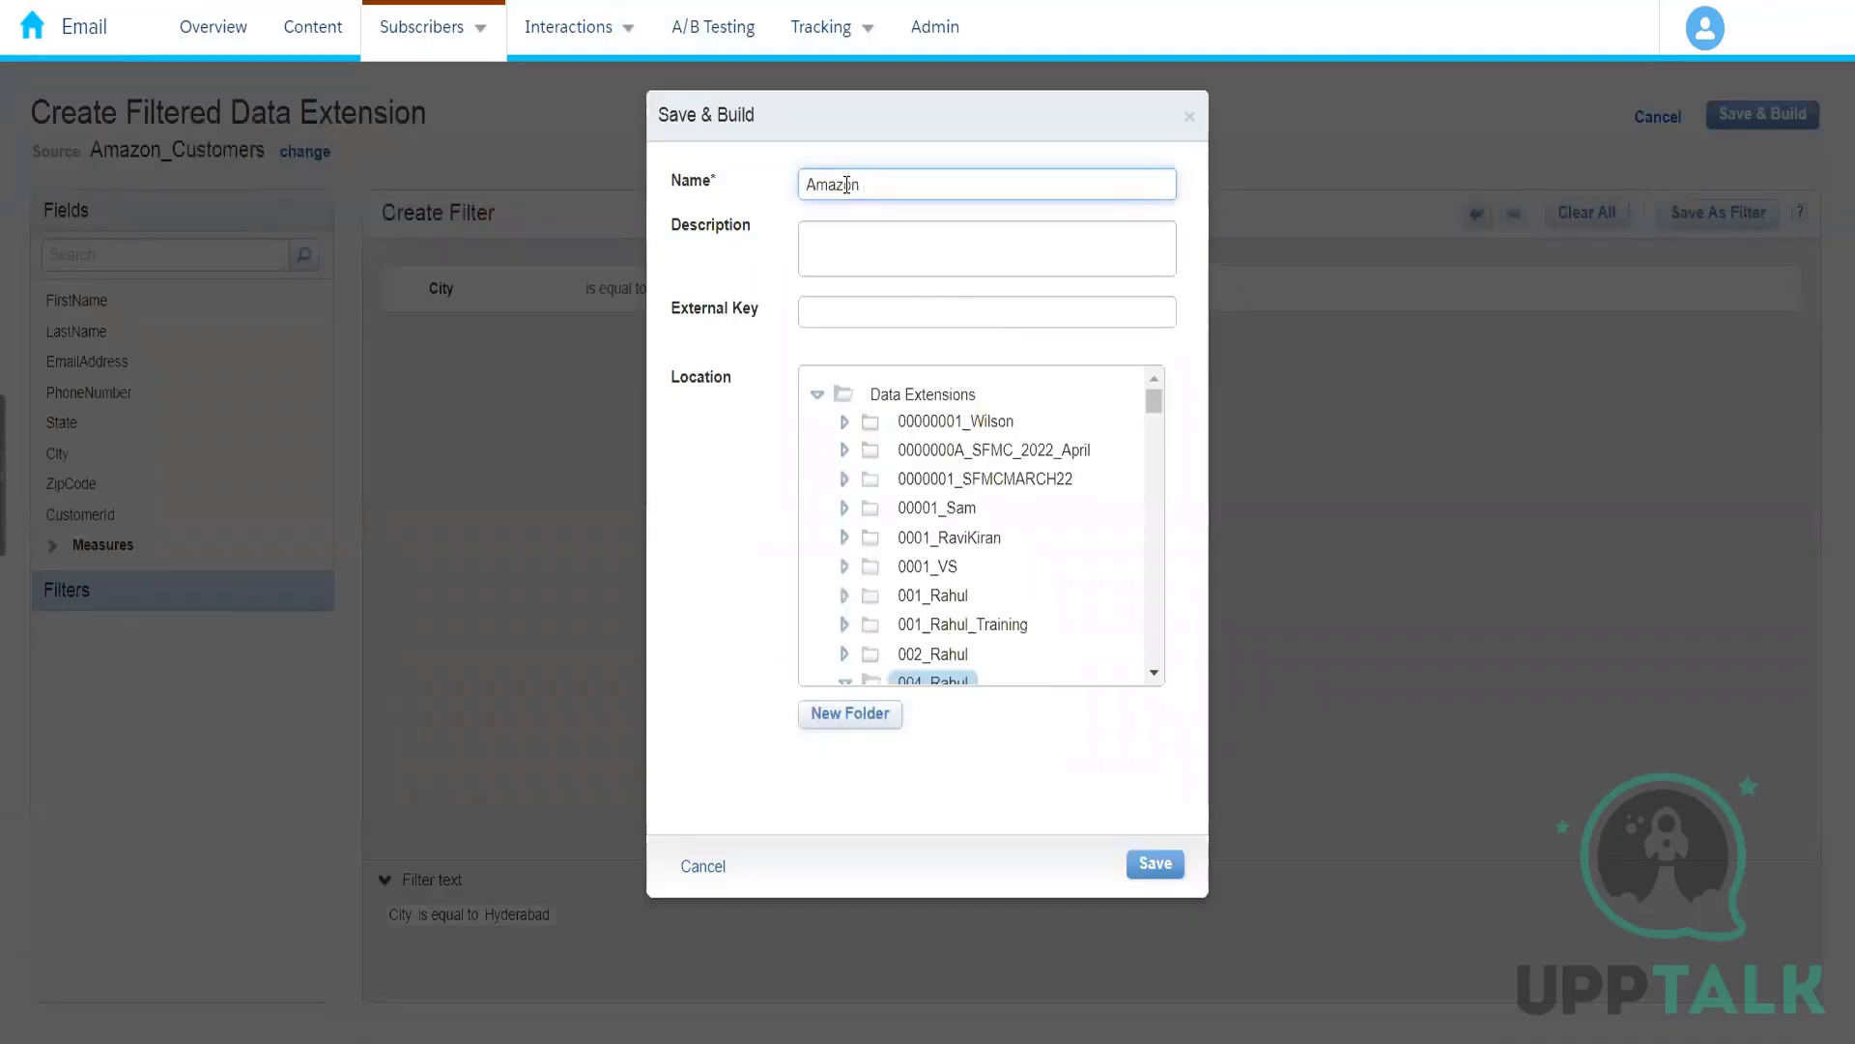
pyautogui.write('derbad')
pyautogui.press('BackSpace')
pyautogui.press('BackSpace')
pyautogui.press('BackSpace')
pyautogui.press('BackSpace')
pyautogui.write('abad Customers')
pyautogui.click(1154, 863)
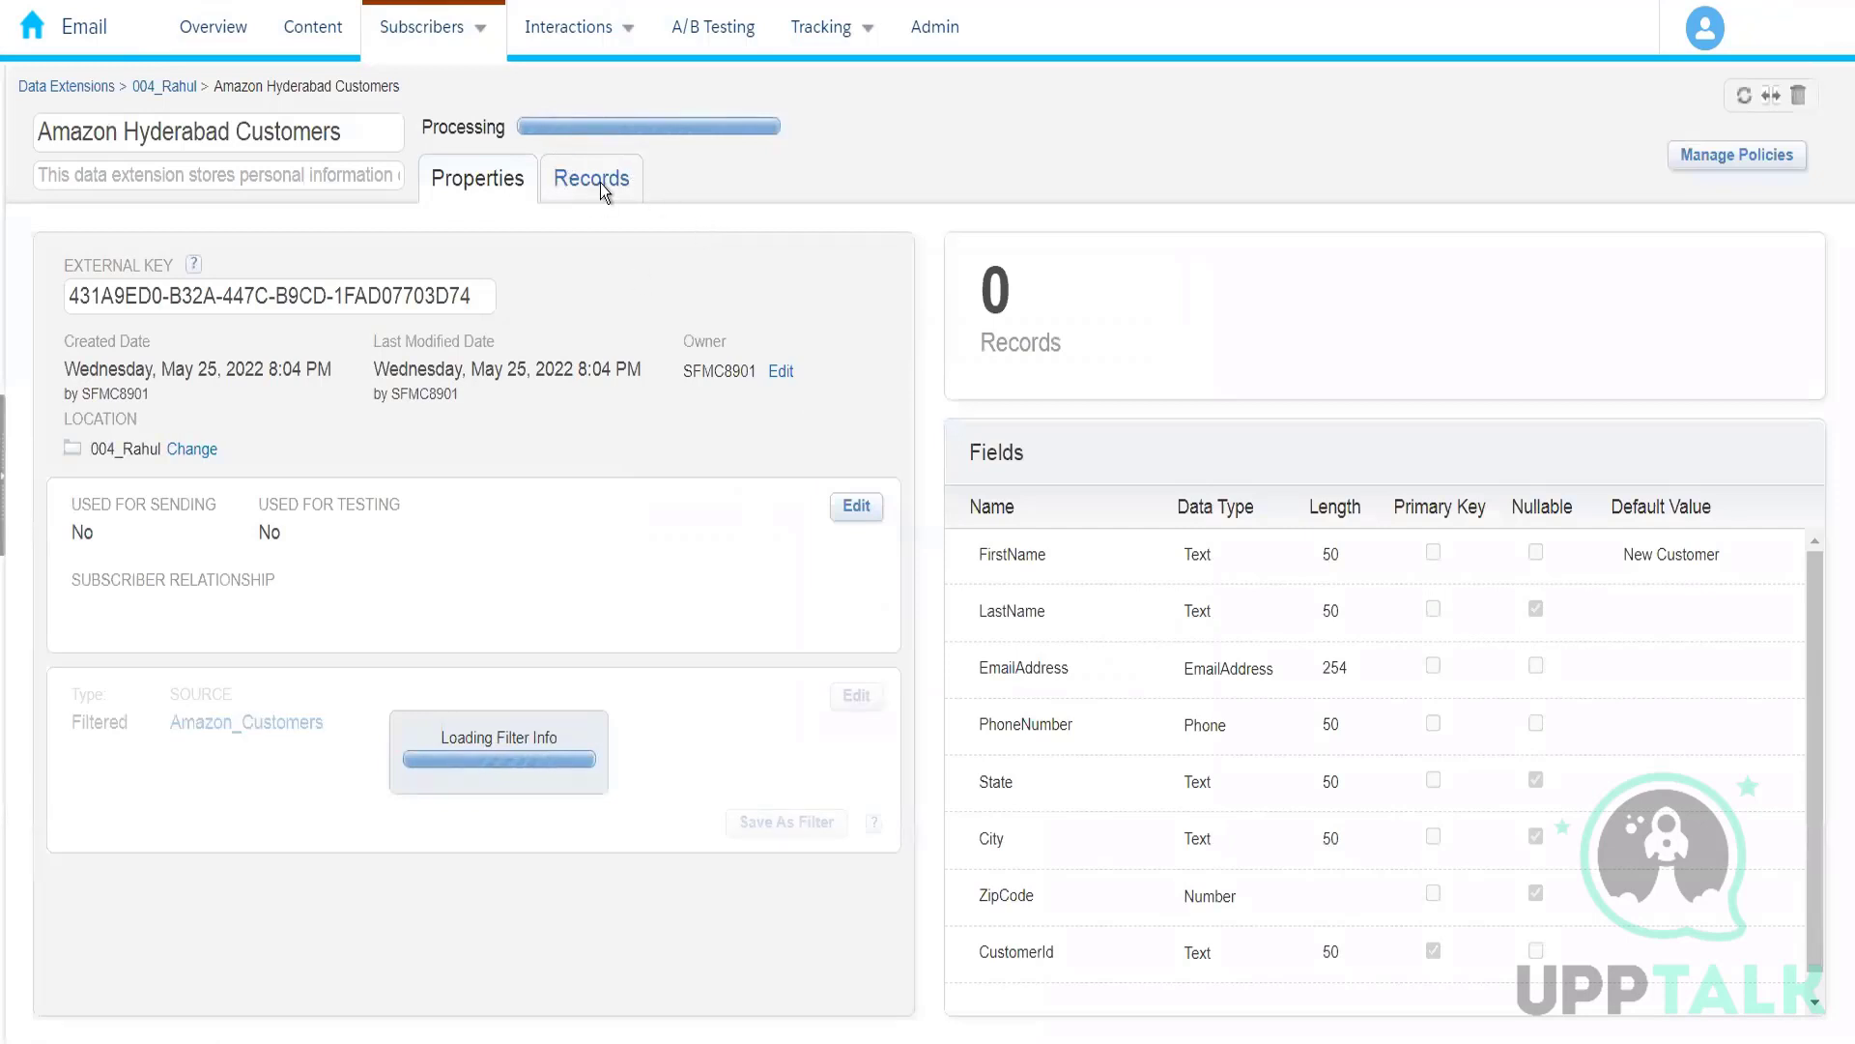
# Step: Return to the containing folder, look at the properties of Amazon_Prime_Customers and go back to the folder's list
pyautogui.click(165, 89)
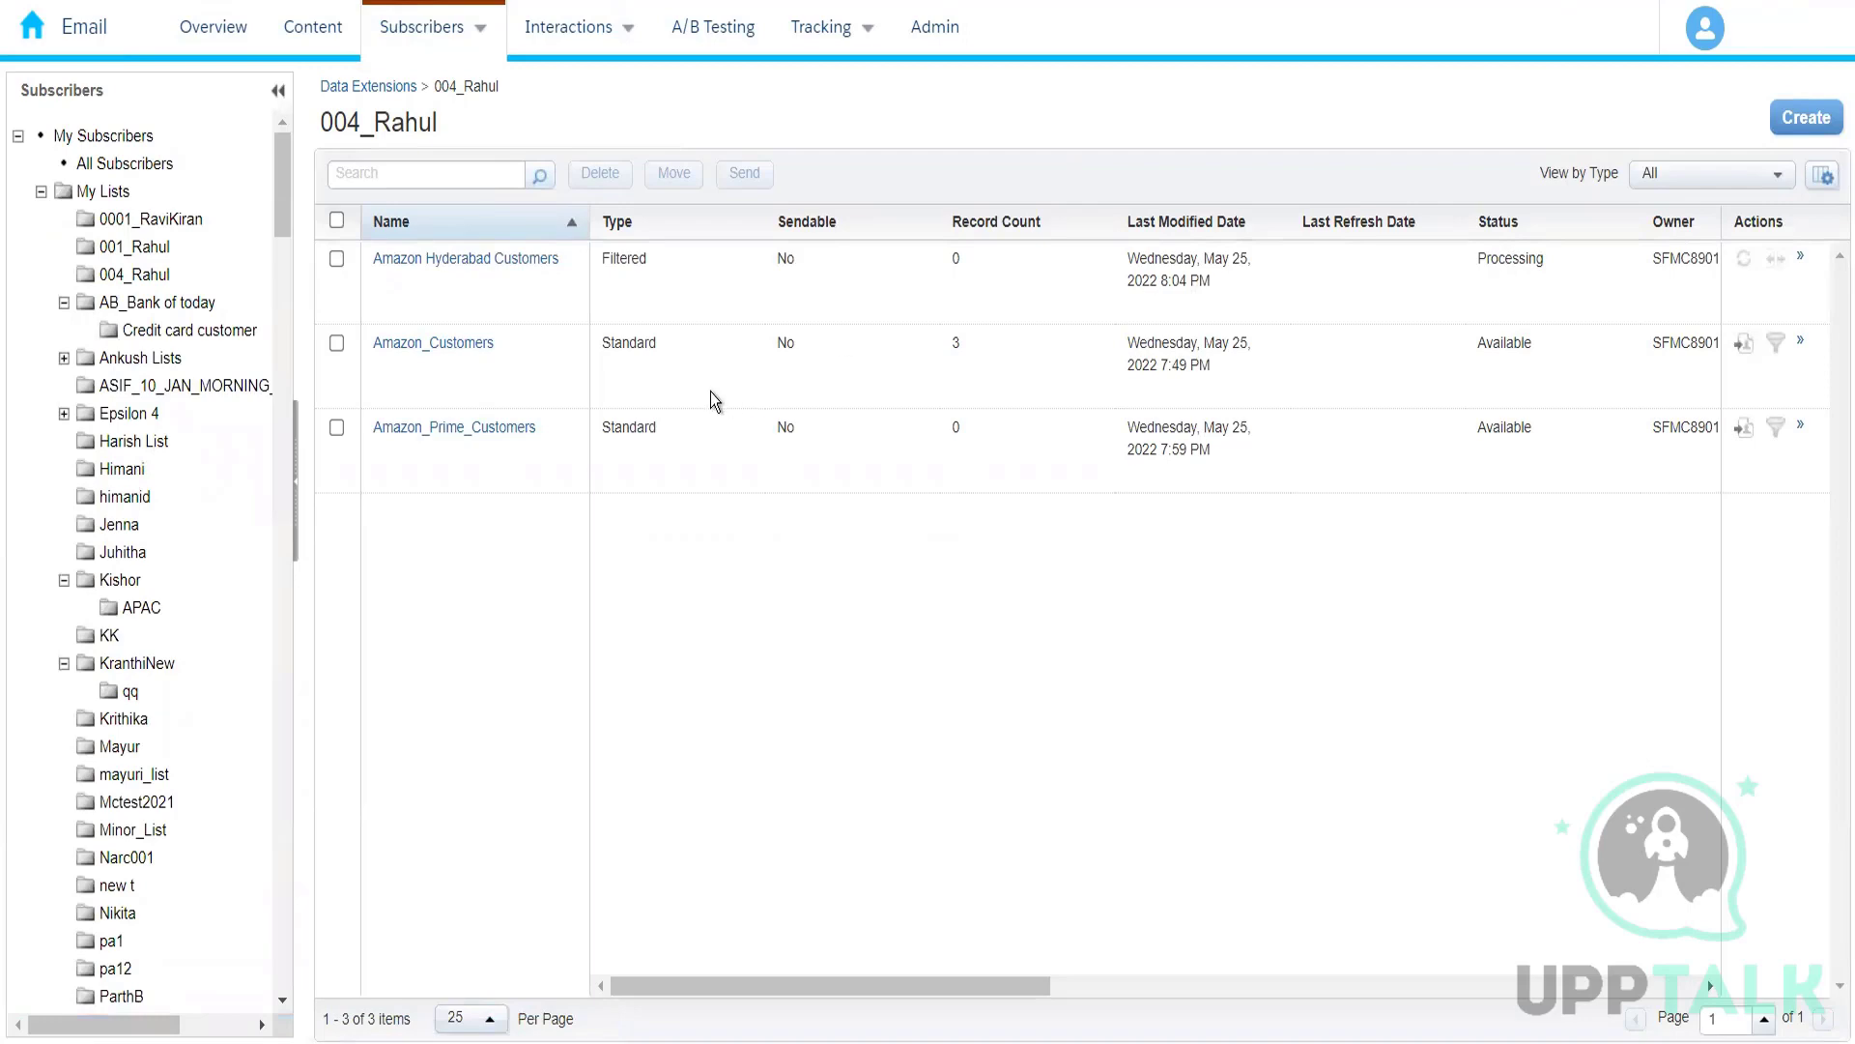
pyautogui.moveTo(287, 212); pyautogui.dragTo(287, 520)
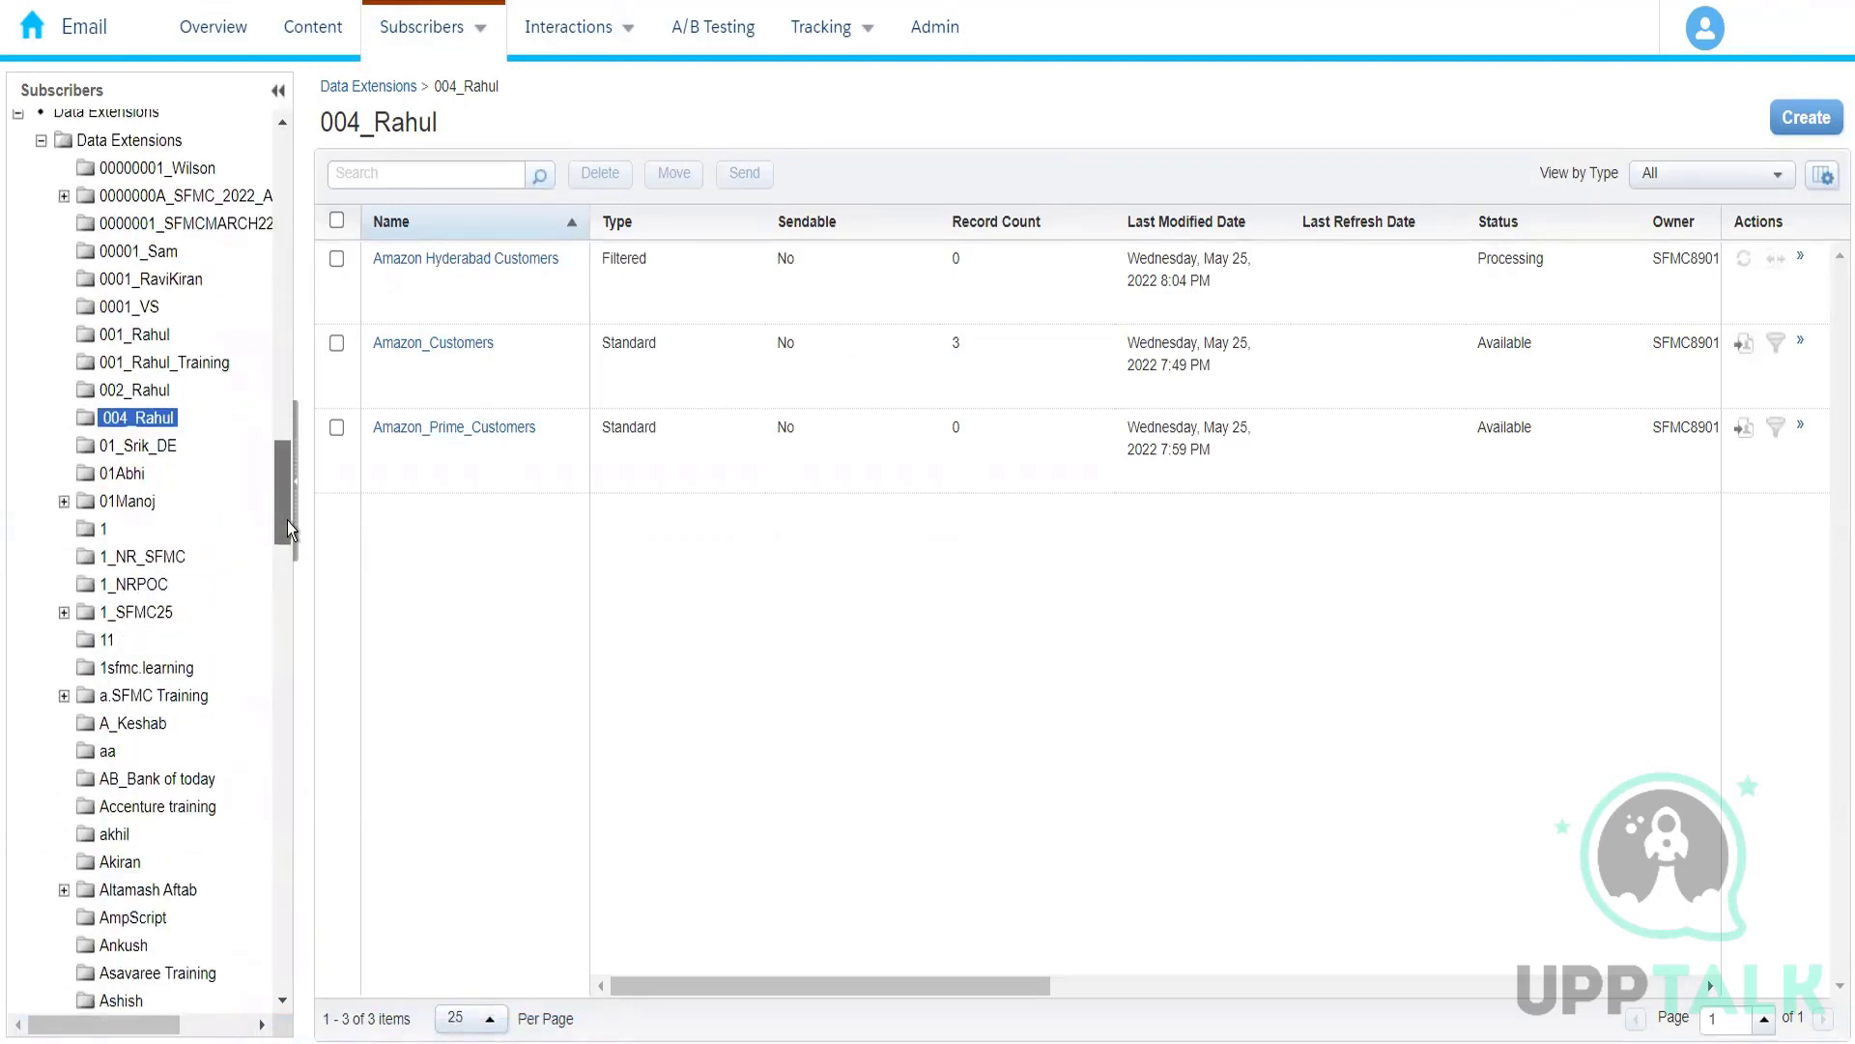
pyautogui.click(143, 419)
pyautogui.click(159, 419)
pyautogui.click(489, 428)
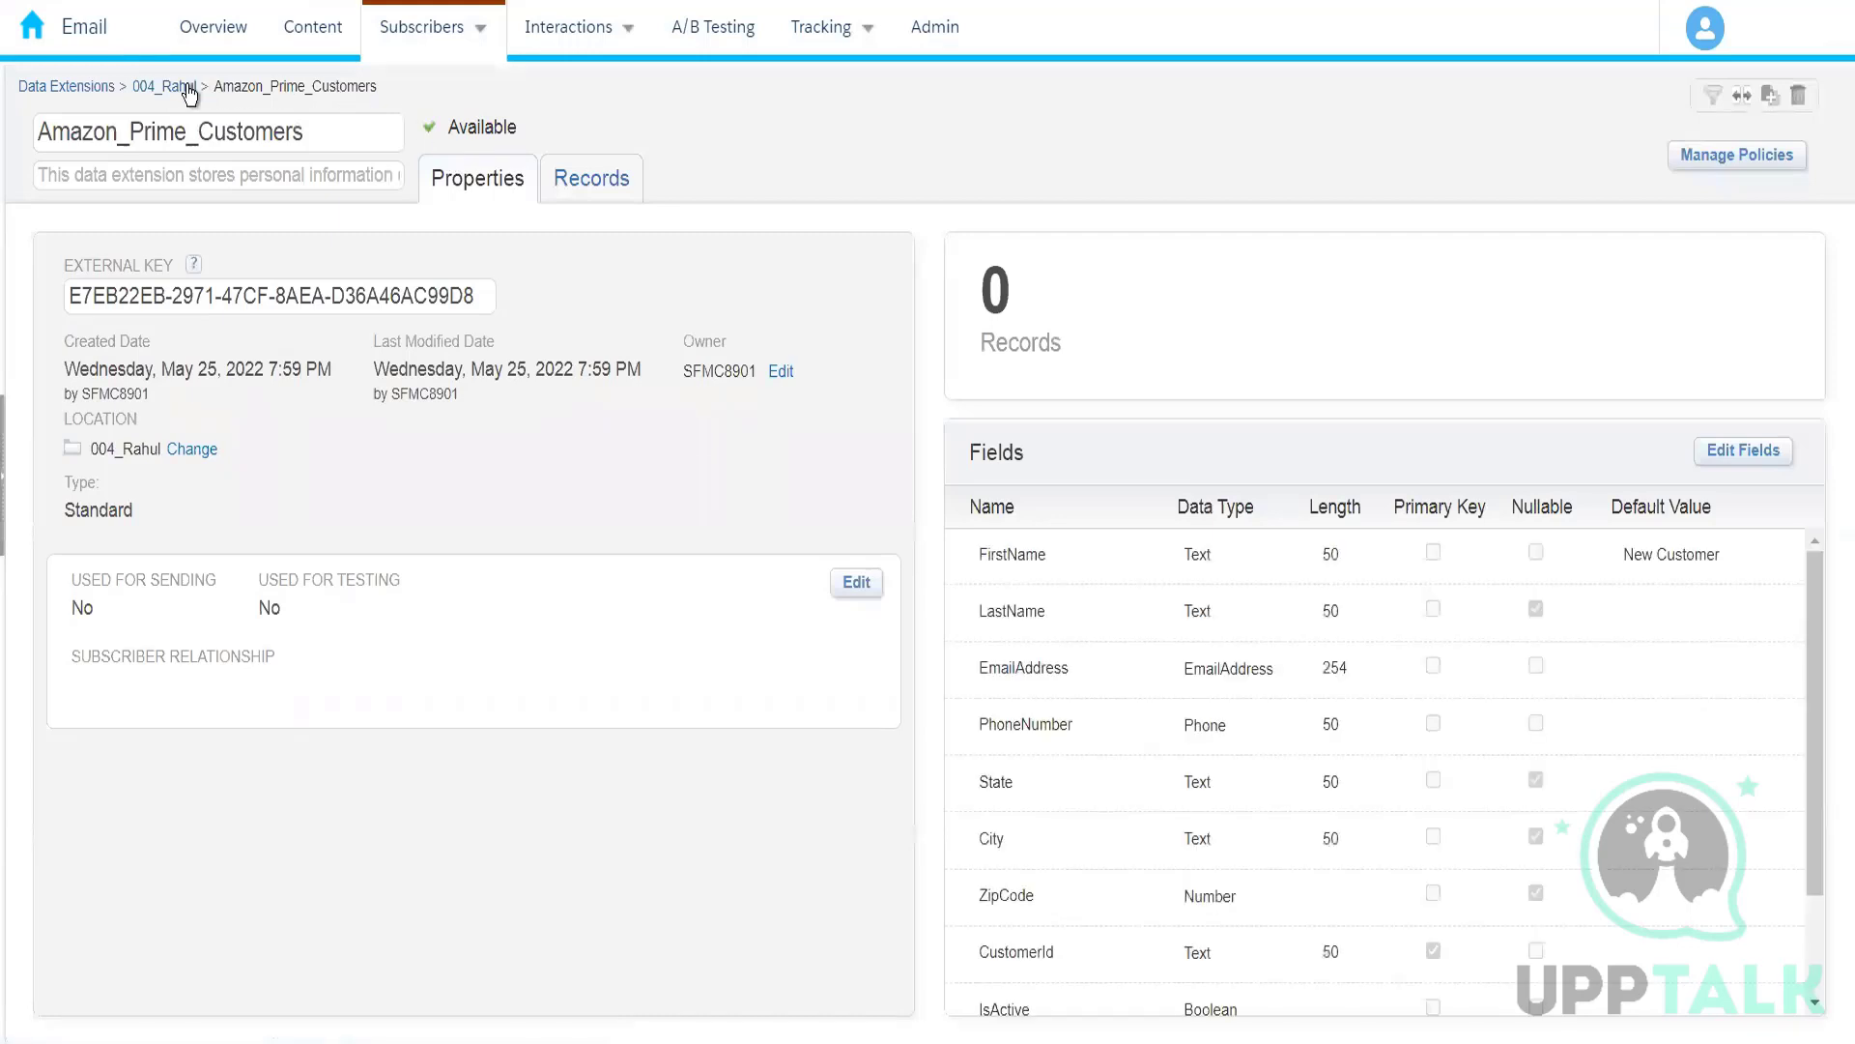
pyautogui.click(188, 86)
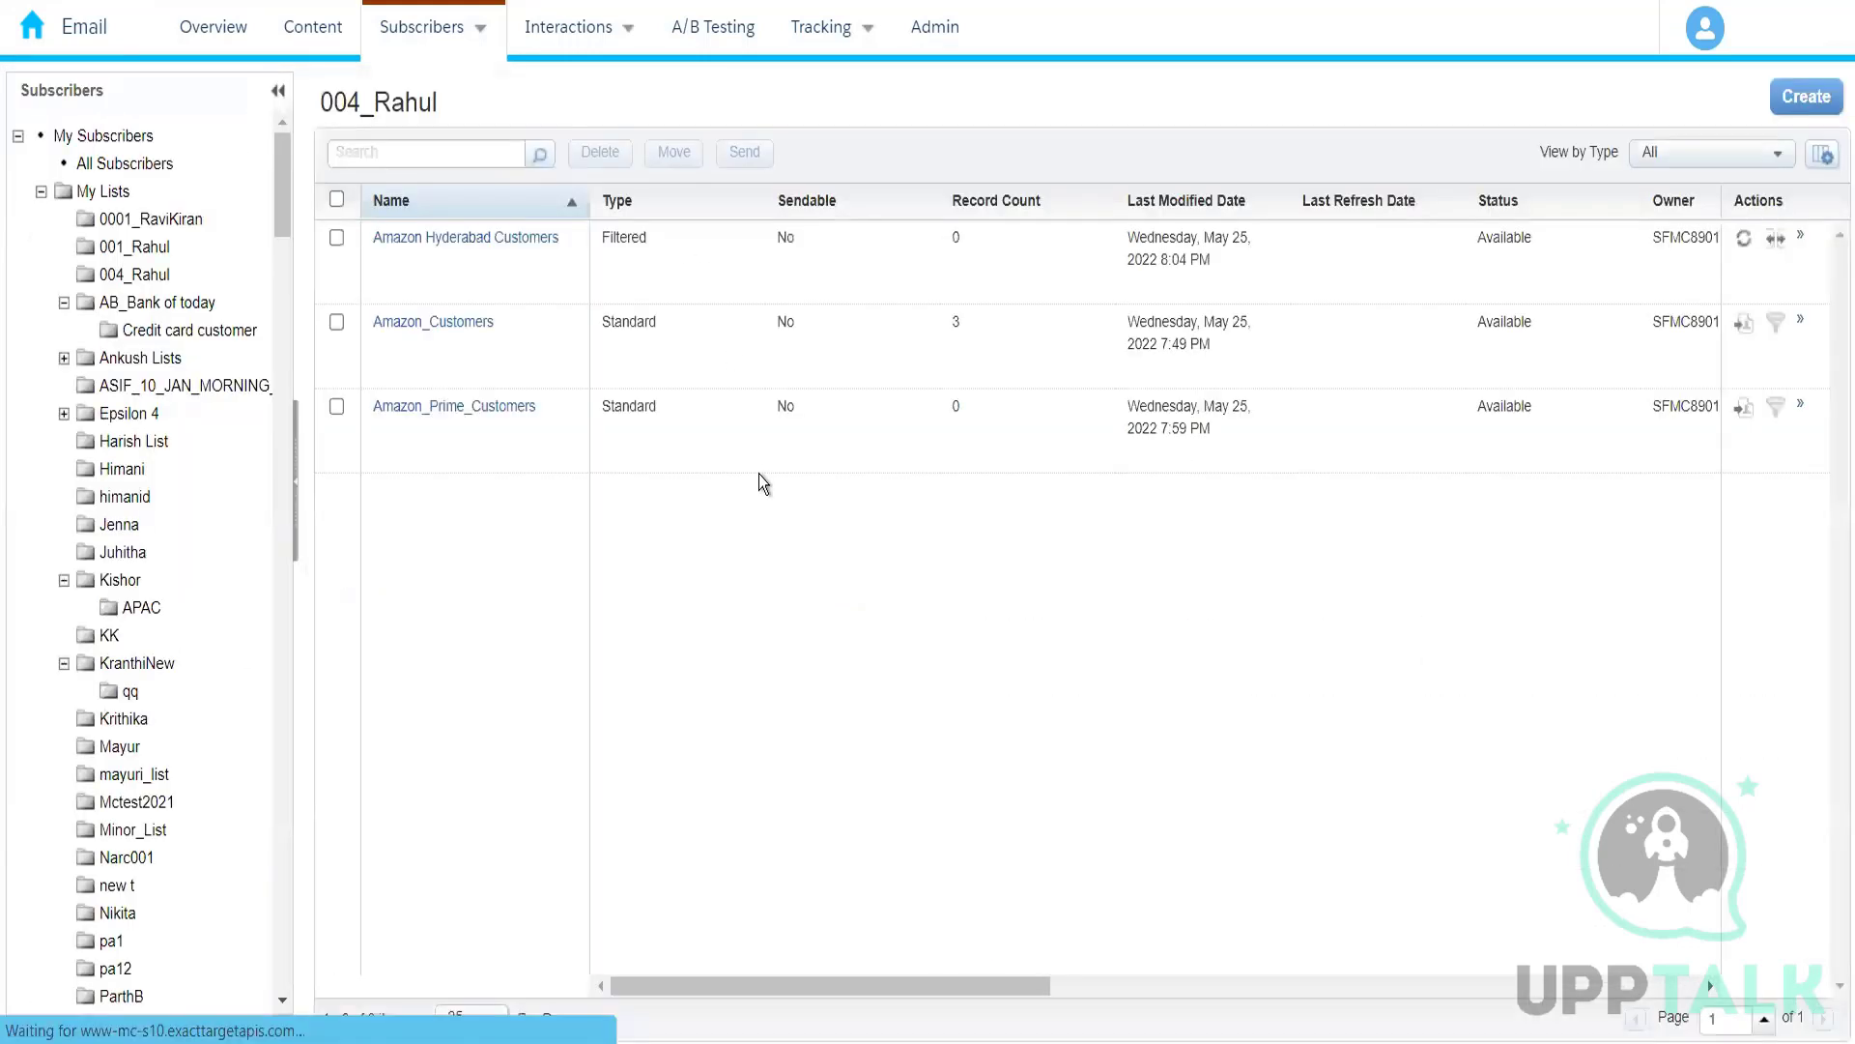
# Step: Copy the City value Hyderabad from the filter of Amazon Hyderabad Customers, cancel the filter edit and return to the folder's list
pyautogui.click(515, 261)
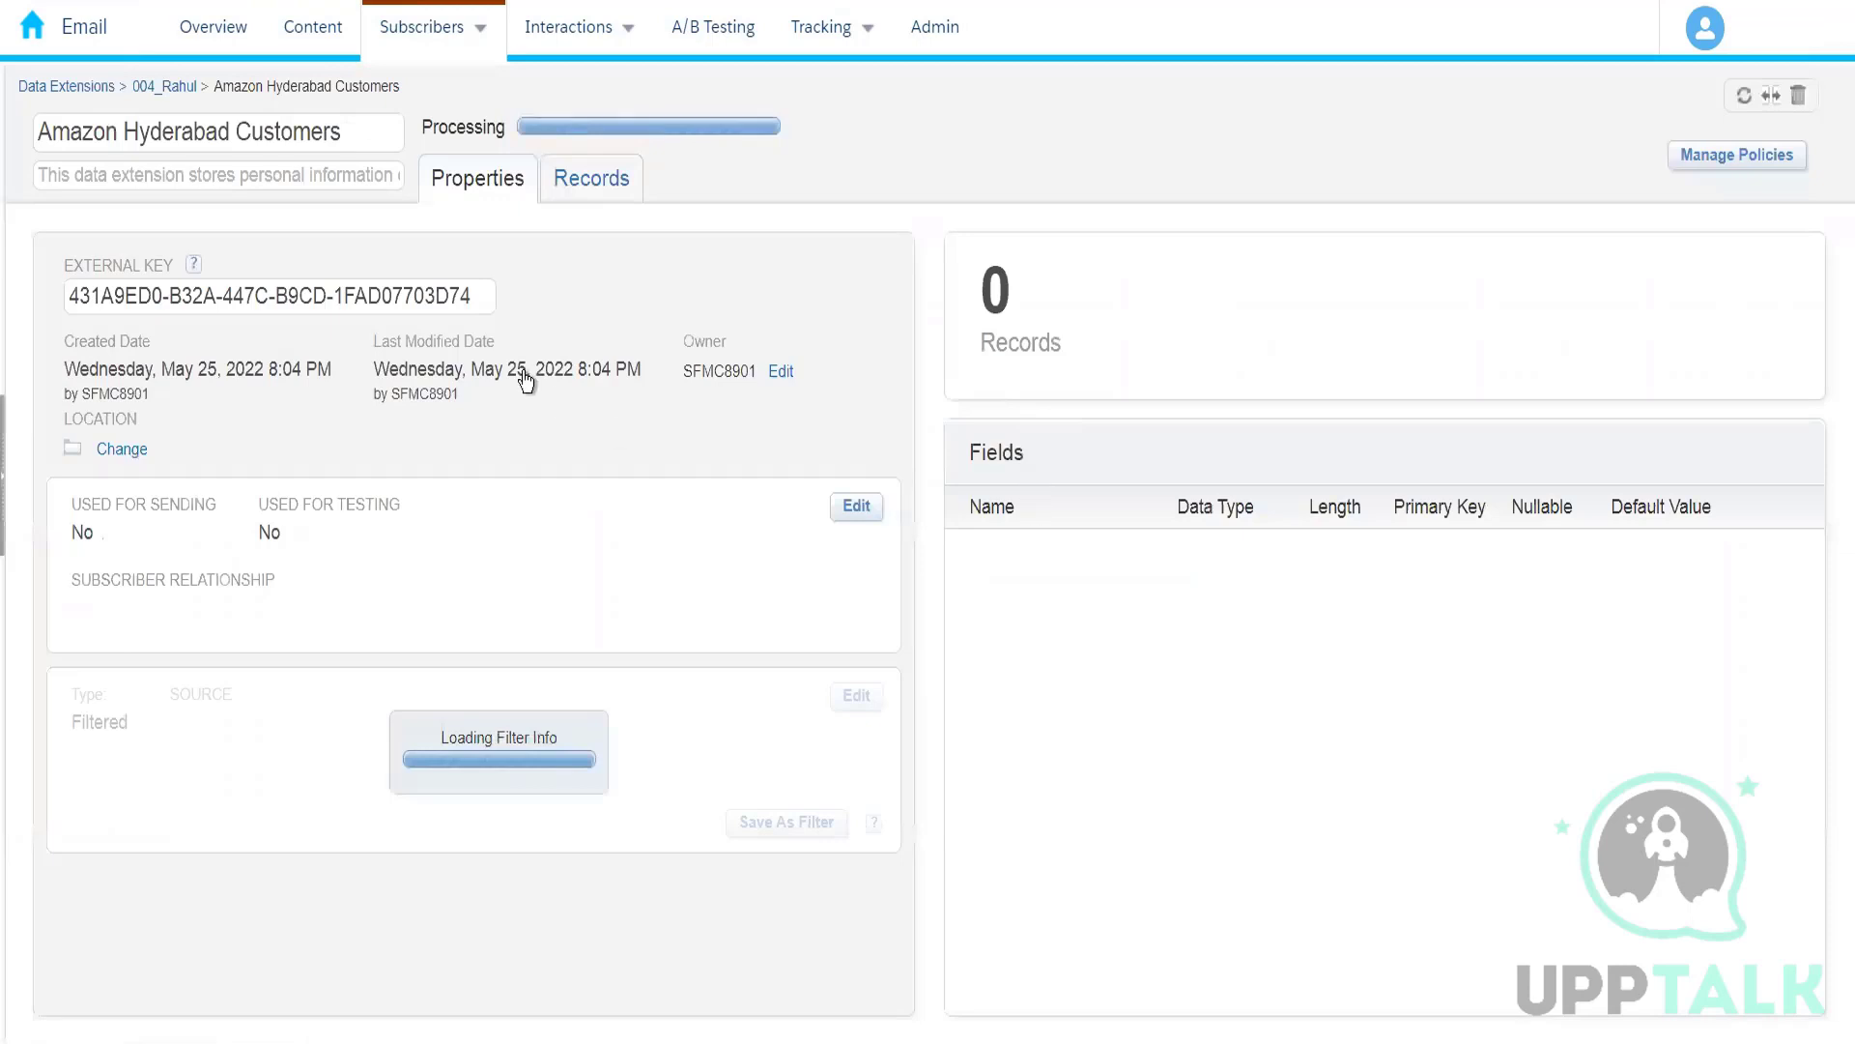
pyautogui.click(856, 697)
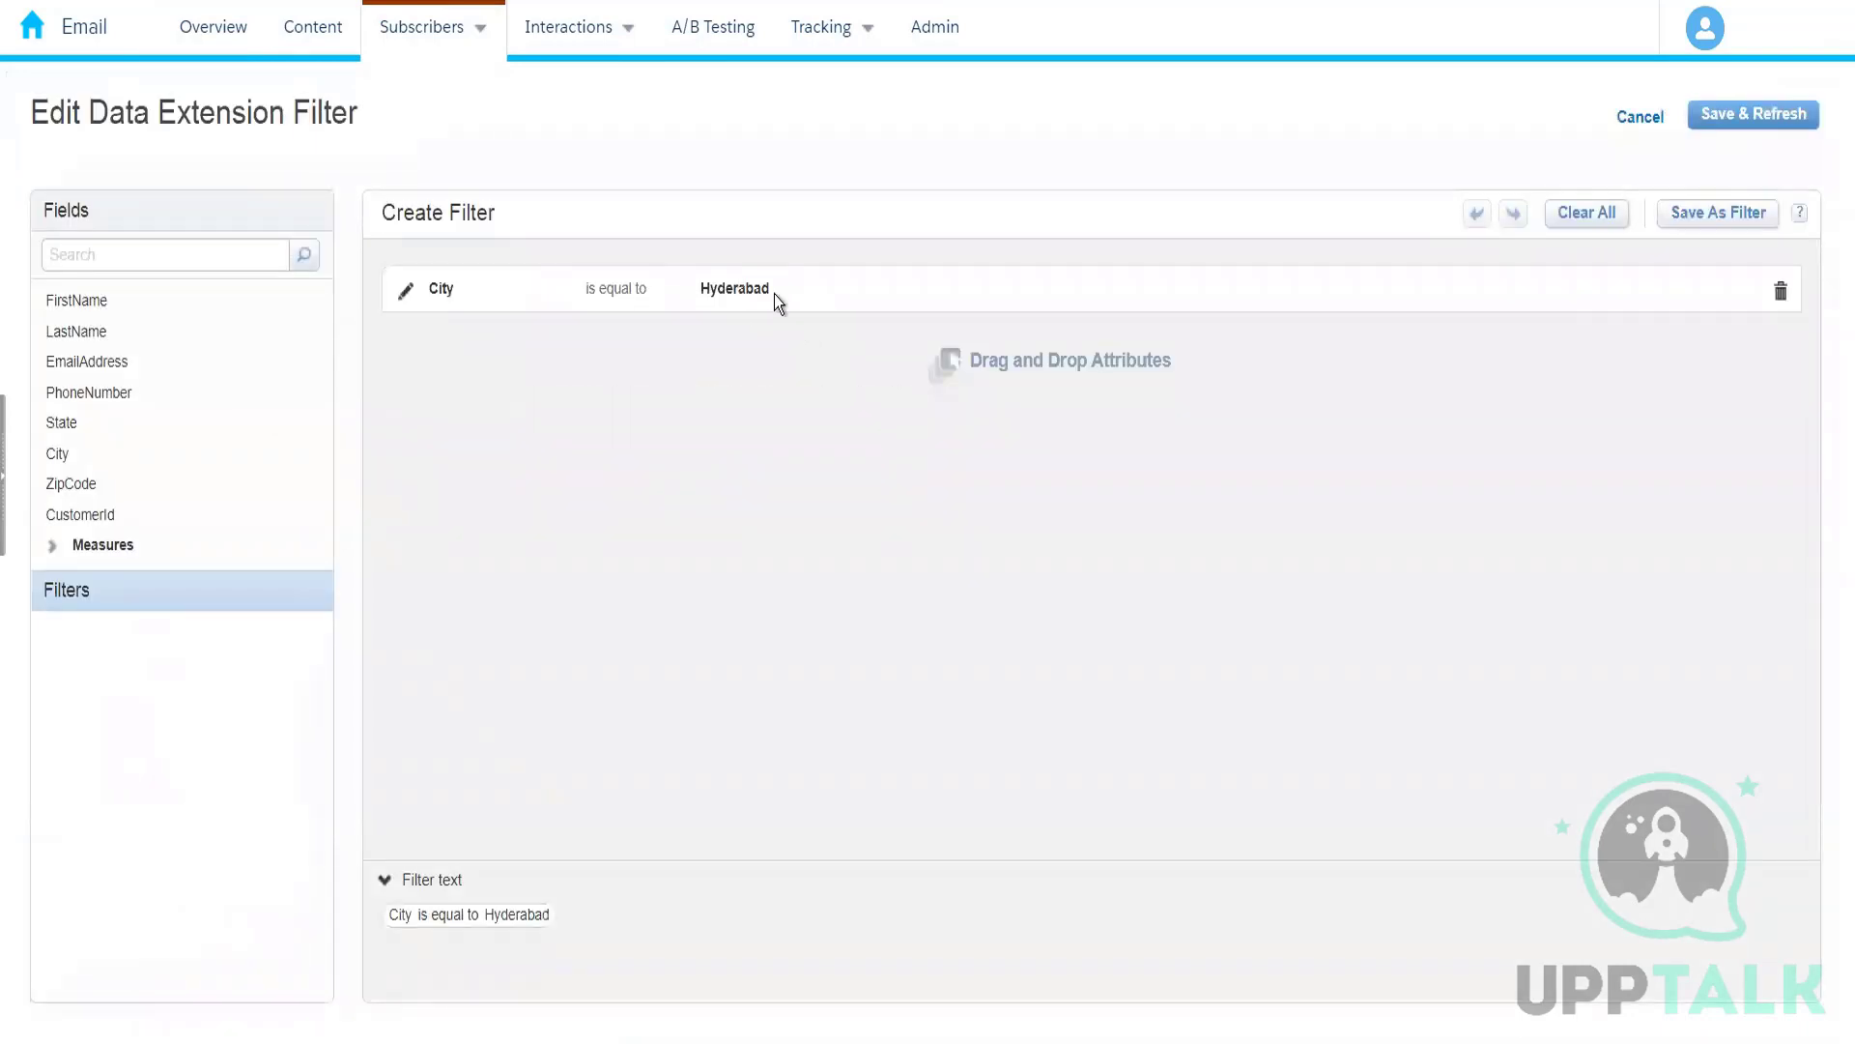
pyautogui.moveTo(774, 294)
pyautogui.mouseDown()
pyautogui.moveTo(688, 282)
pyautogui.moveTo(802, 280)
pyautogui.mouseUp()
pyautogui.click(404, 289)
pyautogui.moveTo(834, 298); pyautogui.dragTo(708, 310)
pyautogui.hotkey('ctrl', 'c')
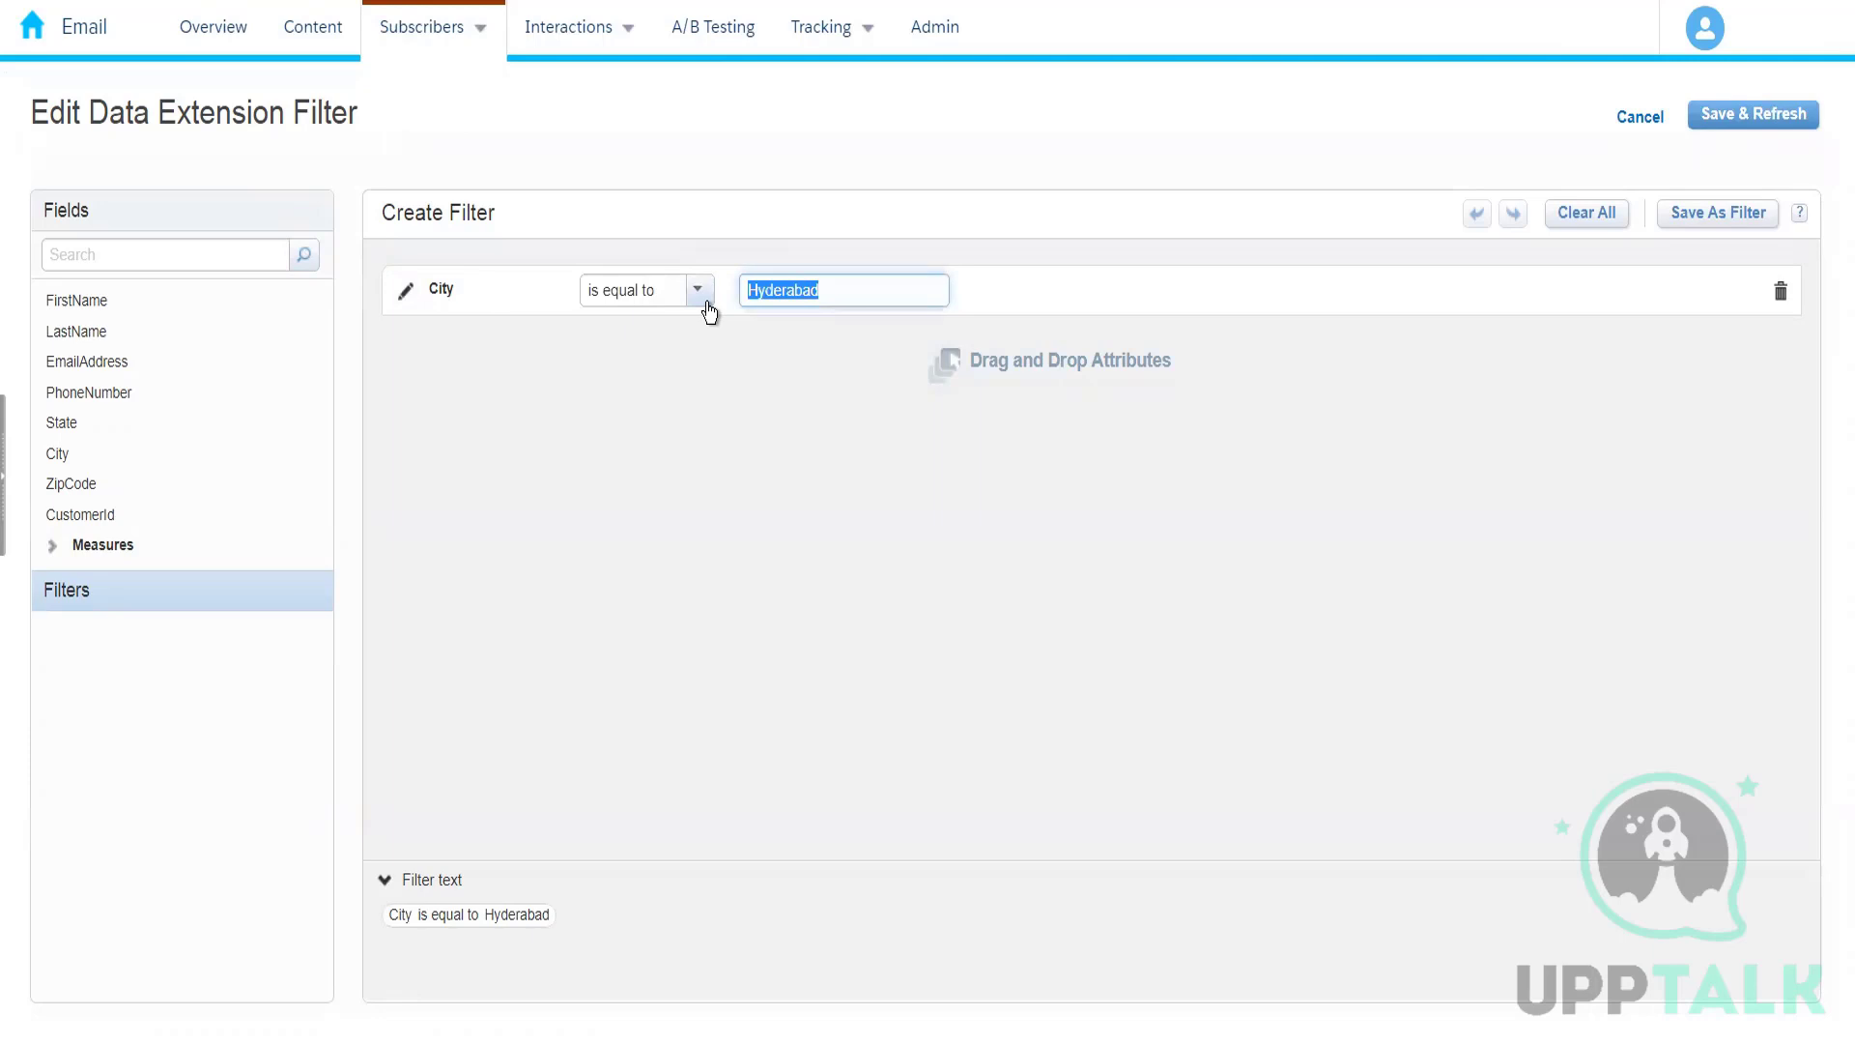
pyautogui.click(1608, 132)
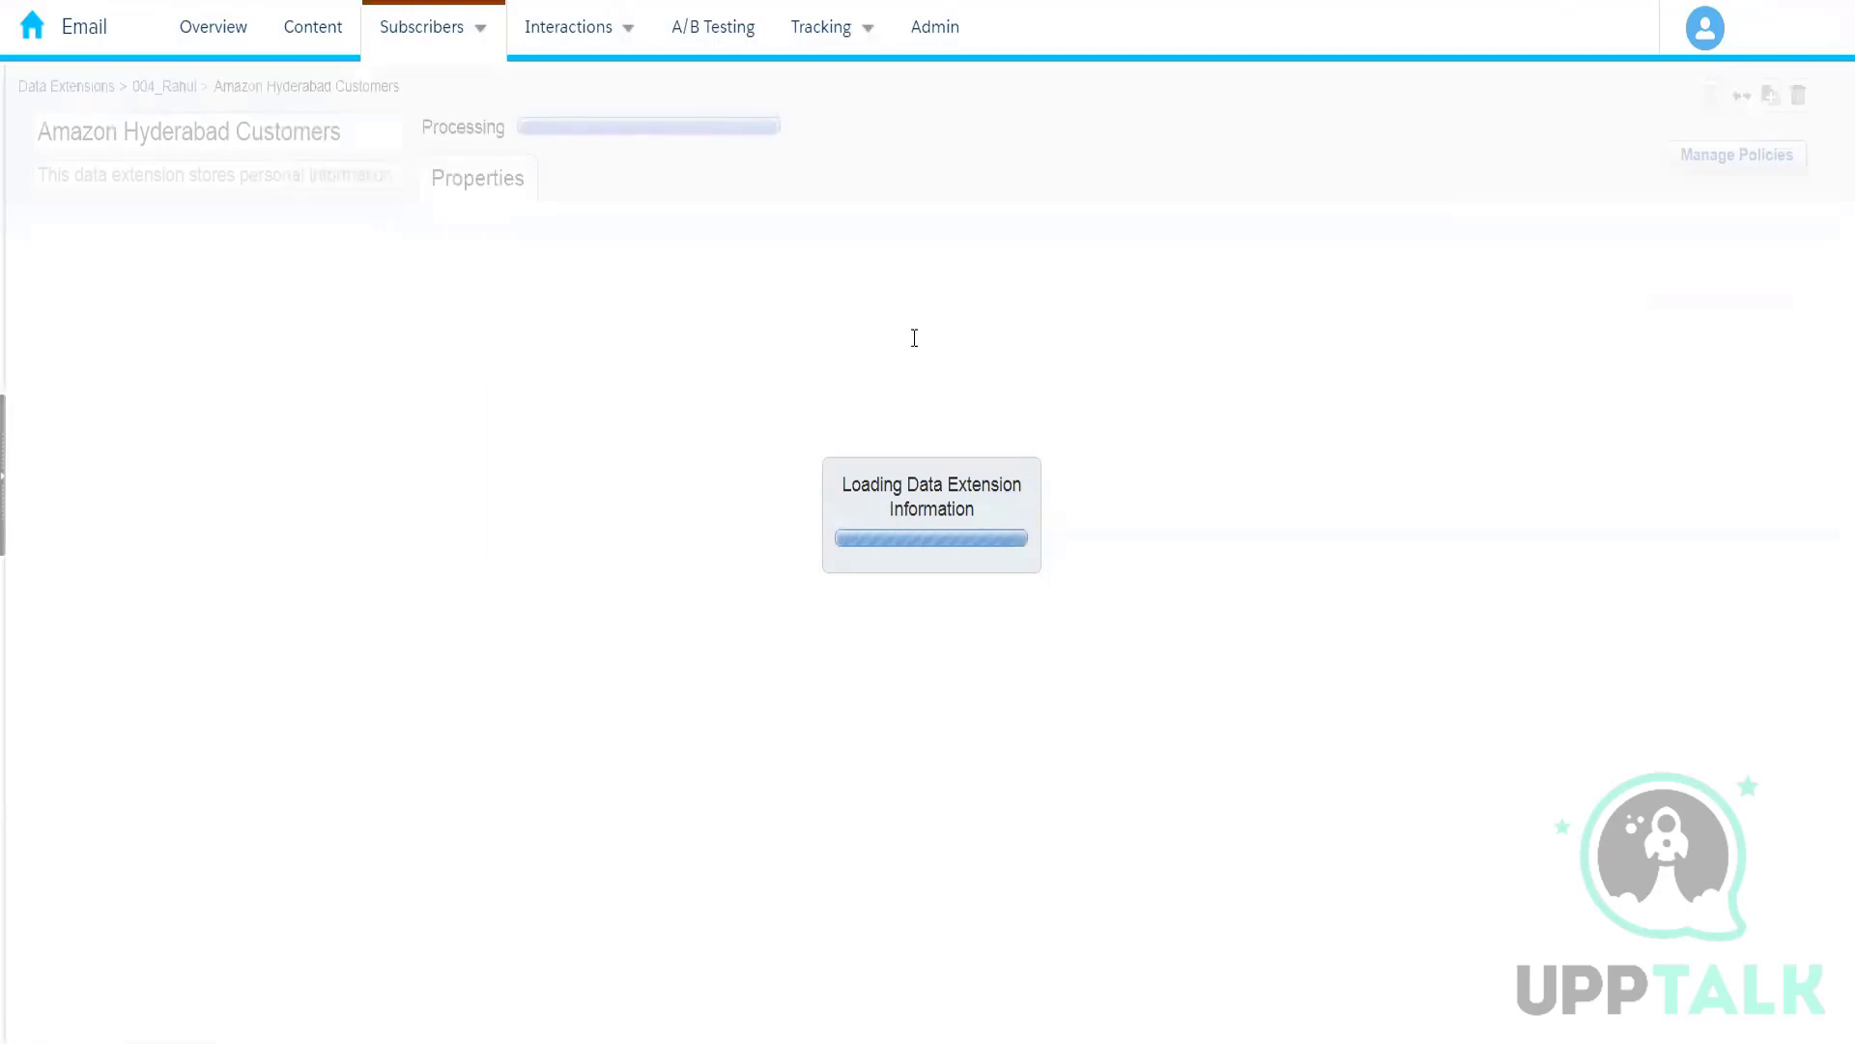
pyautogui.click(172, 87)
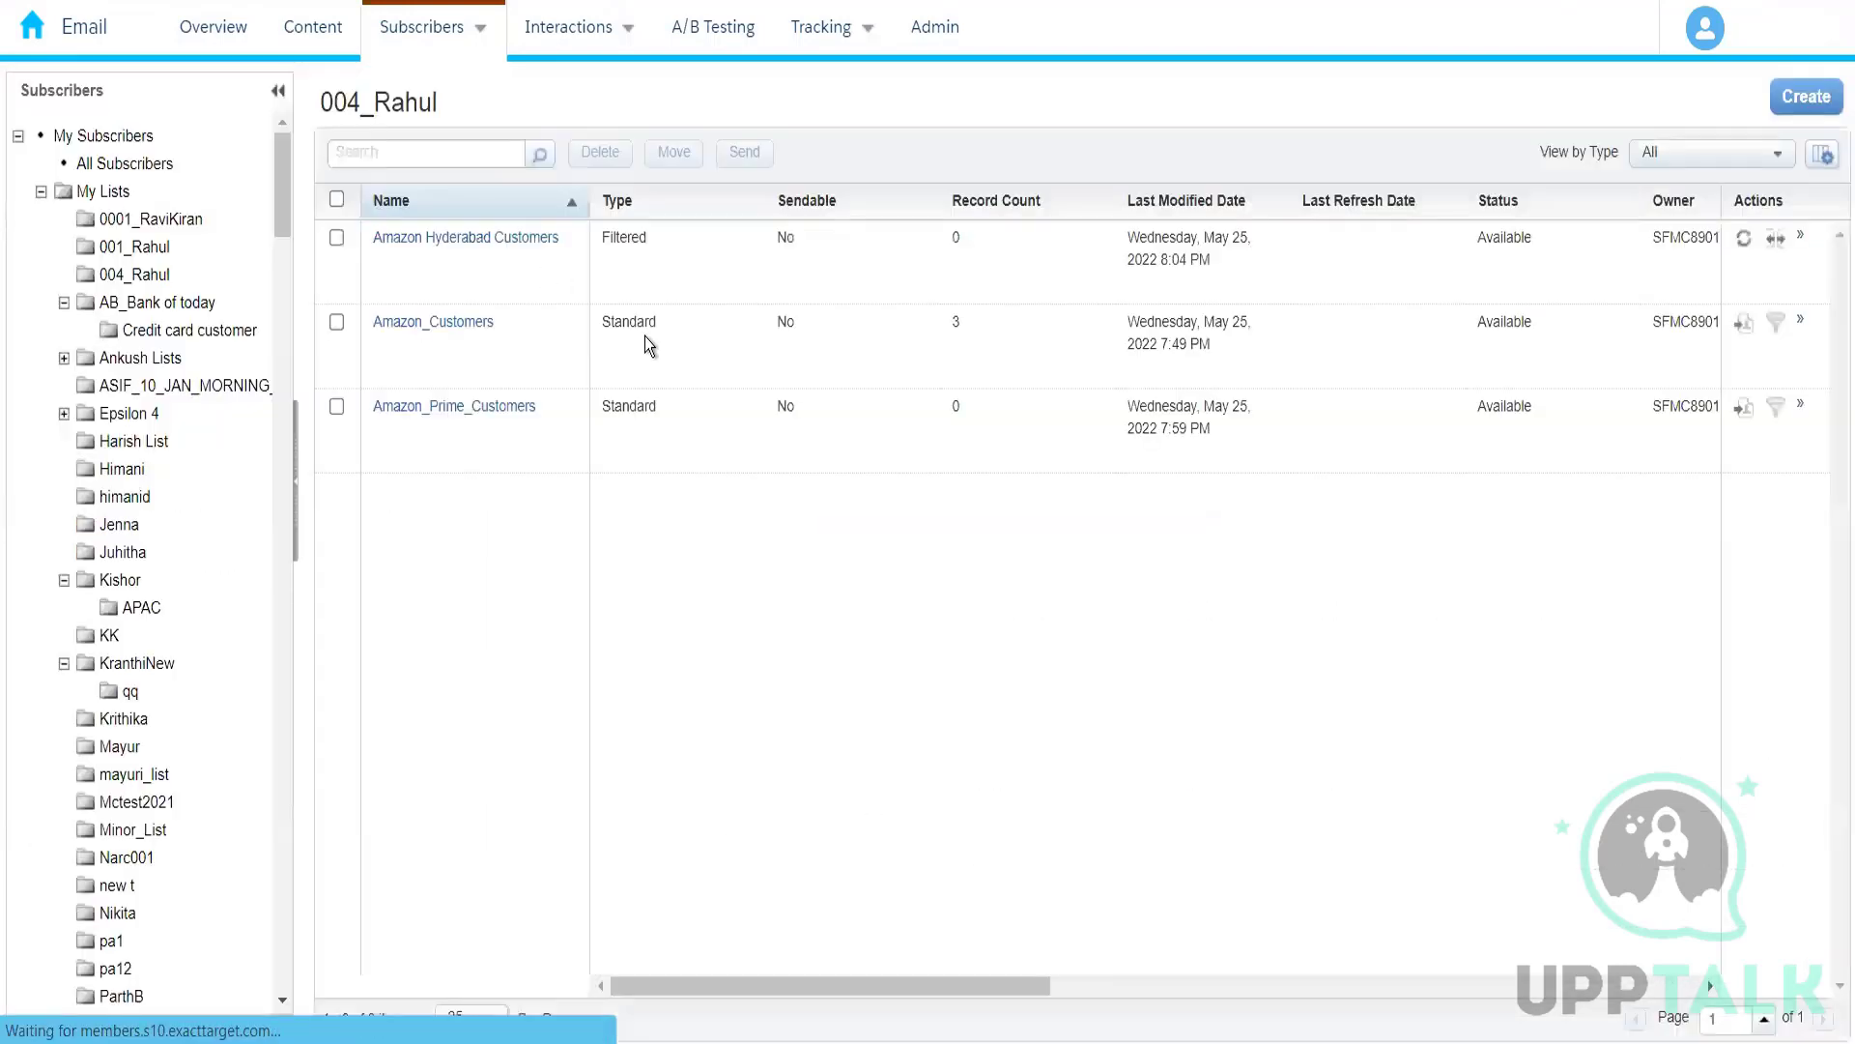
# Step: Display the records of Amazon_Customers and search the page for Hyderabad
pyautogui.click(444, 345)
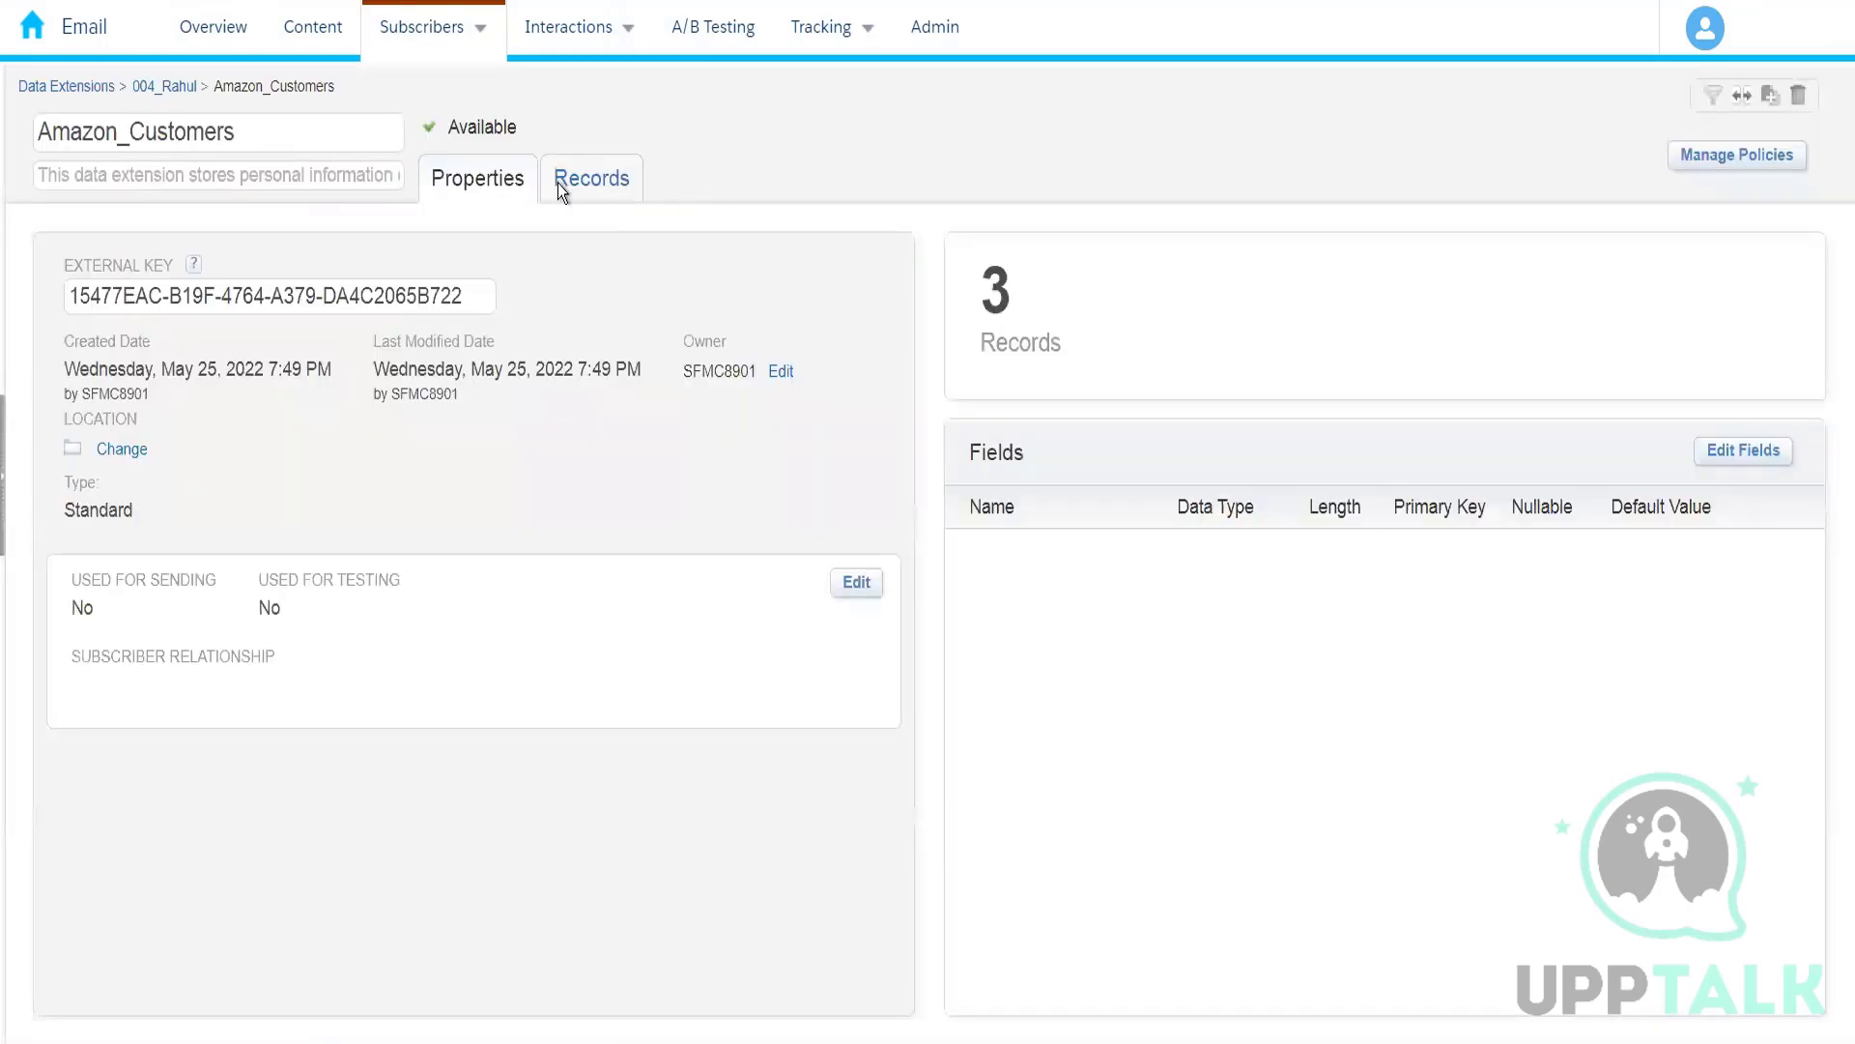
pyautogui.click(561, 186)
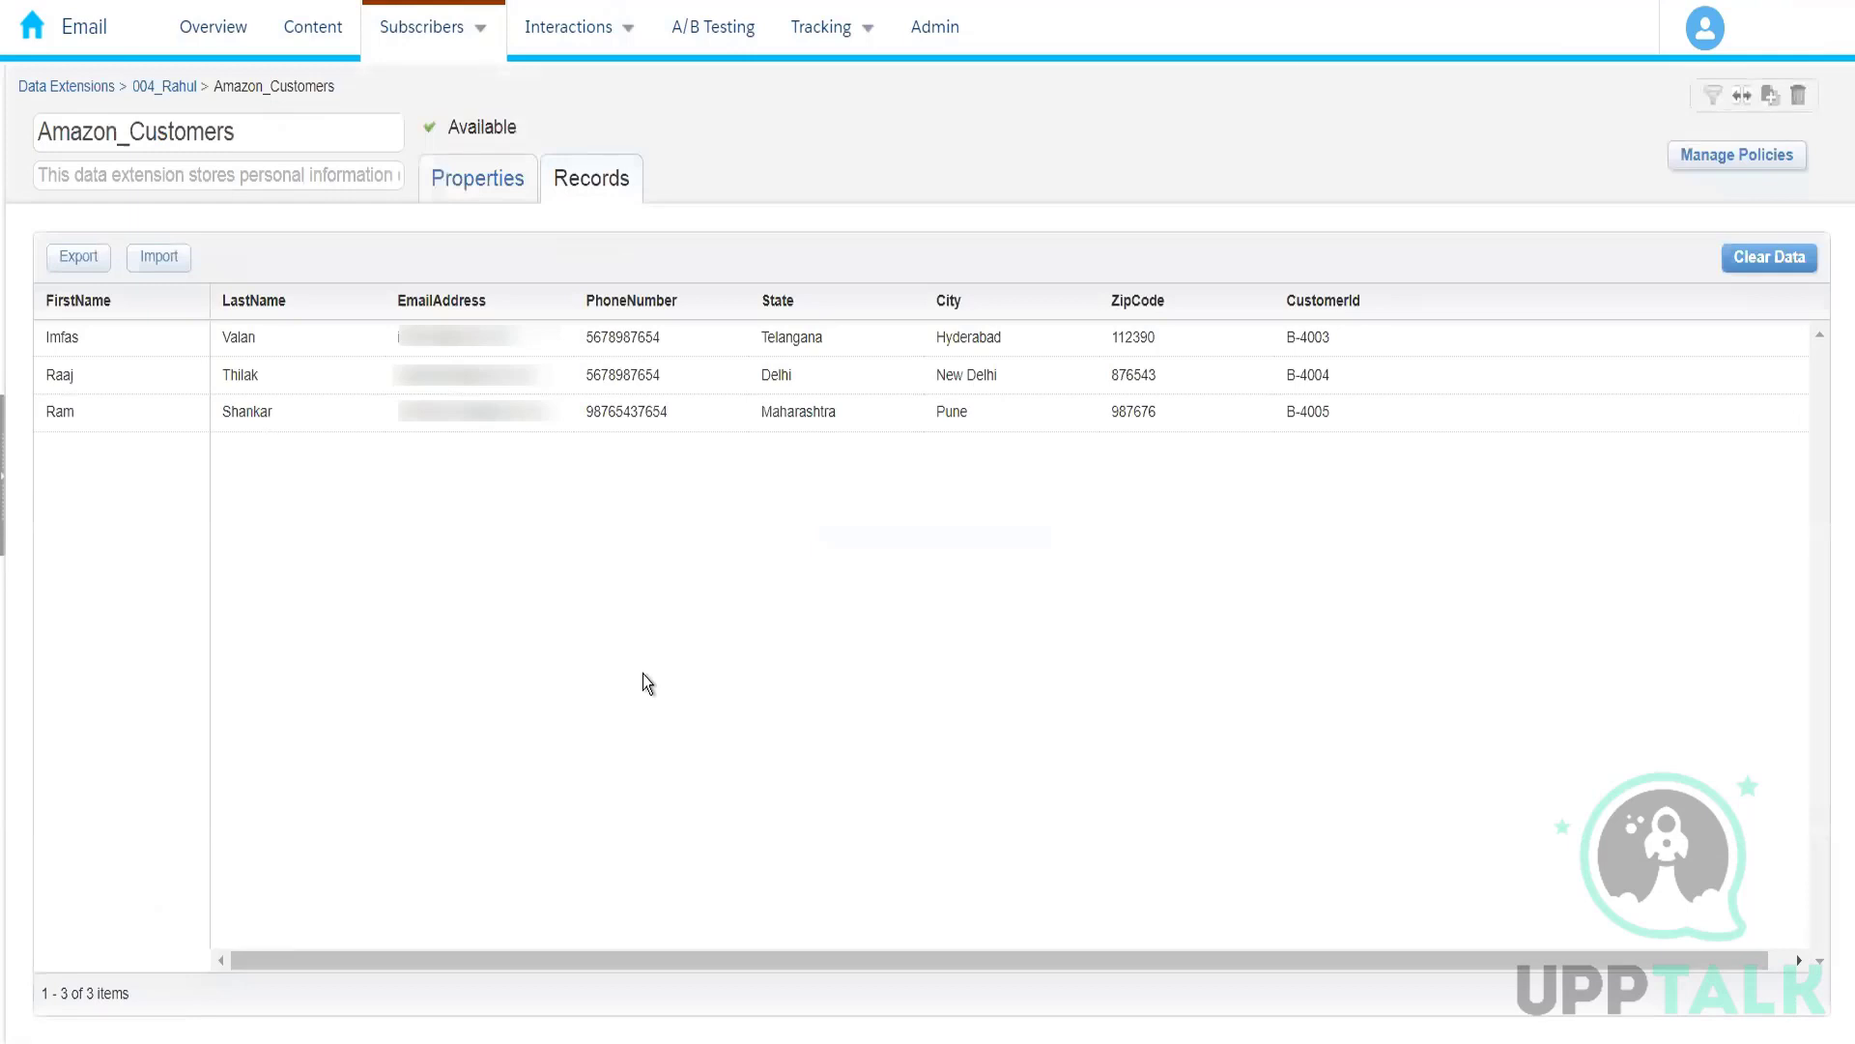
pyautogui.hotkey('ctrl', 'f')
pyautogui.hotkey('ctrl', 'v')
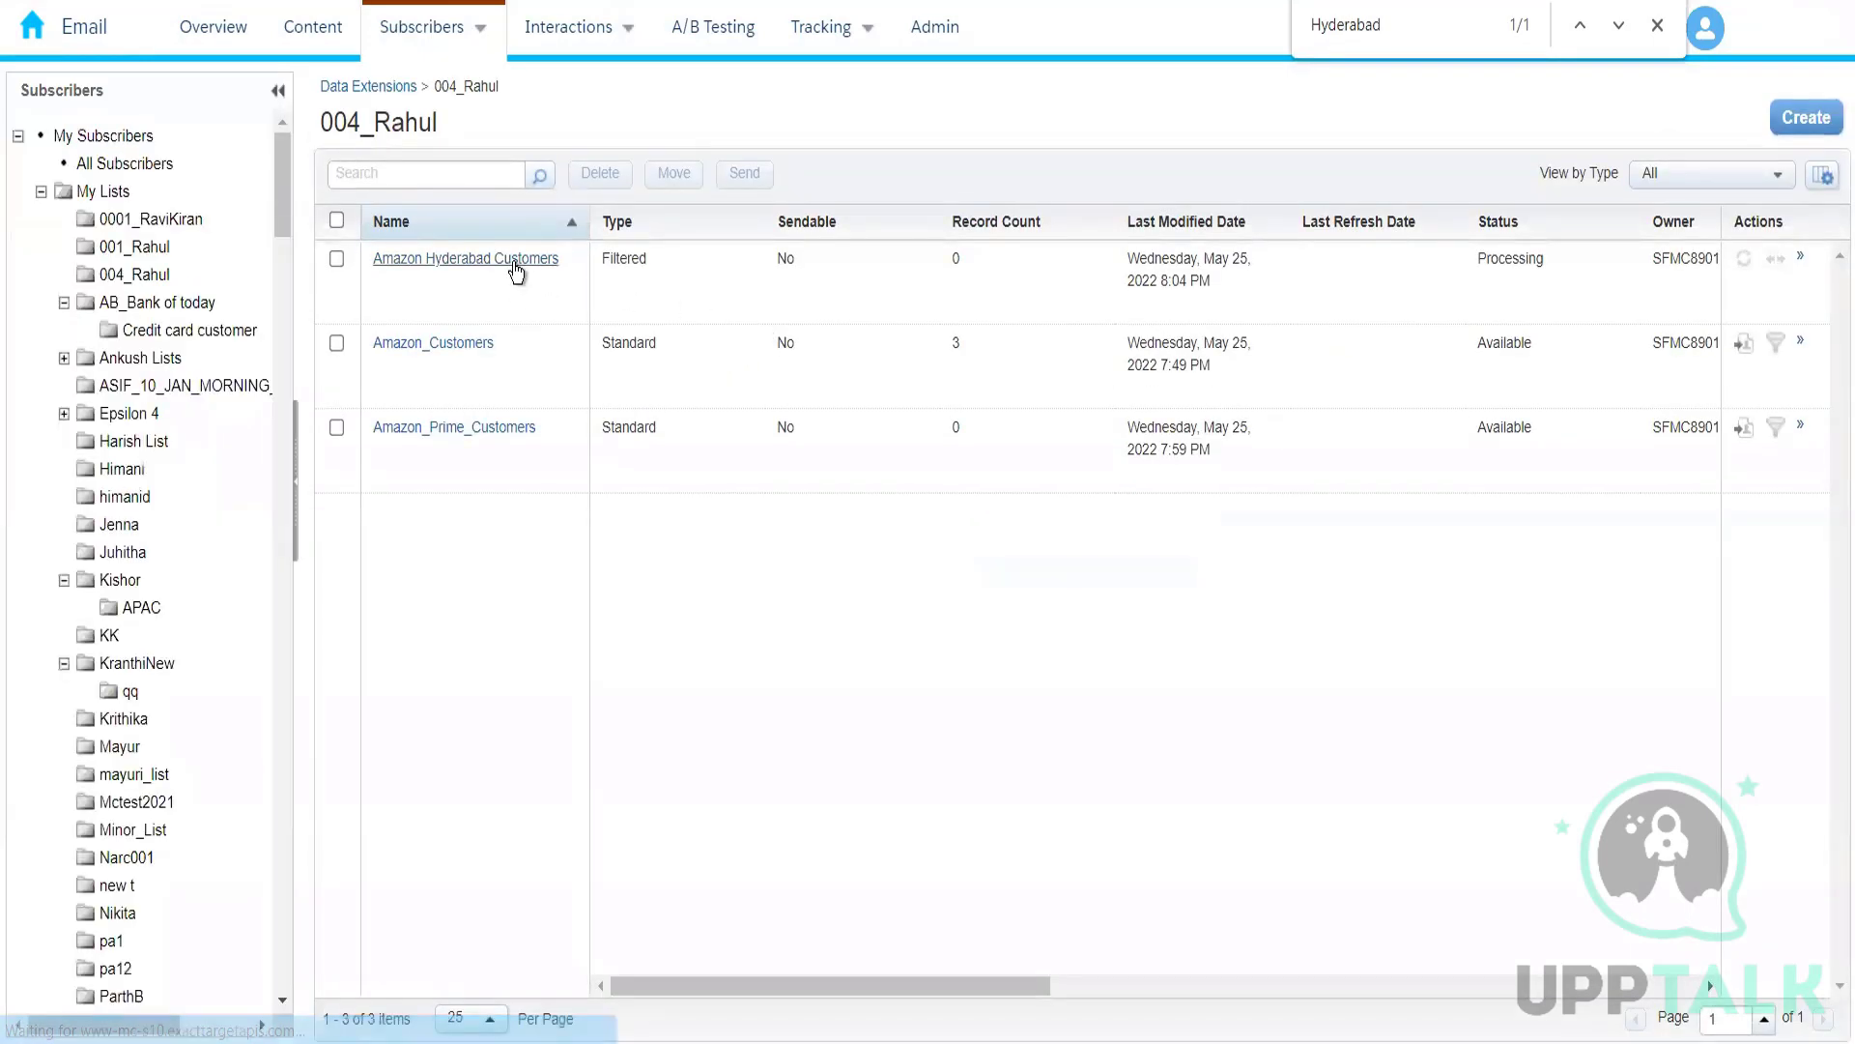
# Step: Check the properties and records of Amazon Hyderabad Customers, then reopen it from the folder's list to check its records again
pyautogui.click(517, 273)
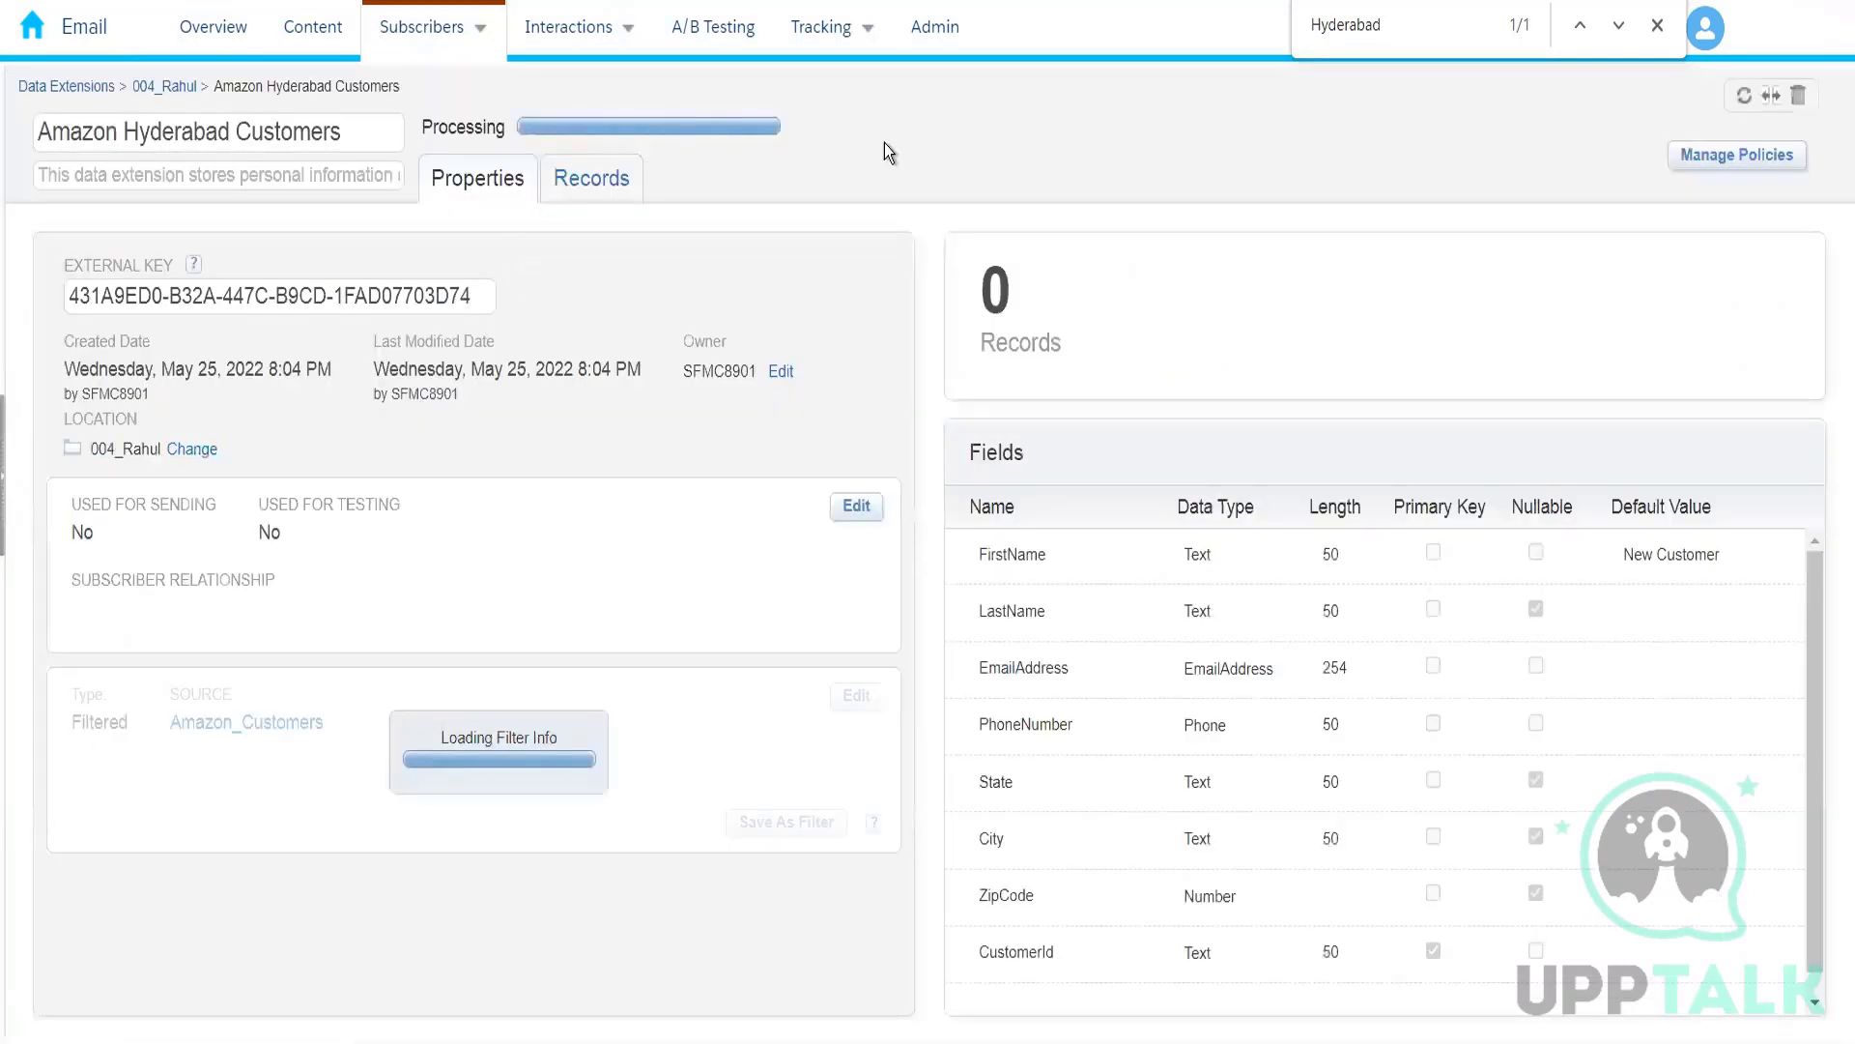
pyautogui.click(595, 188)
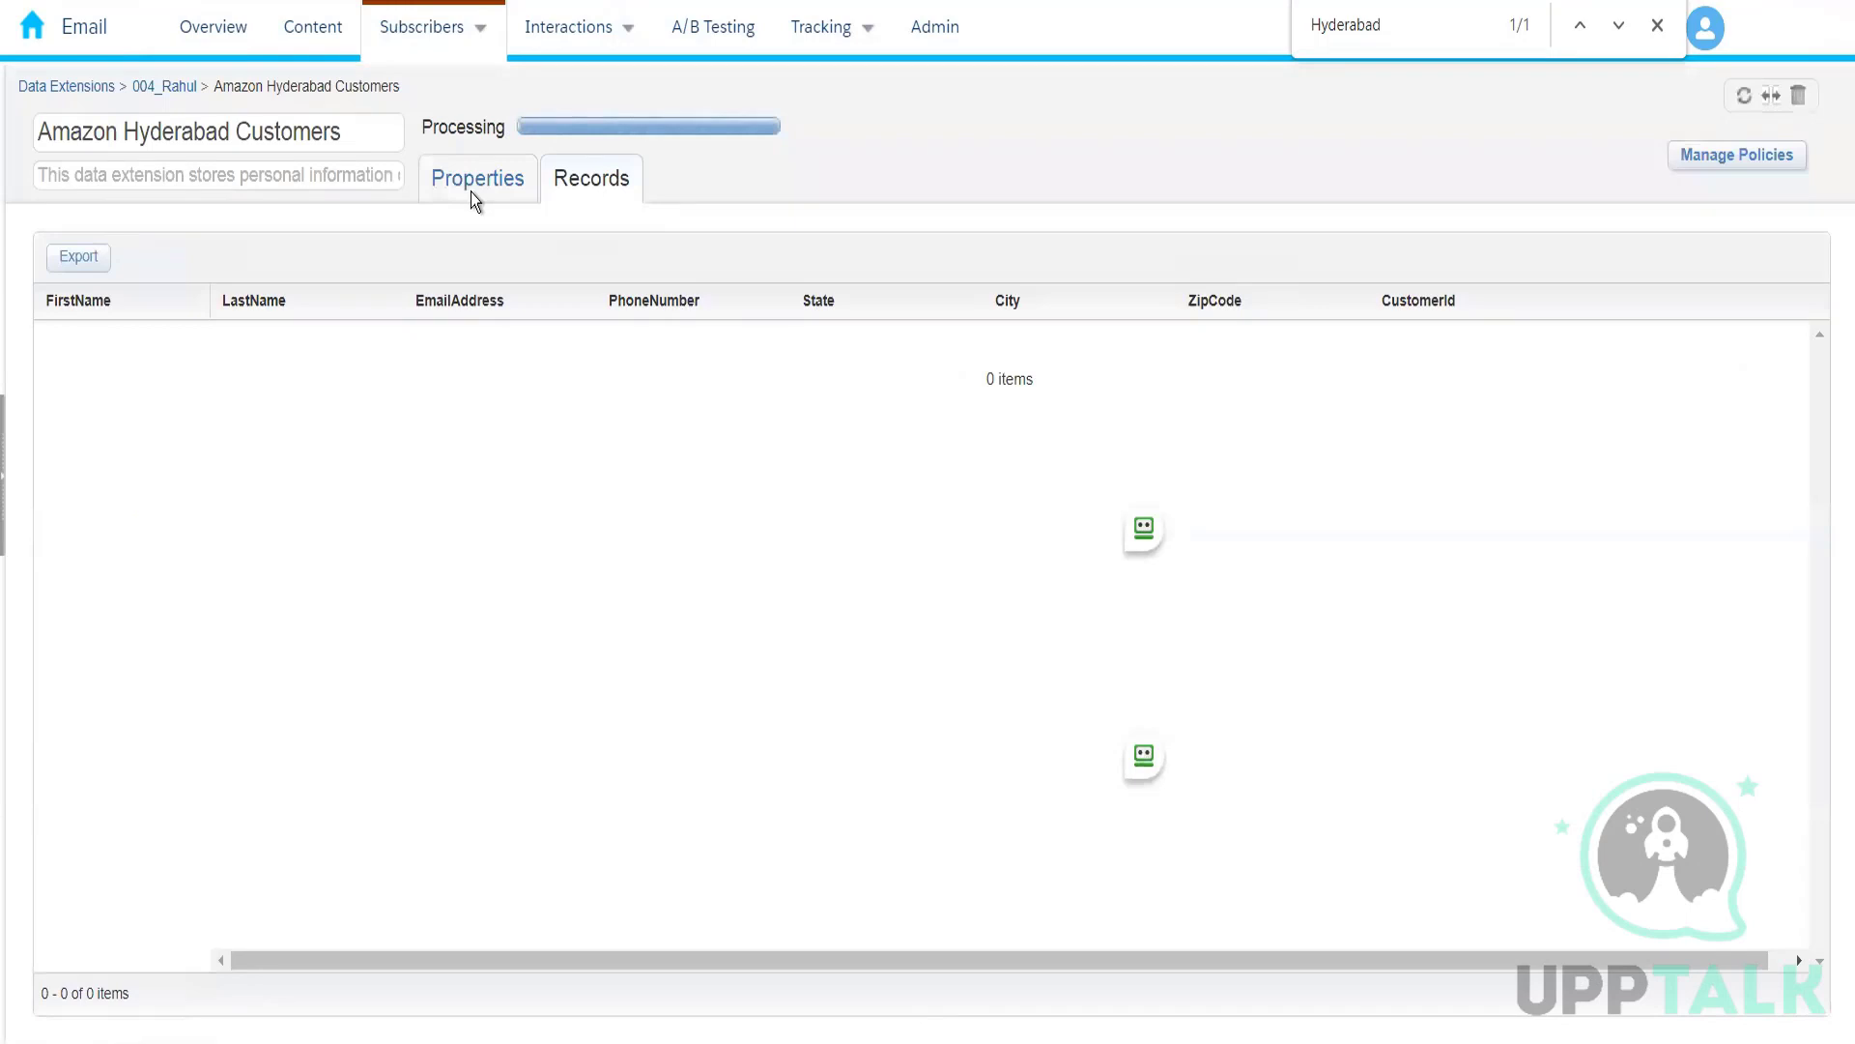
pyautogui.click(472, 192)
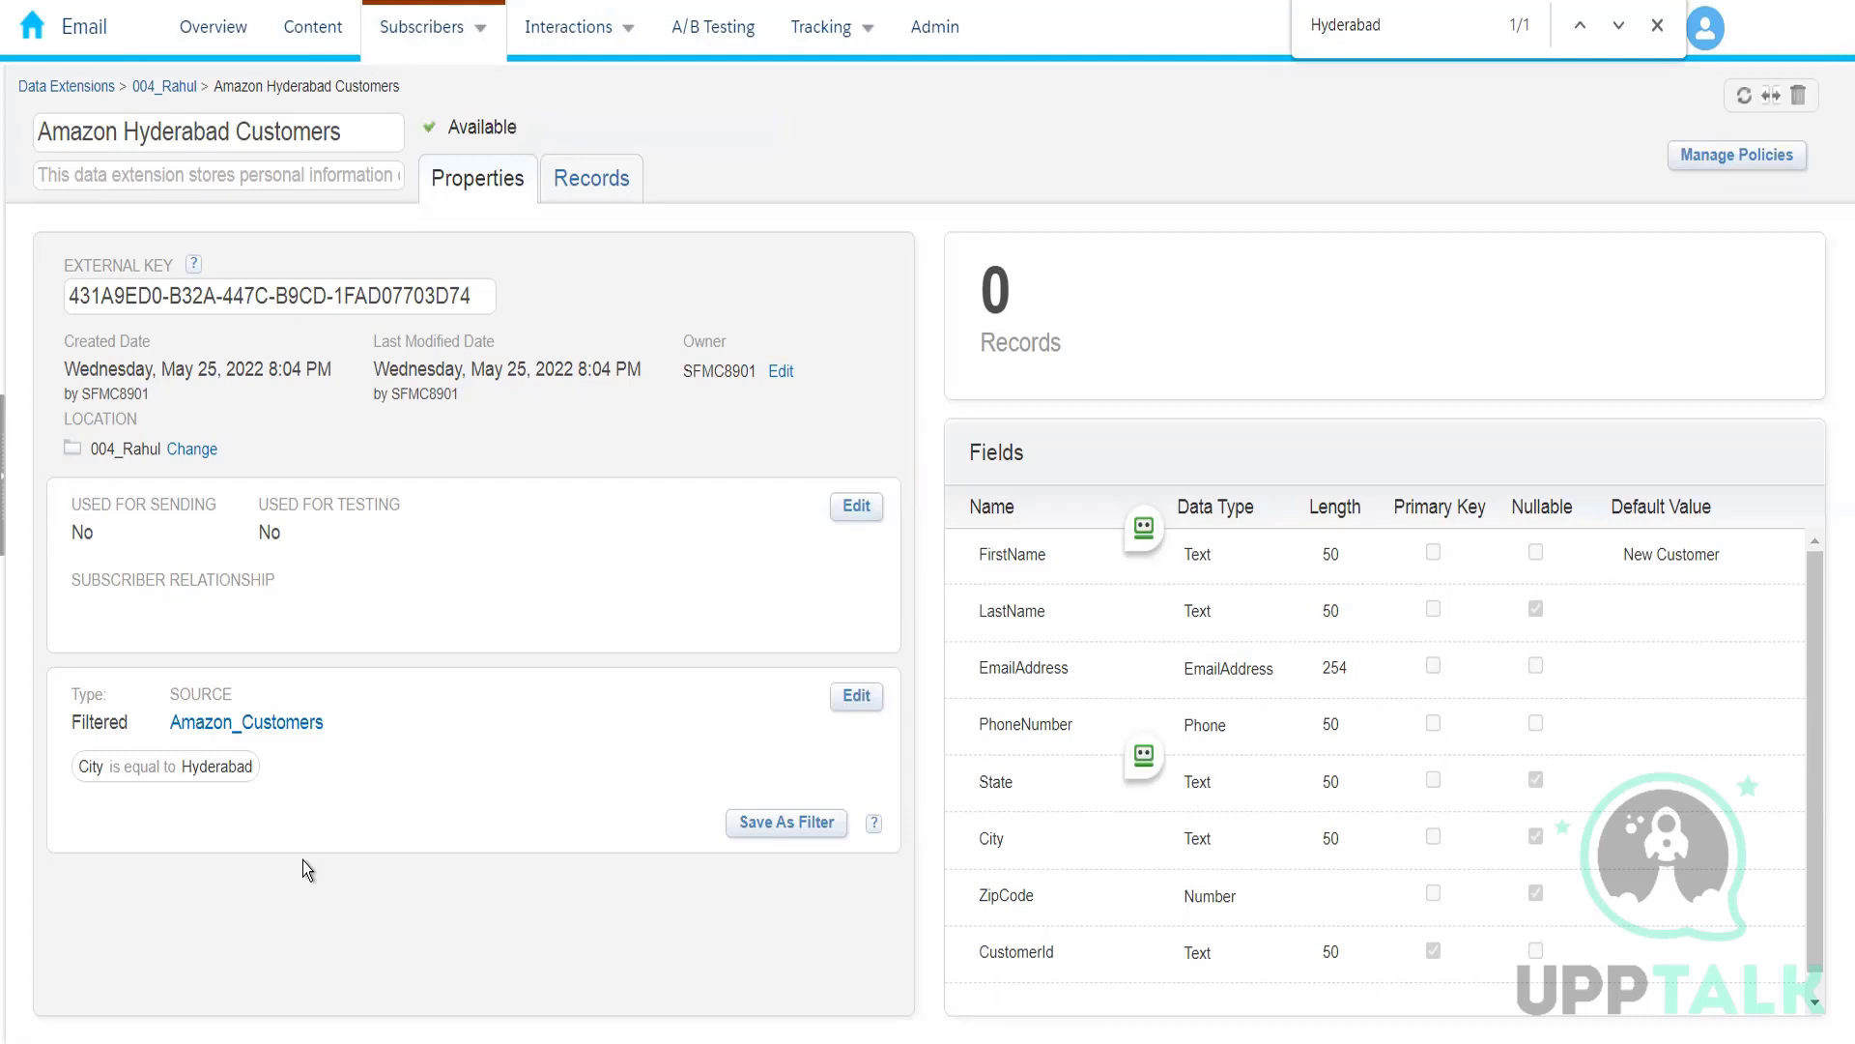
pyautogui.click(626, 180)
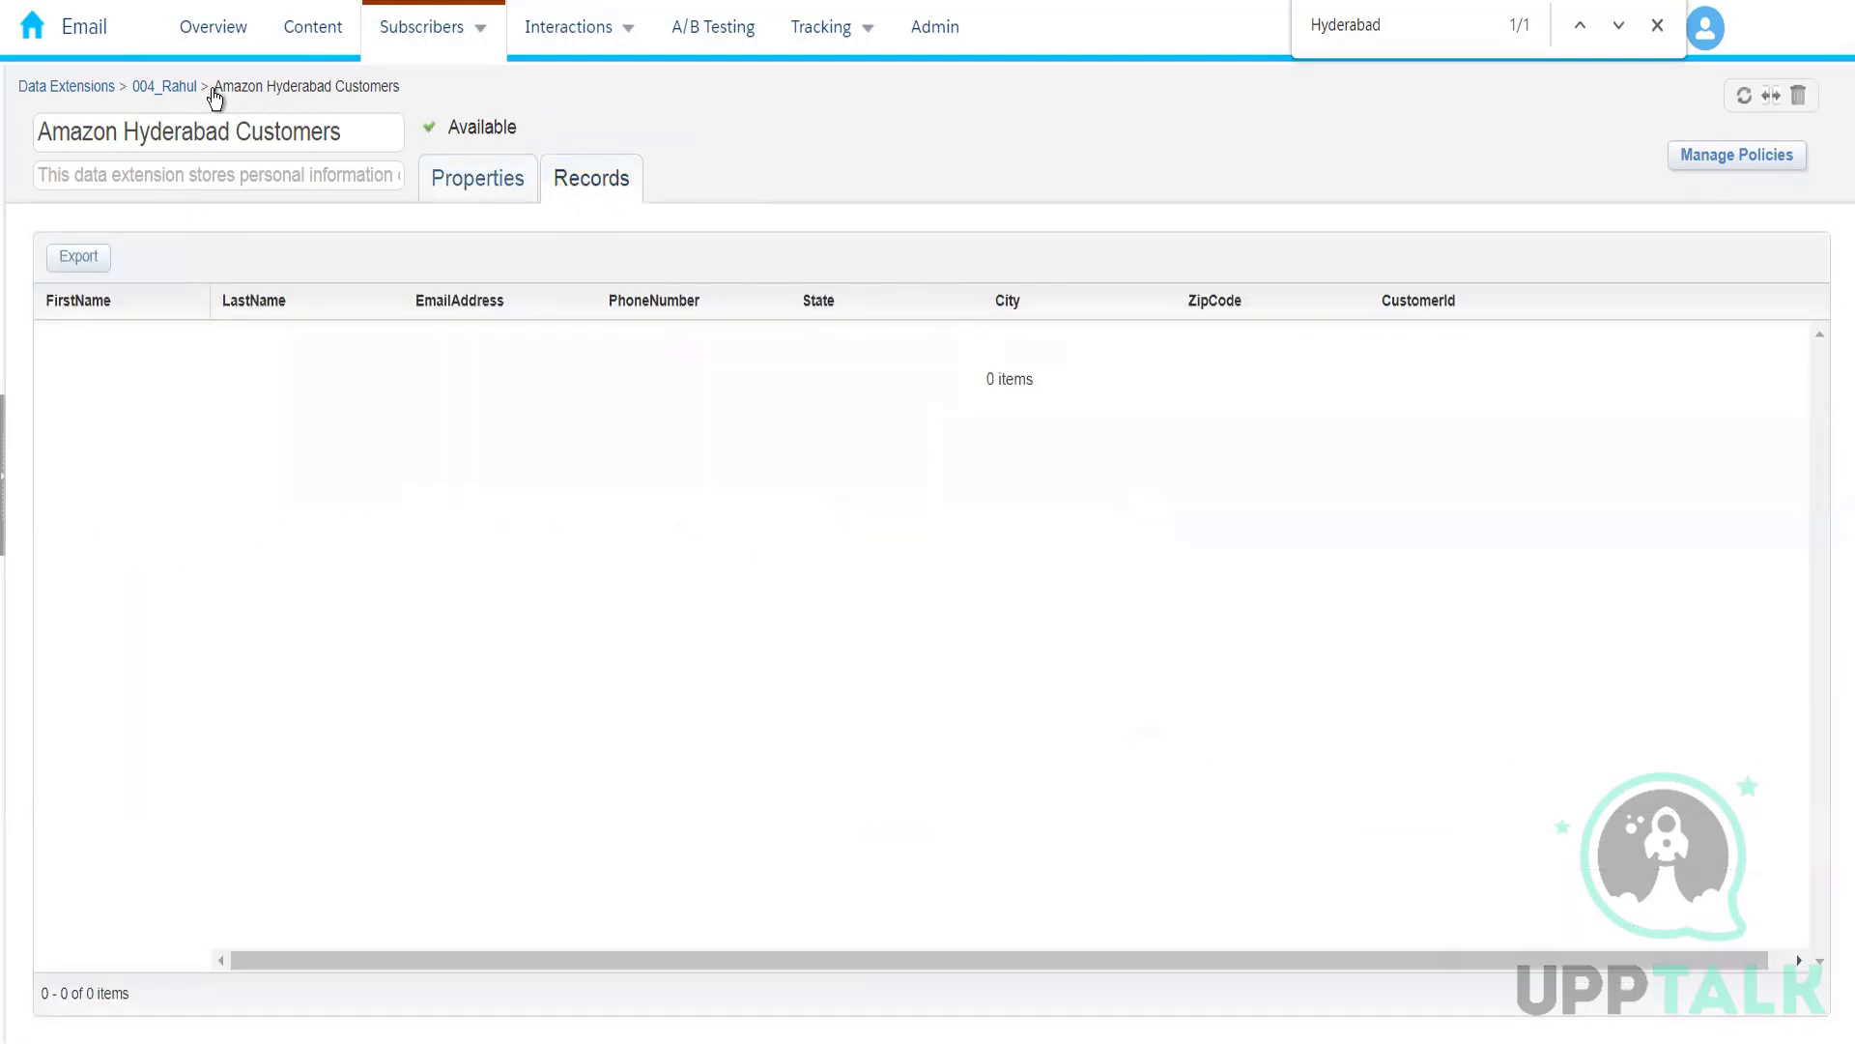
pyautogui.click(167, 87)
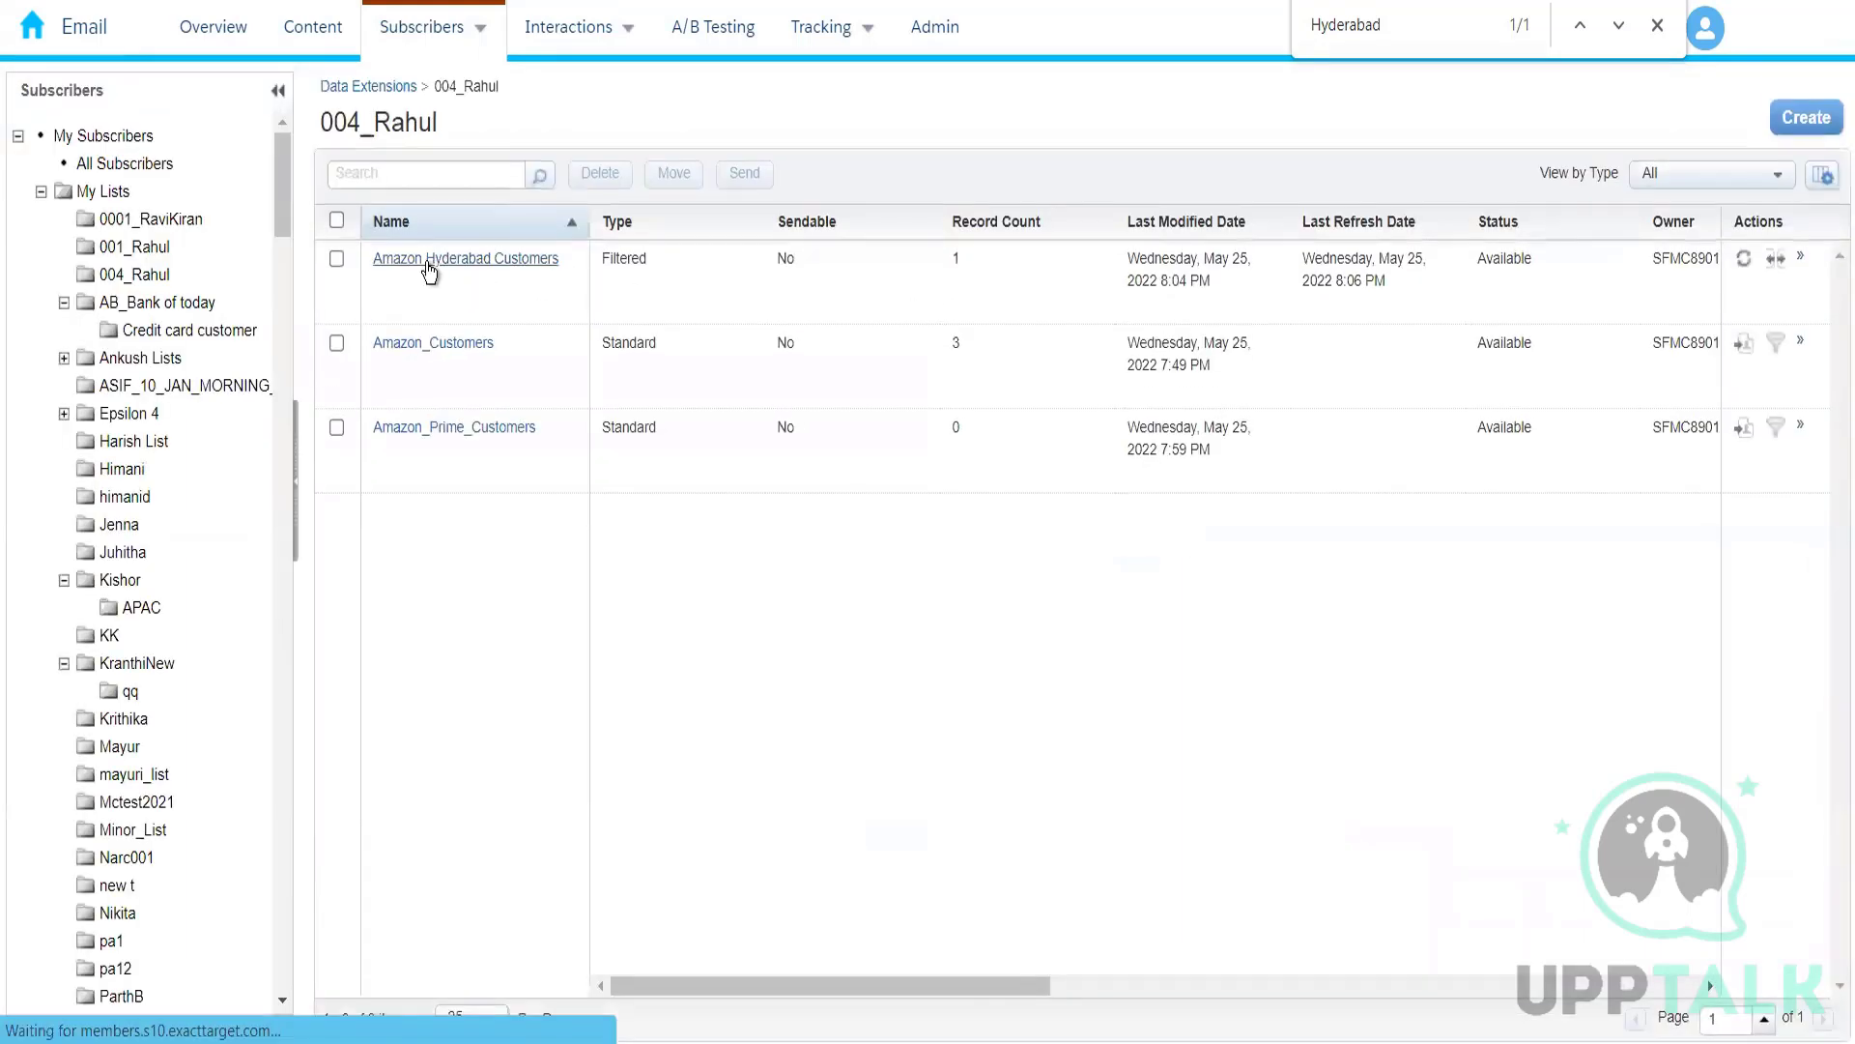
pyautogui.click(426, 261)
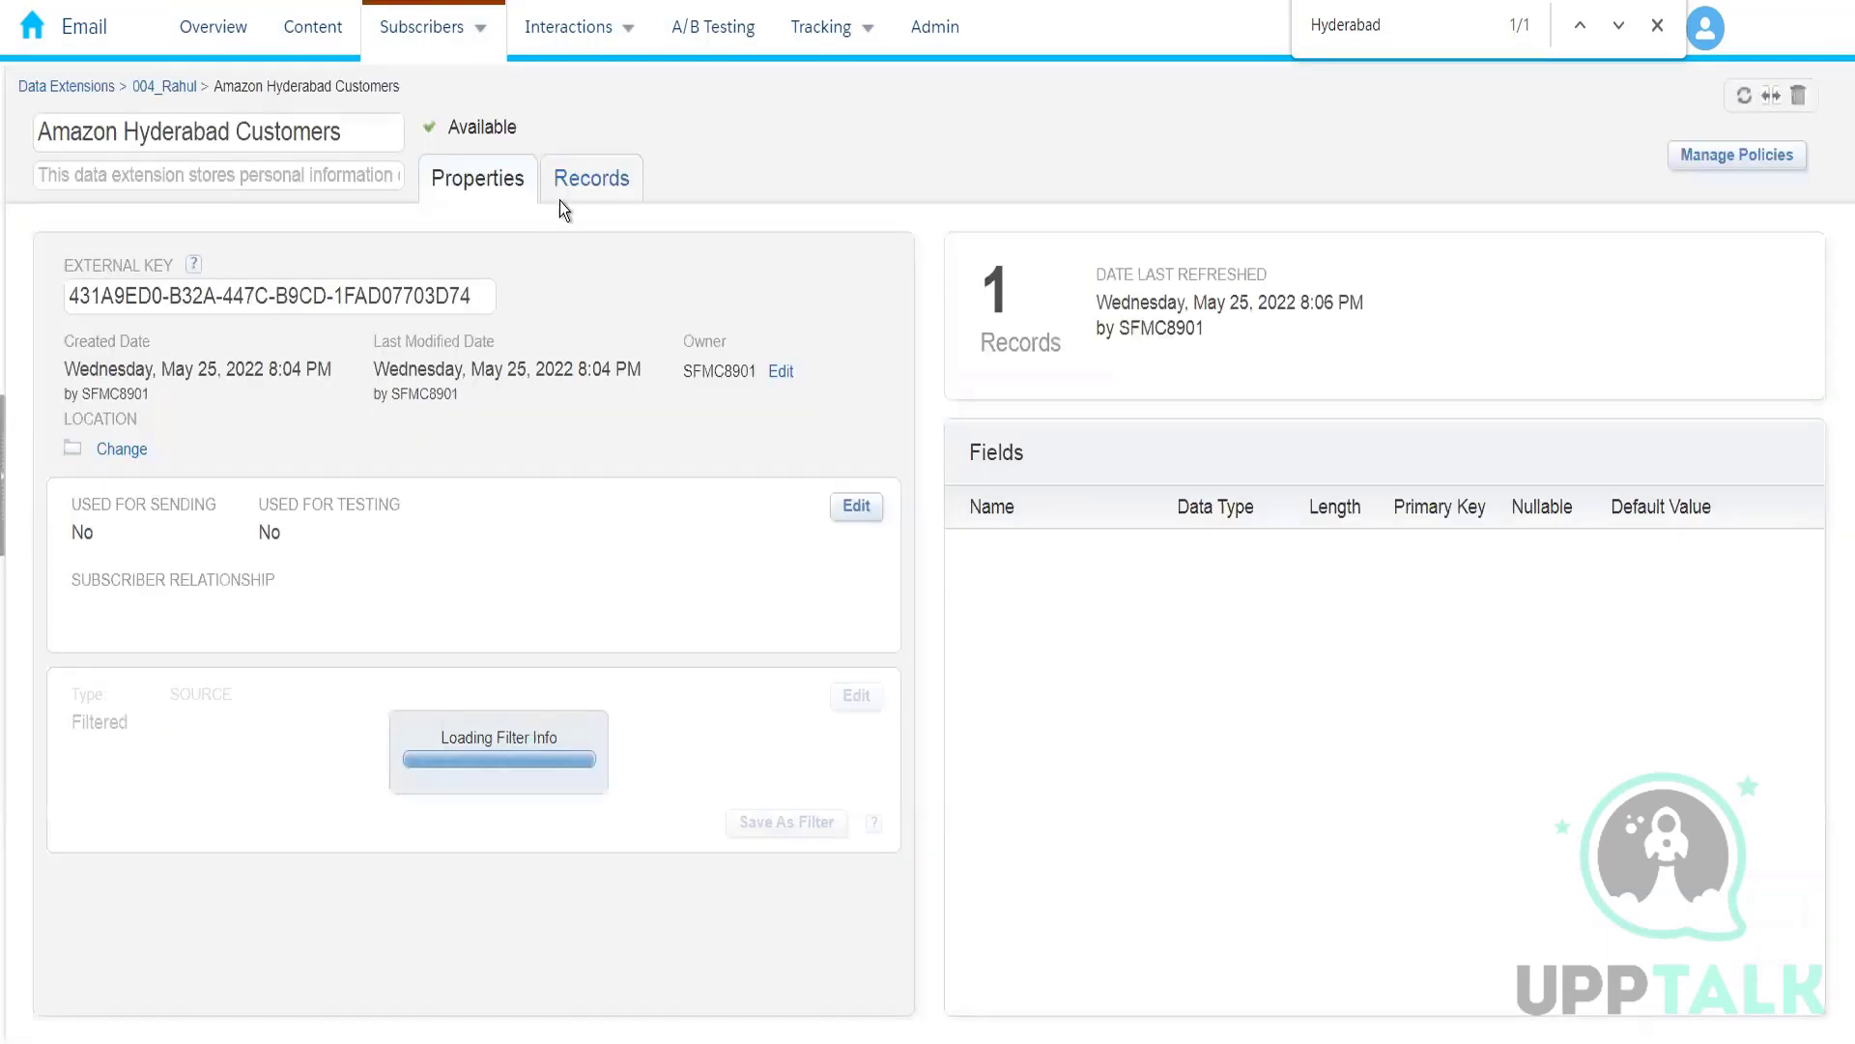
pyautogui.click(561, 196)
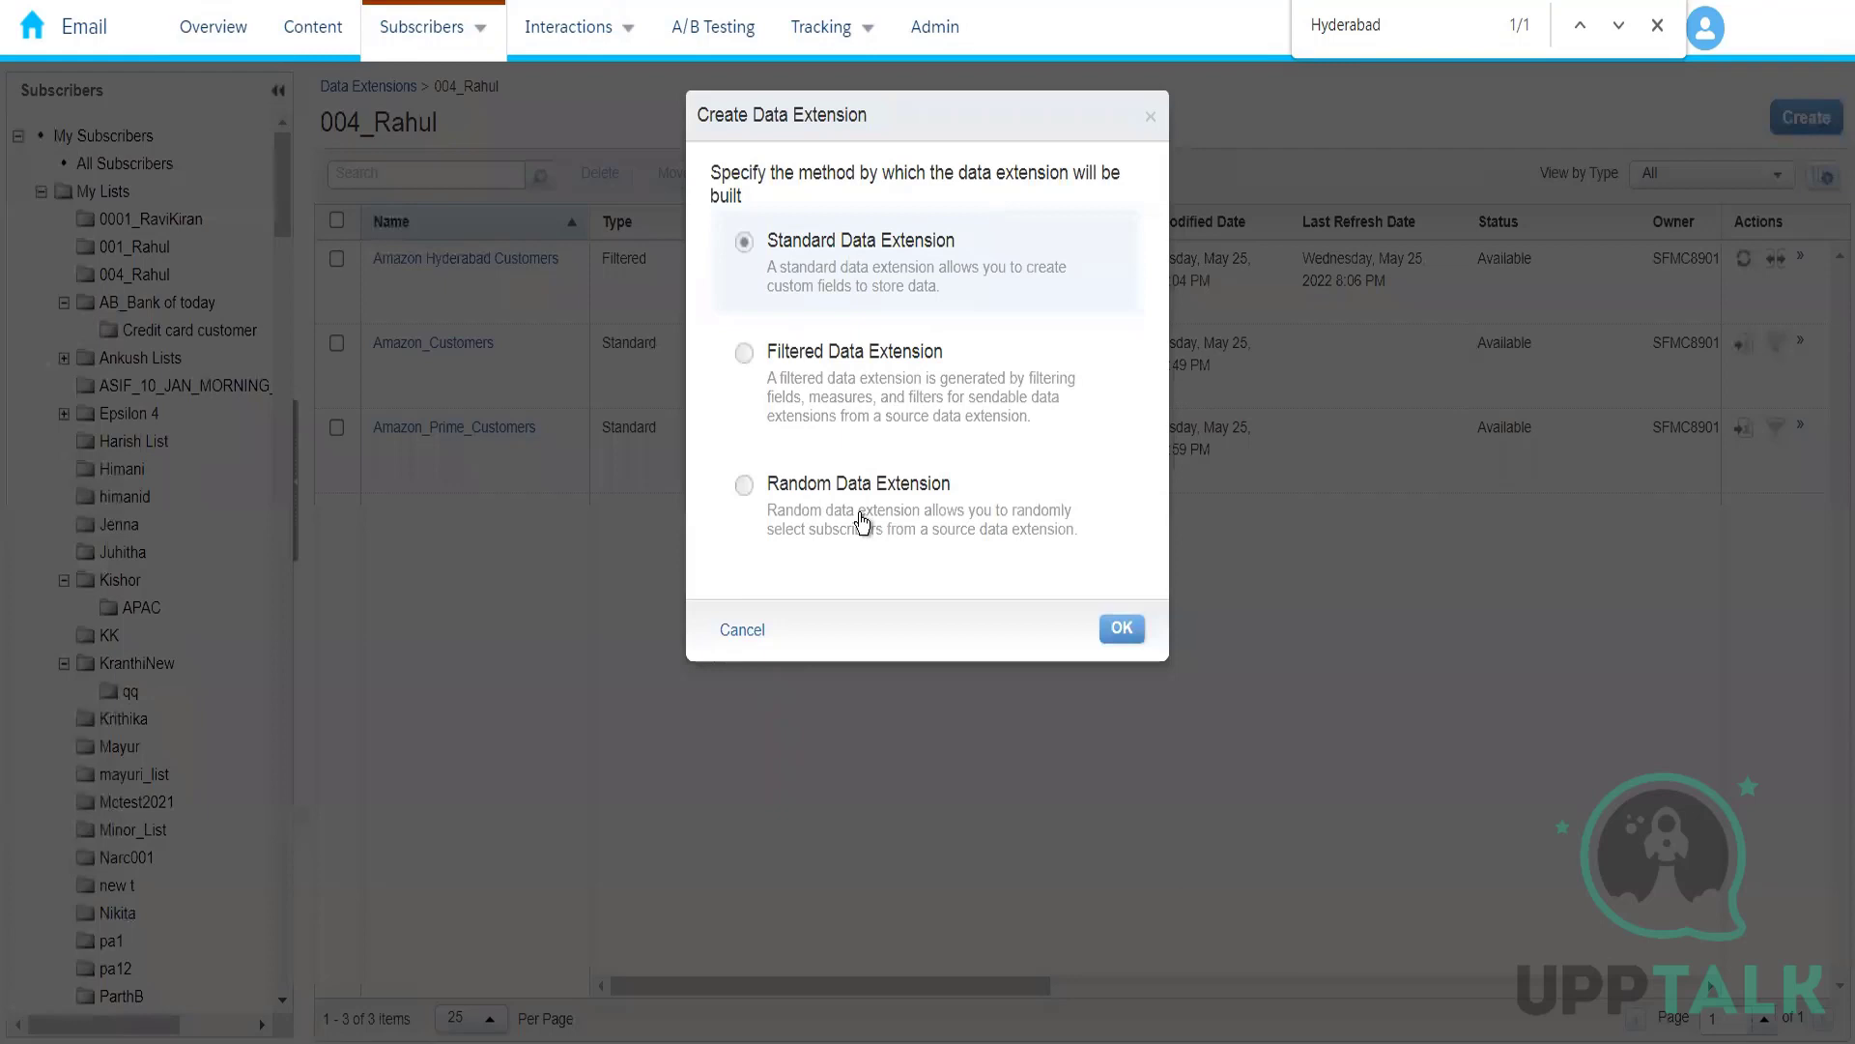
# Step: Start a random data extension with Amazon_Customers from the current folder as its source
pyautogui.click(863, 523)
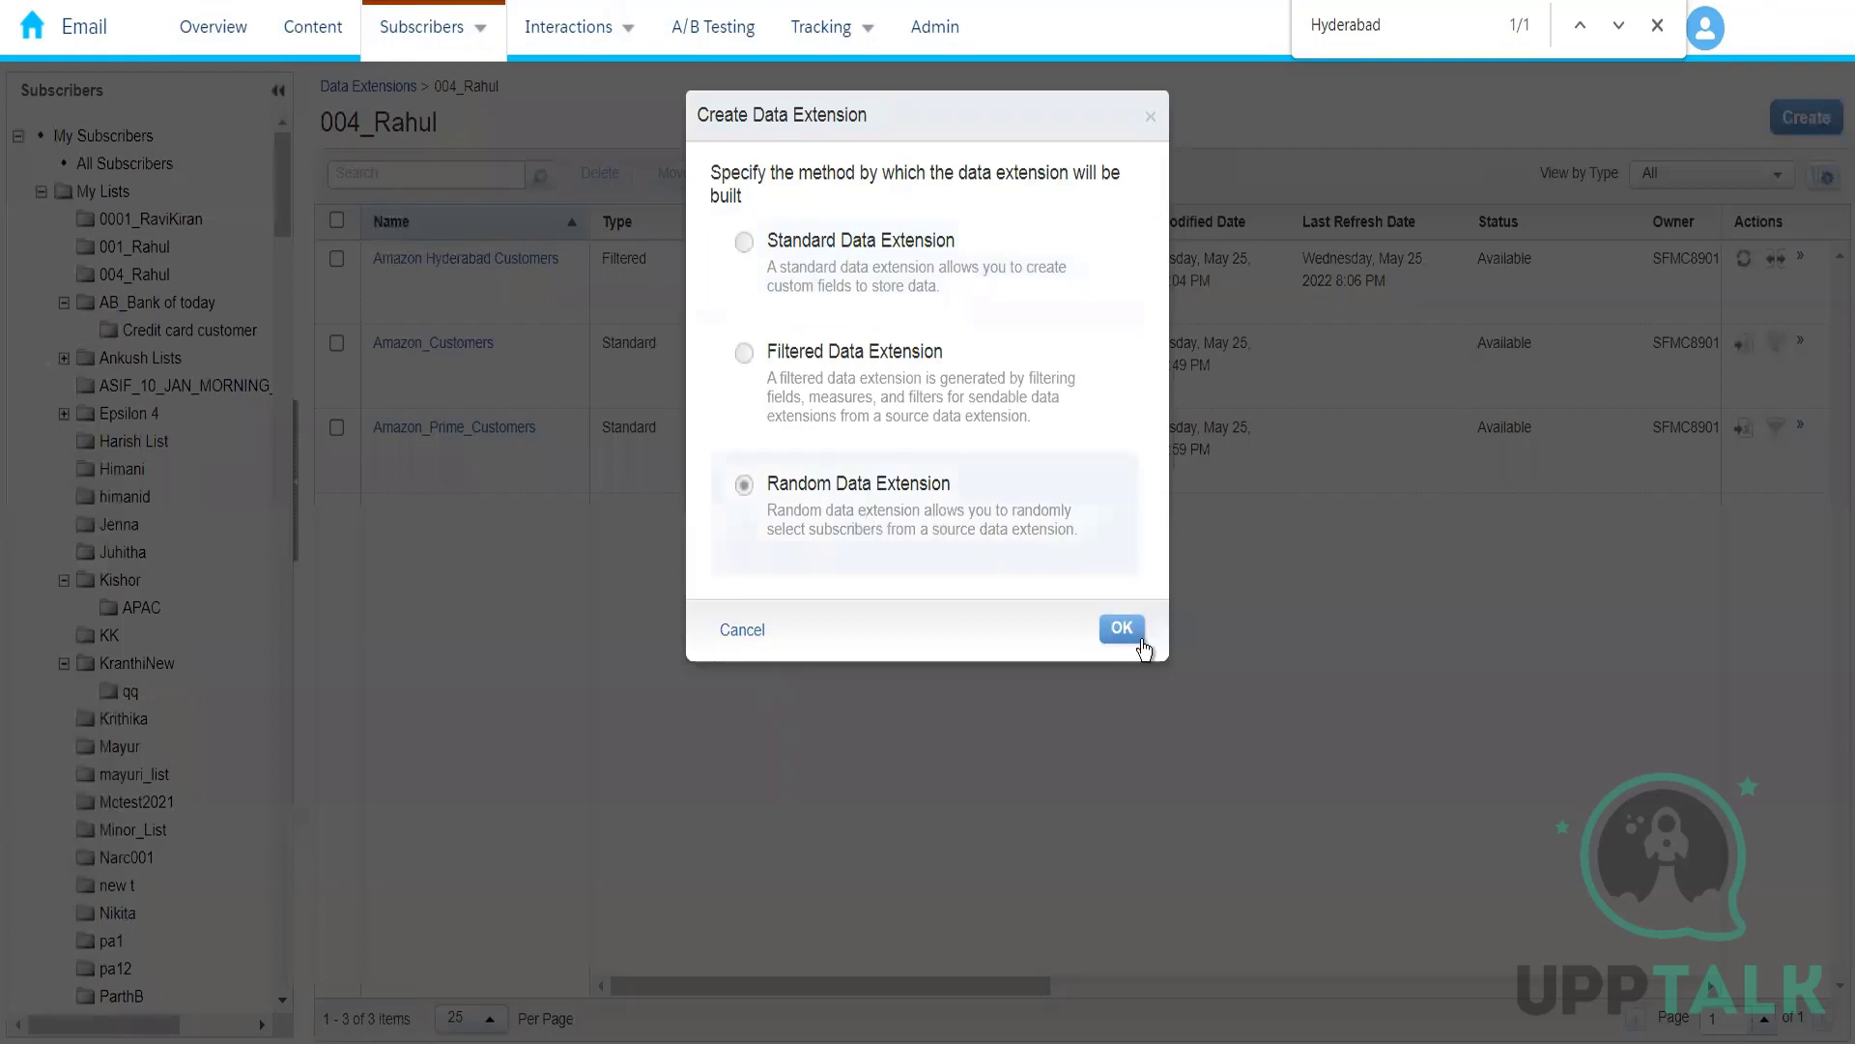
pyautogui.click(1122, 630)
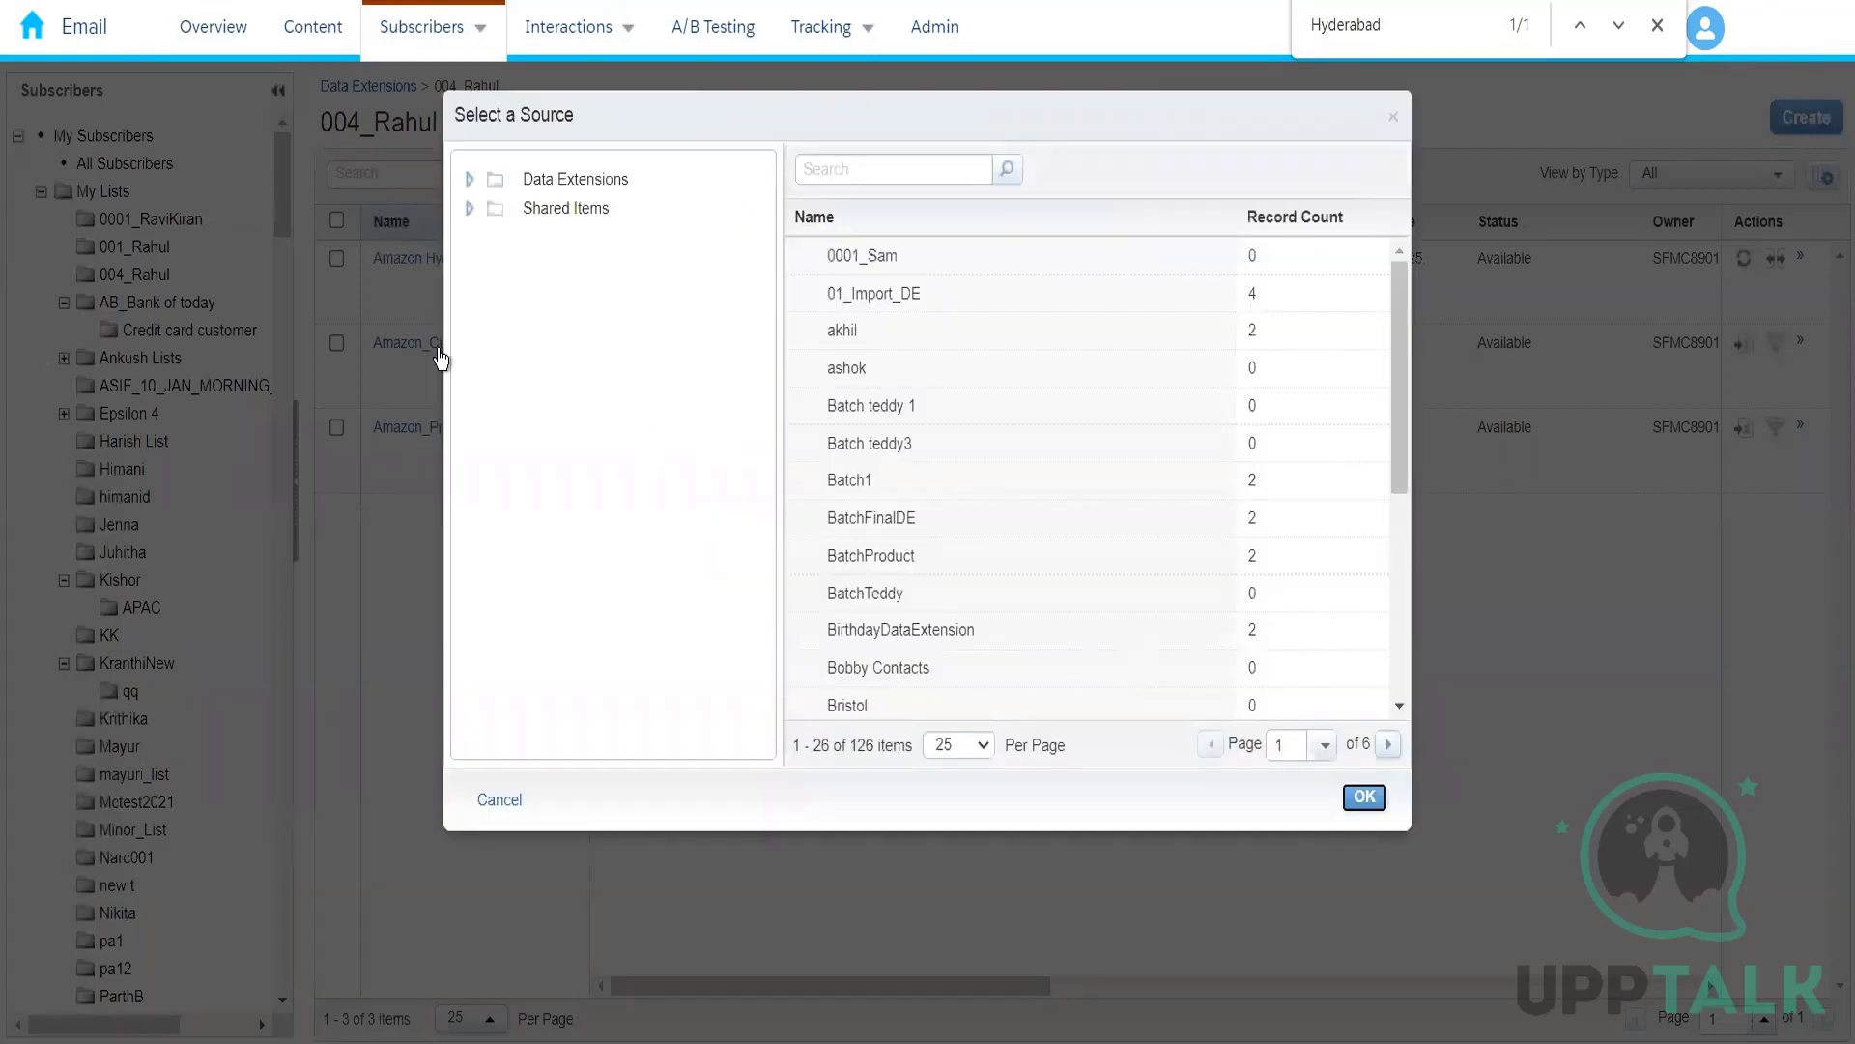
pyautogui.click(469, 180)
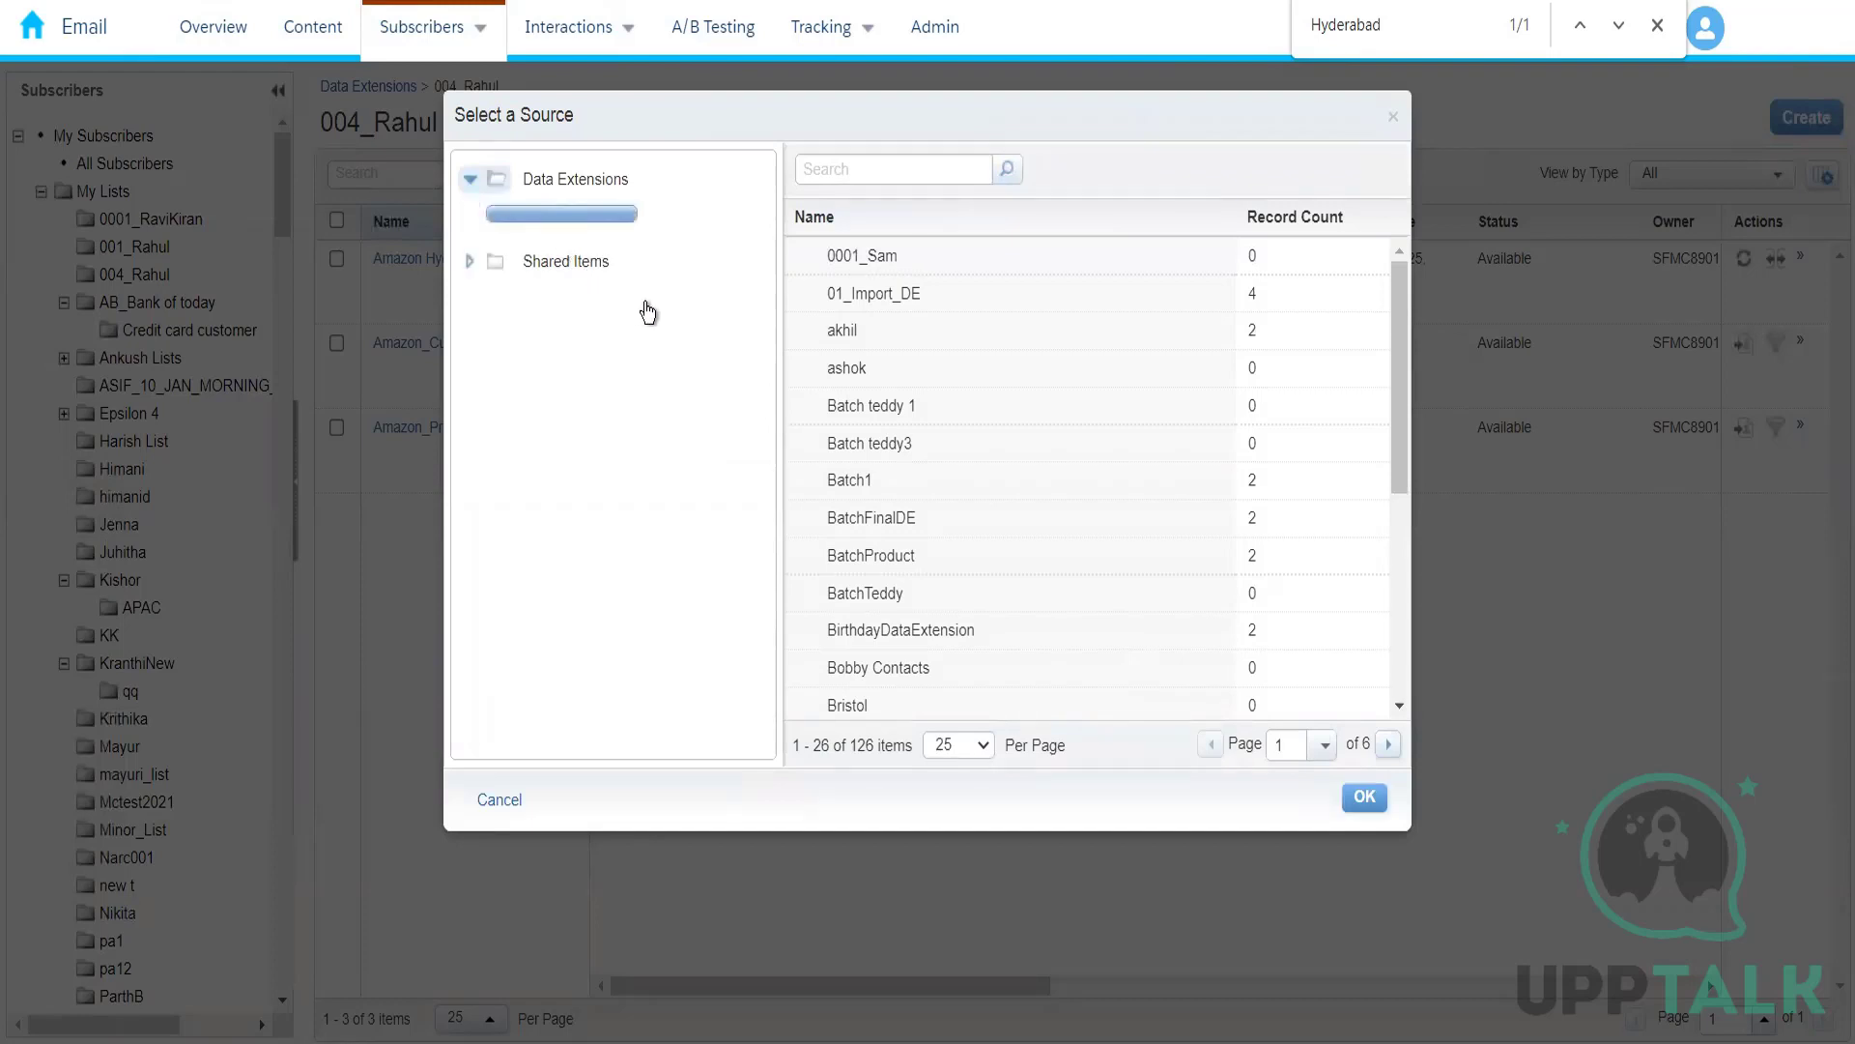
pyautogui.click(587, 472)
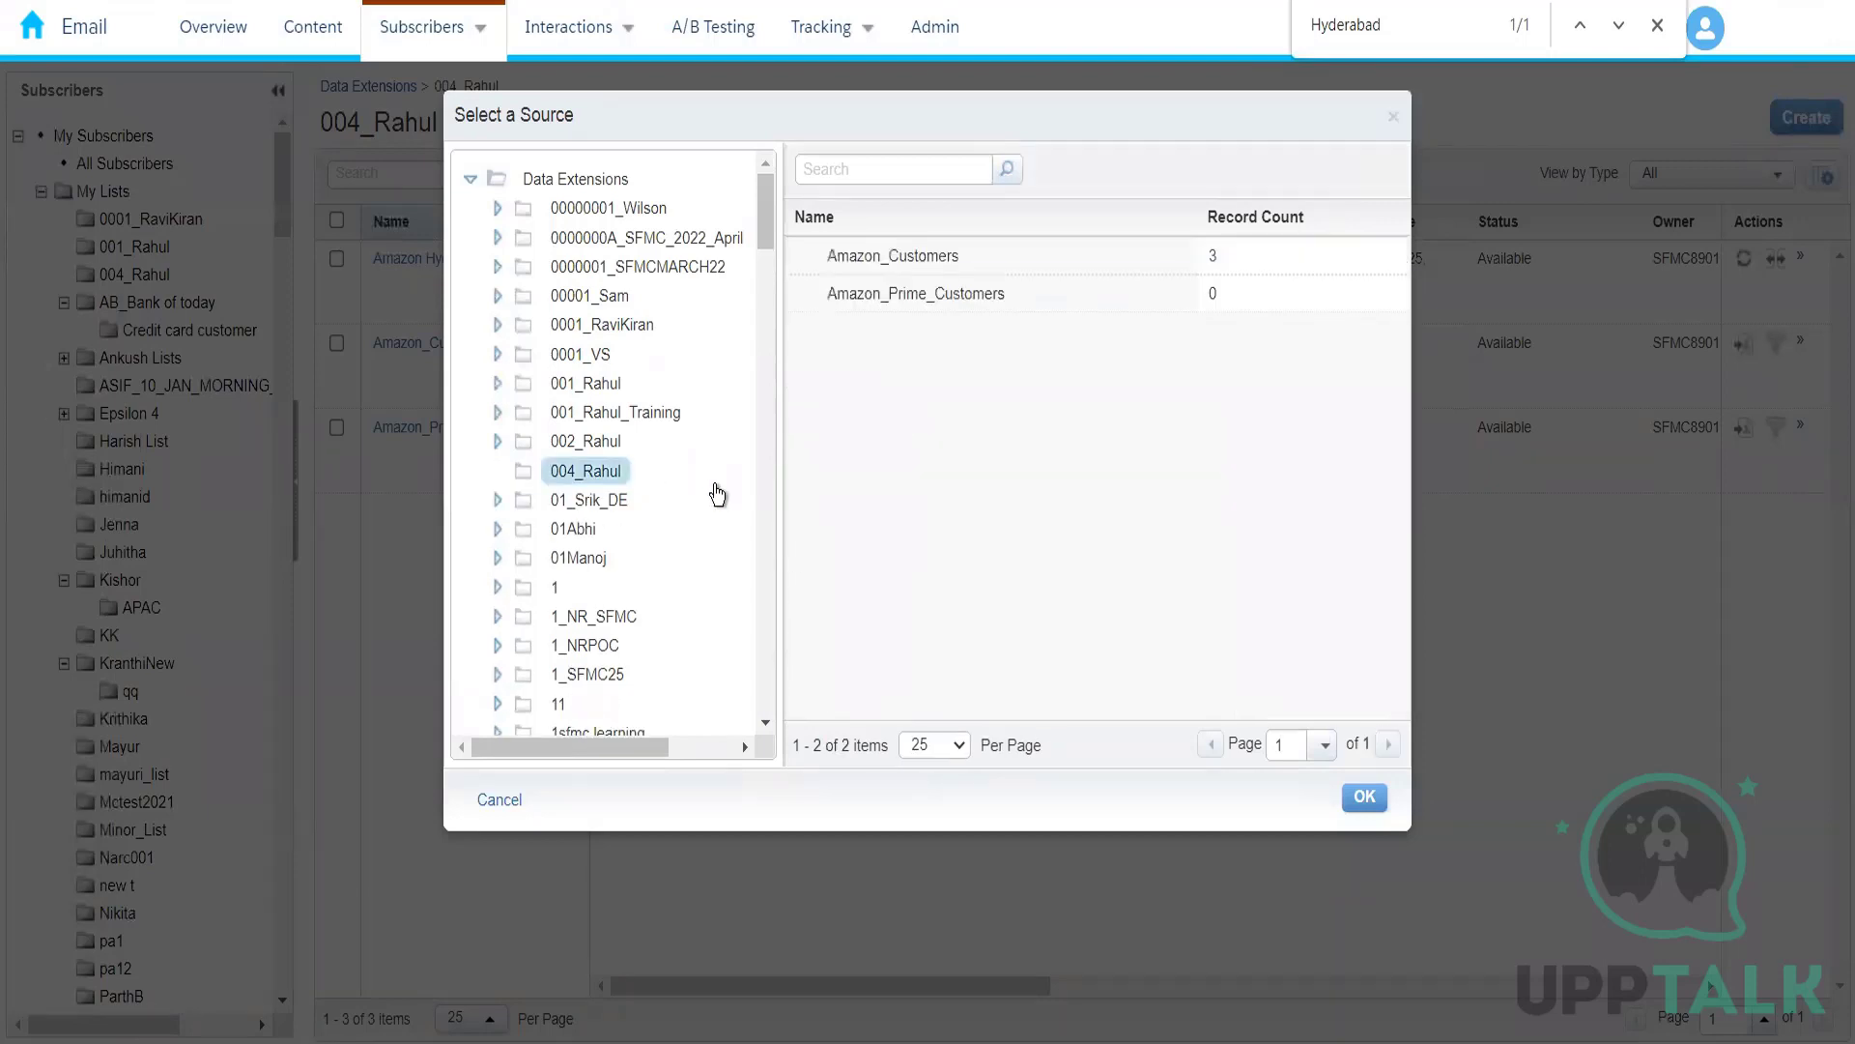
pyautogui.click(1013, 261)
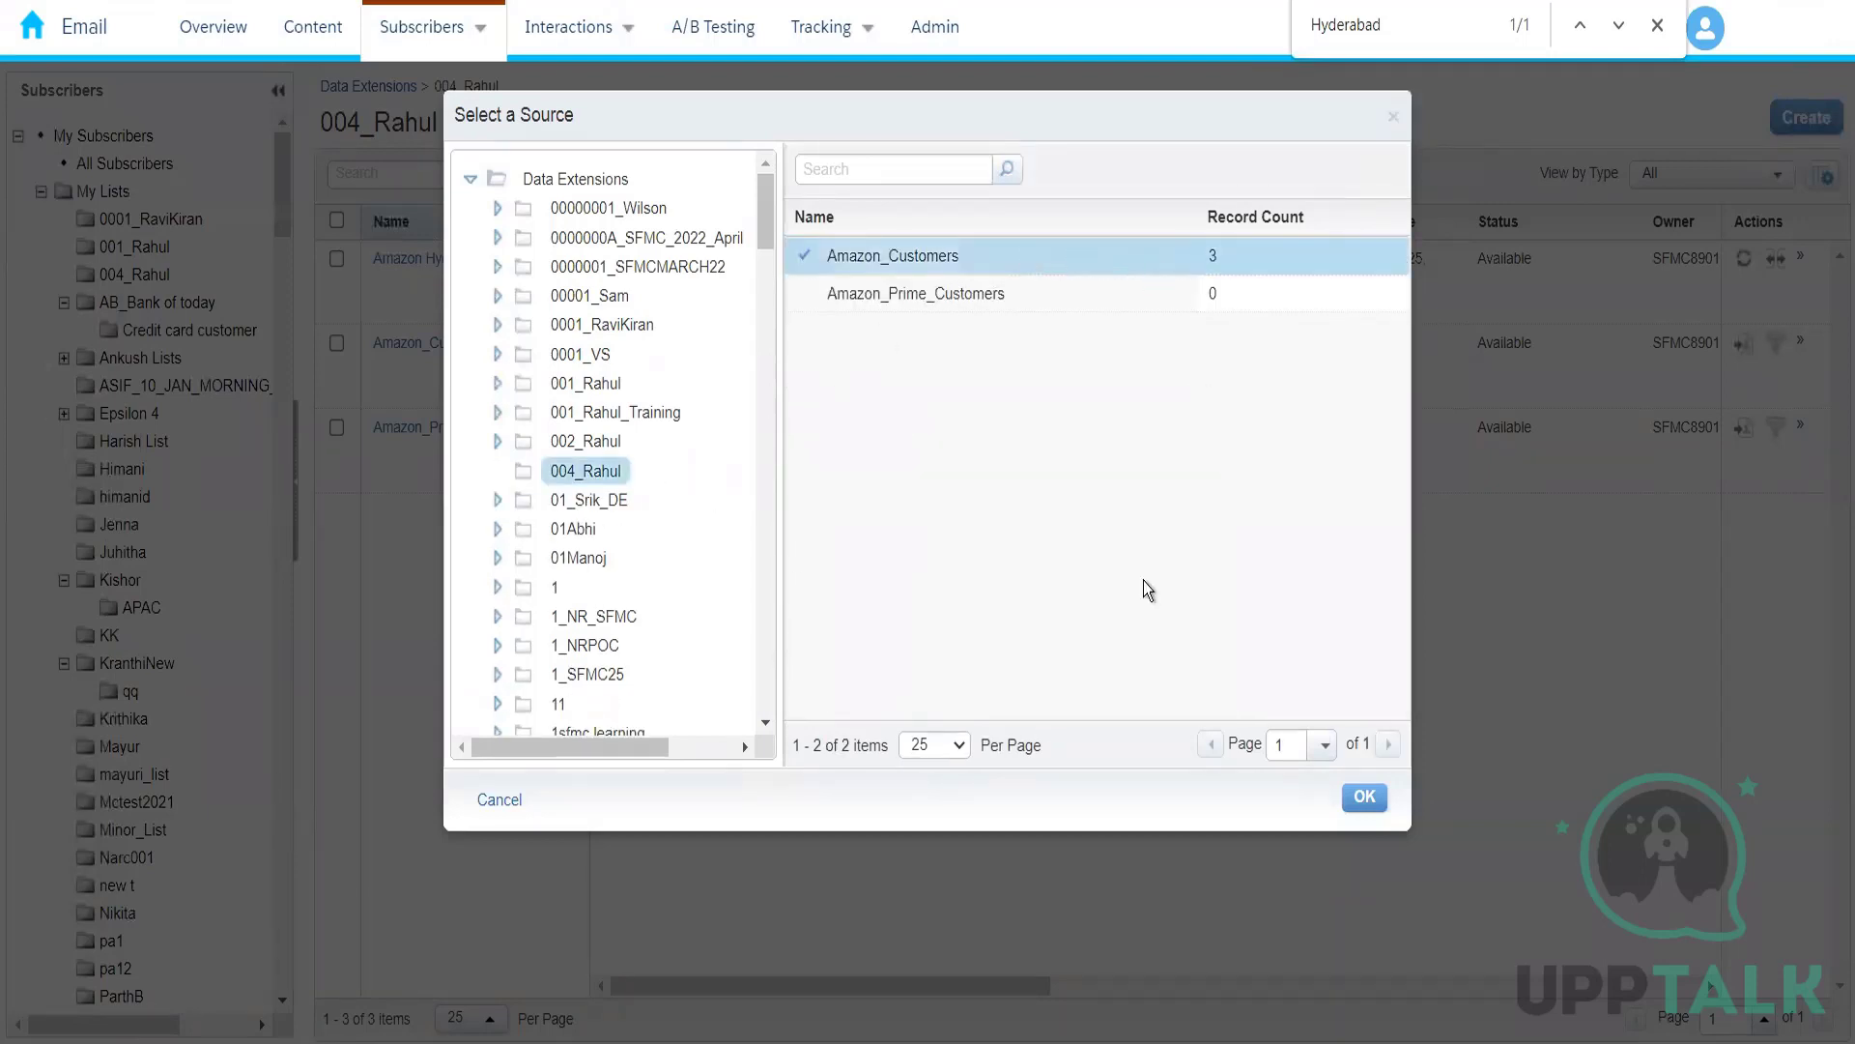
pyautogui.click(1365, 796)
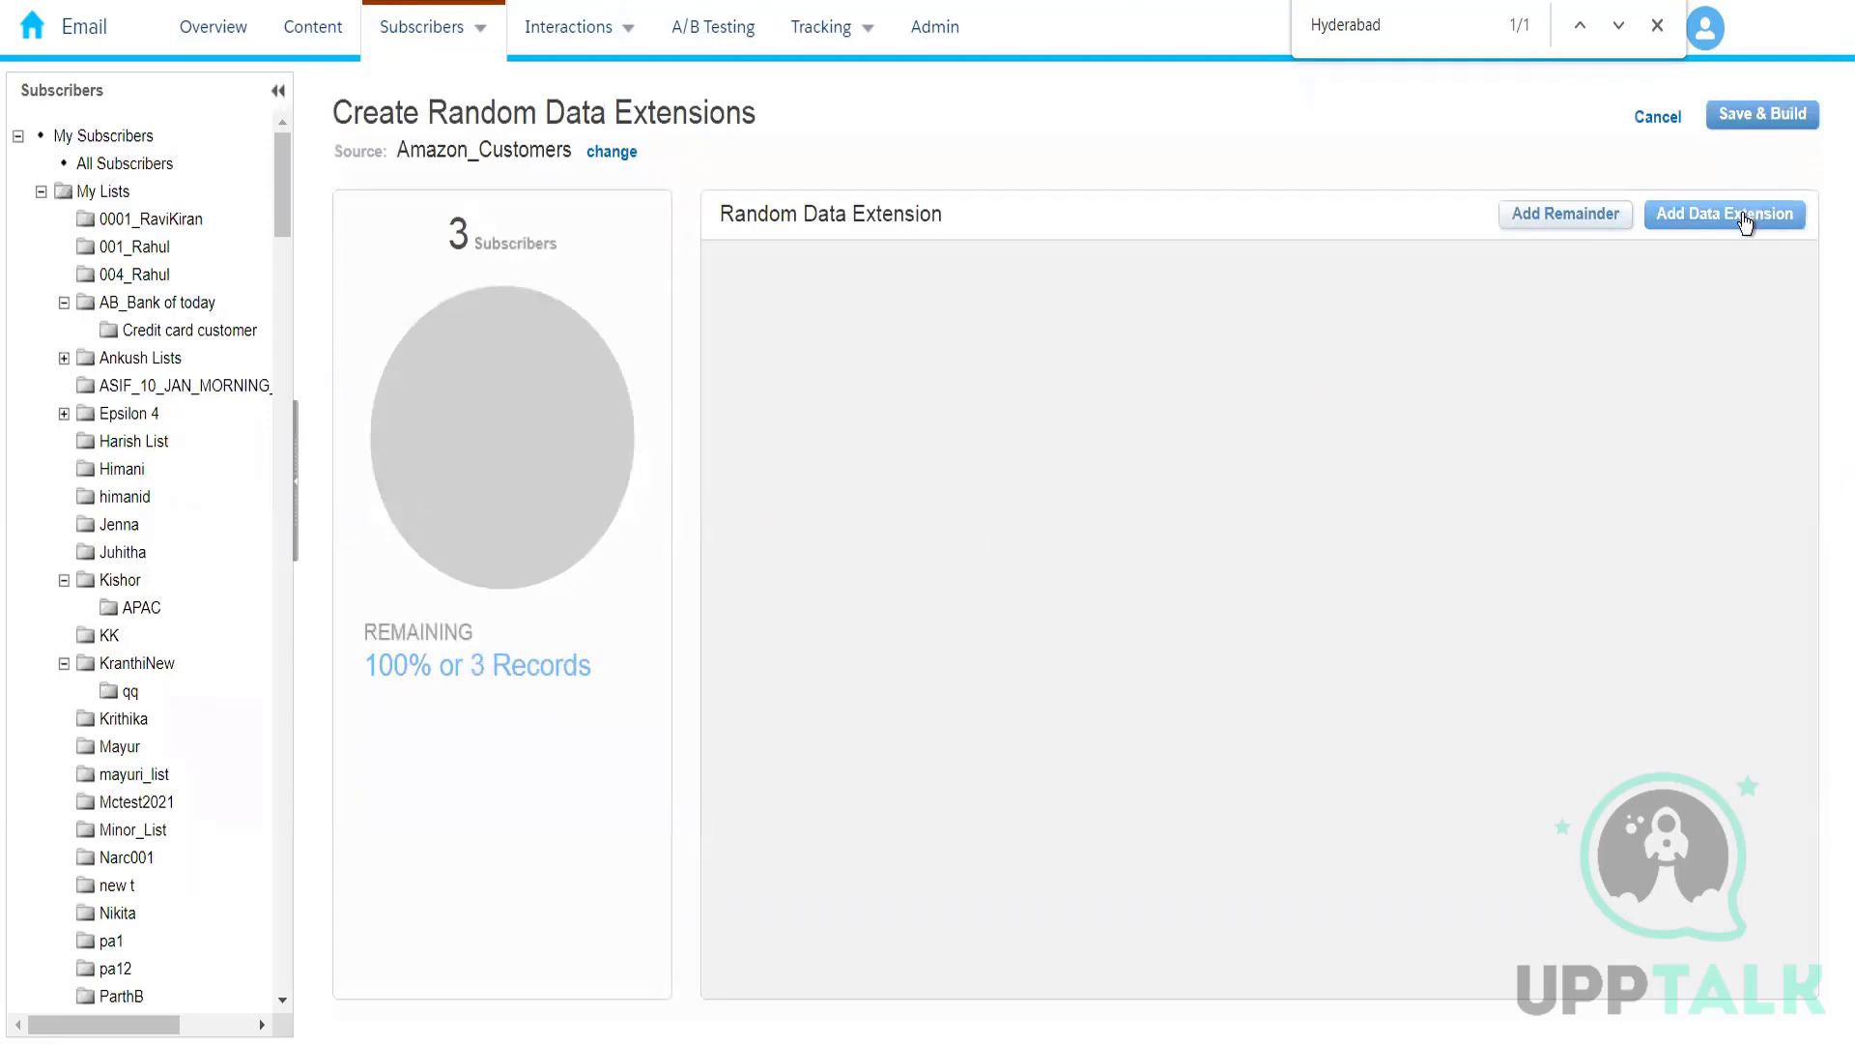
# Step: Add a data extension segment to the random split and set its size to 2 records
pyautogui.click(1696, 228)
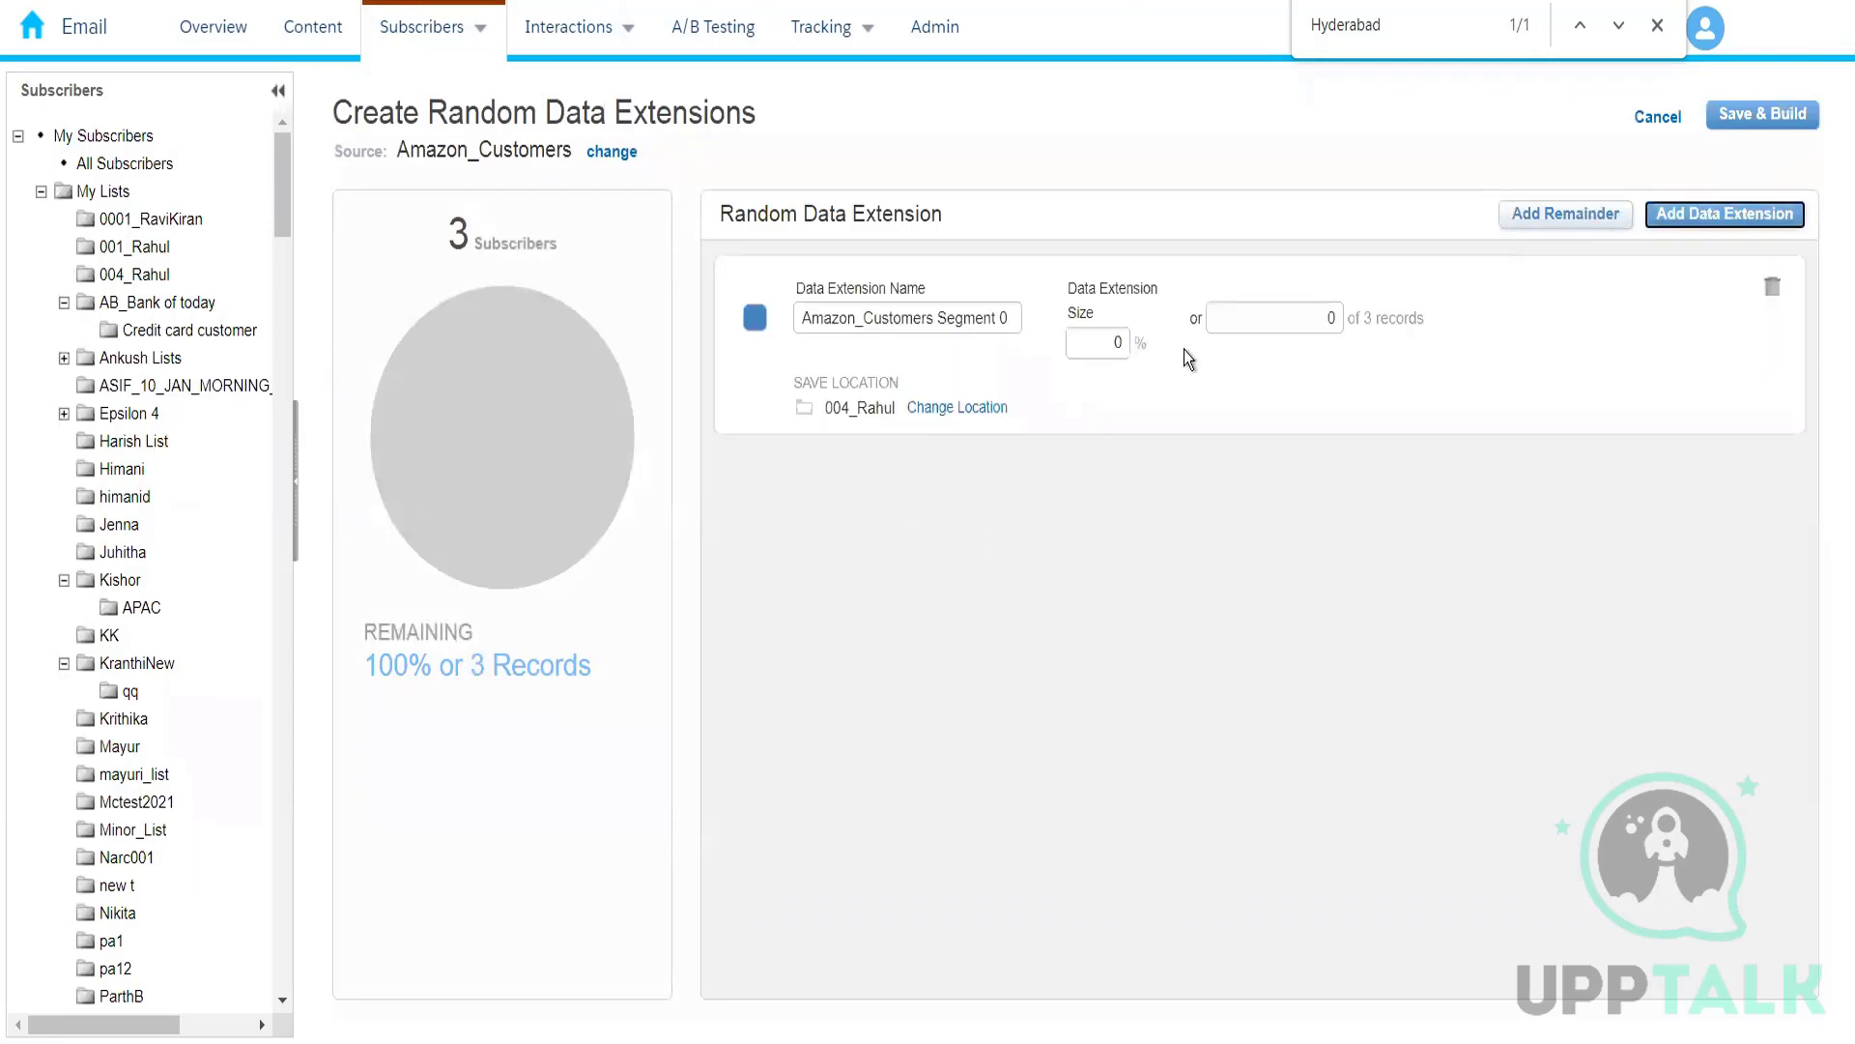
pyautogui.click(1334, 318)
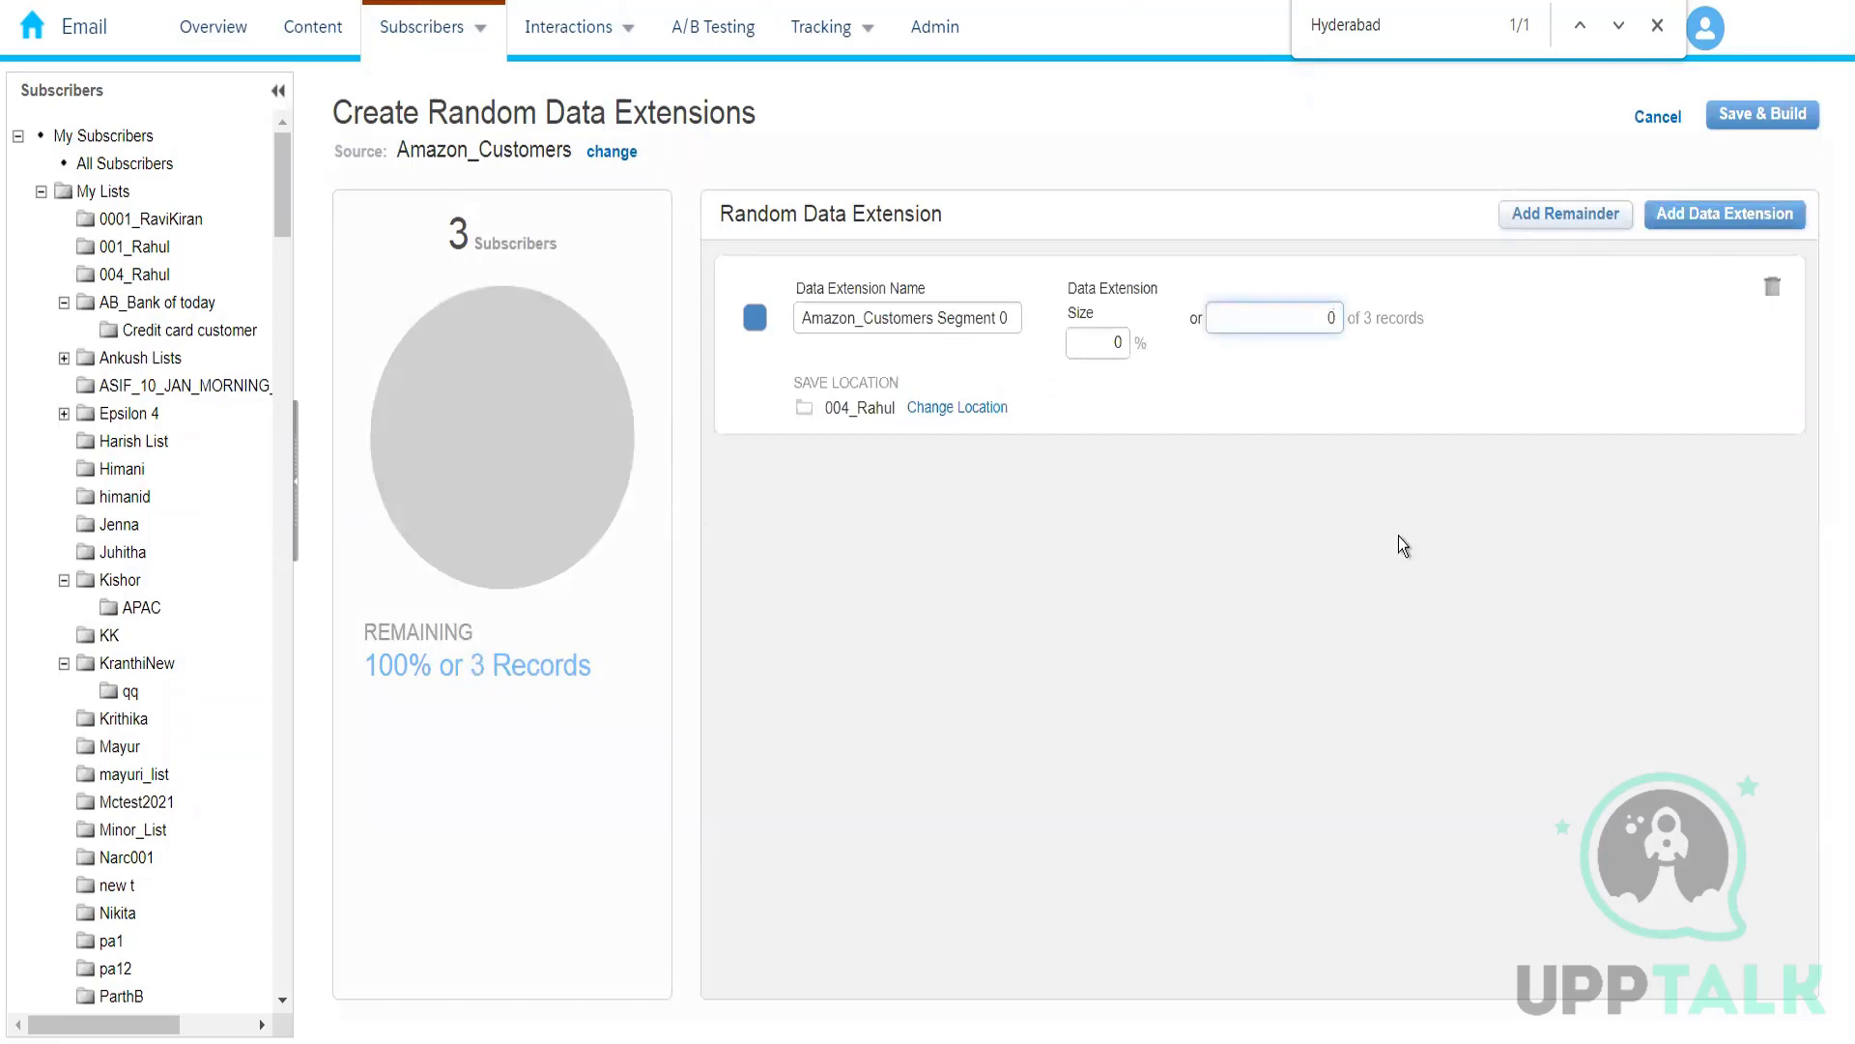
pyautogui.press('BackSpace')
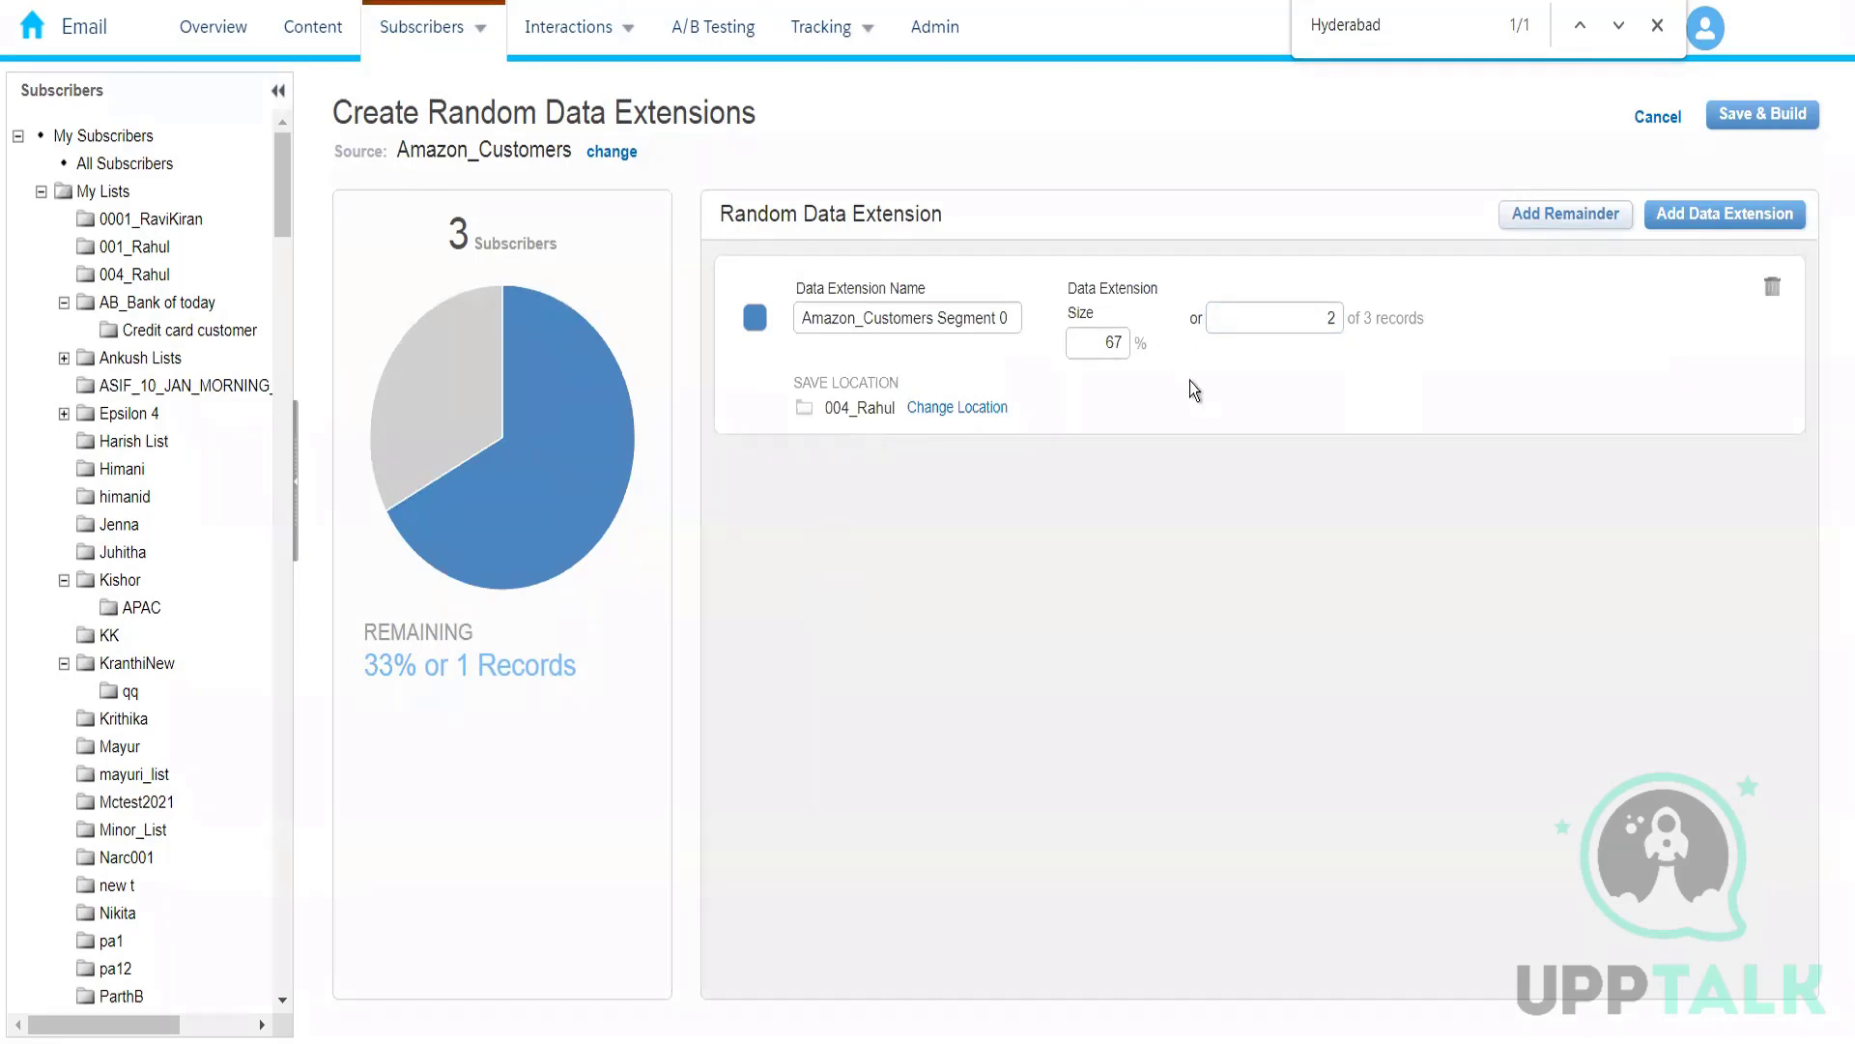
pyautogui.click(1734, 224)
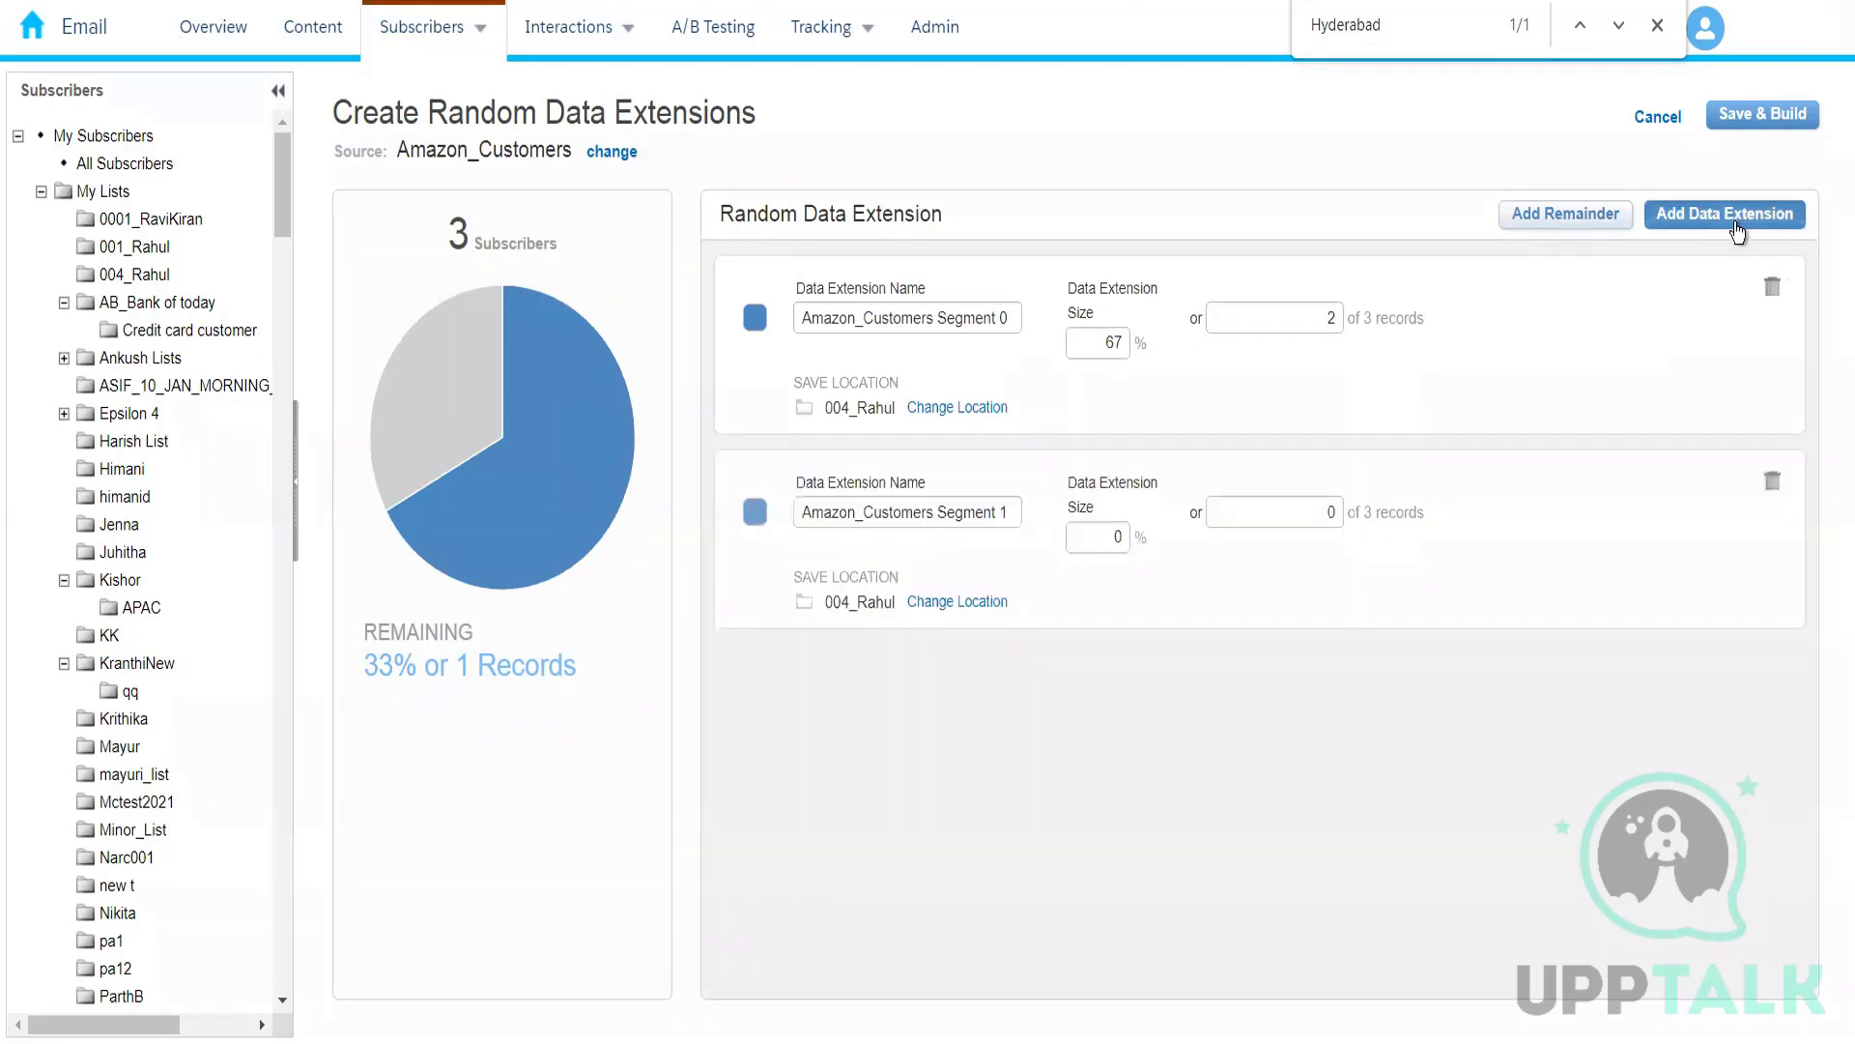
pyautogui.click(1734, 224)
pyautogui.click(1734, 224)
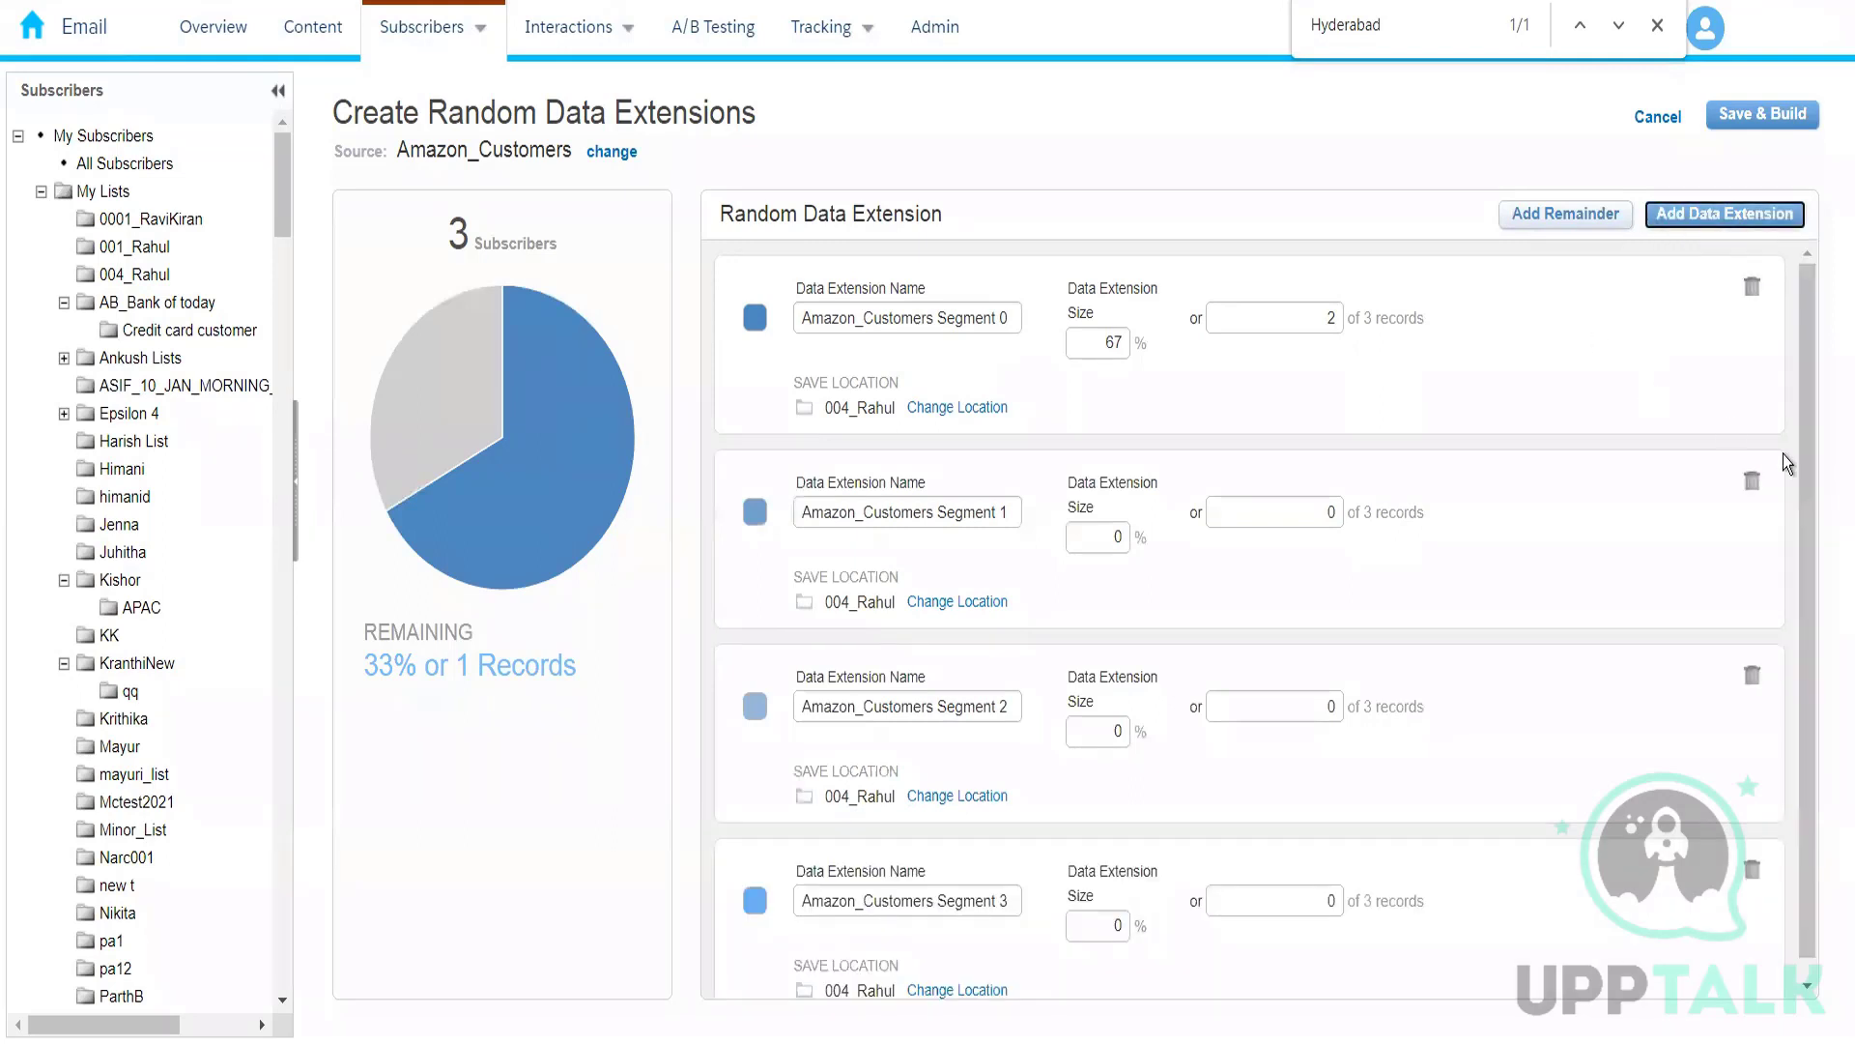
pyautogui.click(1752, 875)
pyautogui.click(1771, 677)
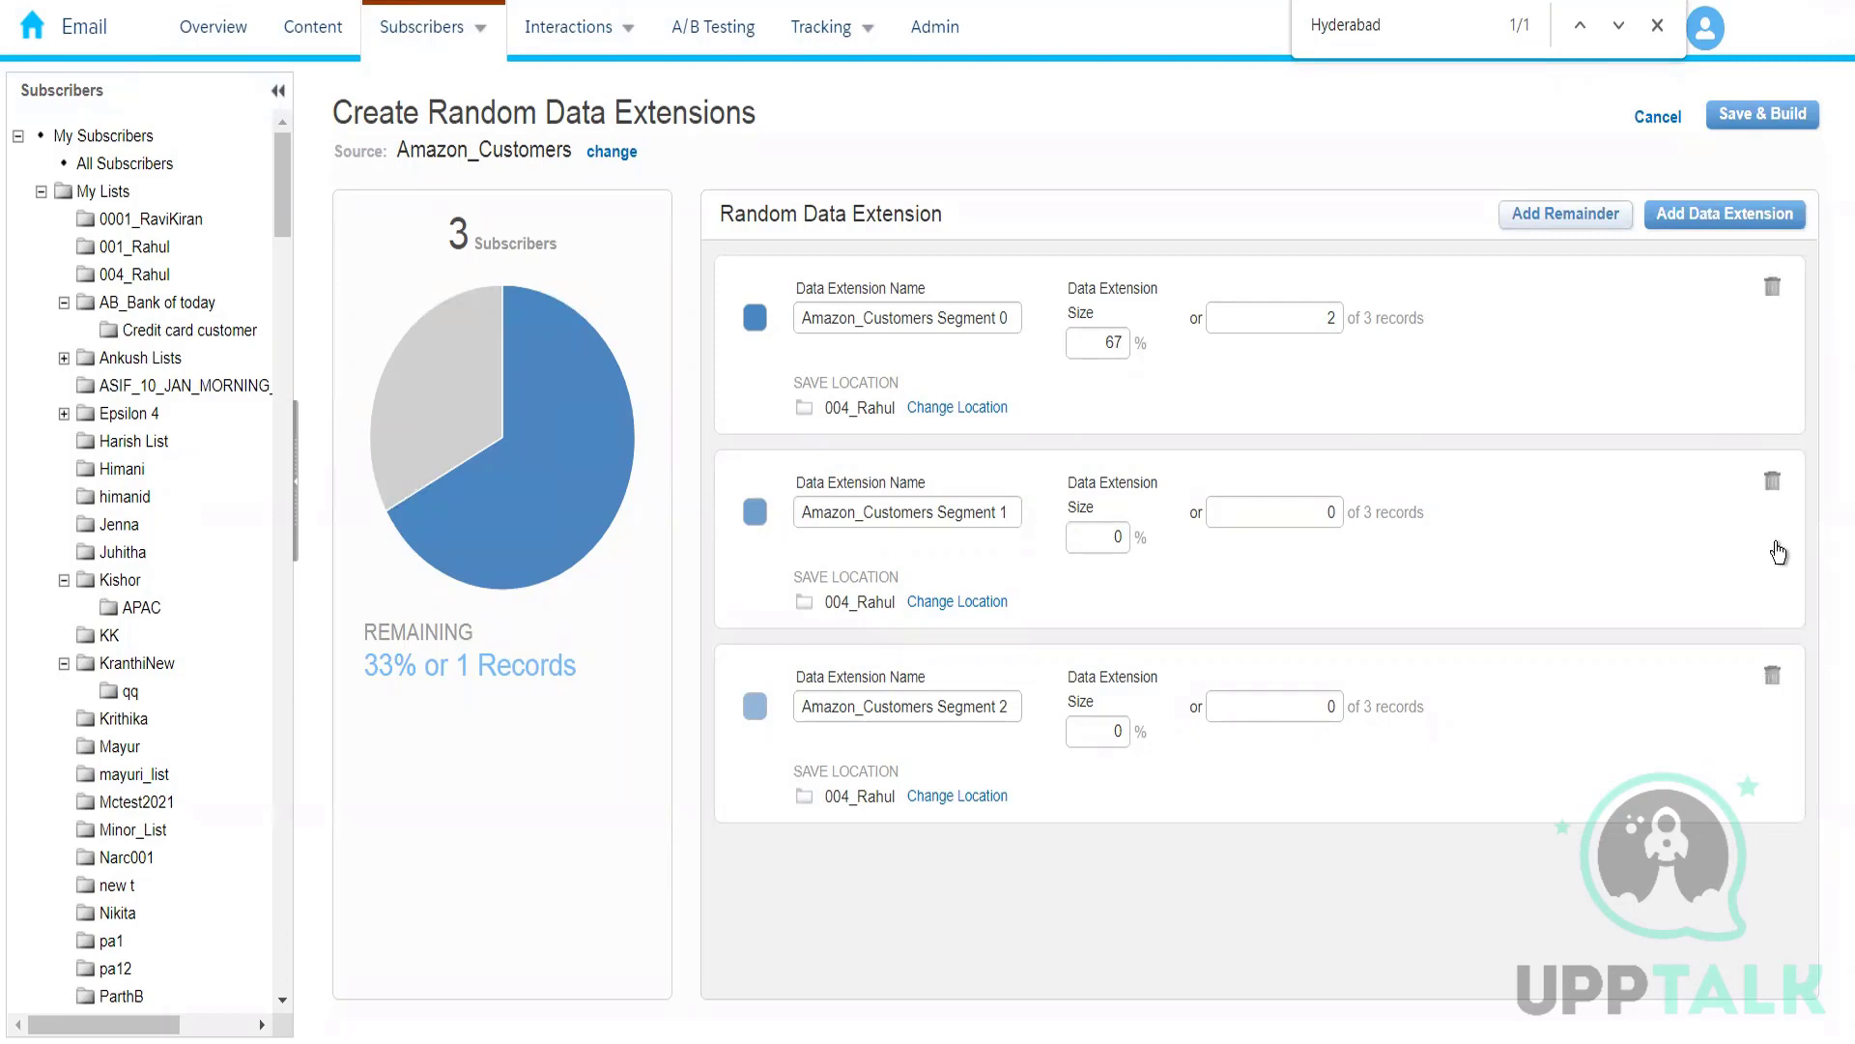
pyautogui.click(1774, 483)
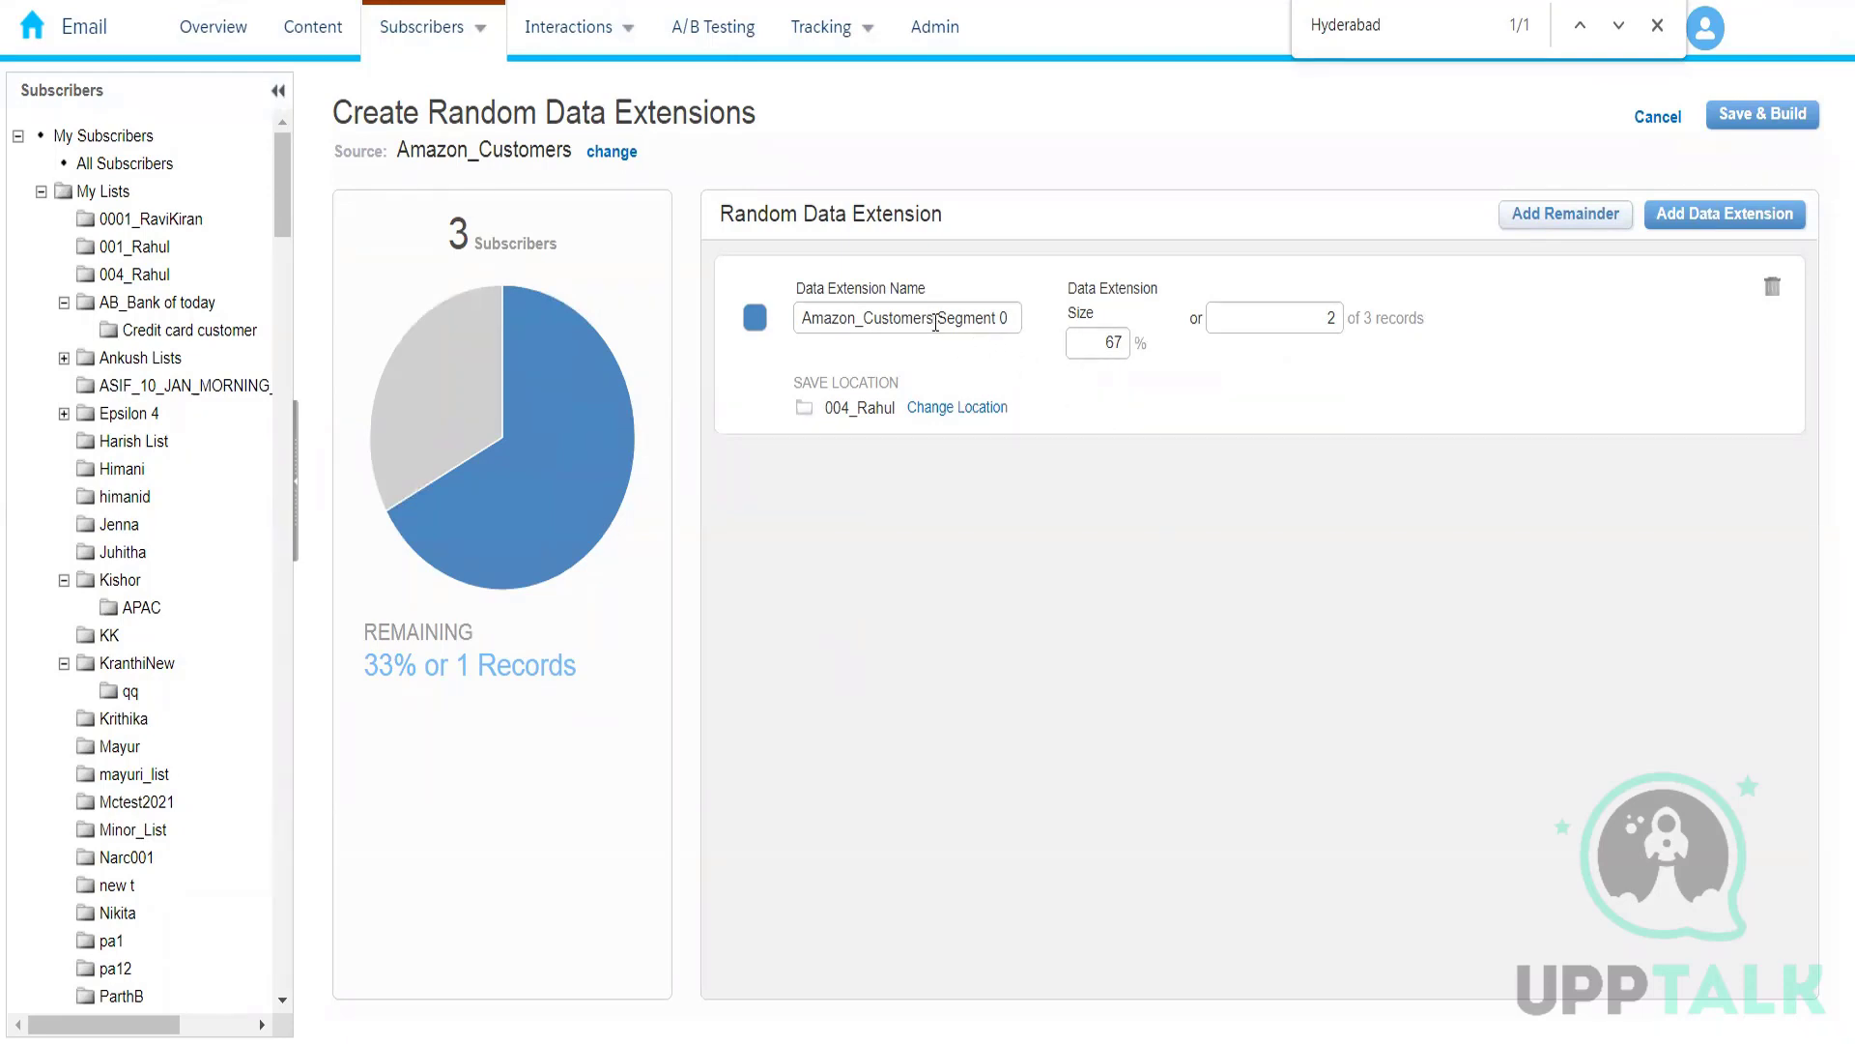
# Step: Rename the random segment as Amazon_Random_Customers
pyautogui.moveTo(937, 323); pyautogui.dragTo(1181, 325)
pyautogui.press('BackSpace')
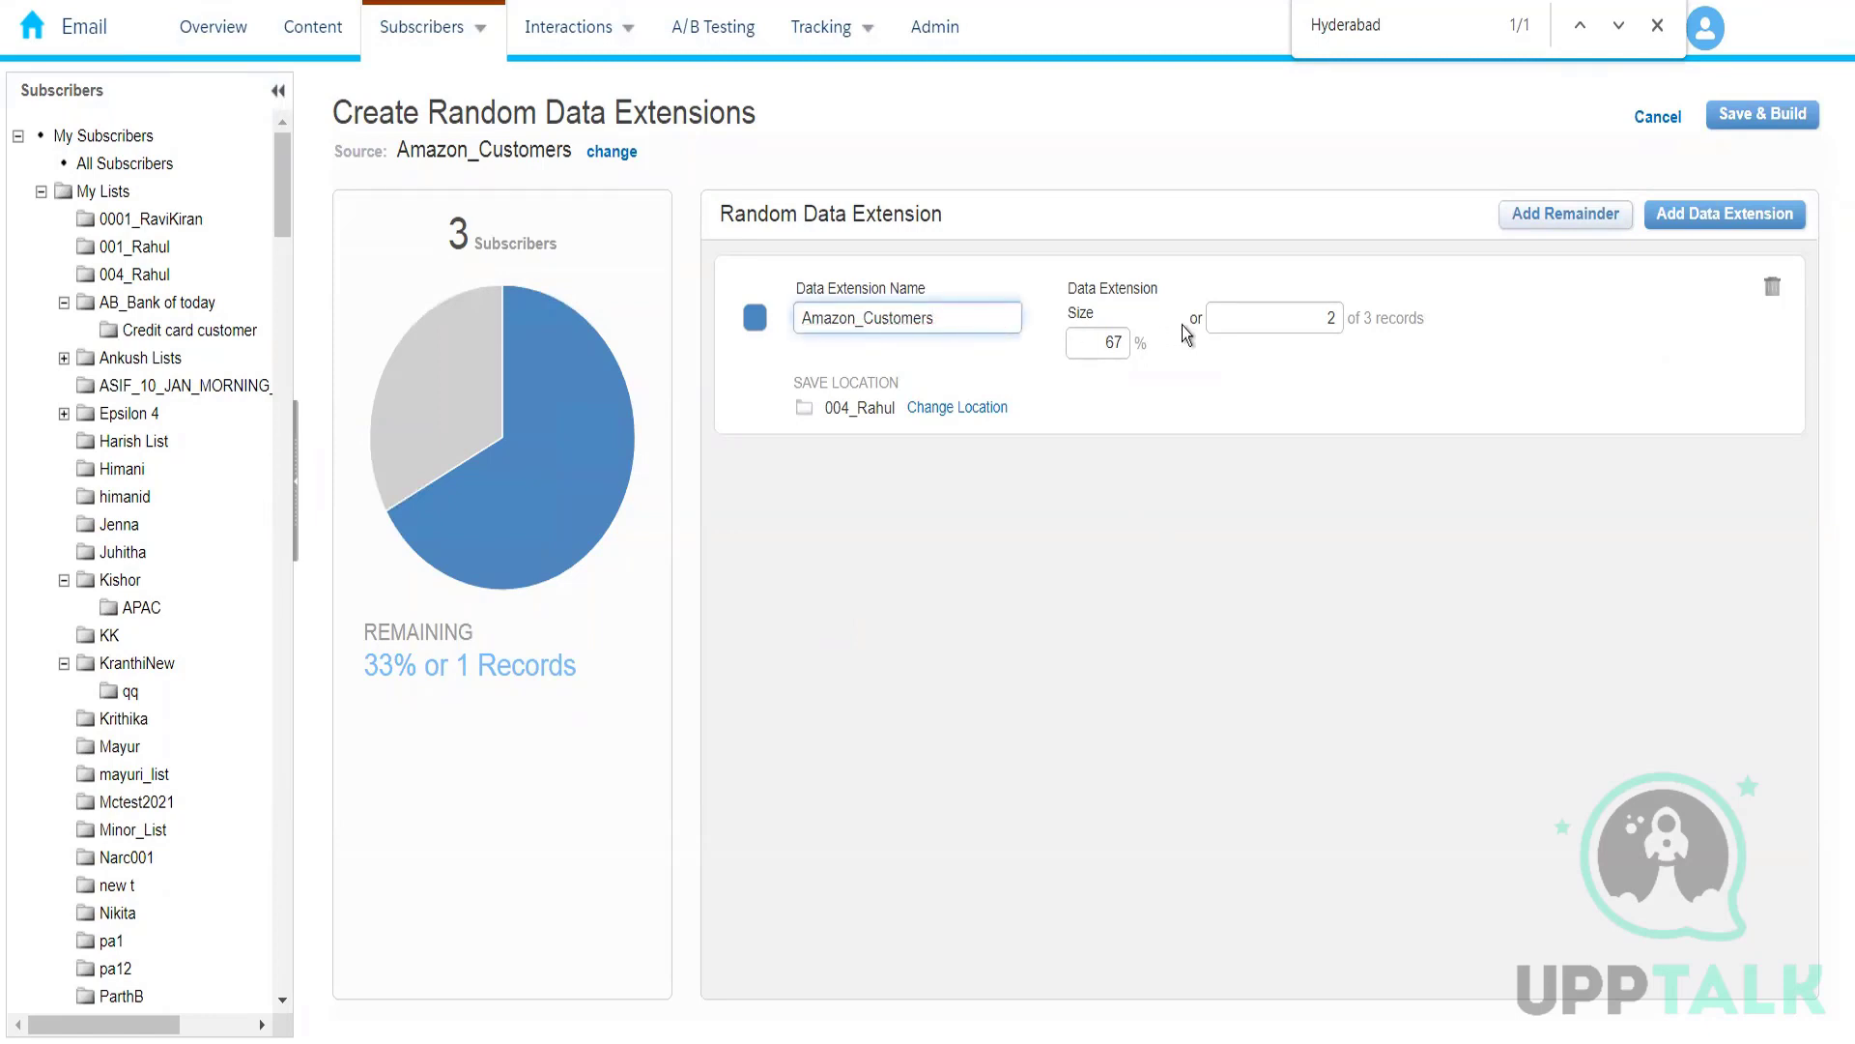
pyautogui.click(866, 321)
pyautogui.write('random')
pyautogui.press('BackSpace')
pyautogui.press('BackSpace')
pyautogui.write('m_')
pyautogui.press('Left')
pyautogui.press('Left')
pyautogui.press('Left')
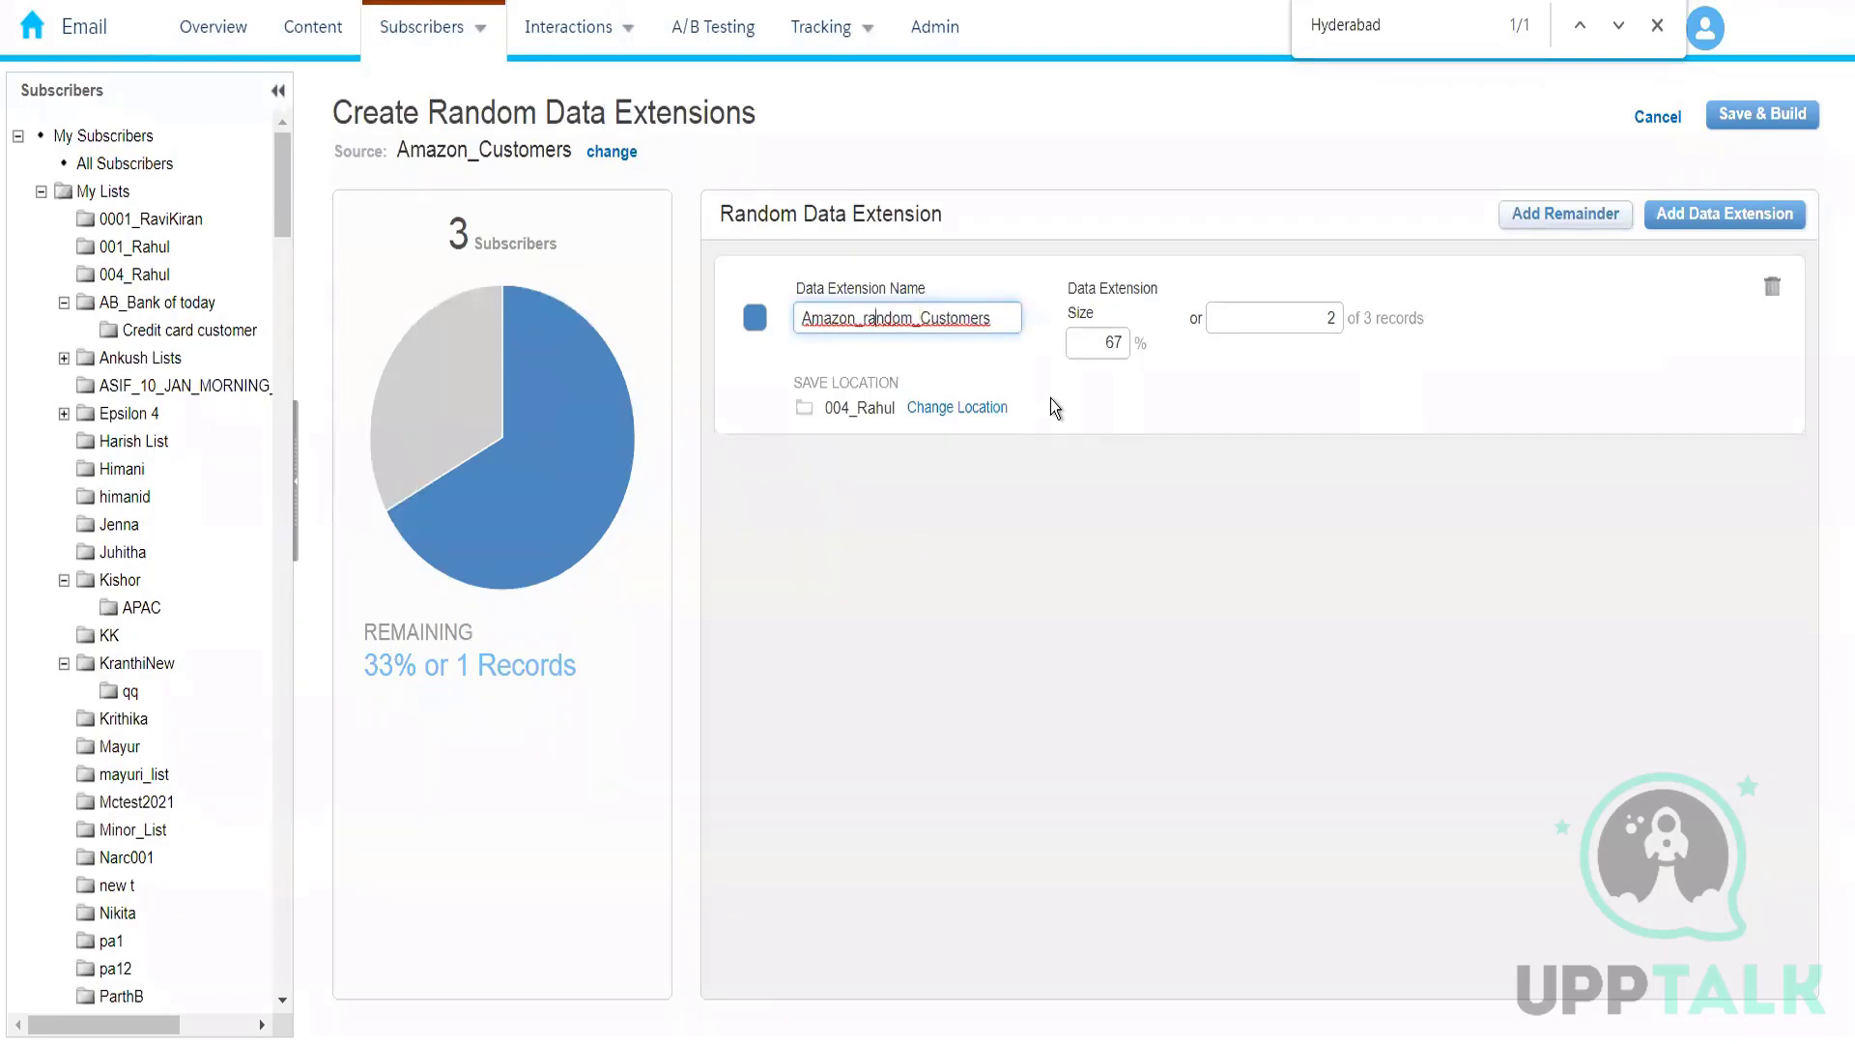
pyautogui.press('Left')
pyautogui.press('BackSpace')
pyautogui.write('R')
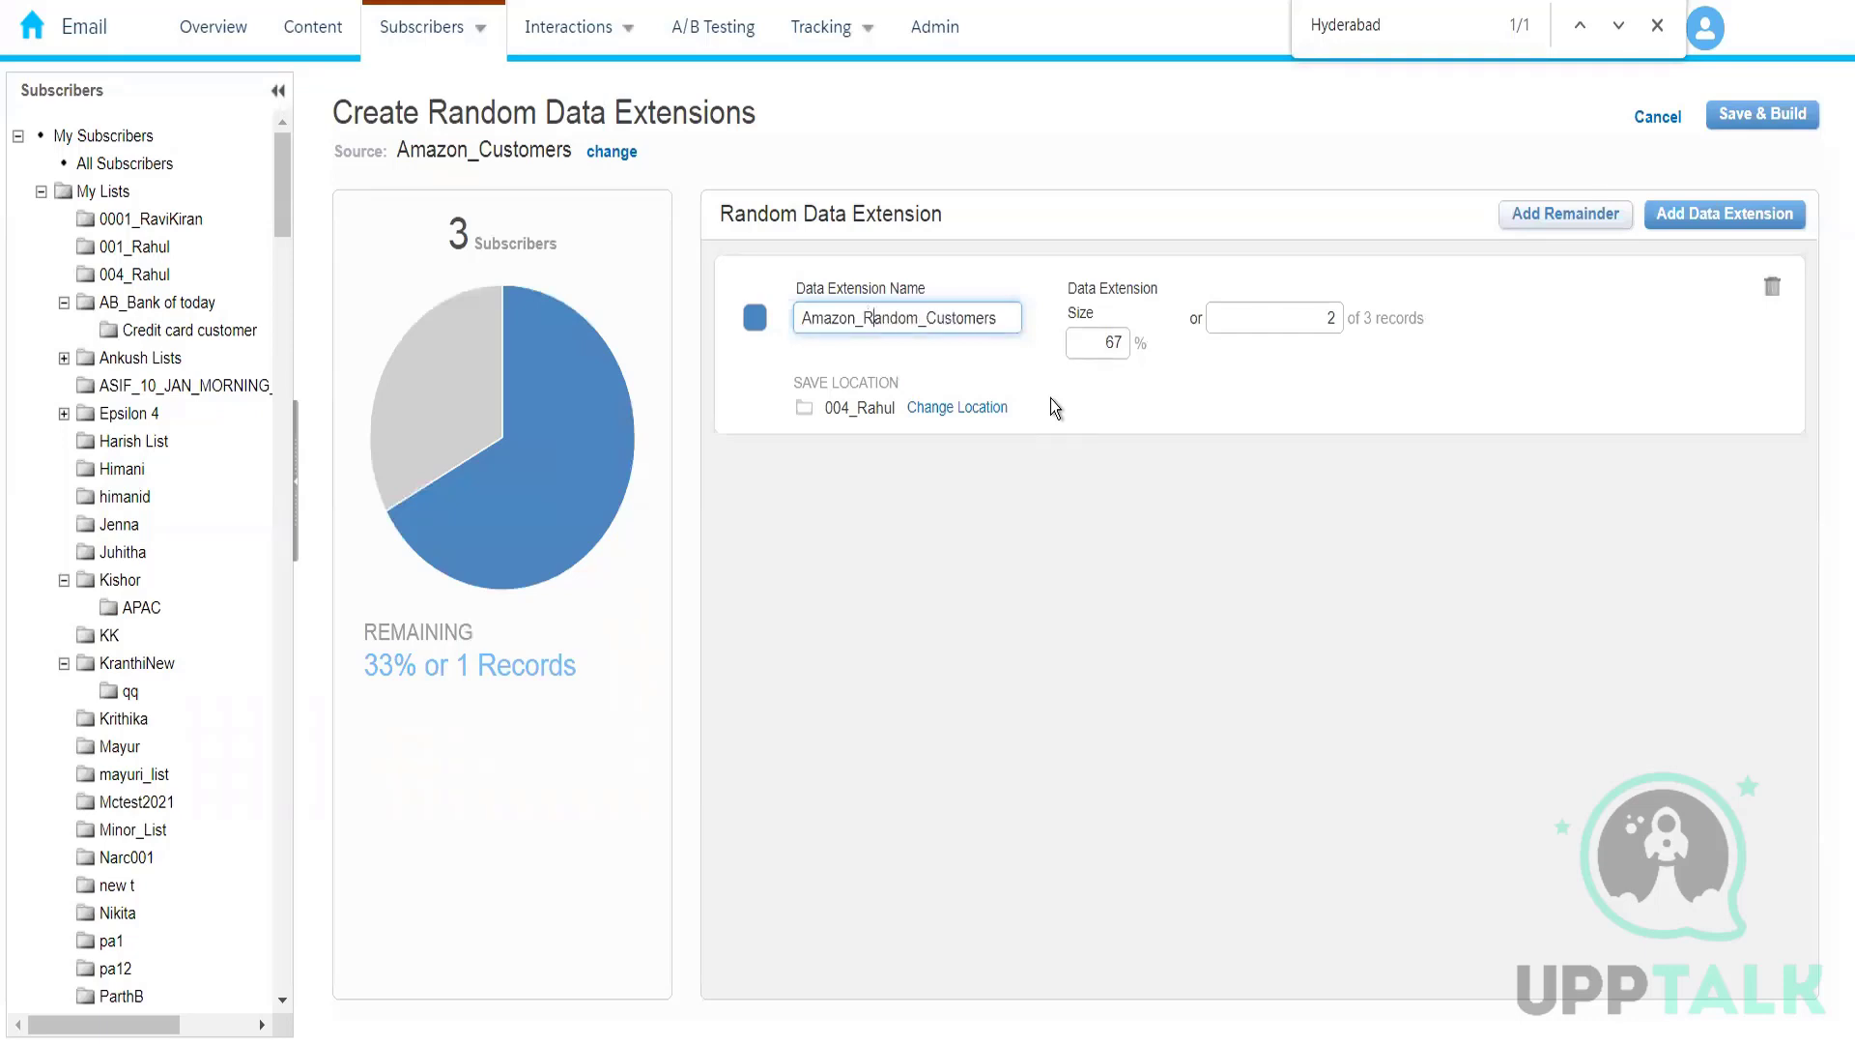
pyautogui.click(1036, 576)
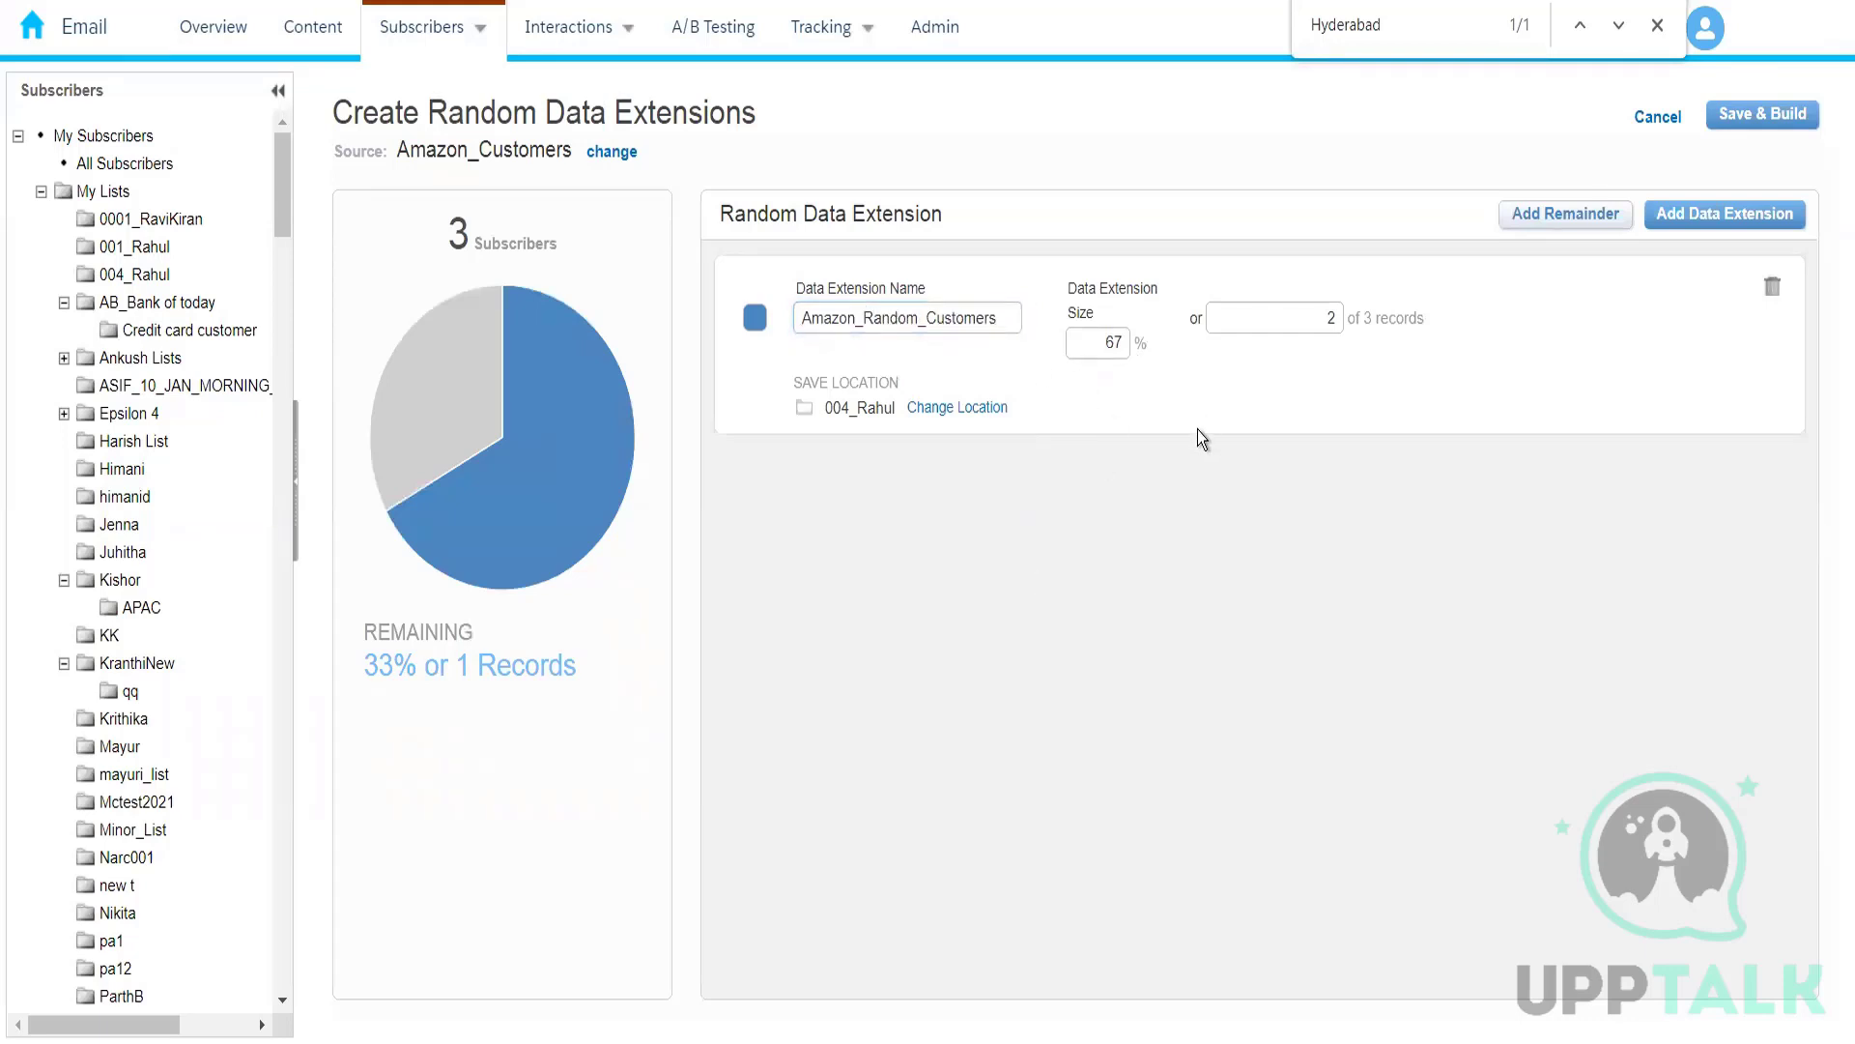
# Step: Save and build the random data extension and display the records of Amazon_Random_Customers
pyautogui.click(1749, 115)
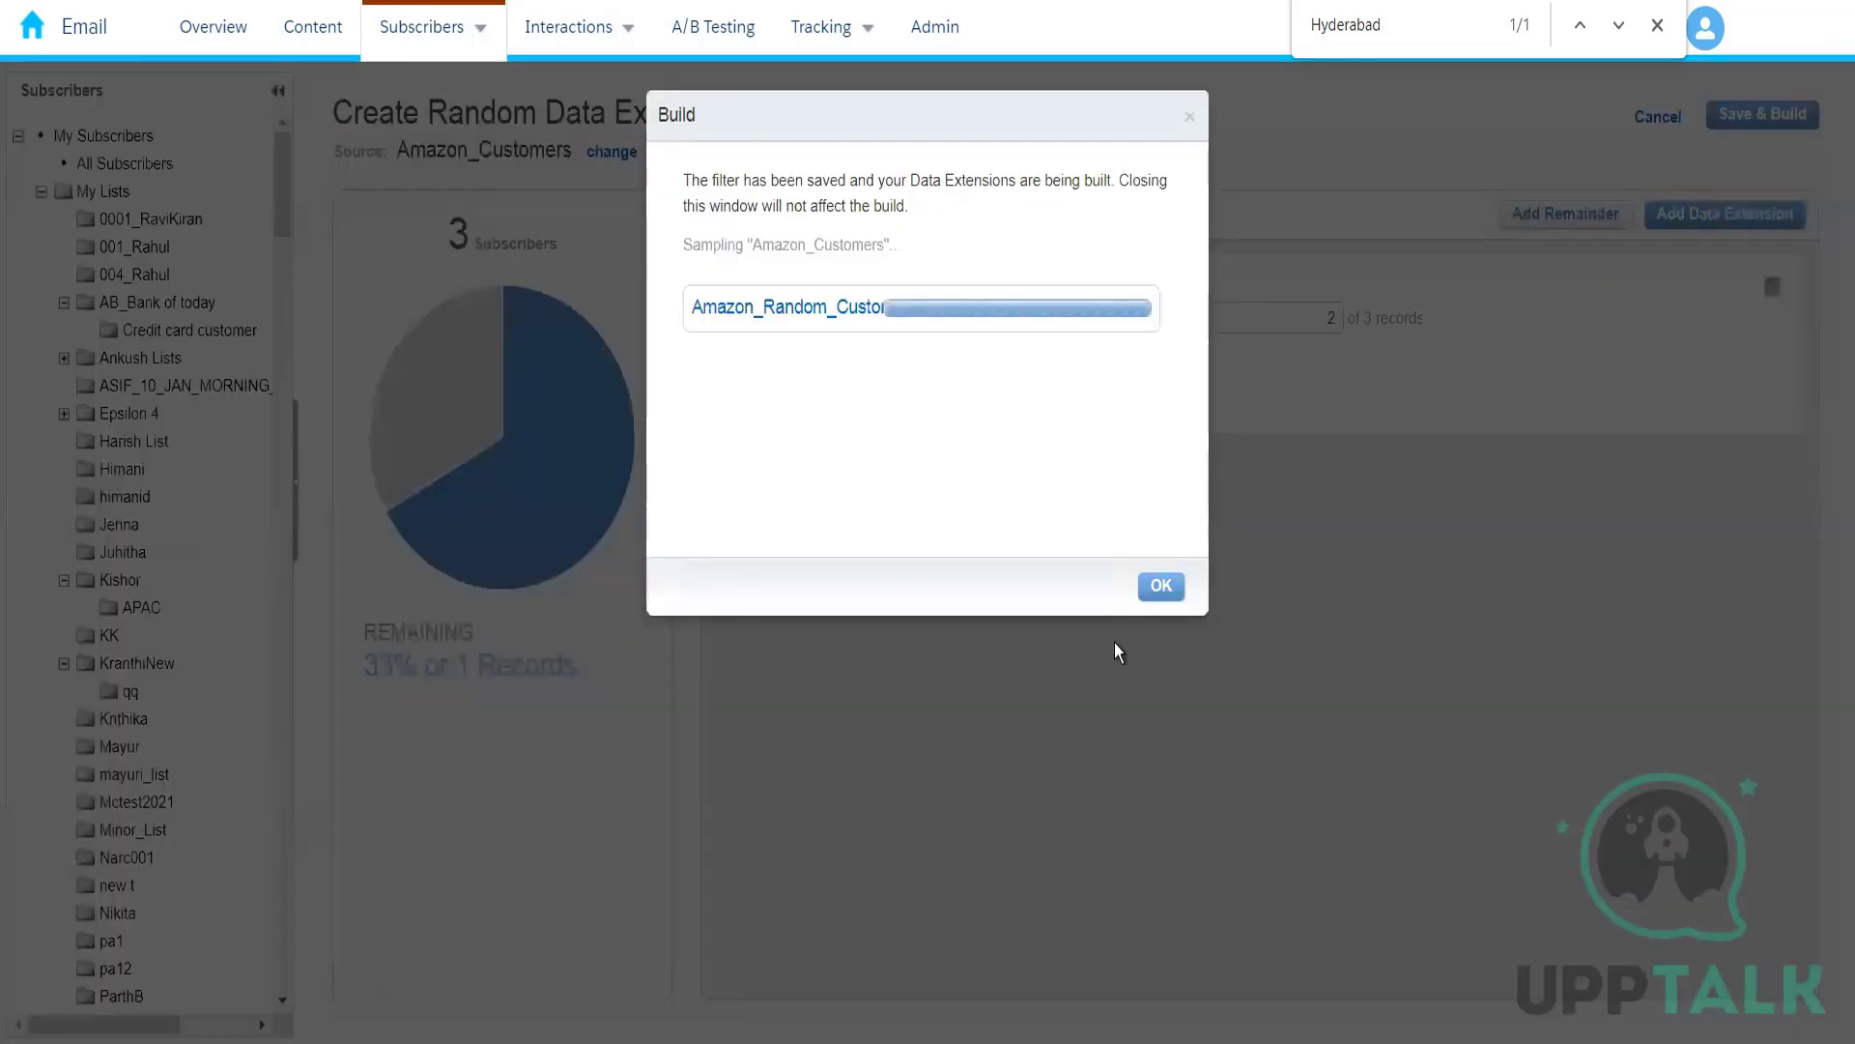
pyautogui.click(1158, 587)
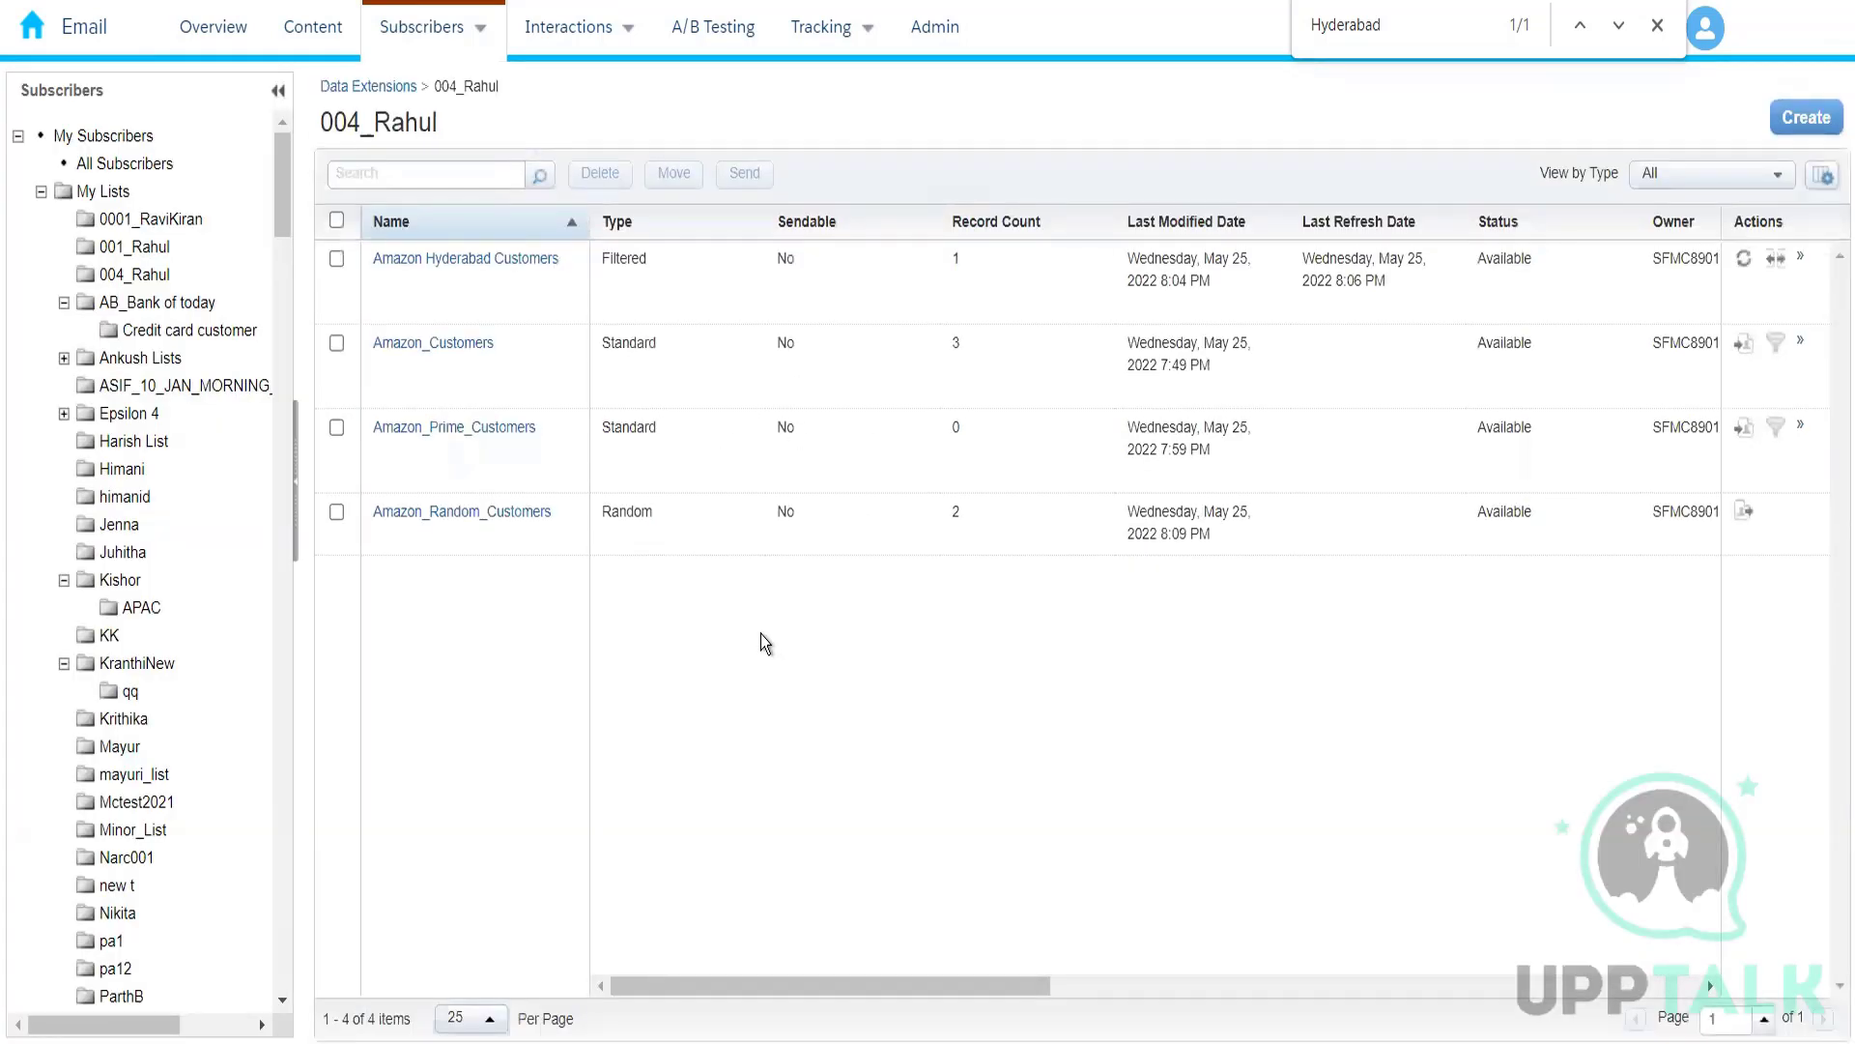
pyautogui.click(481, 514)
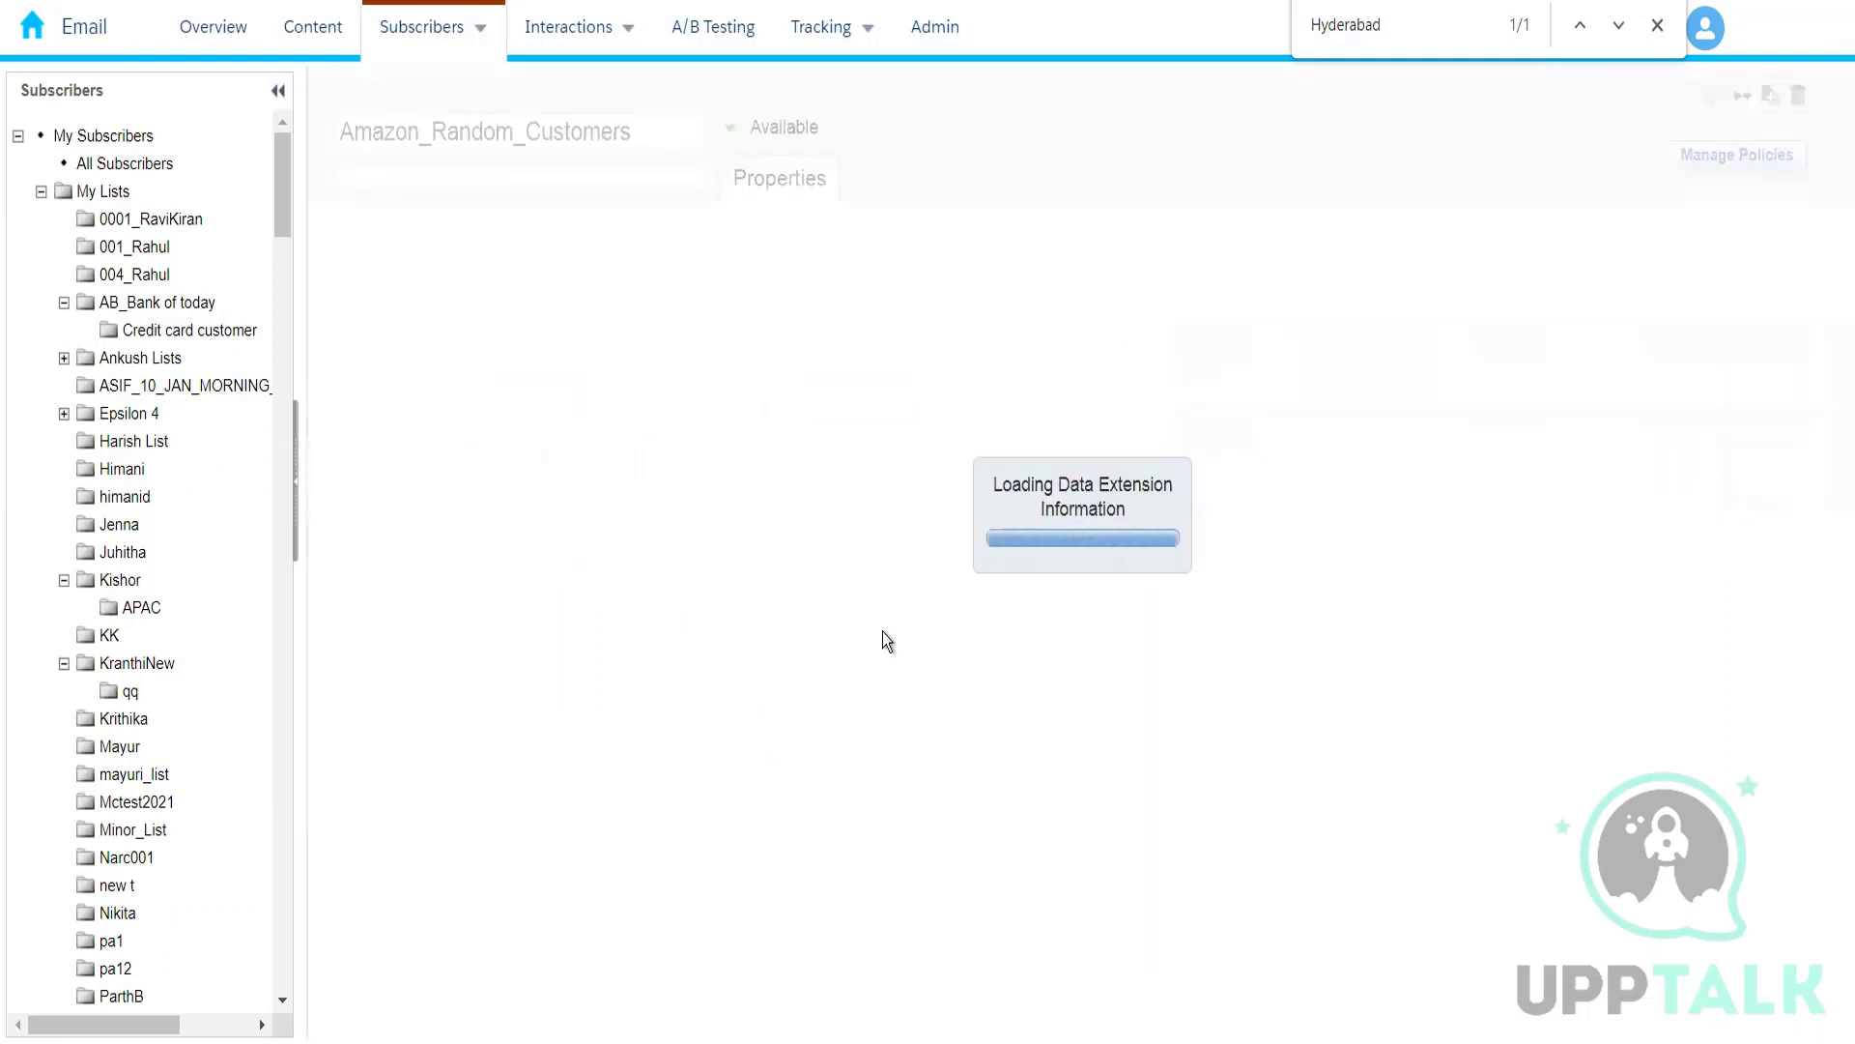
pyautogui.click(577, 182)
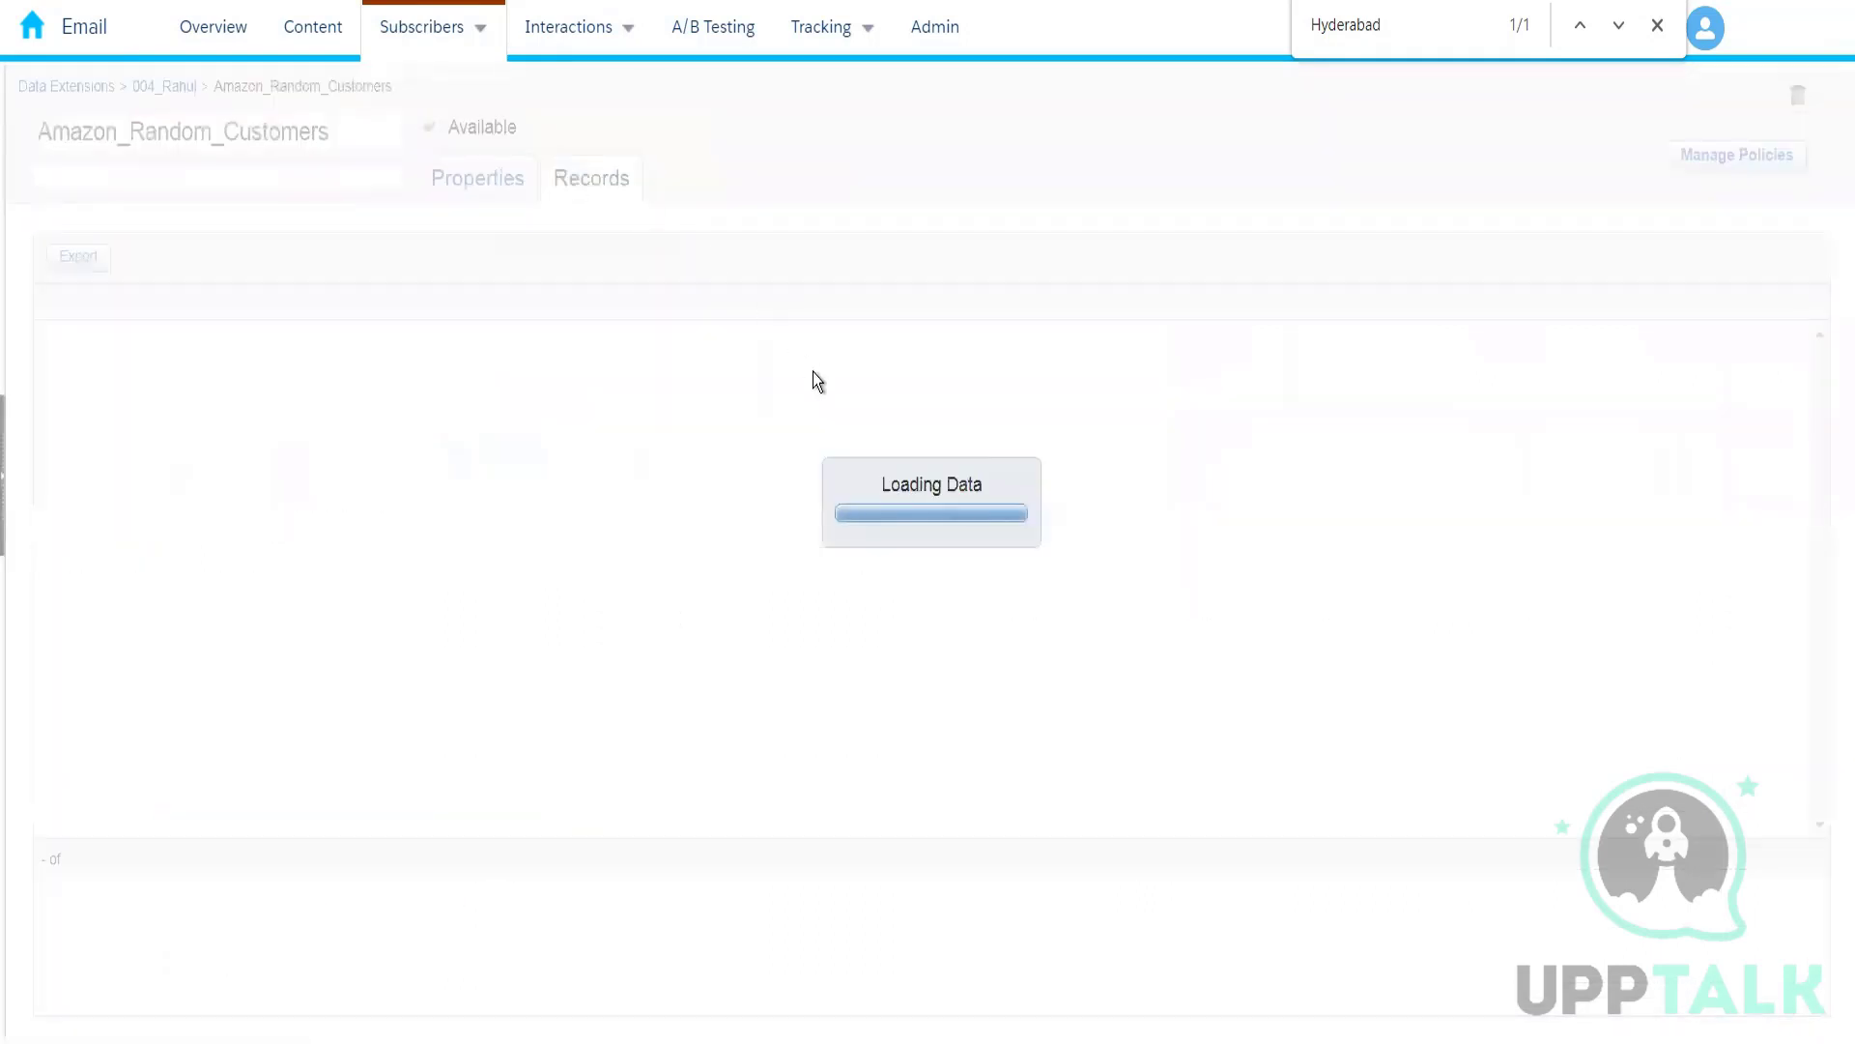